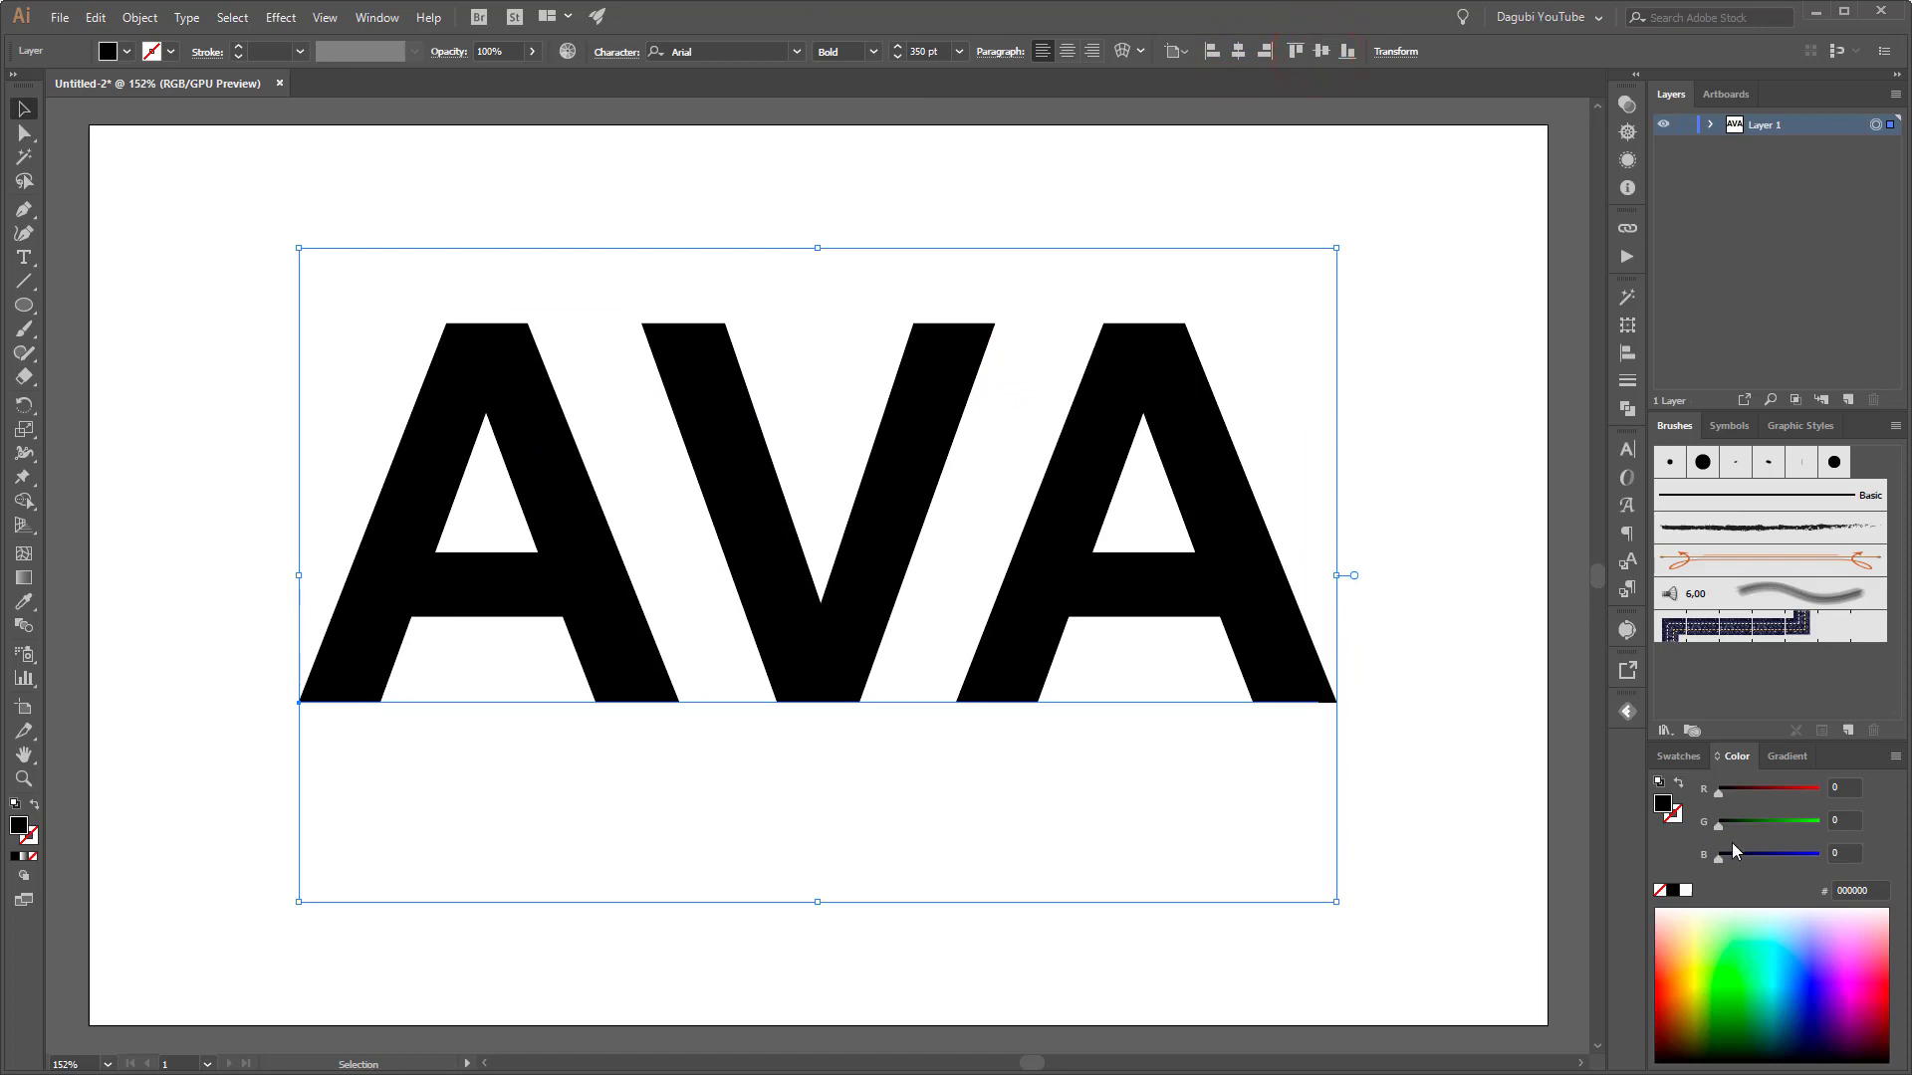
Fill the AVA text with dark red (R 115, G 0, B 0) and give it a thick black stroke
left_click_drag(1741, 790, 1764, 790)
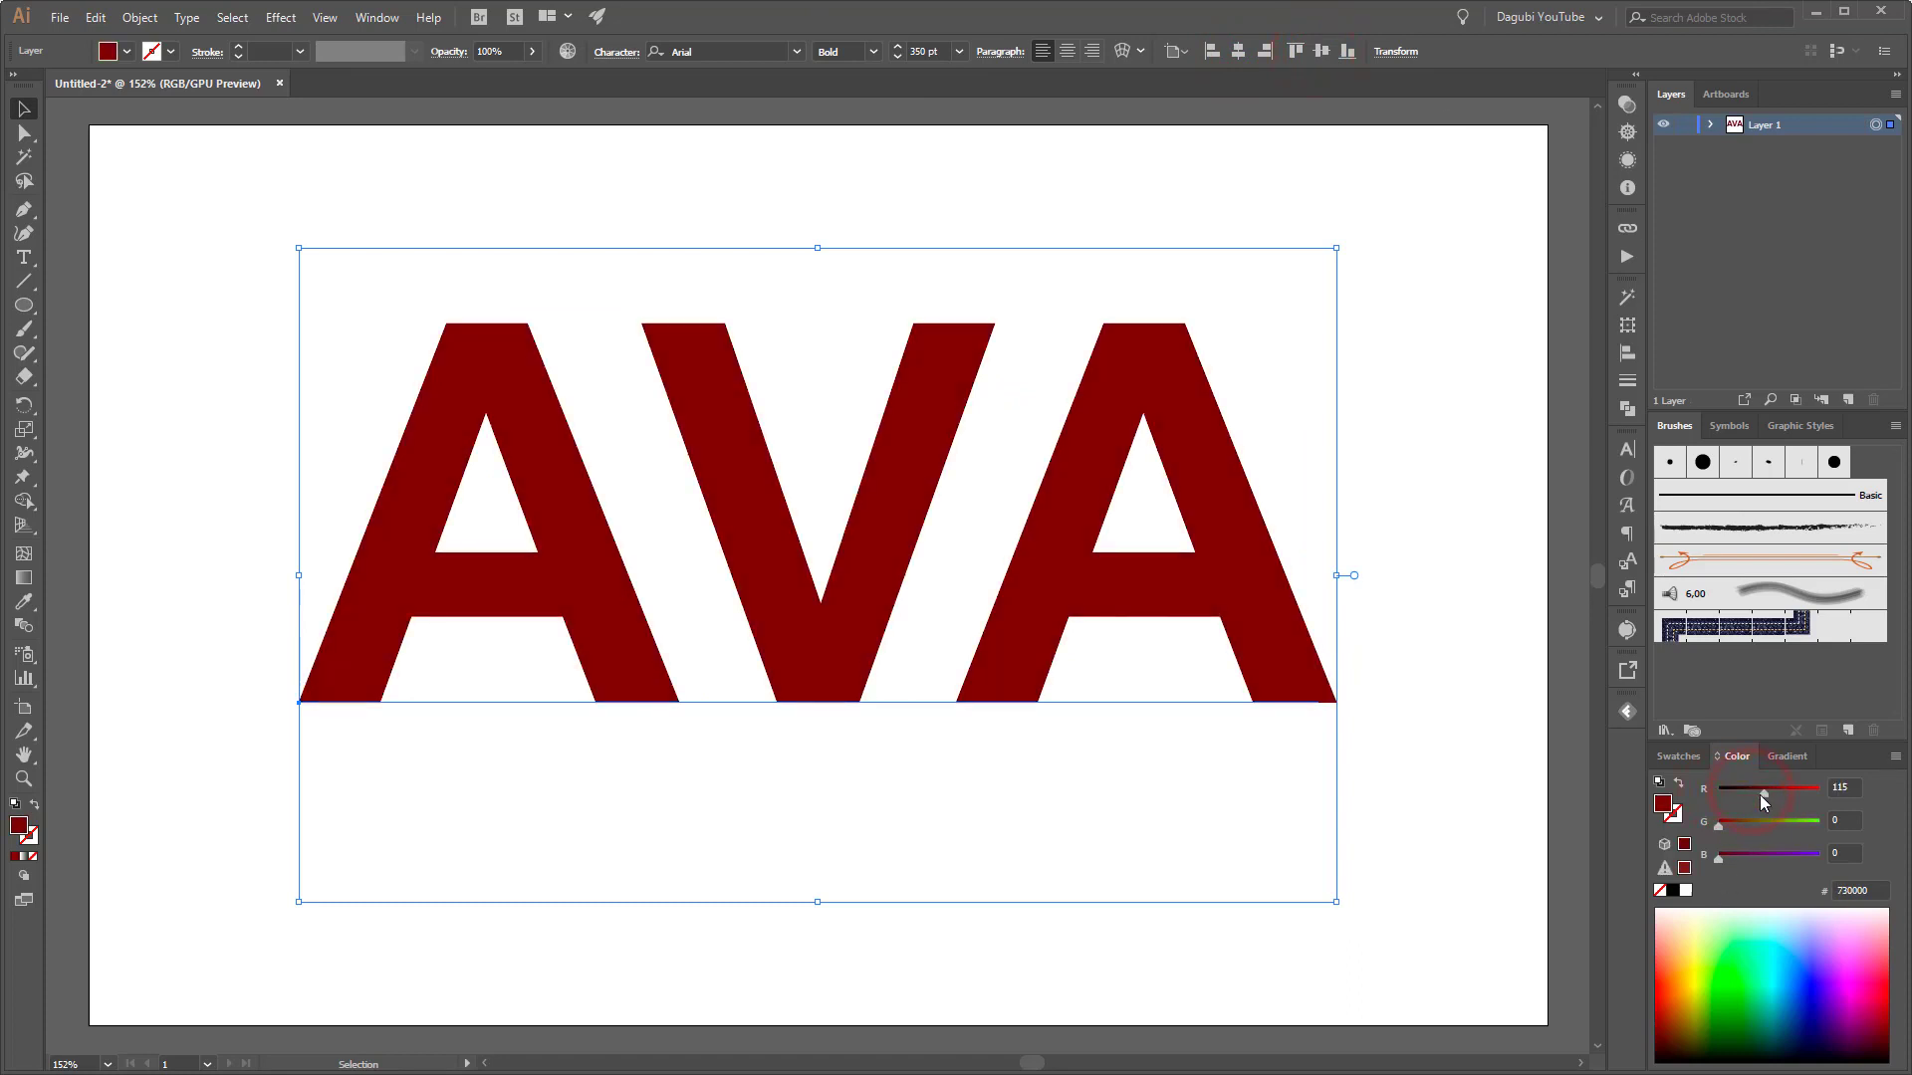
left_click(1678, 817)
left_click(1673, 891)
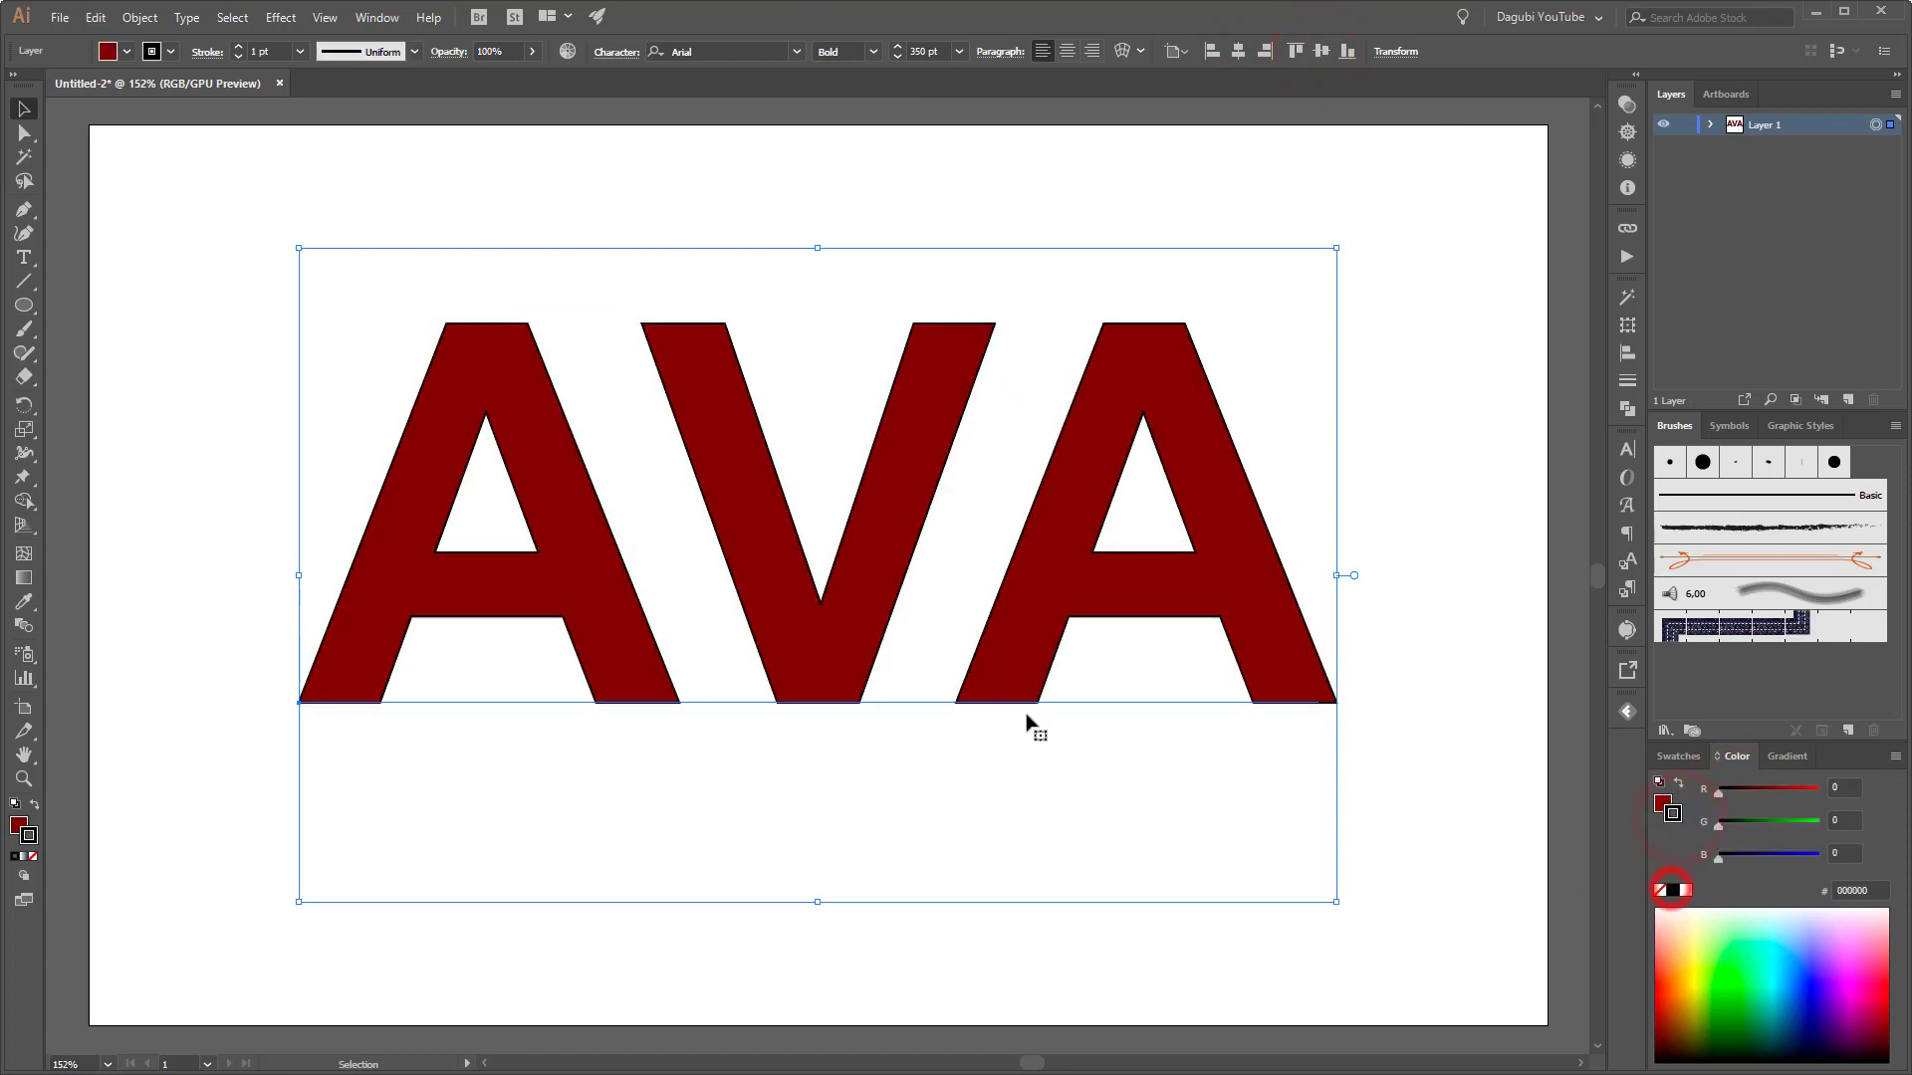
left_click(241, 50)
left_click(241, 49)
left_click(241, 50)
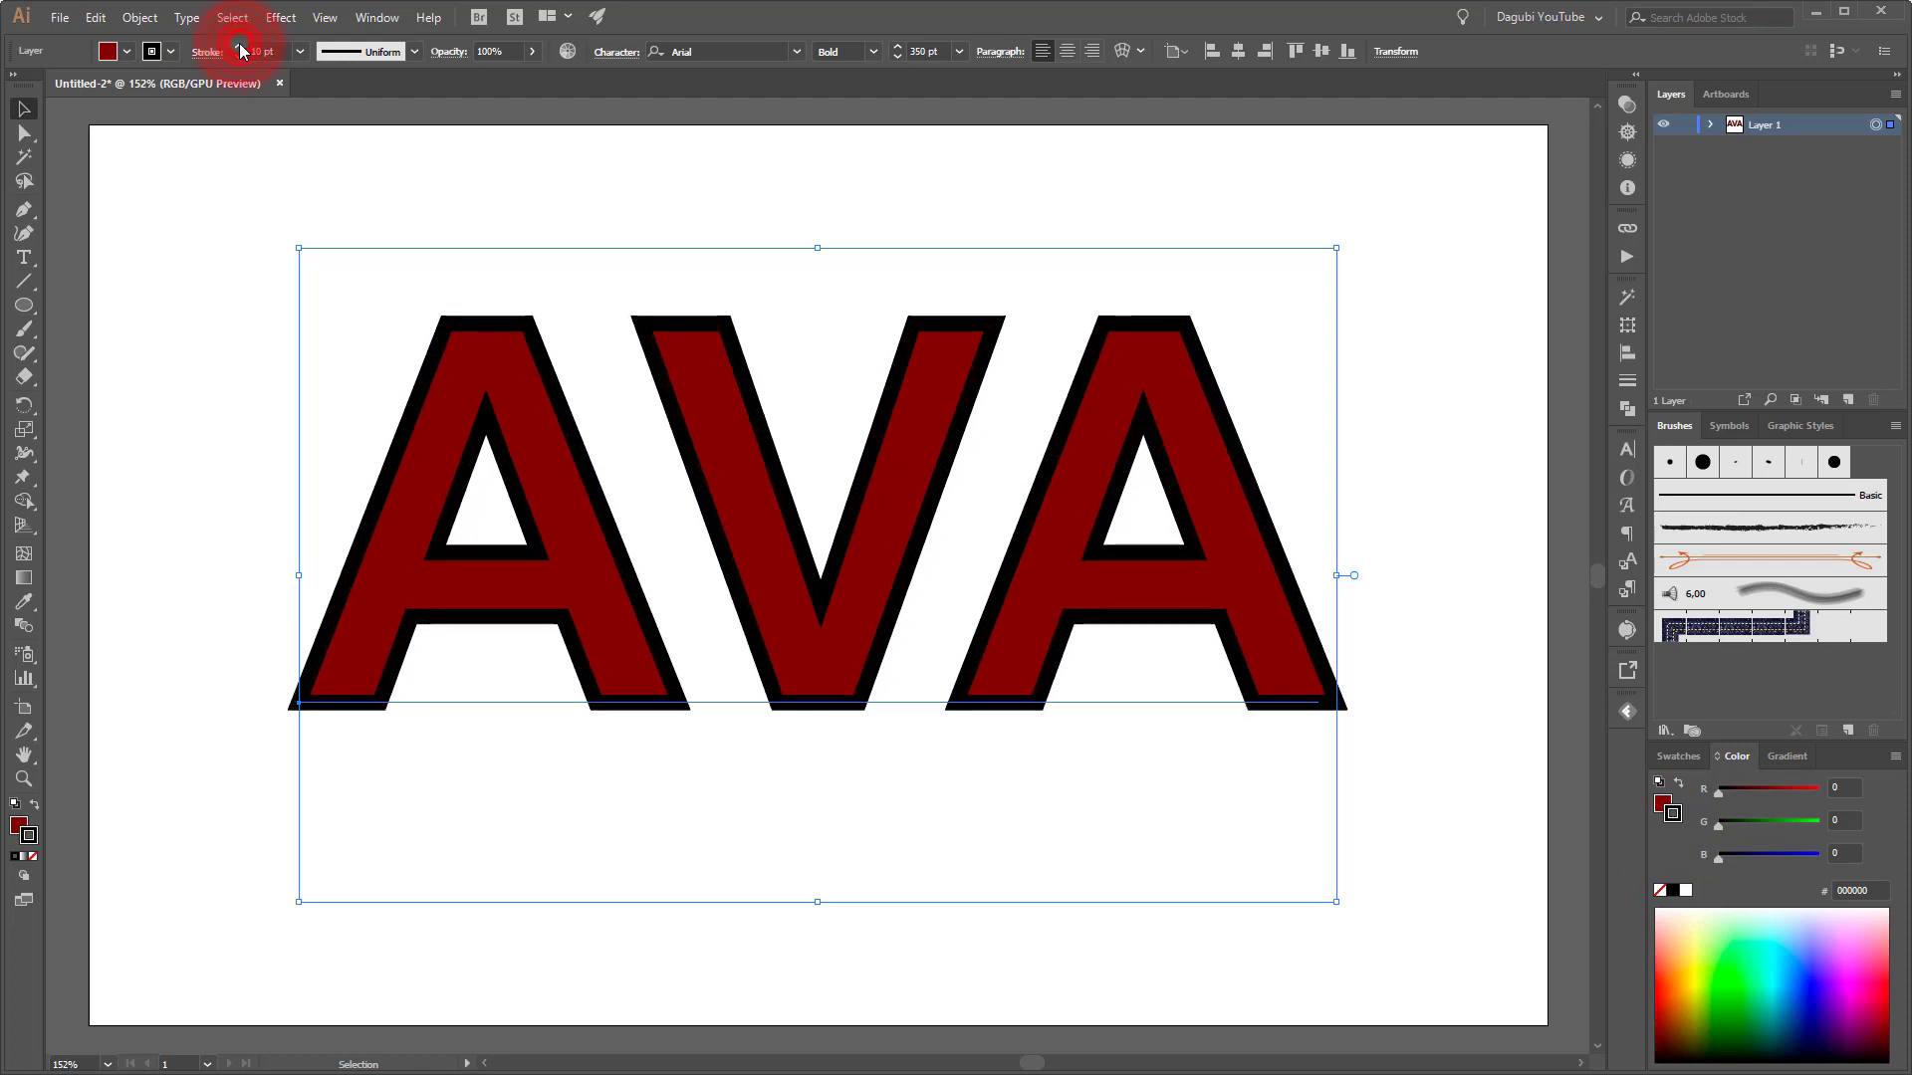
Convert the AVA text to outlines and expand its fill and stroke into shapes
left_click(196, 22)
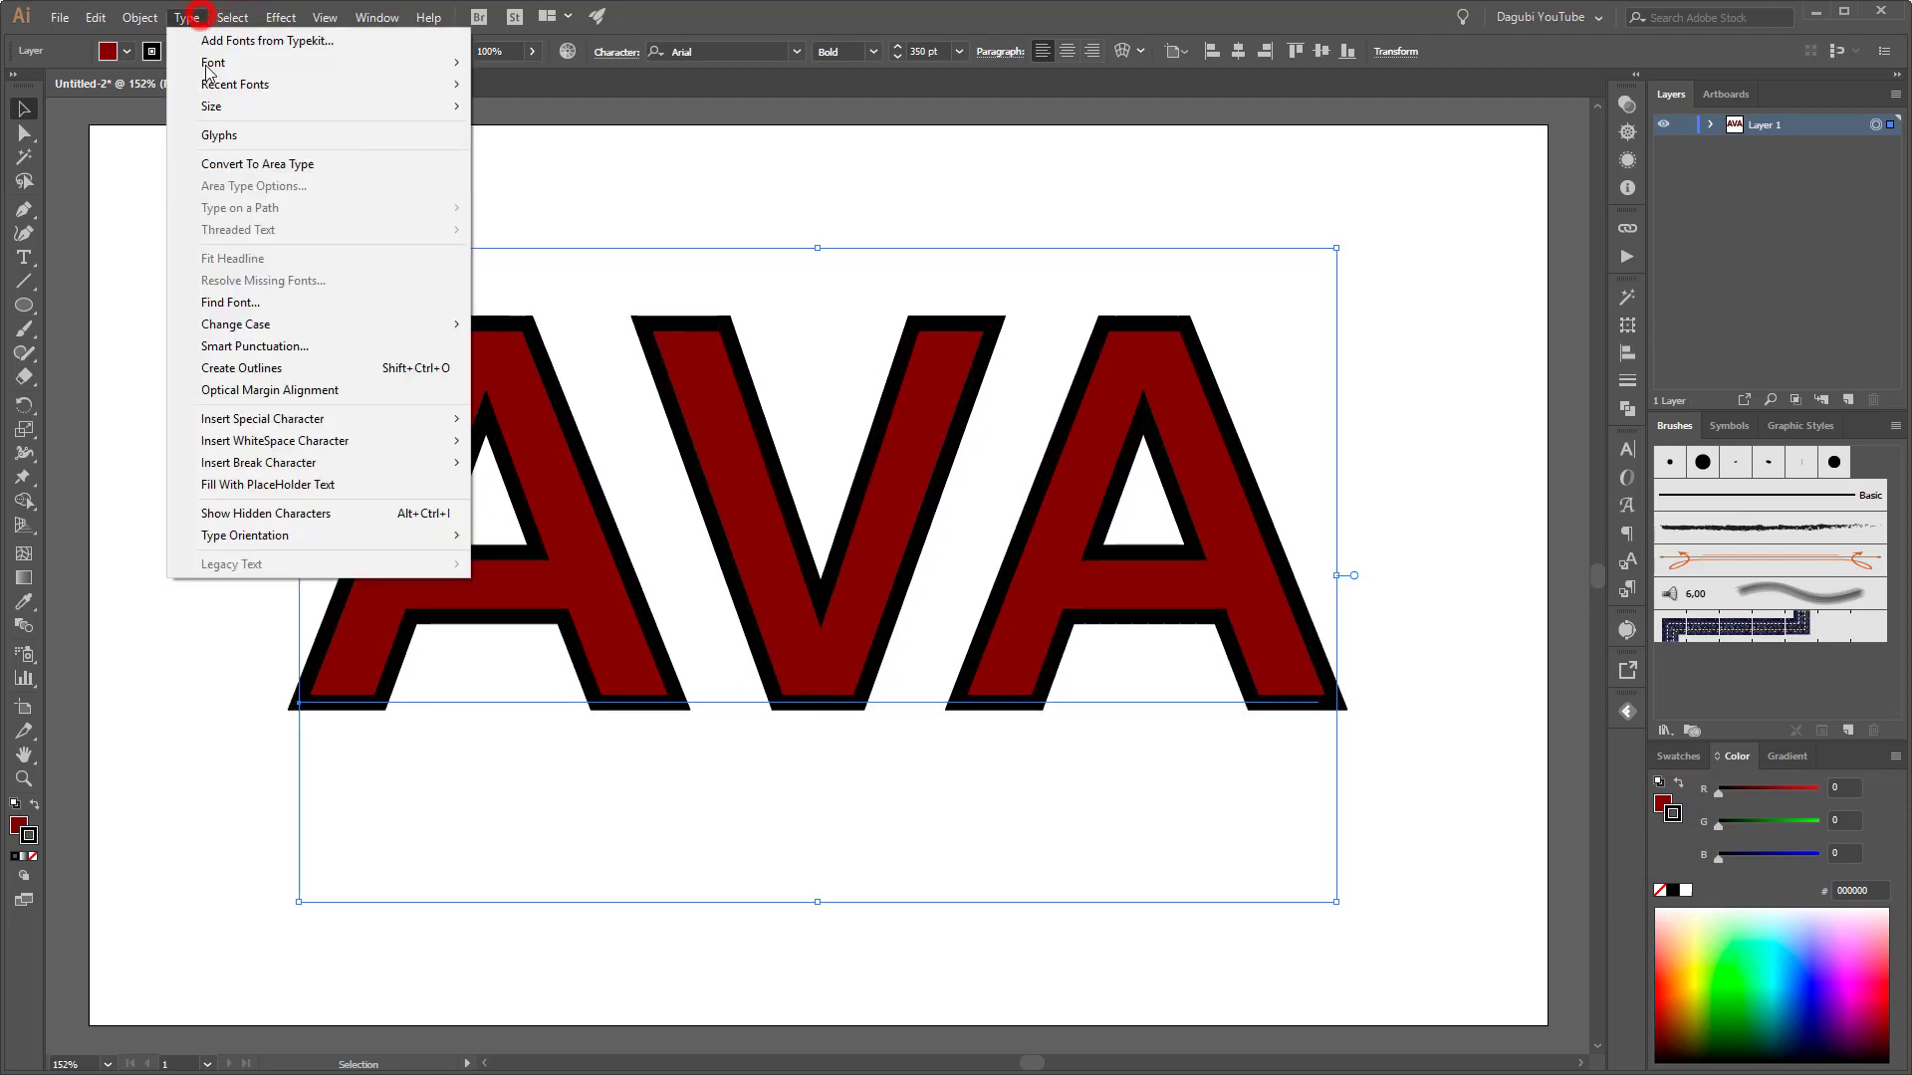
left_click(217, 365)
left_click(96, 17)
mouse_move(139, 17)
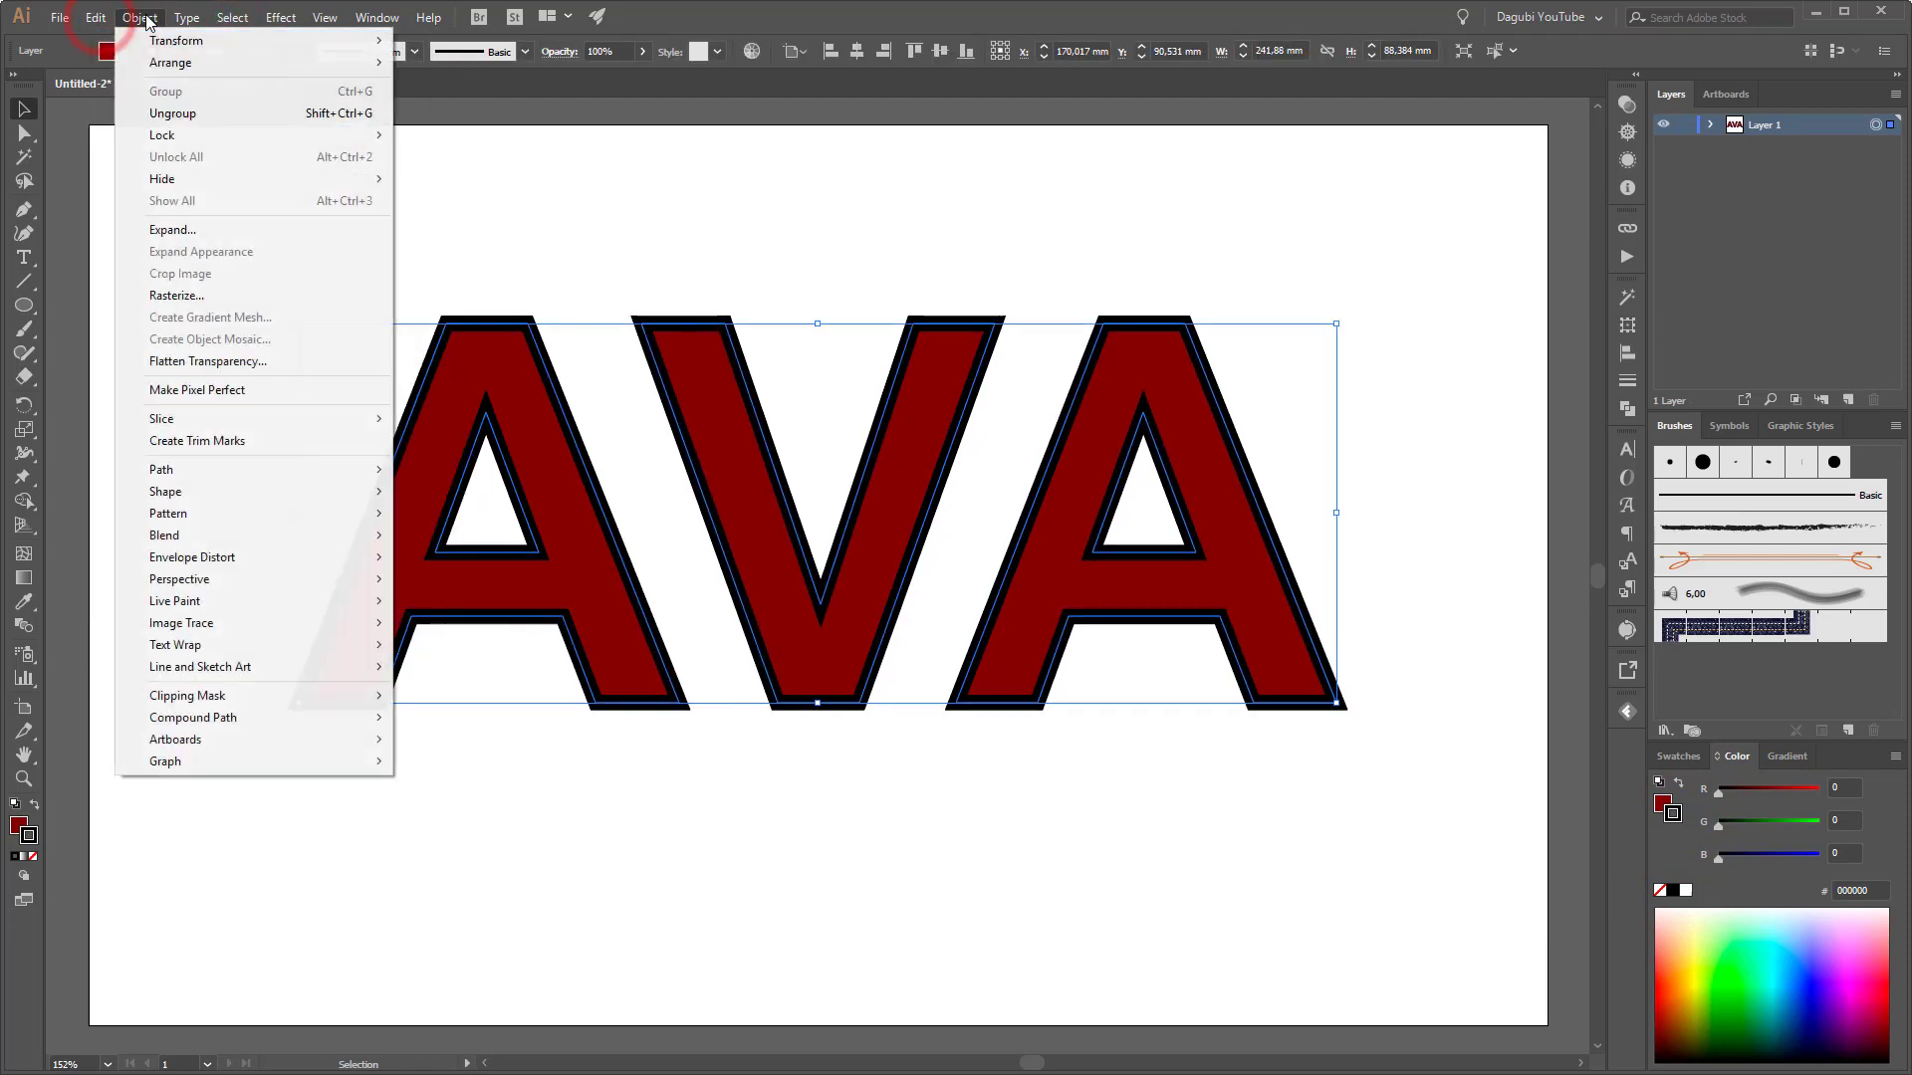
left_click(156, 229)
left_click(211, 436)
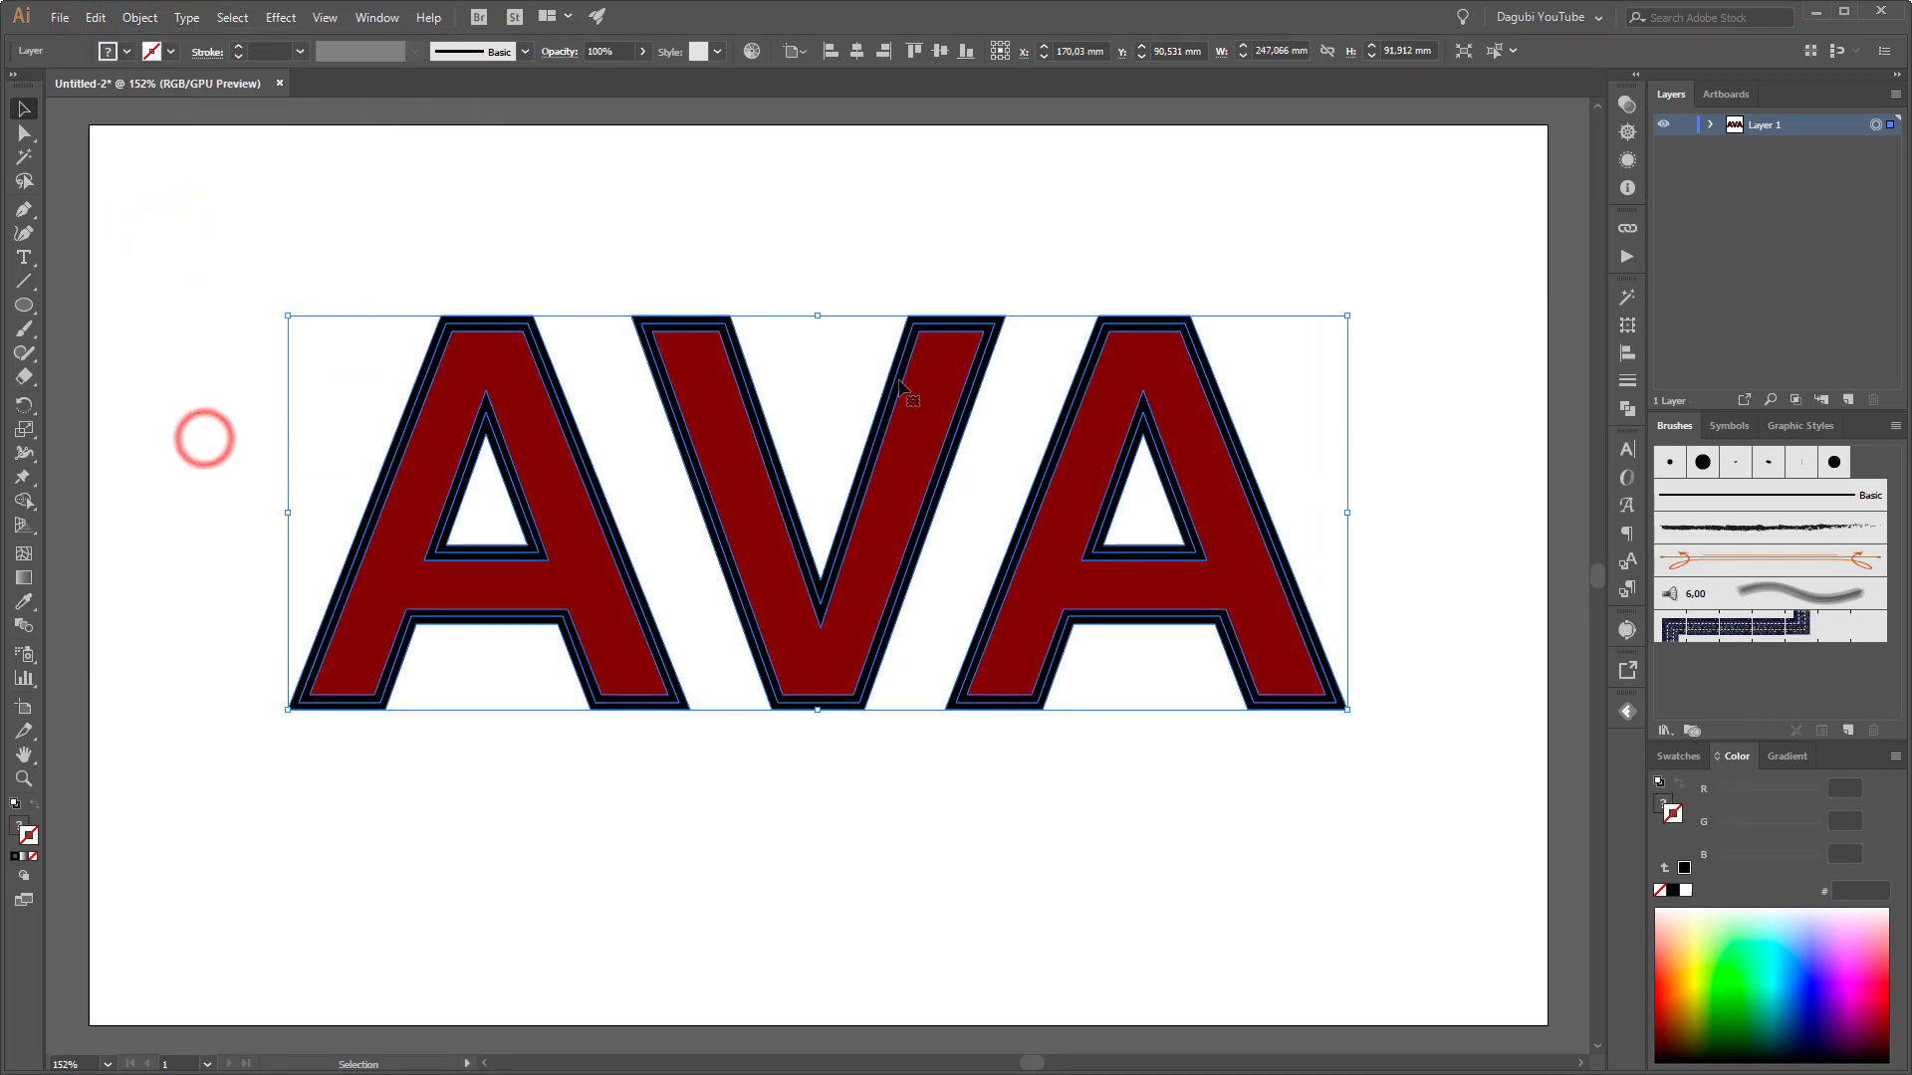
Merge the expanded letter shapes with Pathfinder and center them vertically on the artboard
left_click(1627, 410)
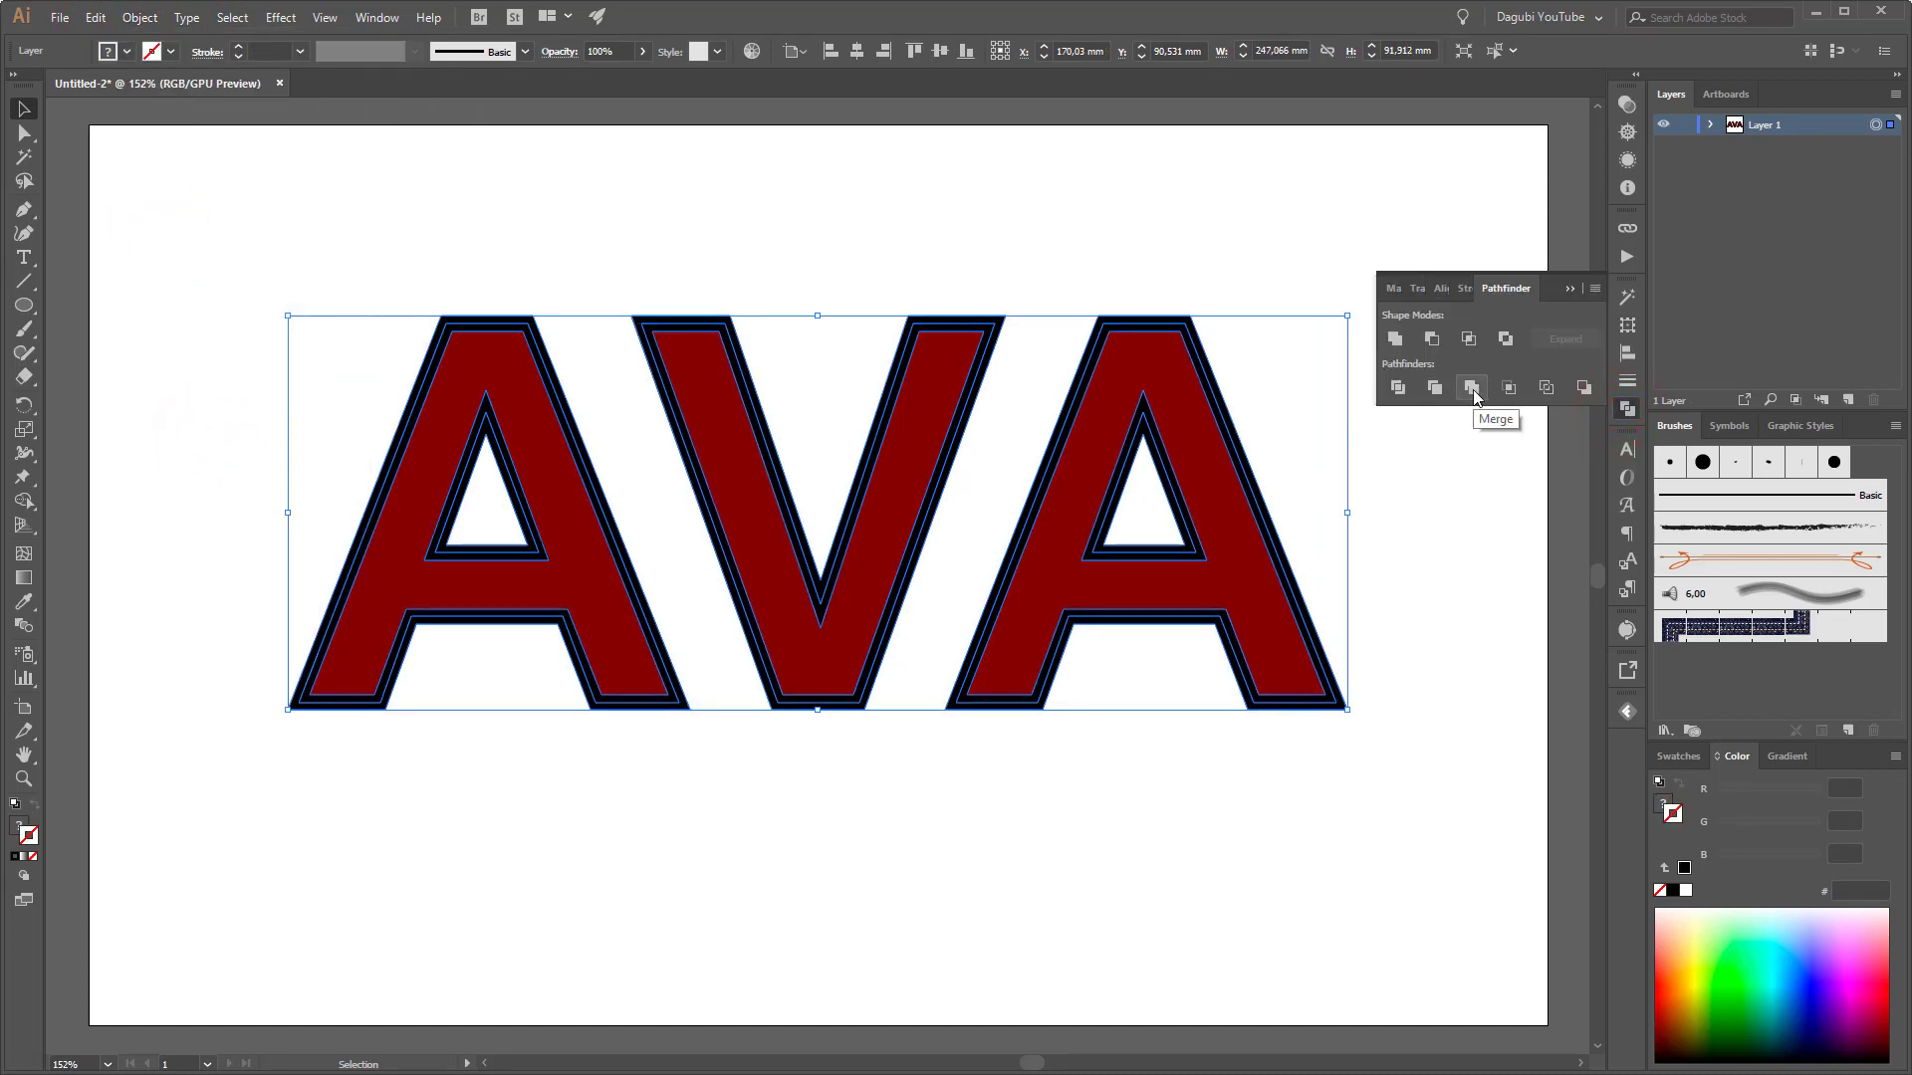
left_click(1472, 390)
left_click(1565, 291)
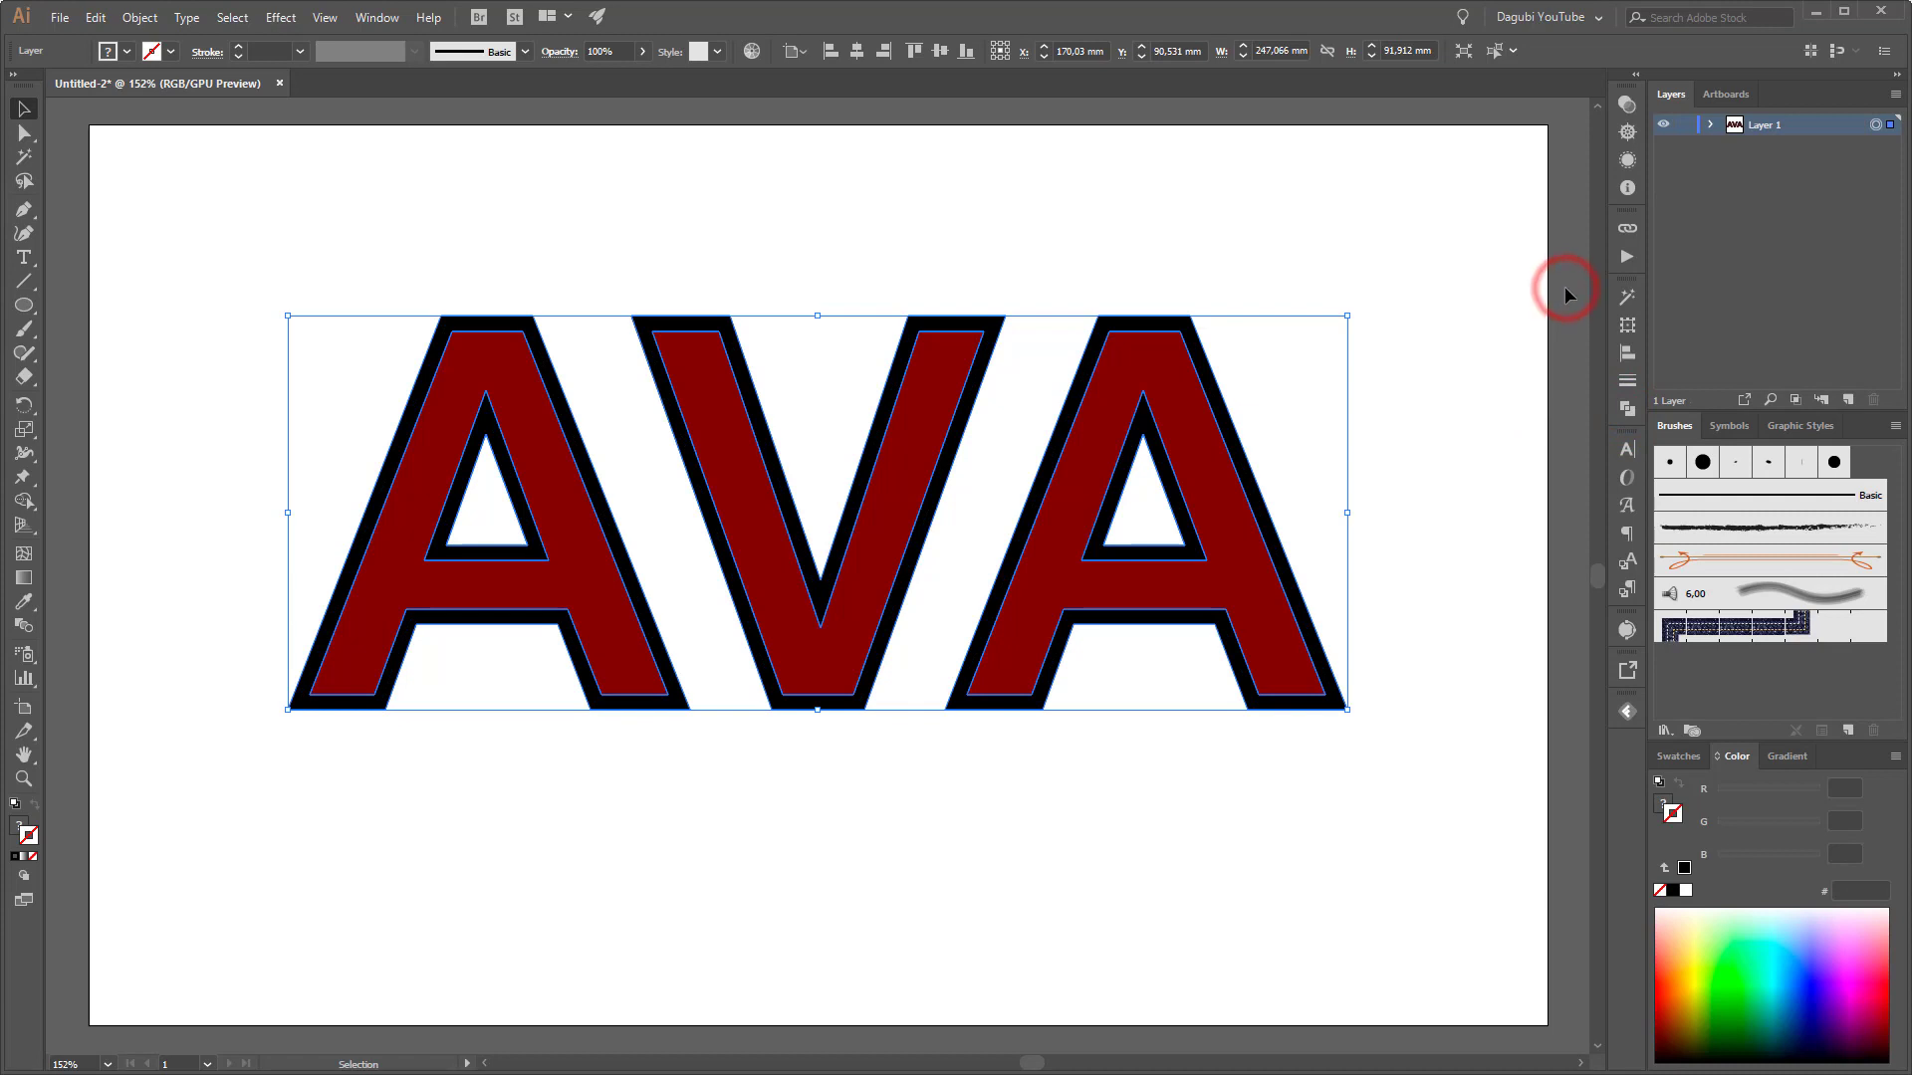
left_click(942, 55)
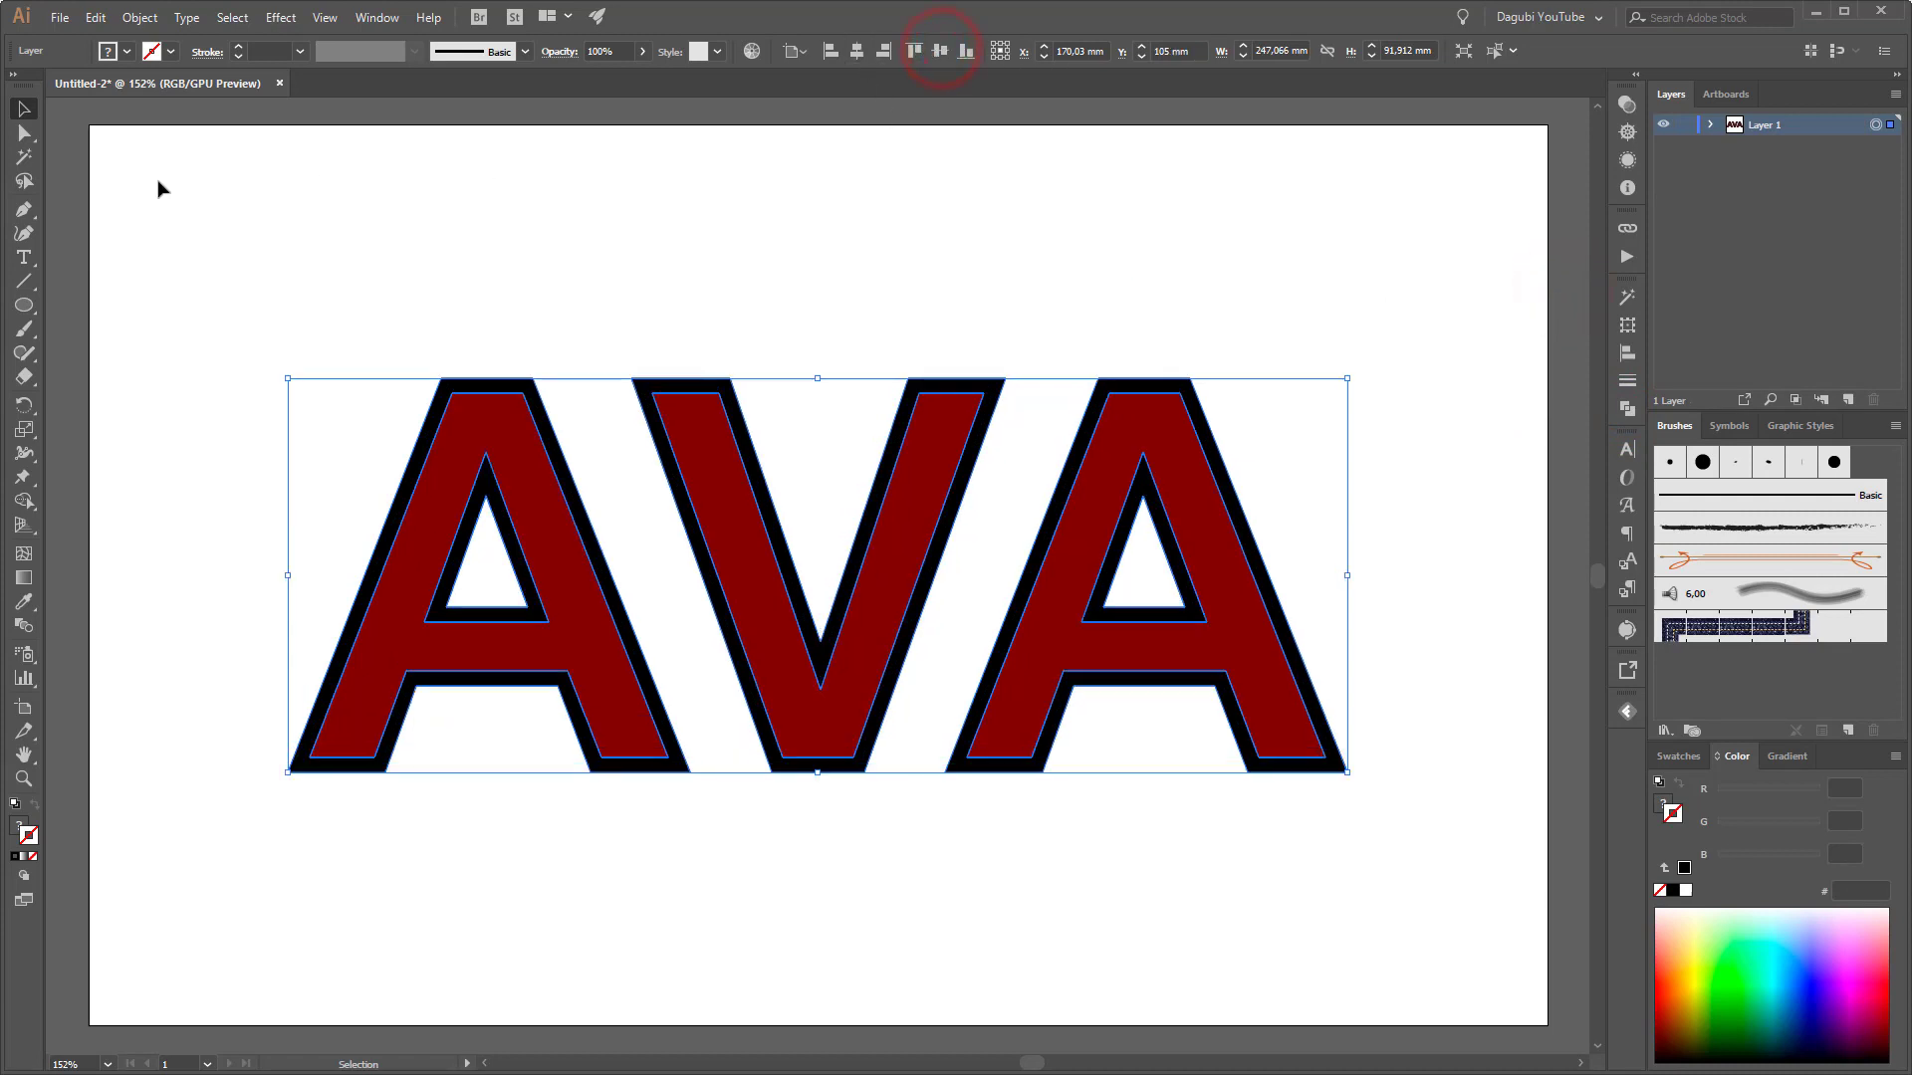
Draw a circle about 7.2 mm wide above the V and fill it with black
left_click(30, 299)
left_click_drag(899, 303, 931, 334)
left_click(1662, 805)
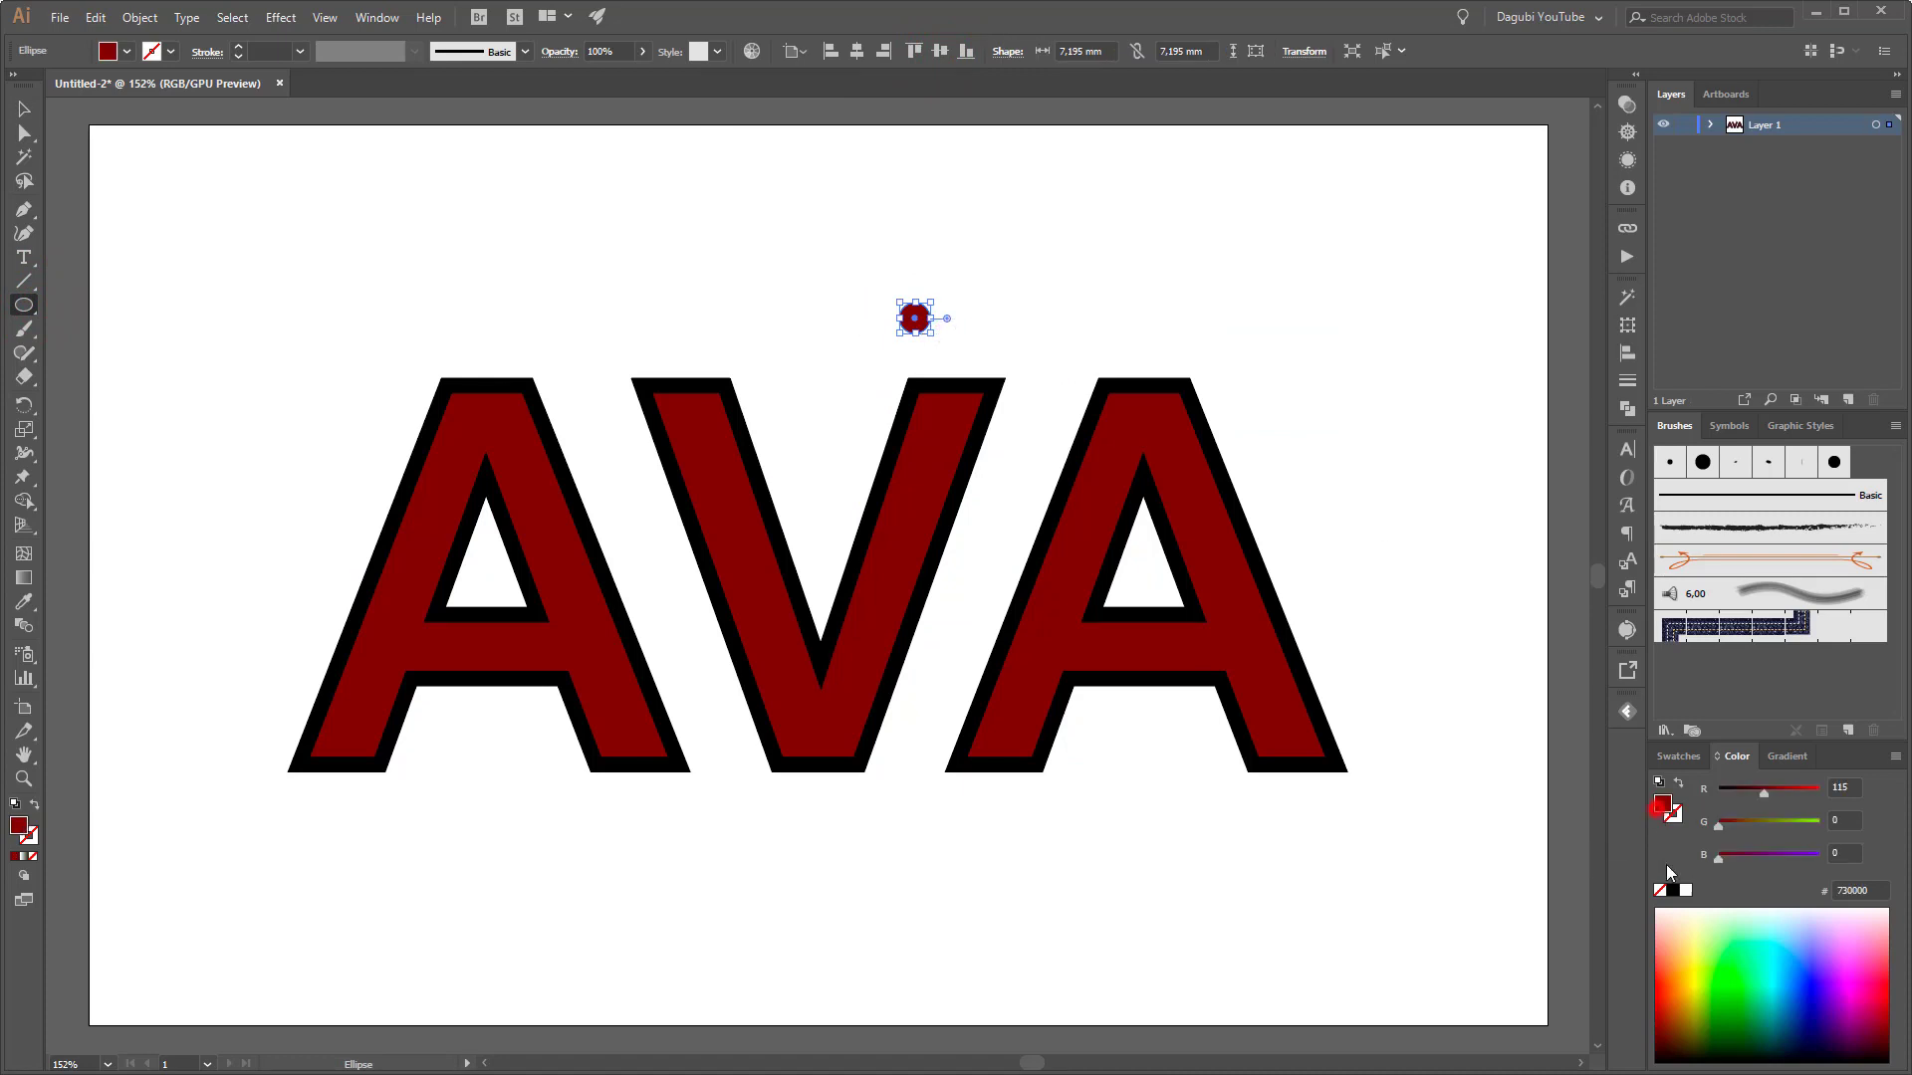
left_click(1673, 891)
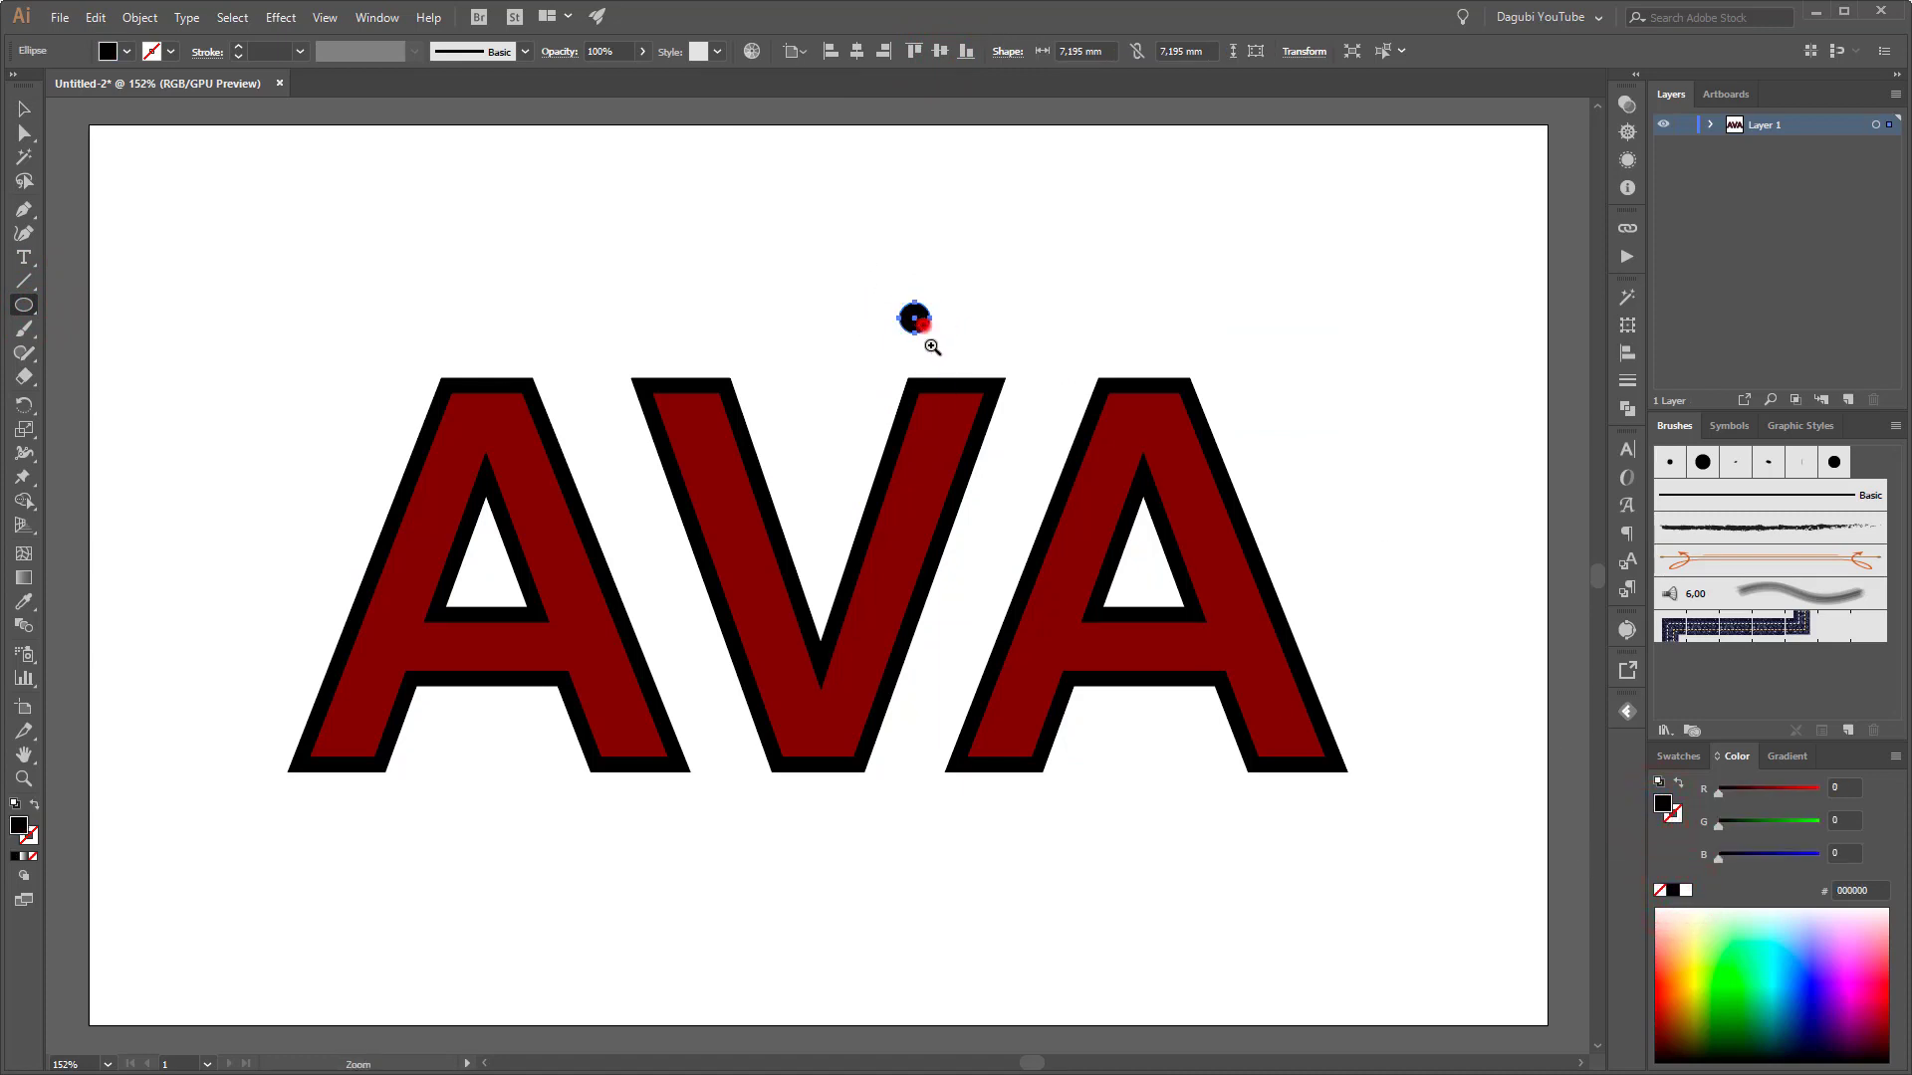
Move the black circle closer to the V's right arm and scale it down to about 5.35 mm
left_click_drag(924, 325, 1315, 677)
left_click_drag(1120, 447, 1098, 546)
left_click(23, 110)
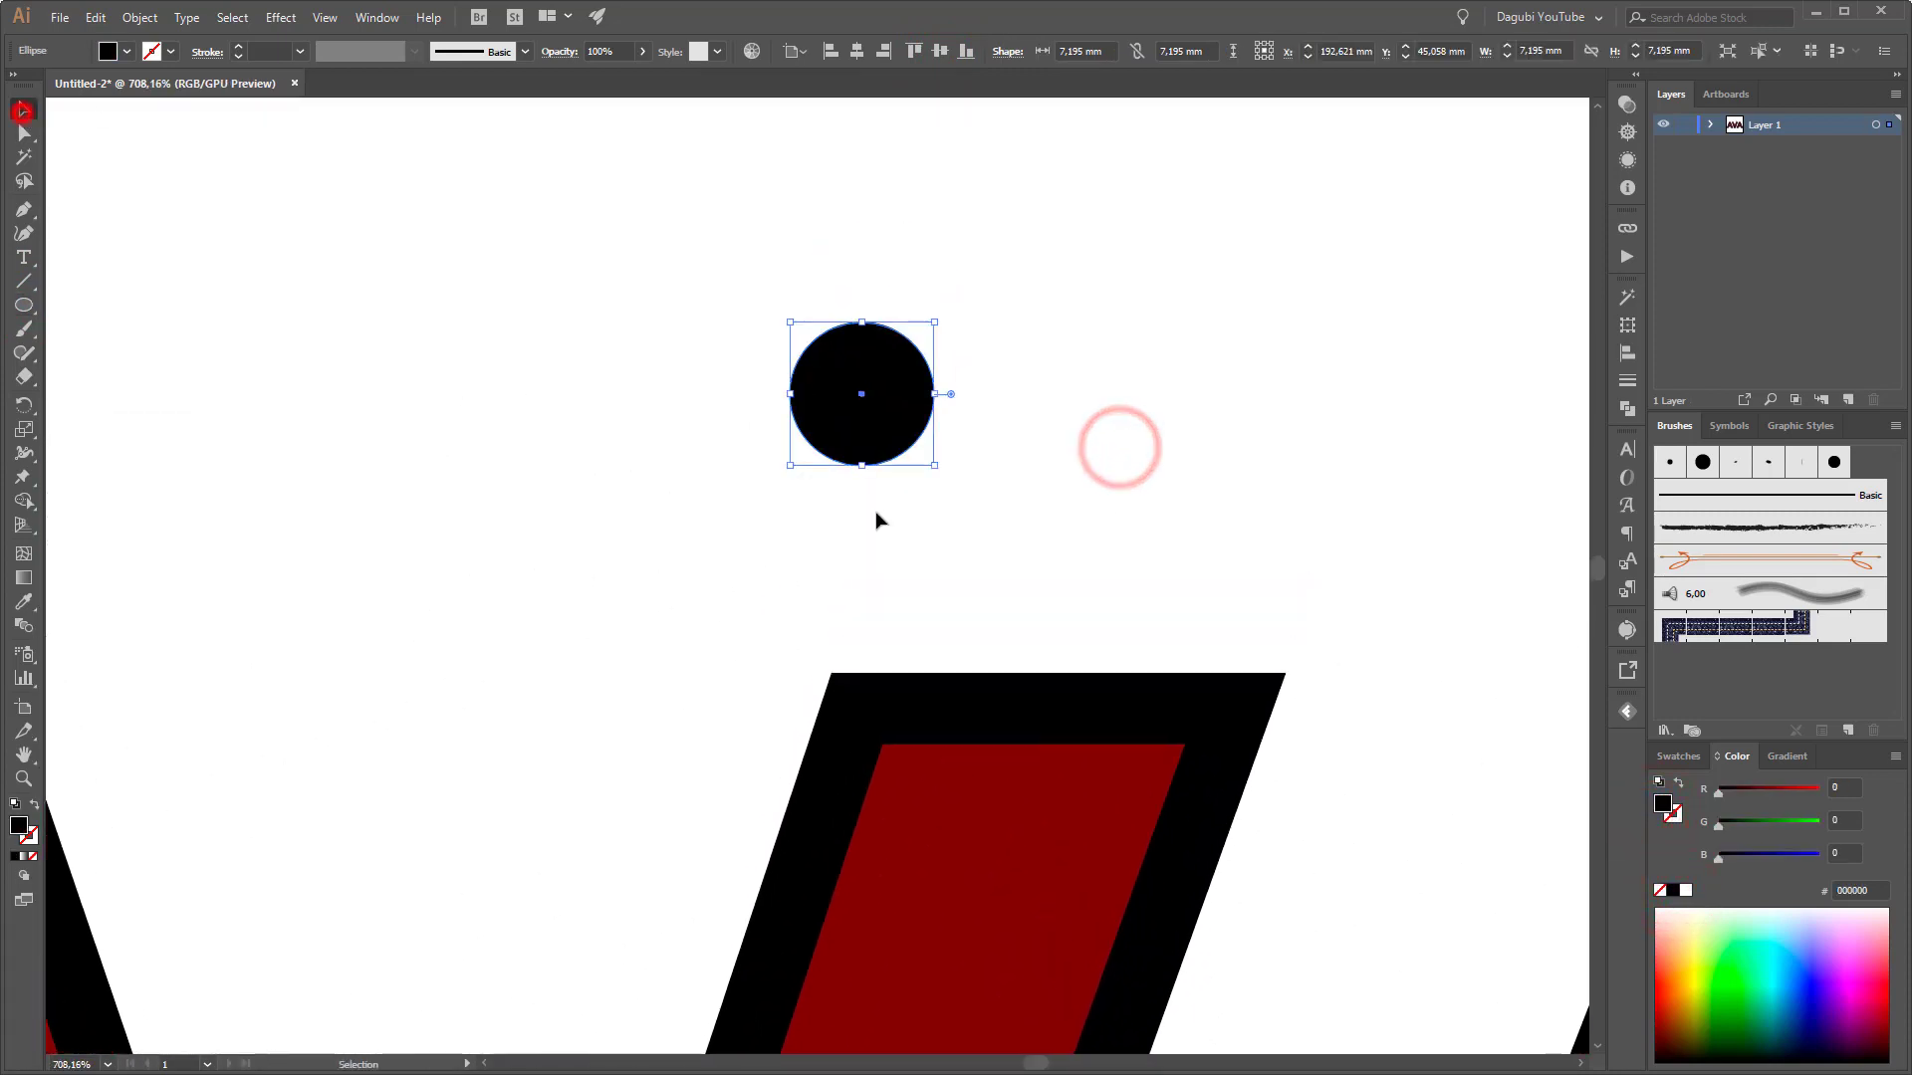
left_click_drag(905, 435, 1155, 549)
left_click_drag(1185, 436, 1163, 464)
Pull the circle's leftmost anchor point outward and convert it to a sharp corner to form a teardrop
left_click(30, 134)
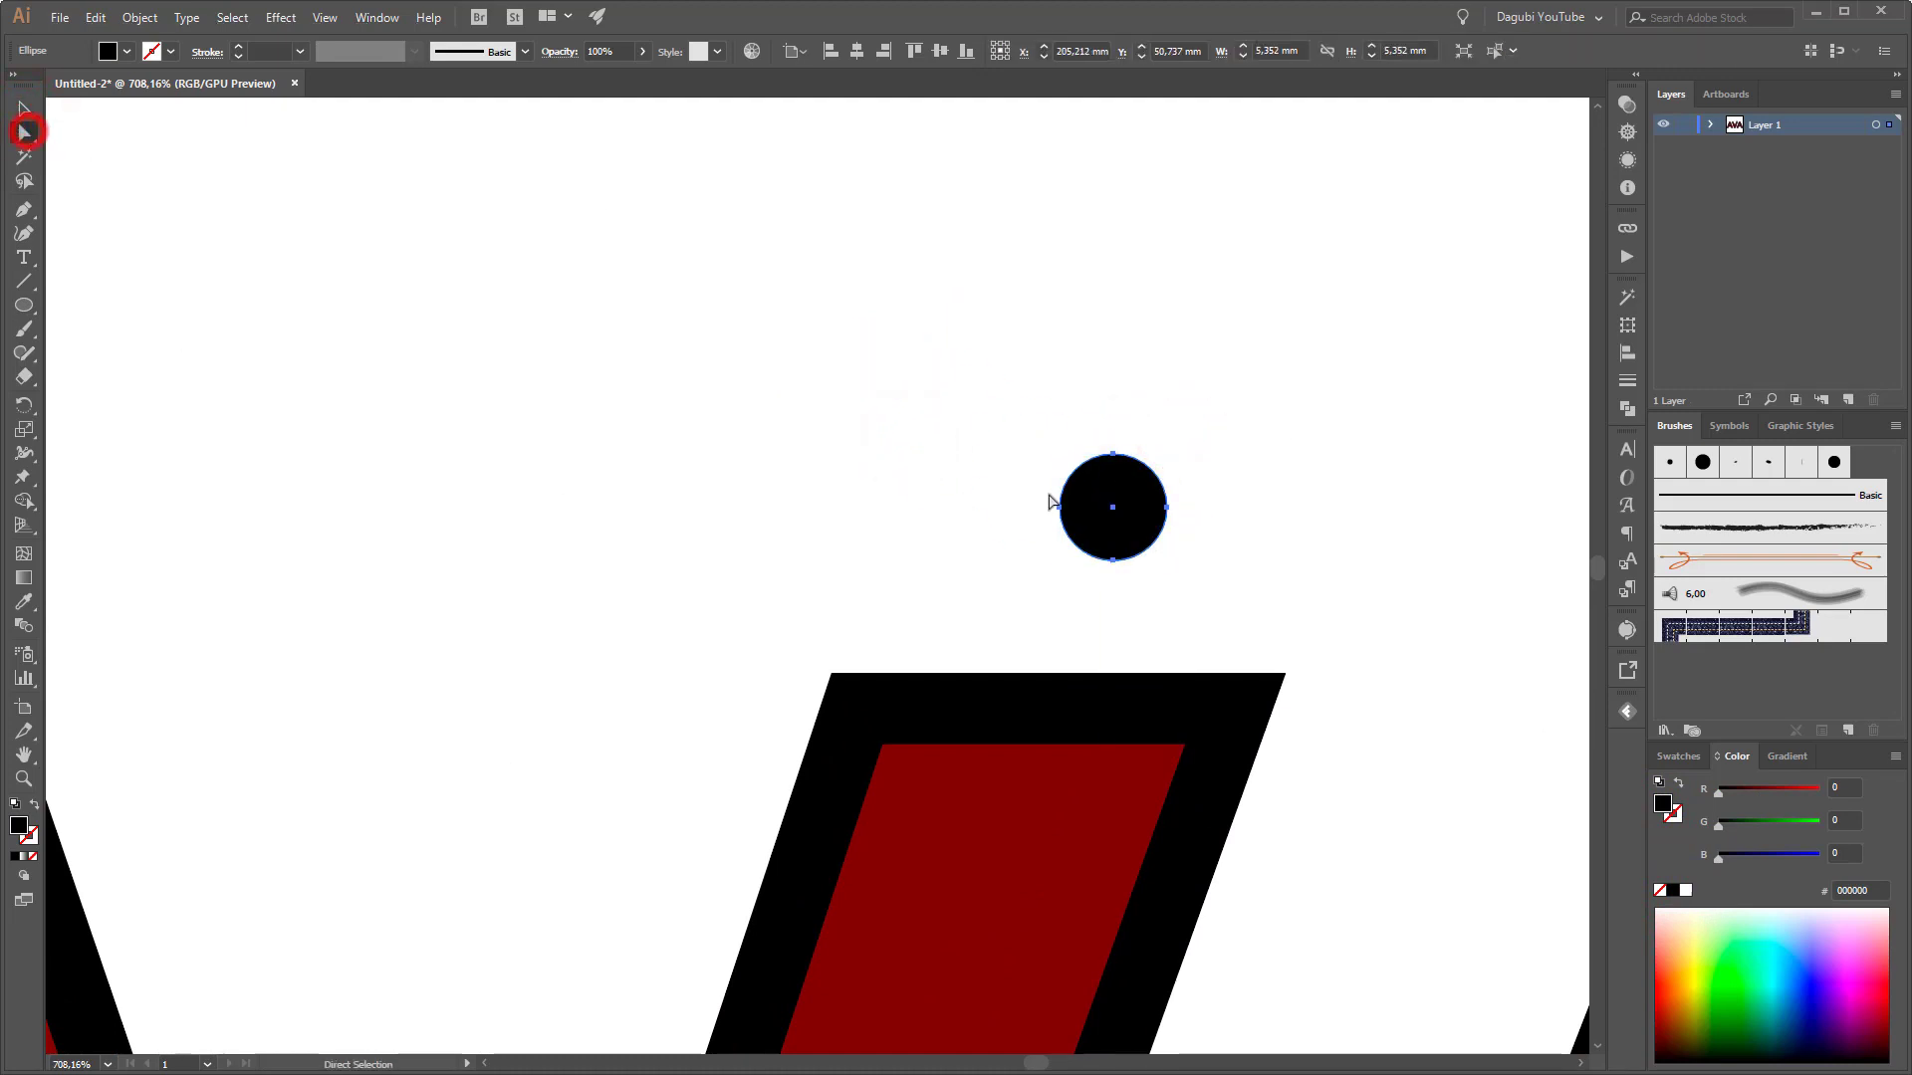
left_click_drag(1059, 507, 1045, 507)
key("shift+Left")
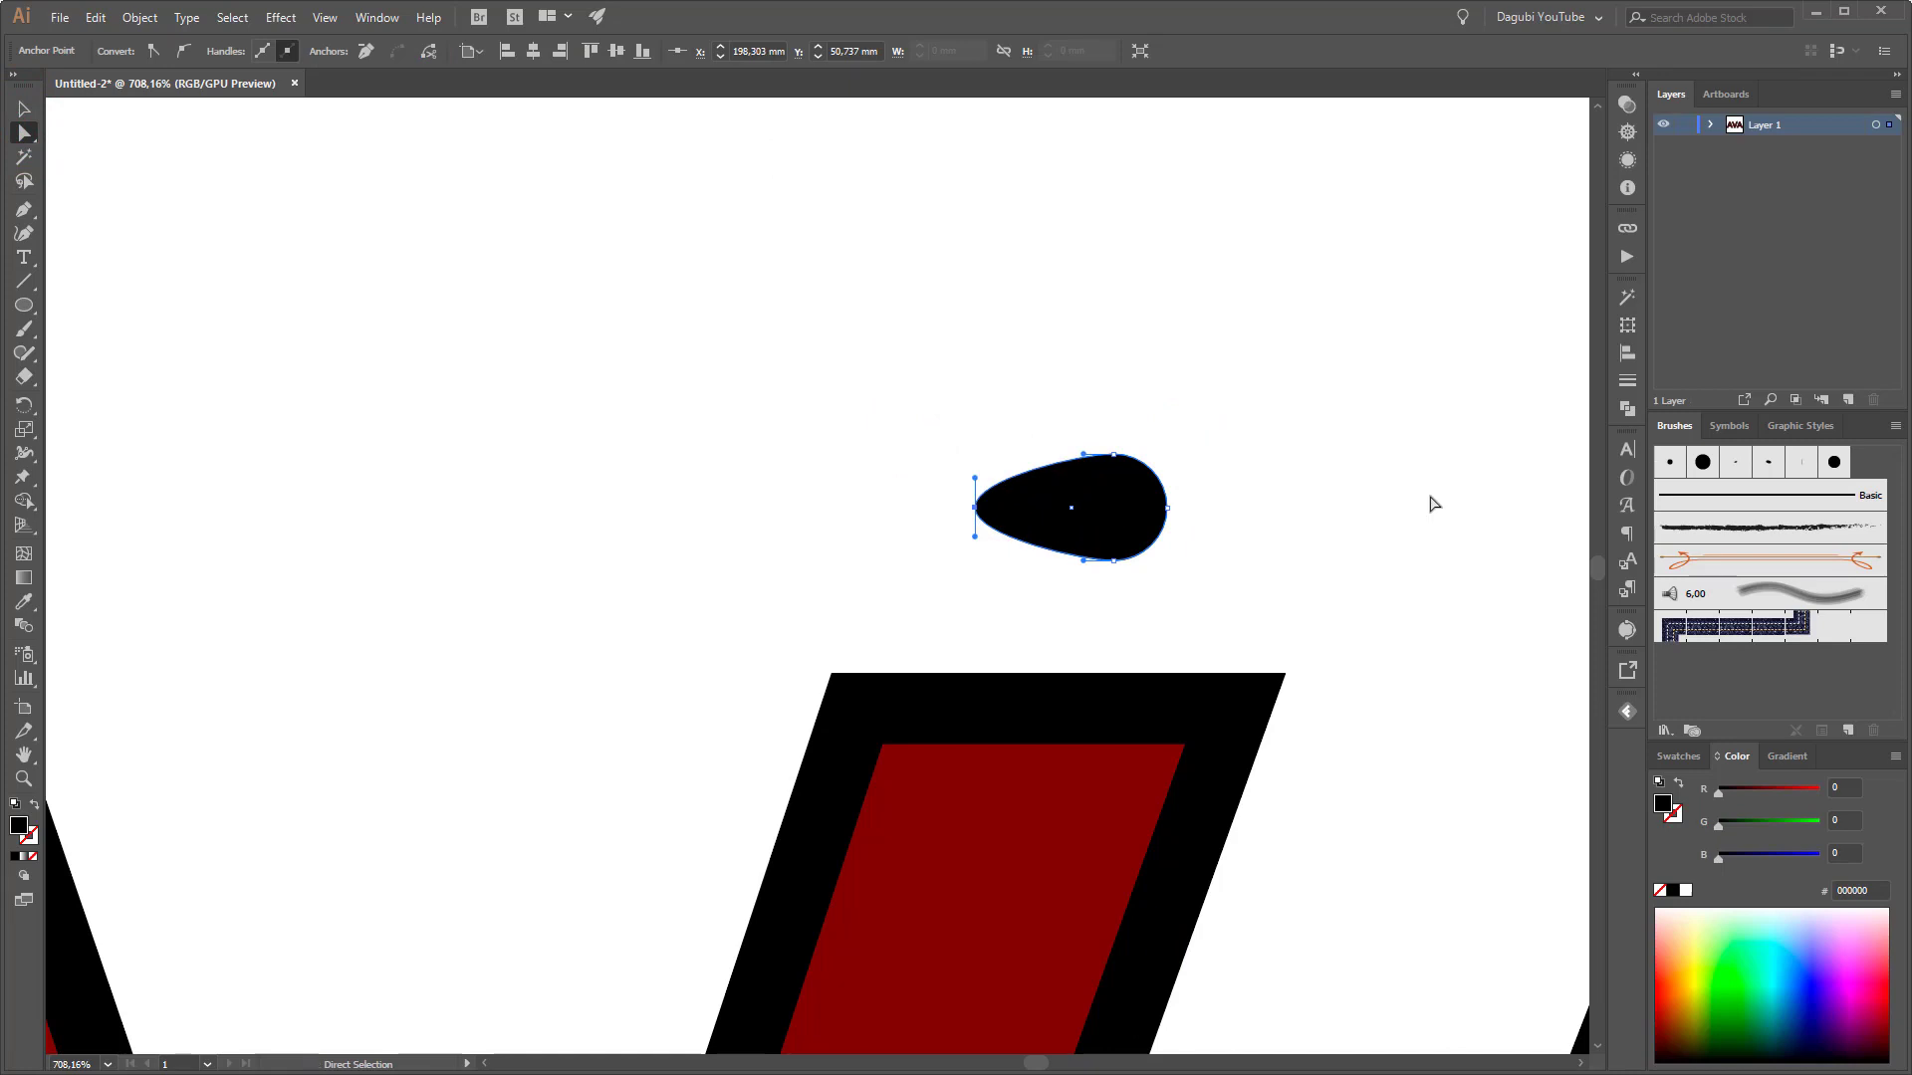
key("Right")
key("Right")
key("Right")
left_click(153, 50)
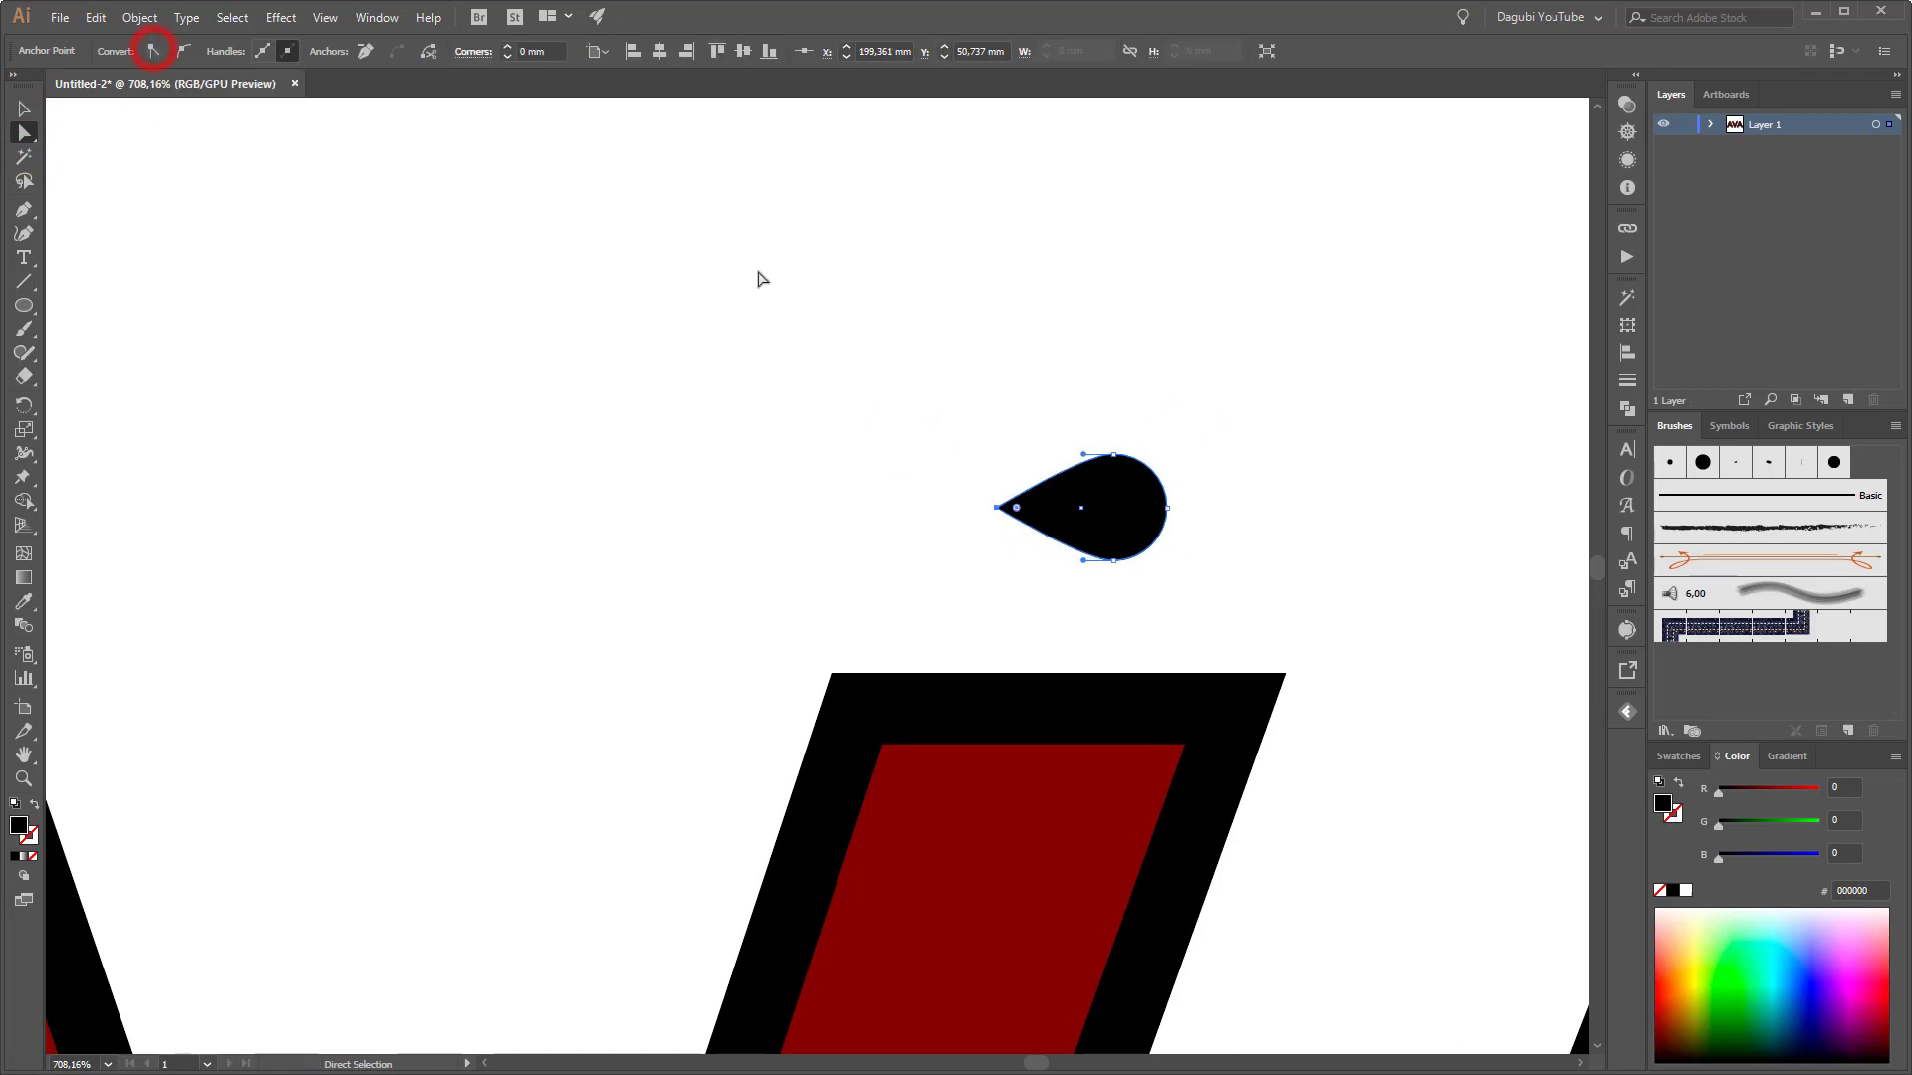
Extend the teardrop's pointed tip further left so the shape is about 10.3 mm long
mouse_move(1130, 510)
left_mouse_down()
mouse_move(1285, 598)
mouse_move(1152, 493)
left_mouse_up()
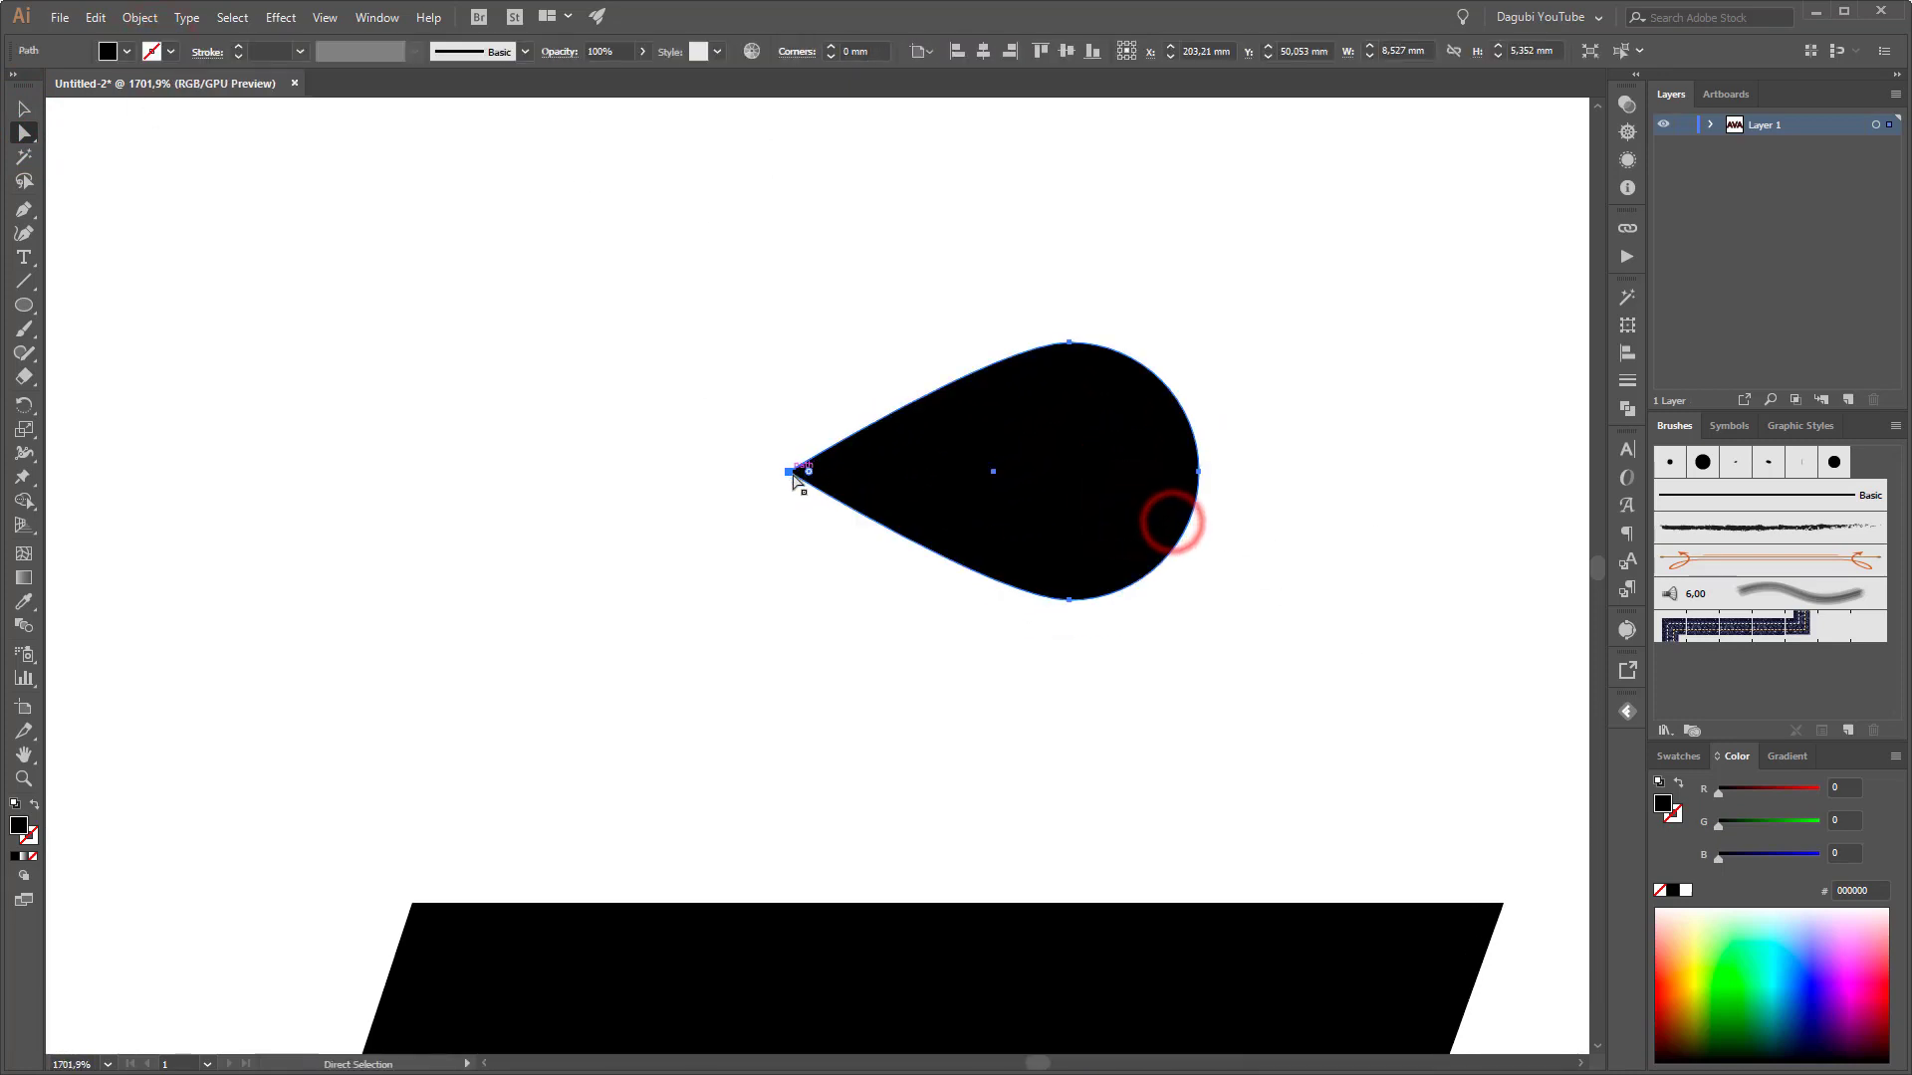
left_click(792, 474)
key("Left")
key("Left")
key("Left")
key("Left")
key("Left")
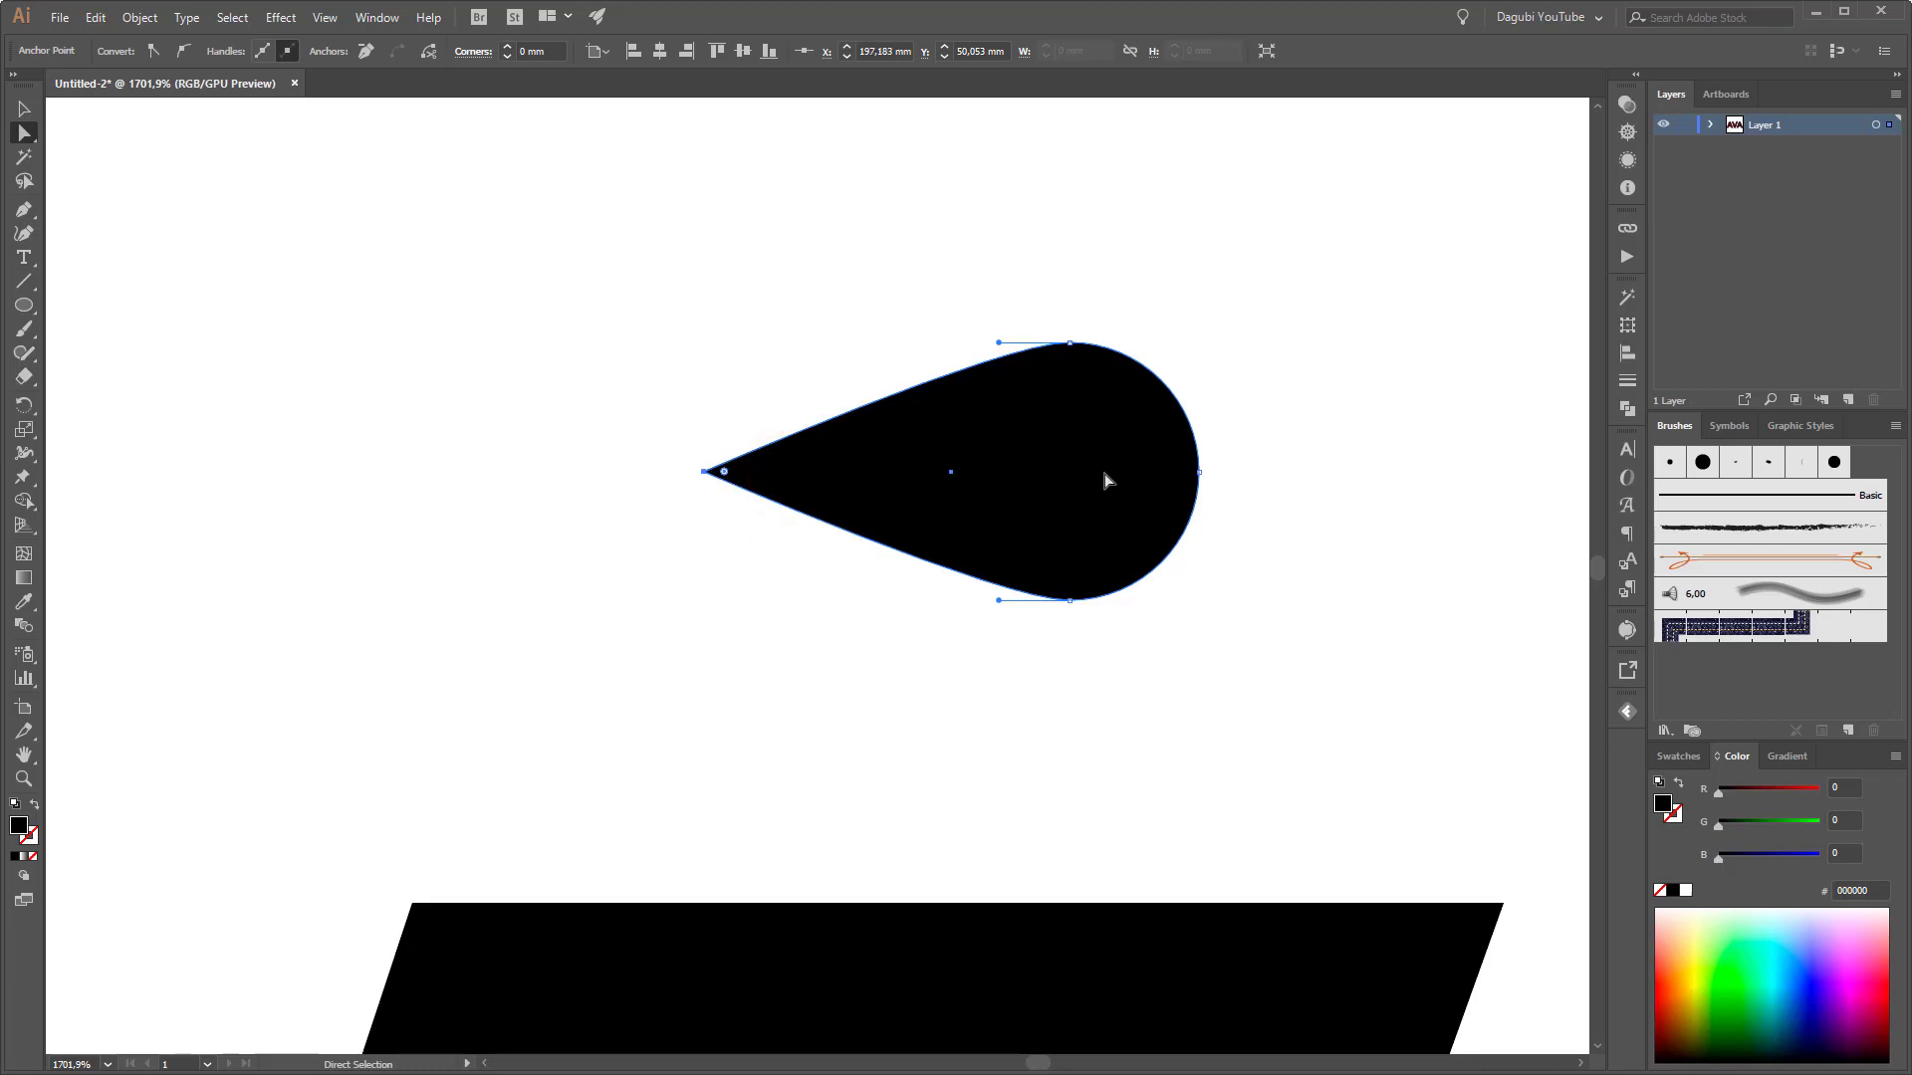
Create a new art brush from the teardrop, keeping Stretch to Fit Stroke Length and choosing a colorization method
left_click(1103, 479)
left_click(1895, 426)
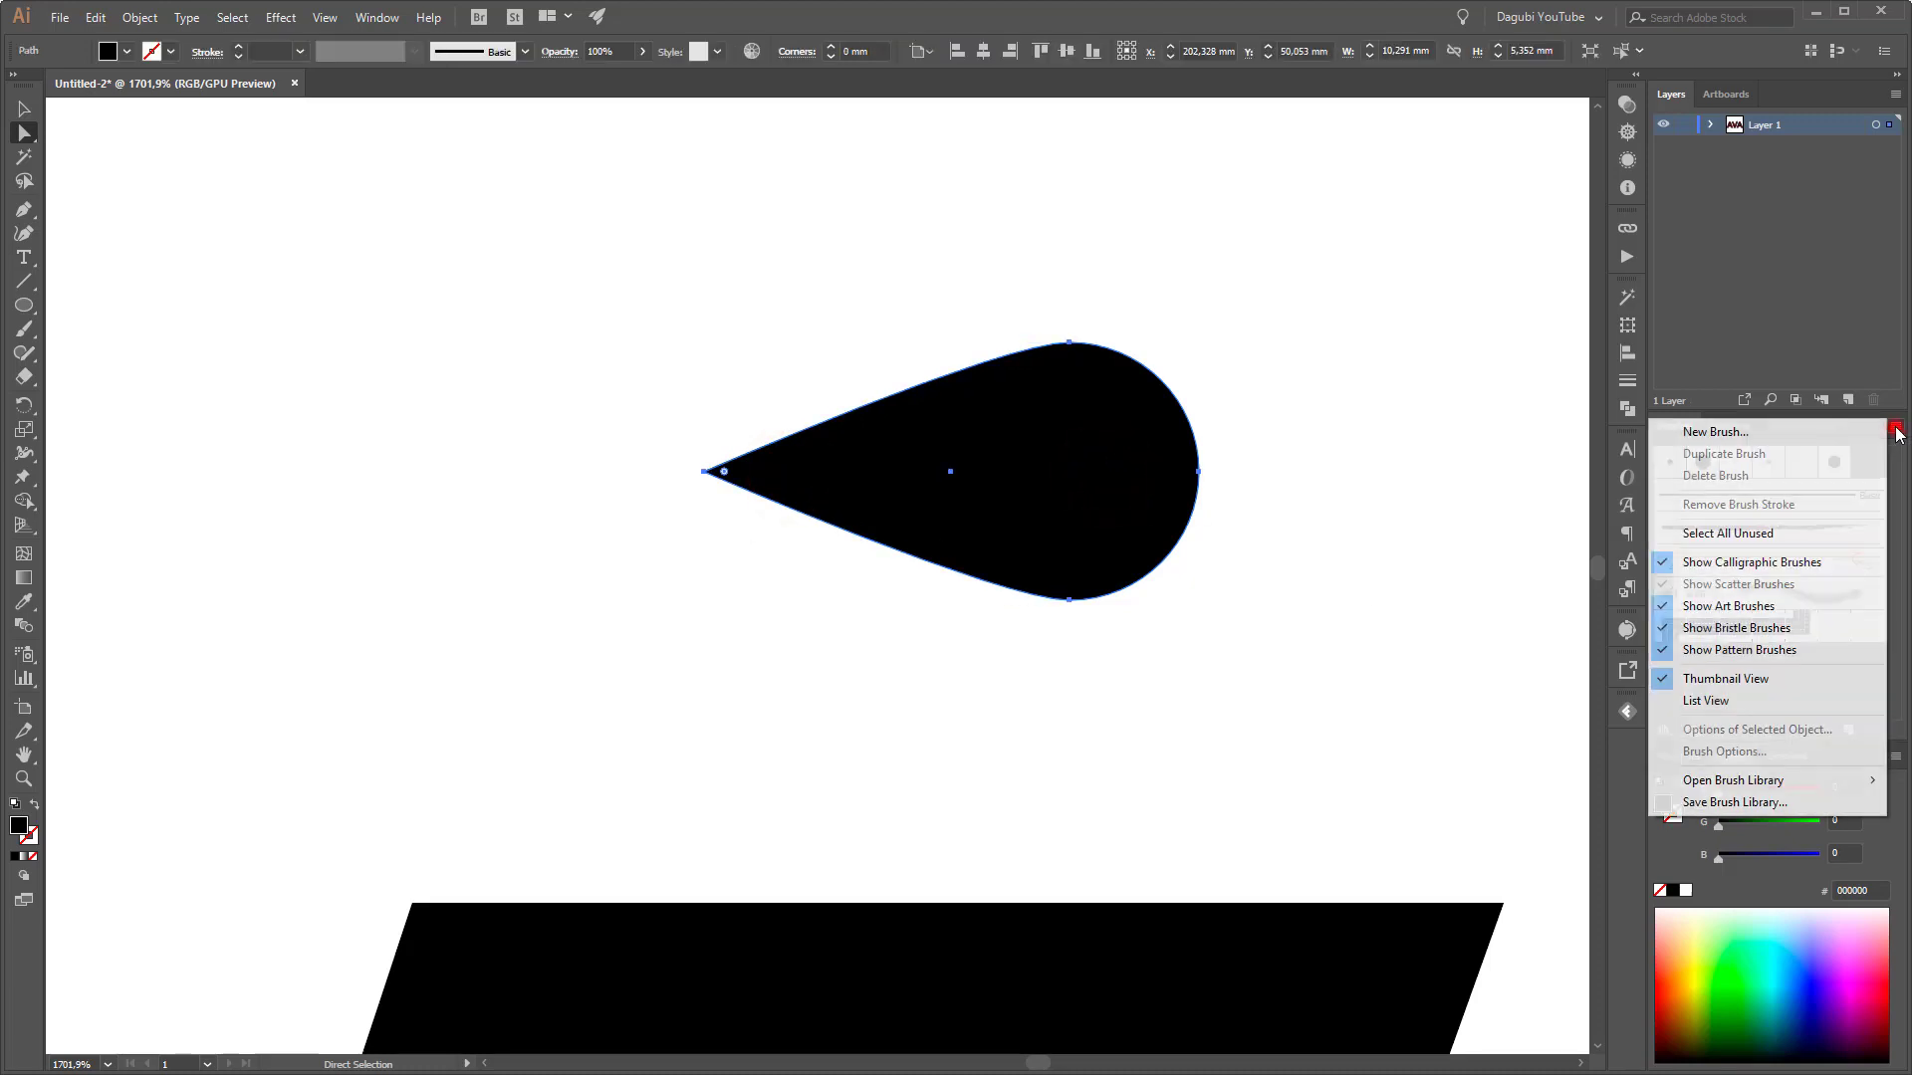
left_click(1829, 432)
left_click(945, 565)
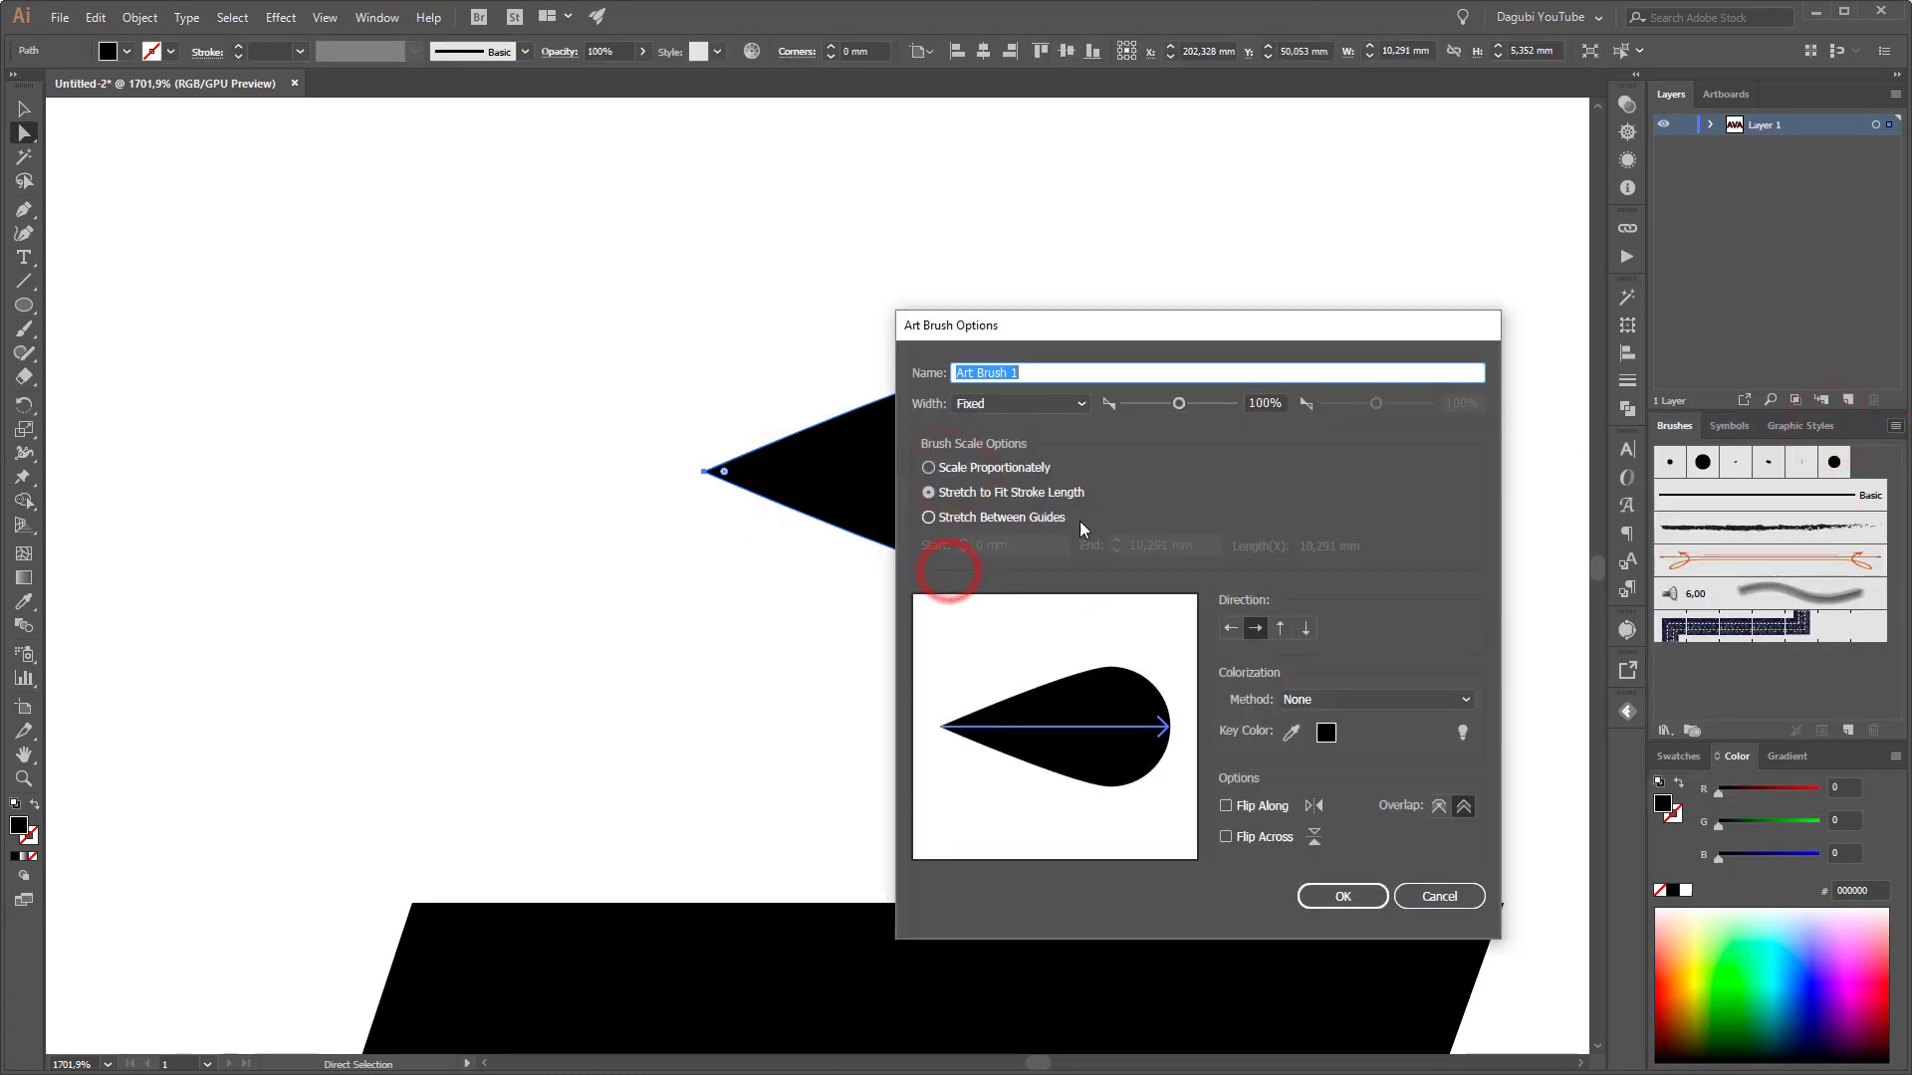
left_click(1378, 699)
left_click(1363, 738)
left_click(1352, 896)
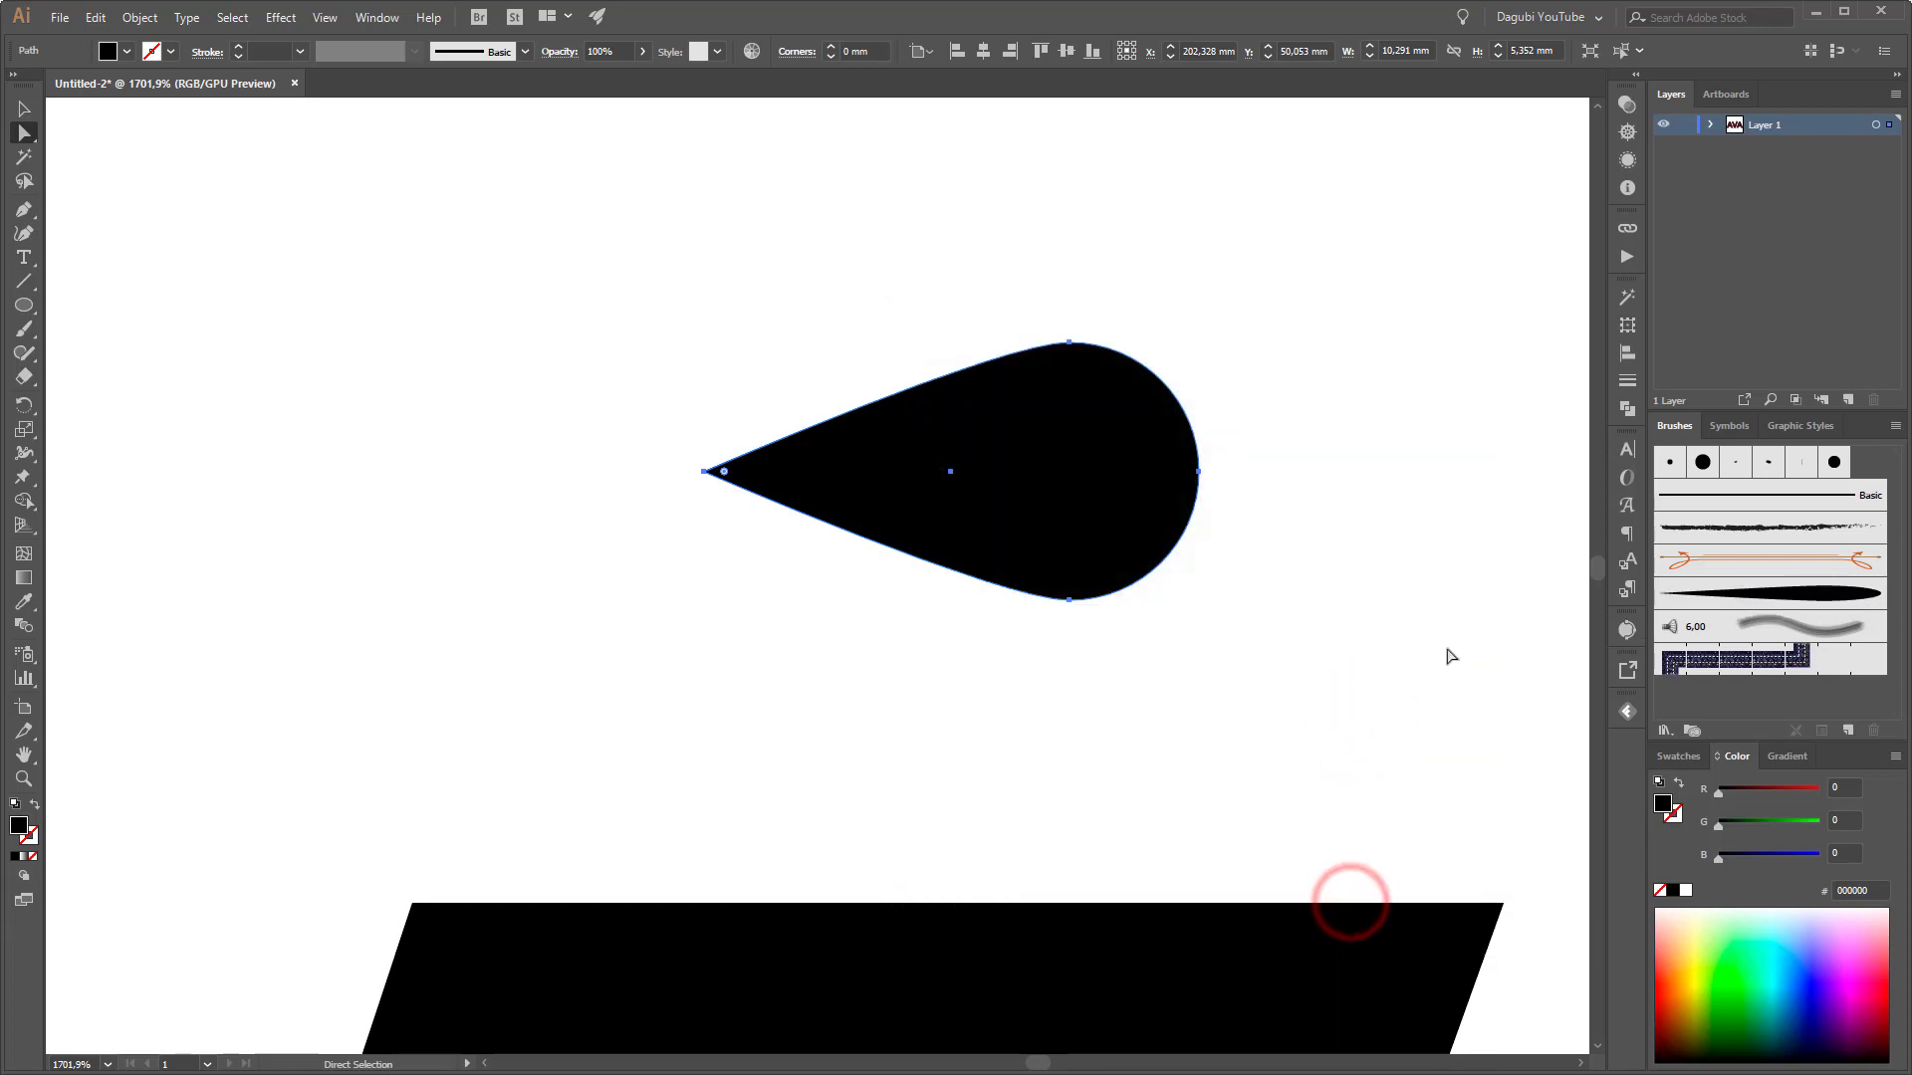
Make the new teardrop art brush active for the Paintbrush and delete the original teardrop shape
scroll(1402, 618, "down", 3)
left_click_drag(1425, 695, 990, 377)
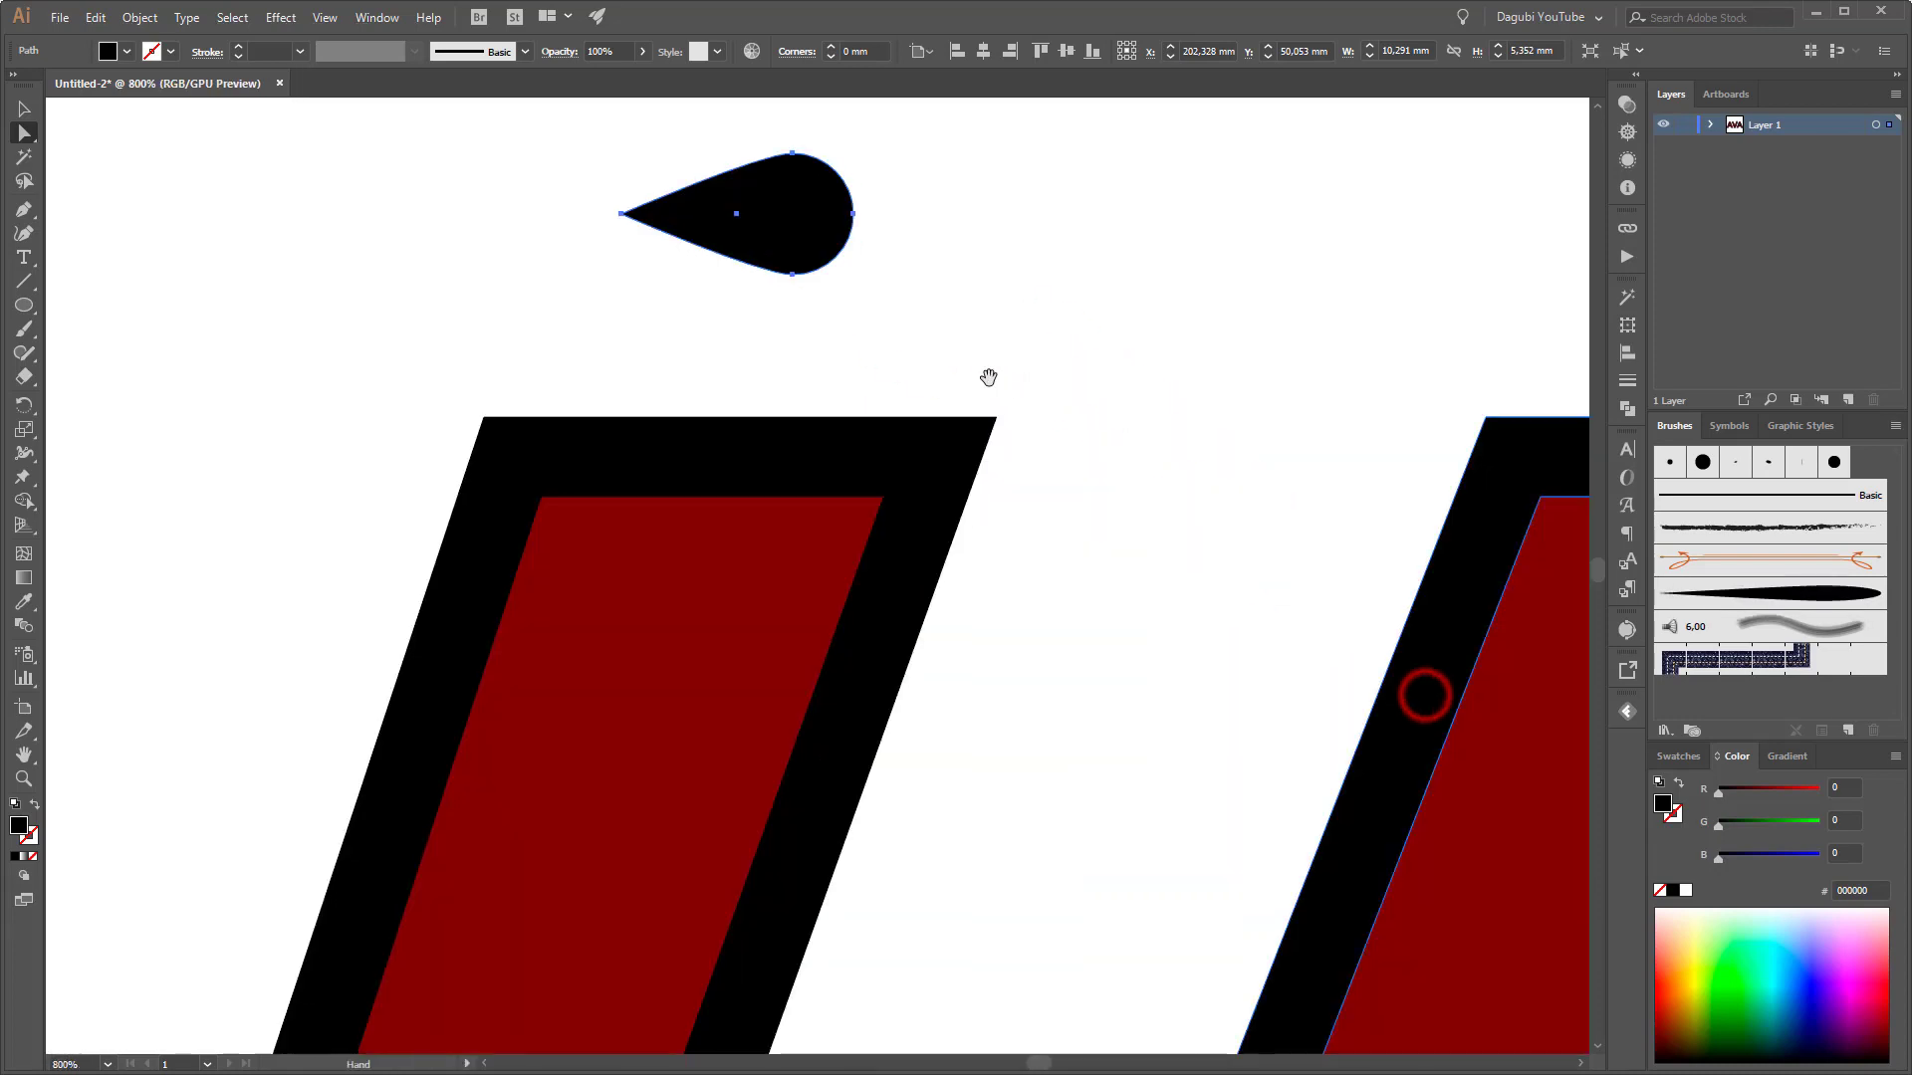
key("ctrl+0")
key("b")
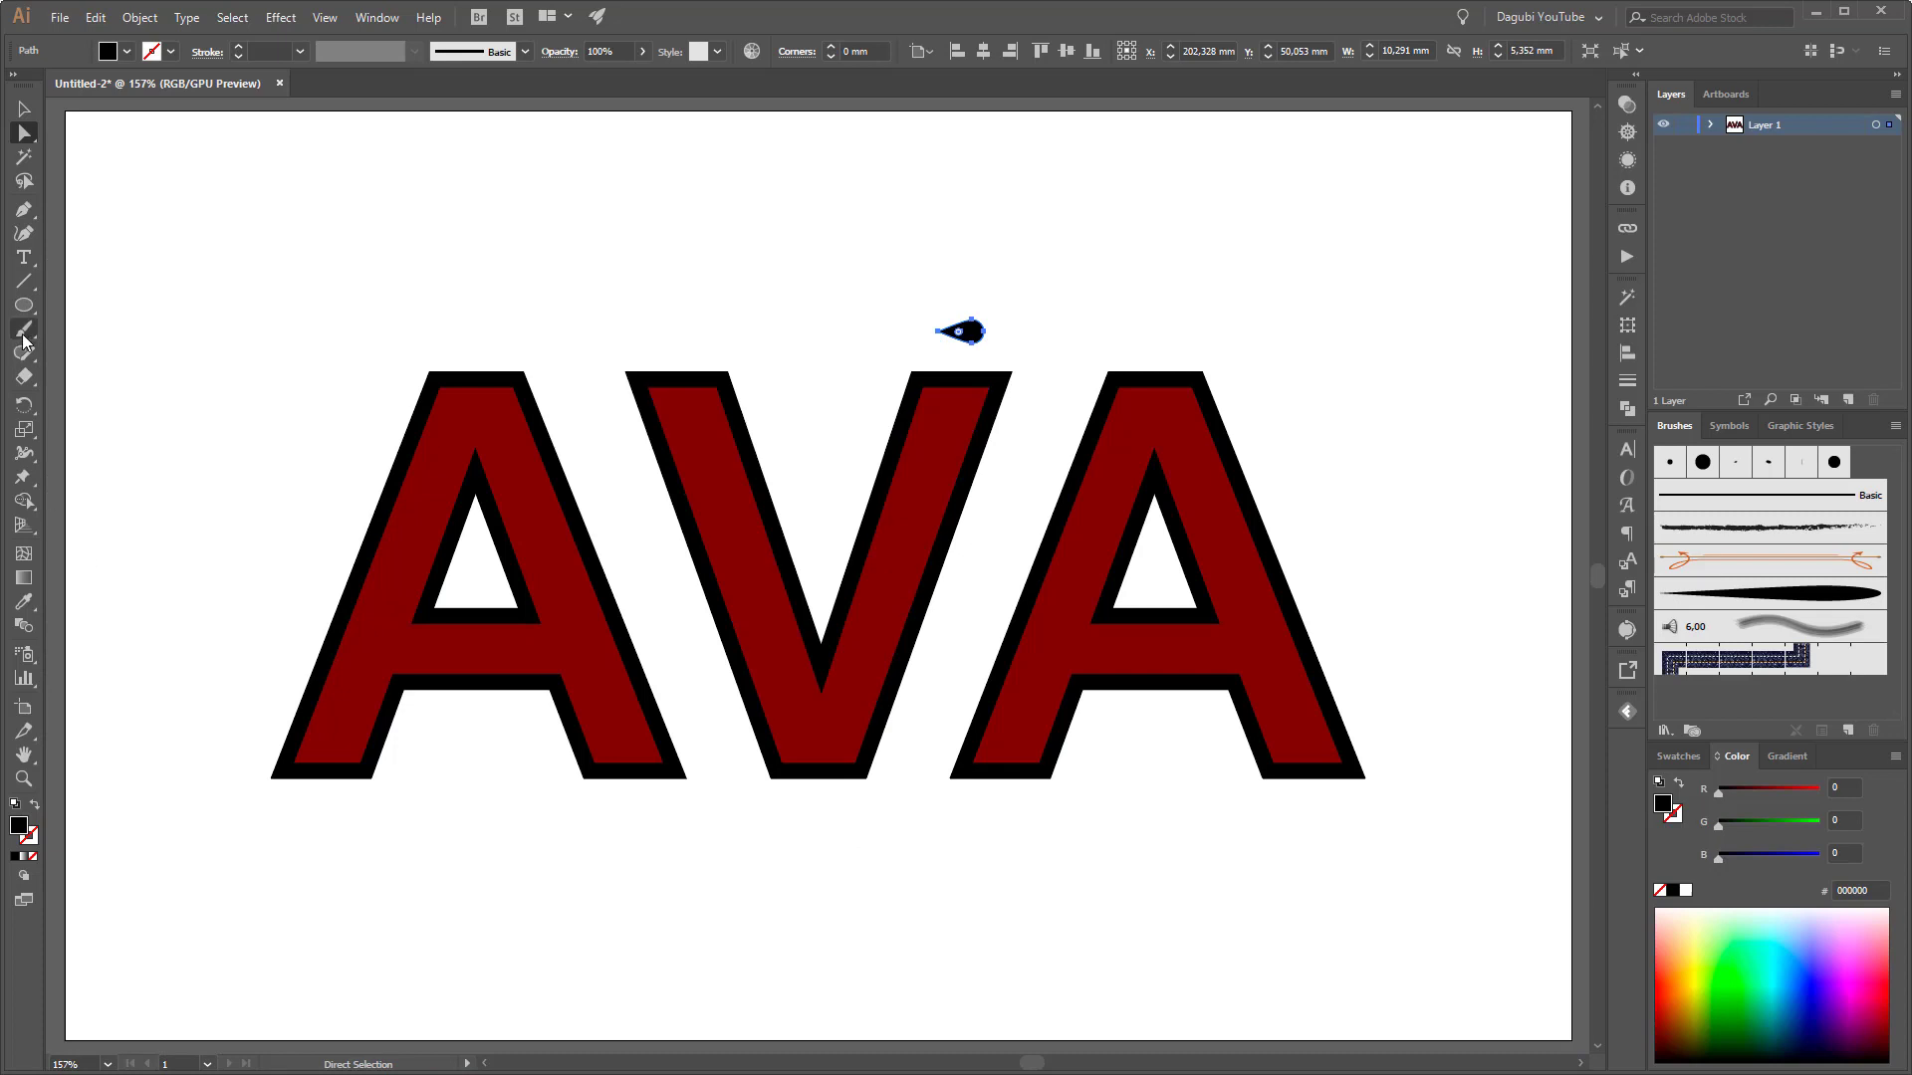
left_click(1807, 590)
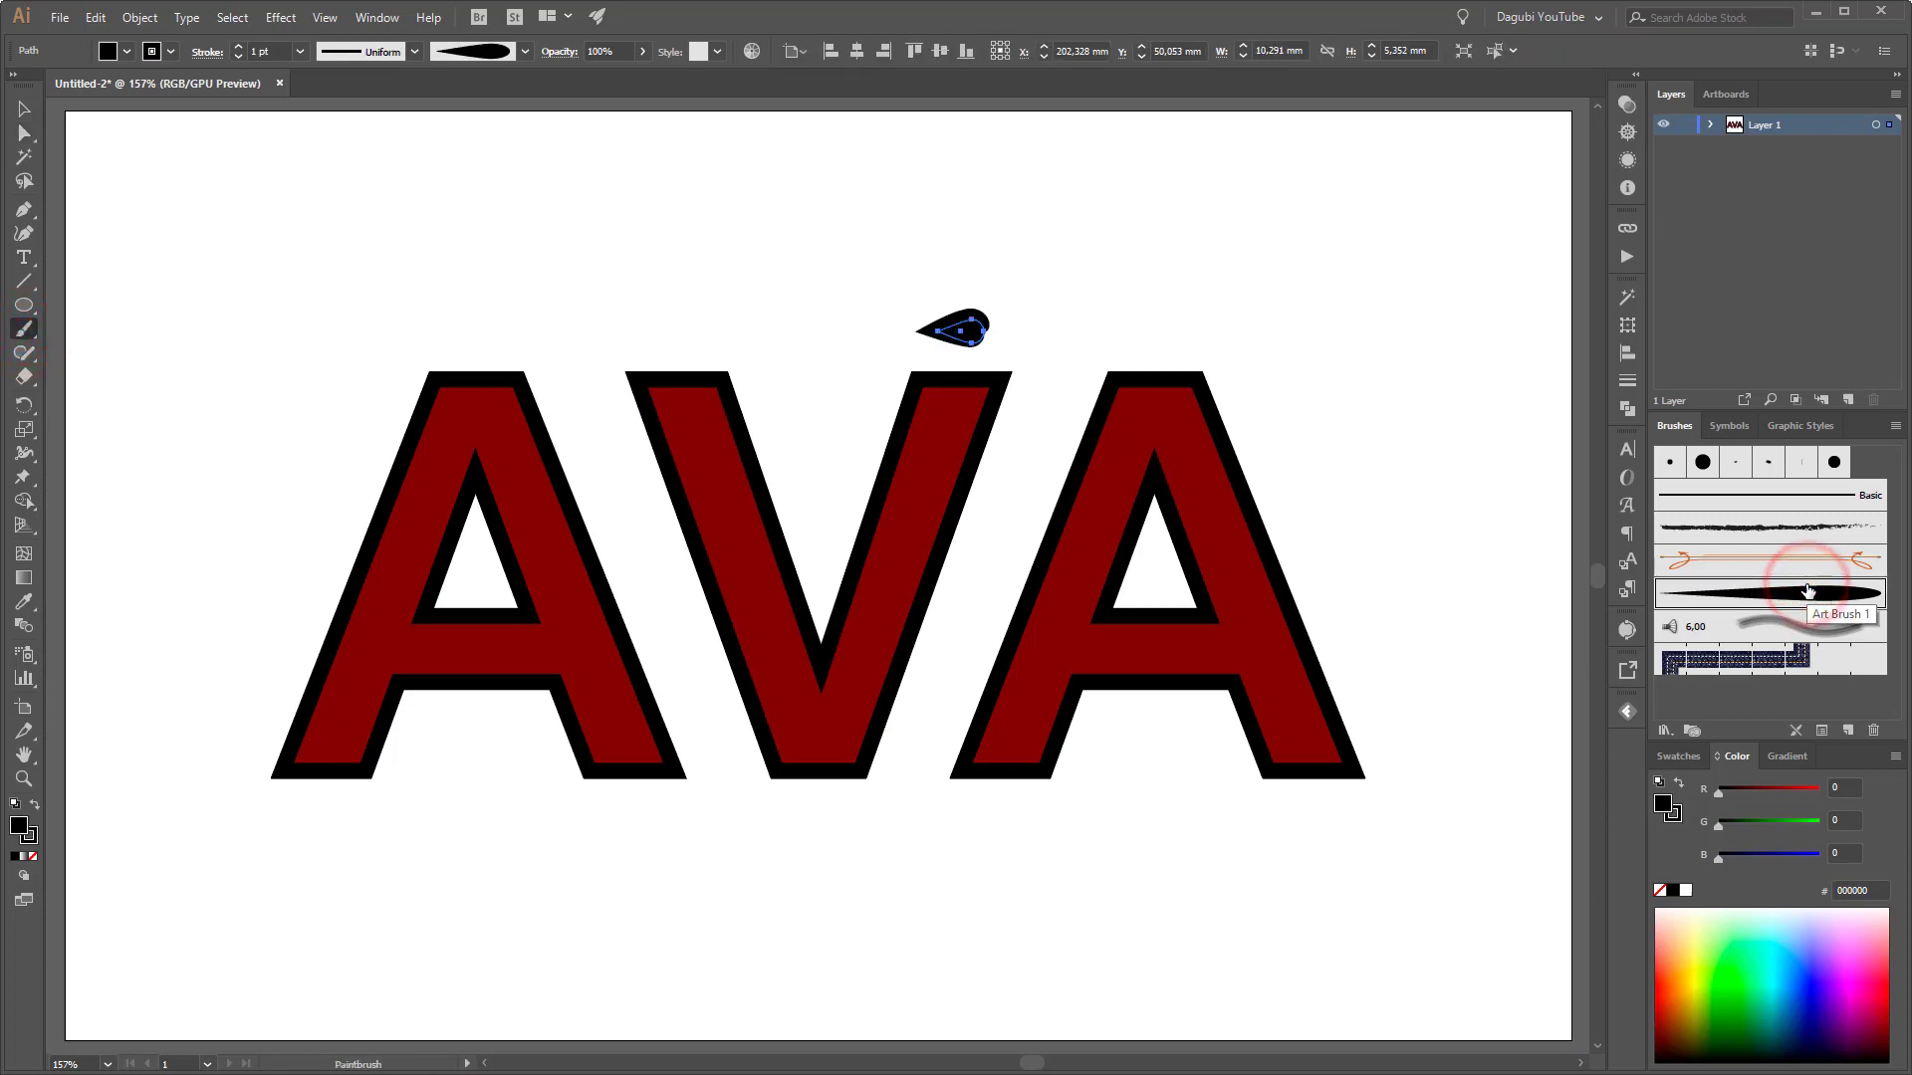
key("Delete")
Paint a curled flourish with the teardrop brush on the right side of the first A
left_click_drag(588, 564, 725, 653)
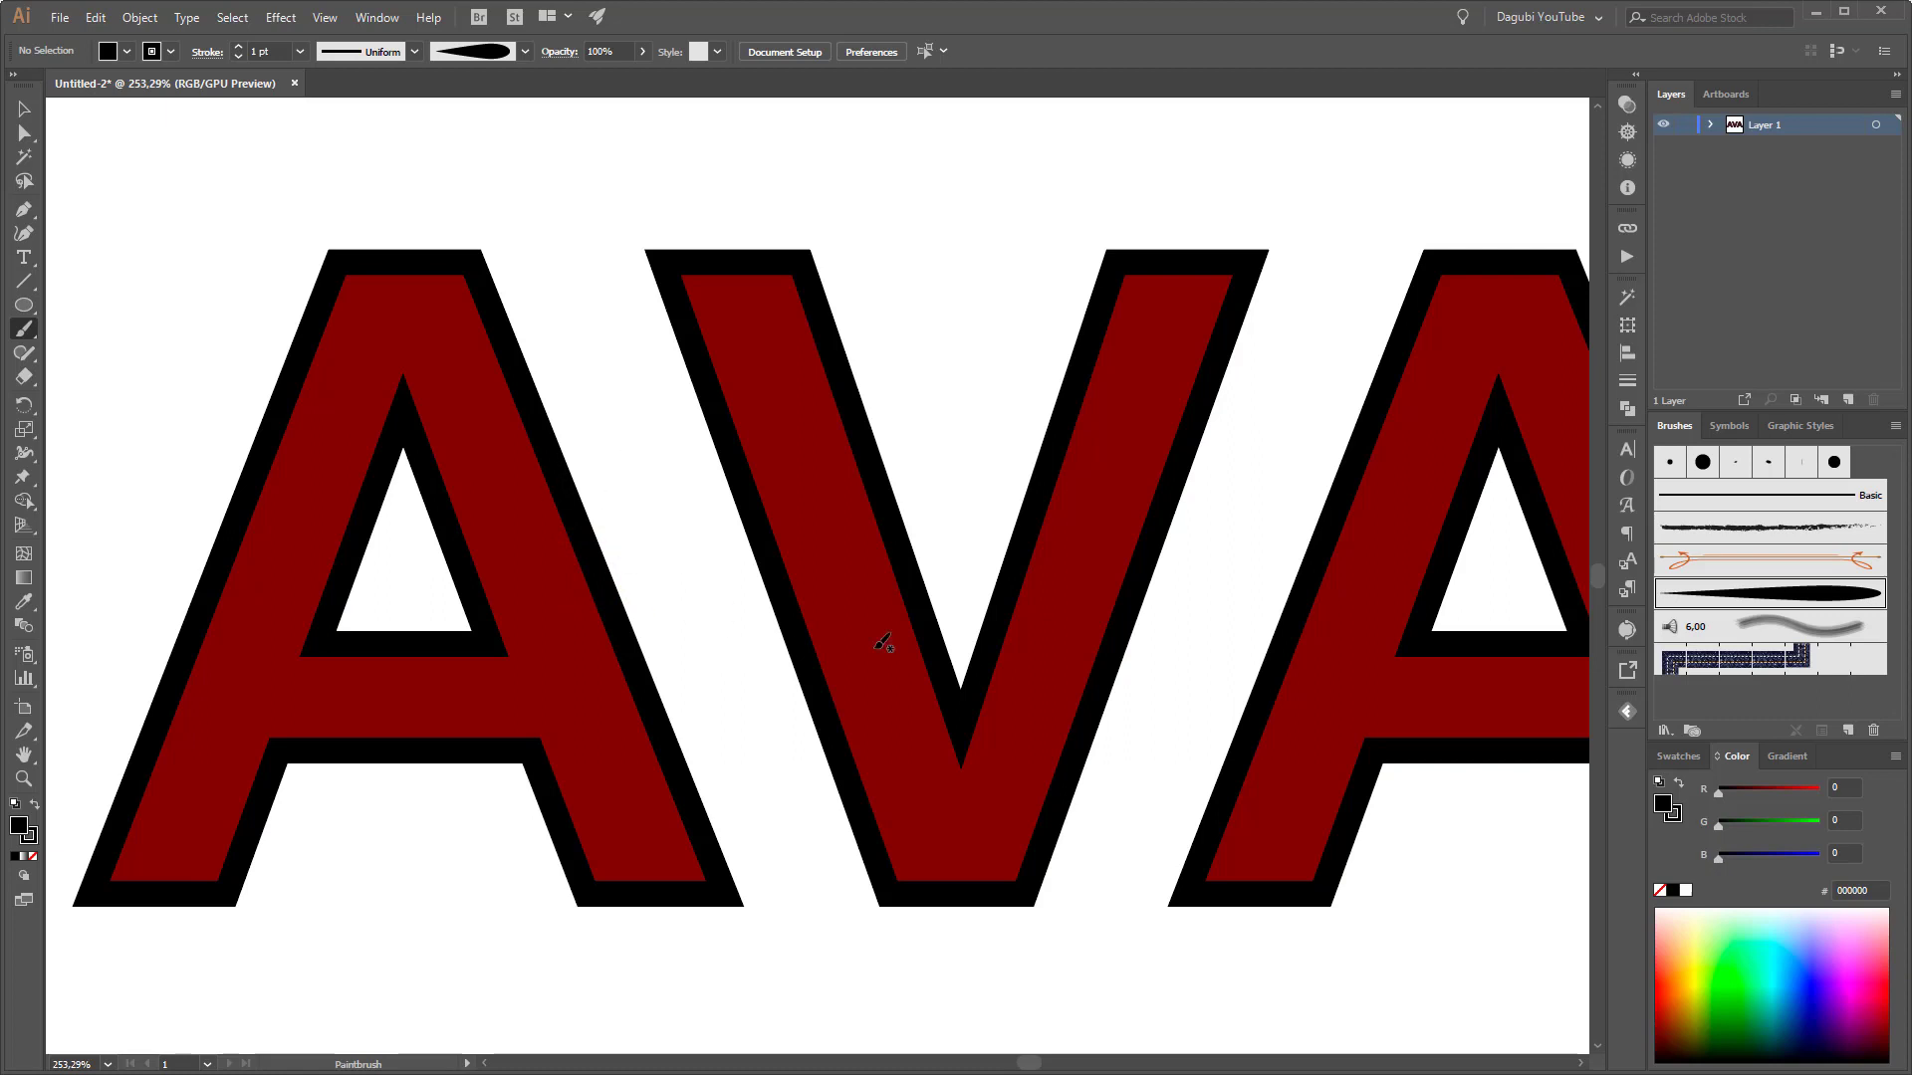
mouse_move(623, 586)
left_mouse_down()
mouse_move(641, 532)
mouse_move(682, 530)
mouse_move(680, 565)
mouse_move(617, 555)
mouse_move(665, 508)
left_mouse_up()
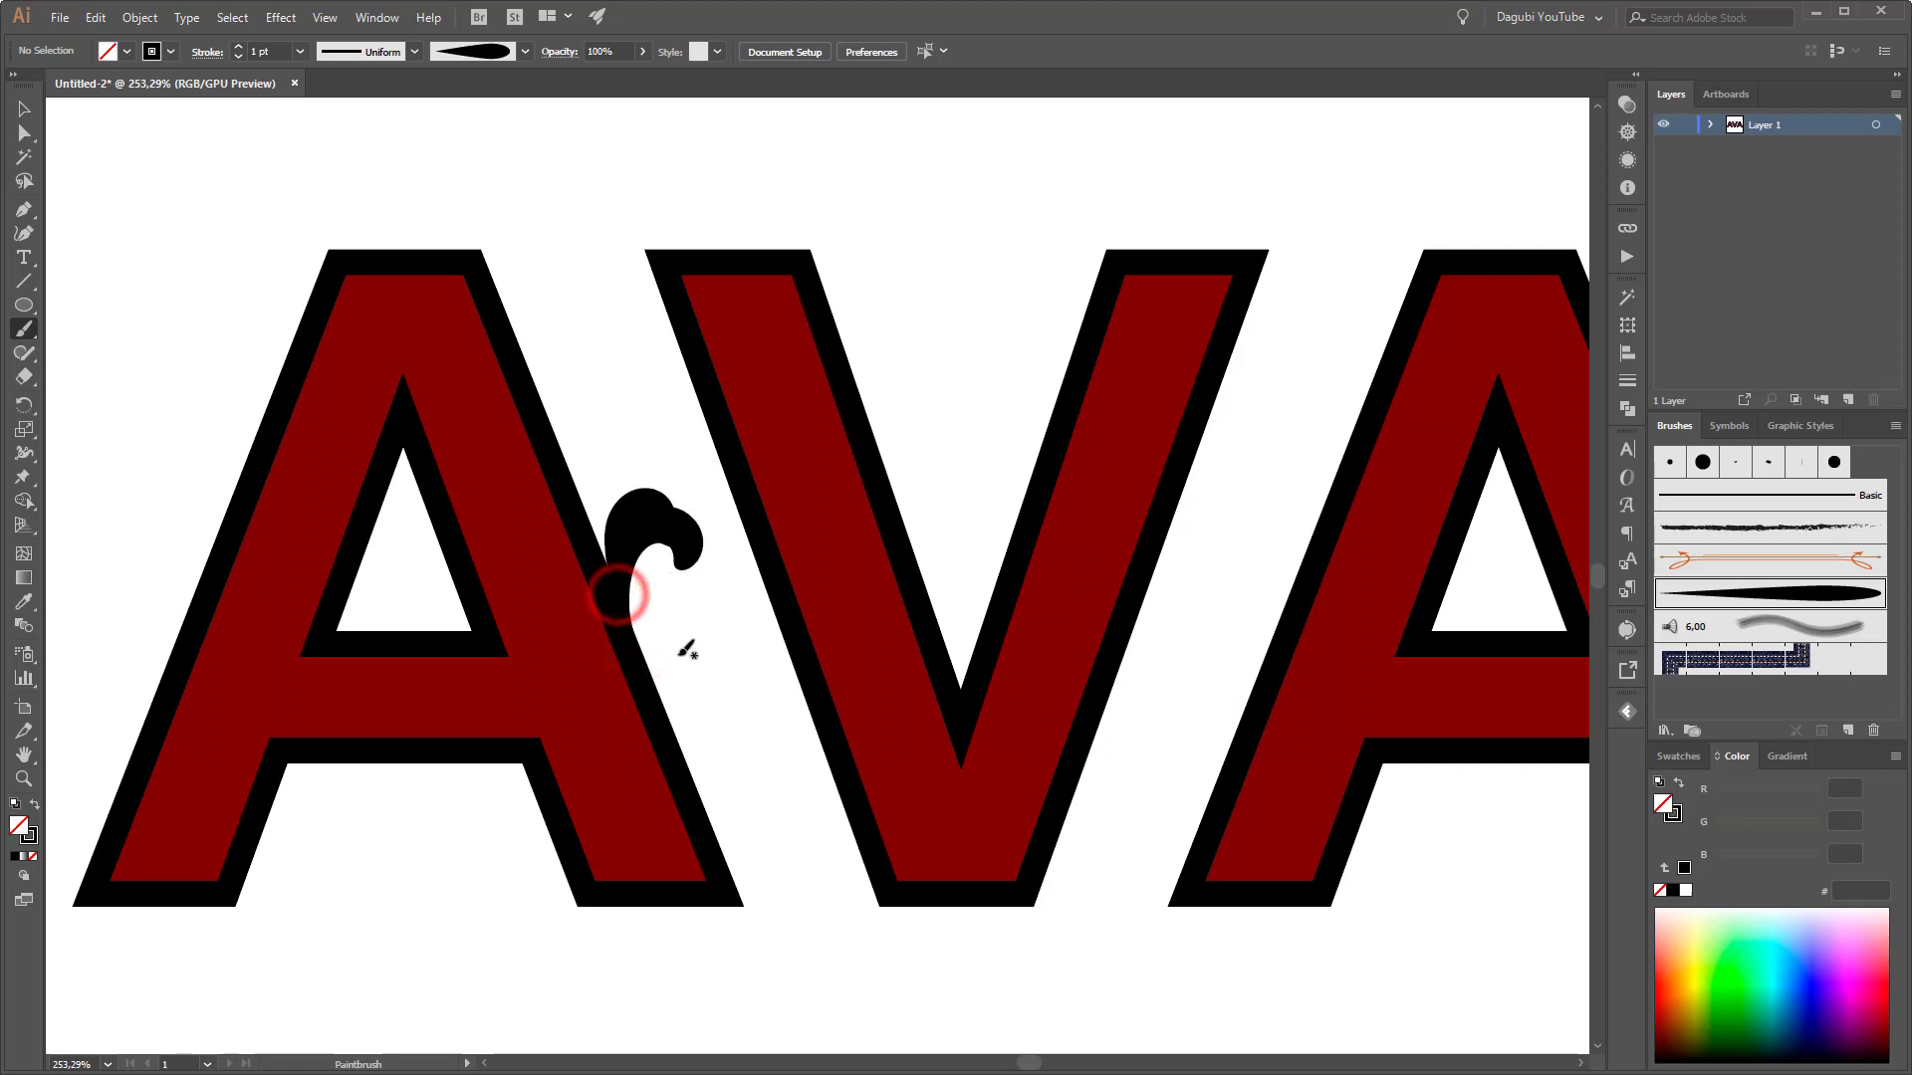
Set the Paintbrush fidelity one notch closer to Smooth, leaving new strokes unfilled and unselected
double_click(28, 336)
left_click(1029, 344)
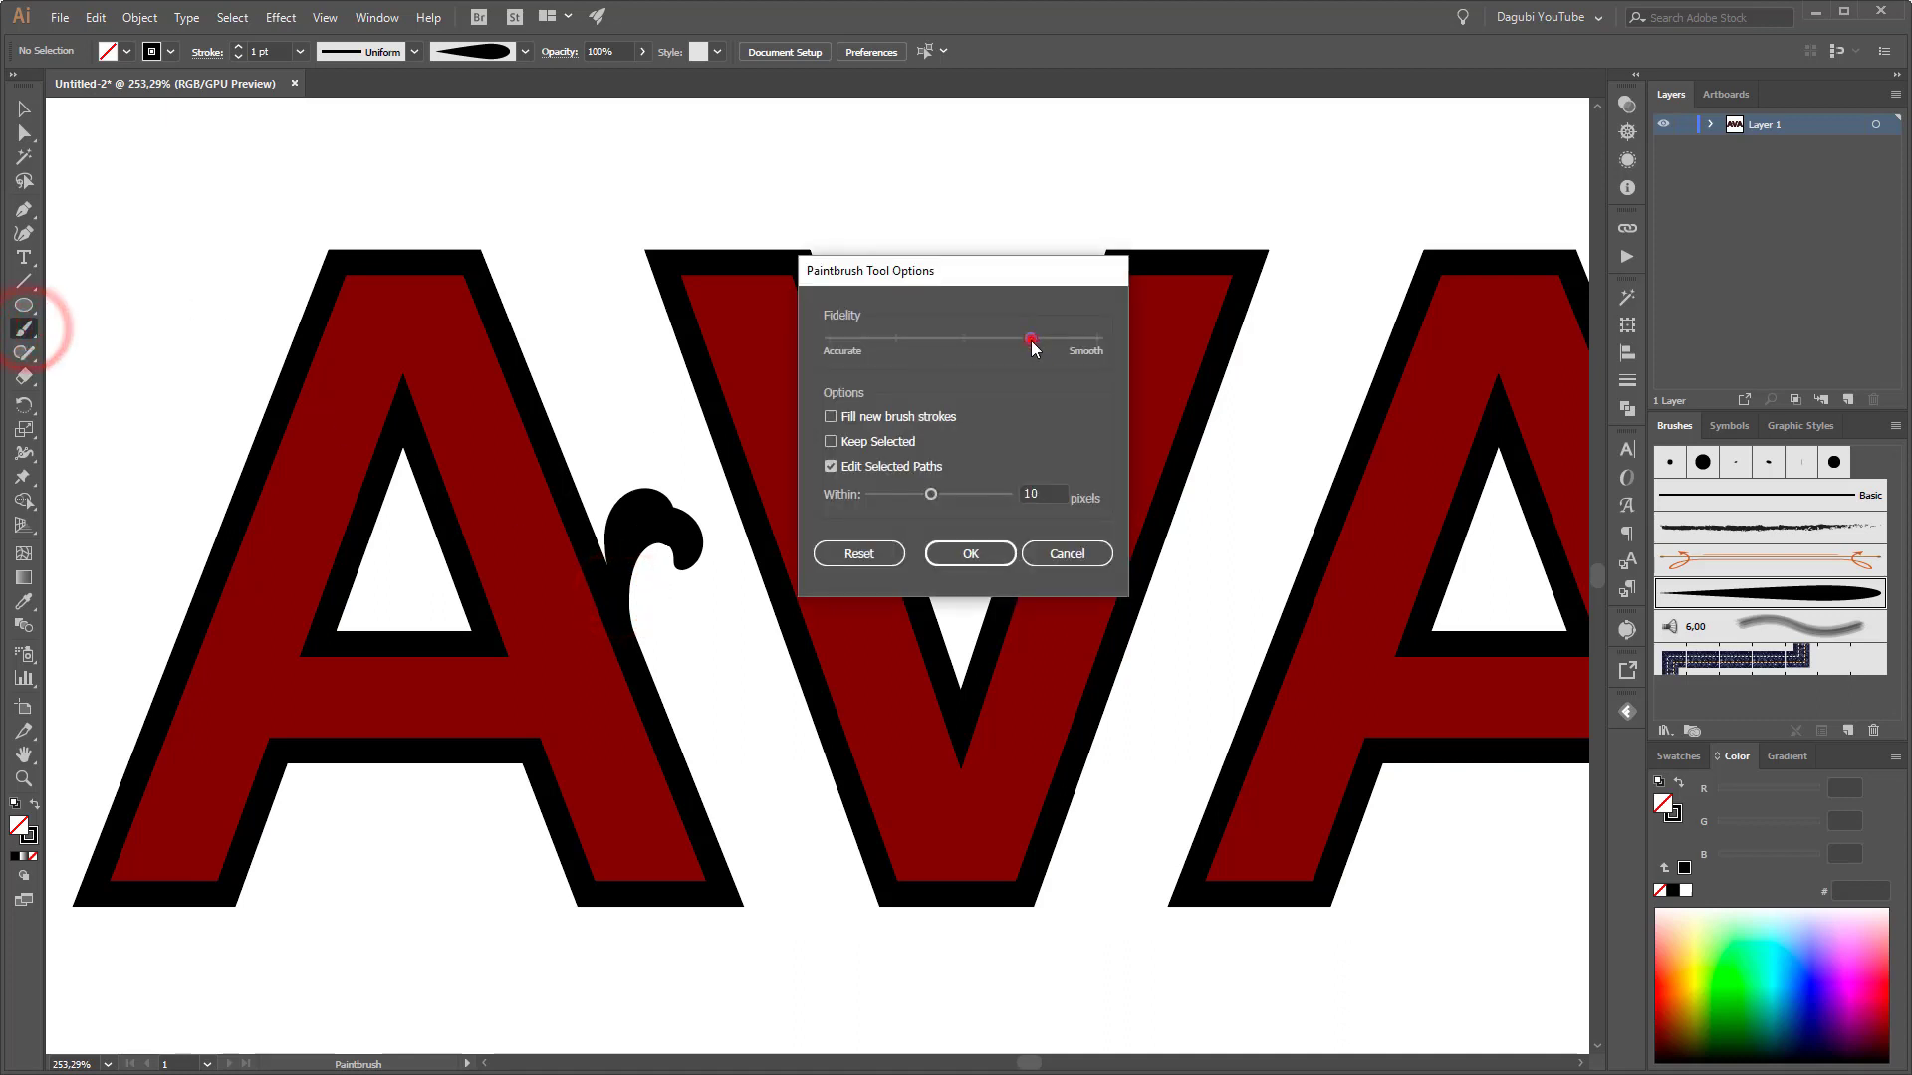
left_click(984, 553)
Paint two long wavy test strokes above the letters and undo them
left_click_drag(944, 285, 944, 619)
mouse_move(432, 324)
left_mouse_down()
mouse_move(1041, 269)
mouse_move(1135, 320)
left_mouse_up()
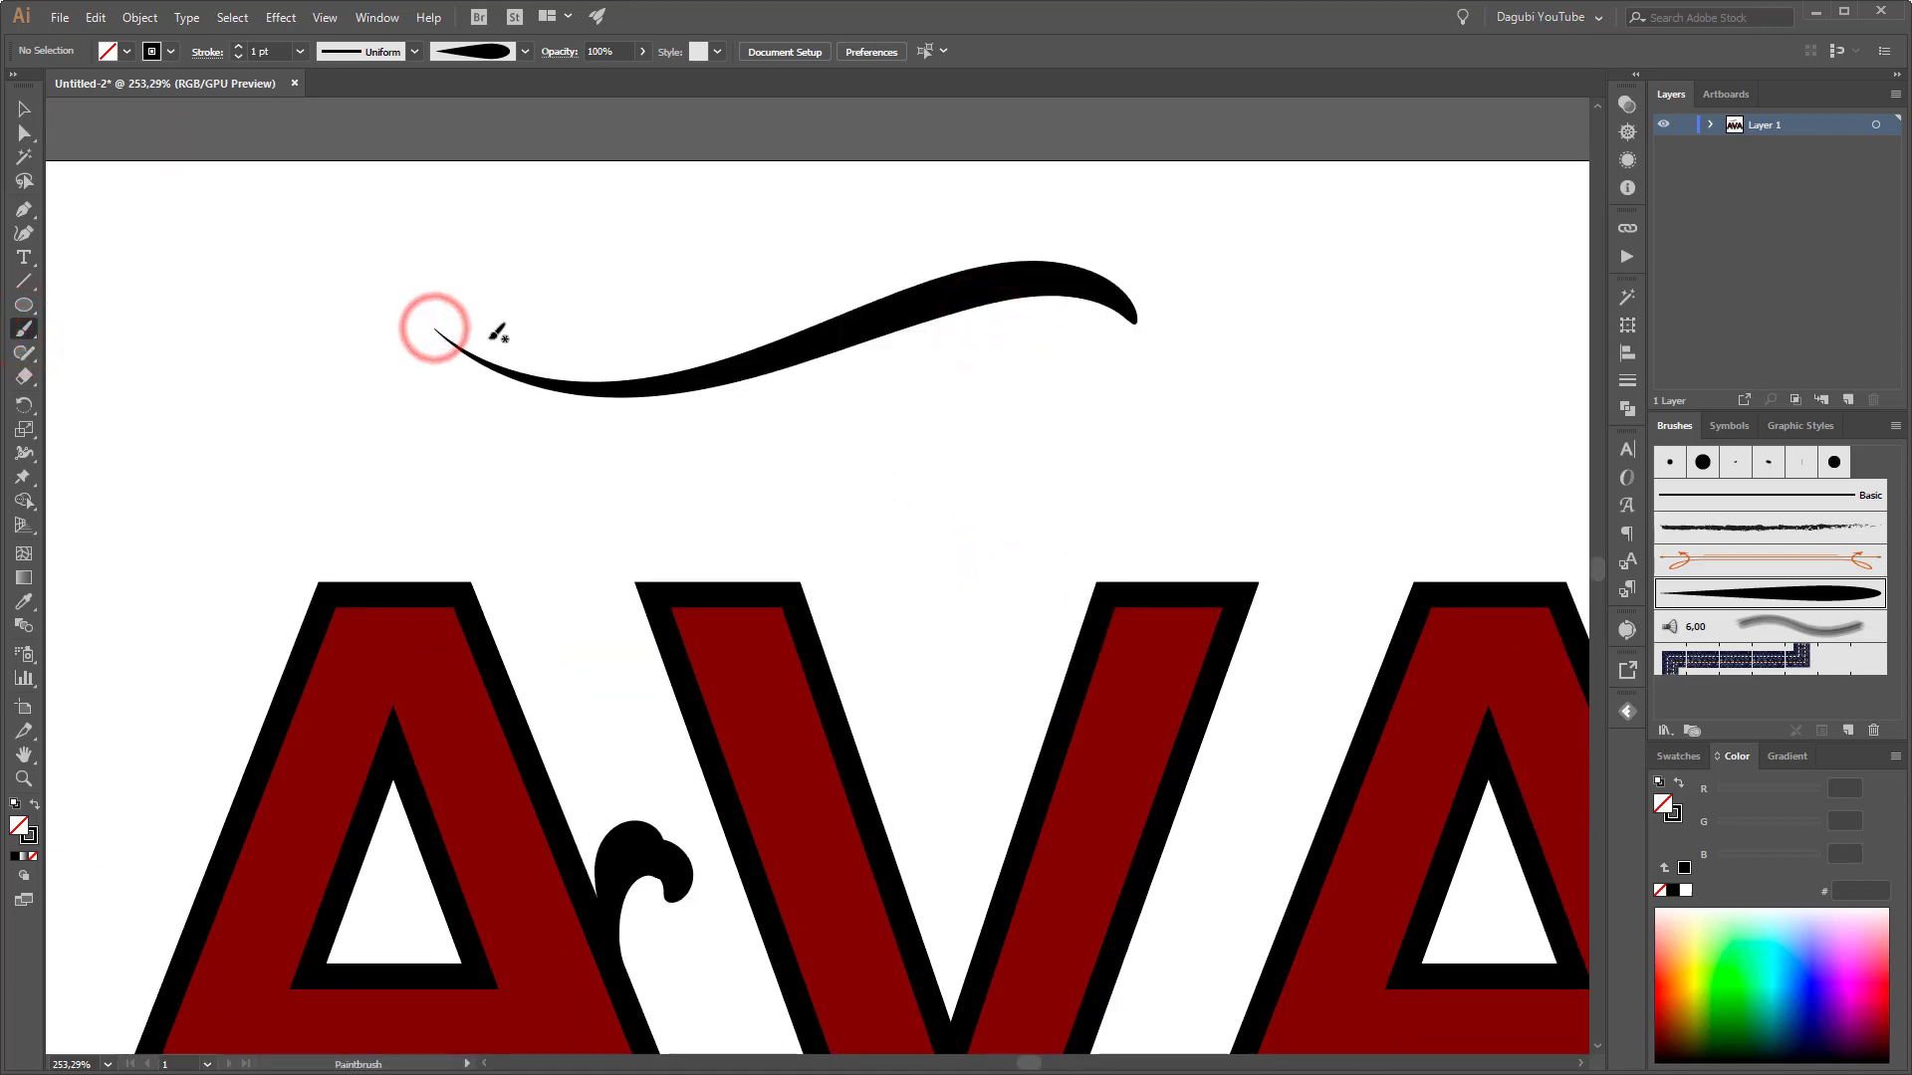
mouse_move(397, 282)
left_mouse_down()
mouse_move(469, 348)
mouse_move(603, 377)
mouse_move(1066, 325)
left_mouse_up()
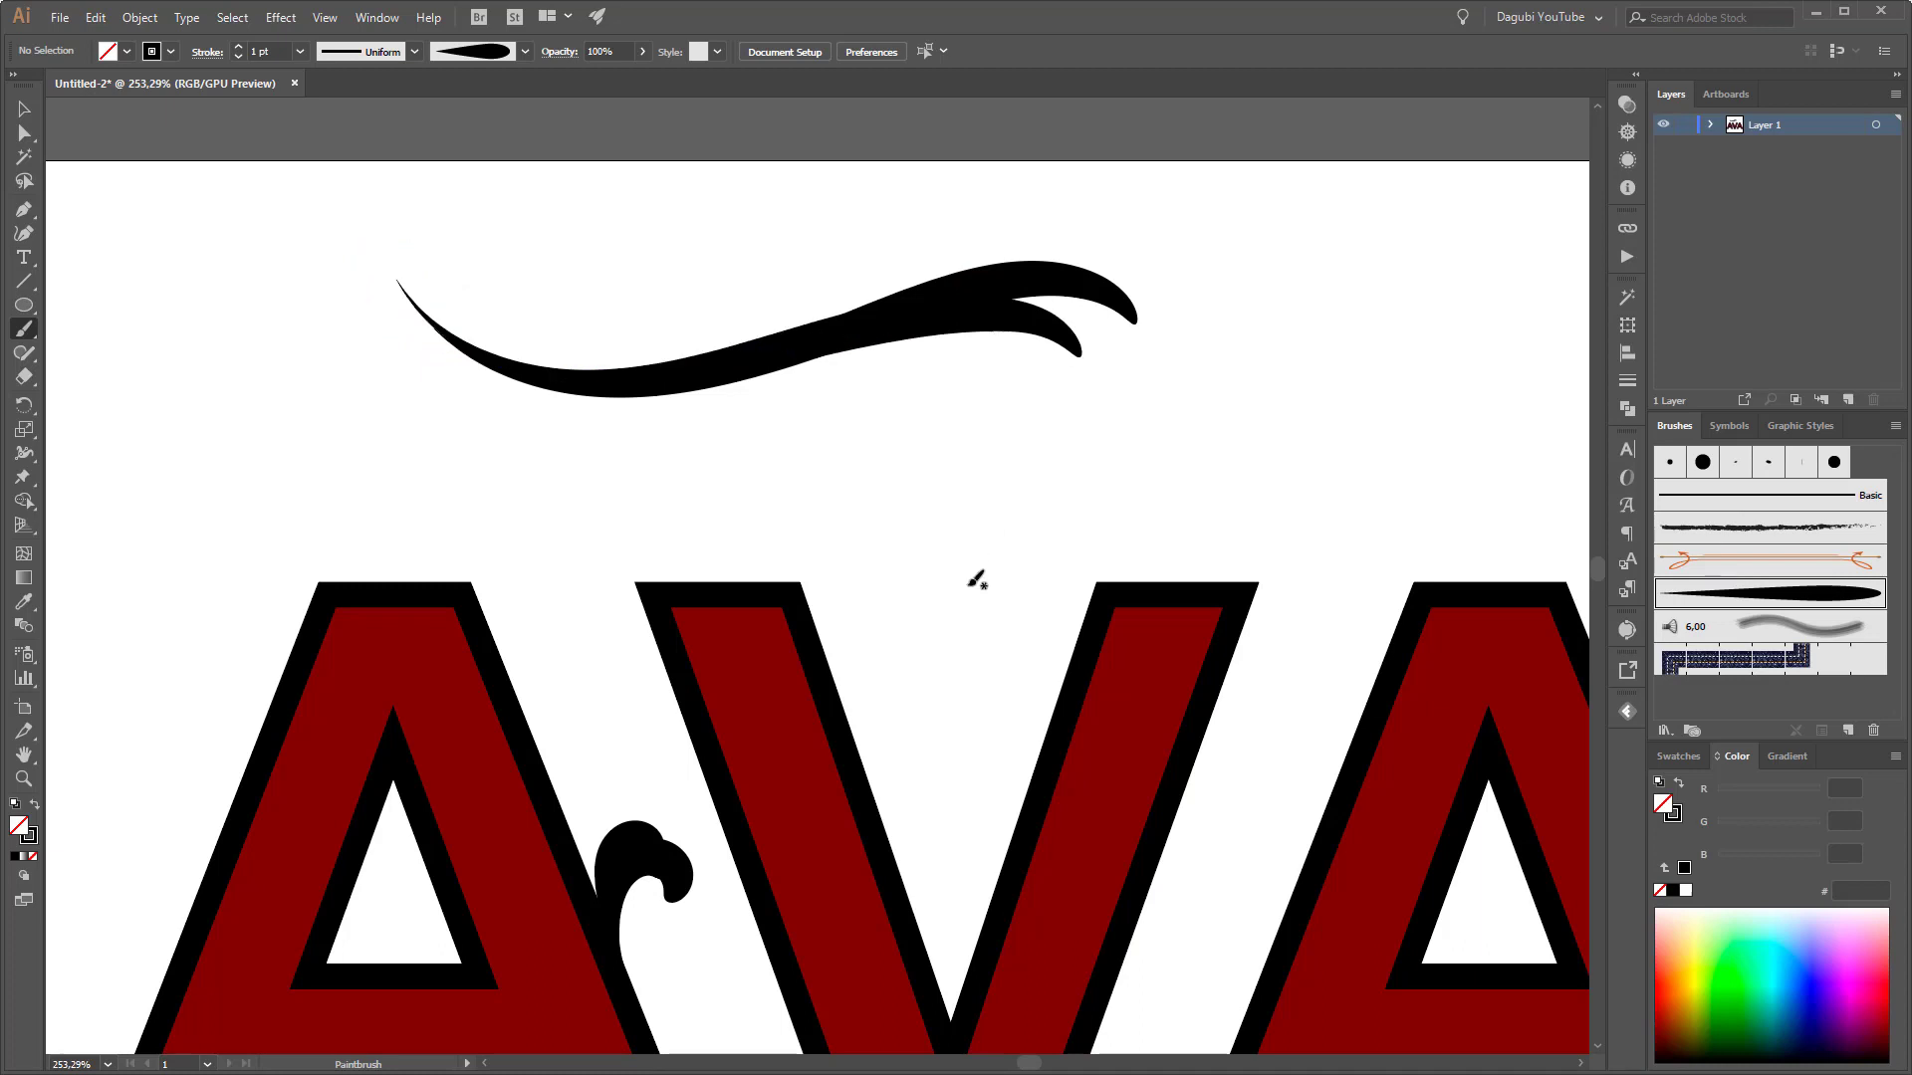
key("ctrl+z")
key("ctrl+z")
Select and delete the curled flourish between the first A and the V
left_click_drag(619, 772, 679, 908)
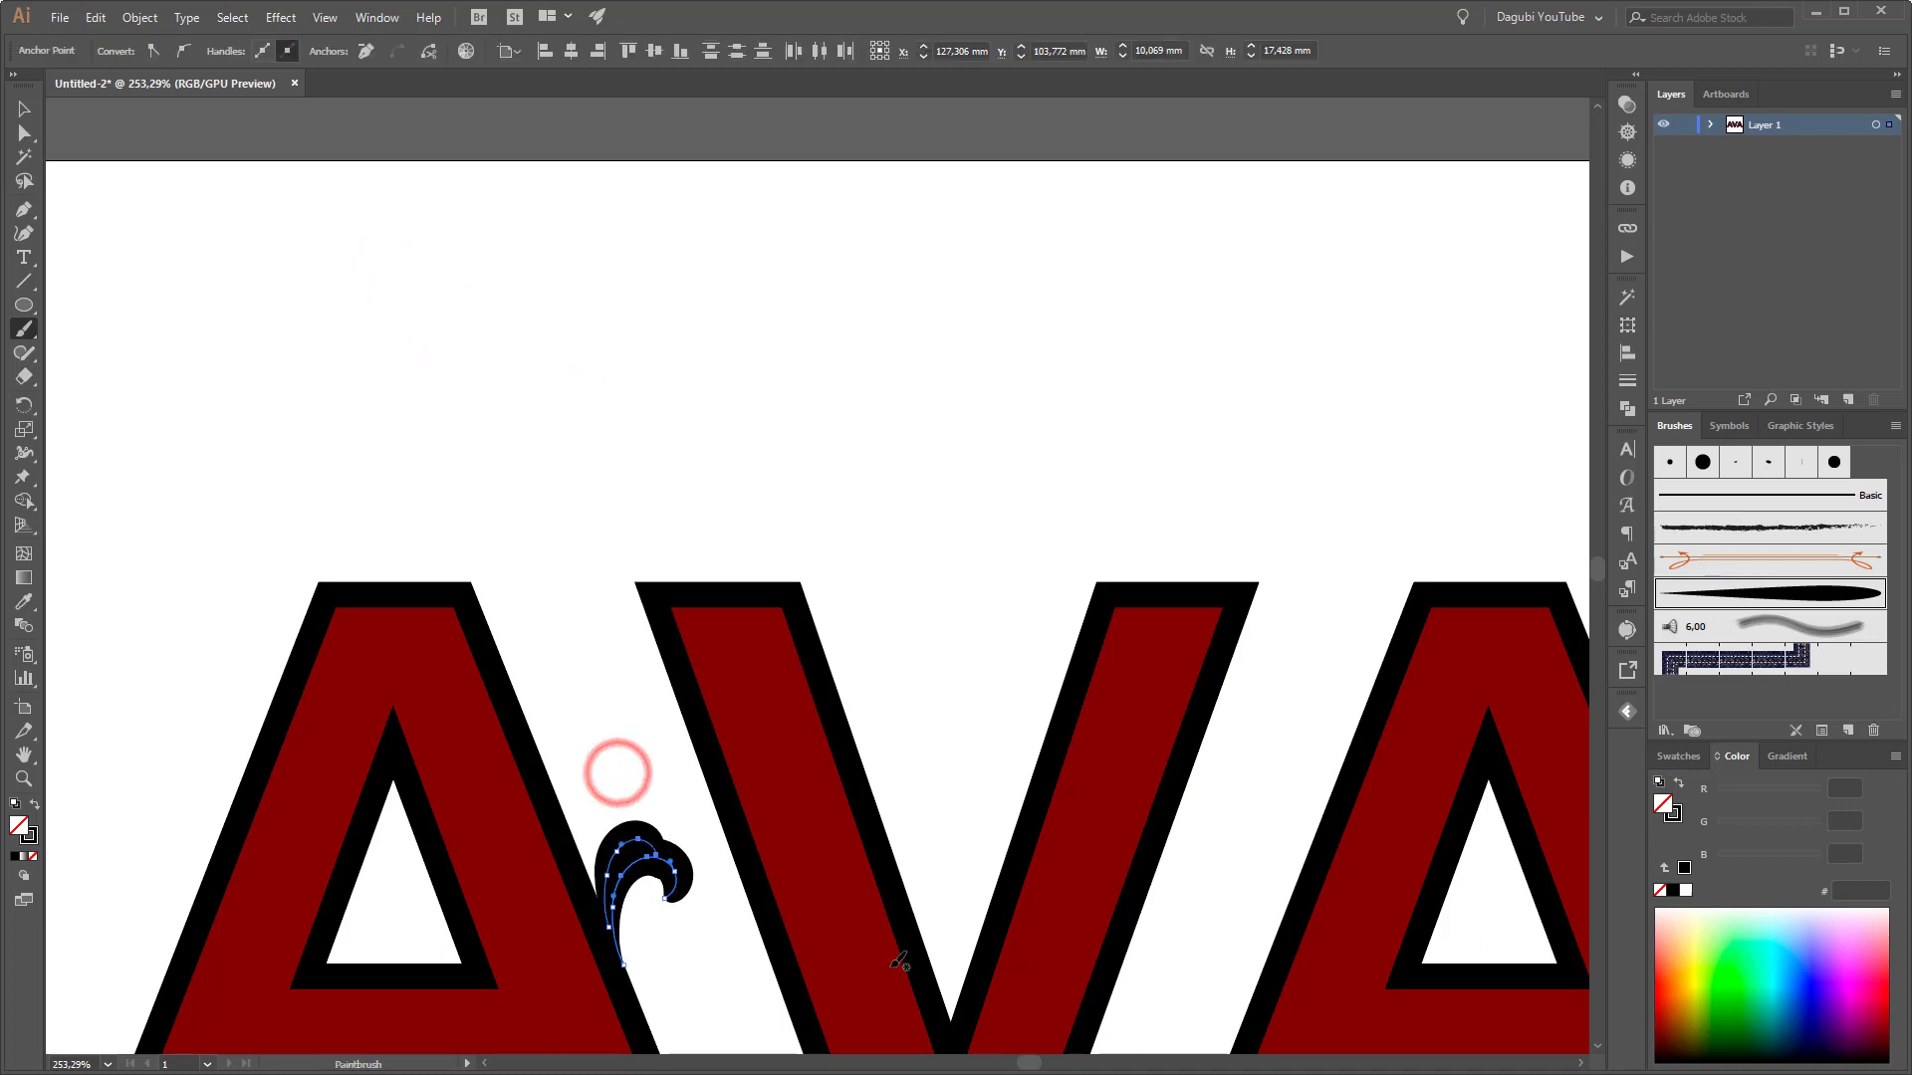
key("Delete")
key("Delete")
Paint two overlapping 1 pt leaf-like strokes curving outward from the left leg of the first A
left_click_drag(829, 814, 1025, 457)
left_click_drag(385, 517, 570, 611)
mouse_move(454, 651)
left_mouse_down()
mouse_move(465, 512)
mouse_move(405, 448)
mouse_move(371, 476)
left_mouse_up()
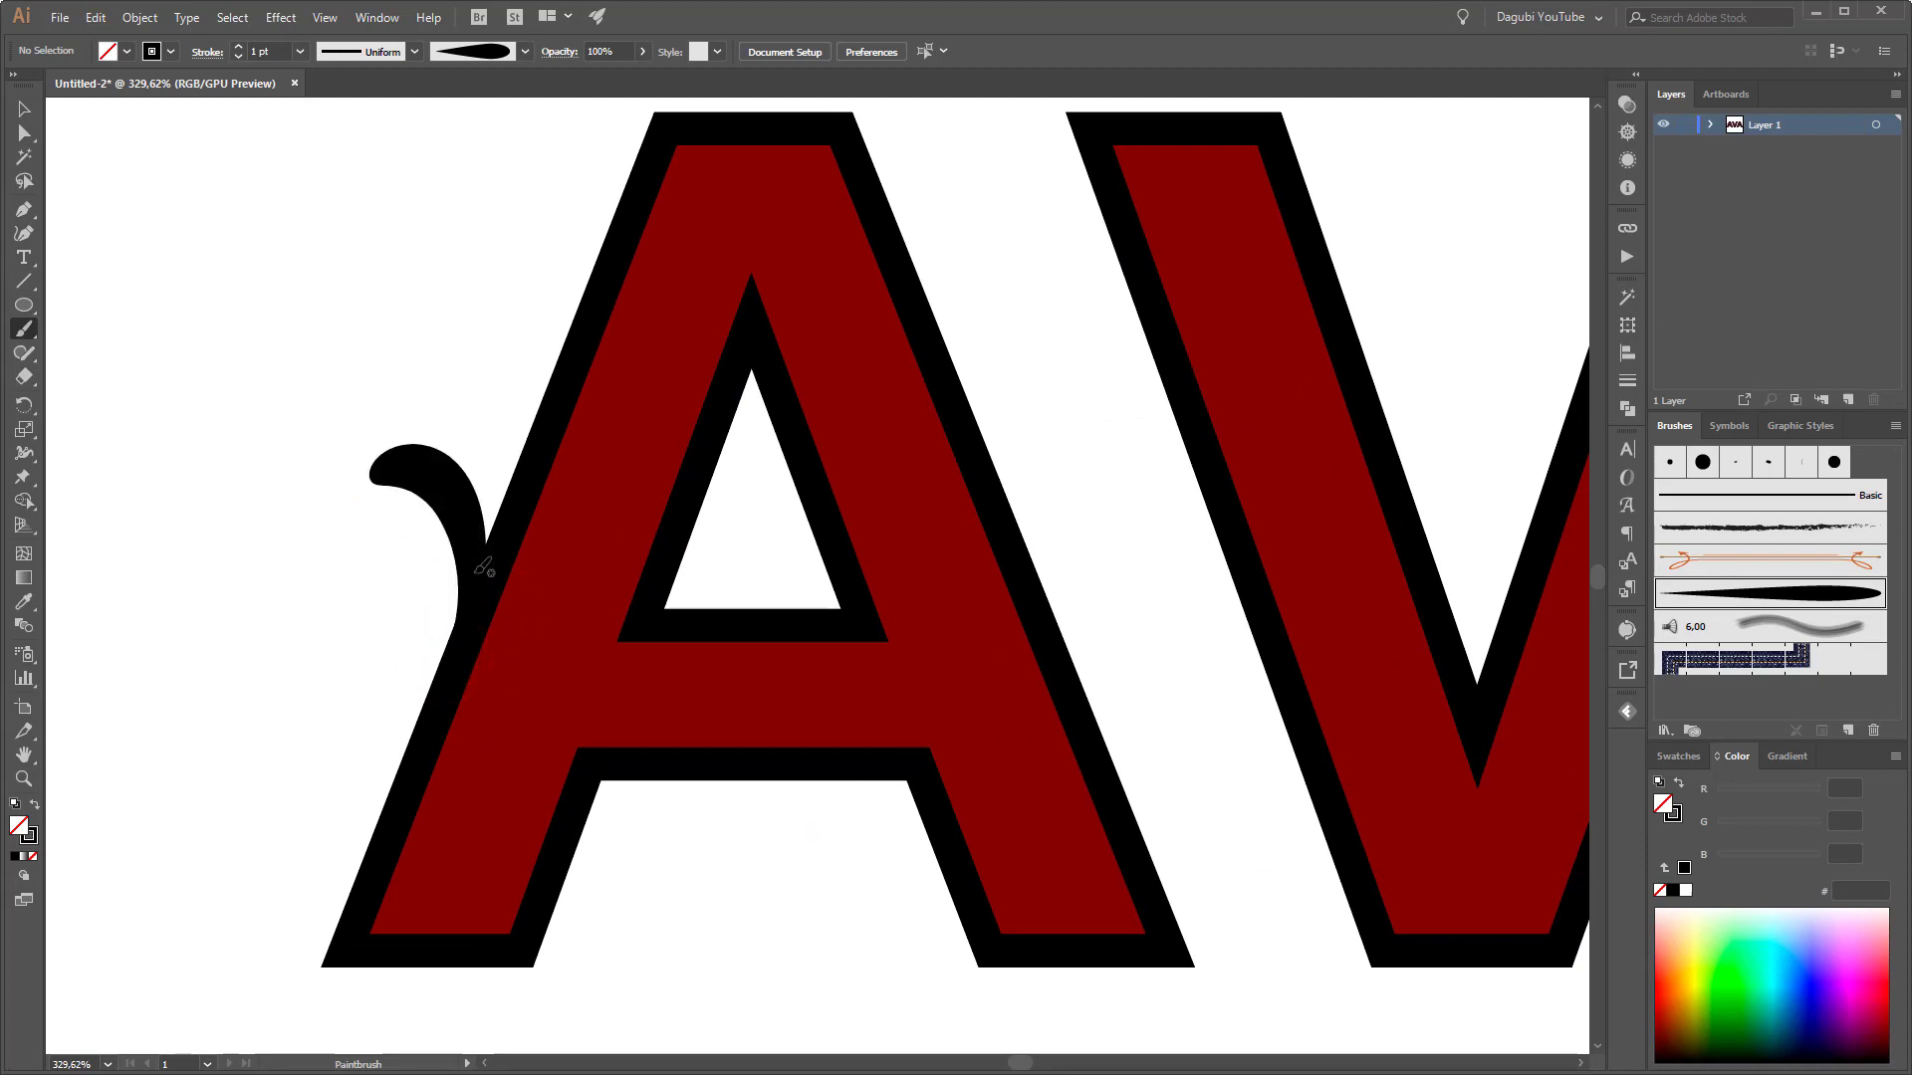
mouse_move(479, 589)
left_mouse_down()
mouse_move(493, 522)
mouse_move(453, 451)
mouse_move(439, 458)
left_mouse_up()
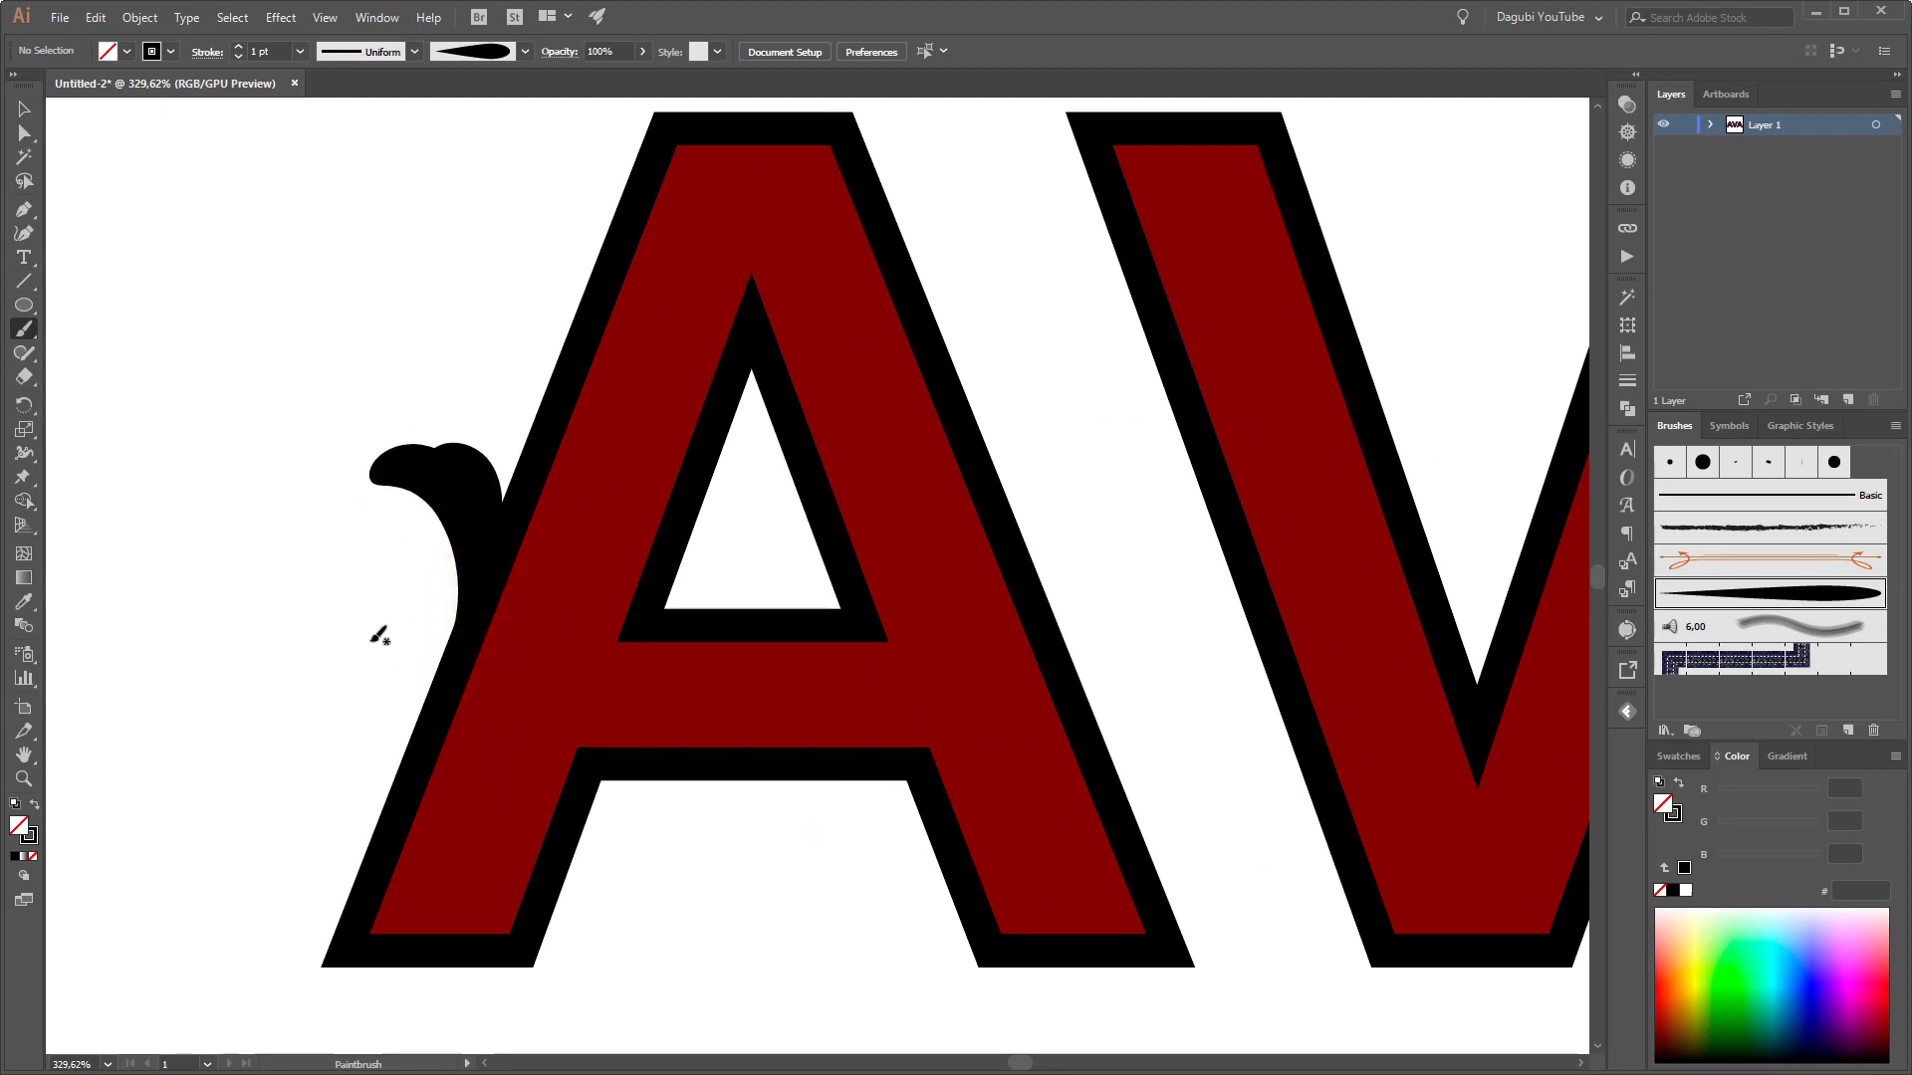
Paint two overlapping leaf-like strokes curving outward from the right leg of the first A
left_click_drag(986, 542, 886, 566)
mouse_move(980, 714)
left_mouse_down()
mouse_move(962, 610)
mouse_move(979, 570)
mouse_move(1055, 546)
left_mouse_up()
mouse_move(953, 632)
left_mouse_down()
mouse_move(975, 547)
mouse_move(1011, 524)
left_mouse_up()
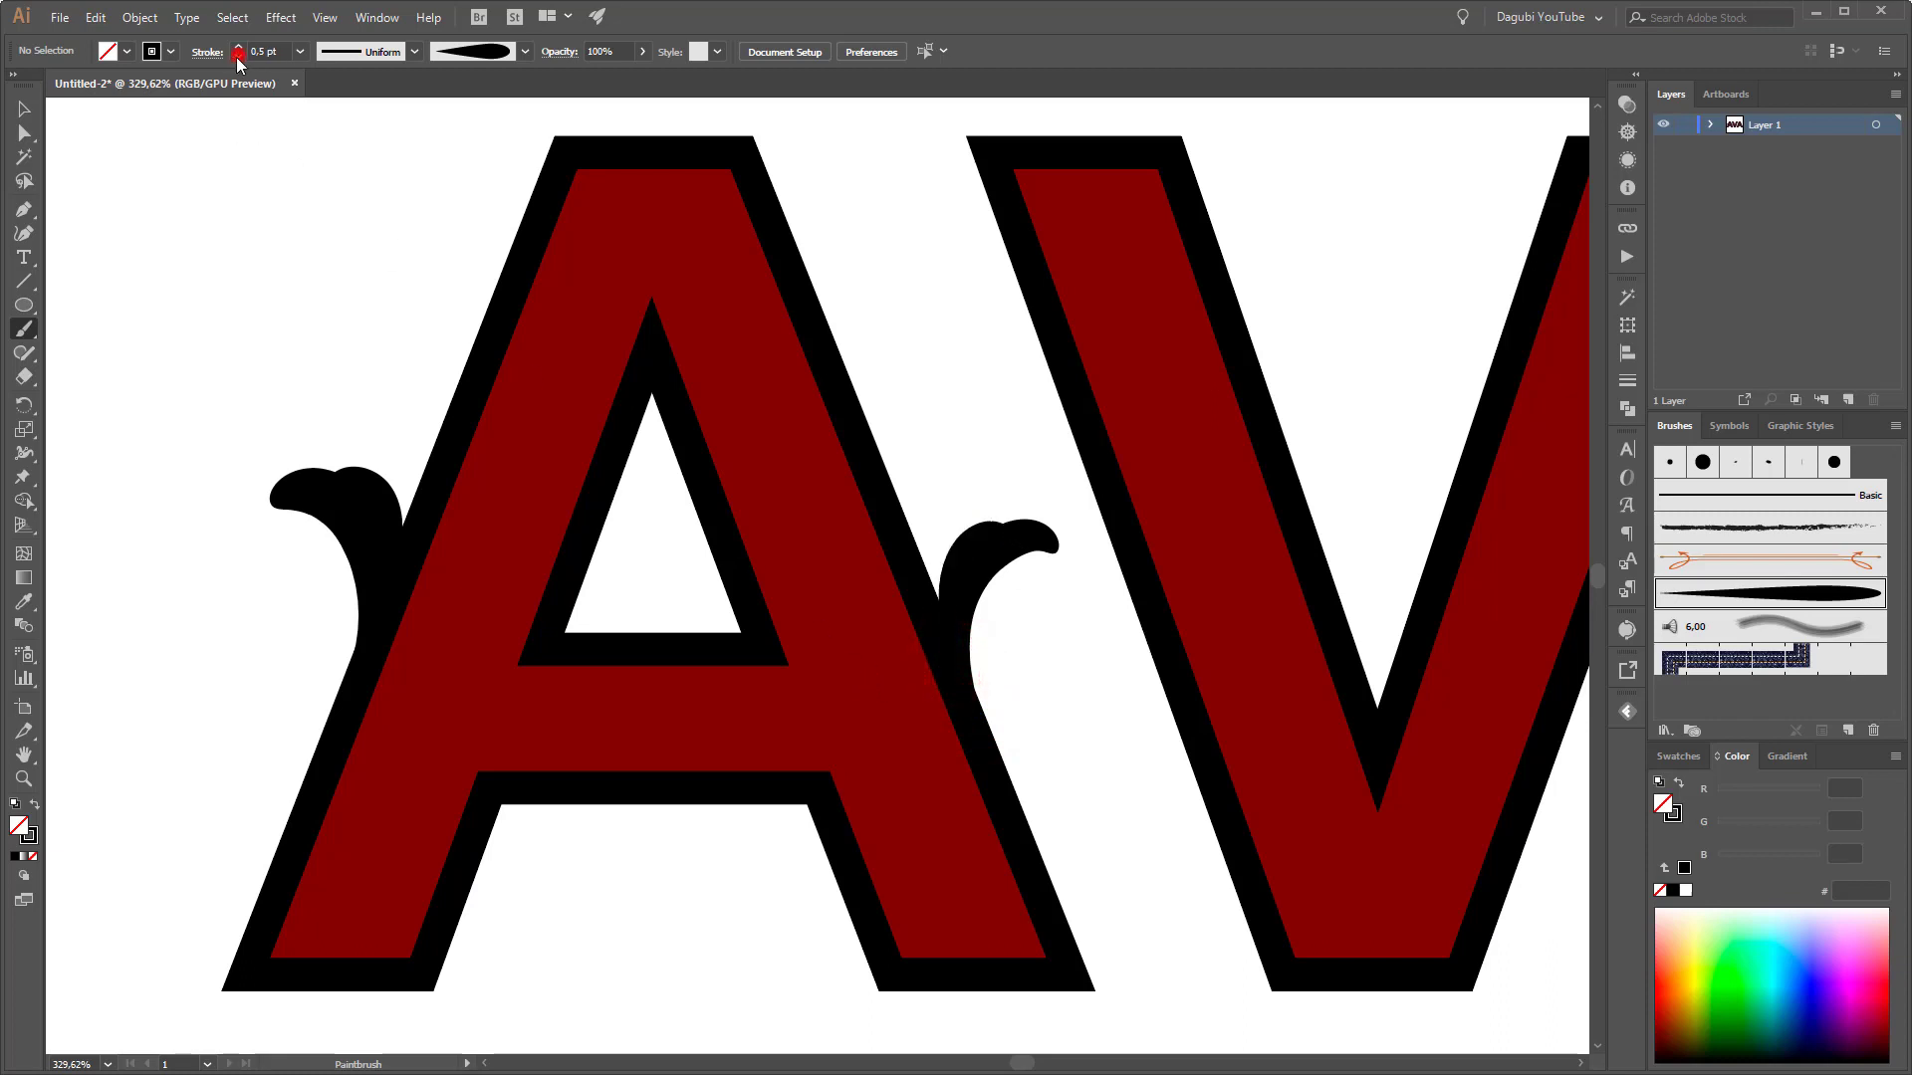
Paint 0.5 pt spiral curls below the leaf strokes on both sides of the first A, thickening the left curl
mouse_move(983, 709)
left_mouse_down()
mouse_move(980, 621)
mouse_move(1036, 602)
mouse_move(1018, 642)
left_mouse_up()
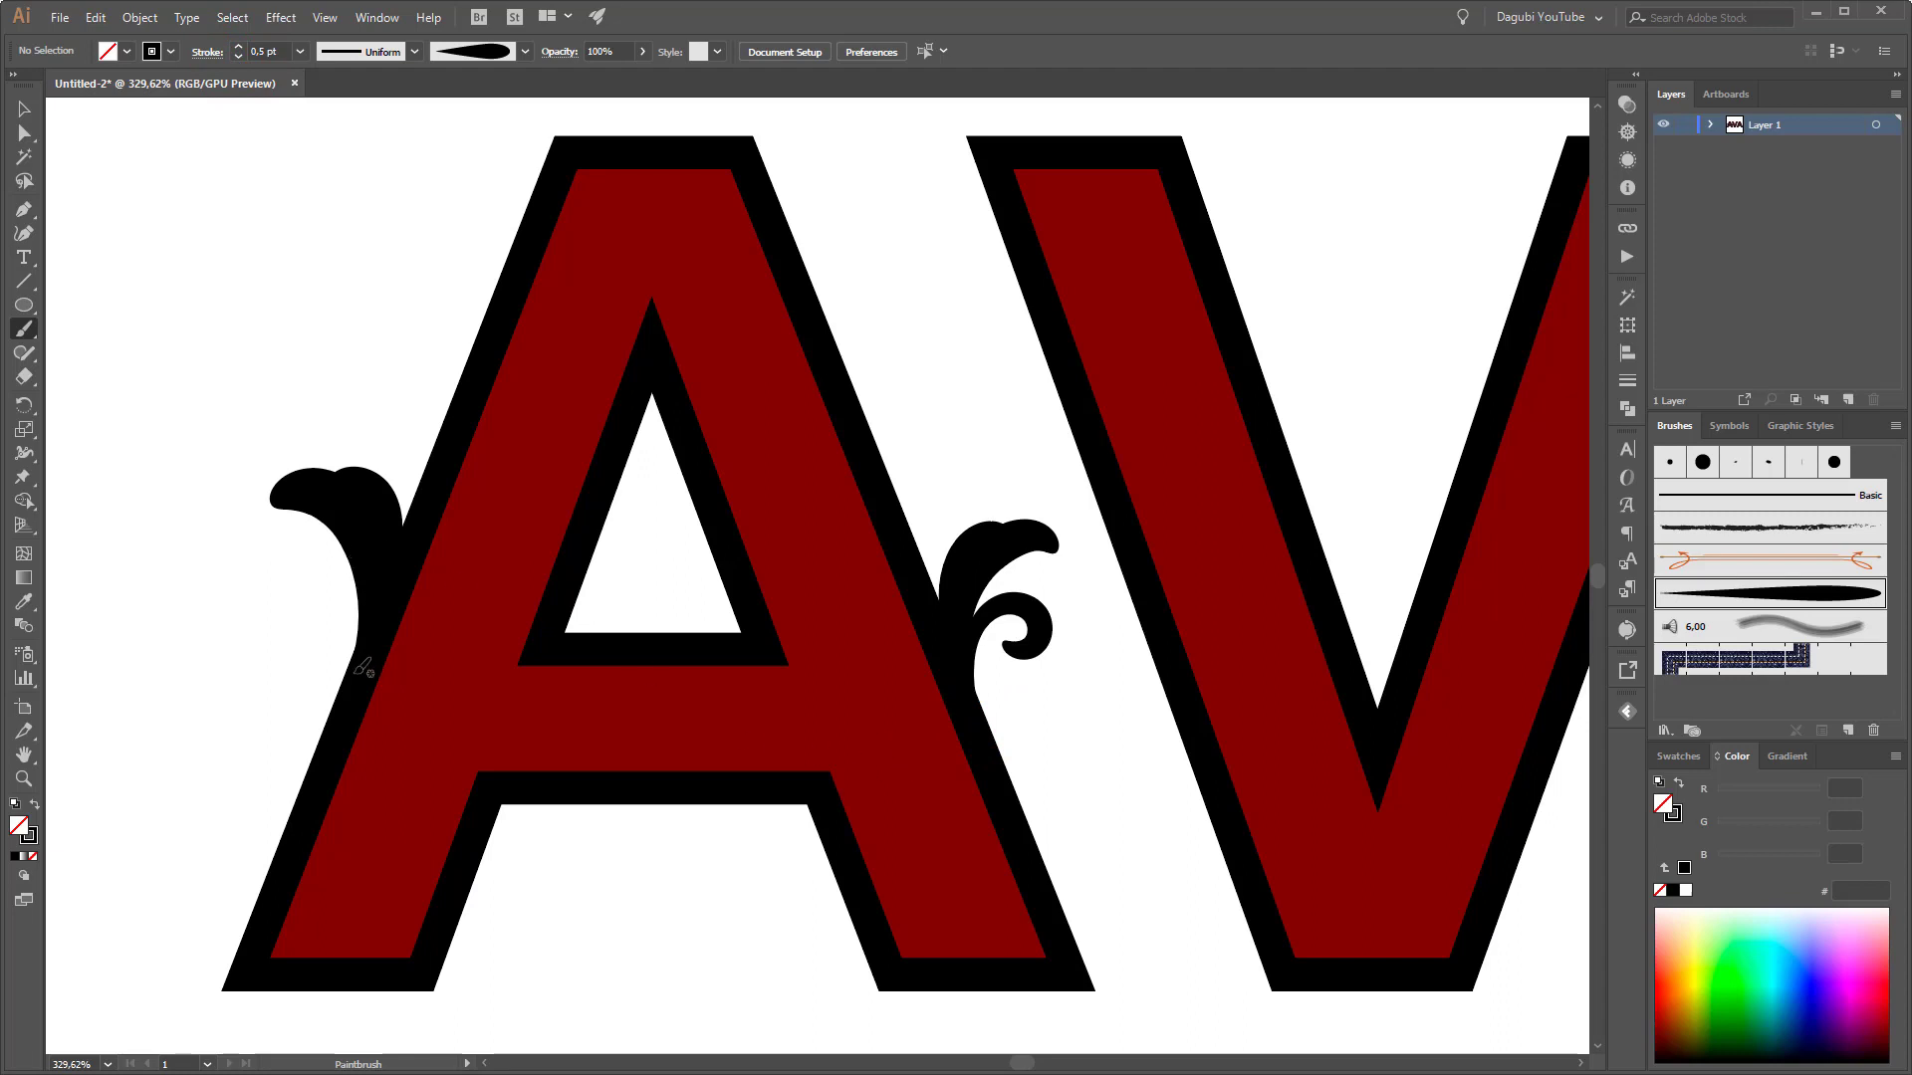
mouse_move(360, 649)
left_mouse_down()
mouse_move(338, 589)
mouse_move(289, 612)
mouse_move(300, 638)
mouse_move(327, 636)
mouse_move(326, 617)
mouse_move(364, 632)
mouse_move(319, 566)
left_mouse_up()
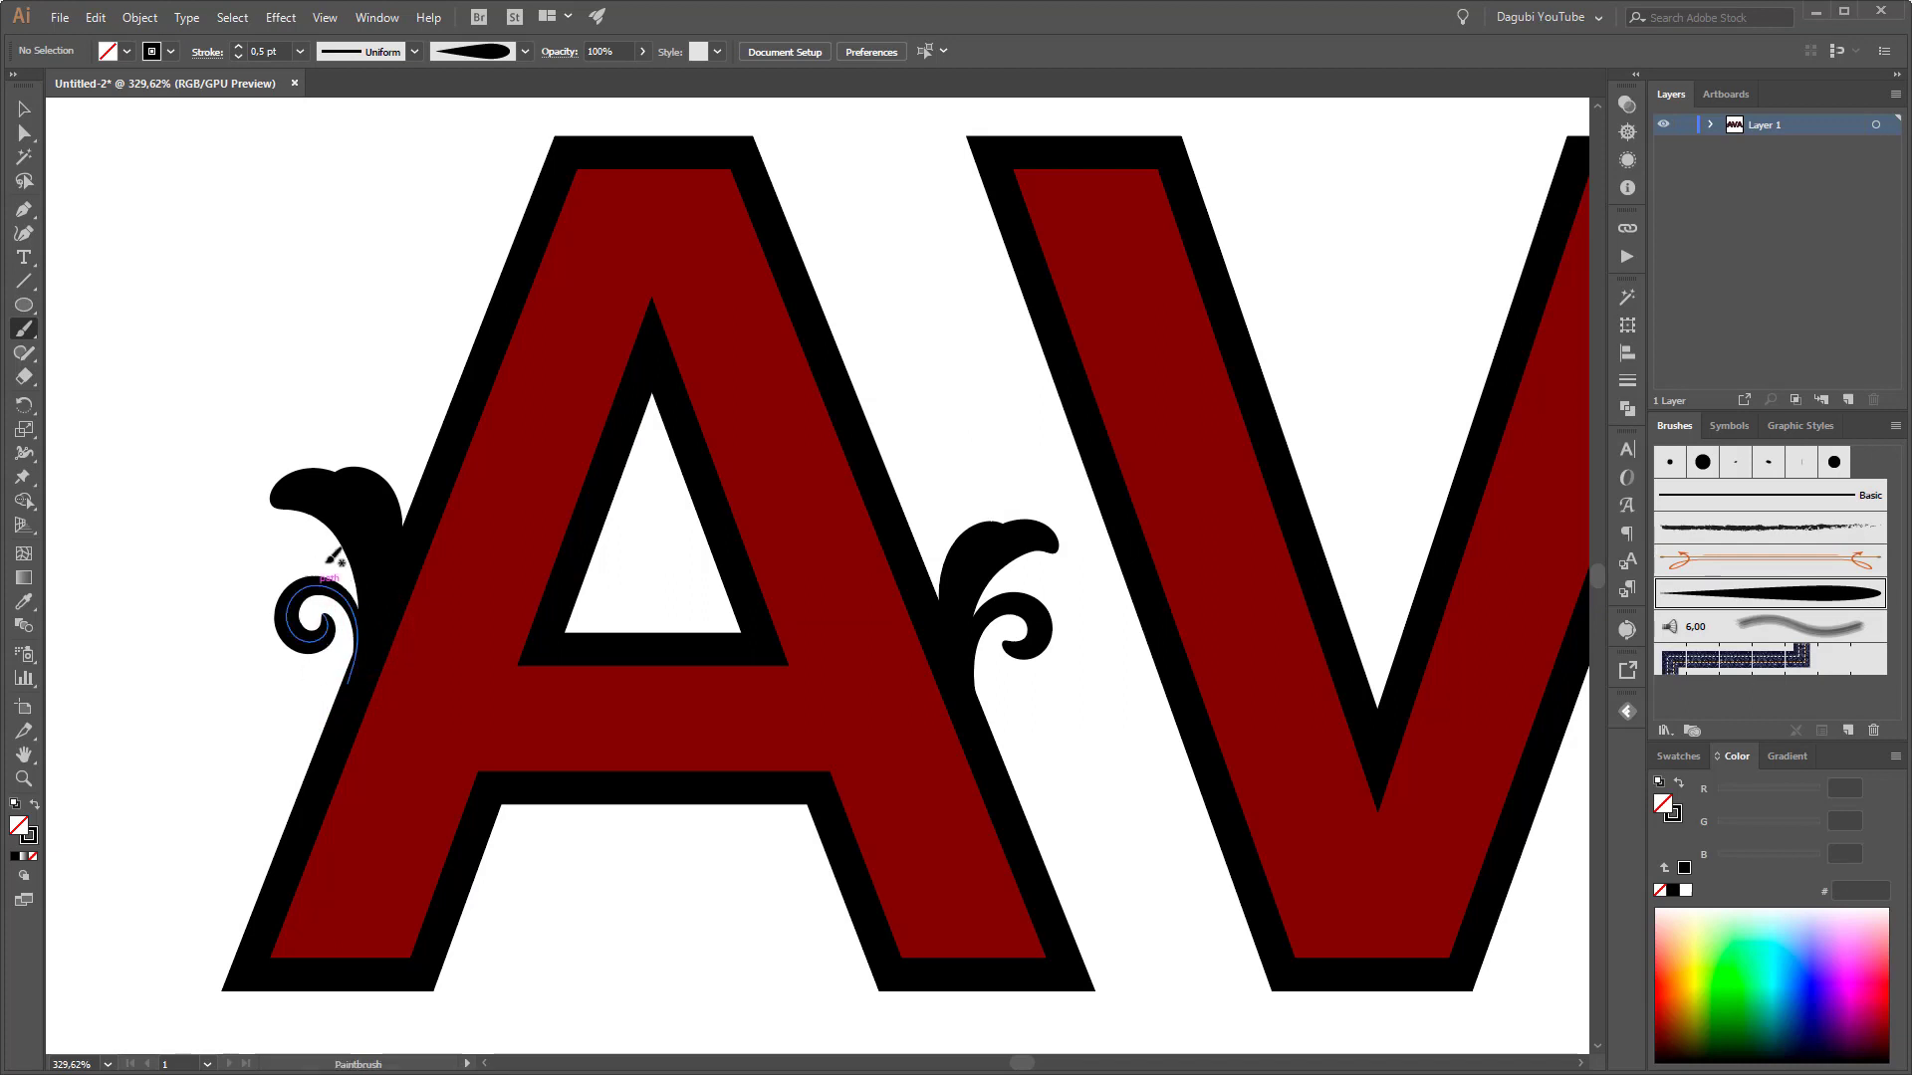
mouse_move(370, 623)
left_mouse_down()
mouse_move(315, 570)
mouse_move(291, 633)
left_mouse_up()
left_click(213, 695)
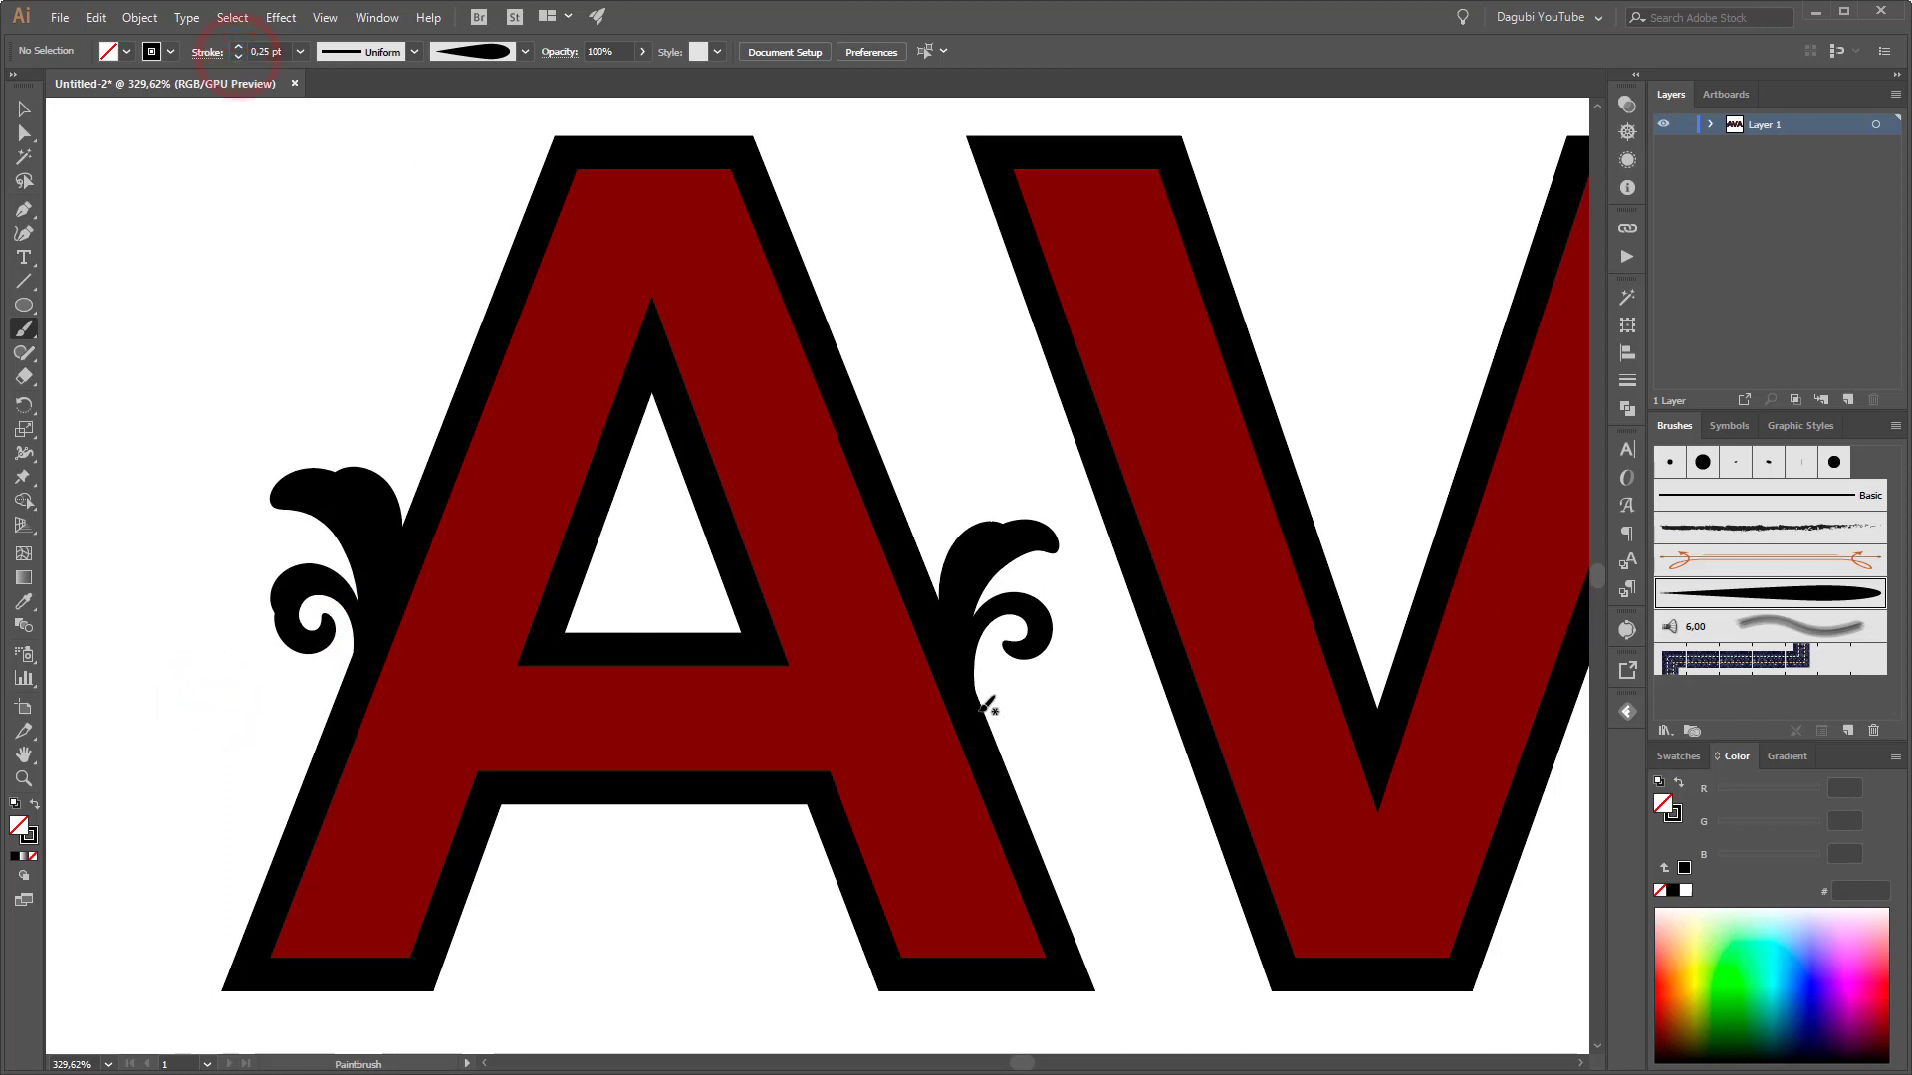
Paint a tiny 0.25 pt curl on the first A's right leg and a 0.75 pt spiral with an overlapping stroke on the V's left side
left_click_drag(976, 705, 1013, 675)
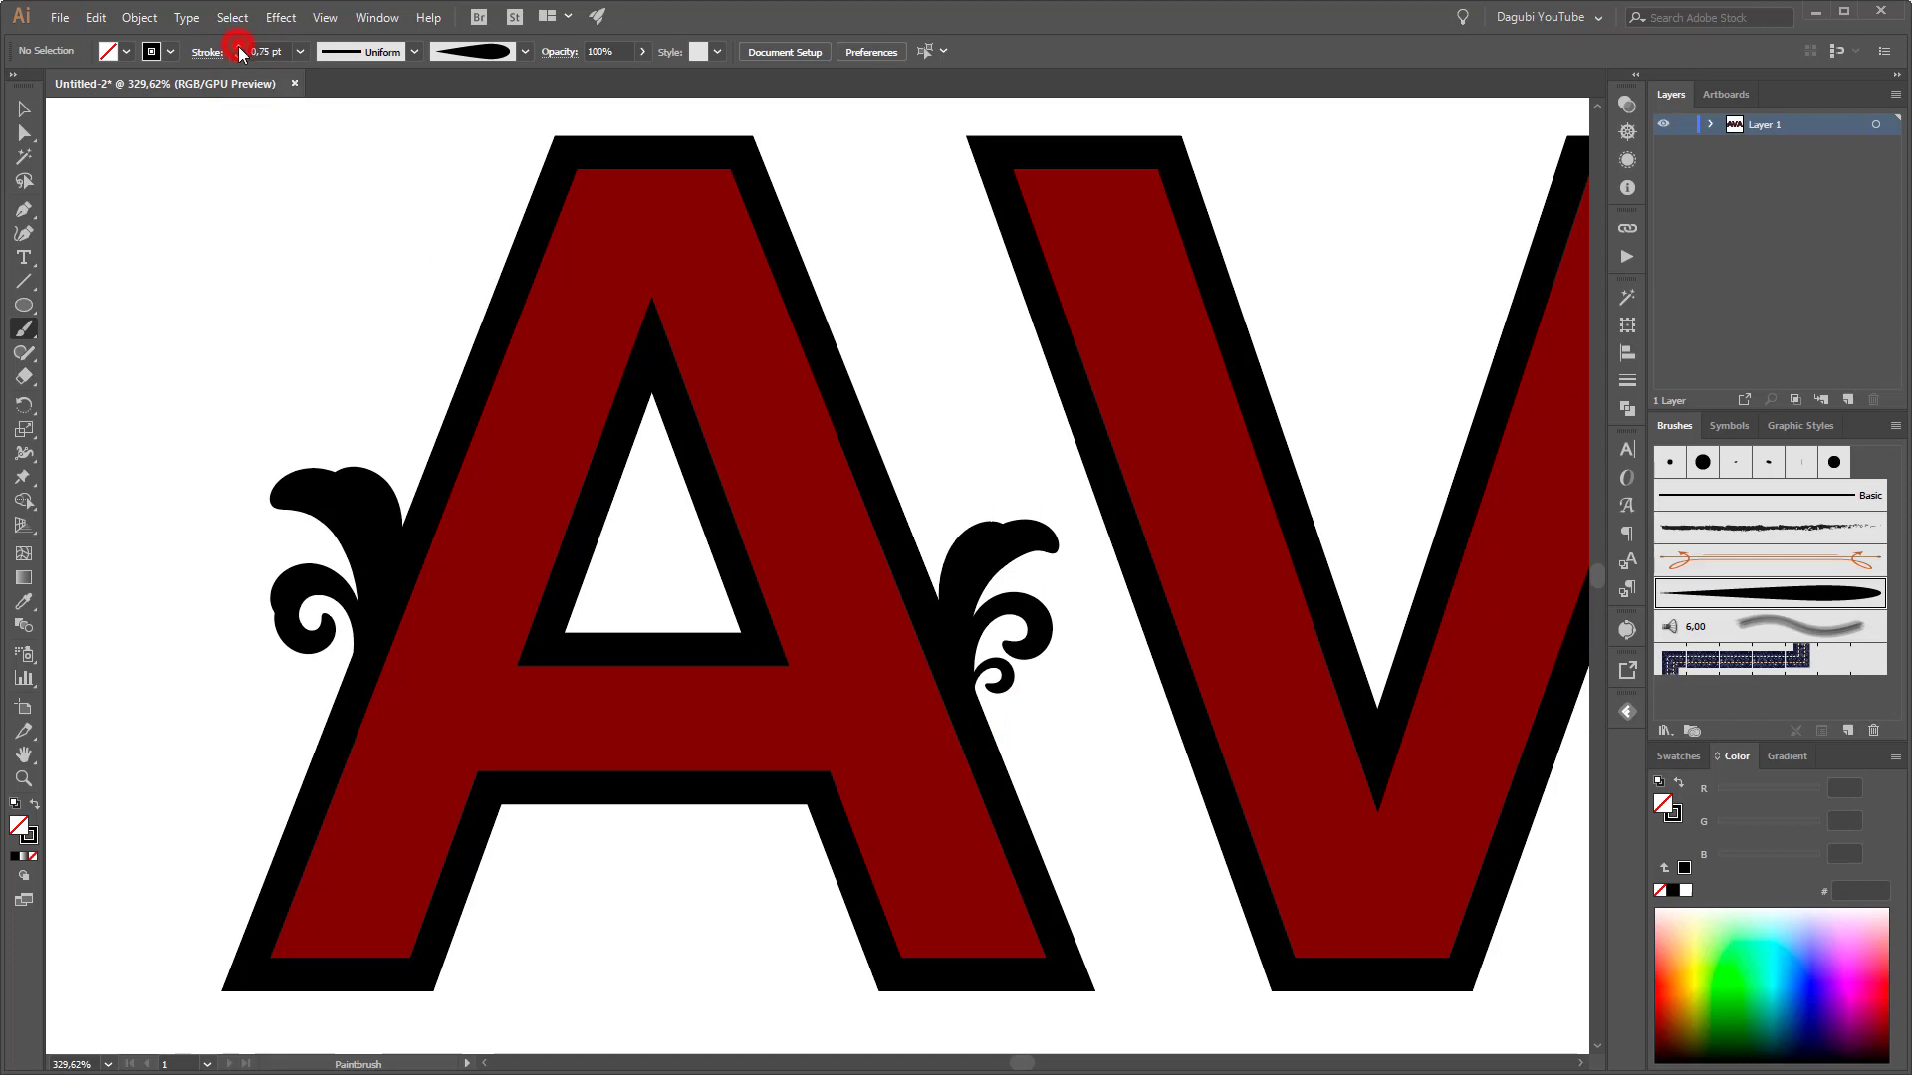
mouse_move(1191, 737)
left_mouse_down()
mouse_move(1138, 666)
mouse_move(1079, 657)
mouse_move(1053, 712)
mouse_move(1086, 738)
mouse_move(1113, 699)
left_mouse_up()
left_click(1114, 757, "ctrl")
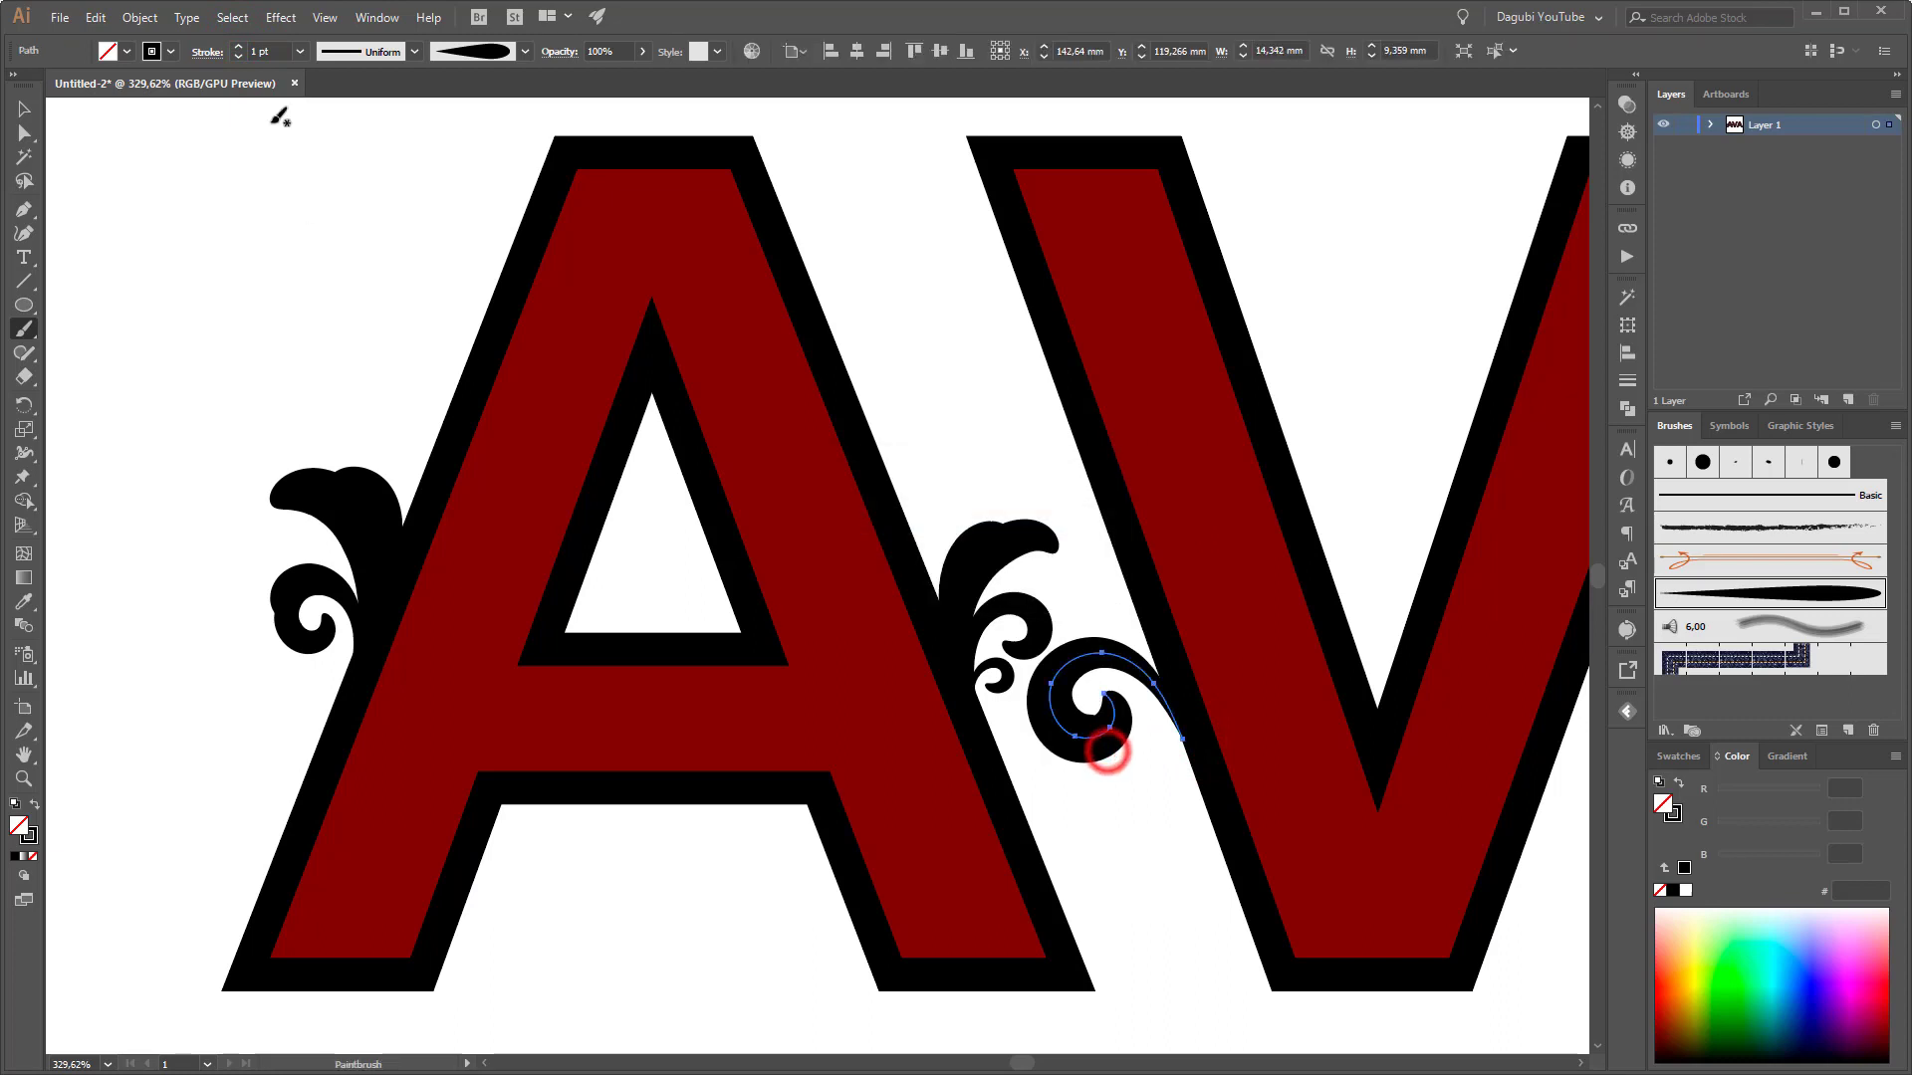
left_click(238, 57)
left_click(1145, 886, "ctrl")
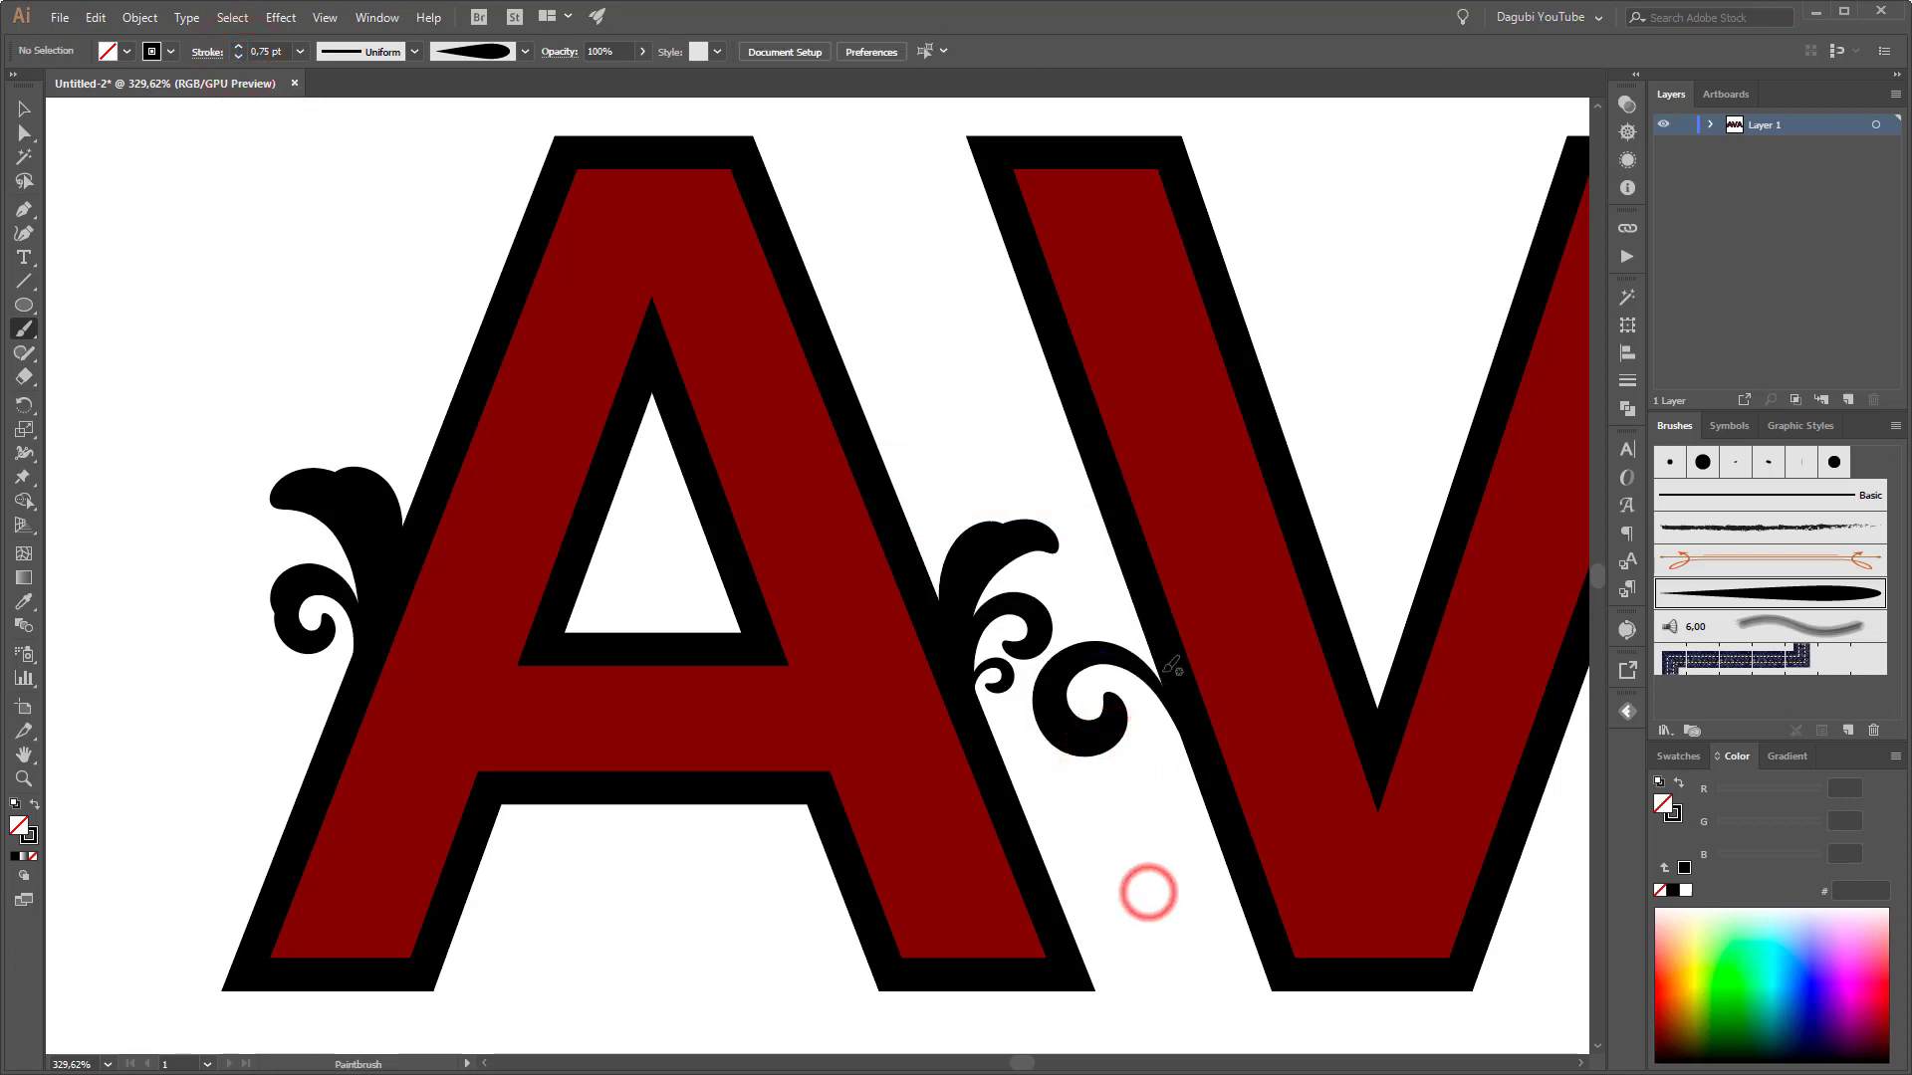
left_click_drag(1176, 701, 1143, 647)
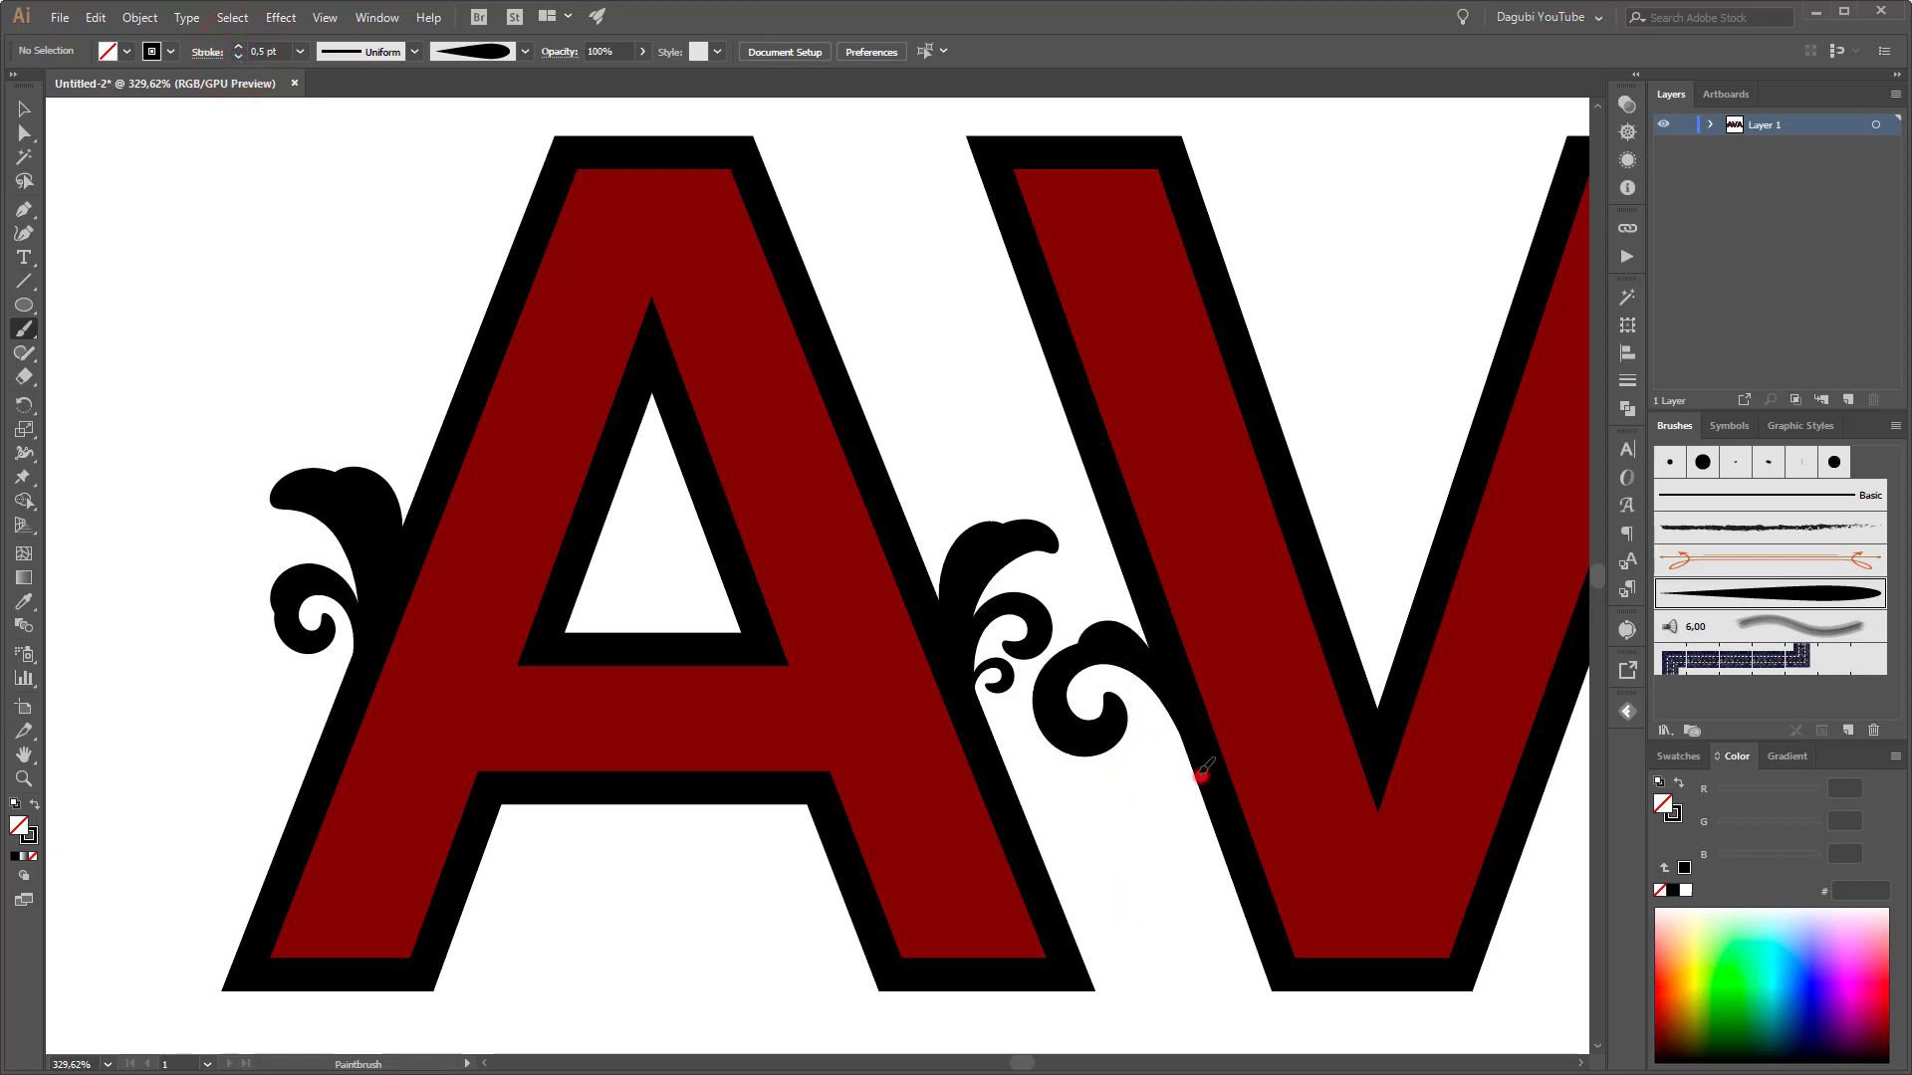
Paint a small curl below the spiral on the V's left side and set its stroke weight to 0.4 pt
mouse_move(1203, 769)
left_mouse_down()
mouse_move(1173, 725)
mouse_move(1138, 734)
mouse_move(1153, 764)
left_mouse_up()
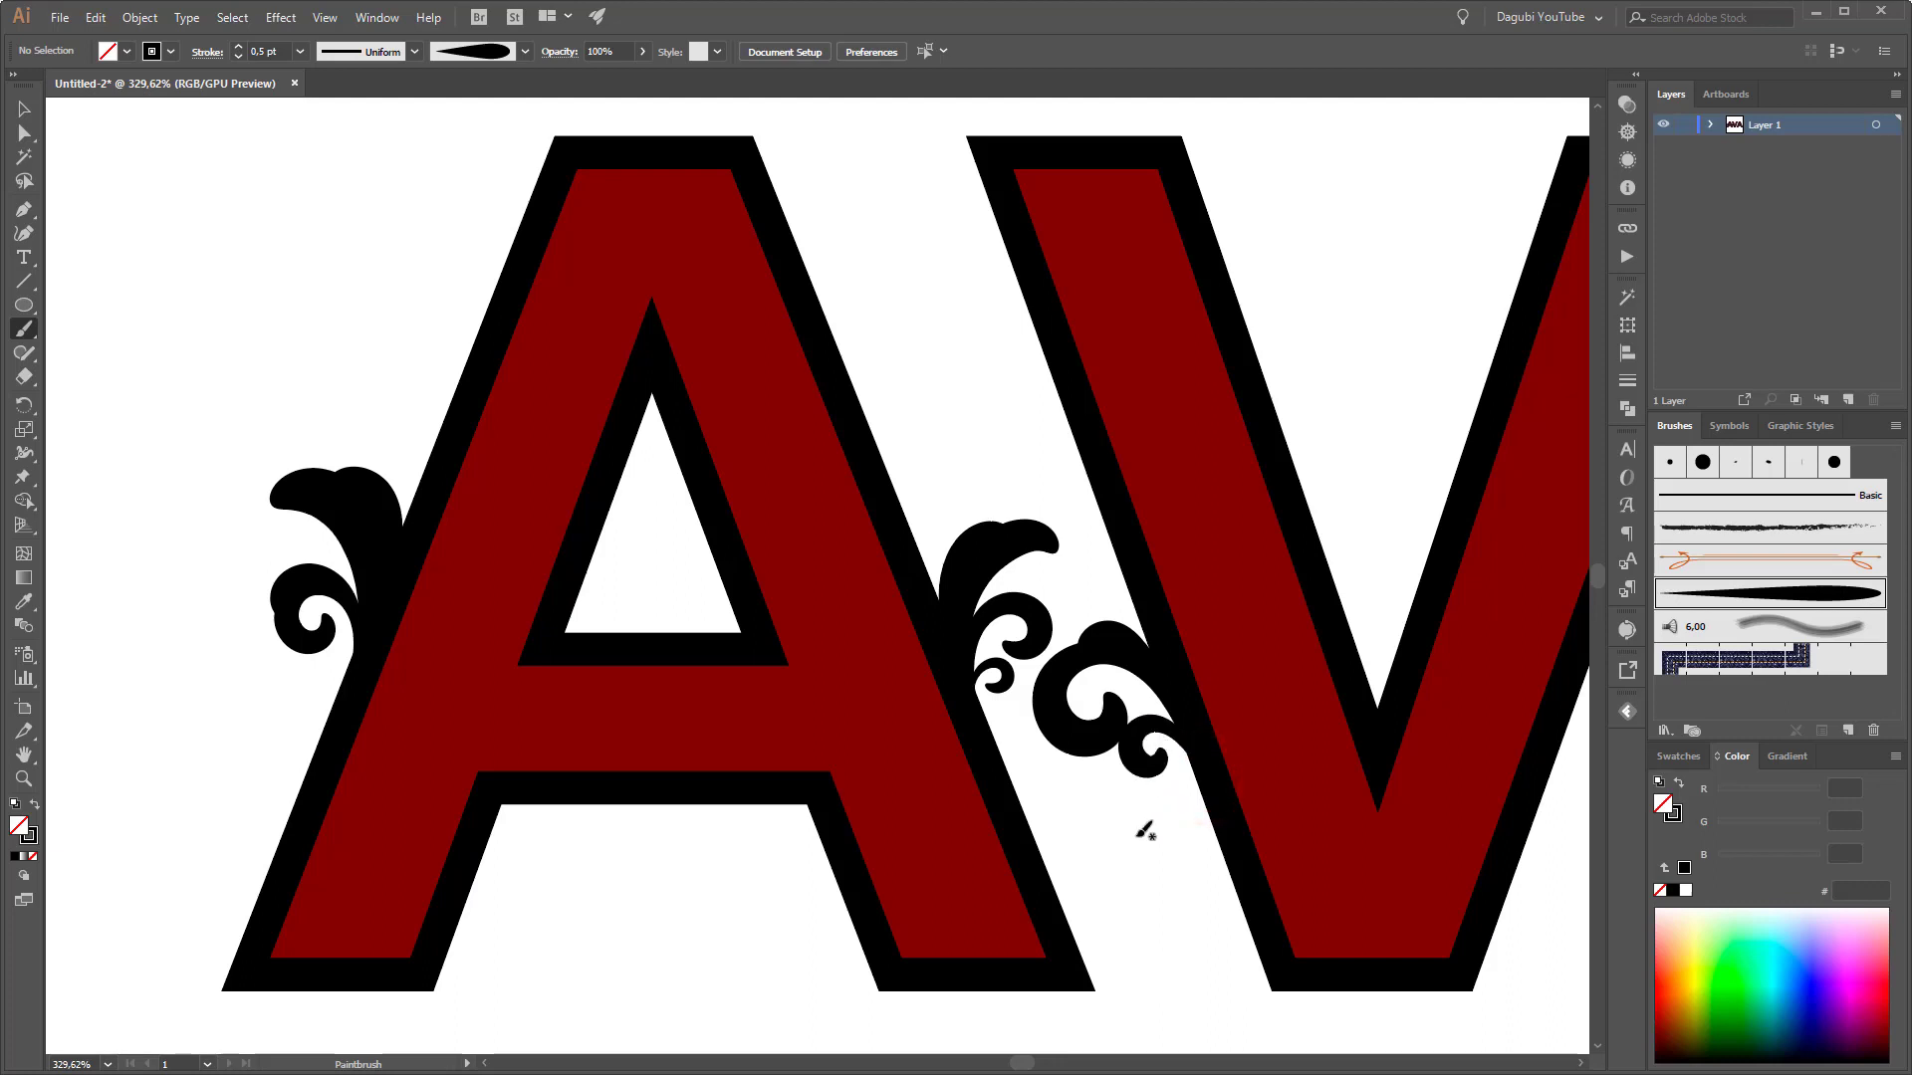
left_click(1145, 779, "ctrl")
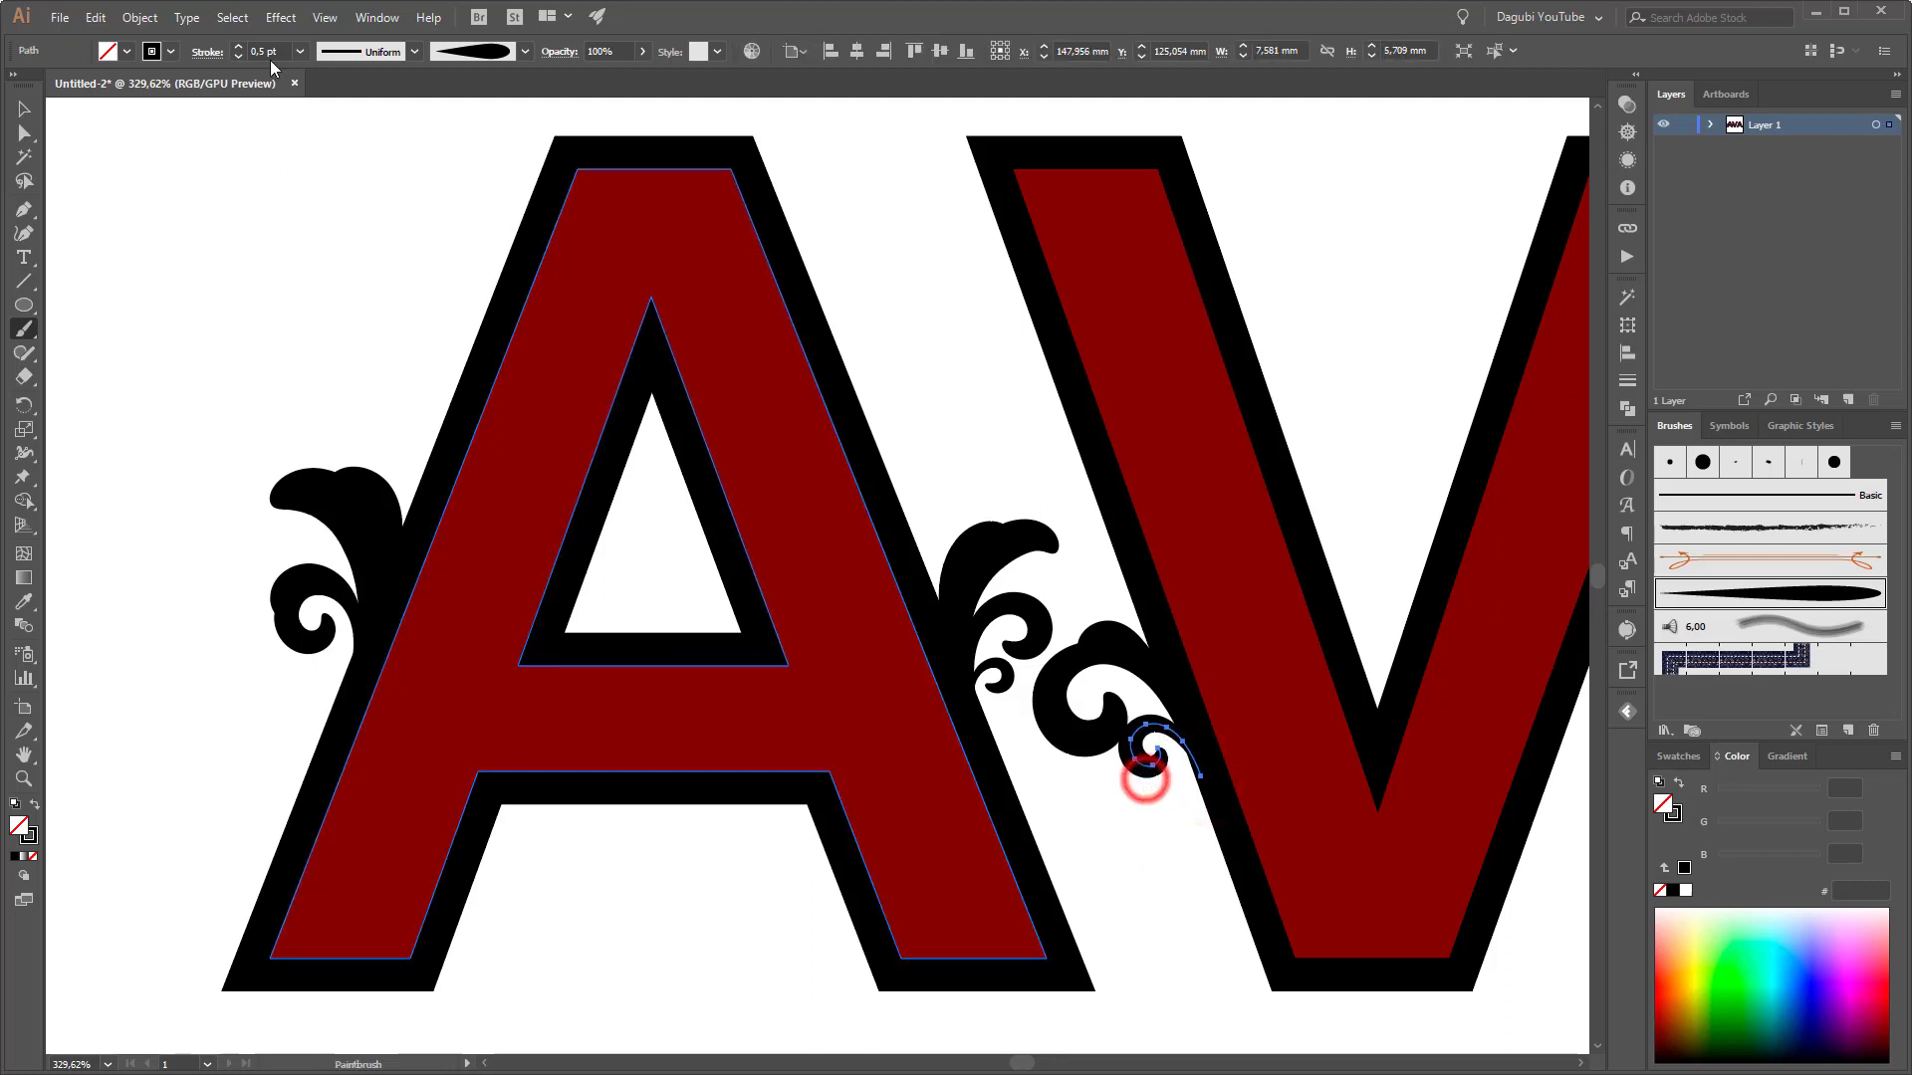
left_click(238, 56)
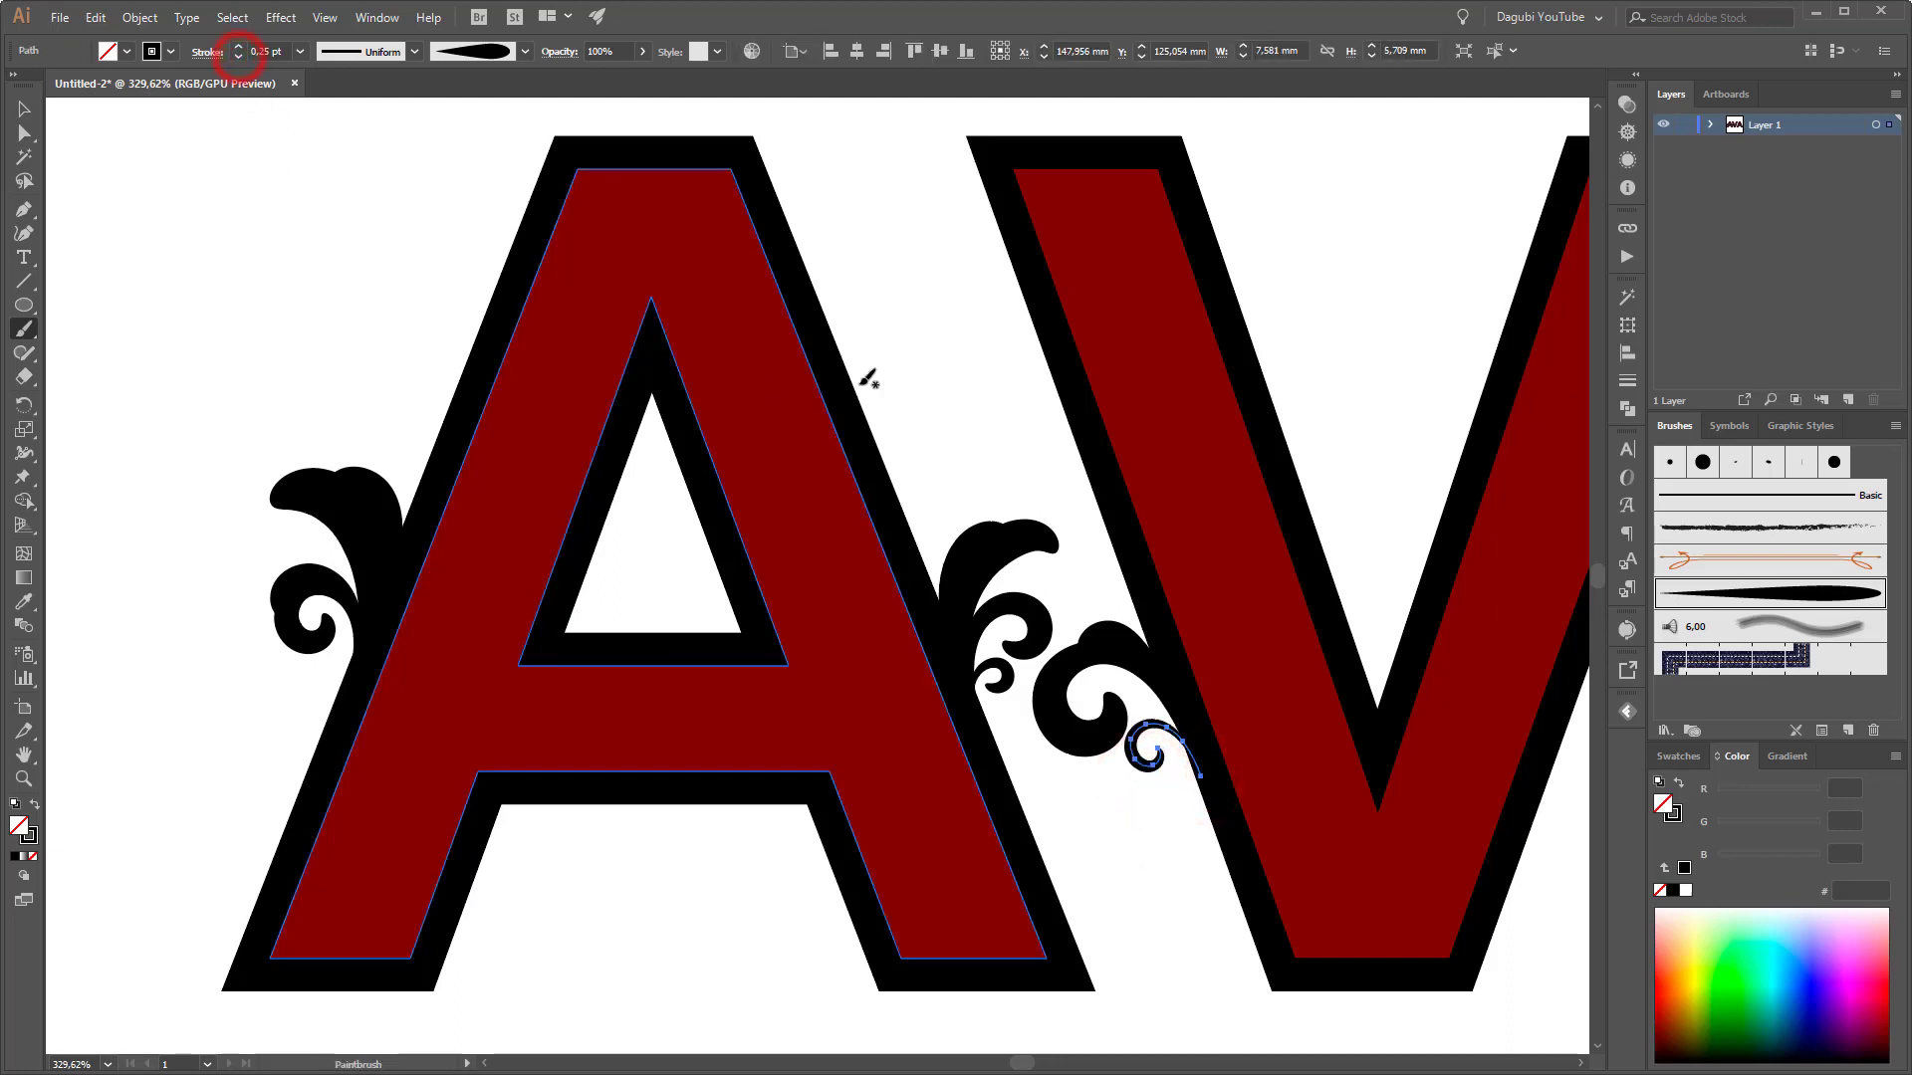
left_click(239, 45)
left_click(239, 45)
left_click(980, 390, "ctrl")
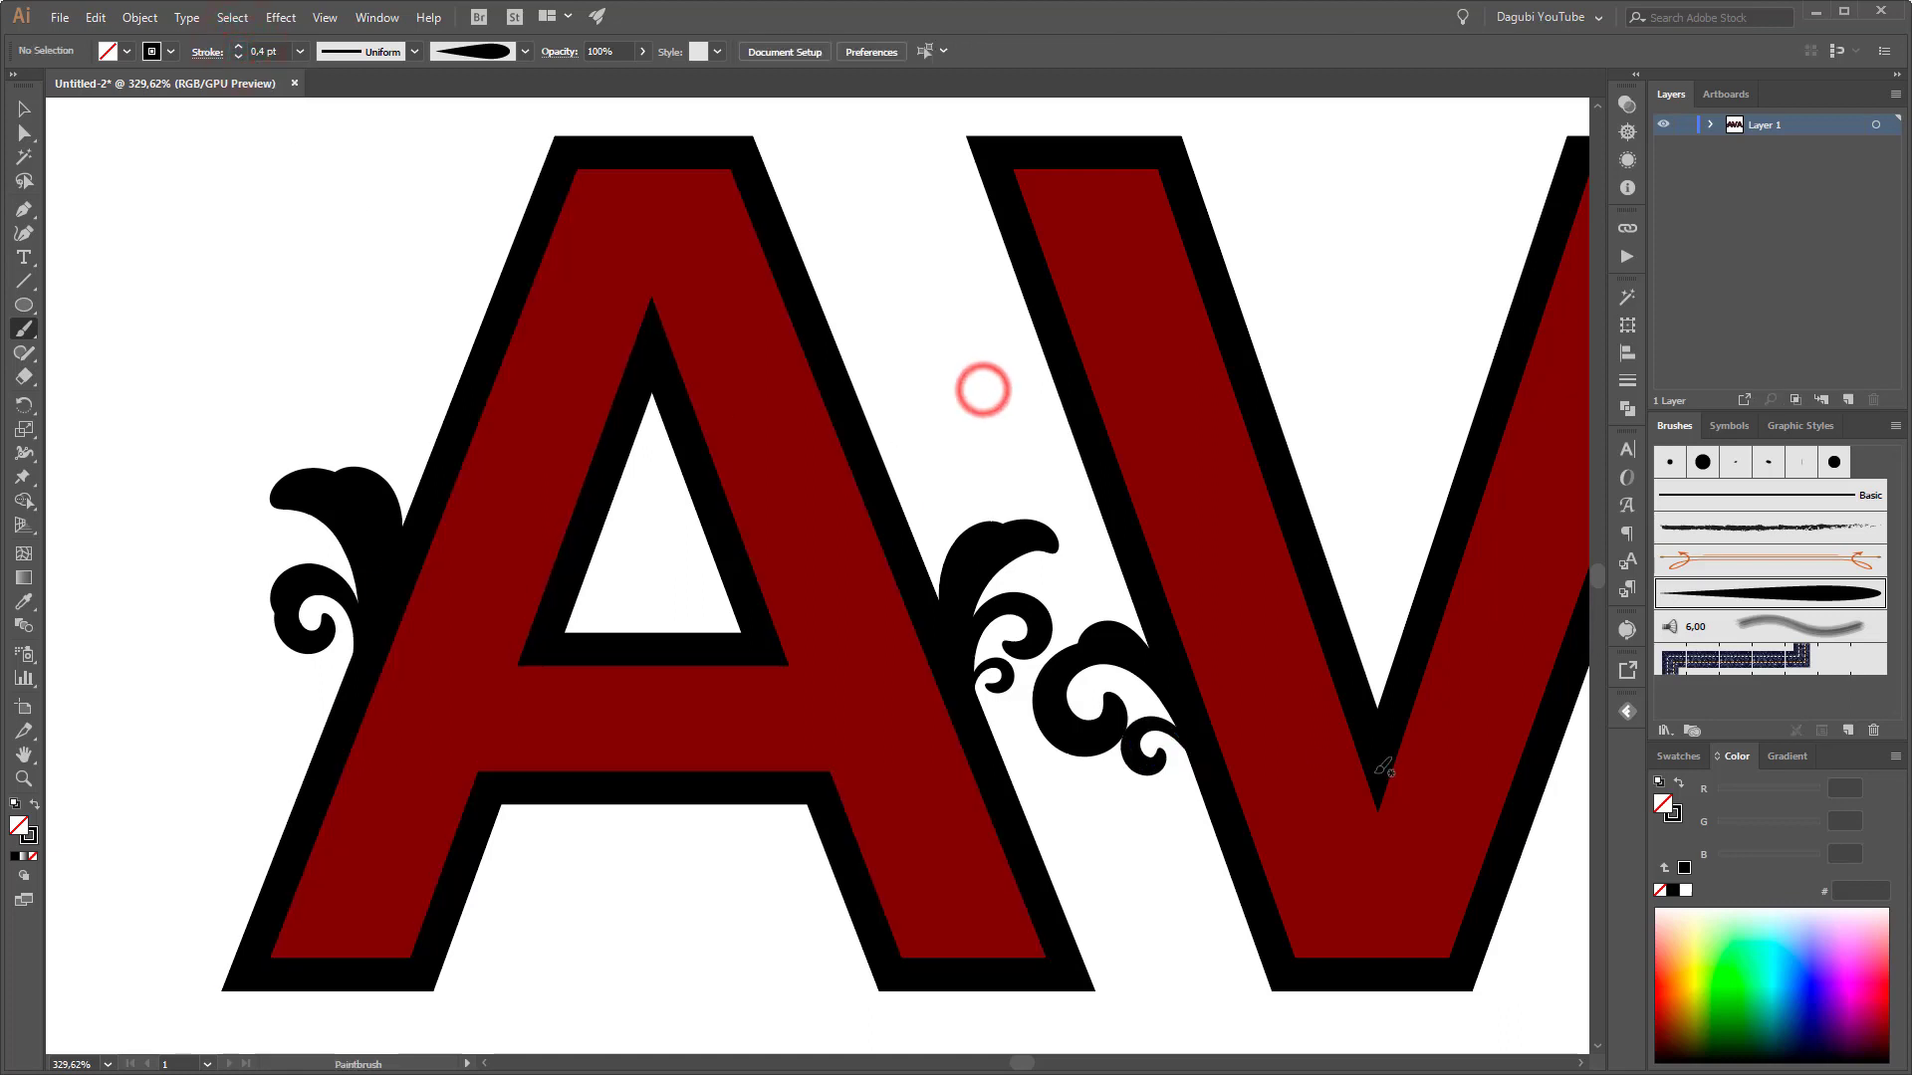
Paint a tiny curl under the small curl on the V's left side, set it to 0.1 pt and move it against its neighbour
left_click_drag(1378, 767, 1220, 729)
left_click_drag(1016, 709, 1207, 786)
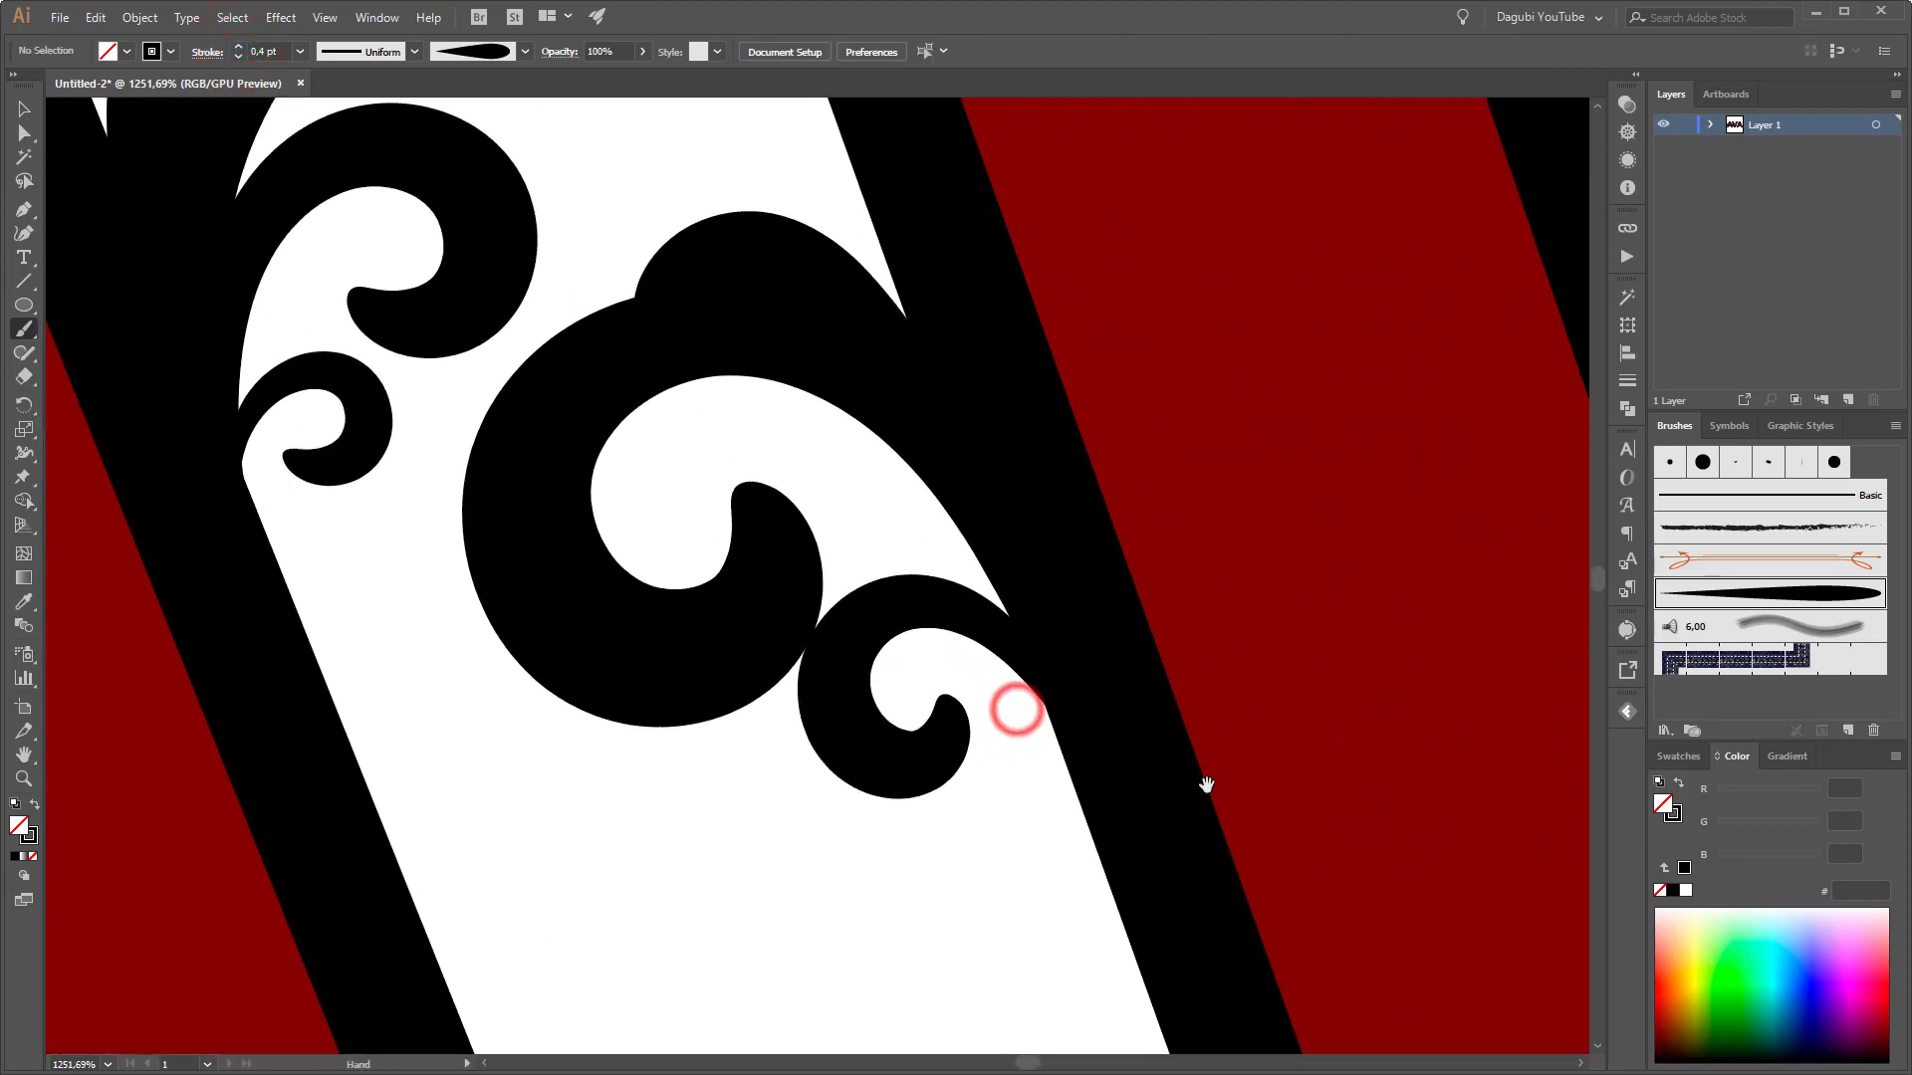
left_click(239, 57)
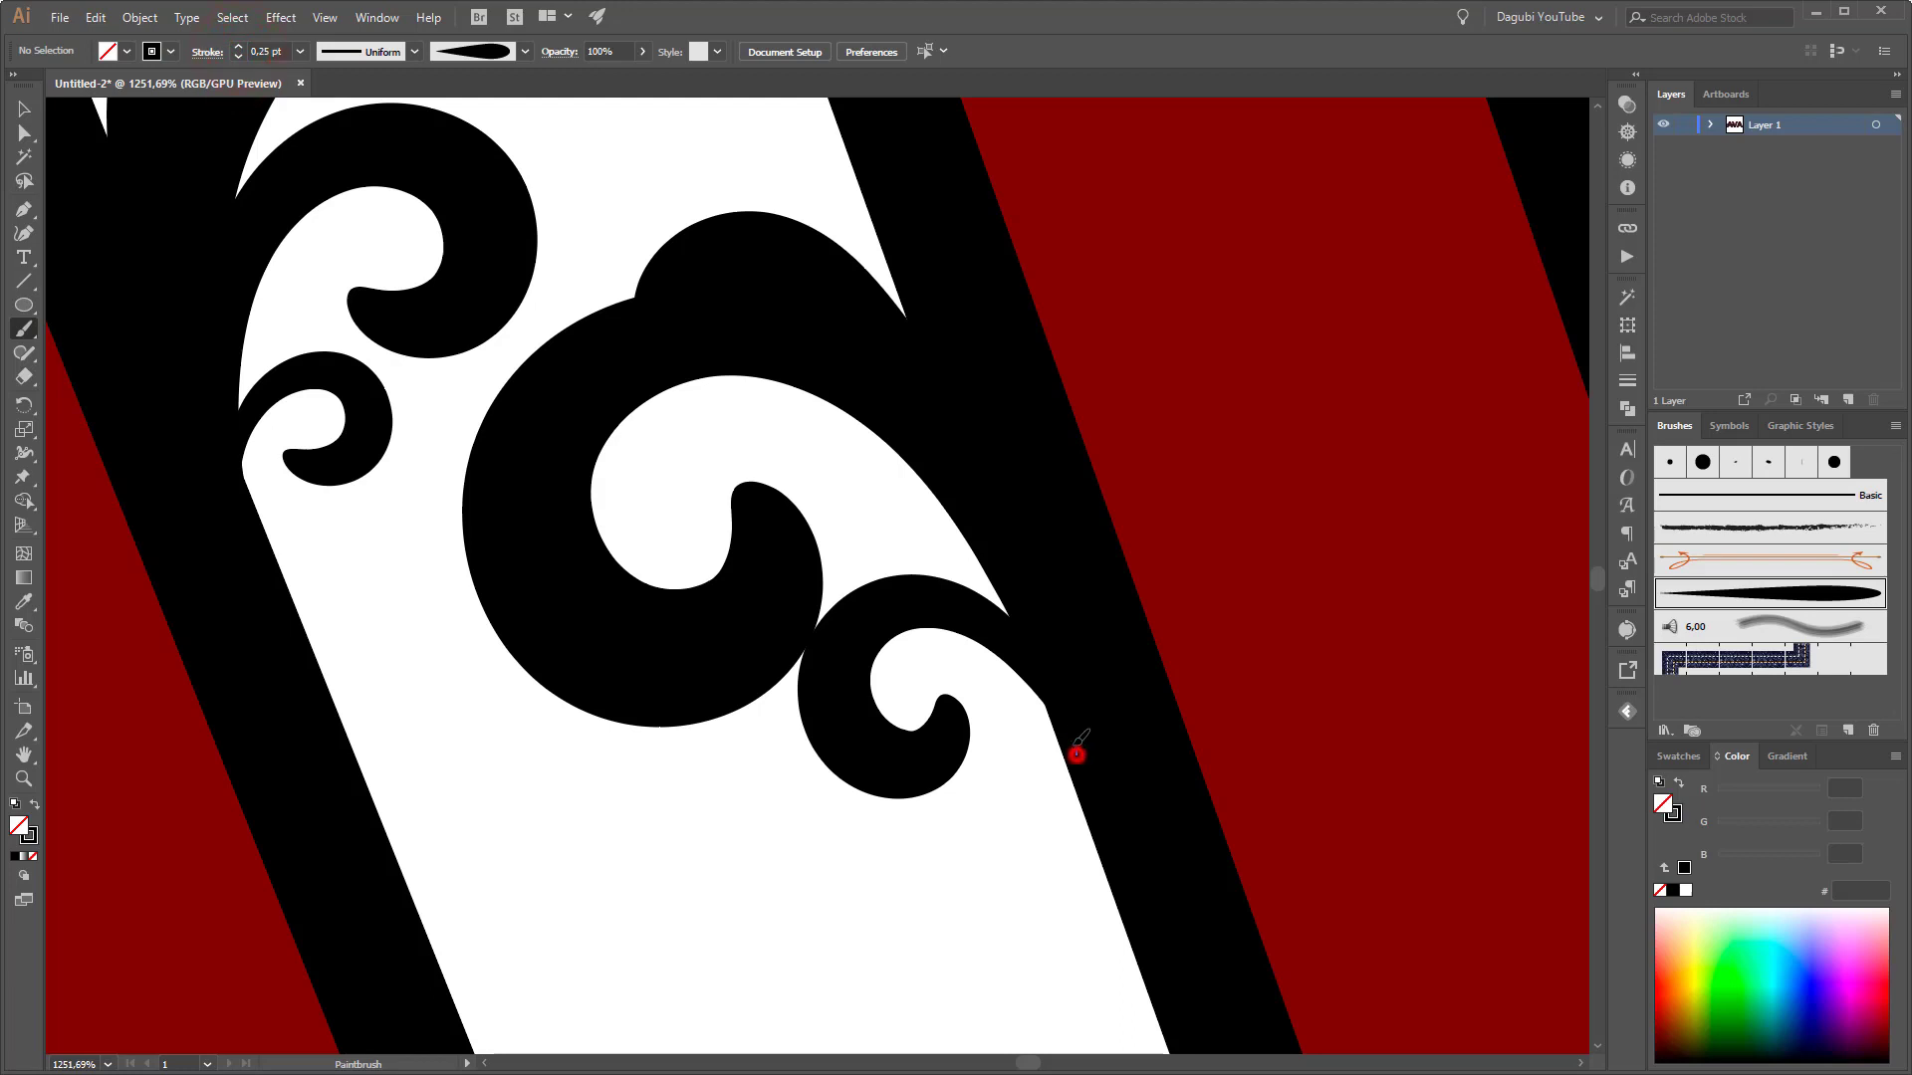
mouse_move(1078, 754)
left_mouse_down()
mouse_move(1019, 691)
mouse_move(989, 725)
mouse_move(1025, 743)
left_mouse_up()
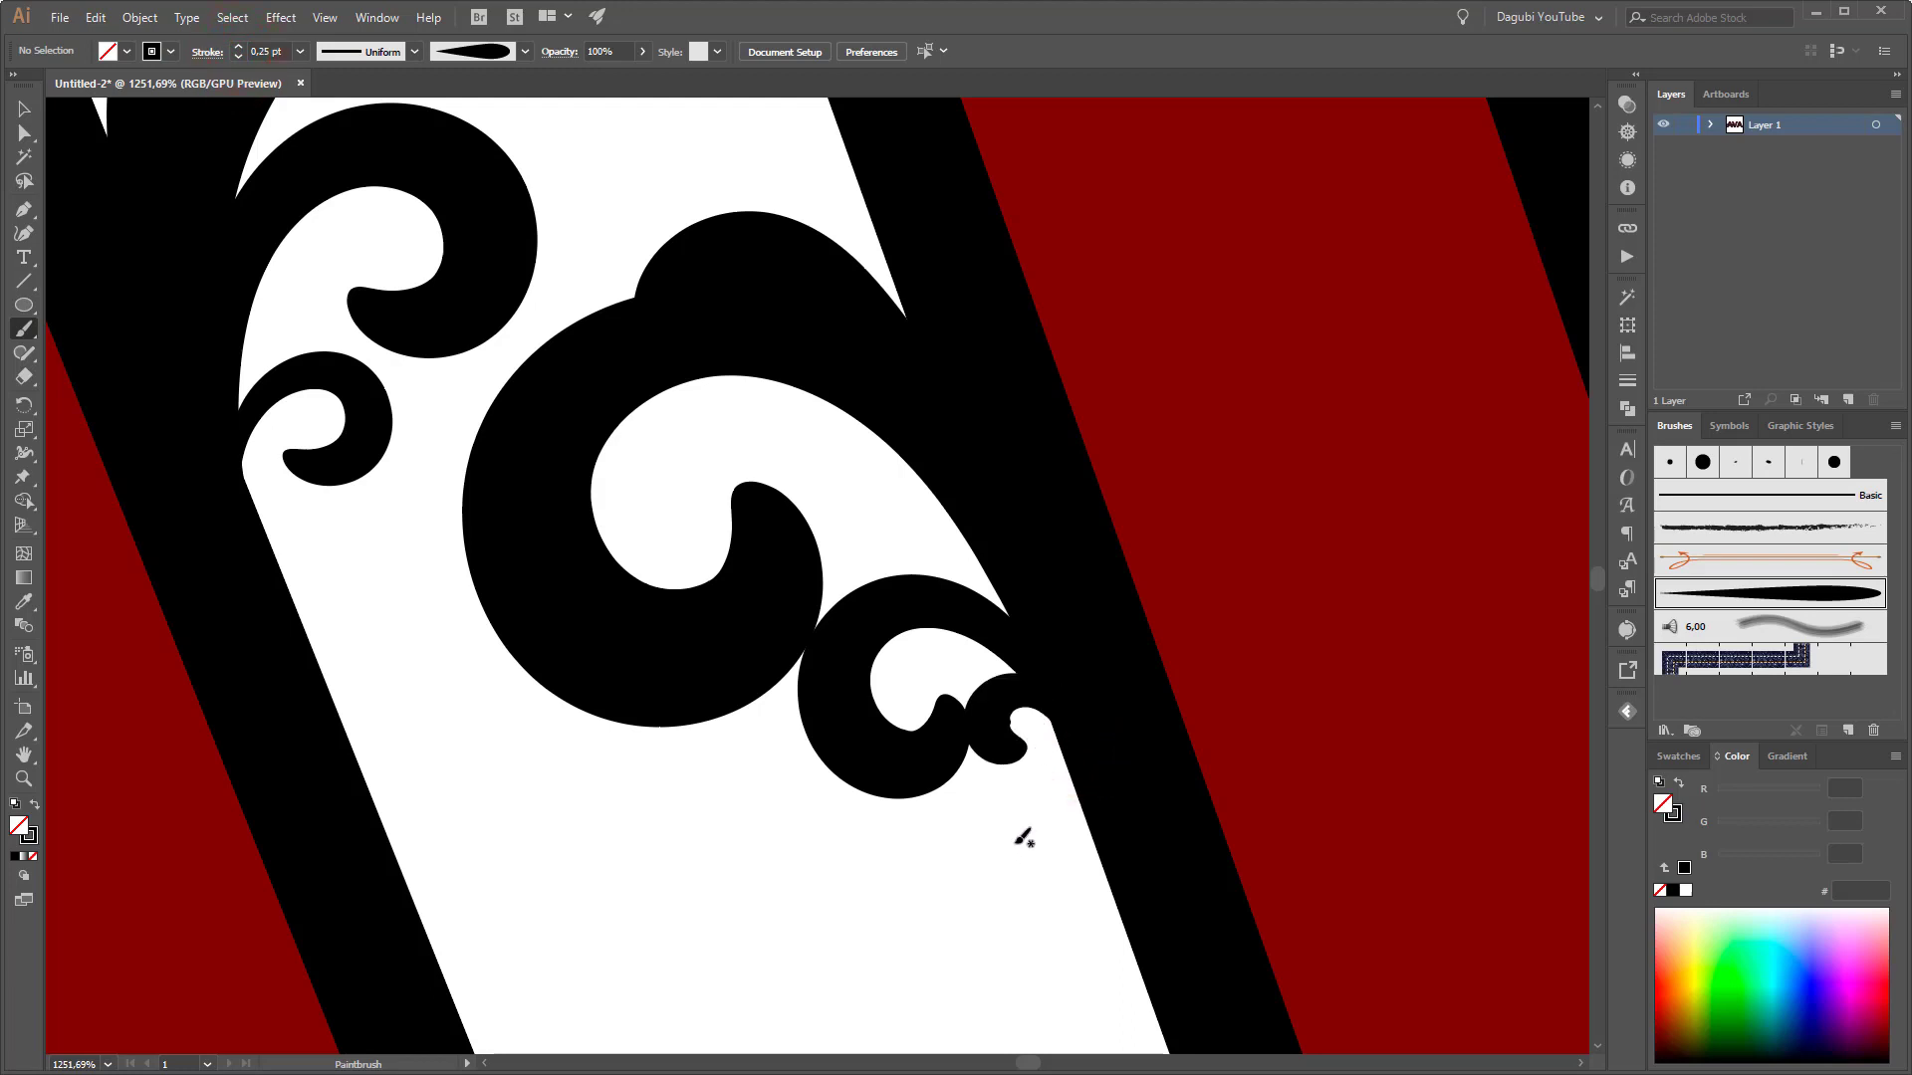
left_click(1018, 755, "ctrl")
left_click(239, 56)
left_click(239, 57)
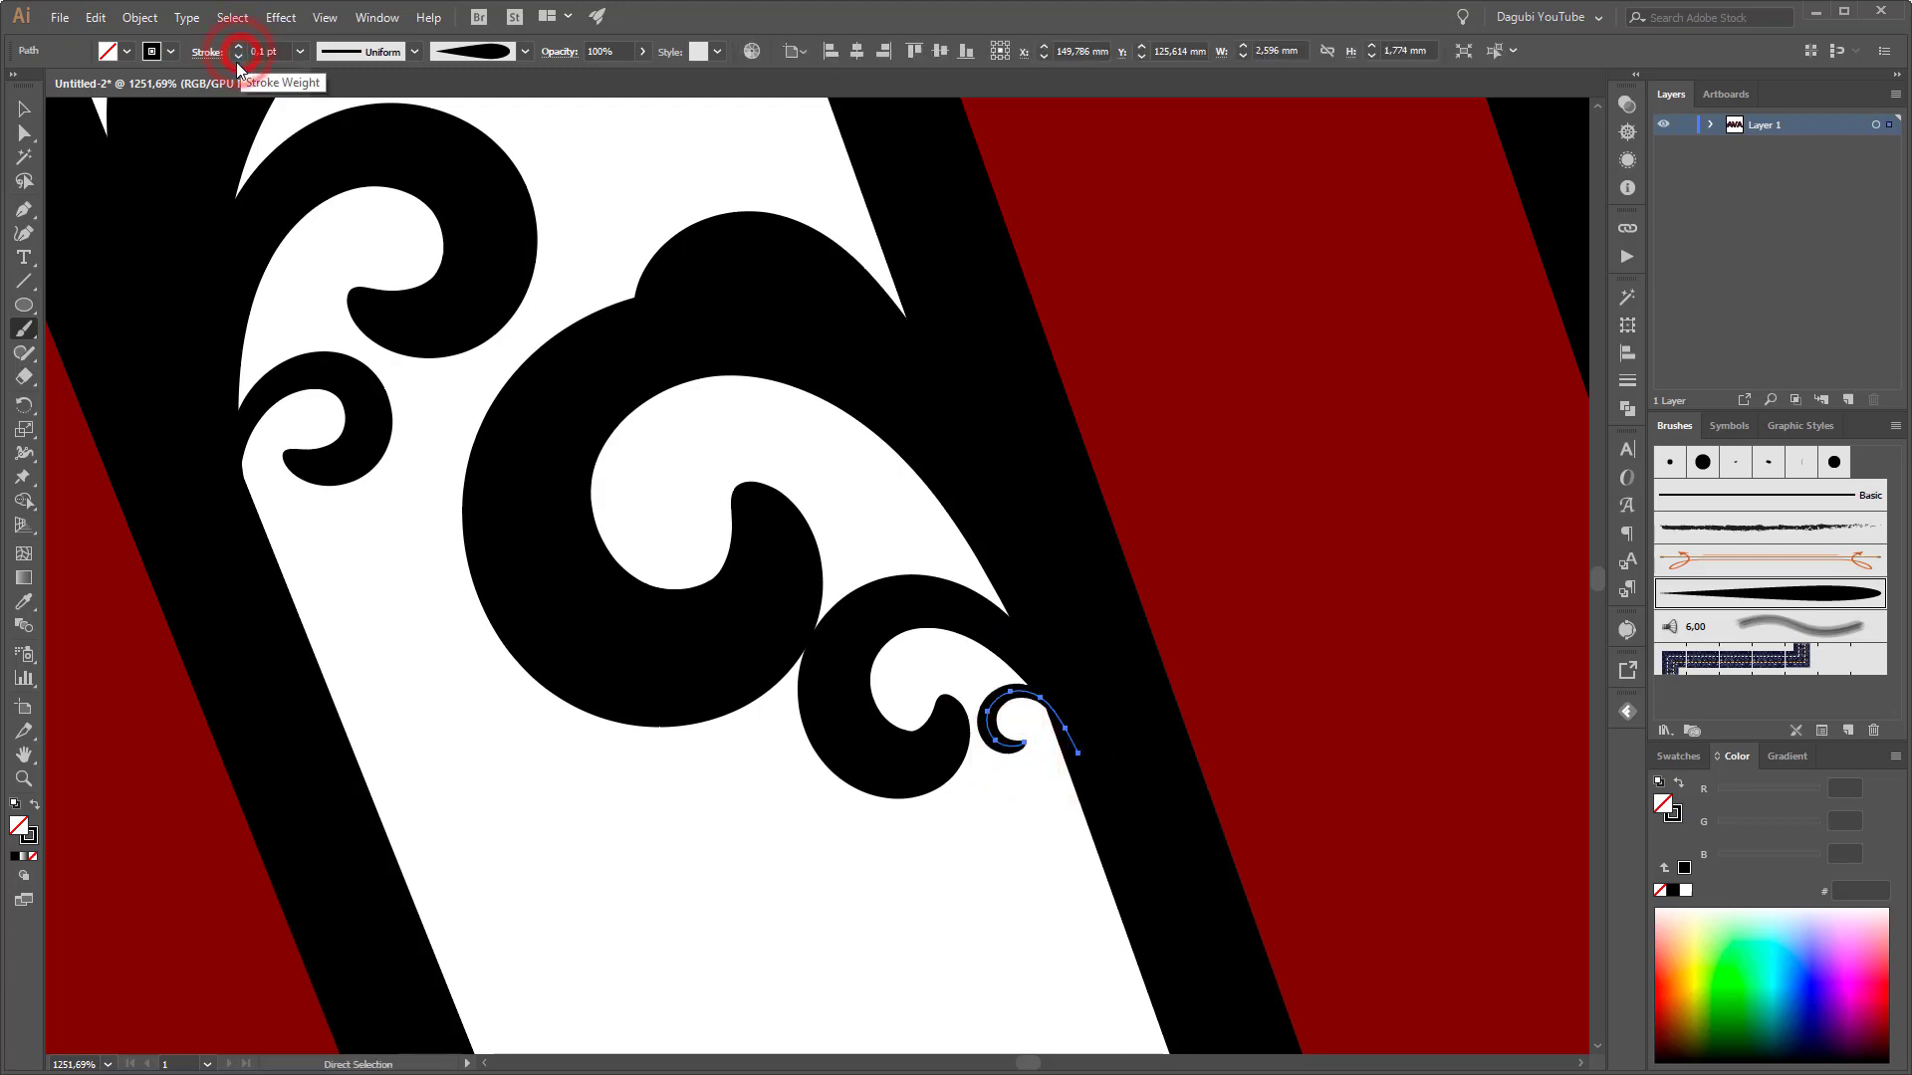
left_click(1000, 752)
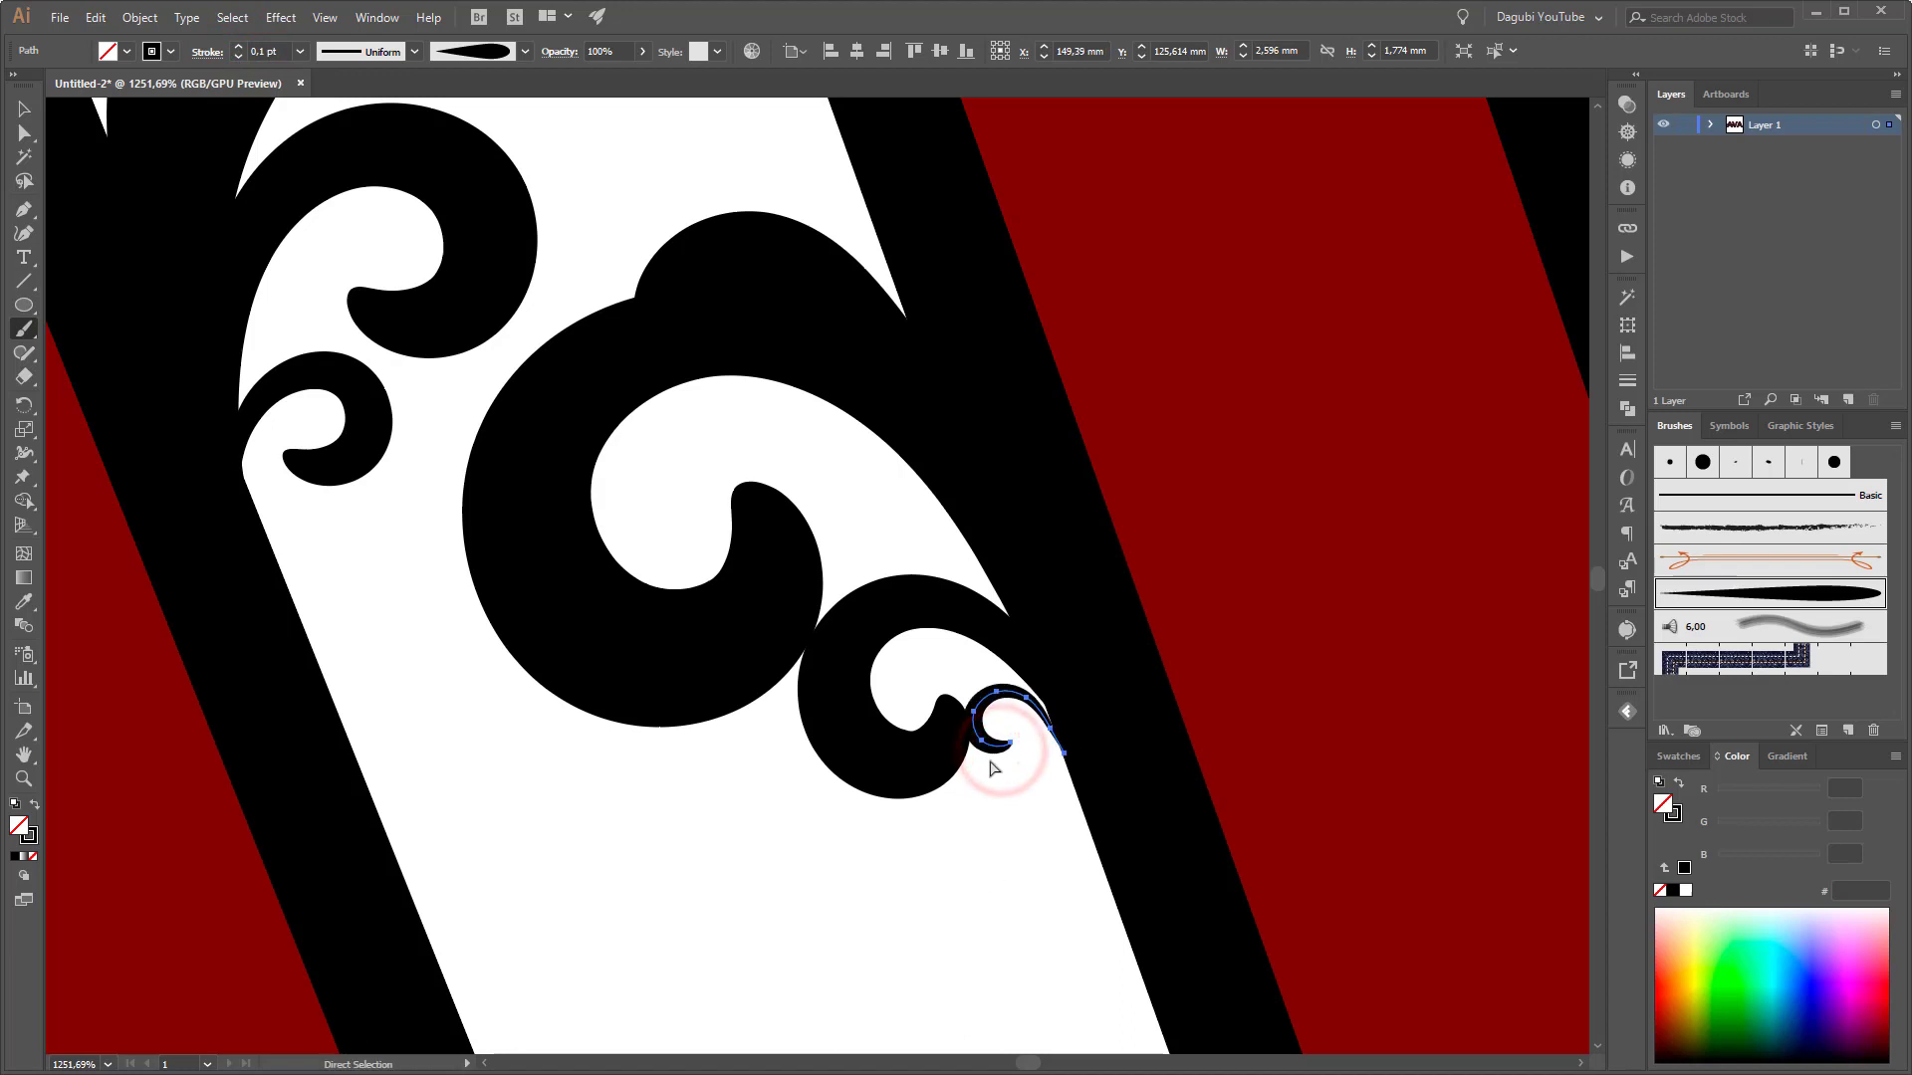
left_click_drag(997, 754, 1000, 745)
left_click(1017, 855, "ctrl")
Paint a 1 pt leaf-like stroke curving outward from the V's right side, with a second stroke overlapping it
left_click_drag(1310, 910, 1105, 845)
left_click_drag(1374, 827, 1299, 650)
left_click_drag(1362, 726, 1320, 688)
mouse_move(1285, 606)
left_mouse_down()
mouse_move(1093, 645)
mouse_move(879, 624)
mouse_move(1174, 563)
mouse_move(810, 609)
mouse_move(986, 592)
left_mouse_up()
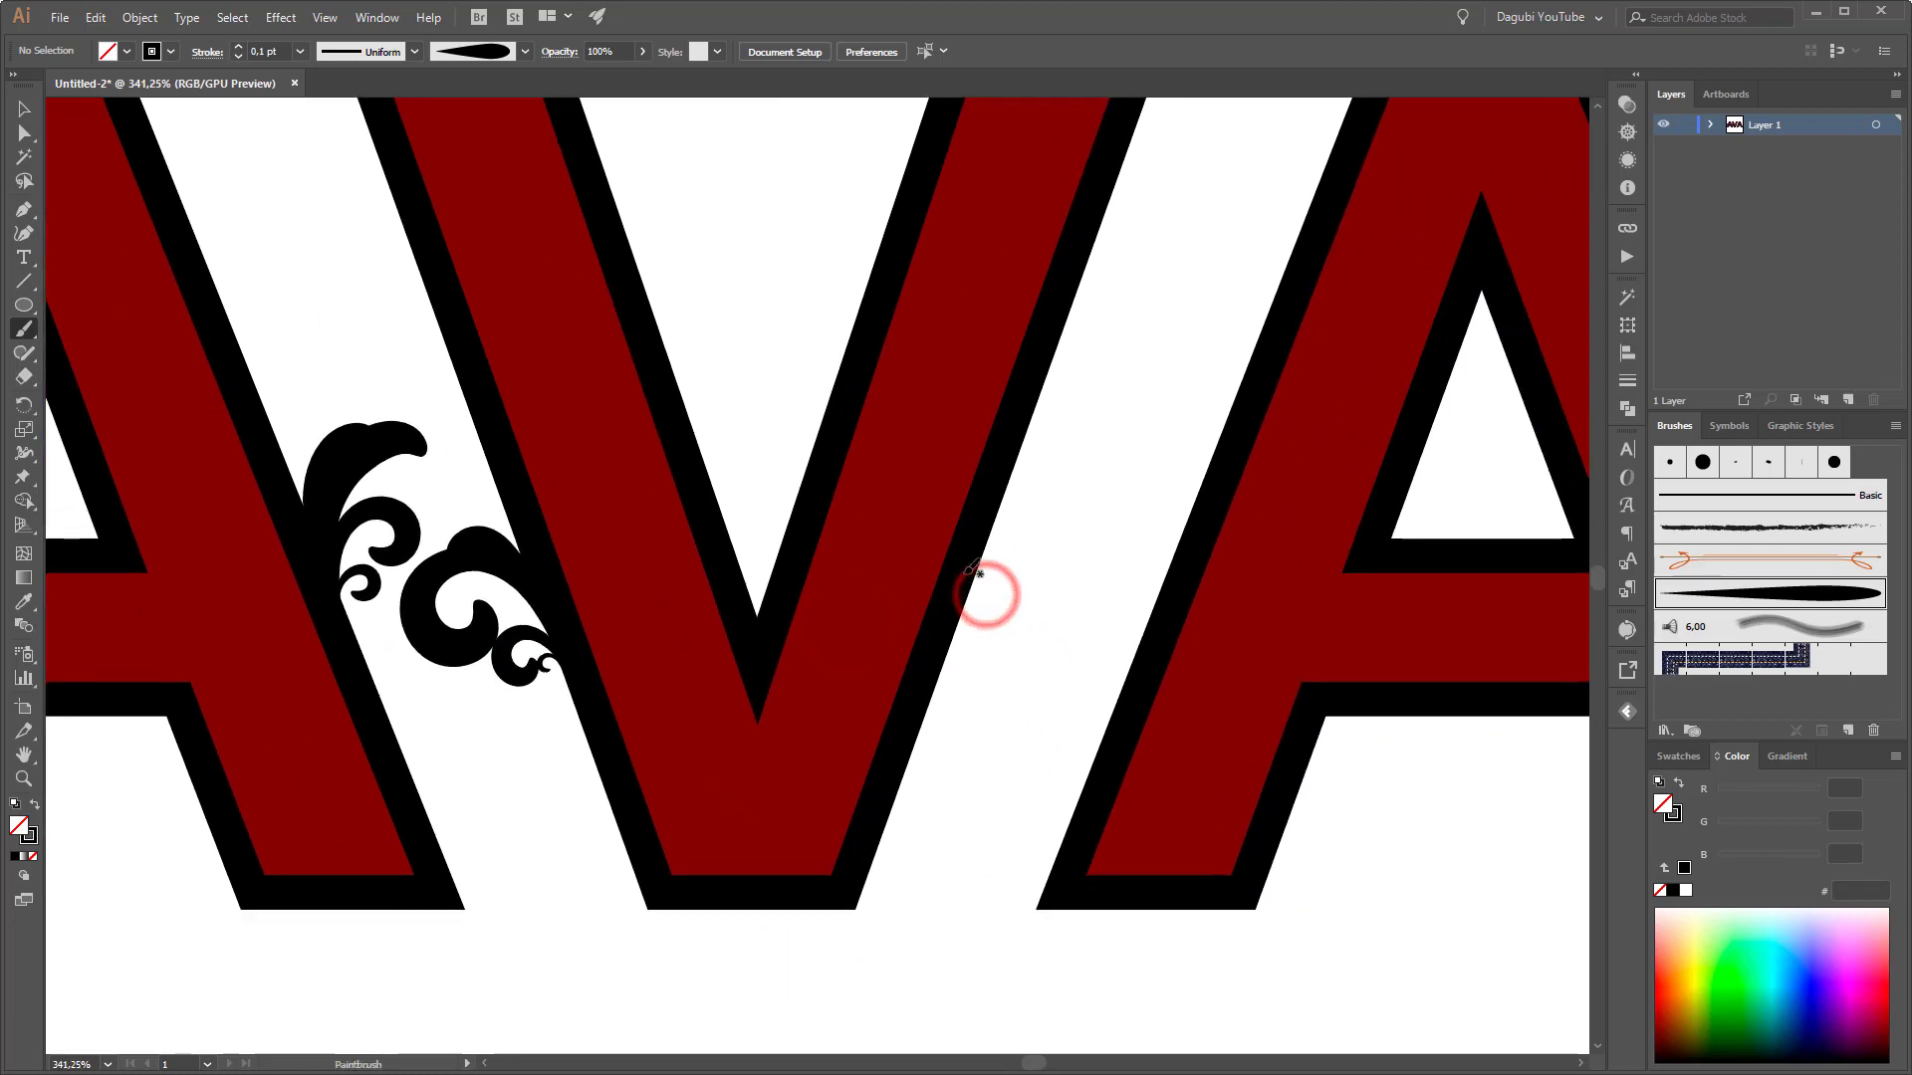
left_click(239, 47)
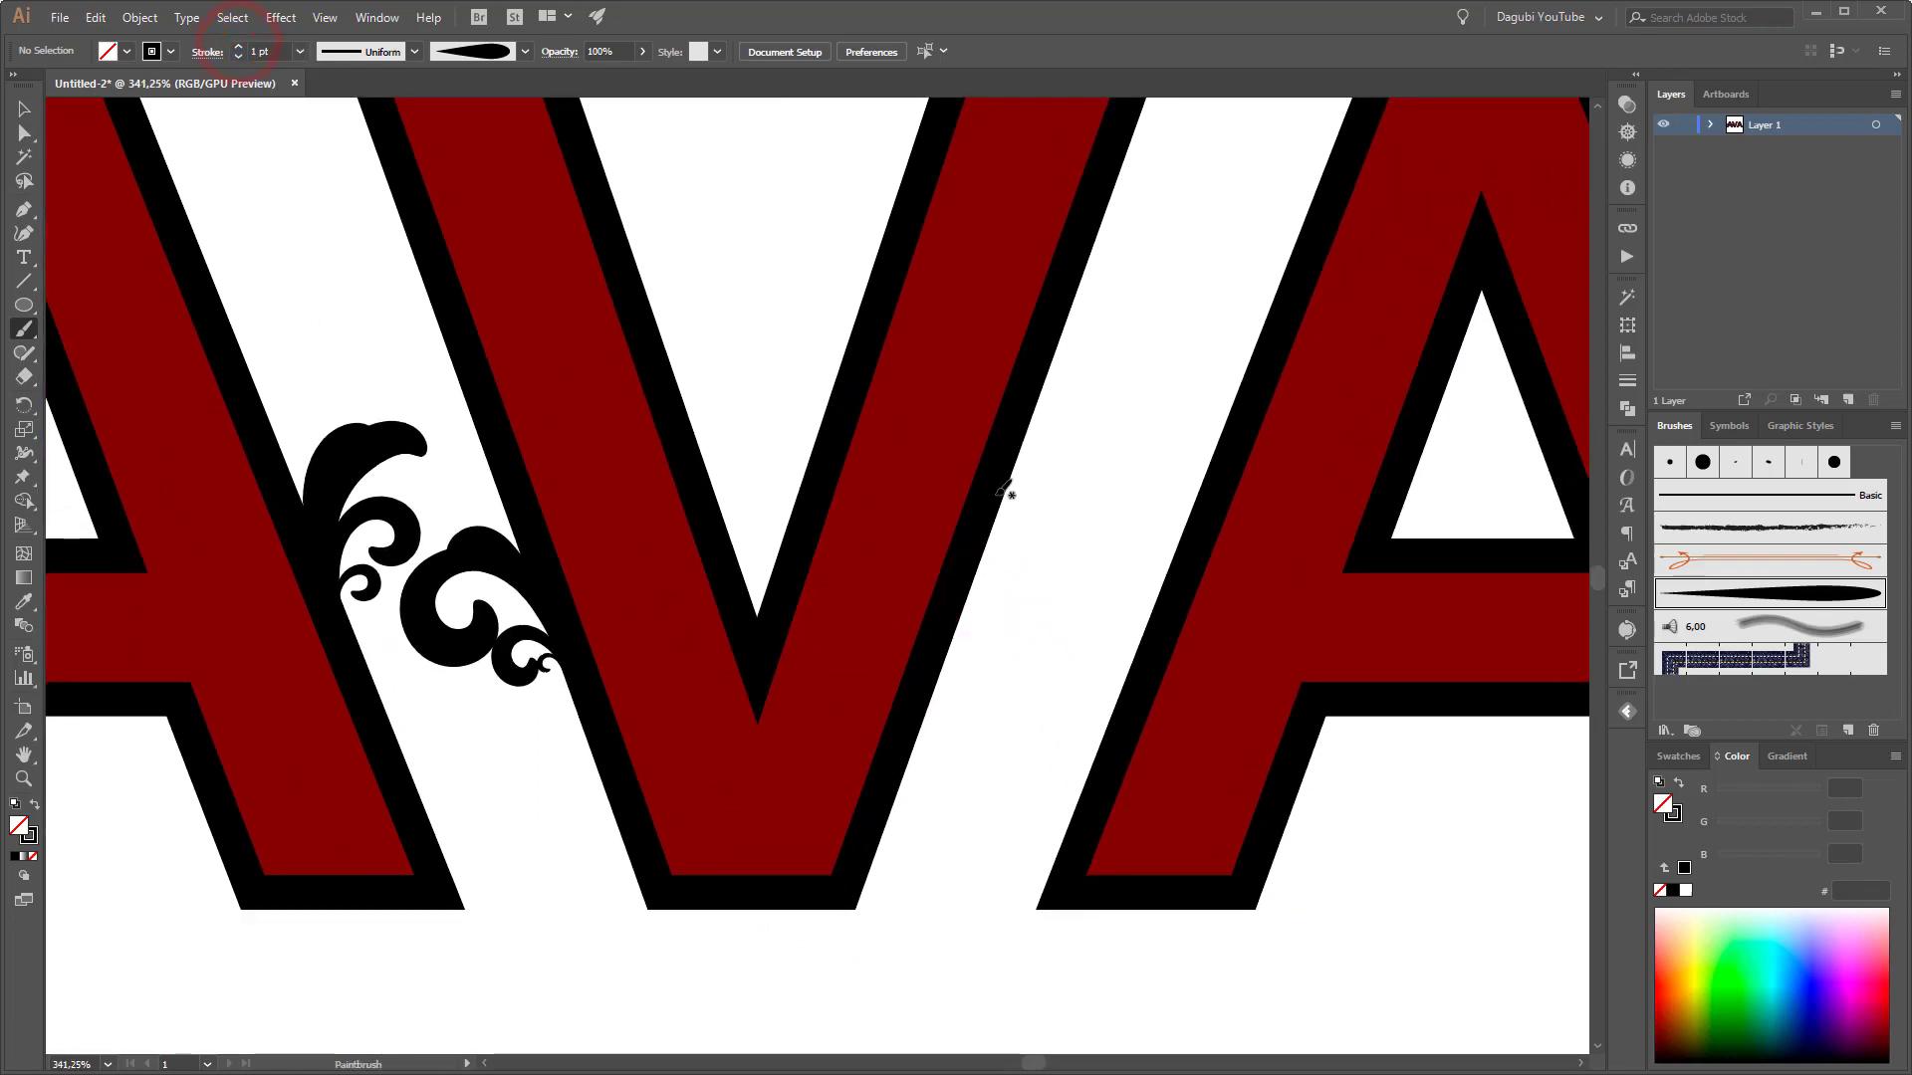
mouse_move(1010, 466)
left_mouse_down()
mouse_move(1070, 370)
mouse_move(1163, 334)
mouse_move(1212, 355)
left_mouse_up()
key("ctrl+z")
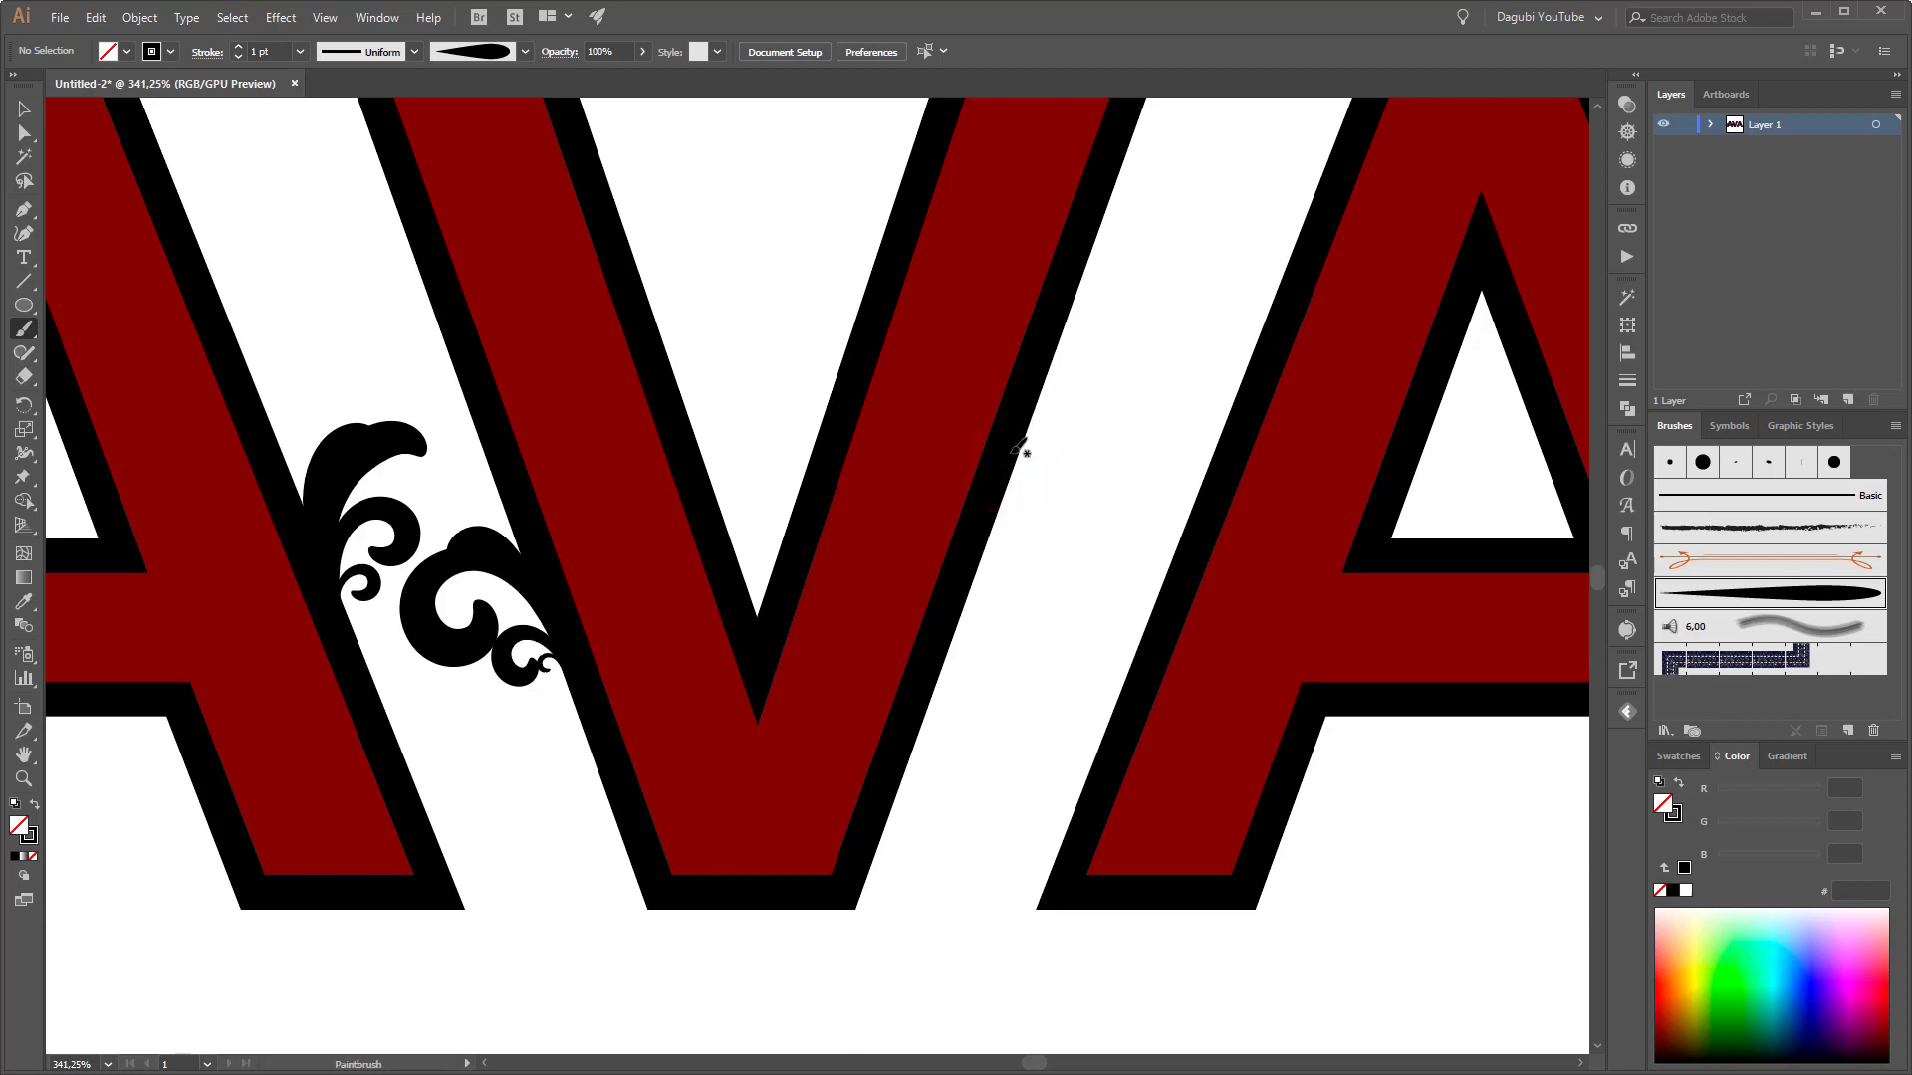
mouse_move(1007, 470)
left_mouse_down()
mouse_move(1063, 369)
mouse_move(1105, 339)
mouse_move(1213, 344)
left_mouse_up()
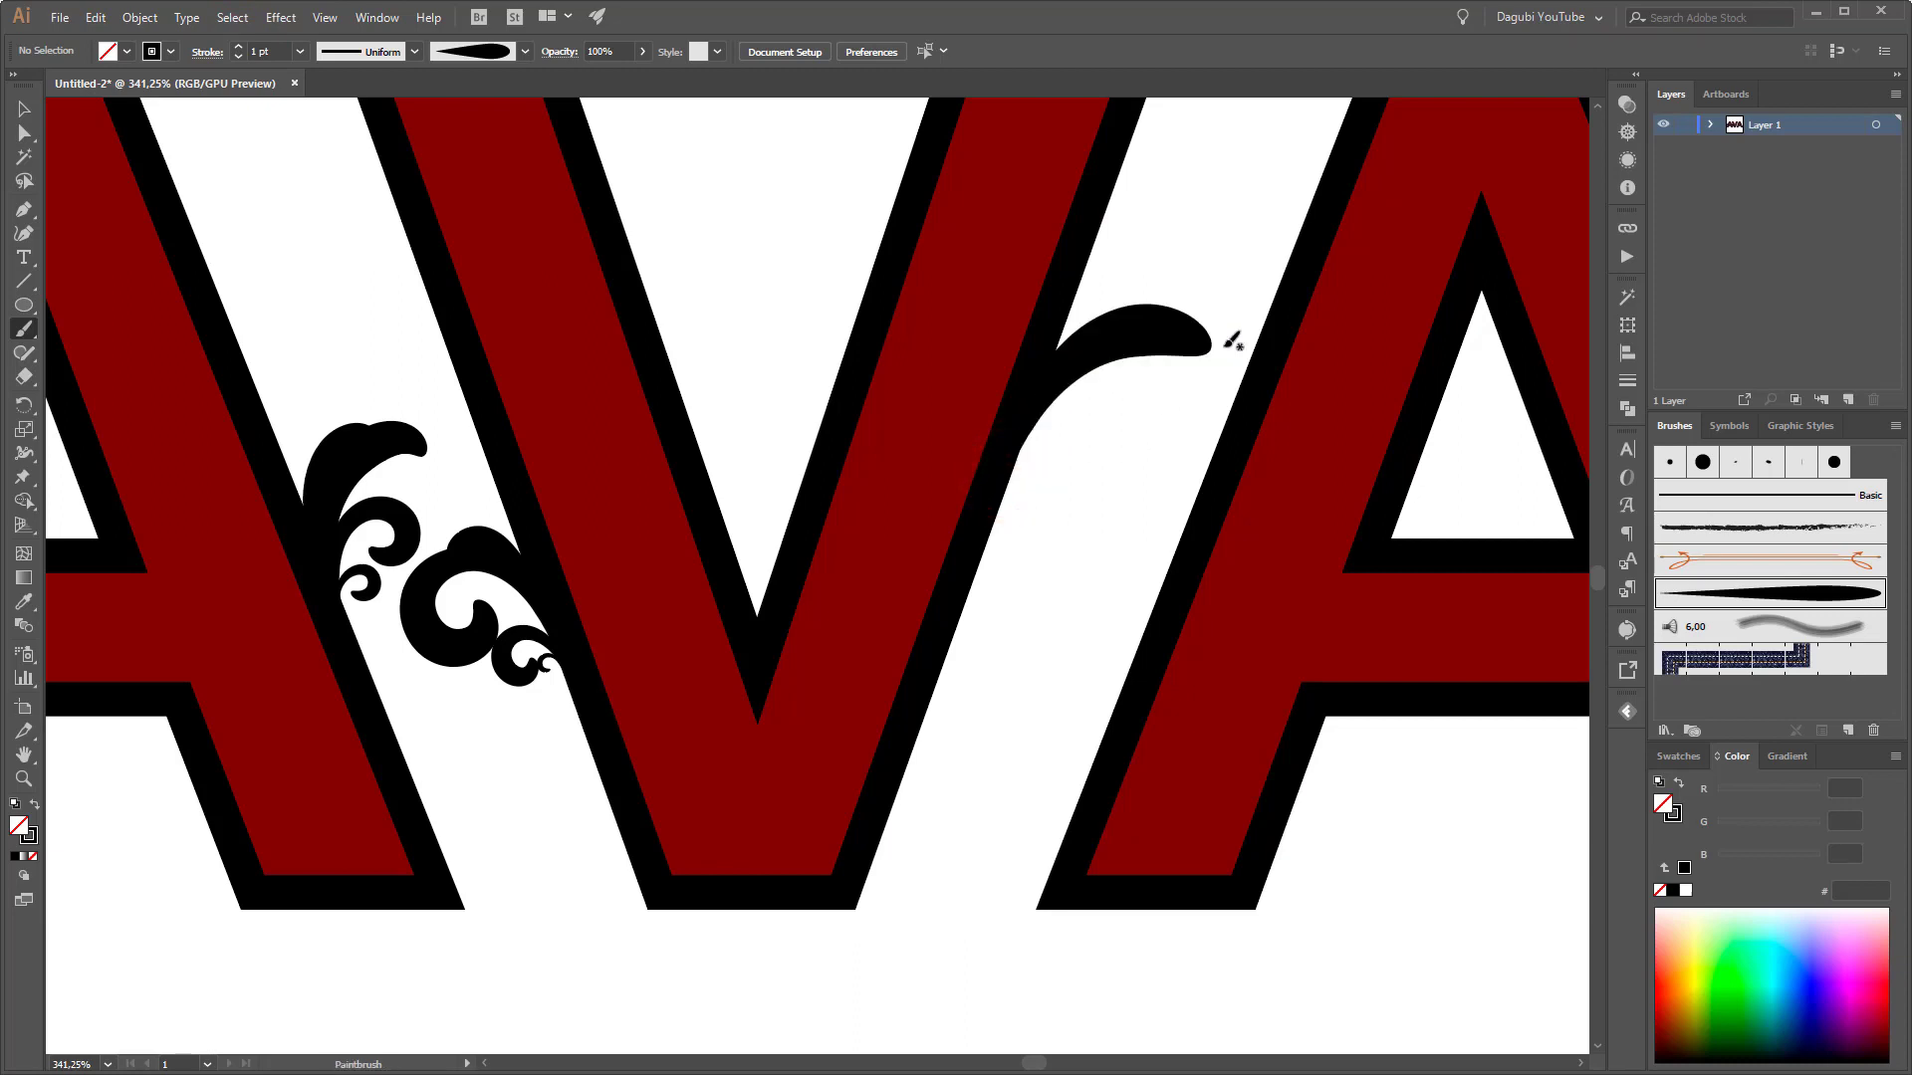
left_click_drag(1015, 412, 1021, 413)
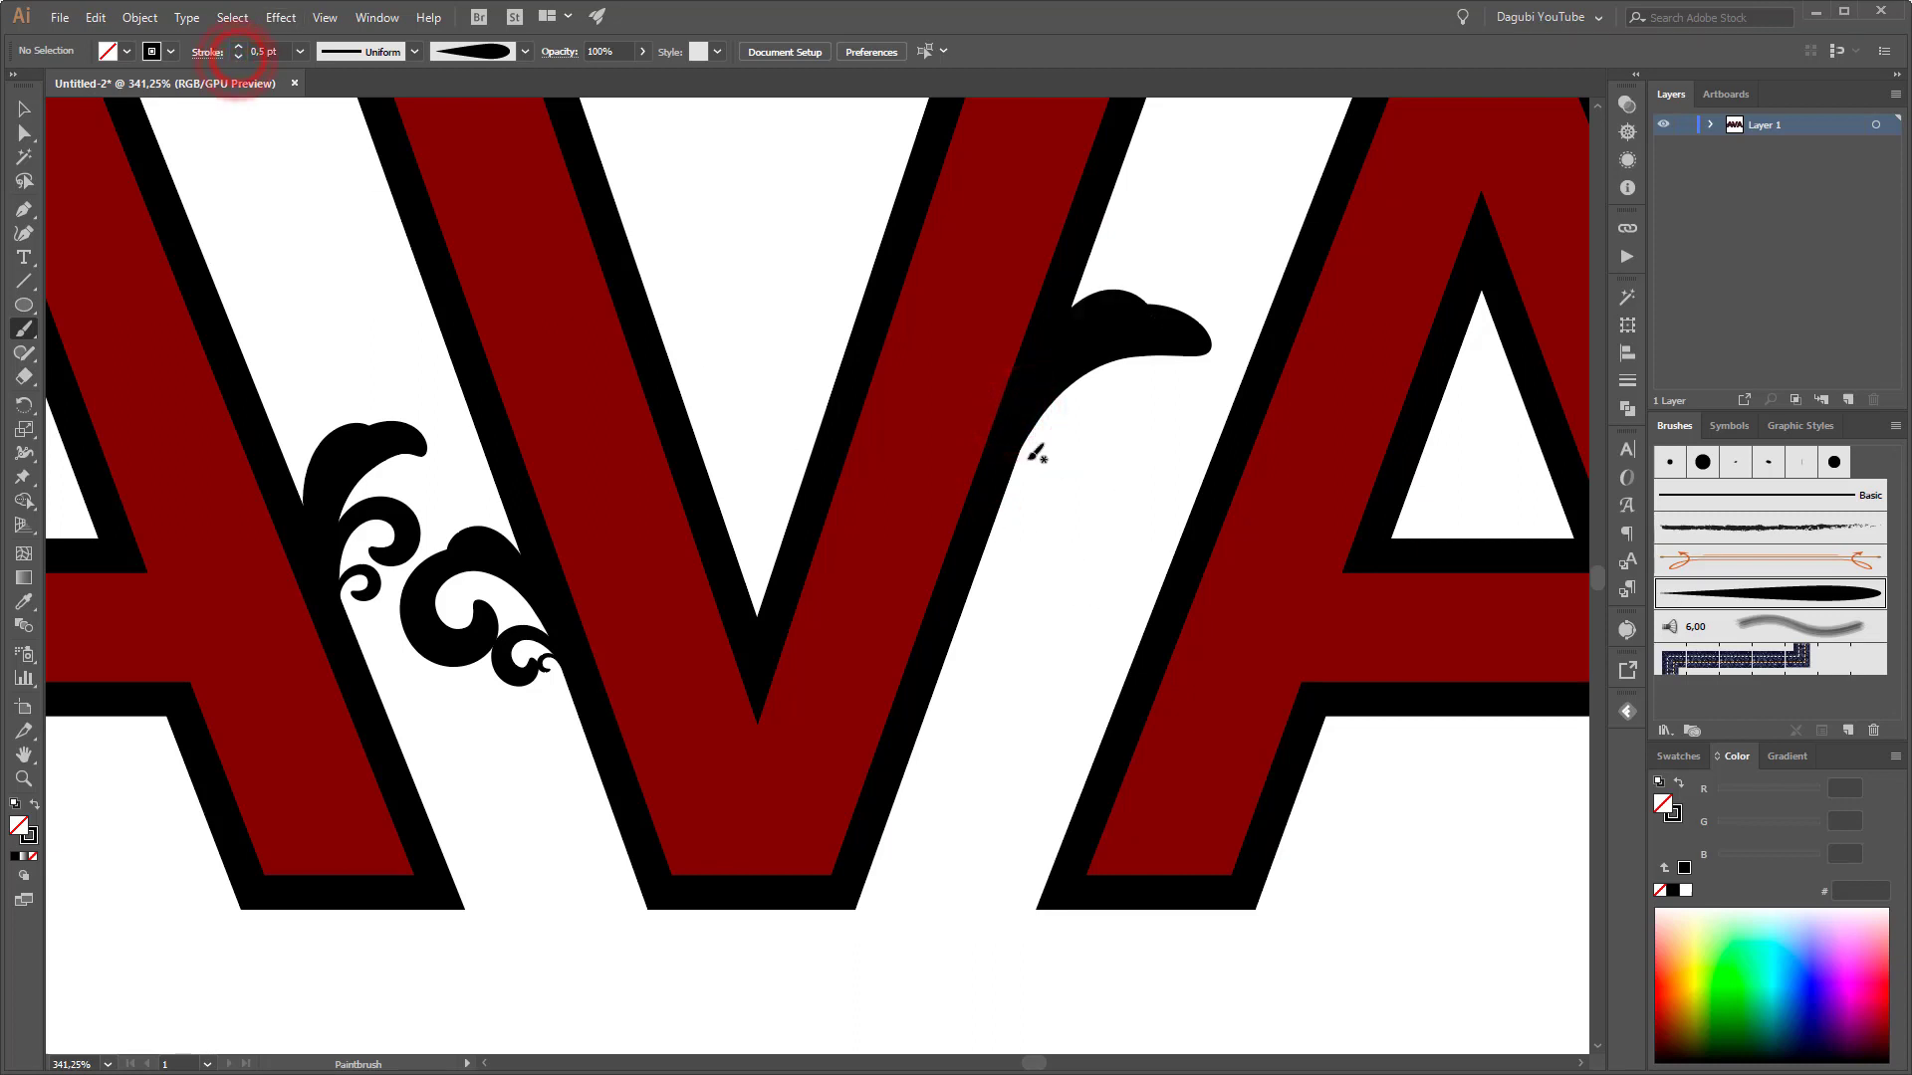
Paint overlapping 0.5 pt curls below the leaf strokes on the V's right side and add smaller 0.25 pt curls beneath
mouse_move(994, 505)
left_mouse_down()
mouse_move(1037, 422)
mouse_move(1110, 381)
mouse_move(1166, 430)
mouse_move(1114, 464)
left_mouse_up()
left_click_drag(1105, 555, 956, 570)
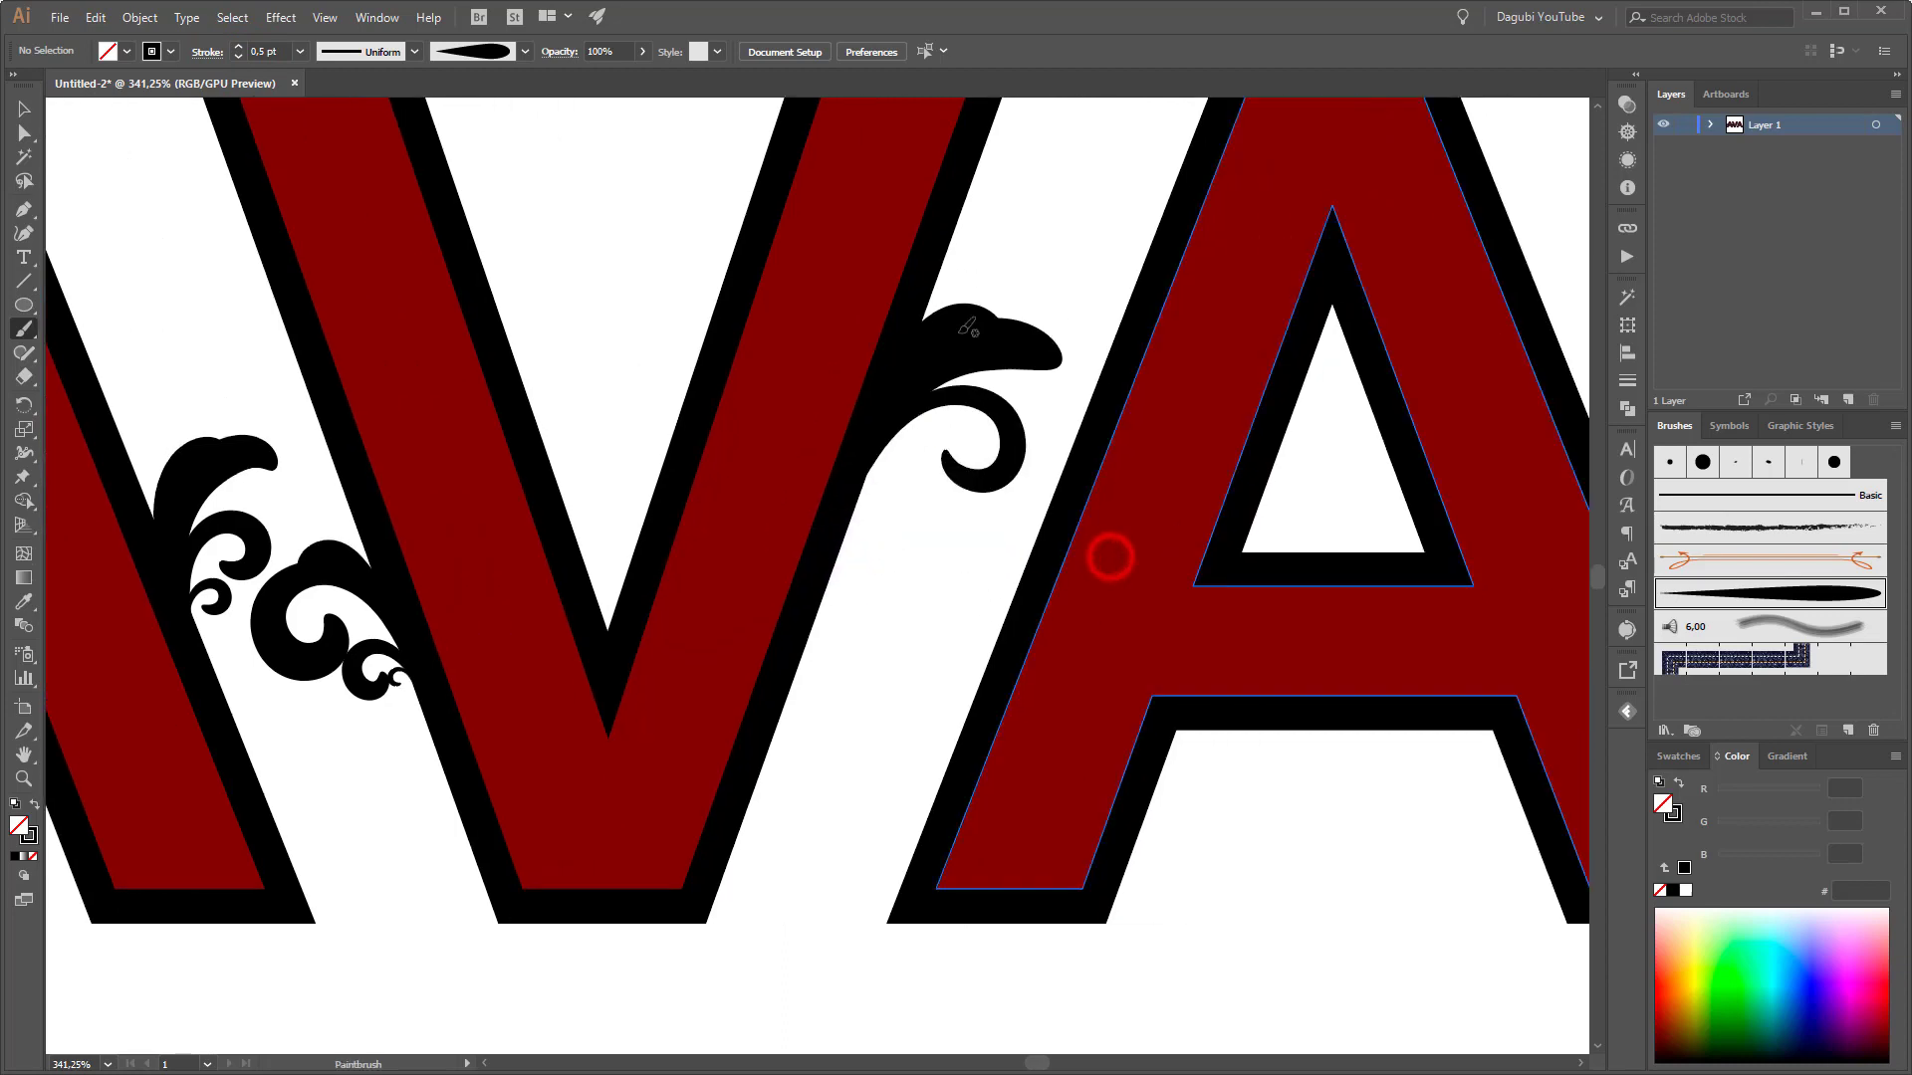
mouse_move(918, 398)
left_mouse_down()
mouse_move(986, 379)
mouse_move(1030, 408)
mouse_move(1025, 438)
left_mouse_up()
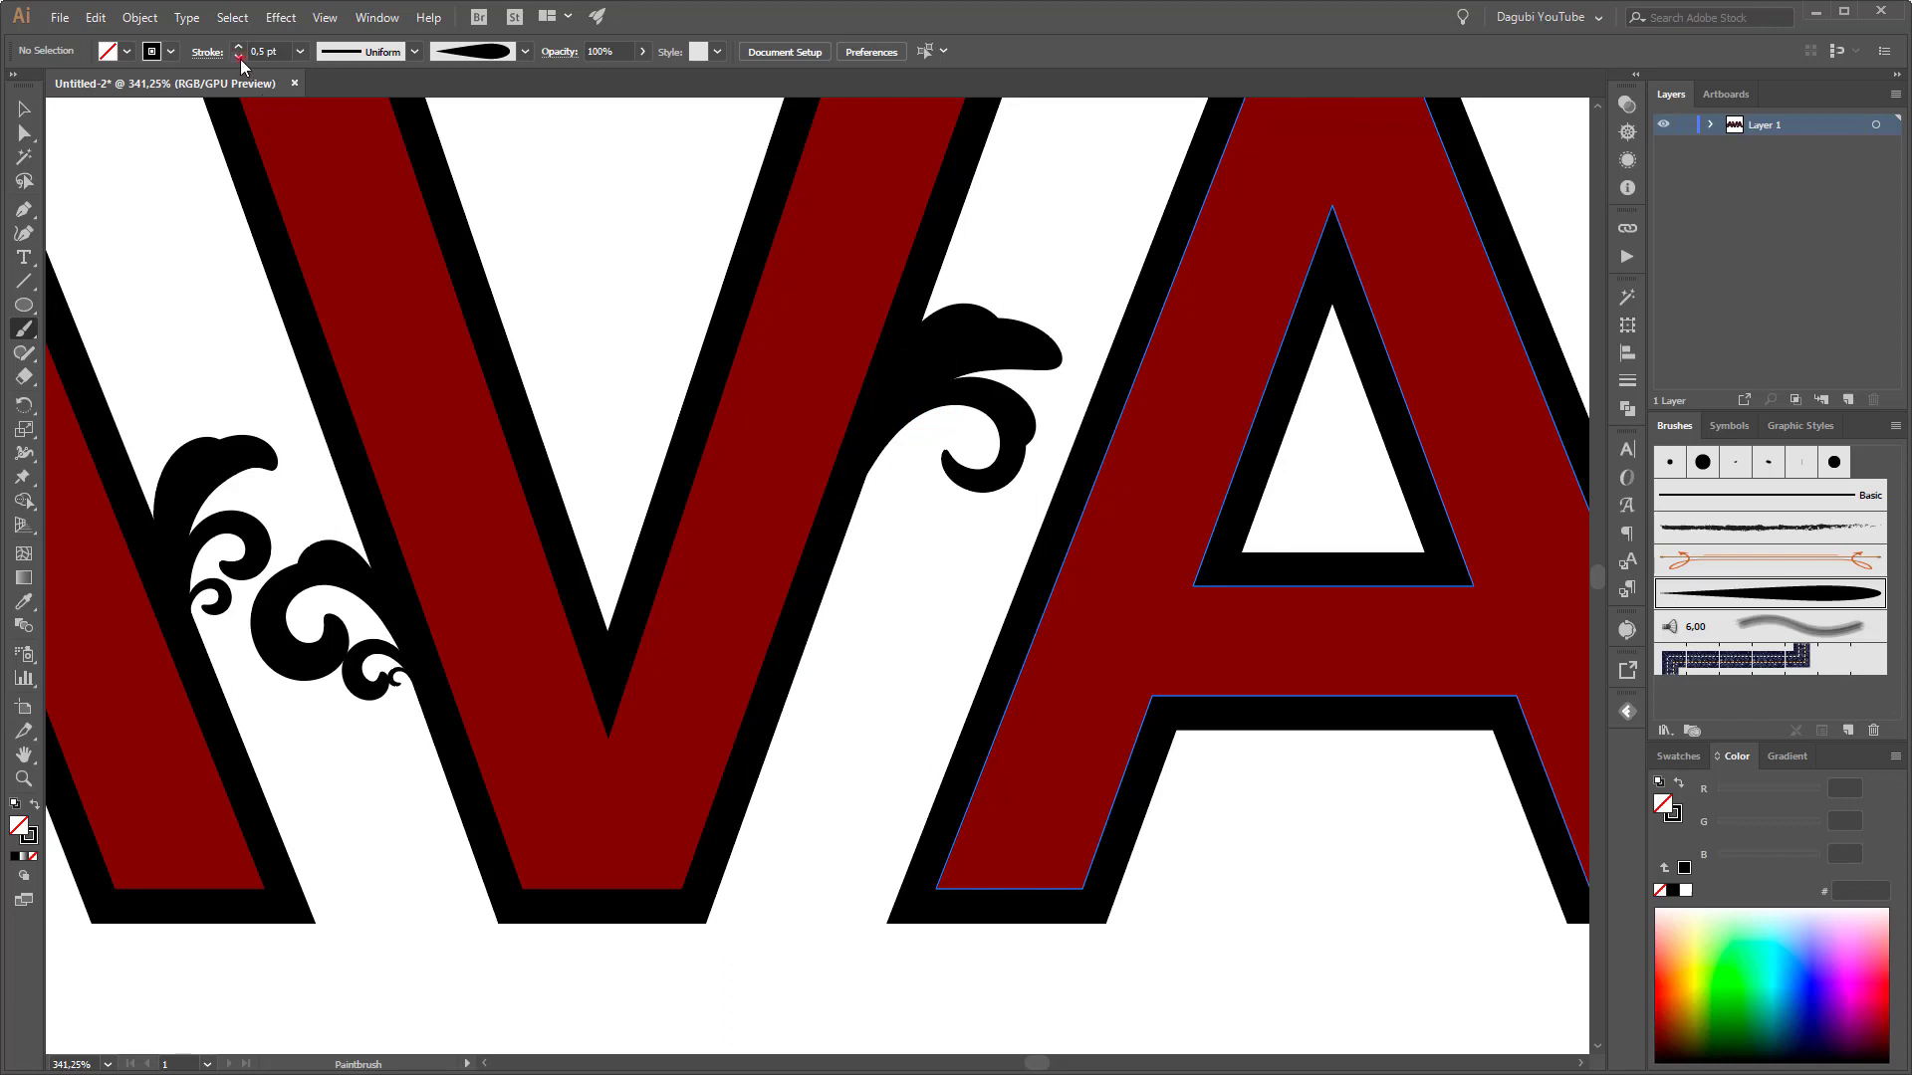
mouse_move(851, 508)
left_mouse_down()
mouse_move(885, 462)
mouse_move(932, 469)
mouse_move(903, 517)
mouse_move(855, 491)
mouse_move(889, 447)
mouse_move(939, 410)
mouse_move(988, 449)
left_mouse_up()
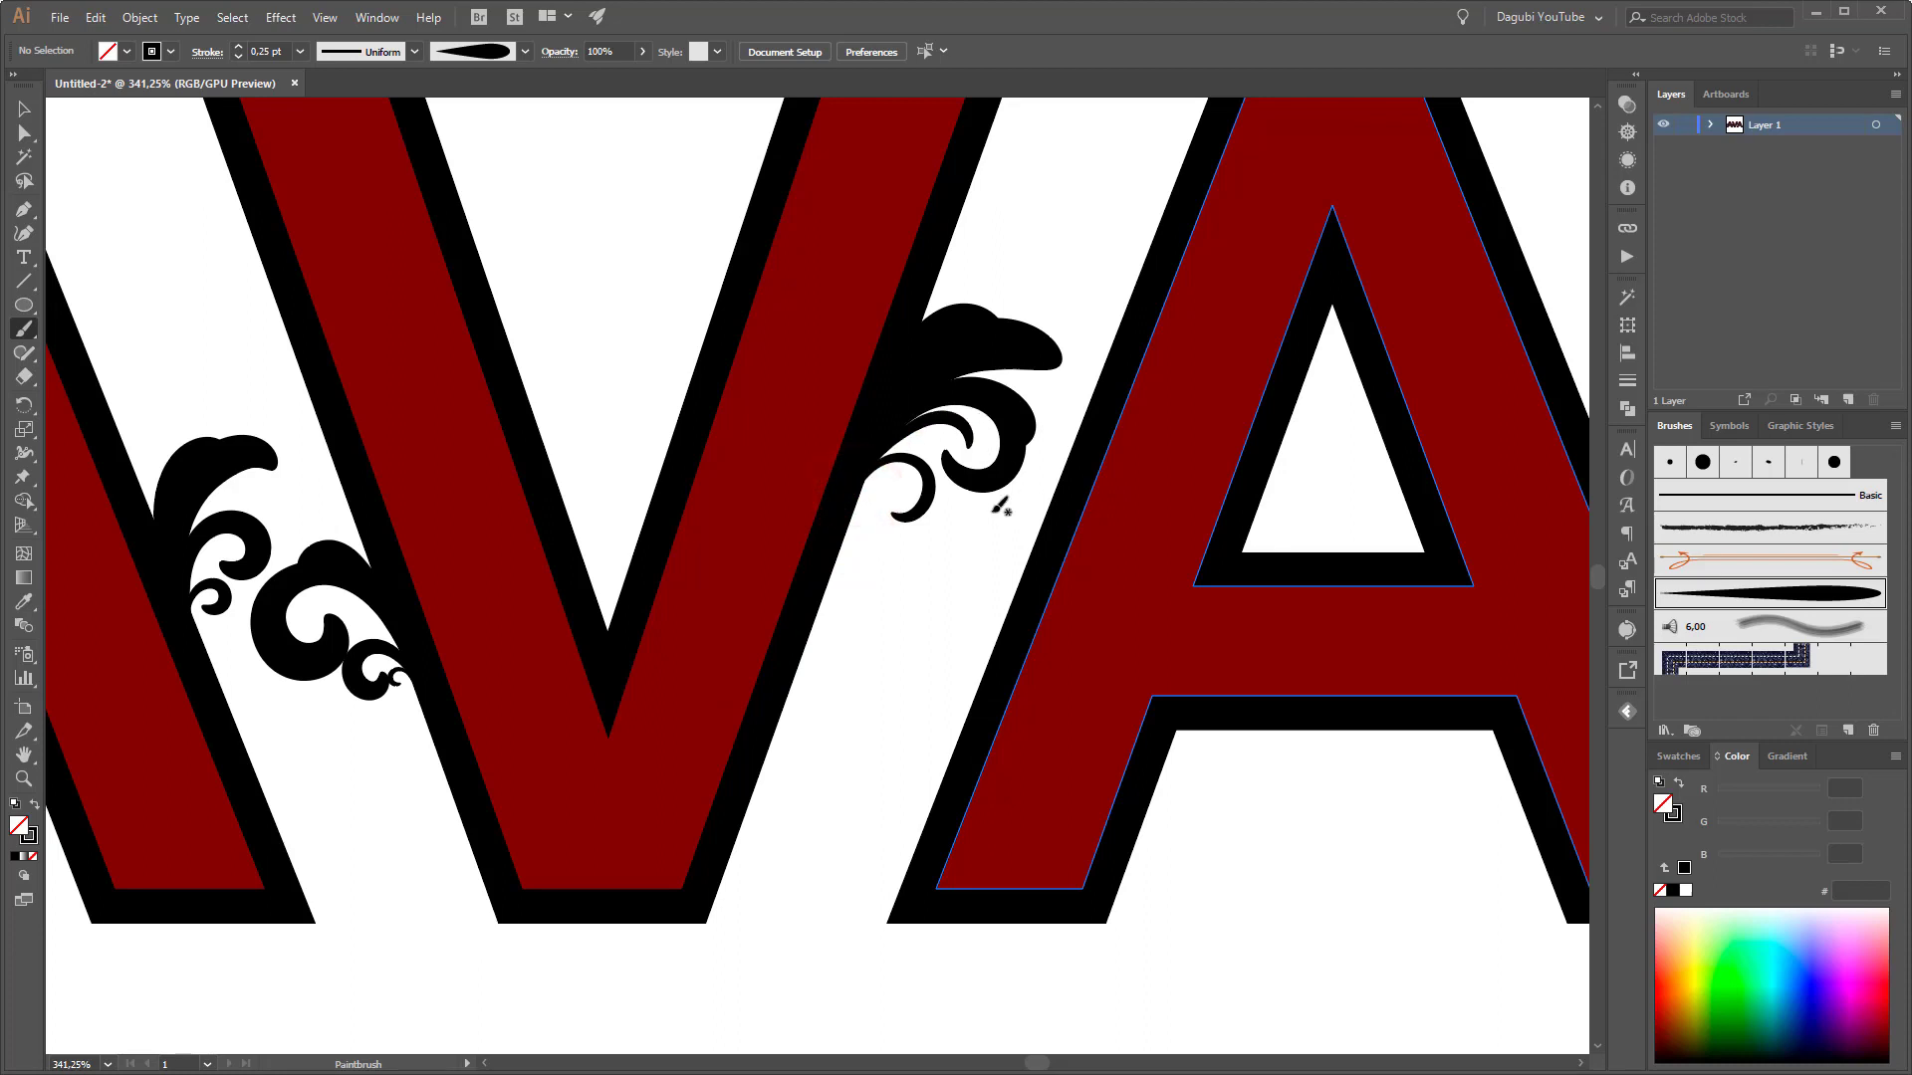
mouse_move(853, 492)
left_mouse_down()
mouse_move(935, 406)
mouse_move(981, 418)
mouse_move(962, 441)
mouse_move(879, 451)
mouse_move(926, 450)
left_mouse_up()
Paint a 0.75 pt curl with an overlapping stroke on the last A's left leg and adjust the position of the overlapping stroke
key("space")
mouse_move(979, 583)
left_mouse_down()
mouse_move(903, 659)
mouse_move(708, 491)
left_mouse_up()
key("ctrl+space")
key("ctrl+space")
left_click_drag(926, 609, 1163, 657)
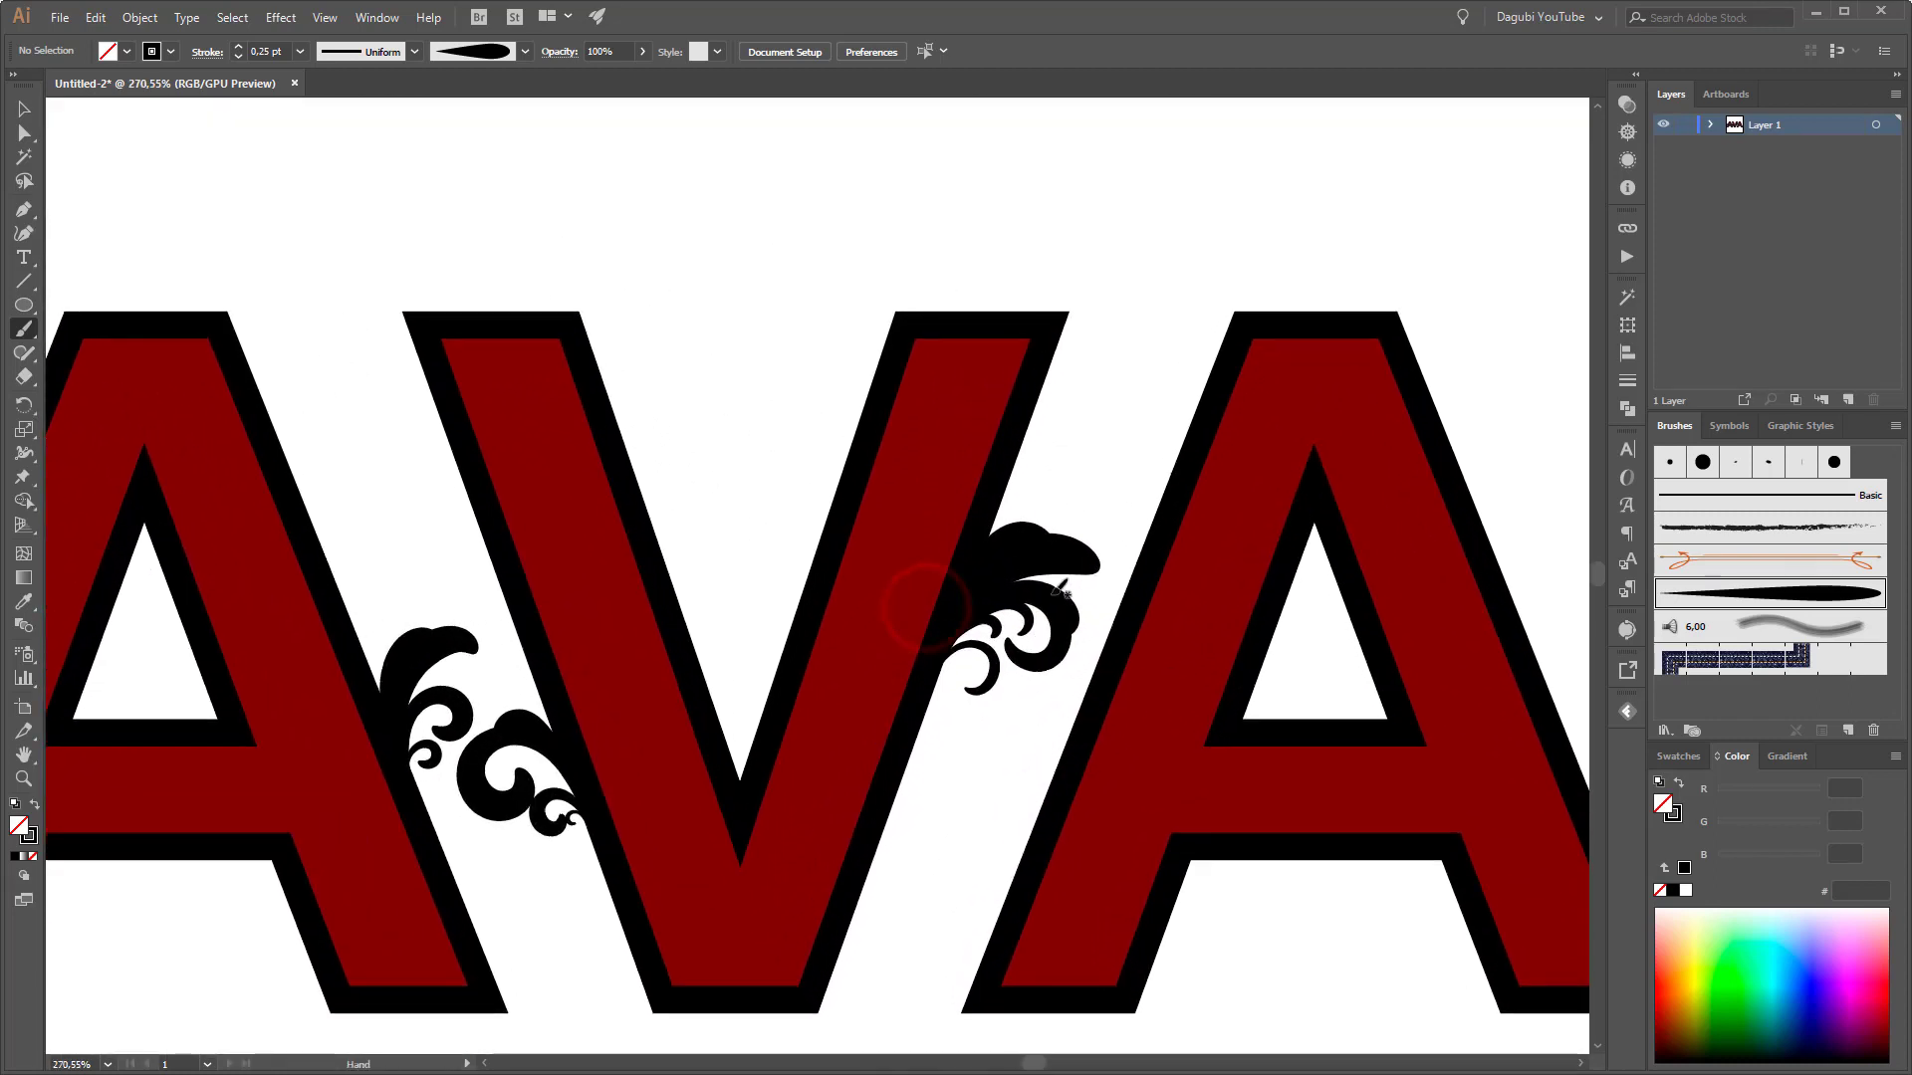
left_click(239, 46)
left_click(239, 46)
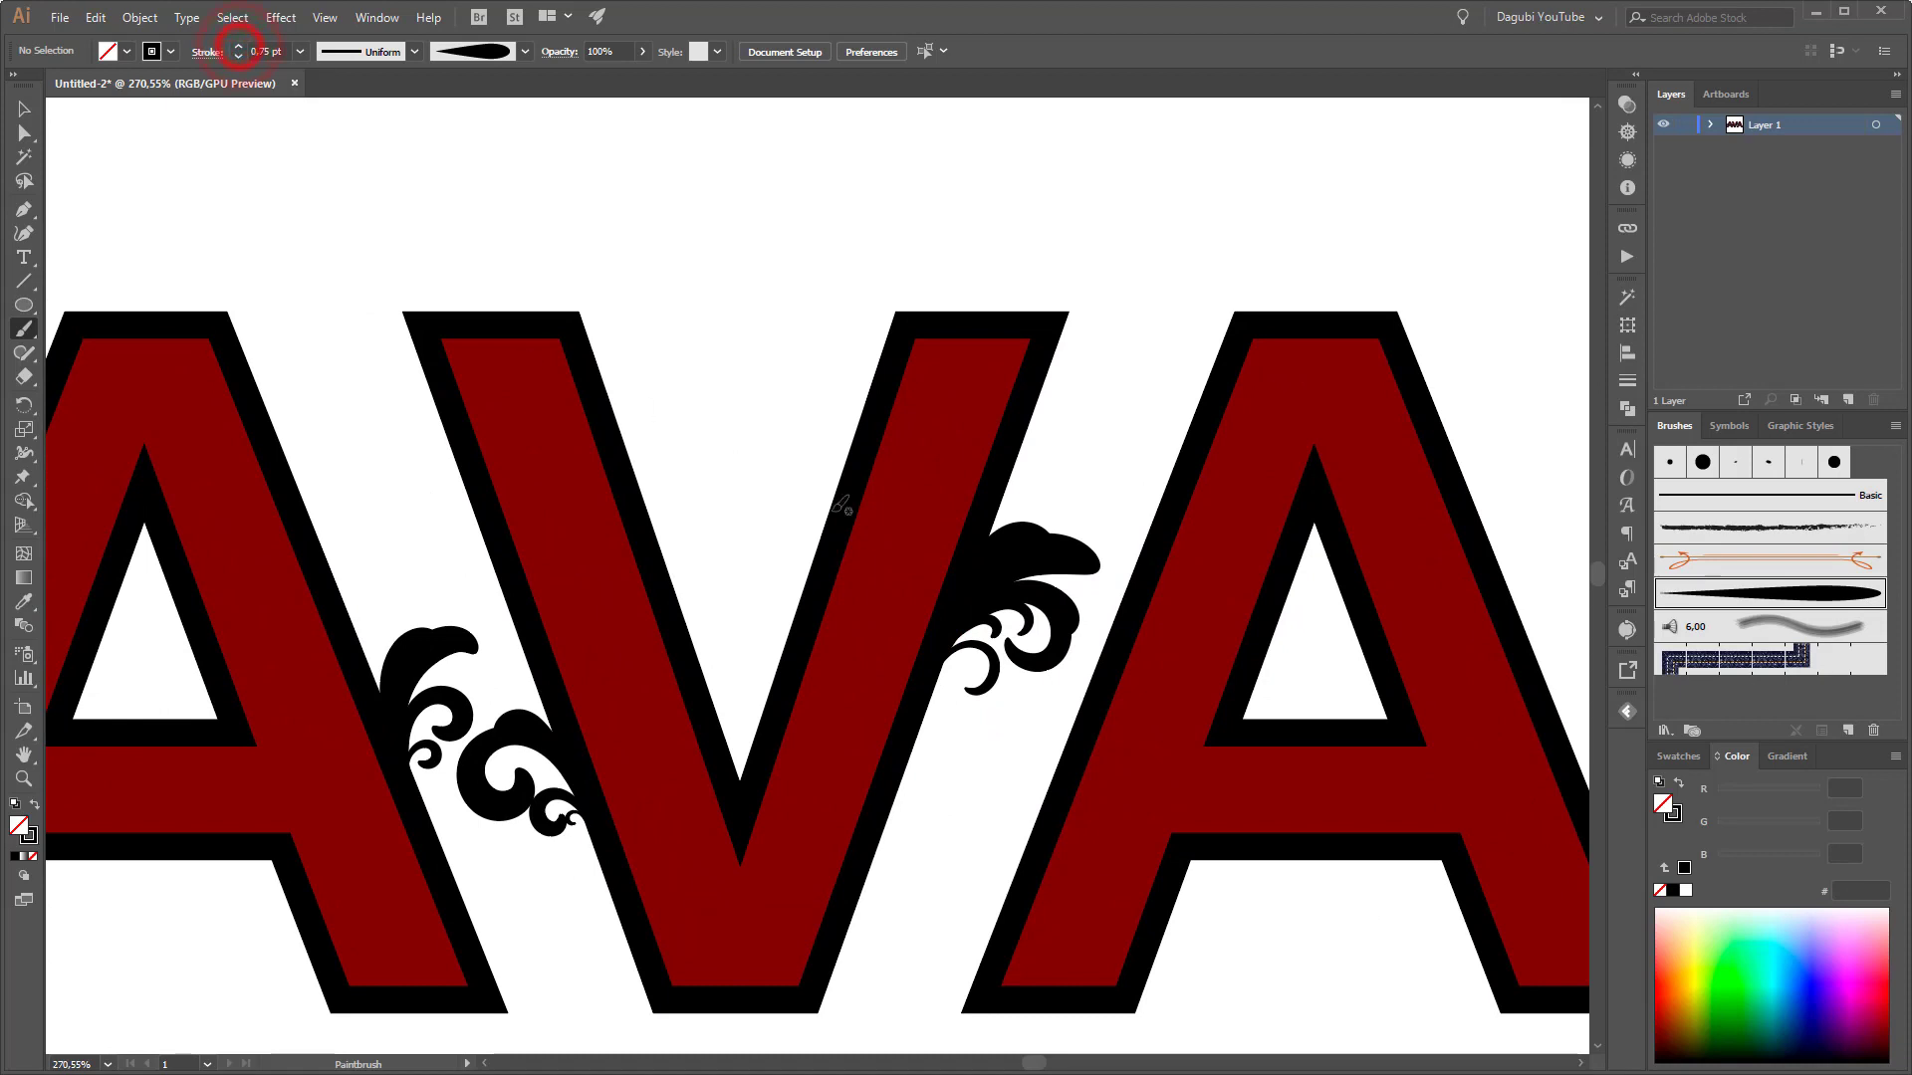
mouse_move(1043, 811)
left_mouse_down()
mouse_move(1048, 719)
mouse_move(1008, 704)
mouse_move(983, 757)
mouse_move(1066, 709)
mouse_move(1031, 690)
mouse_move(1019, 702)
mouse_move(1209, 863)
left_mouse_up()
key("ctrl+space")
left_click_drag(1072, 679, 1071, 687)
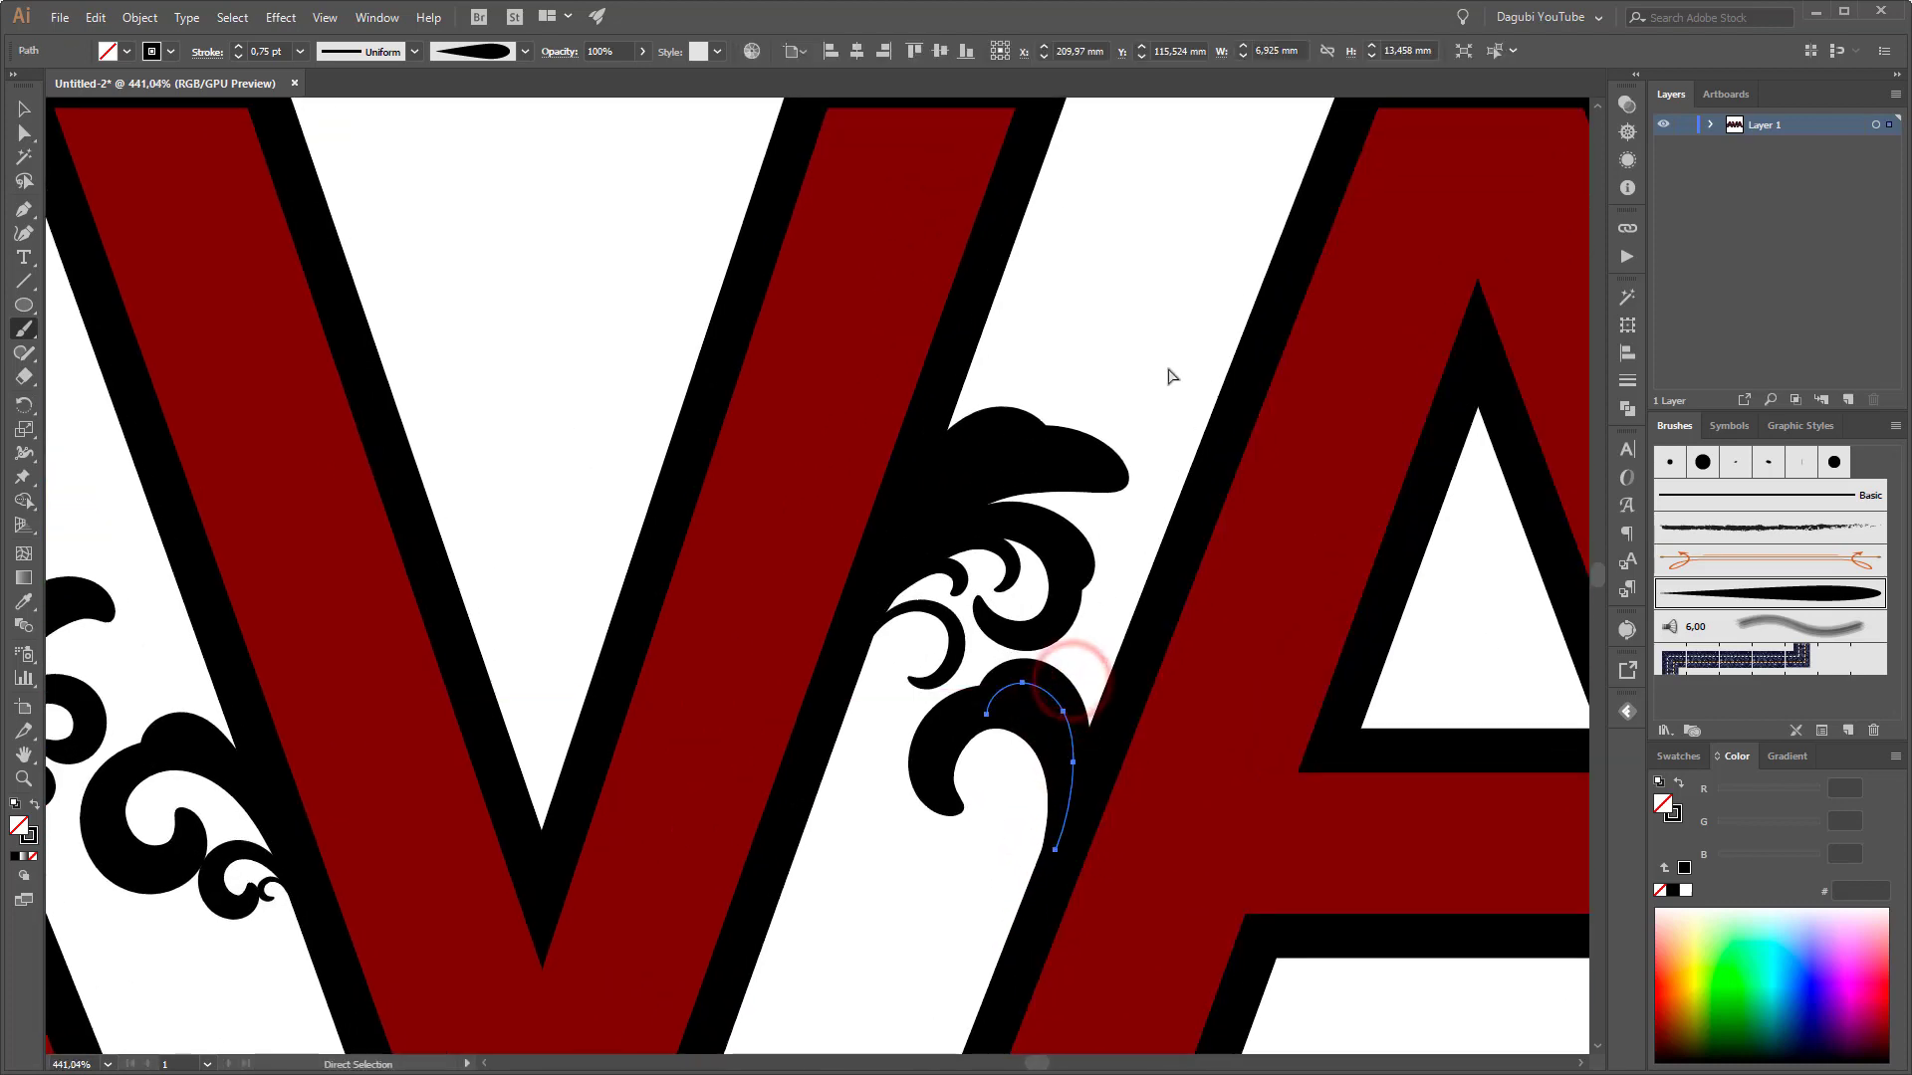
key("ctrl+shift+a")
Paint thin pointed strokes above the curl on the last A's left leg and small curls inside it, using 0.5 pt and 0.25 pt weights
key("space")
left_click_drag(1081, 811, 1077, 734)
left_click(238, 57)
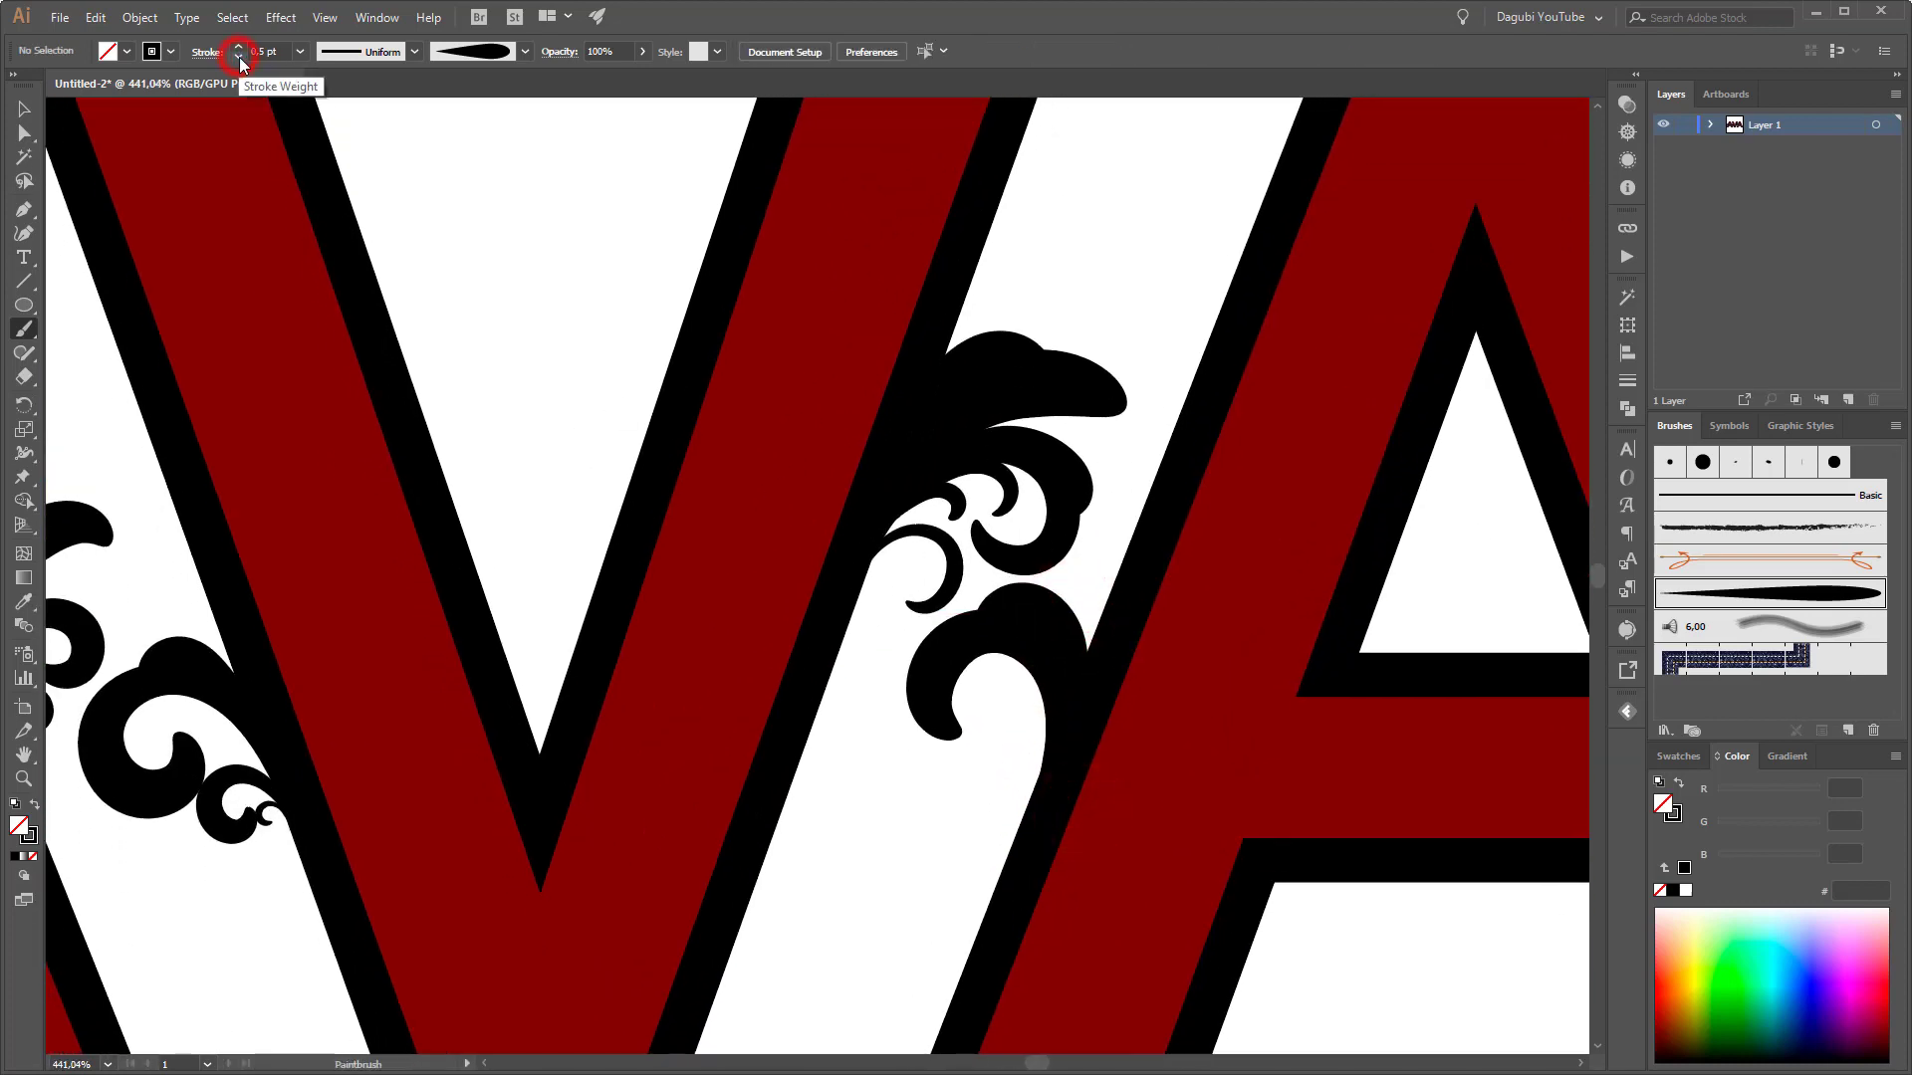
left_click_drag(1076, 689, 1093, 565)
left_click_drag(1092, 645, 1102, 532)
mouse_move(1032, 811)
left_mouse_down()
mouse_move(1038, 759)
mouse_move(985, 739)
mouse_move(998, 769)
mouse_move(1031, 703)
mouse_move(988, 689)
mouse_move(980, 745)
mouse_move(1044, 745)
mouse_move(1014, 661)
mouse_move(982, 684)
left_mouse_up()
Paint a large 1 pt curl outward from the last A's right leg and a stroke overlapping its upper edge
left_click_drag(1161, 834, 999, 678)
left_click_drag(1145, 648, 1292, 595)
left_click_drag(1351, 560, 1036, 565)
left_click_drag(1139, 491, 1276, 593)
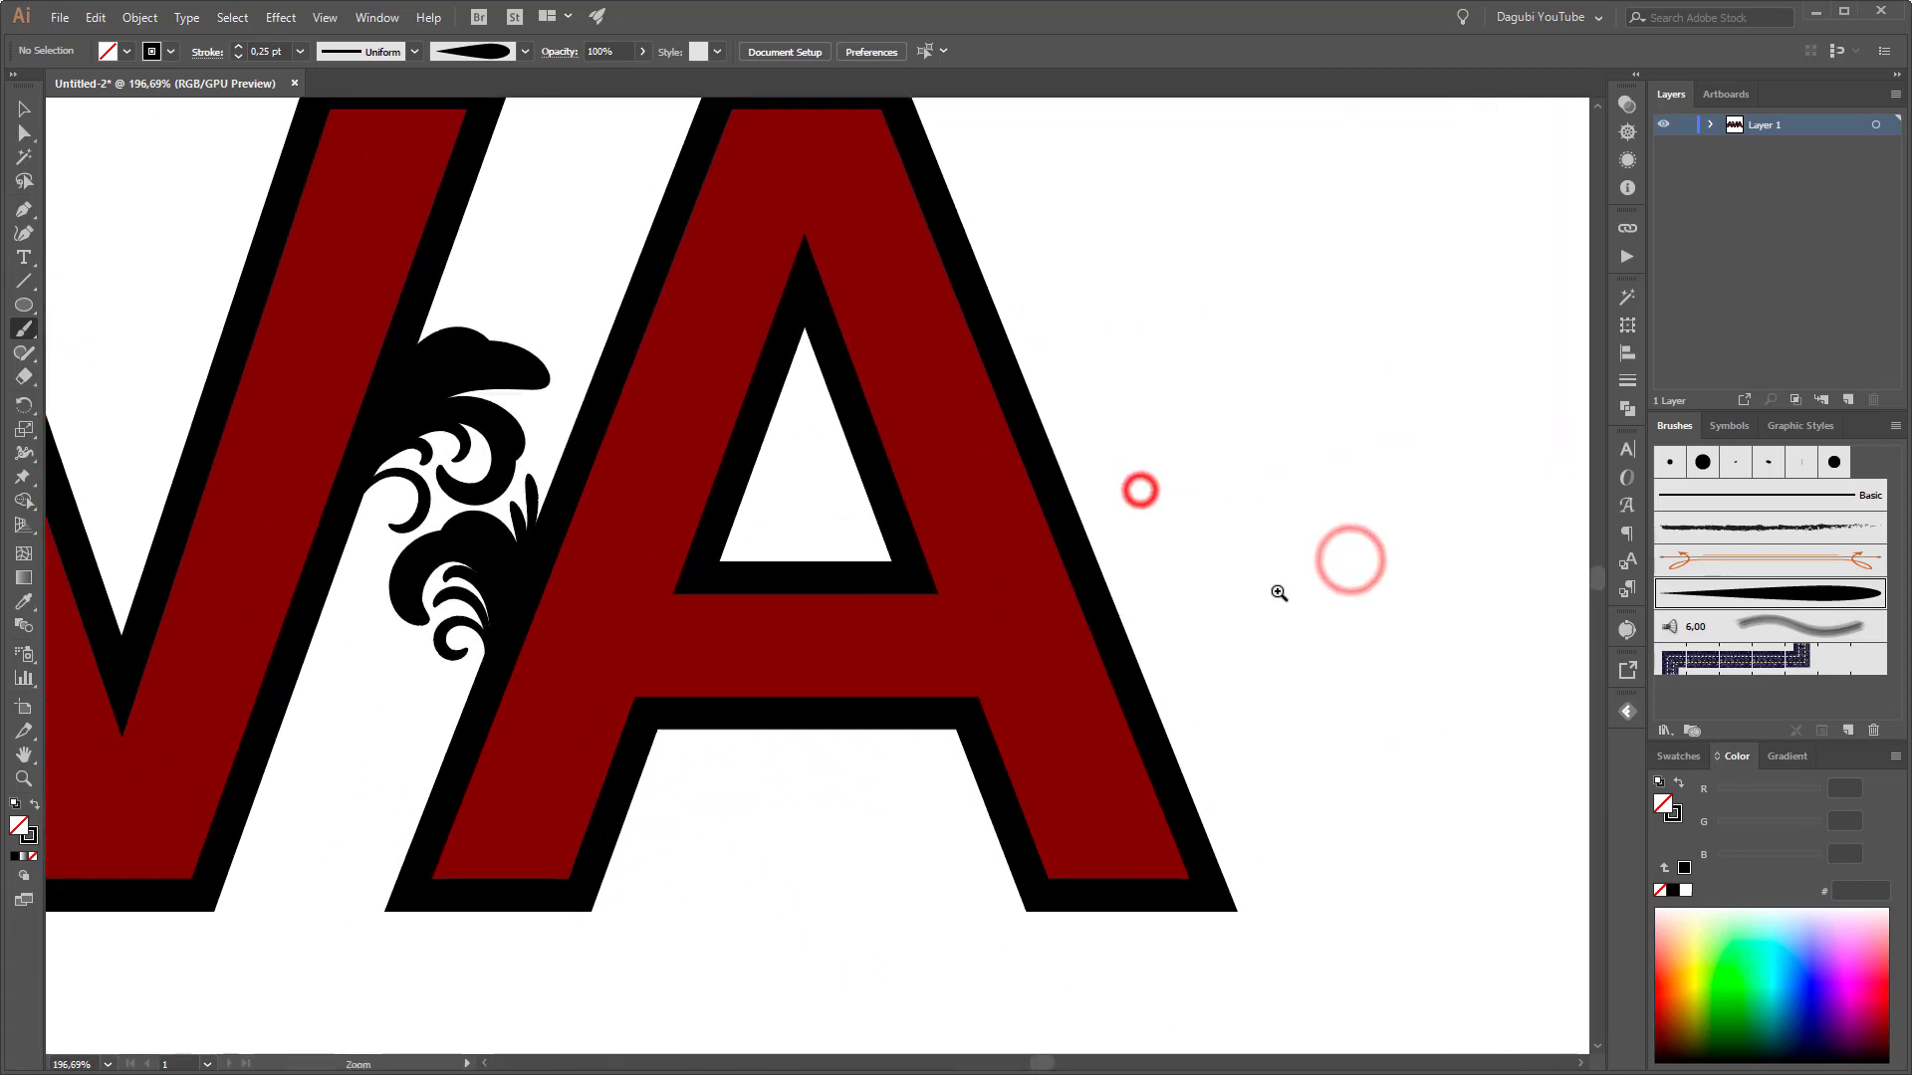
left_click(237, 46)
left_click(237, 46)
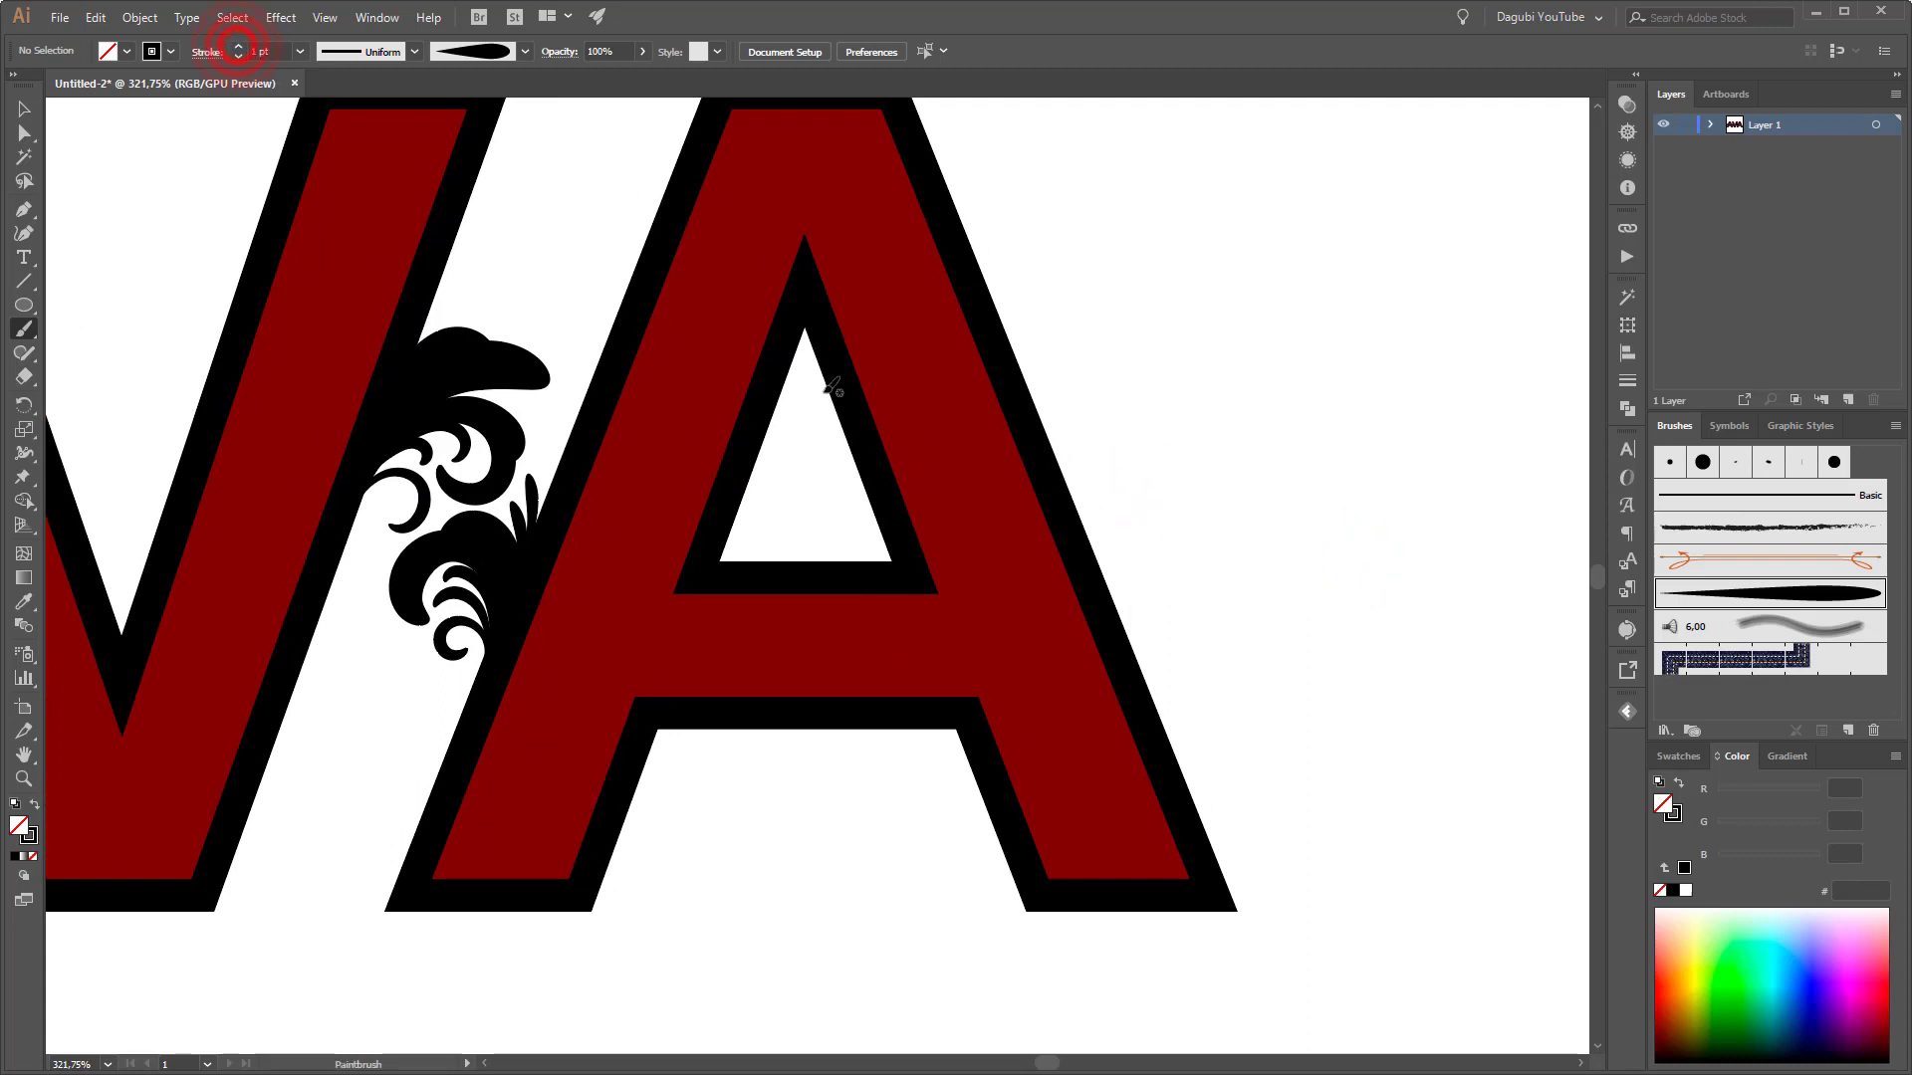
mouse_move(1099, 574)
left_mouse_down()
mouse_move(1081, 453)
mouse_move(1101, 400)
mouse_move(1153, 359)
left_mouse_up()
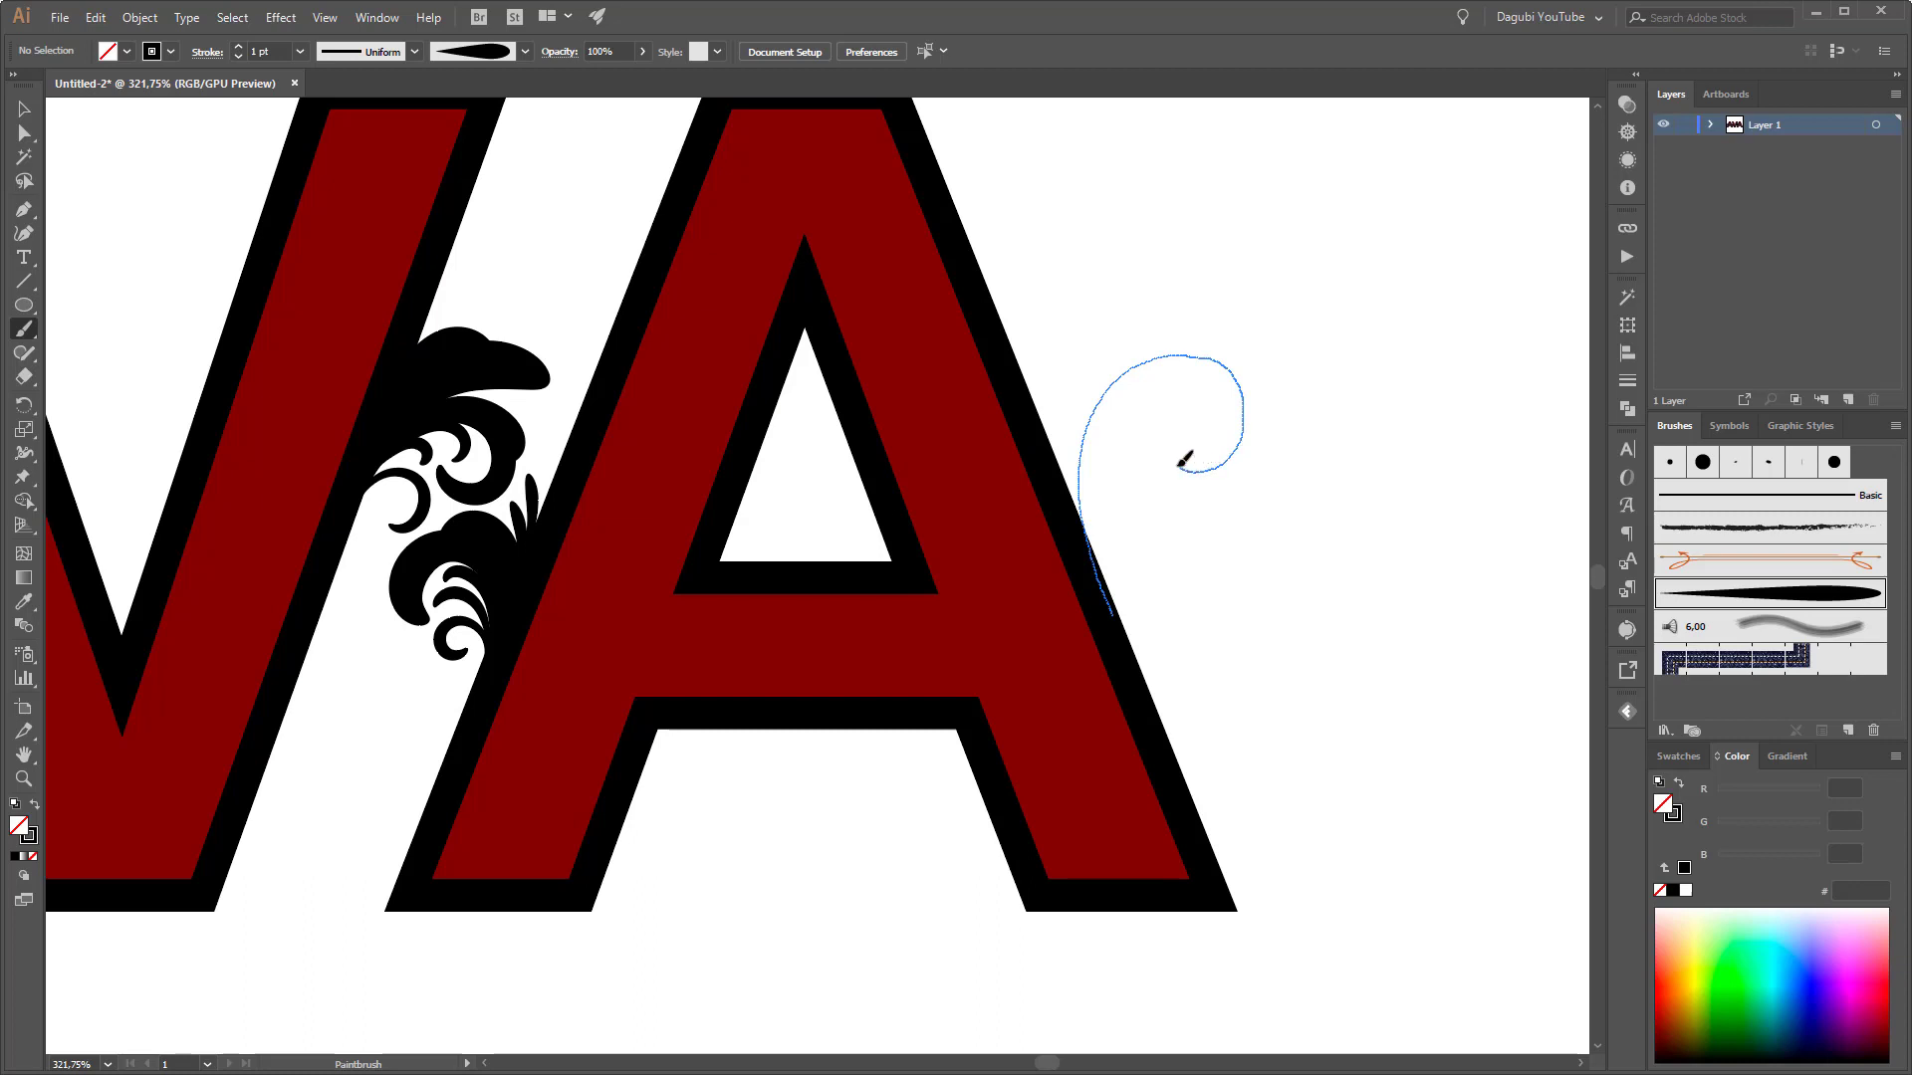
left_click_drag(1183, 459, 1181, 464)
mouse_move(1070, 488)
left_mouse_down()
mouse_move(1091, 386)
mouse_move(1120, 350)
mouse_move(1185, 339)
left_mouse_up()
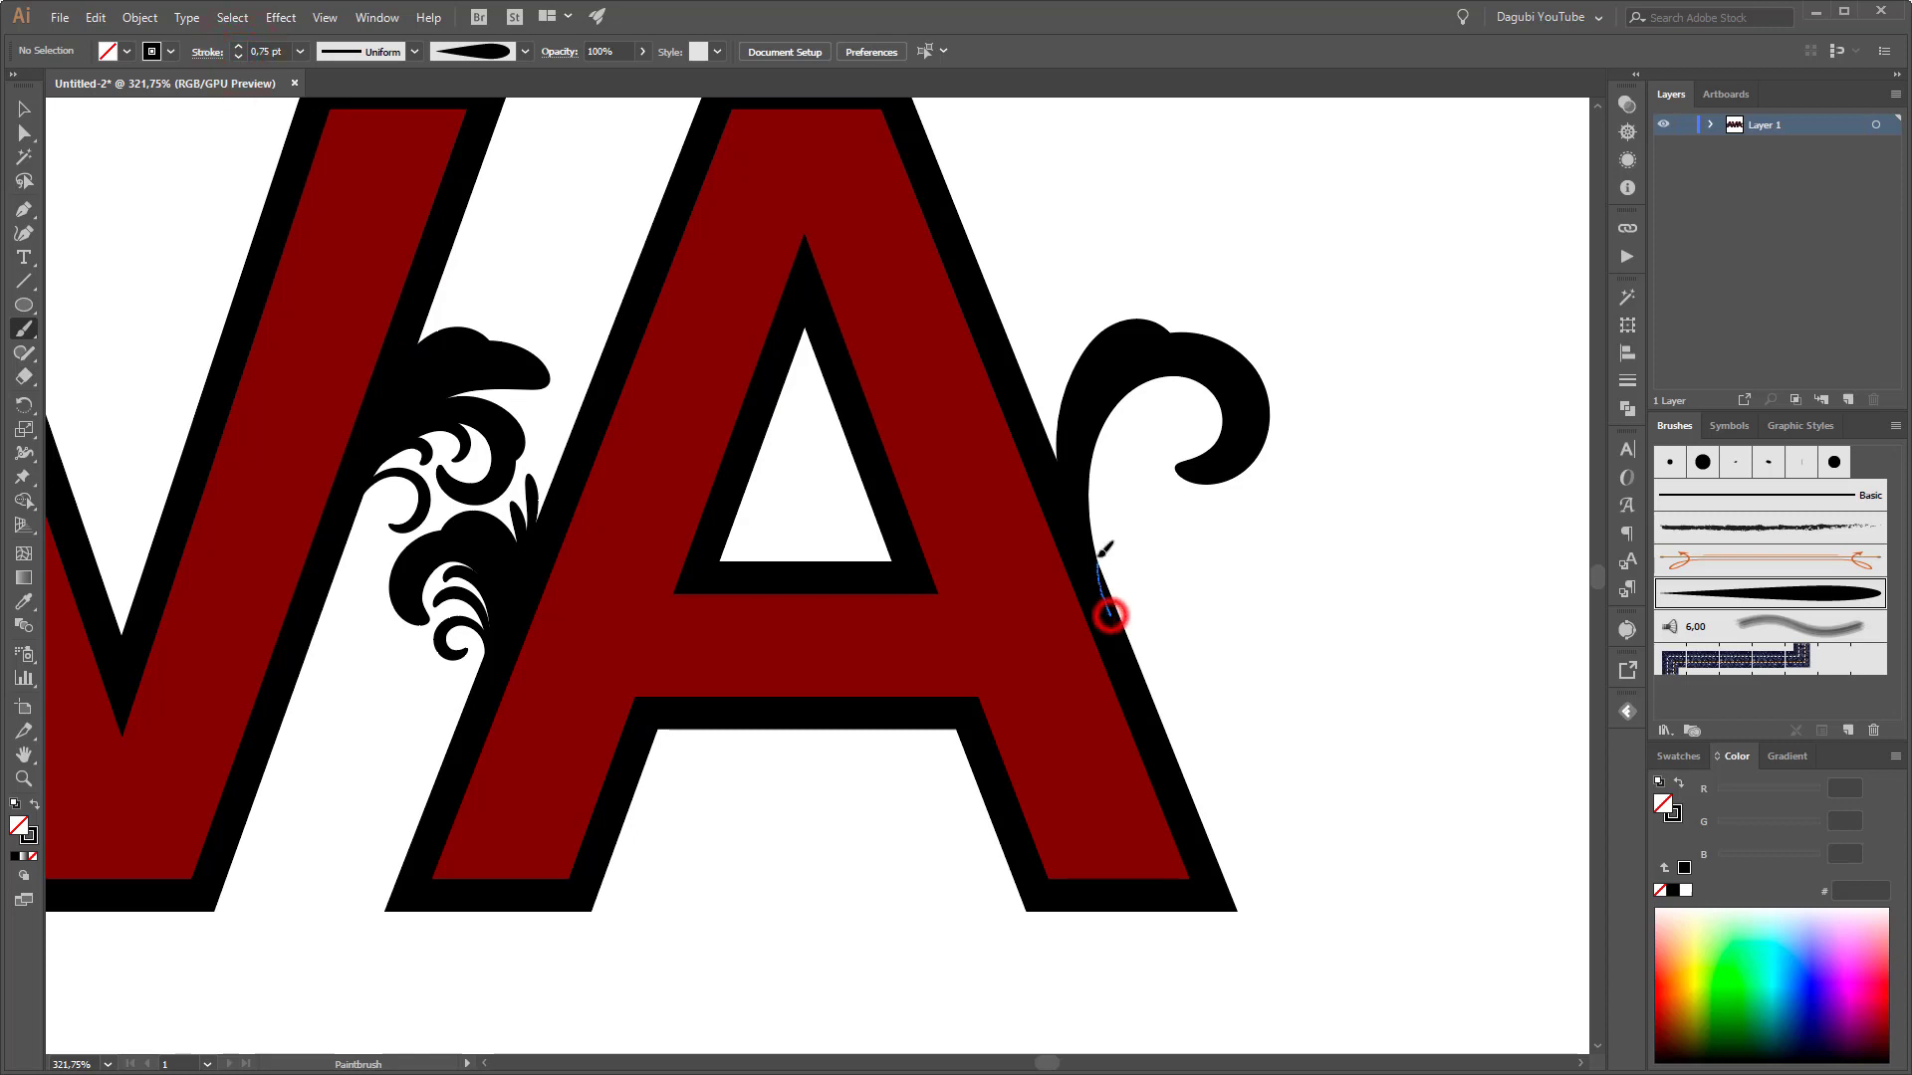
Paint a smaller 0.75 pt curl with additional leaf strokes below the large curl on the last A's right leg
mouse_move(1099, 555)
left_mouse_down()
mouse_move(1157, 490)
mouse_move(1191, 498)
mouse_move(1181, 565)
mouse_move(1218, 530)
mouse_move(1152, 581)
mouse_move(1276, 577)
mouse_move(1103, 657)
left_mouse_up()
left_click(1212, 545, "ctrl")
left_click(1305, 519, "ctrl")
mouse_move(942, 737)
left_mouse_down()
mouse_move(937, 628)
mouse_move(967, 602)
mouse_move(1000, 623)
mouse_move(909, 636)
mouse_move(931, 568)
mouse_move(995, 514)
left_mouse_up()
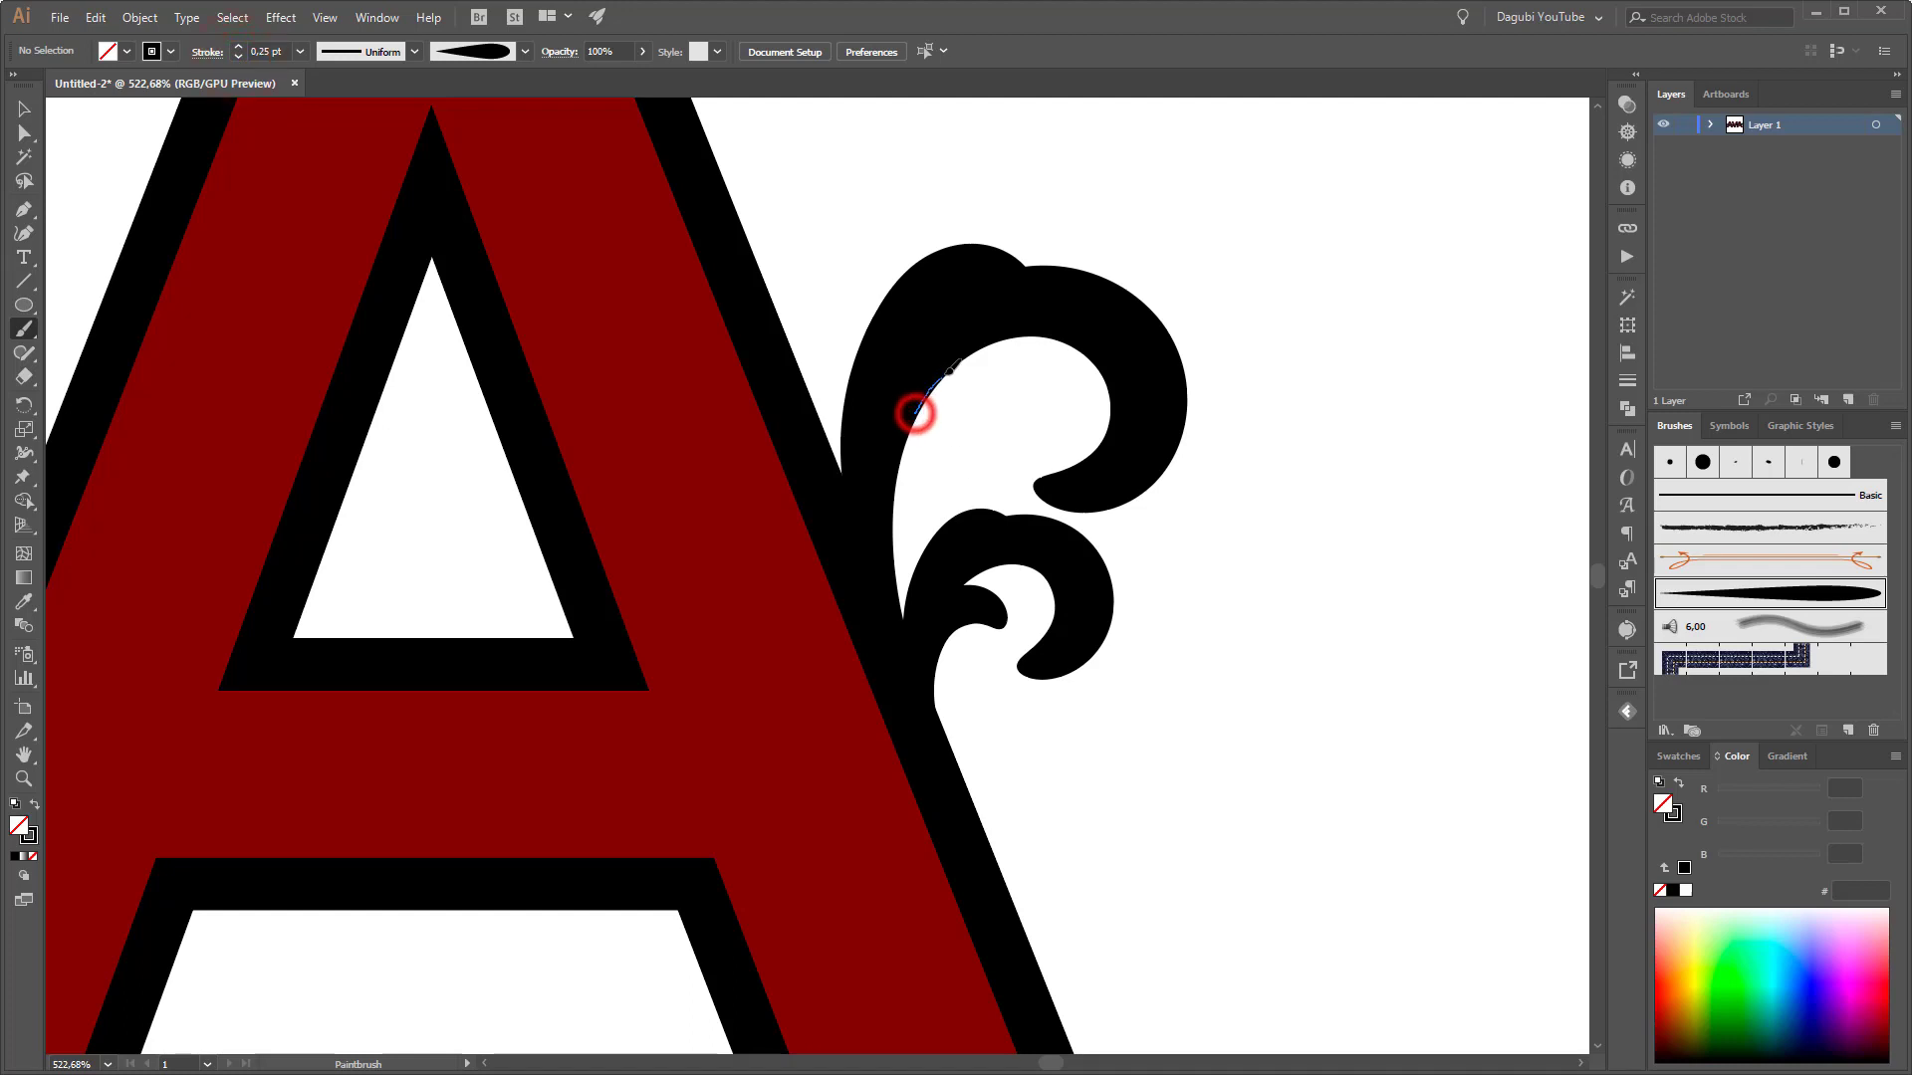
Paint a 0.25 pt curl inside the large curl and two thin 0.25 pt blades between it and the last A's right leg
mouse_move(916, 413)
left_mouse_down()
mouse_move(998, 350)
mouse_move(1038, 391)
mouse_move(975, 404)
left_mouse_up()
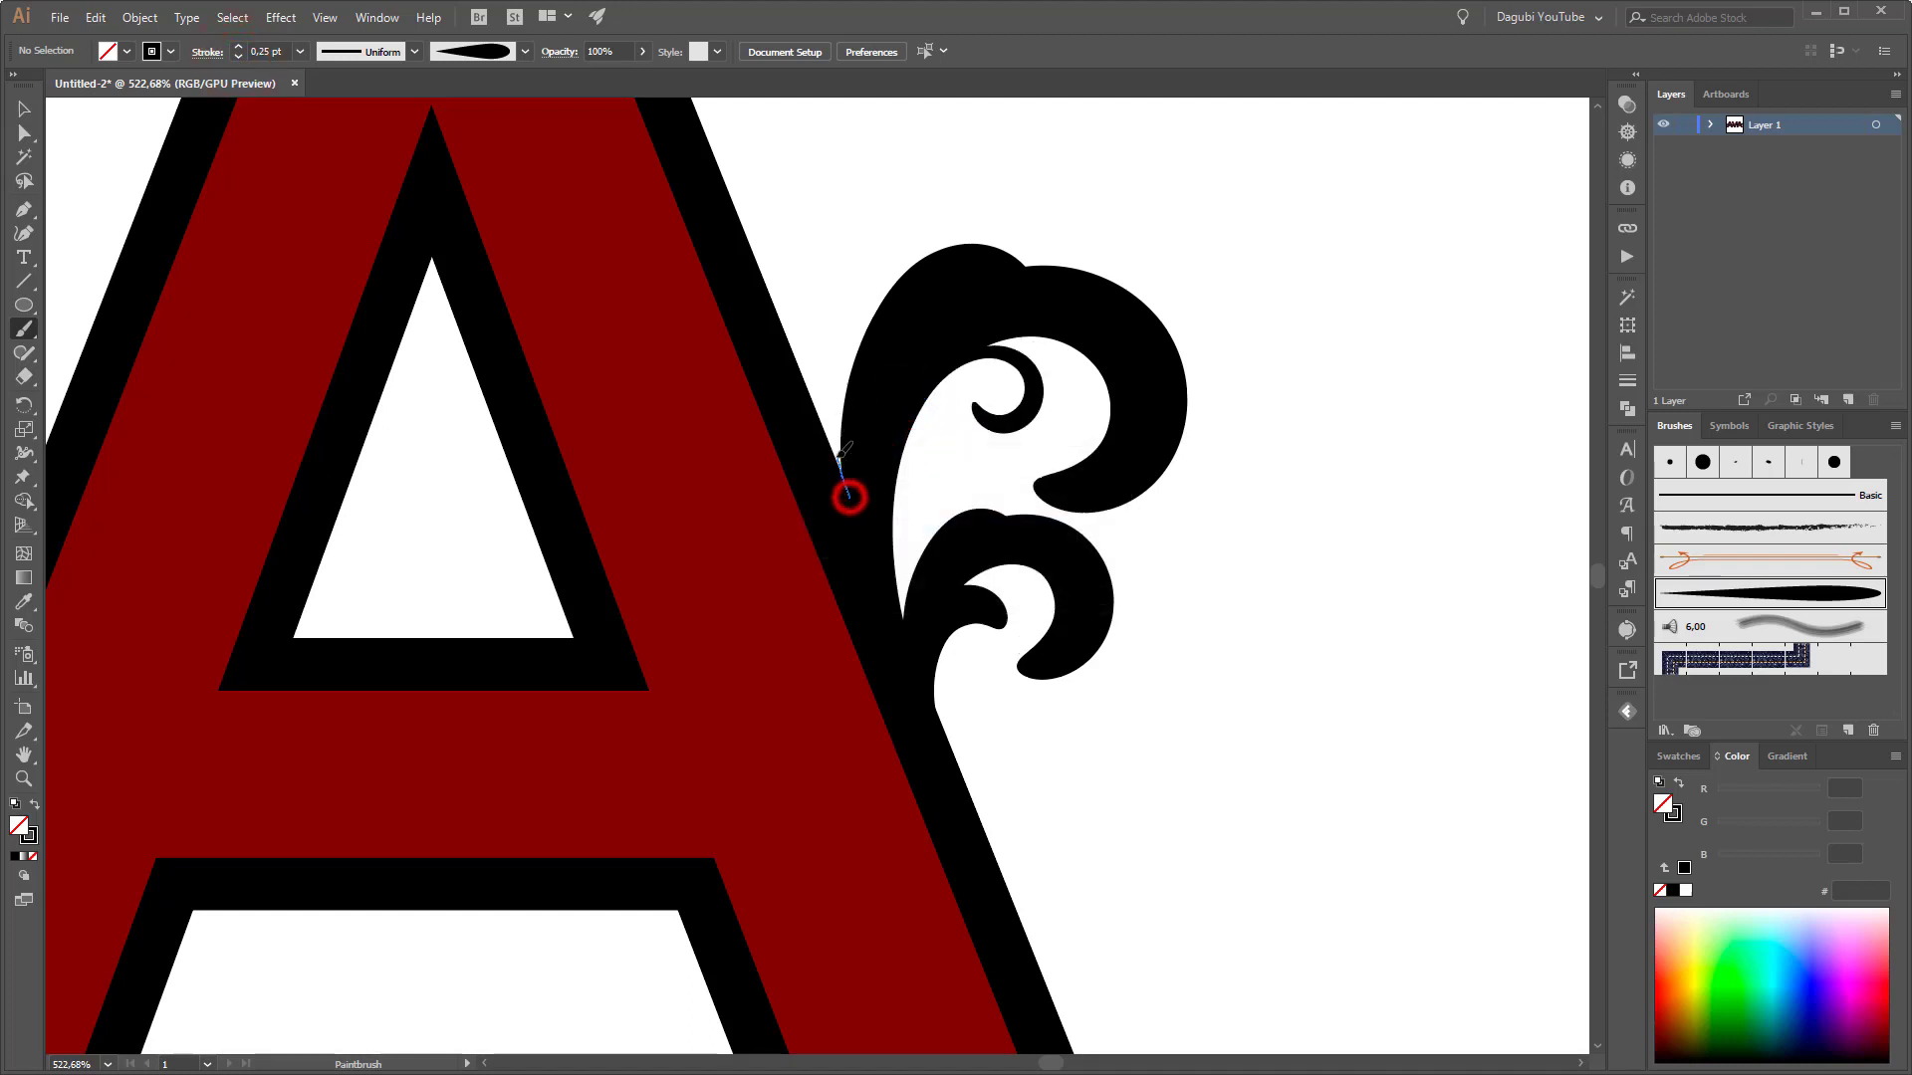
mouse_move(849, 496)
left_mouse_down()
mouse_move(837, 349)
mouse_move(885, 237)
mouse_move(872, 250)
left_mouse_up()
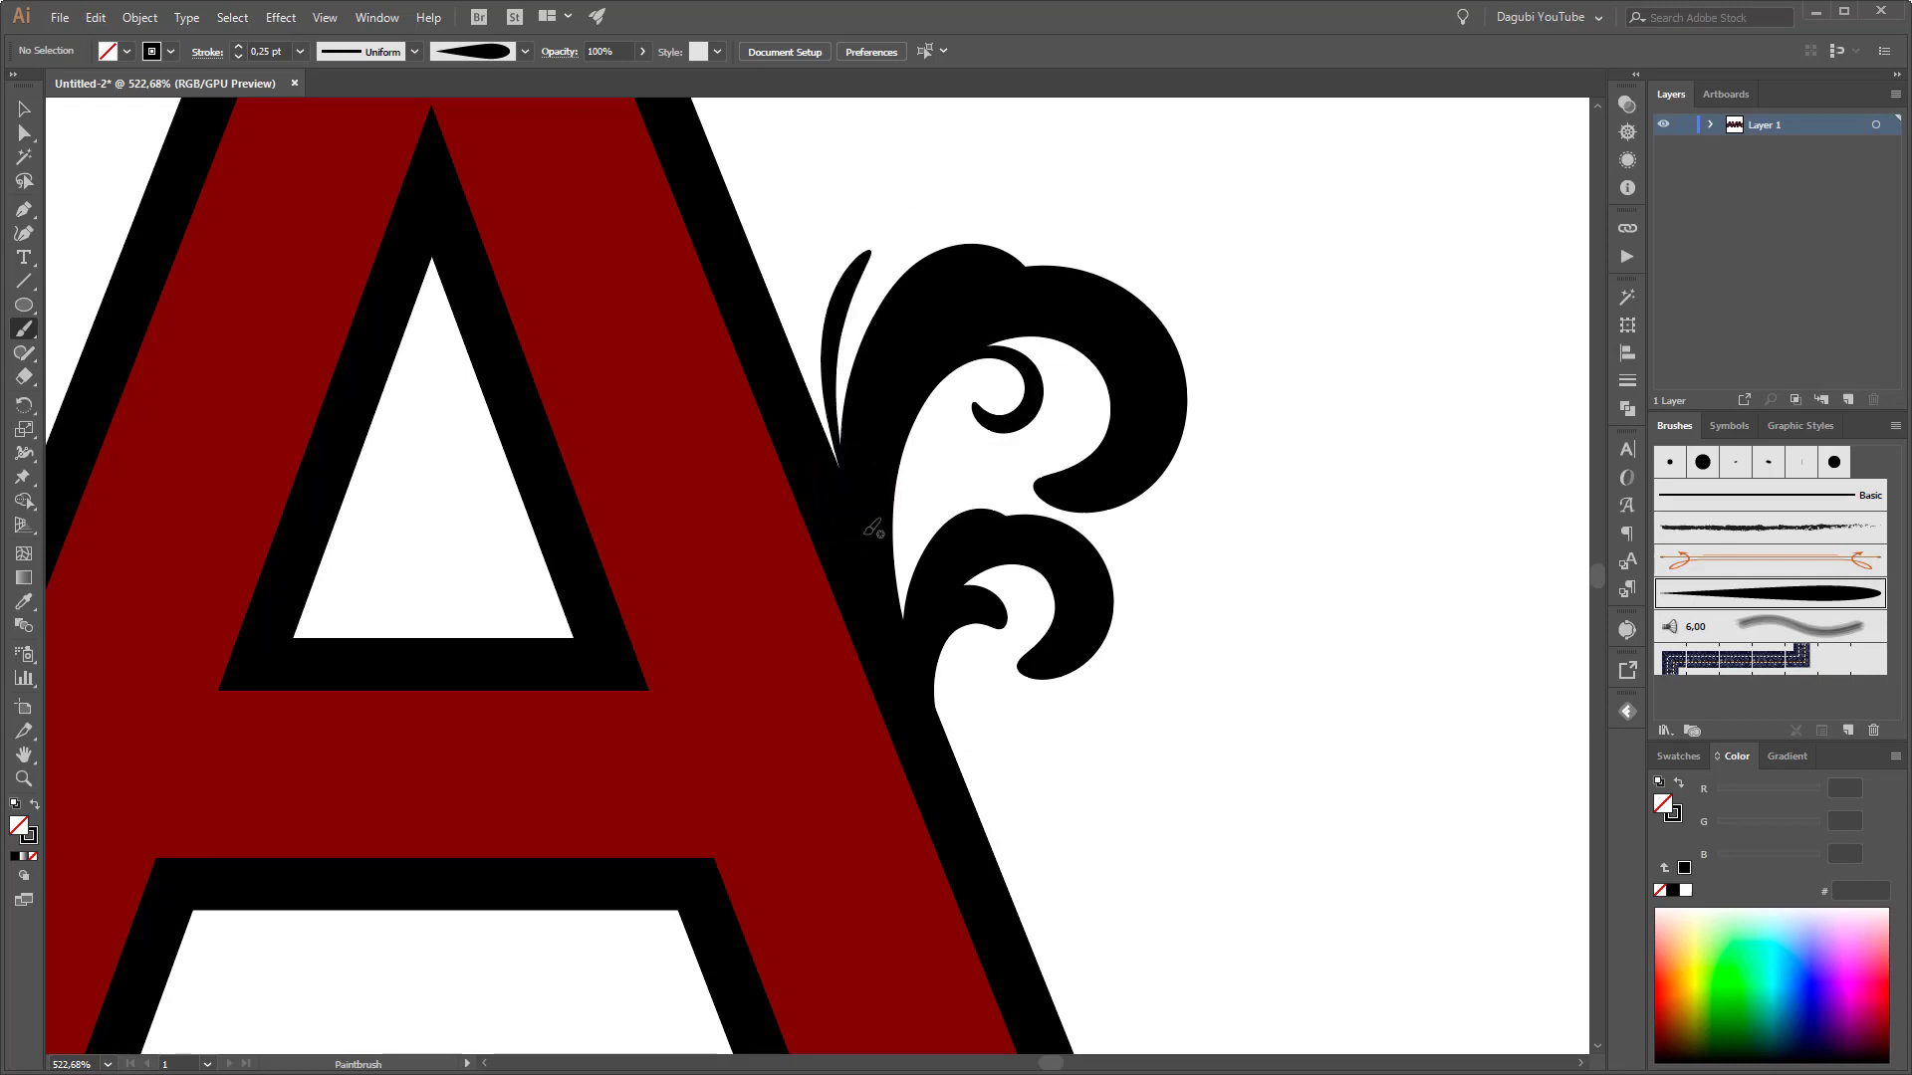
mouse_move(845, 475)
left_mouse_down()
mouse_move(802, 317)
mouse_move(809, 257)
left_mouse_up()
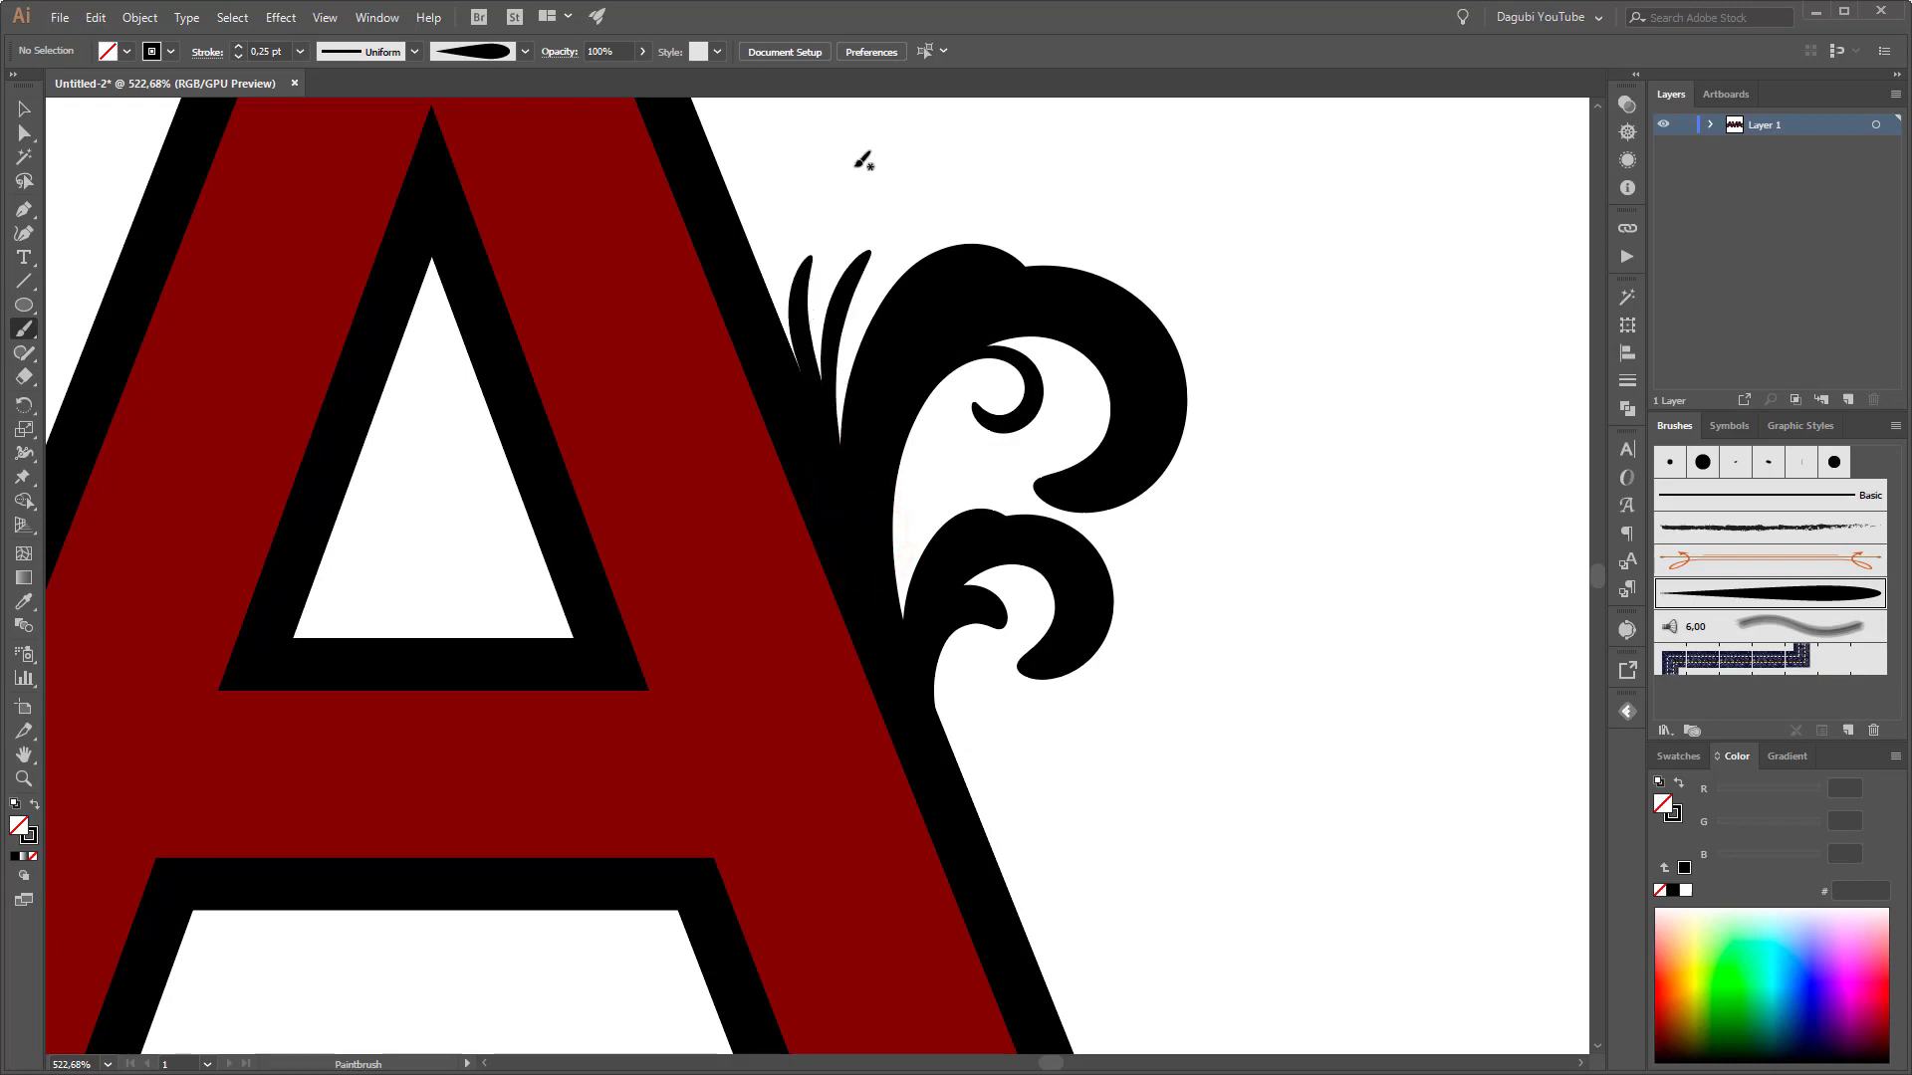
Thicken the inner pointed blade beside the large curl on the last A's right leg to 0.4 pt
left_click(851, 291, "ctrl")
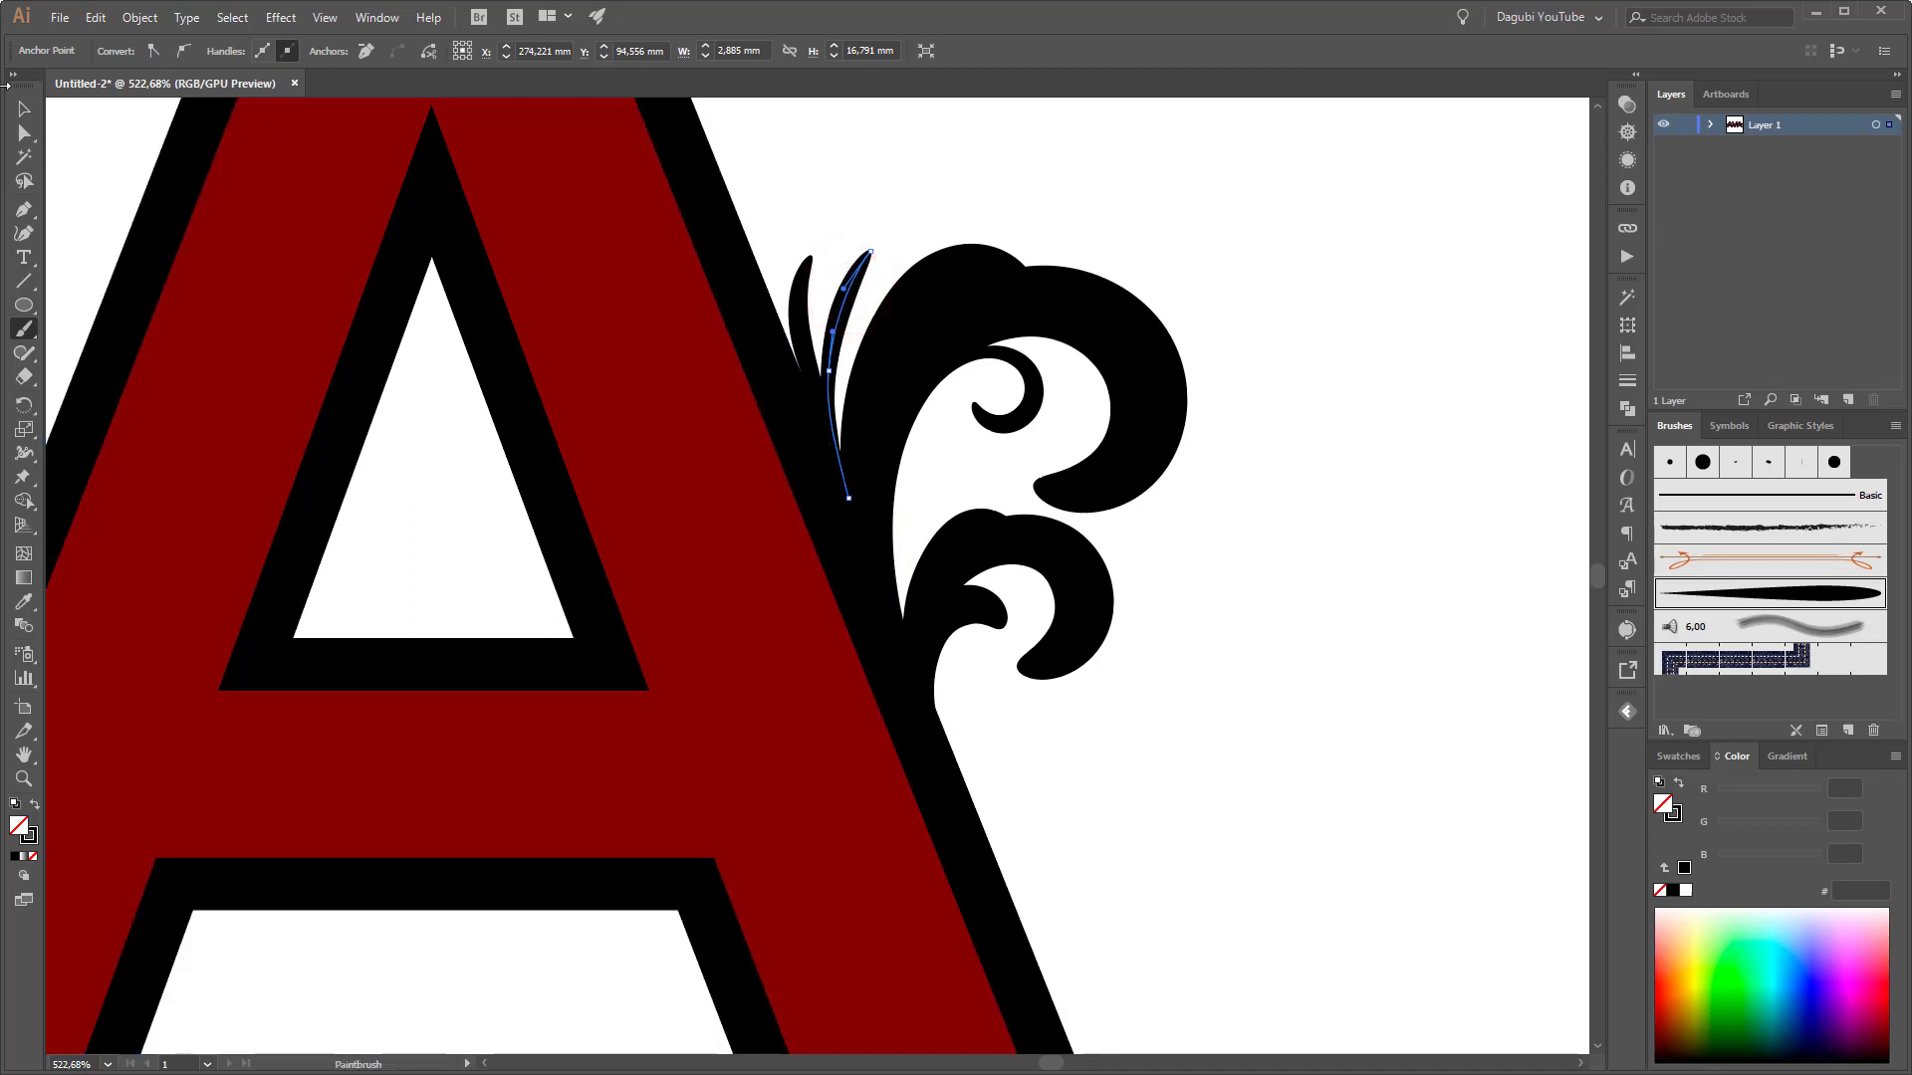
left_click(24, 109)
left_click(856, 300)
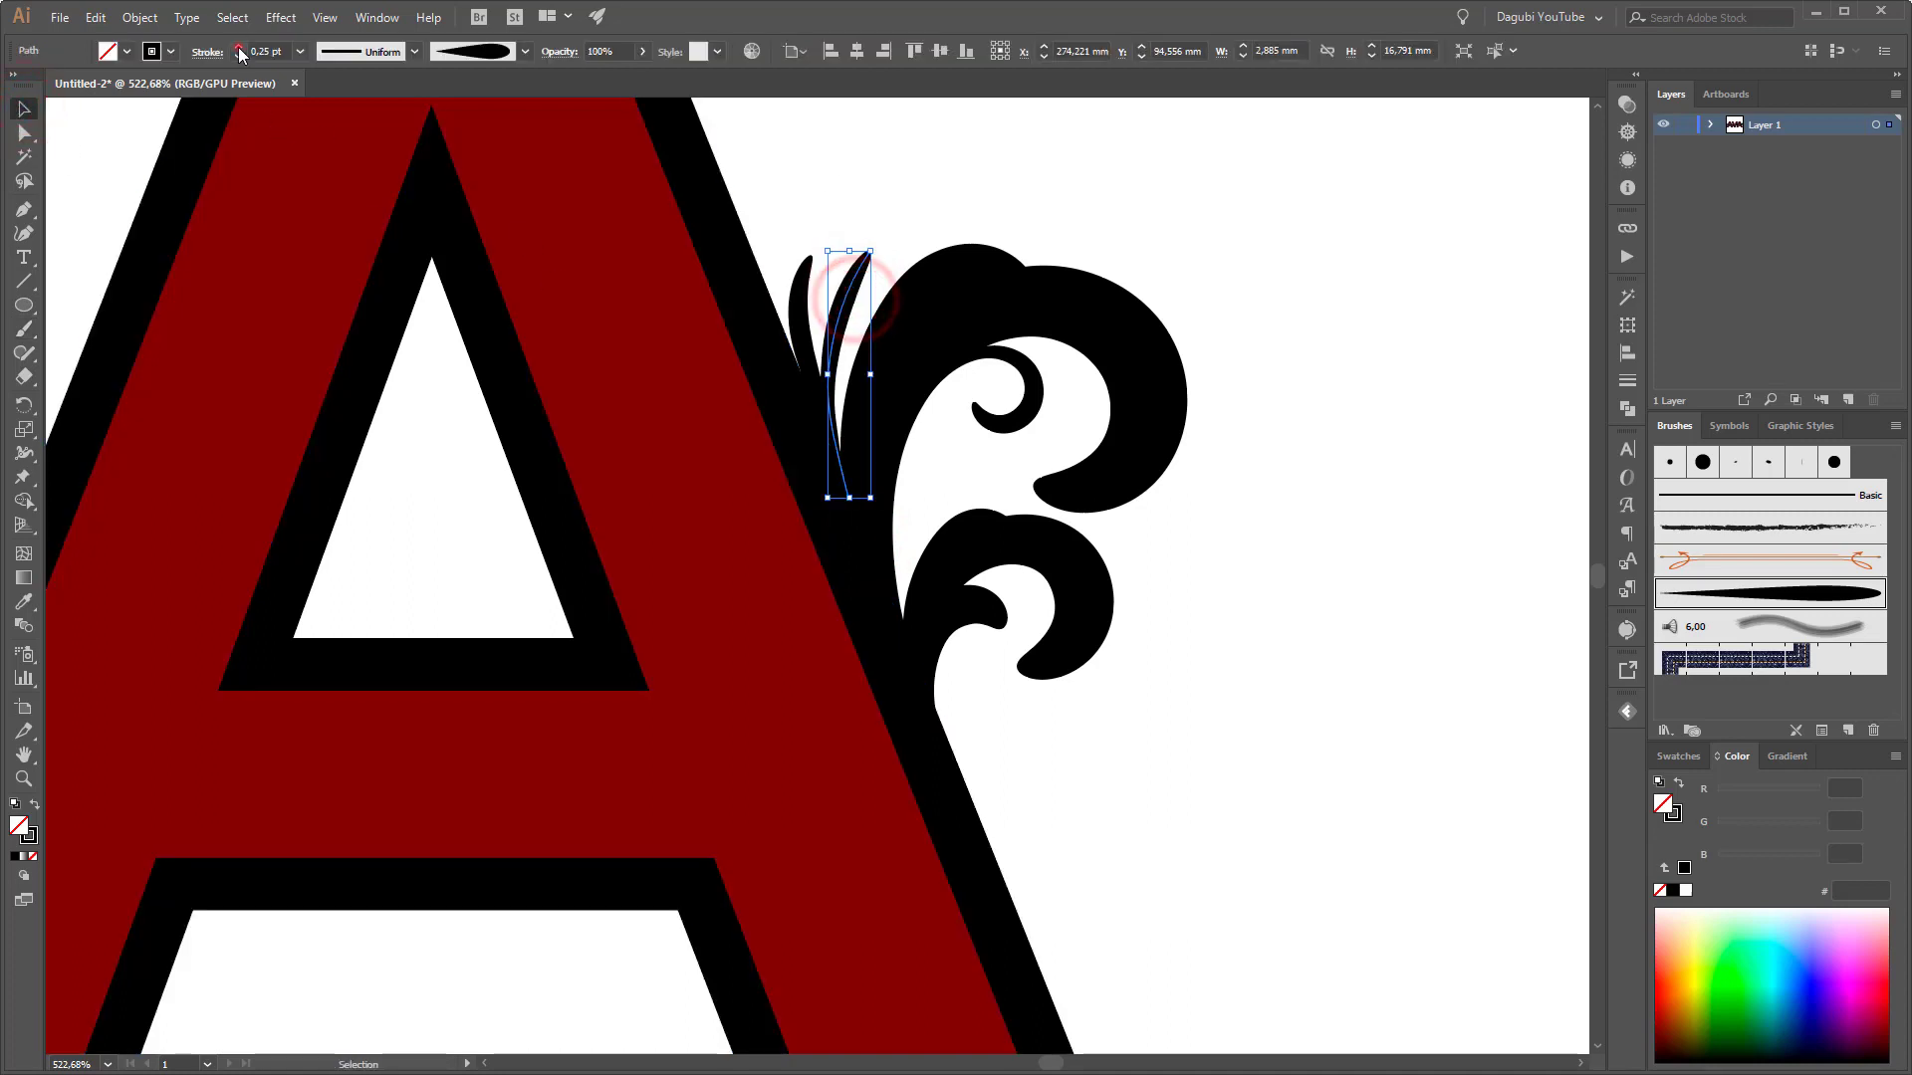
left_click(239, 47)
left_click(239, 47)
left_click(1413, 431)
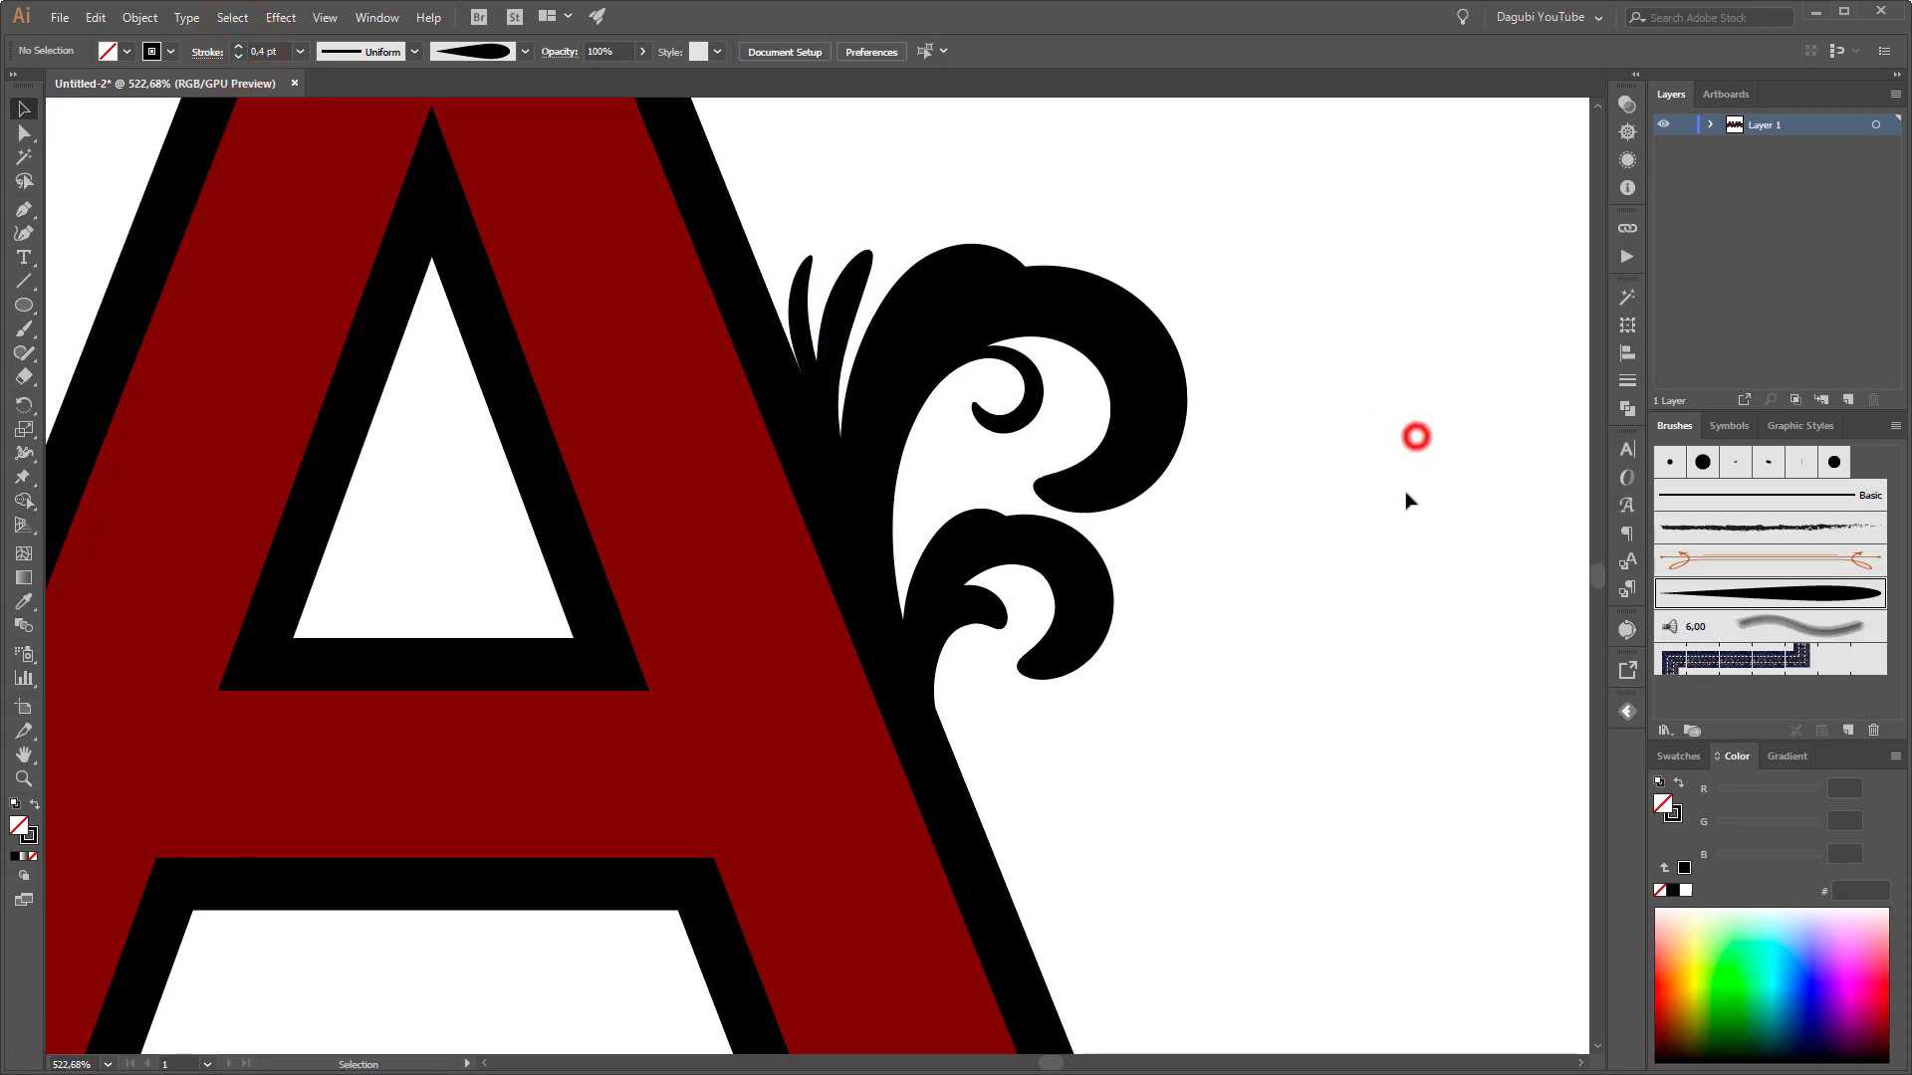
Paint a large curl arching outward above the swirls on the first A's left leg and set its stroke weight to 0.8 pt
scroll(1340, 713, "down", 5)
scroll(813, 524, "down", 3)
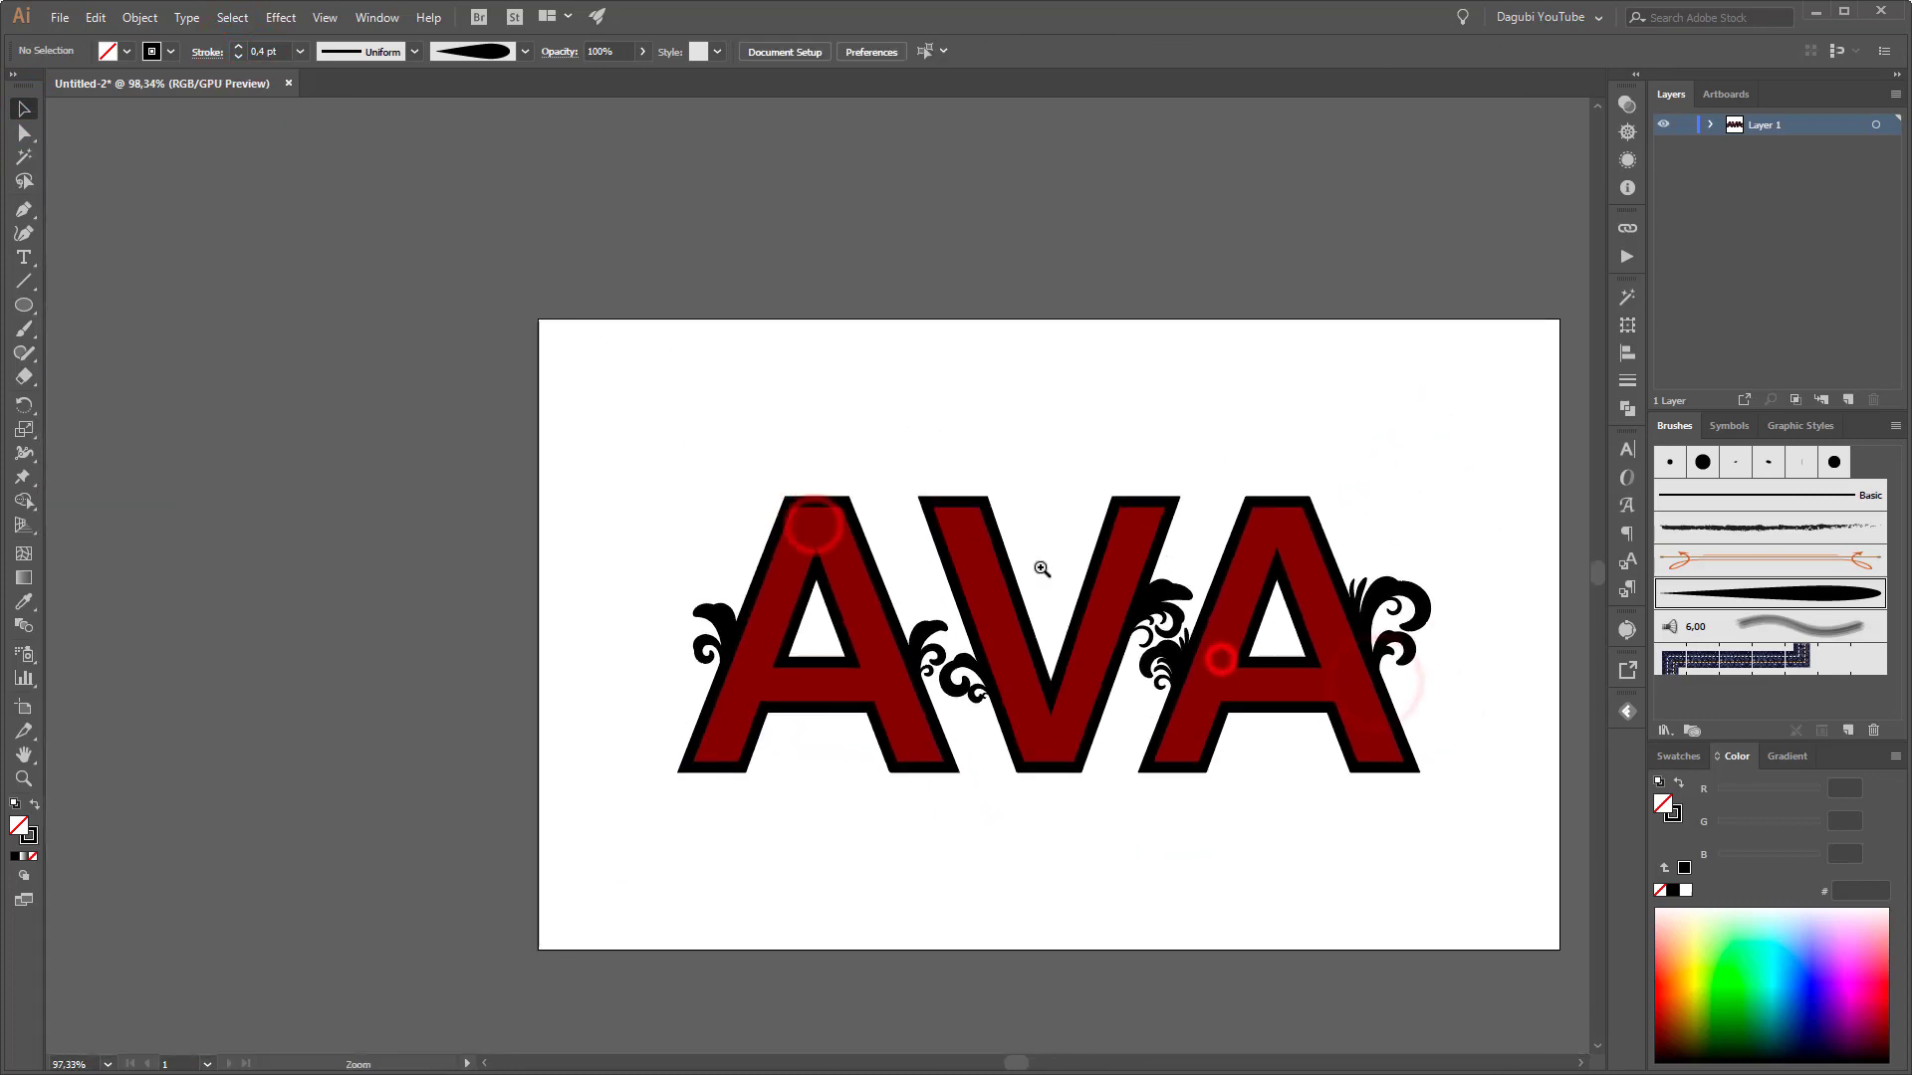
scroll(896, 597, "up", 5)
scroll(632, 543, "up", 2)
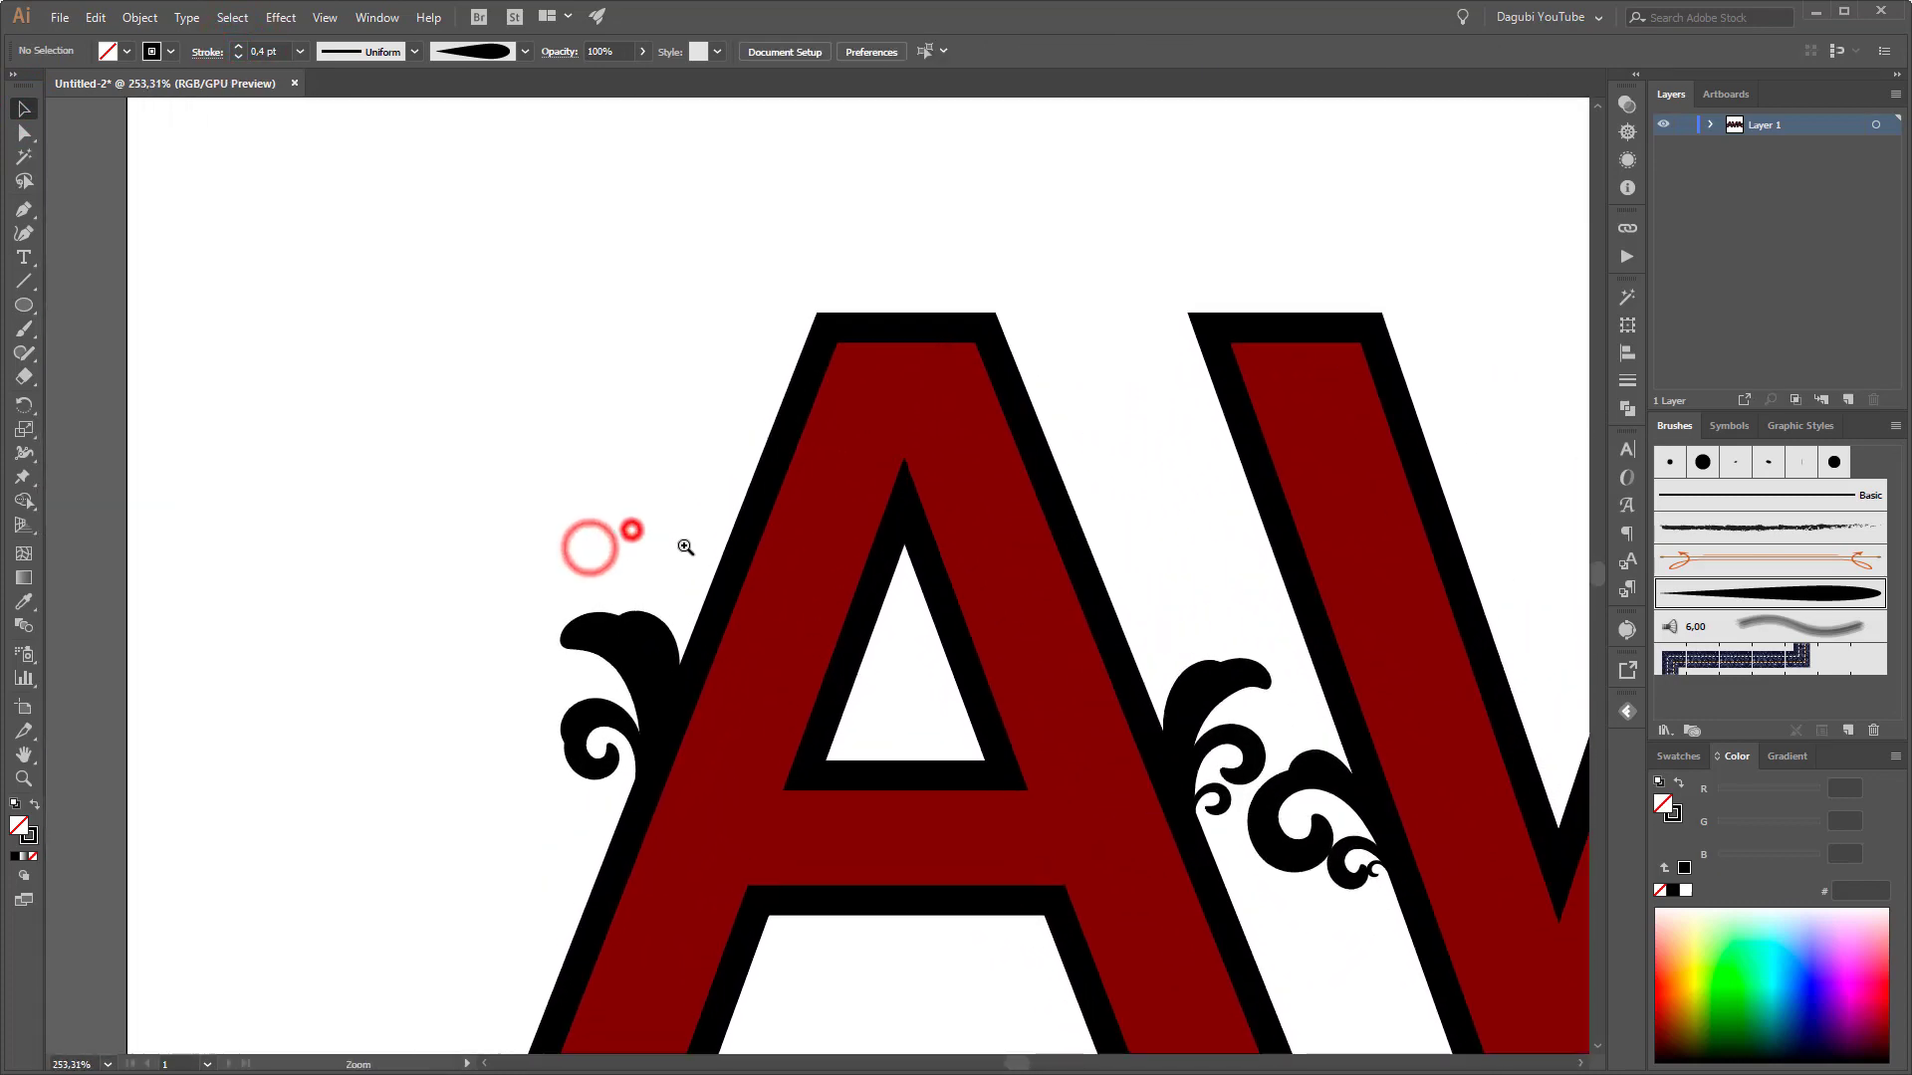
left_click(29, 329)
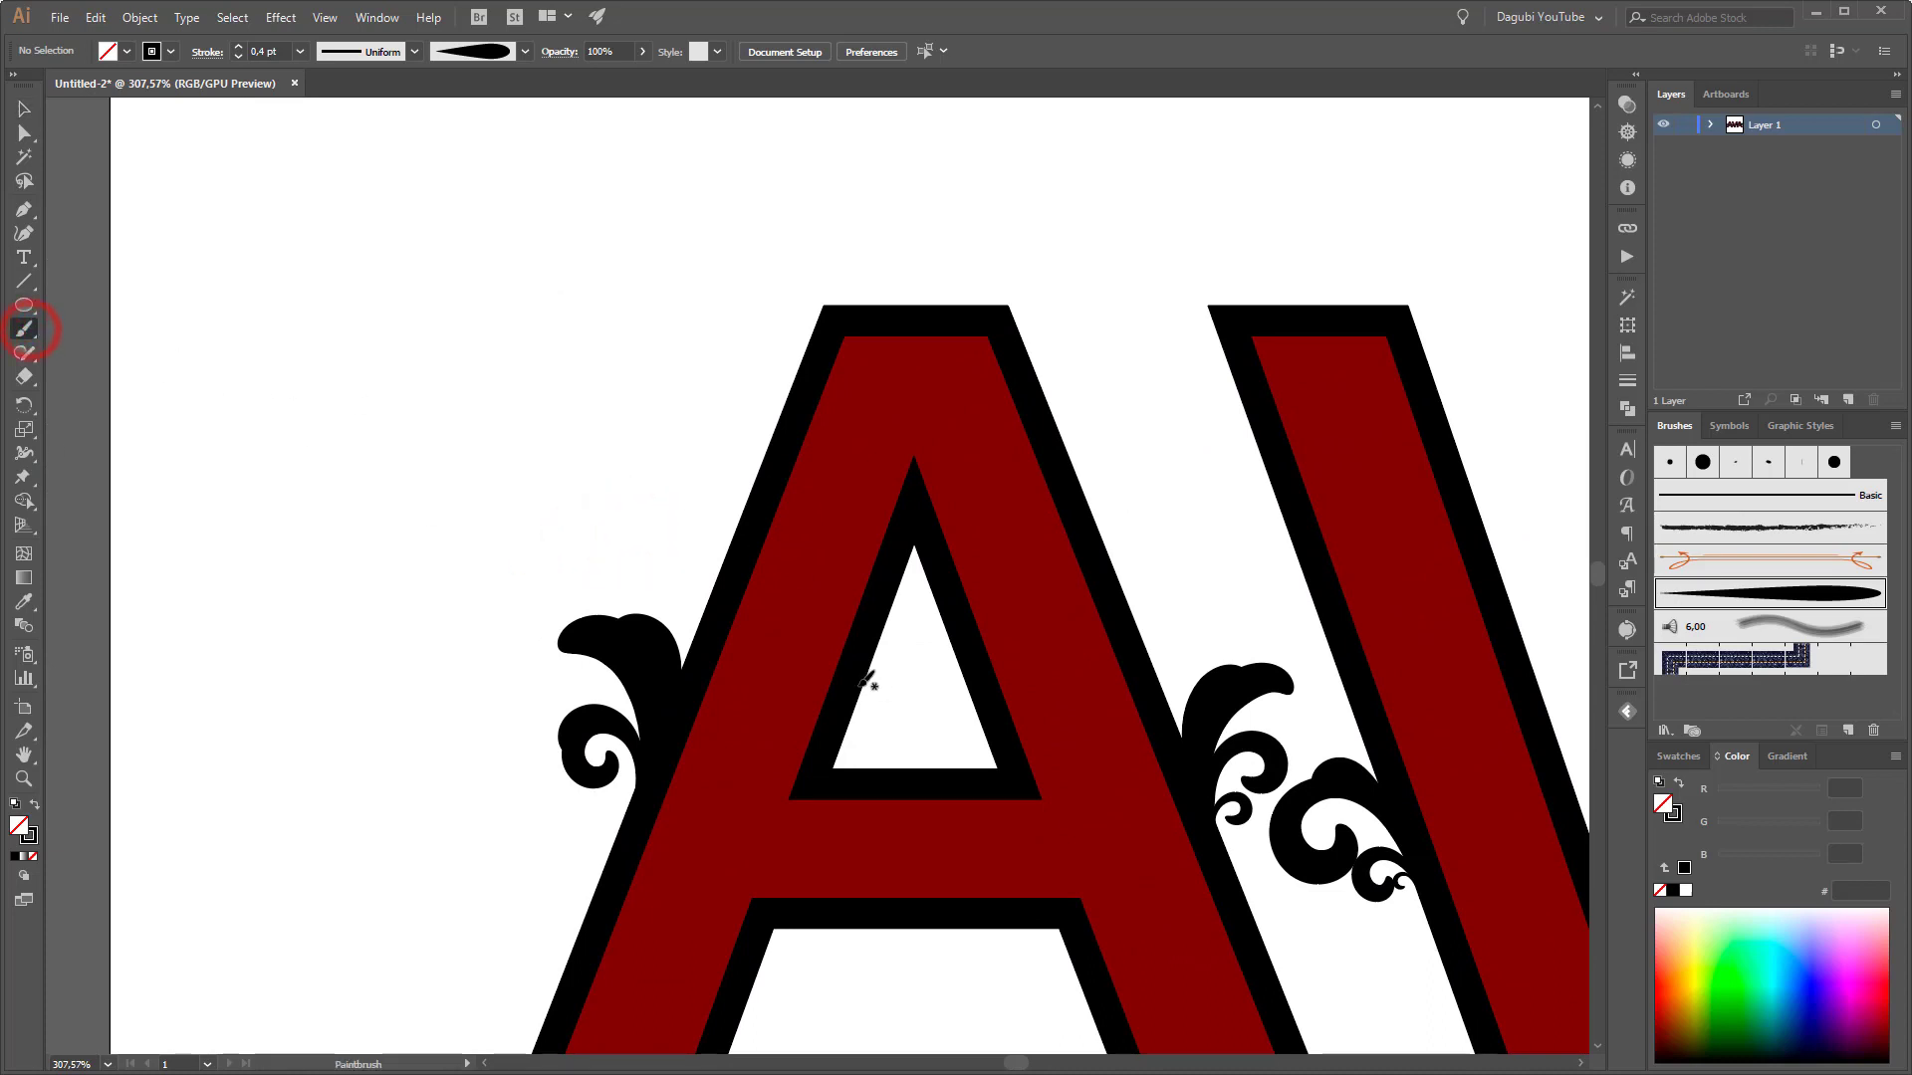
left_click_drag(1267, 802, 1262, 789)
left_click(1199, 568)
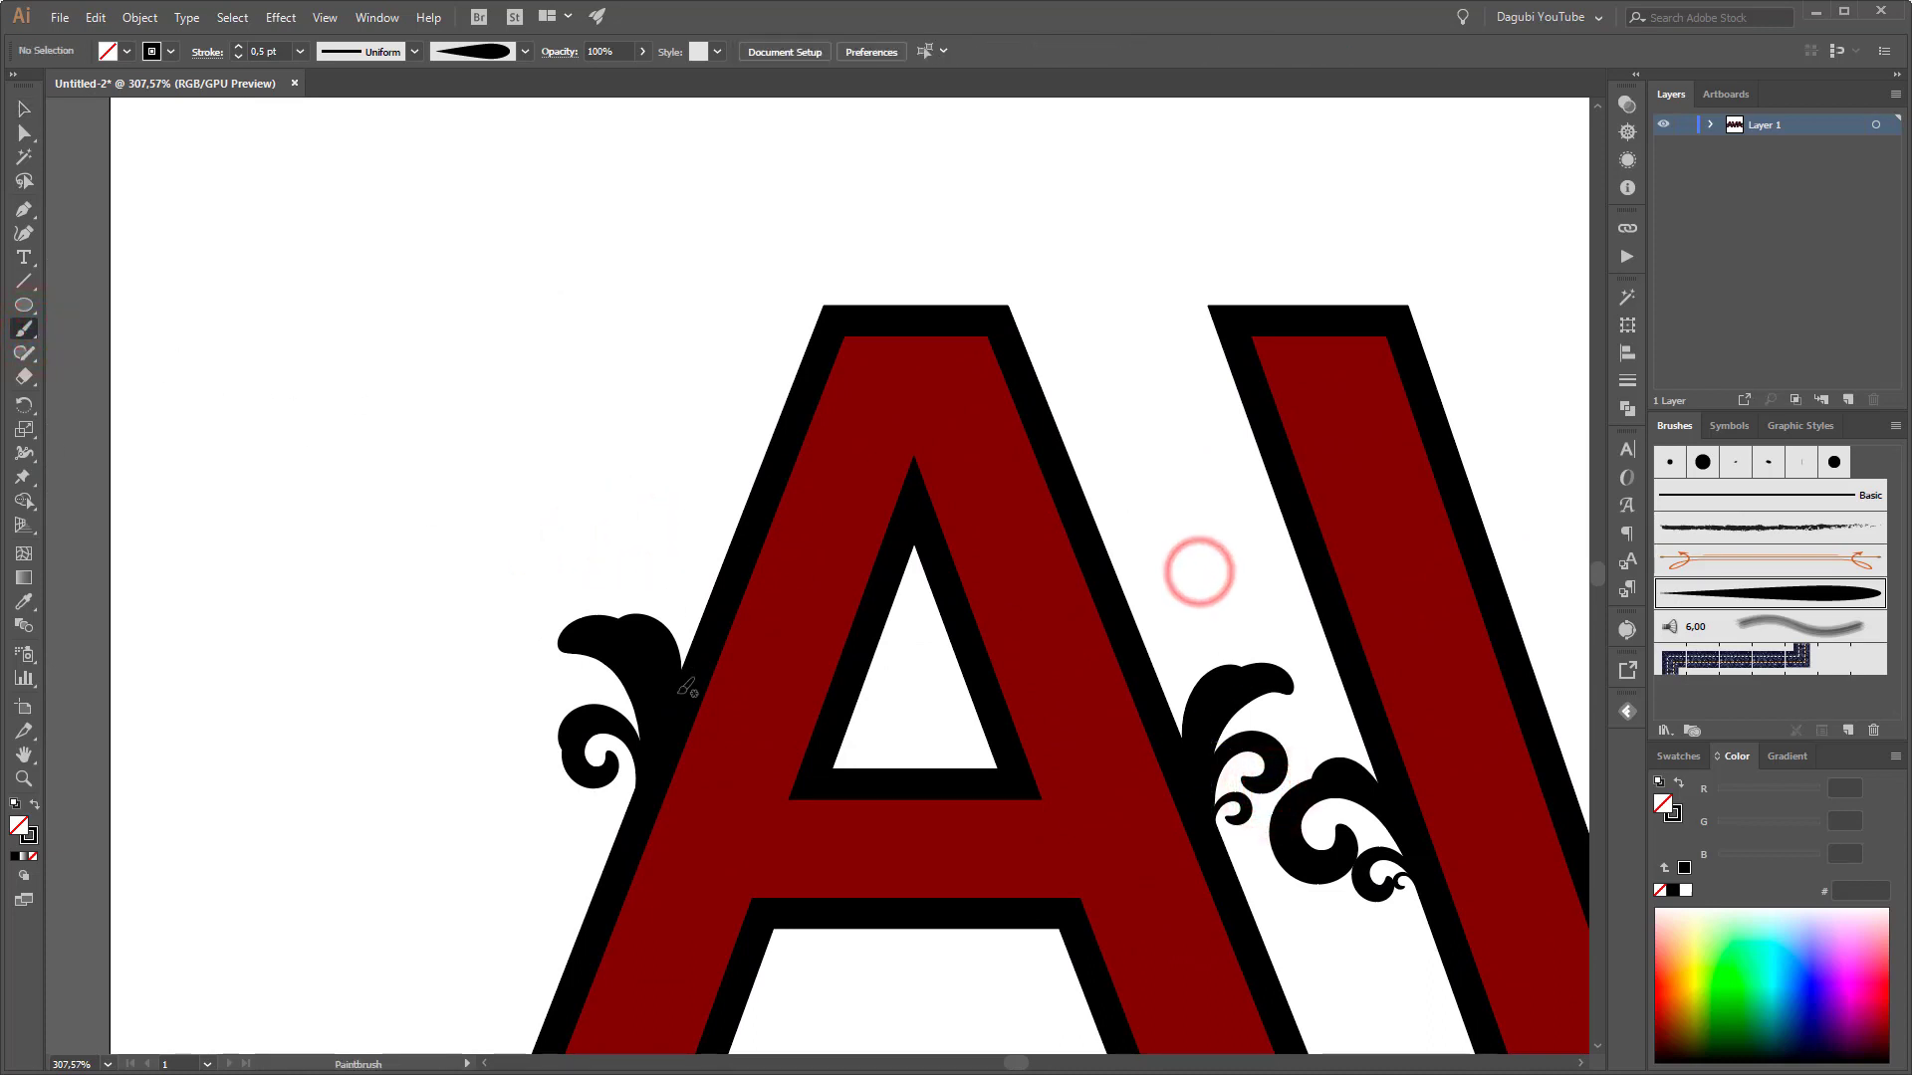
mouse_move(656, 745)
left_mouse_down()
mouse_move(682, 610)
mouse_move(625, 528)
left_mouse_up()
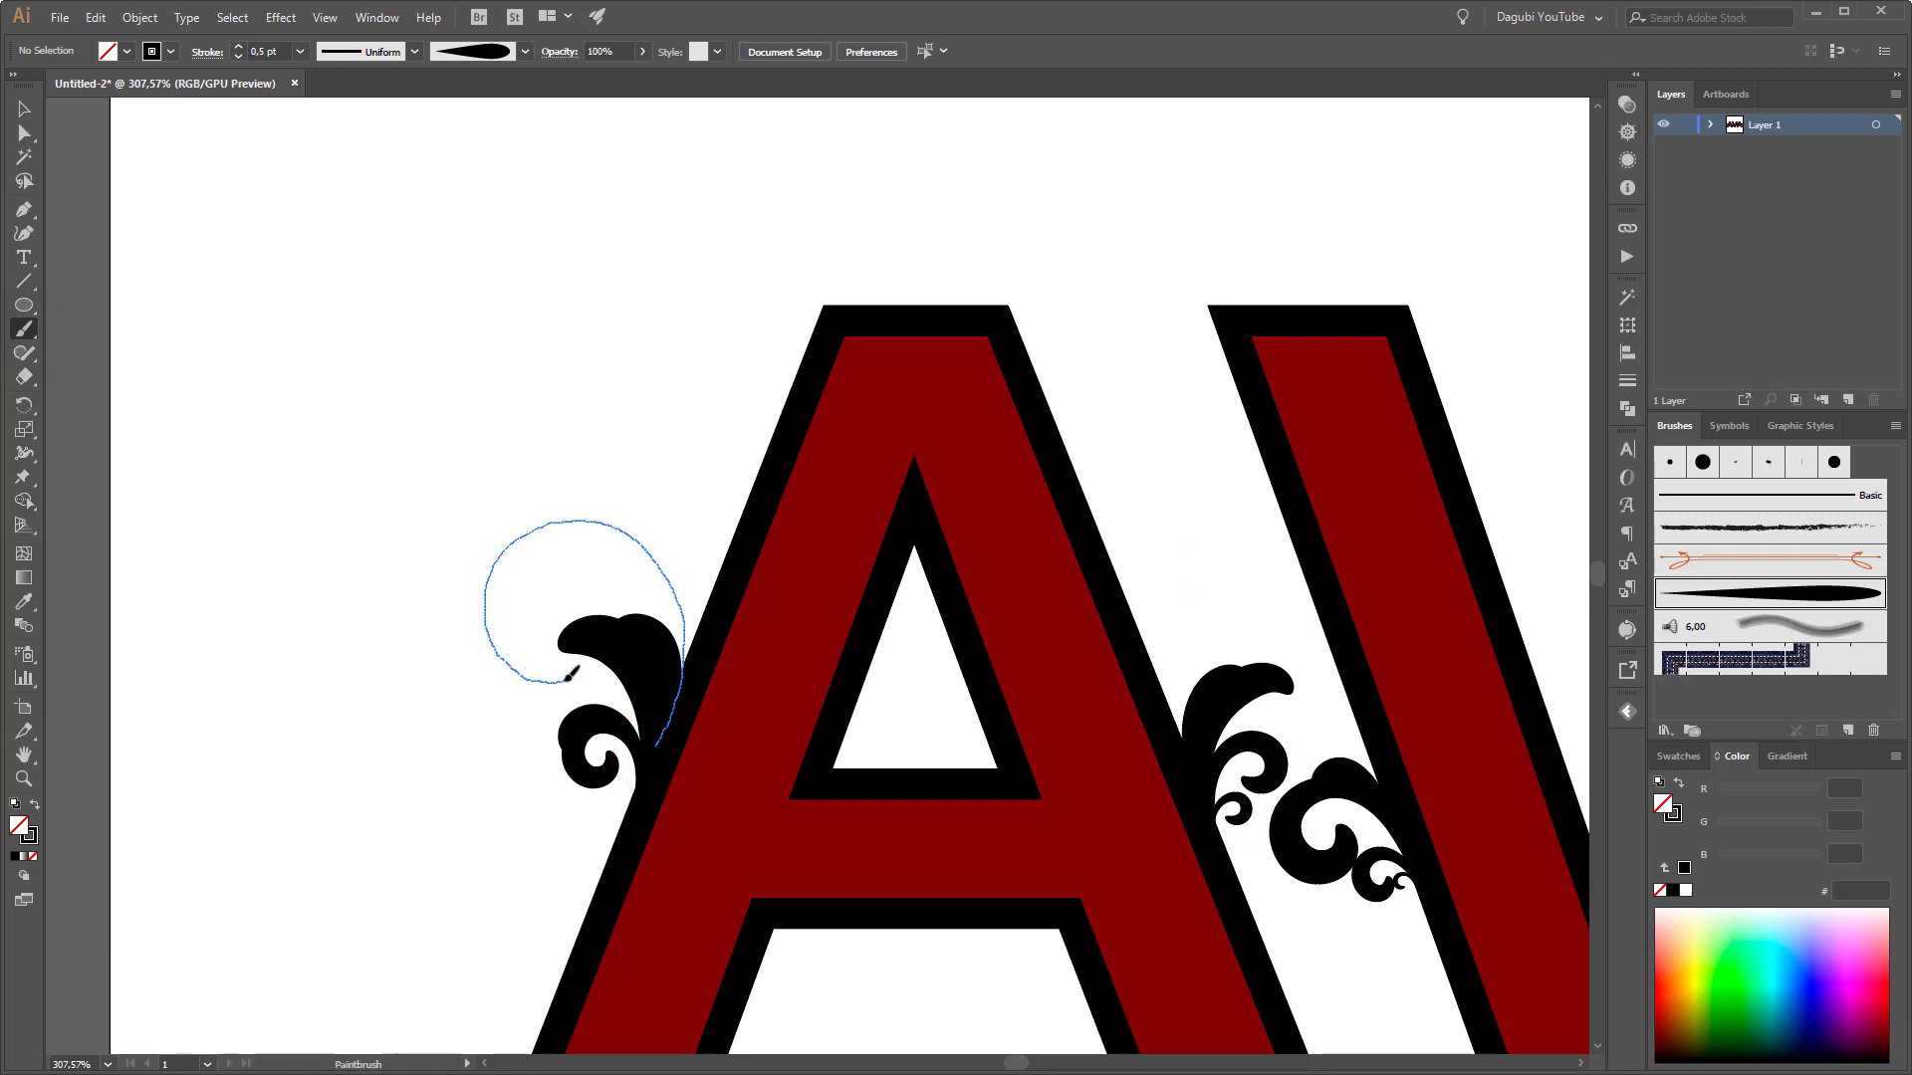
left_click_drag(567, 679, 564, 682)
left_click(505, 571)
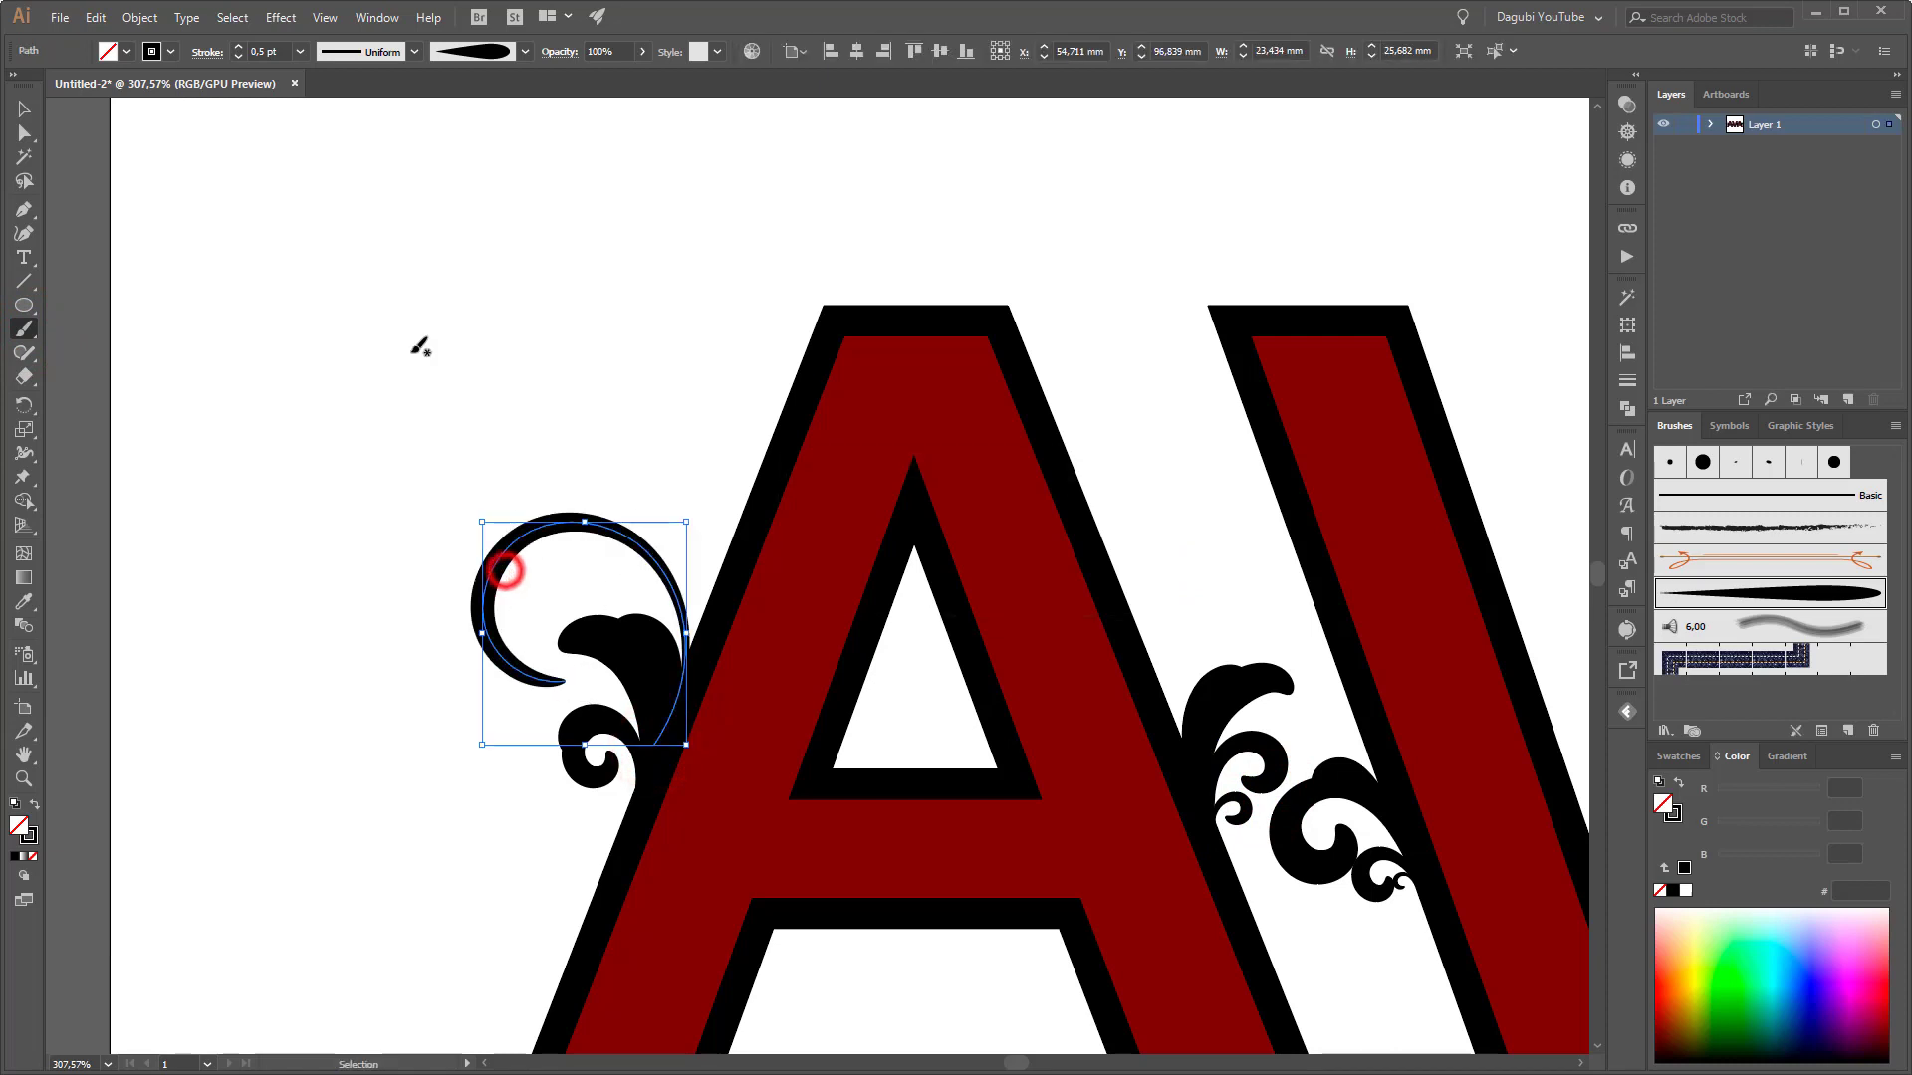
left_click(239, 48)
left_click(238, 49)
left_click(239, 49)
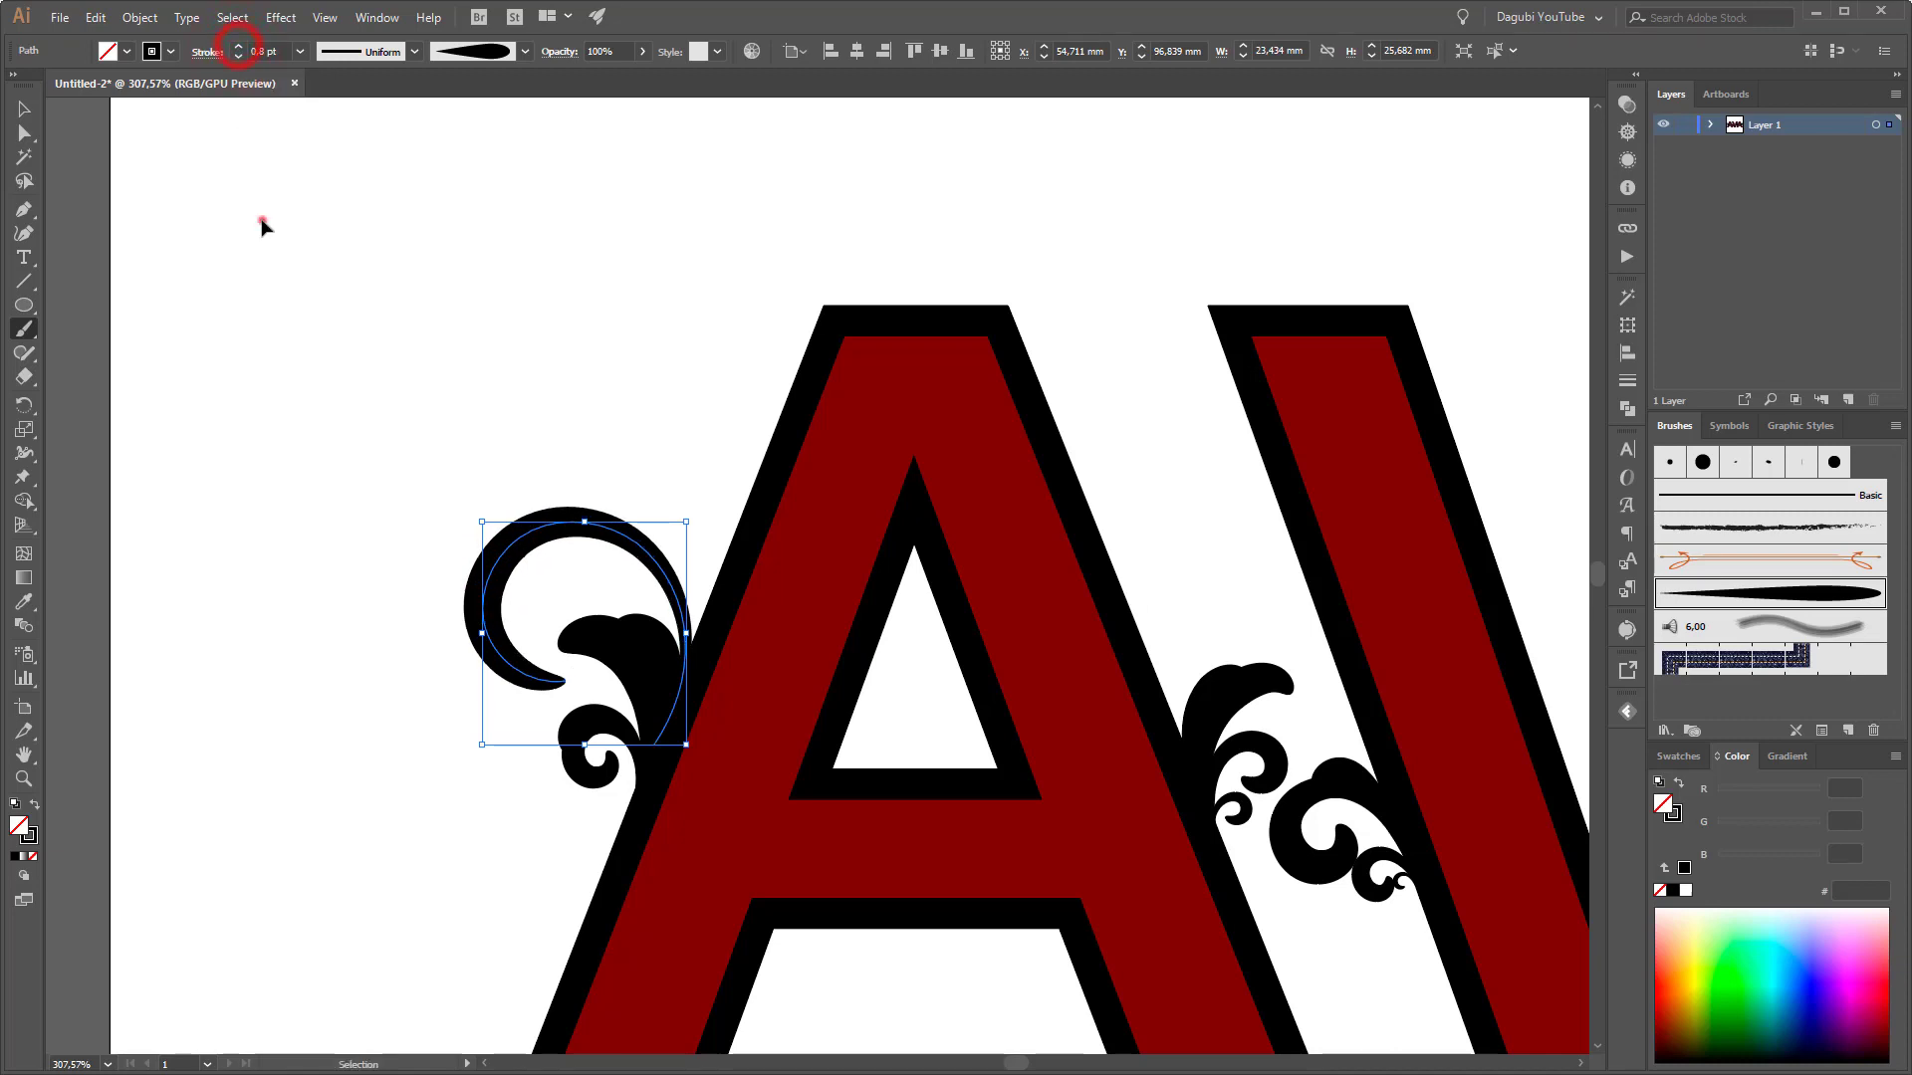
left_click(261, 220)
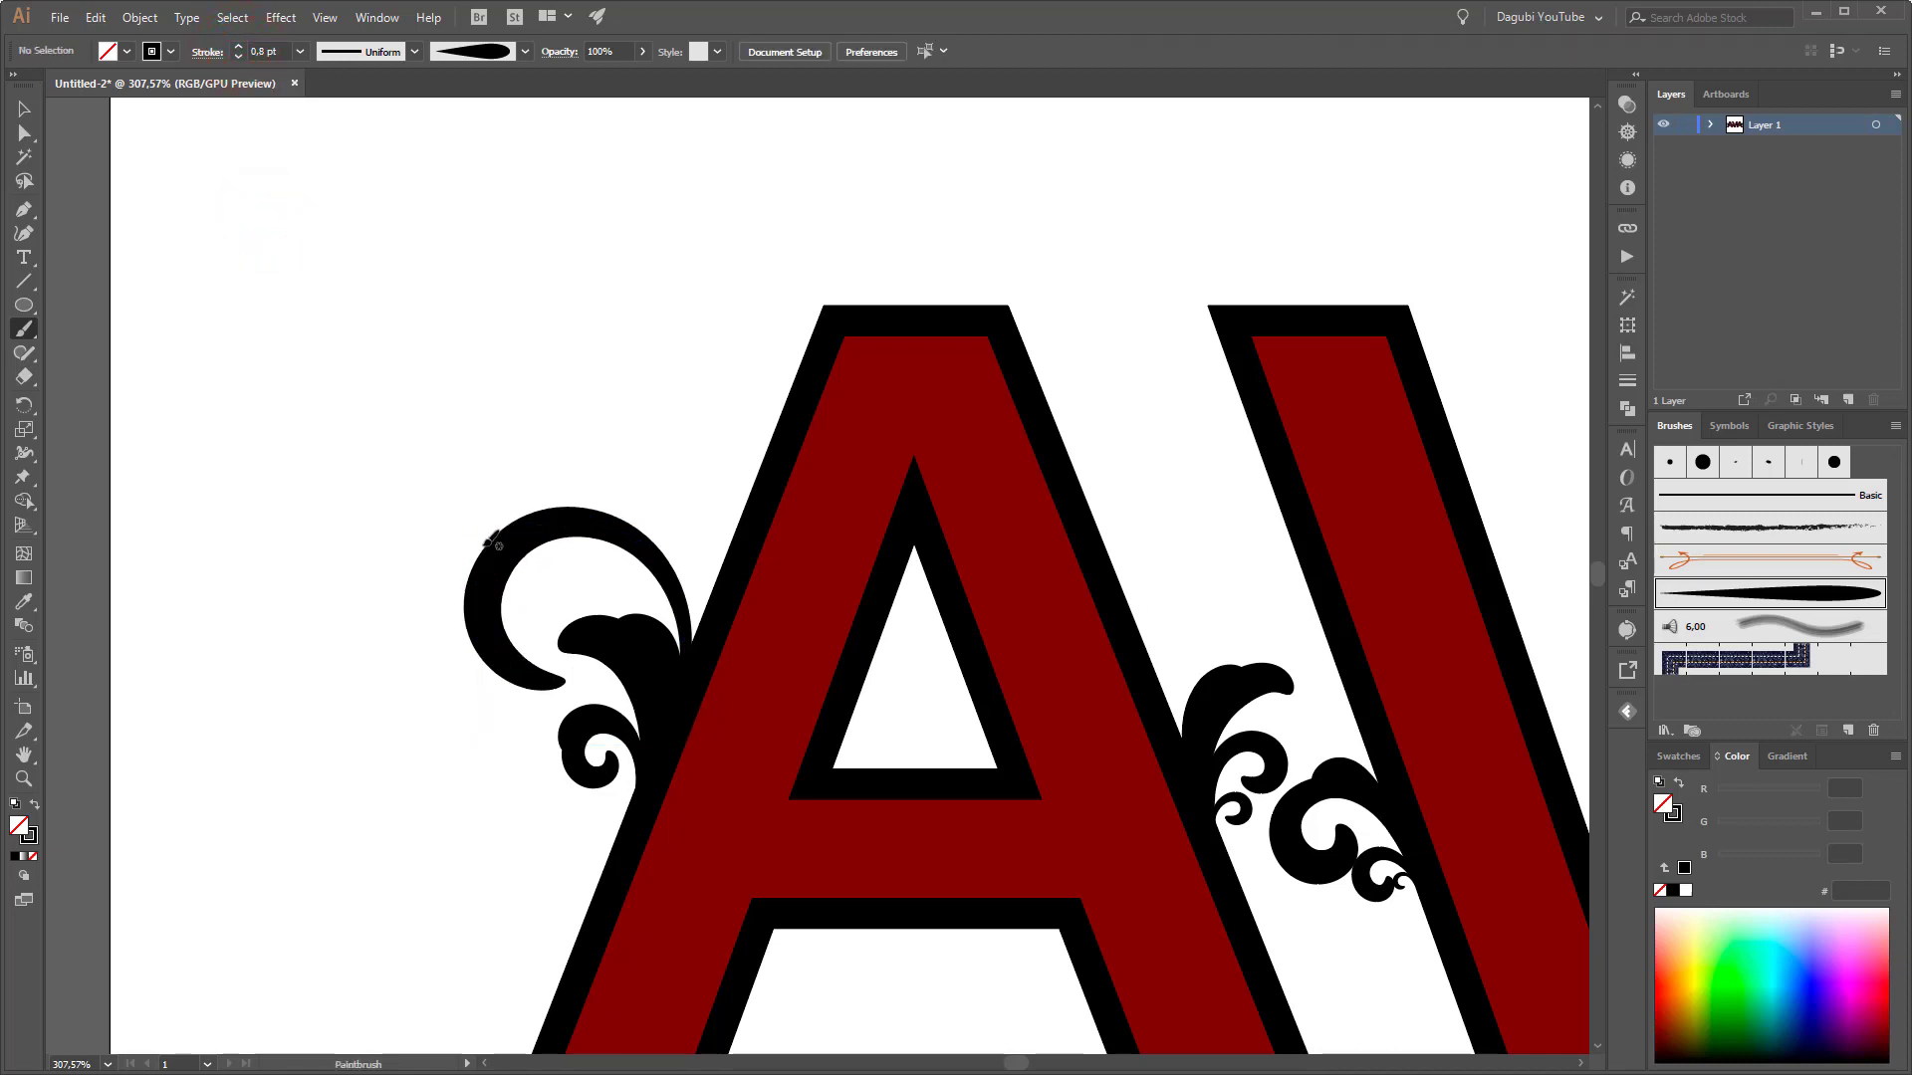
Paint 0.8 pt strokes over the outer edge of the first A's large left curl and small 0.2 pt curls inside it
mouse_move(681, 695)
left_mouse_down()
mouse_move(687, 587)
mouse_move(657, 537)
mouse_move(605, 504)
mouse_move(546, 504)
left_mouse_up()
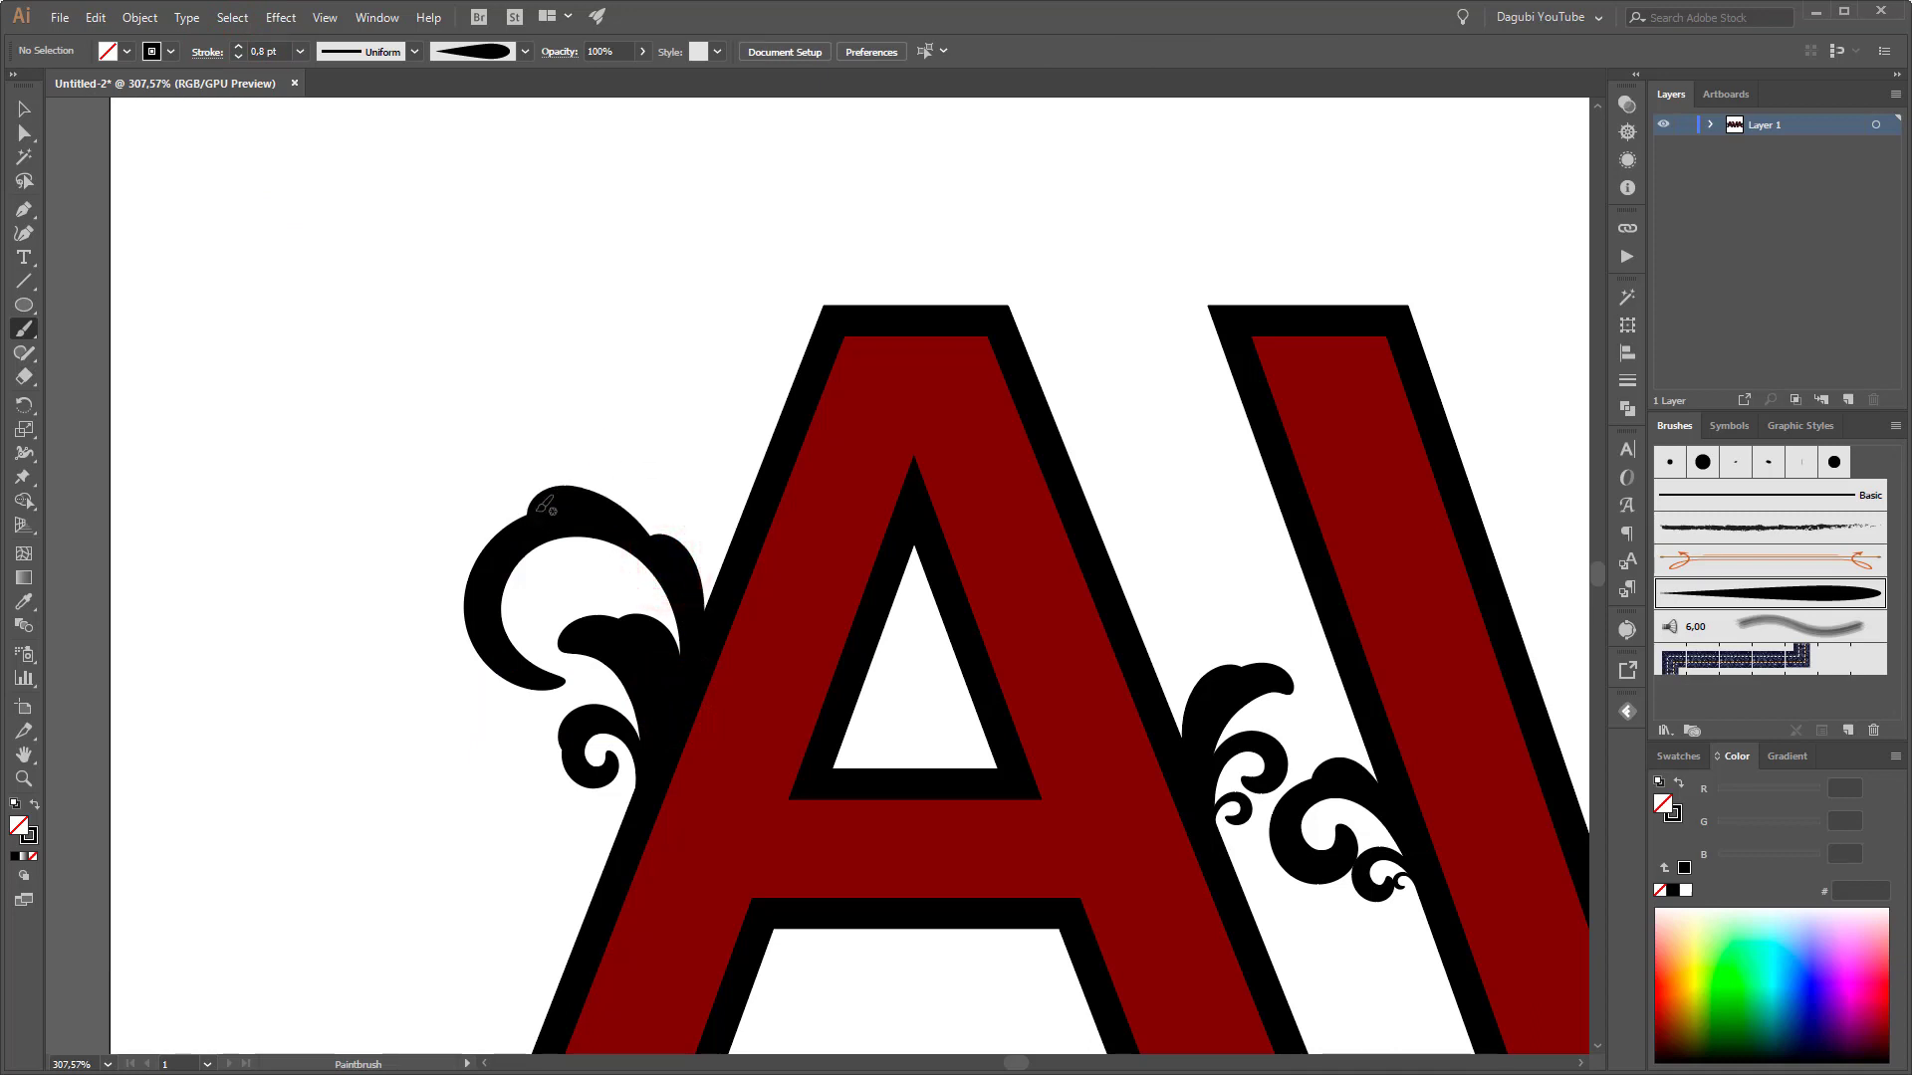
left_click(238, 56)
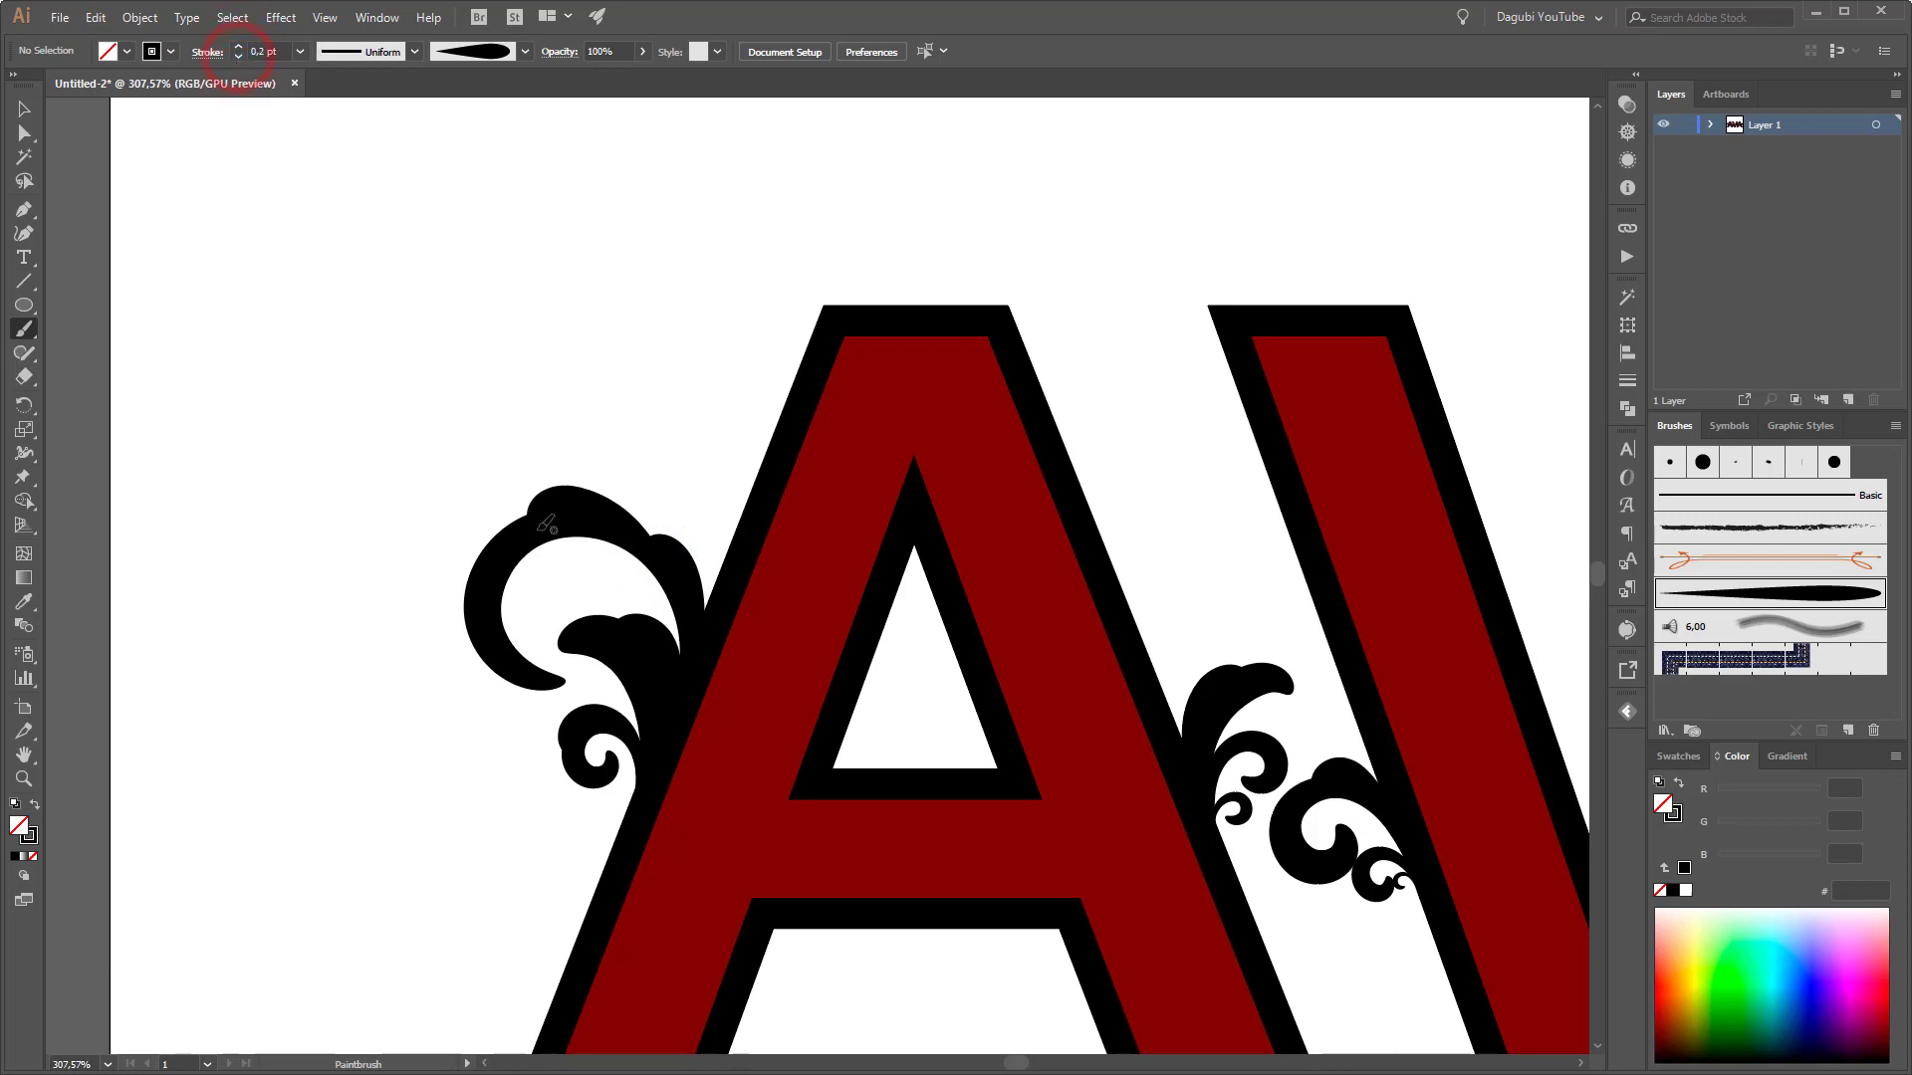
mouse_move(607, 538)
left_mouse_down()
mouse_move(538, 554)
mouse_move(549, 590)
left_mouse_up()
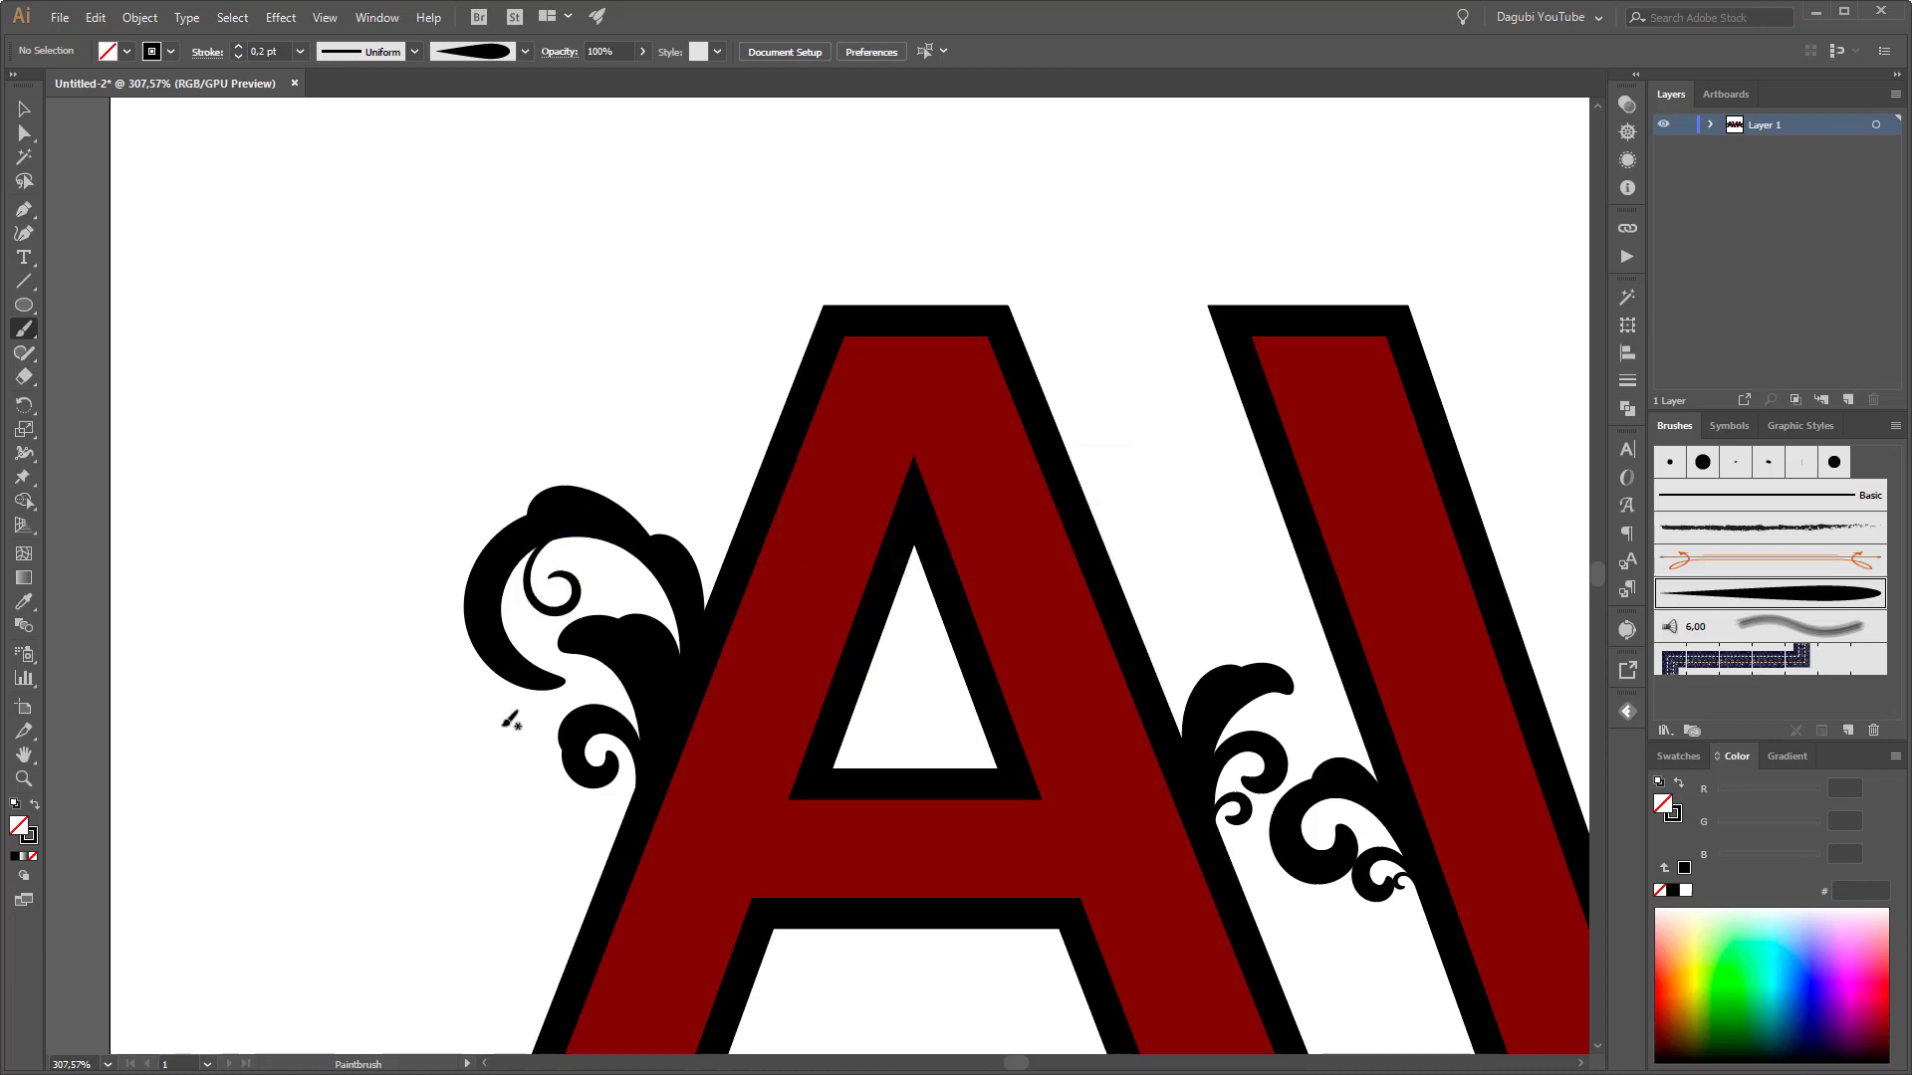
left_click(550, 534)
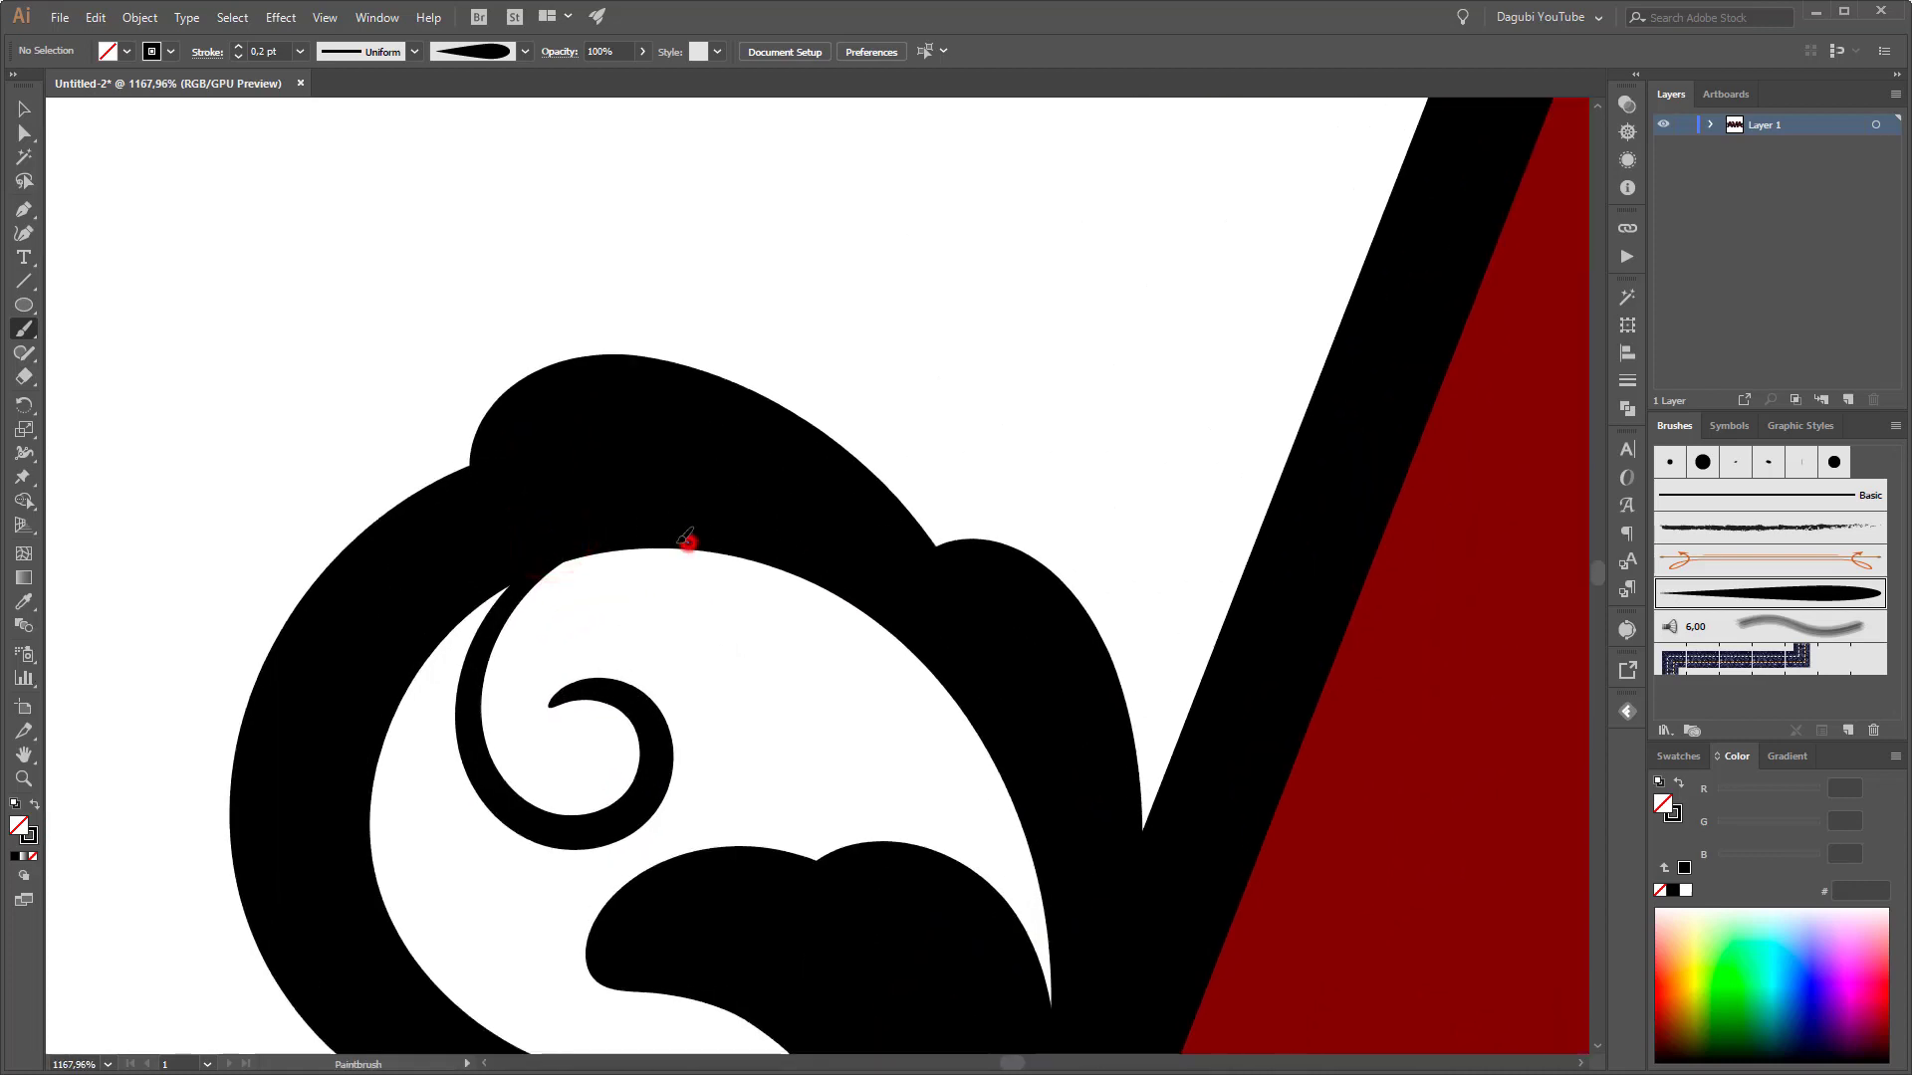
mouse_move(686, 538)
left_mouse_down()
mouse_move(566, 565)
mouse_move(565, 624)
mouse_move(599, 633)
mouse_move(582, 597)
left_mouse_up()
Paint a thin 0.2 pt blade and a tall 0.2 pt curl above the swirl on the first A's right leg
left_click(926, 755, "ctrl+alt")
left_click_drag(1264, 761, 1021, 453)
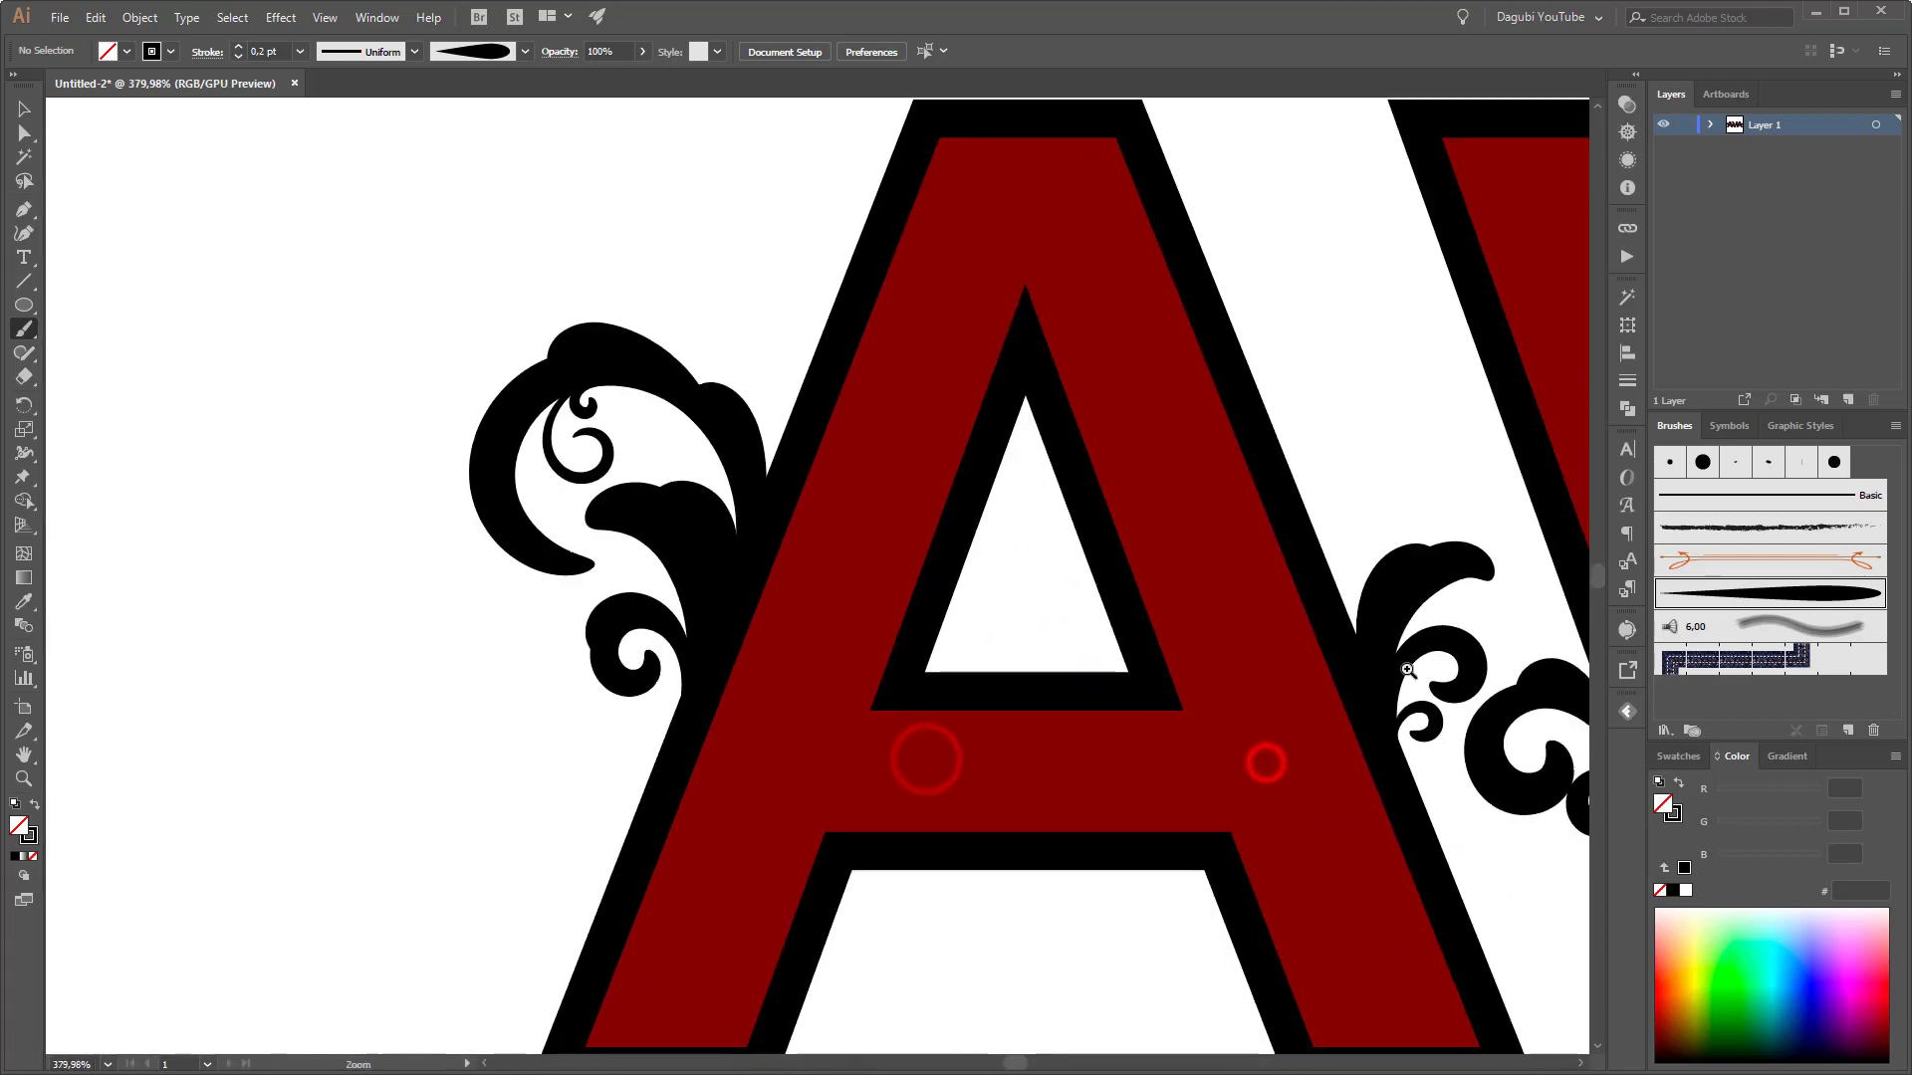
left_click(1407, 670, "ctrl+alt")
mouse_move(1457, 605)
left_mouse_down()
mouse_move(1242, 642)
mouse_move(1053, 537)
left_mouse_up()
scroll(1129, 539, "up", 3)
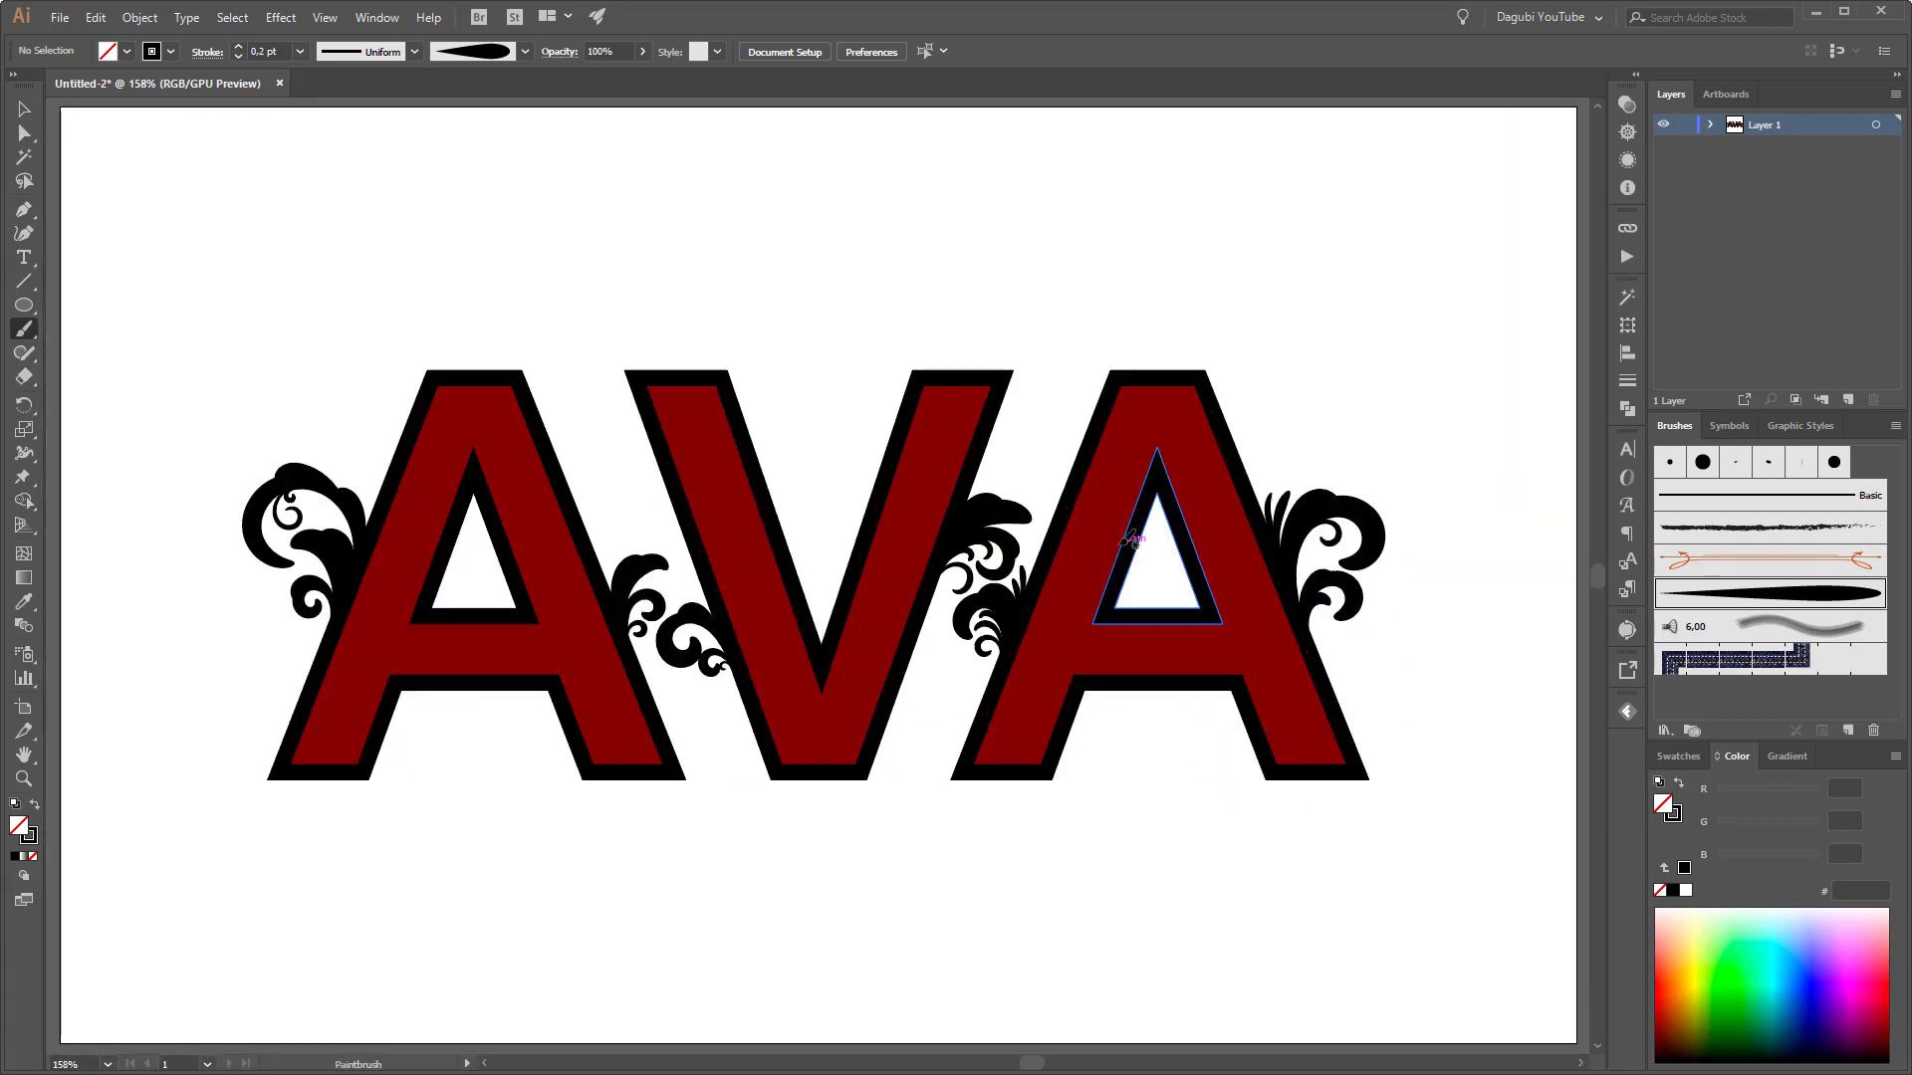
key("e")
mouse_move(594, 537)
left_mouse_down()
mouse_move(747, 640)
mouse_move(1123, 767)
left_mouse_up()
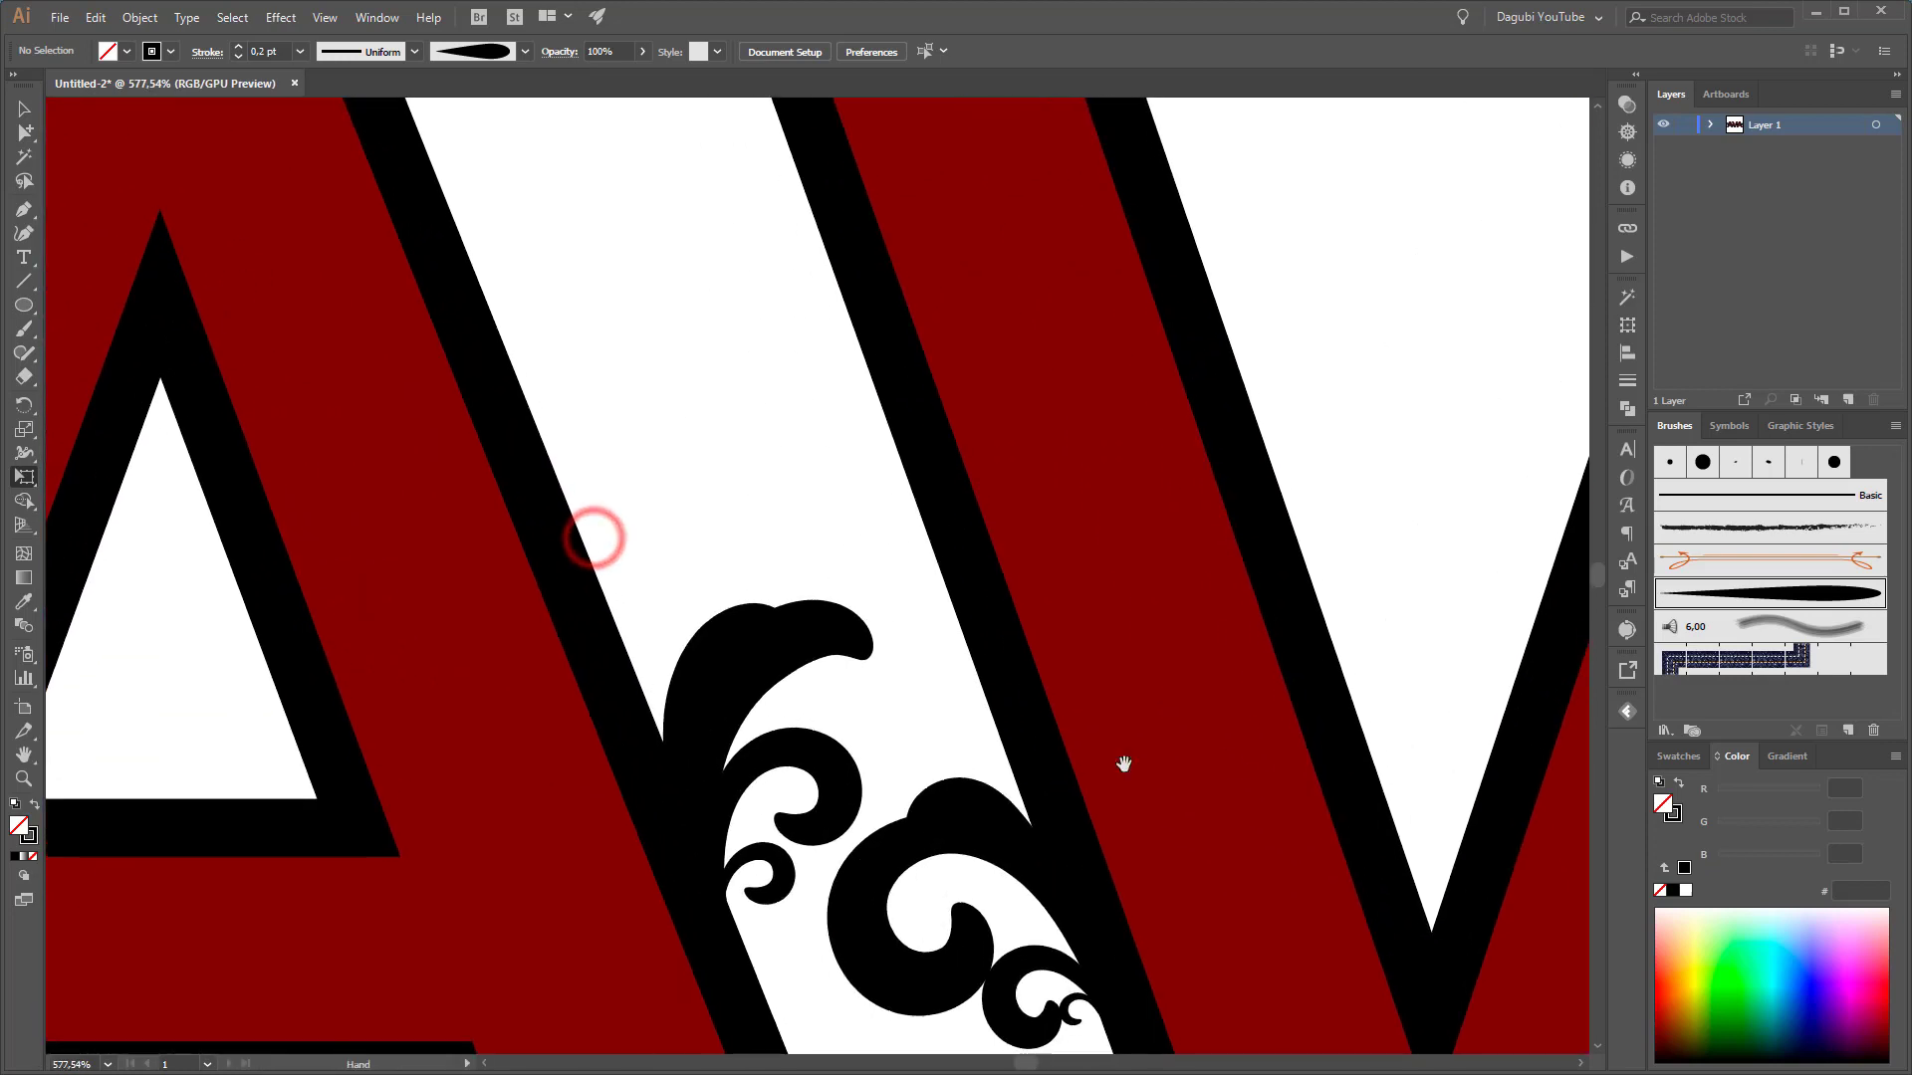
left_click(1744, 601)
left_click(24, 329)
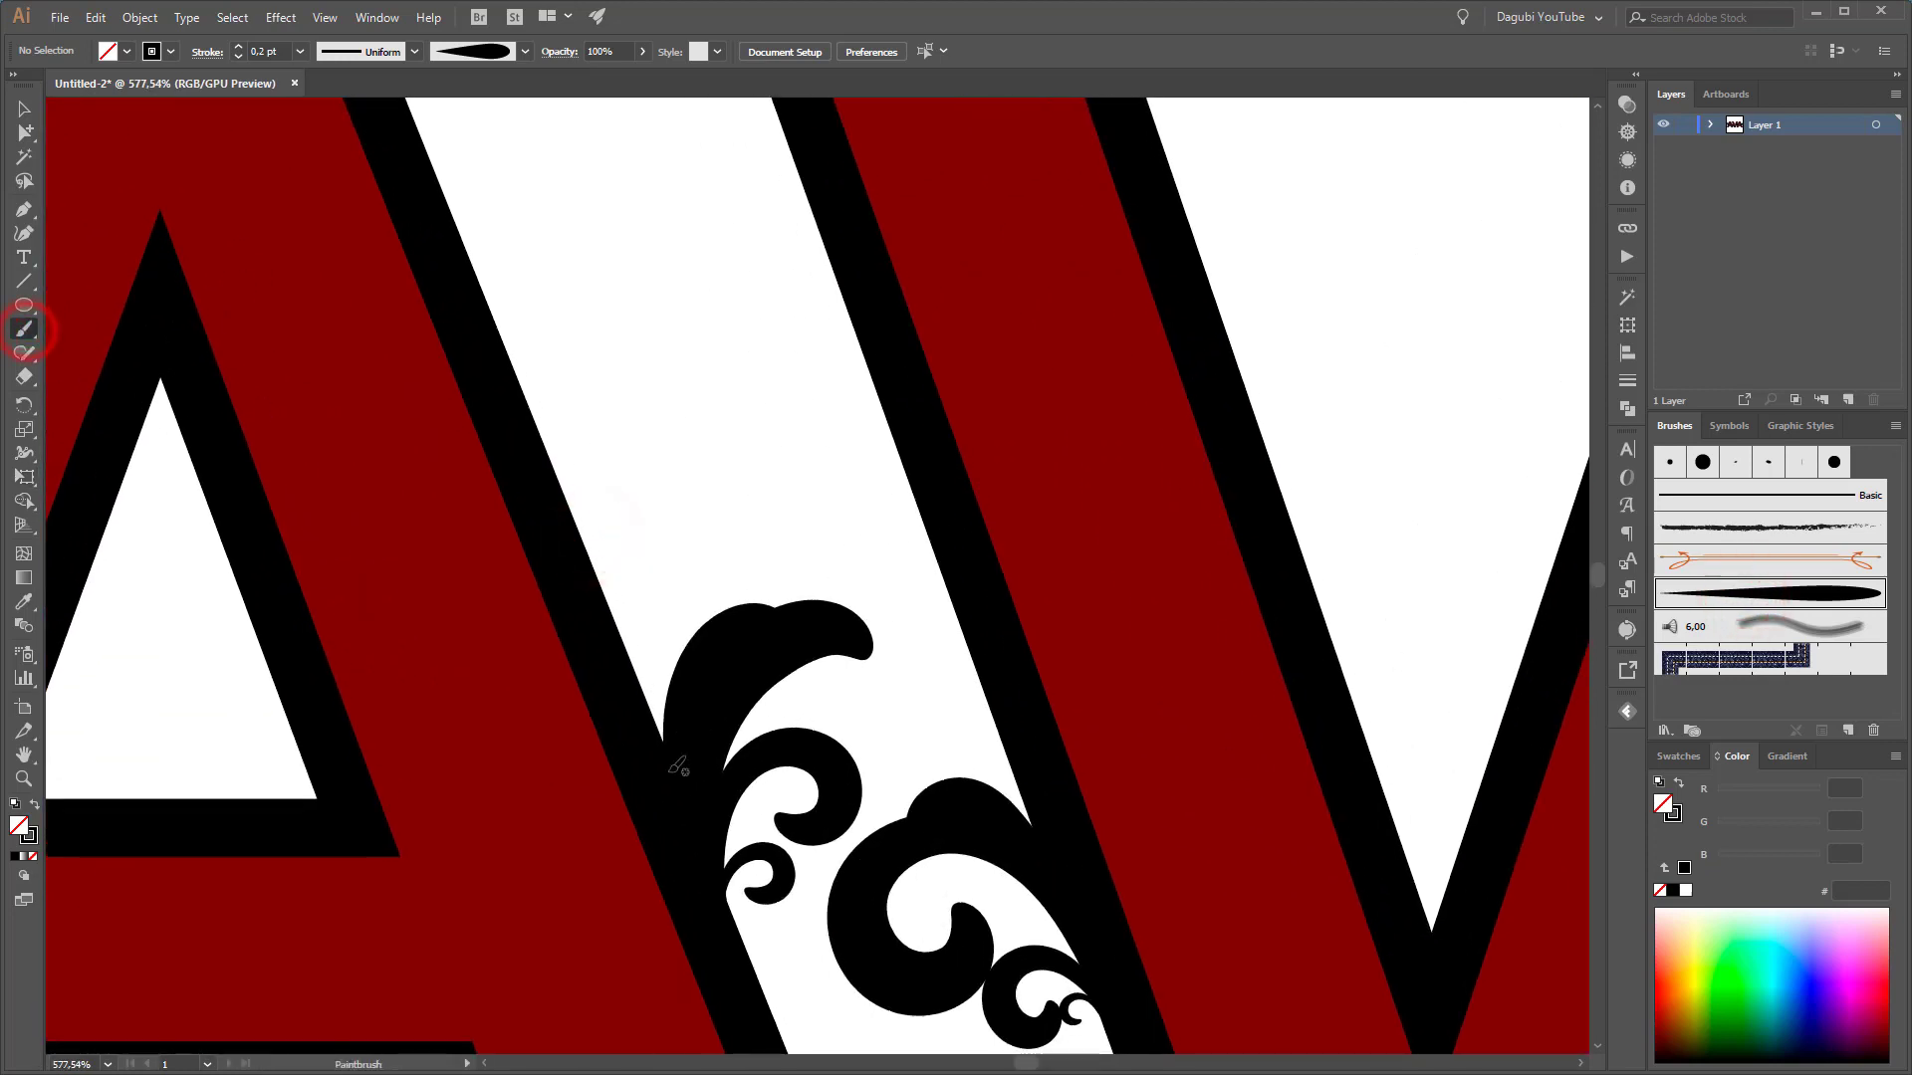
mouse_move(696, 809)
left_mouse_down()
mouse_move(683, 819)
mouse_move(653, 612)
mouse_move(666, 547)
left_mouse_up()
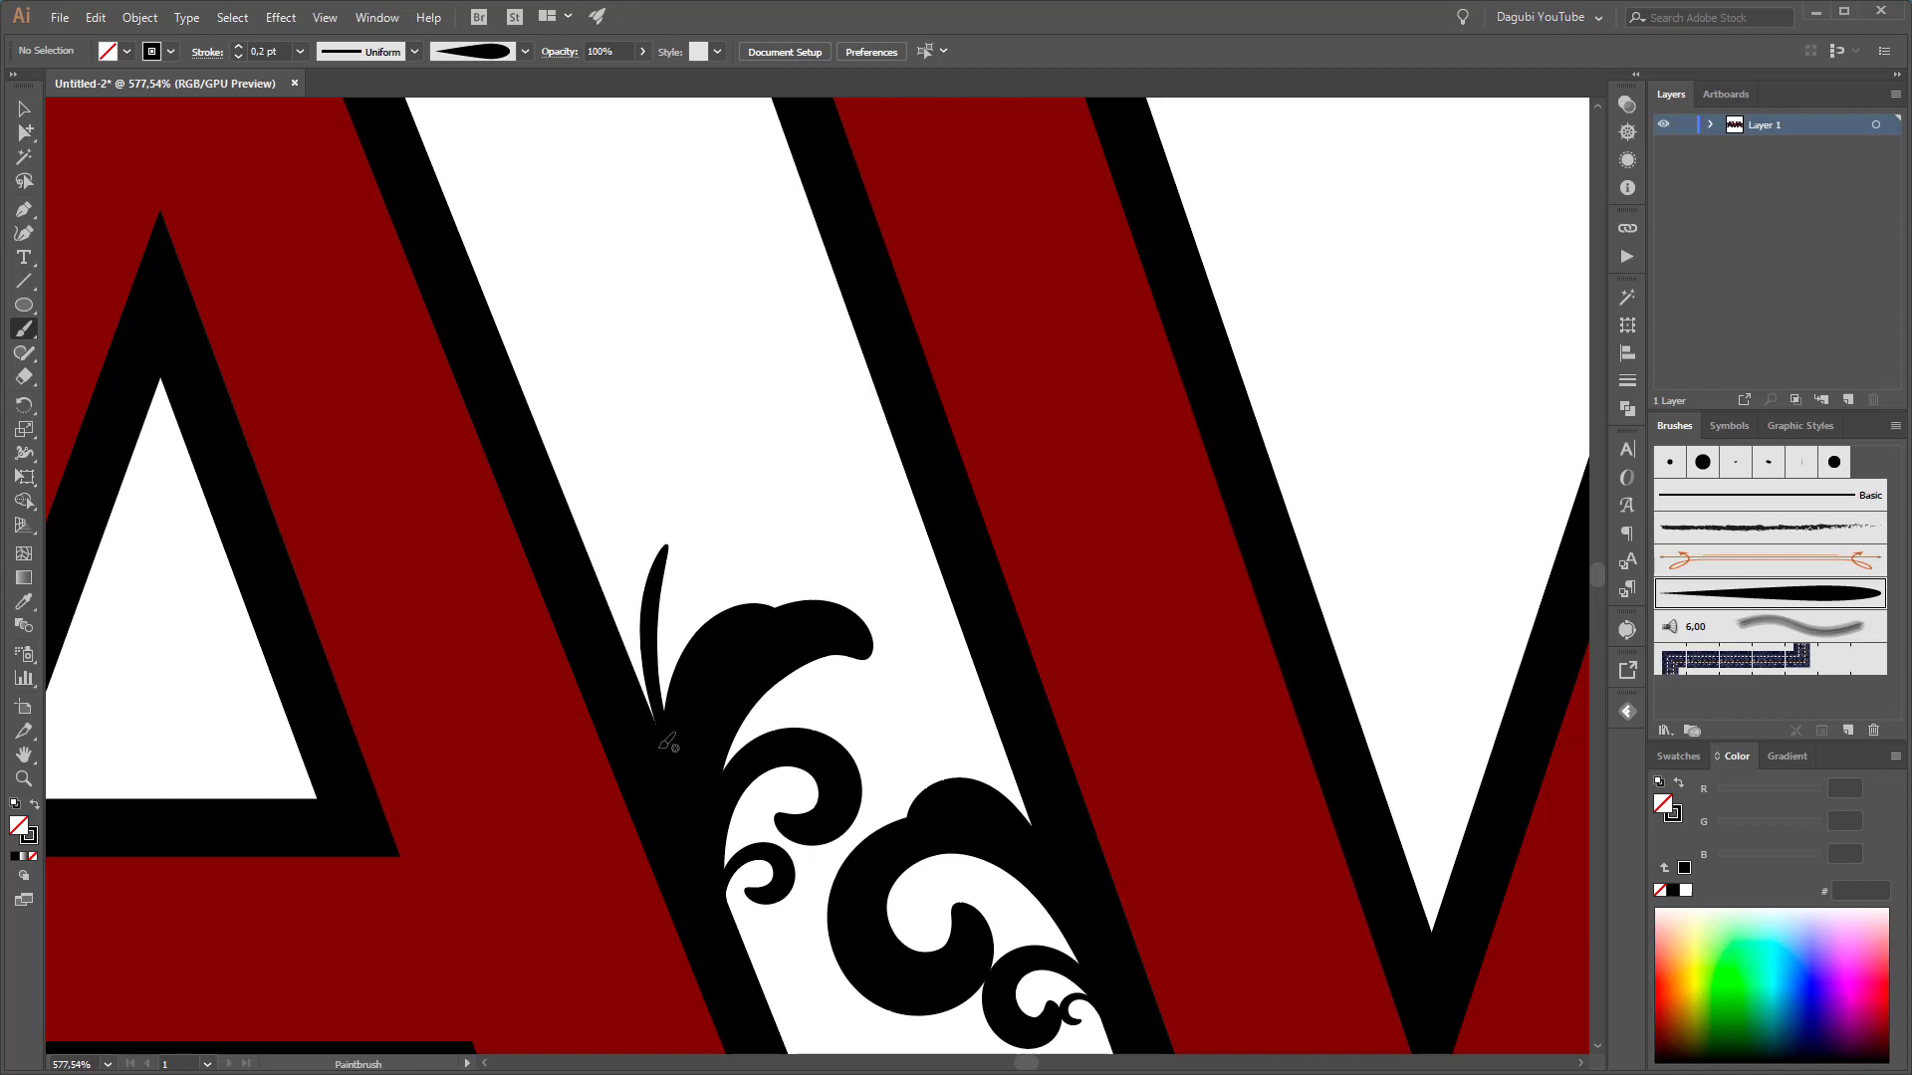
left_click_drag(674, 781, 649, 680)
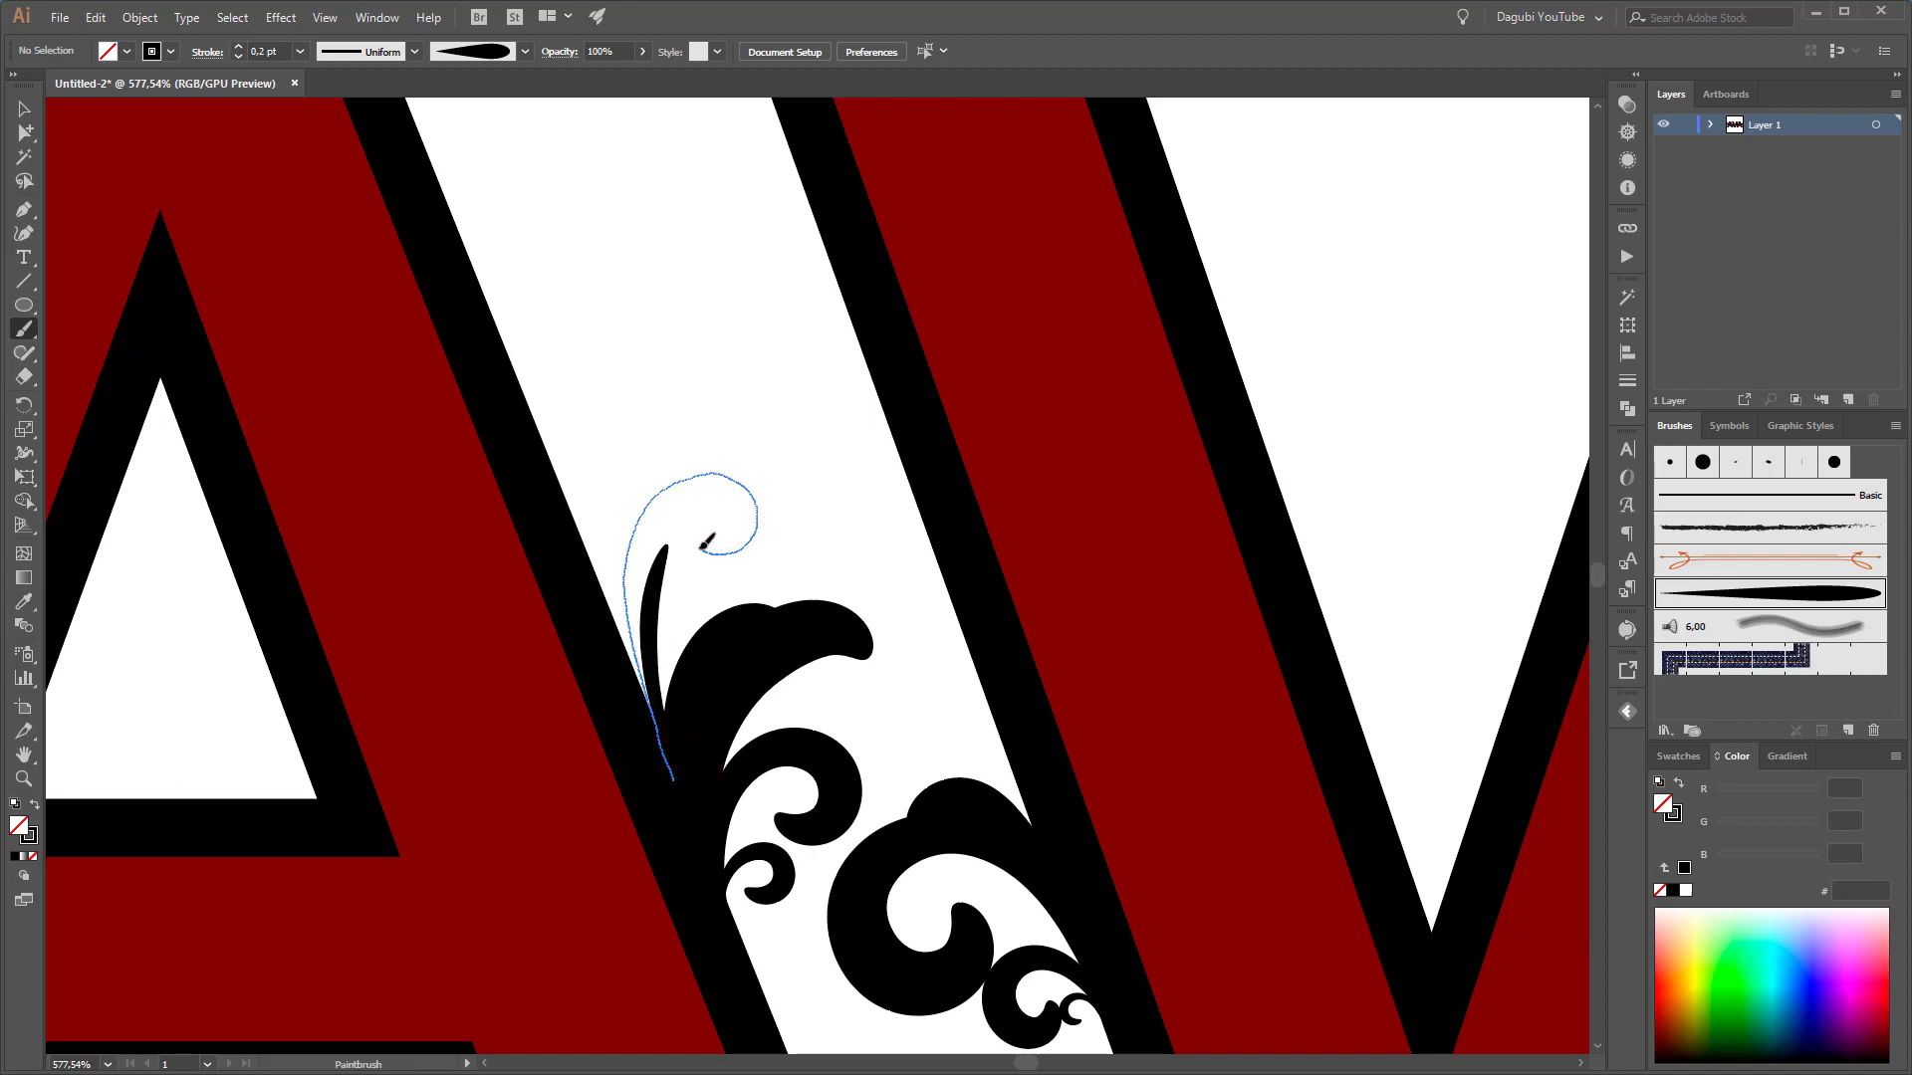
left_click_drag(701, 547, 697, 545)
Paint a thin 0.2 pt curl above the swirl on the first A's left leg and another inside its large curl
left_click_drag(1037, 786, 875, 441)
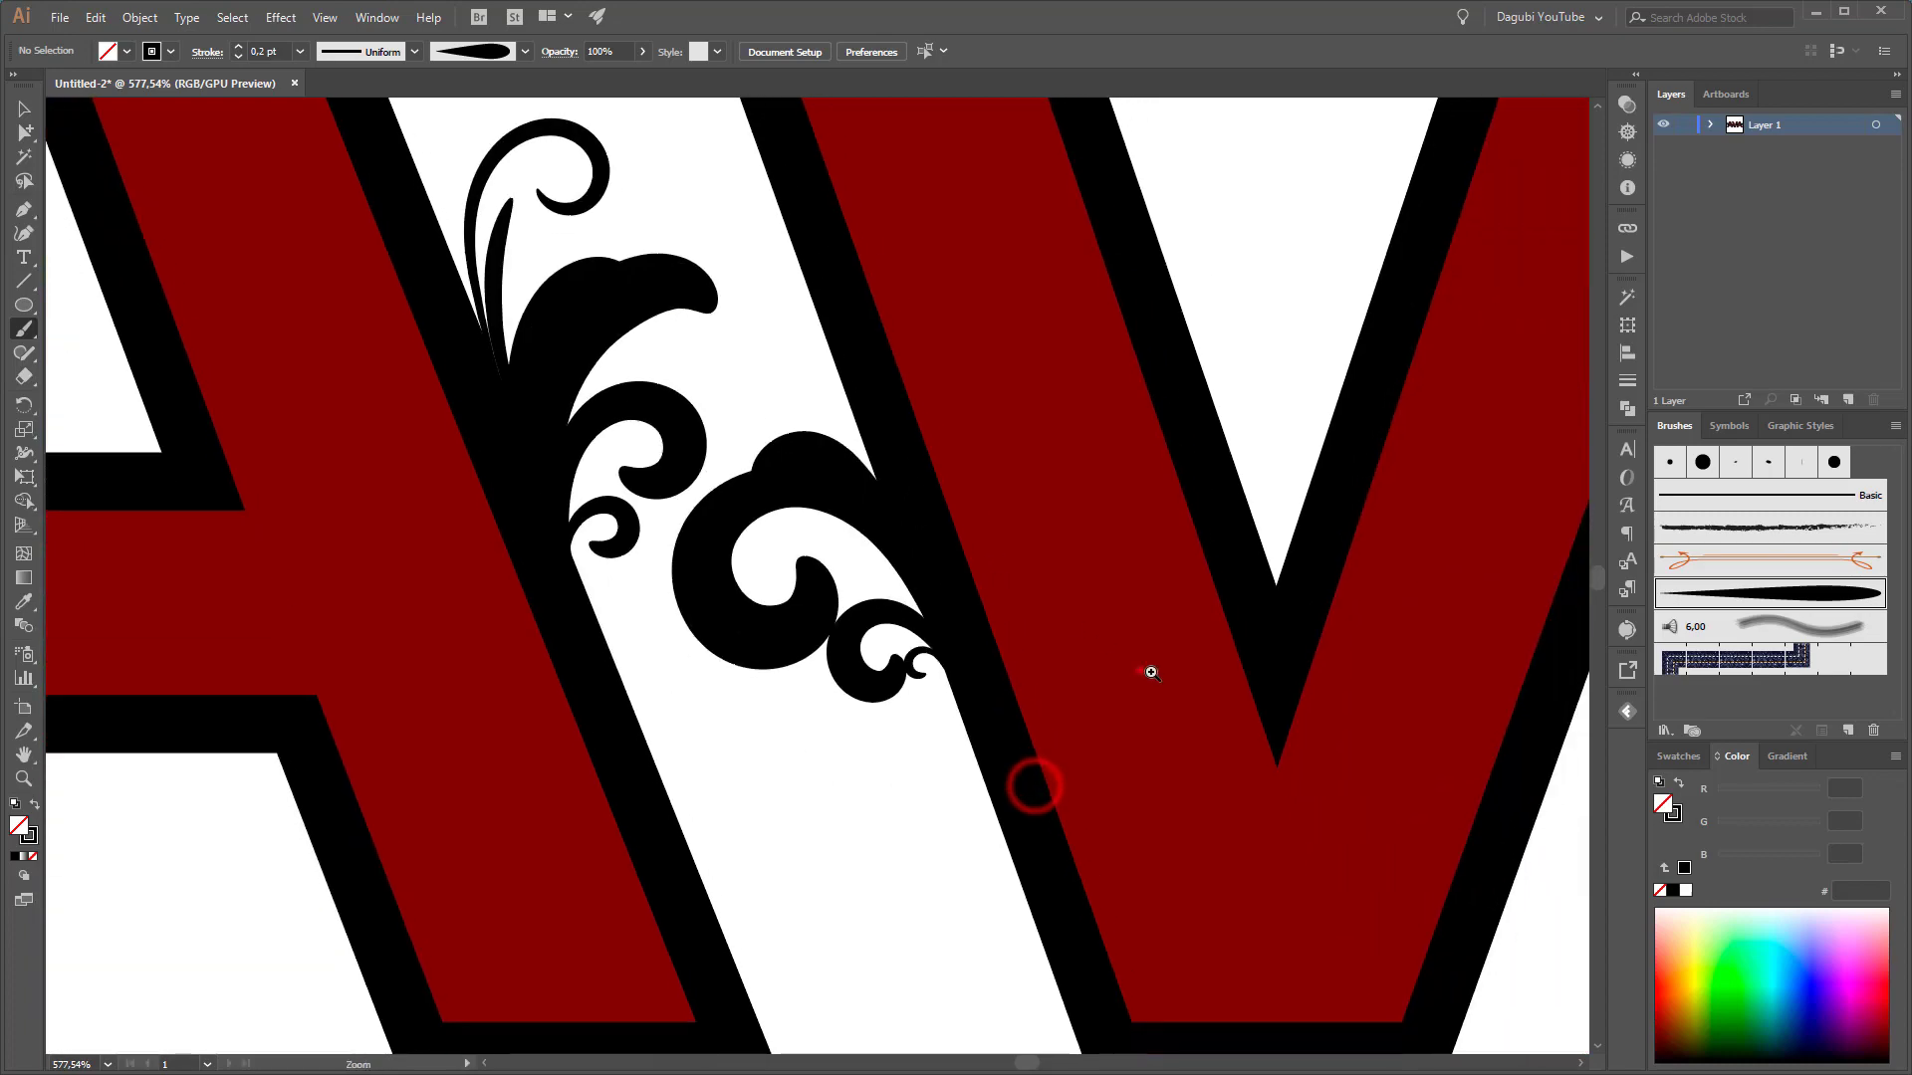
left_click_drag(1139, 670, 876, 658)
mouse_move(760, 595)
left_mouse_down()
mouse_move(860, 679)
mouse_move(1075, 772)
left_mouse_up()
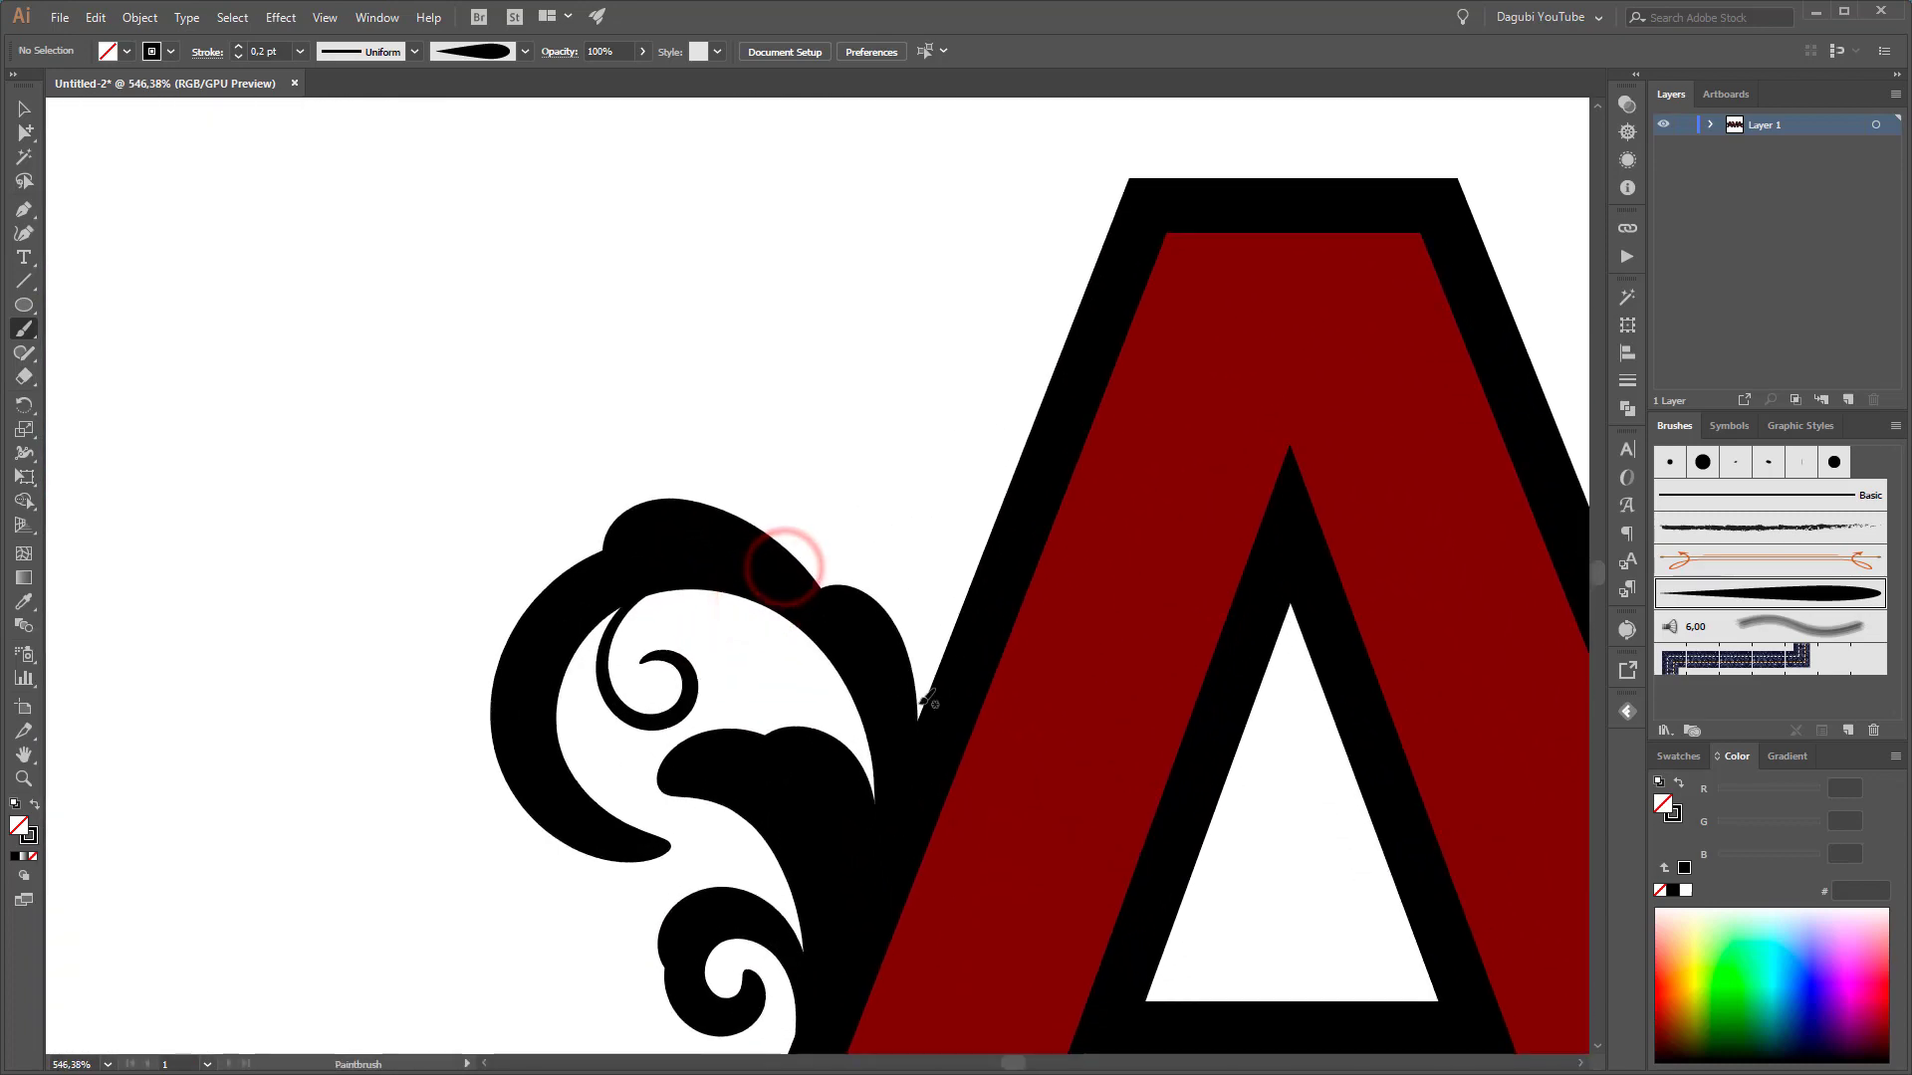
left_click_drag(910, 756, 920, 612)
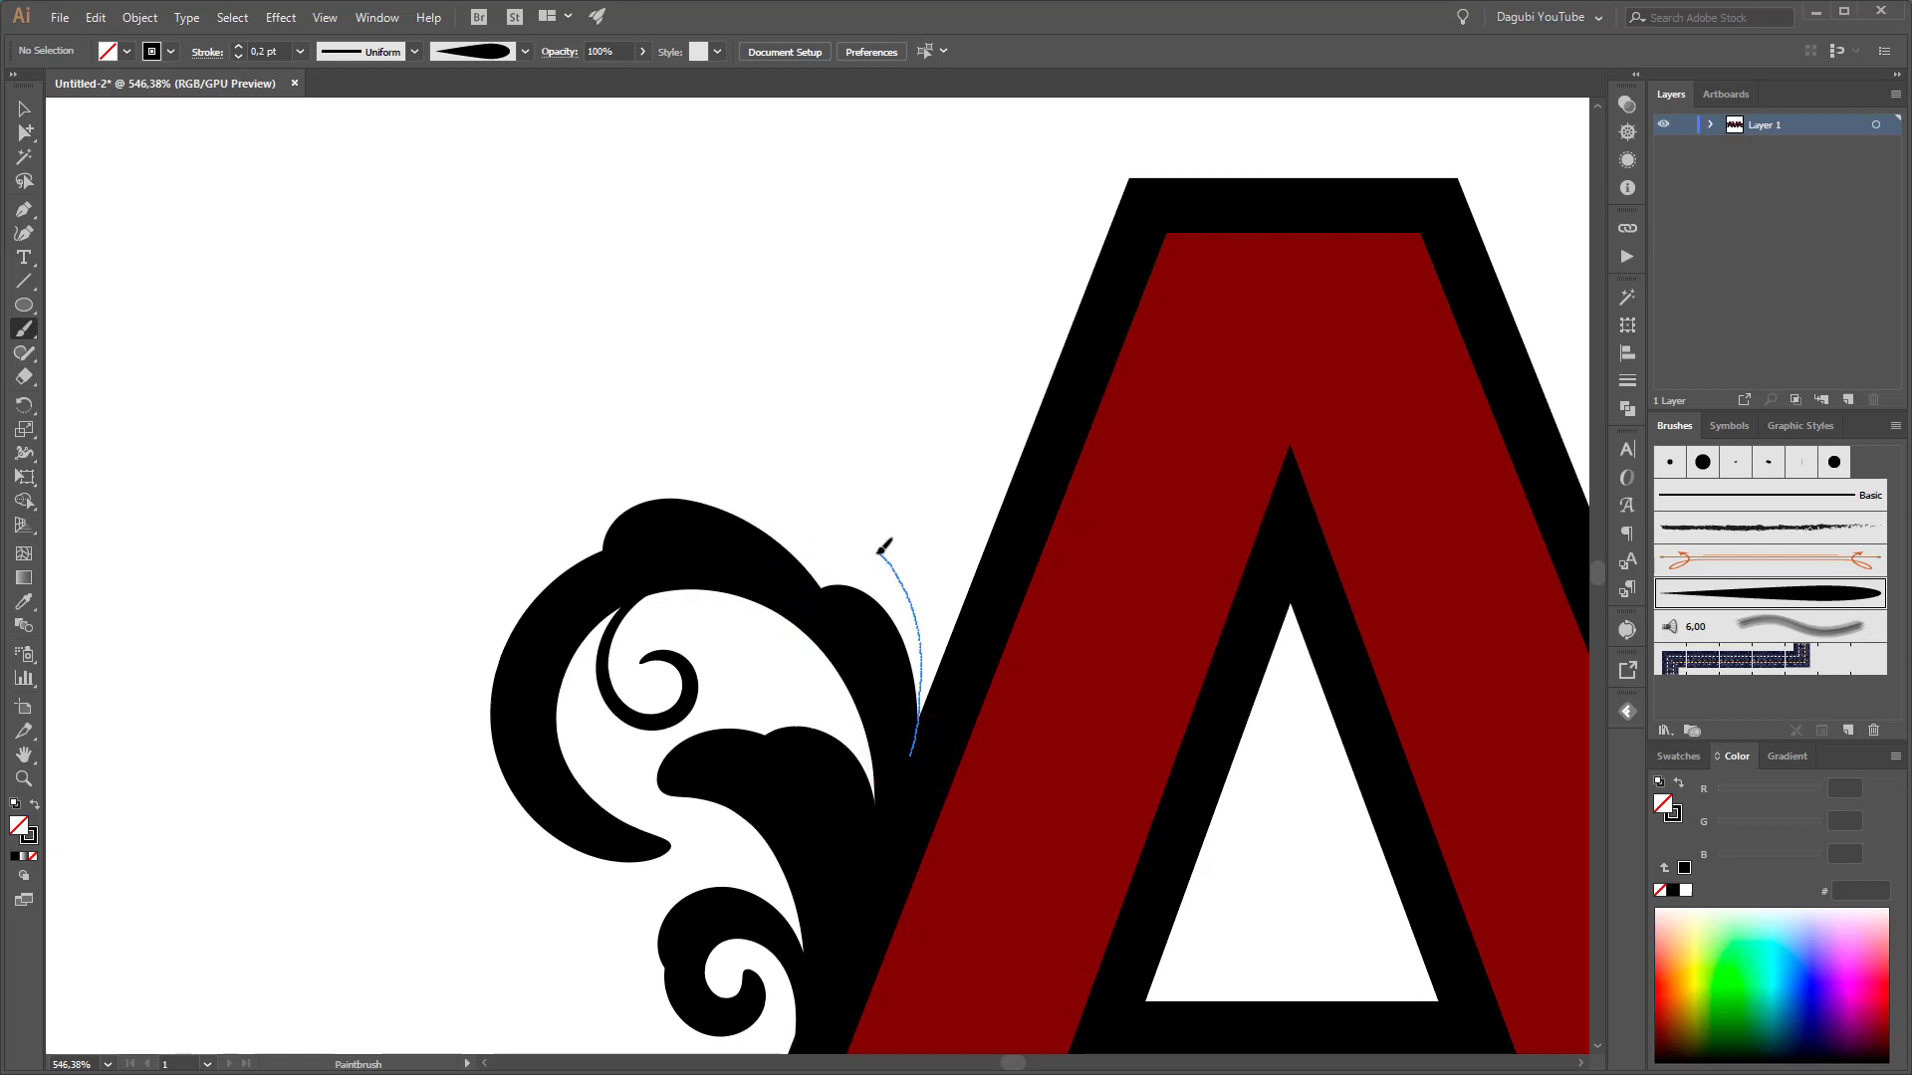
left_click_drag(831, 553, 828, 553)
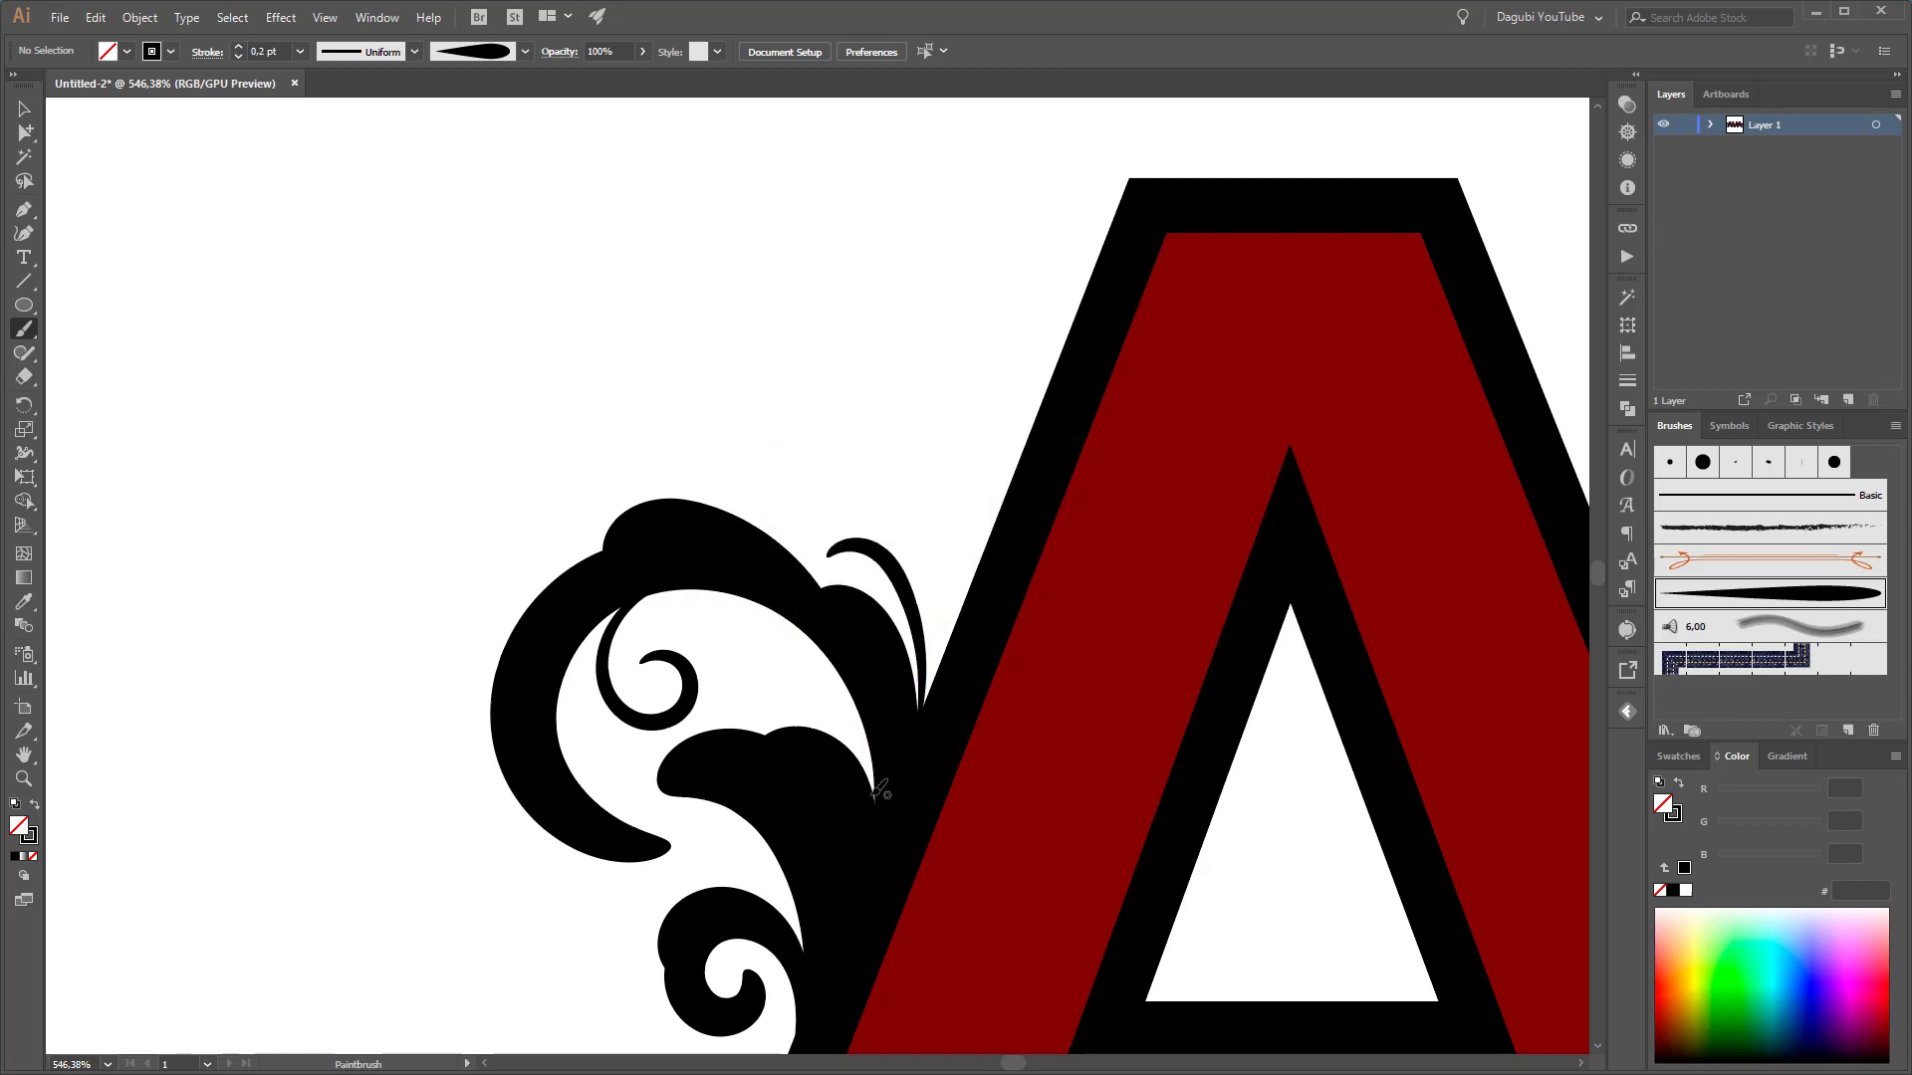
mouse_move(876, 845)
left_mouse_down()
mouse_move(877, 771)
mouse_move(843, 697)
mouse_move(769, 707)
left_mouse_up()
Paint a 0.2 pt curl outward from the V's left side above its existing swirl
left_click_drag(1010, 919, 694, 717)
left_click_drag(1227, 814, 868, 370)
left_click_drag(1135, 576, 916, 612)
mouse_move(806, 505)
left_mouse_down()
mouse_move(880, 589)
mouse_move(889, 751)
mouse_move(876, 660)
left_mouse_up()
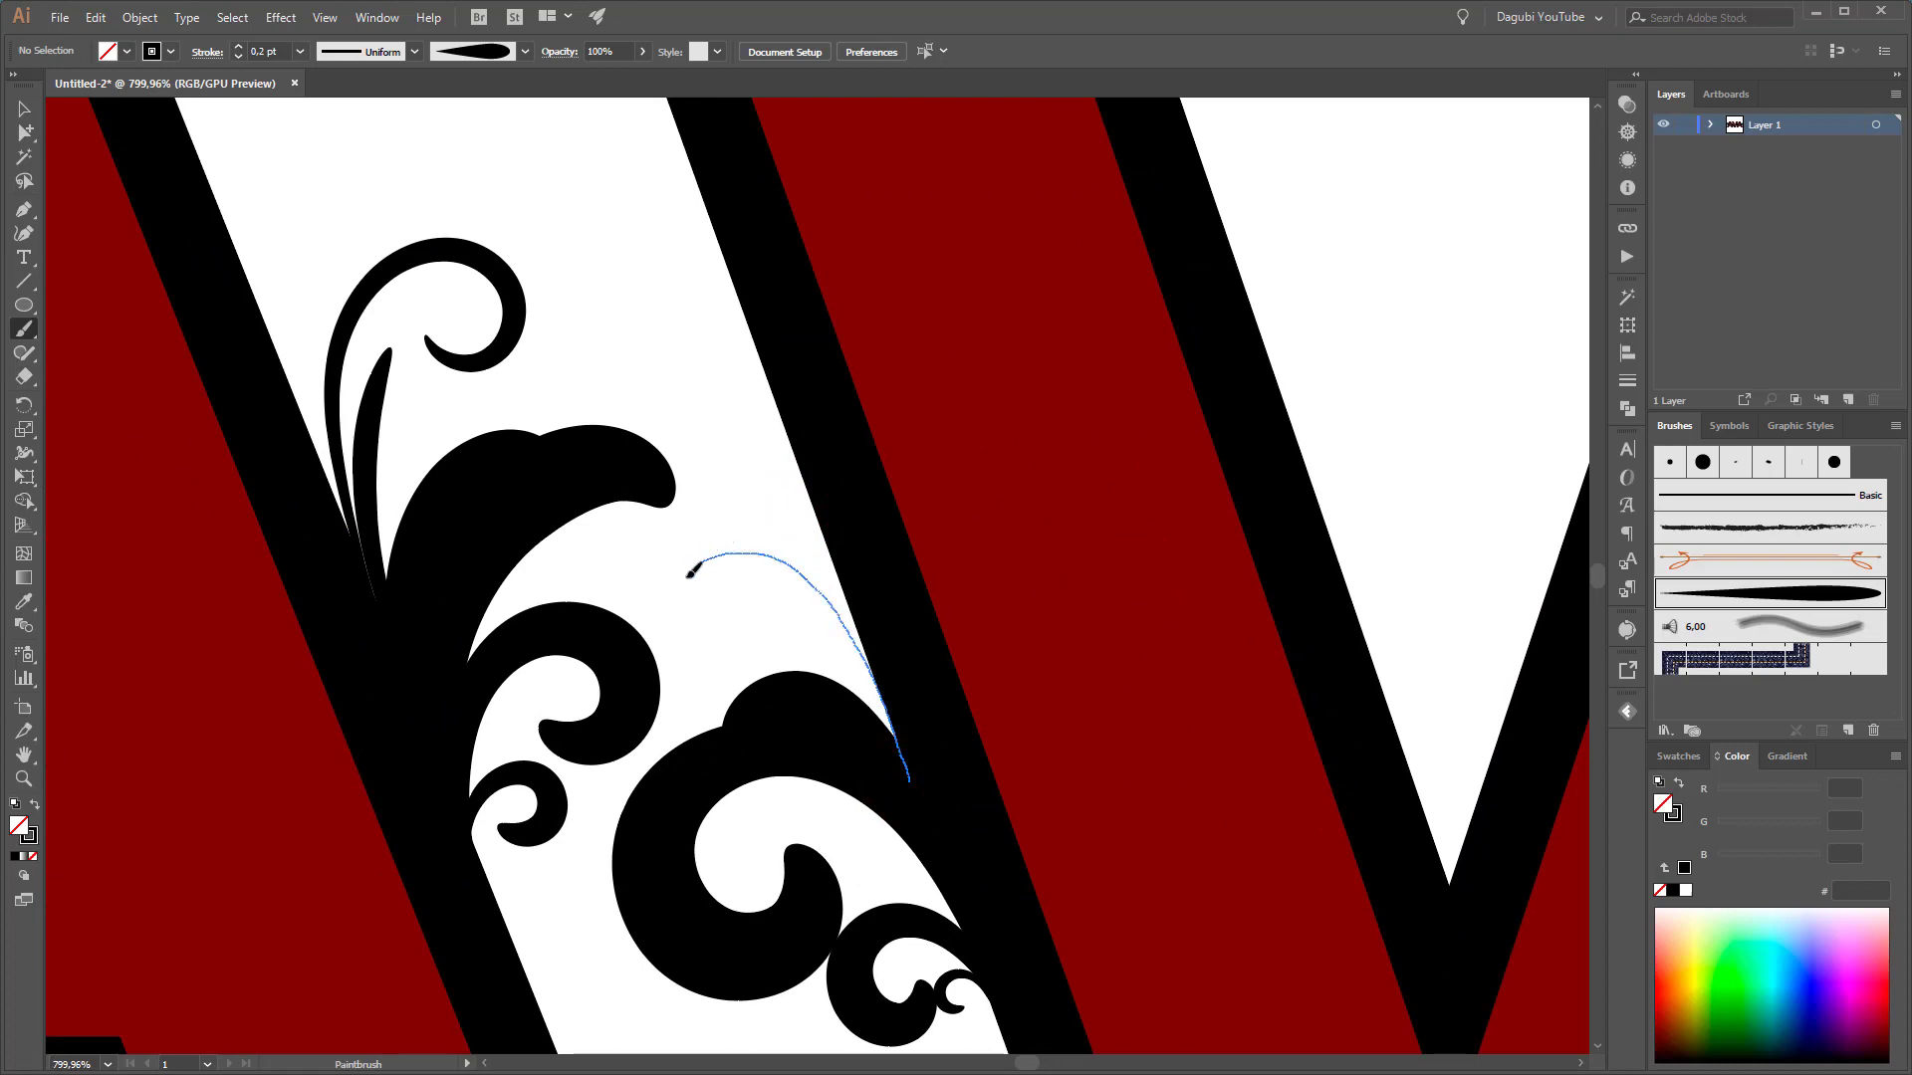
left_click_drag(738, 610, 740, 608)
Paint a 0.2 pt curl inside the large curl on the last A's right leg and another beneath the smaller curl
left_click_drag(1123, 871, 956, 683)
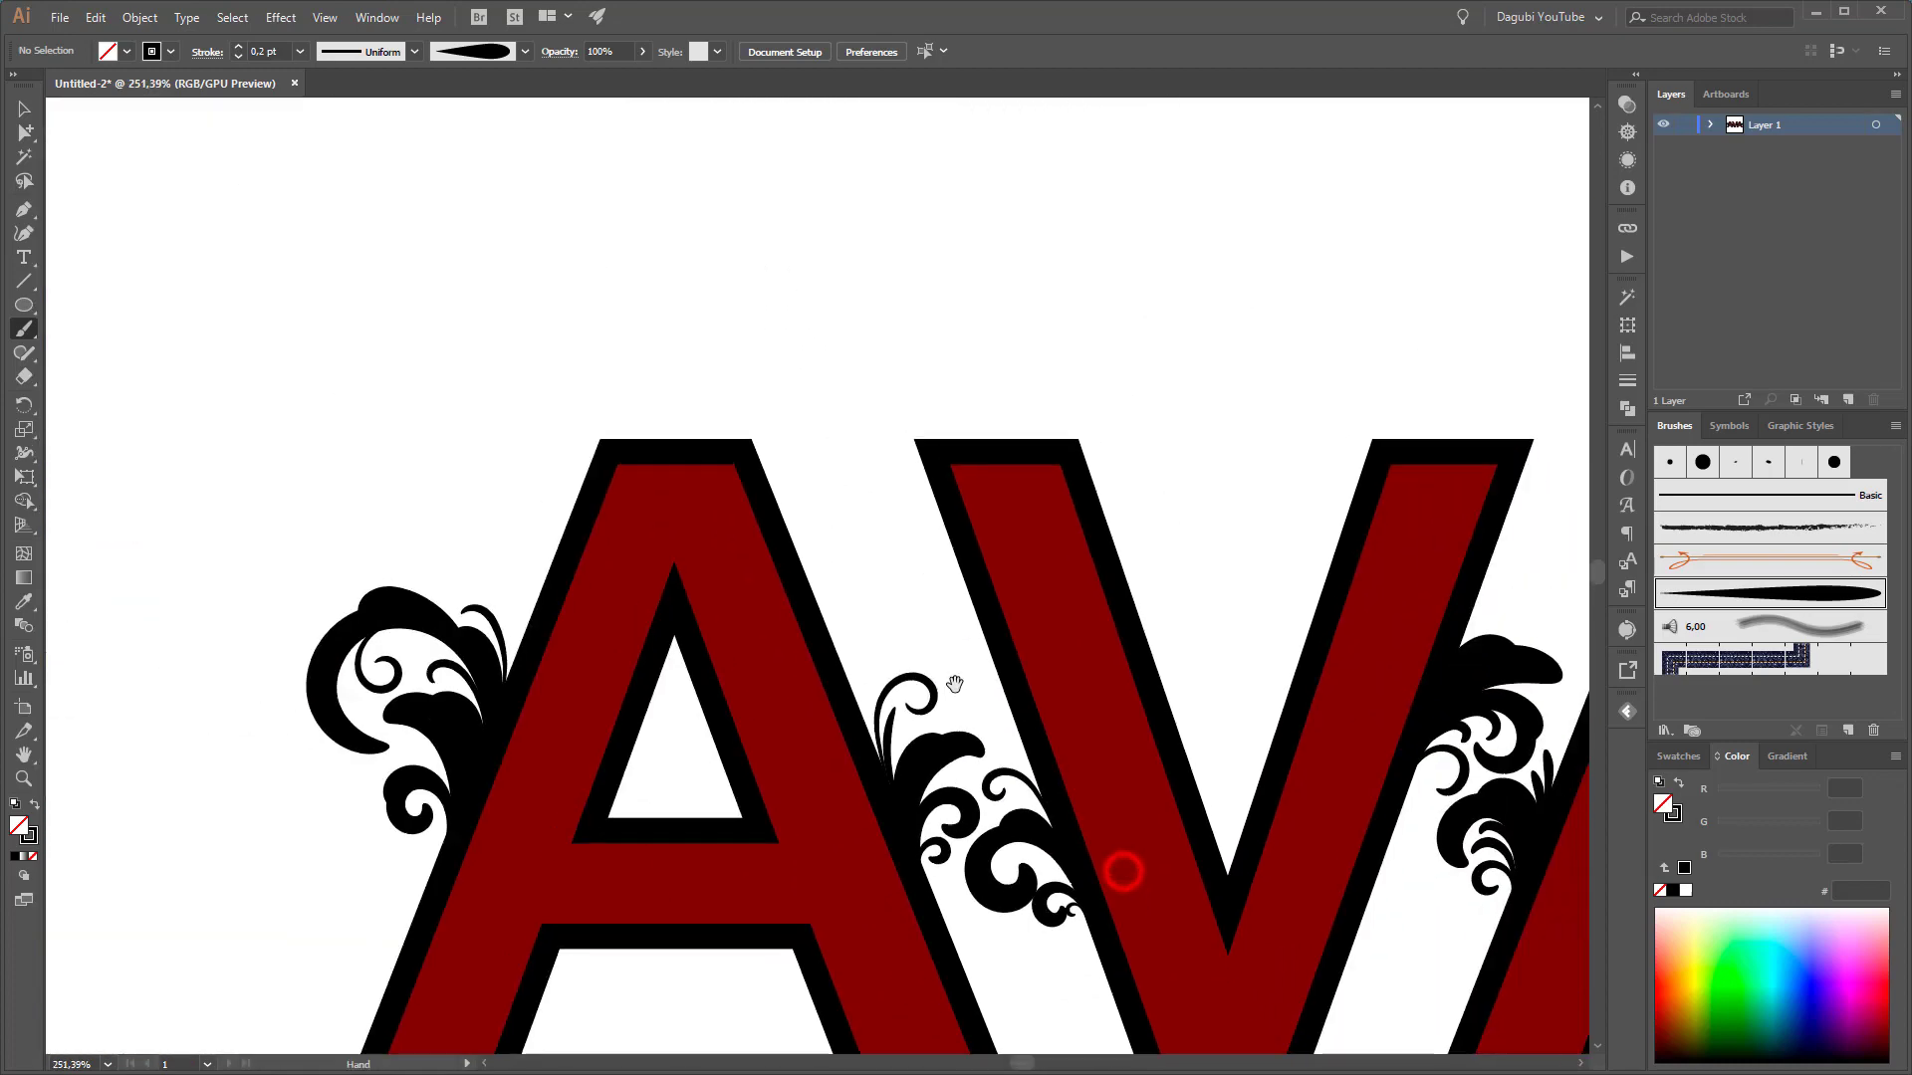
left_click_drag(1259, 829, 1148, 576)
left_click_drag(1351, 617, 1337, 568)
left_click_drag(1337, 560, 841, 557)
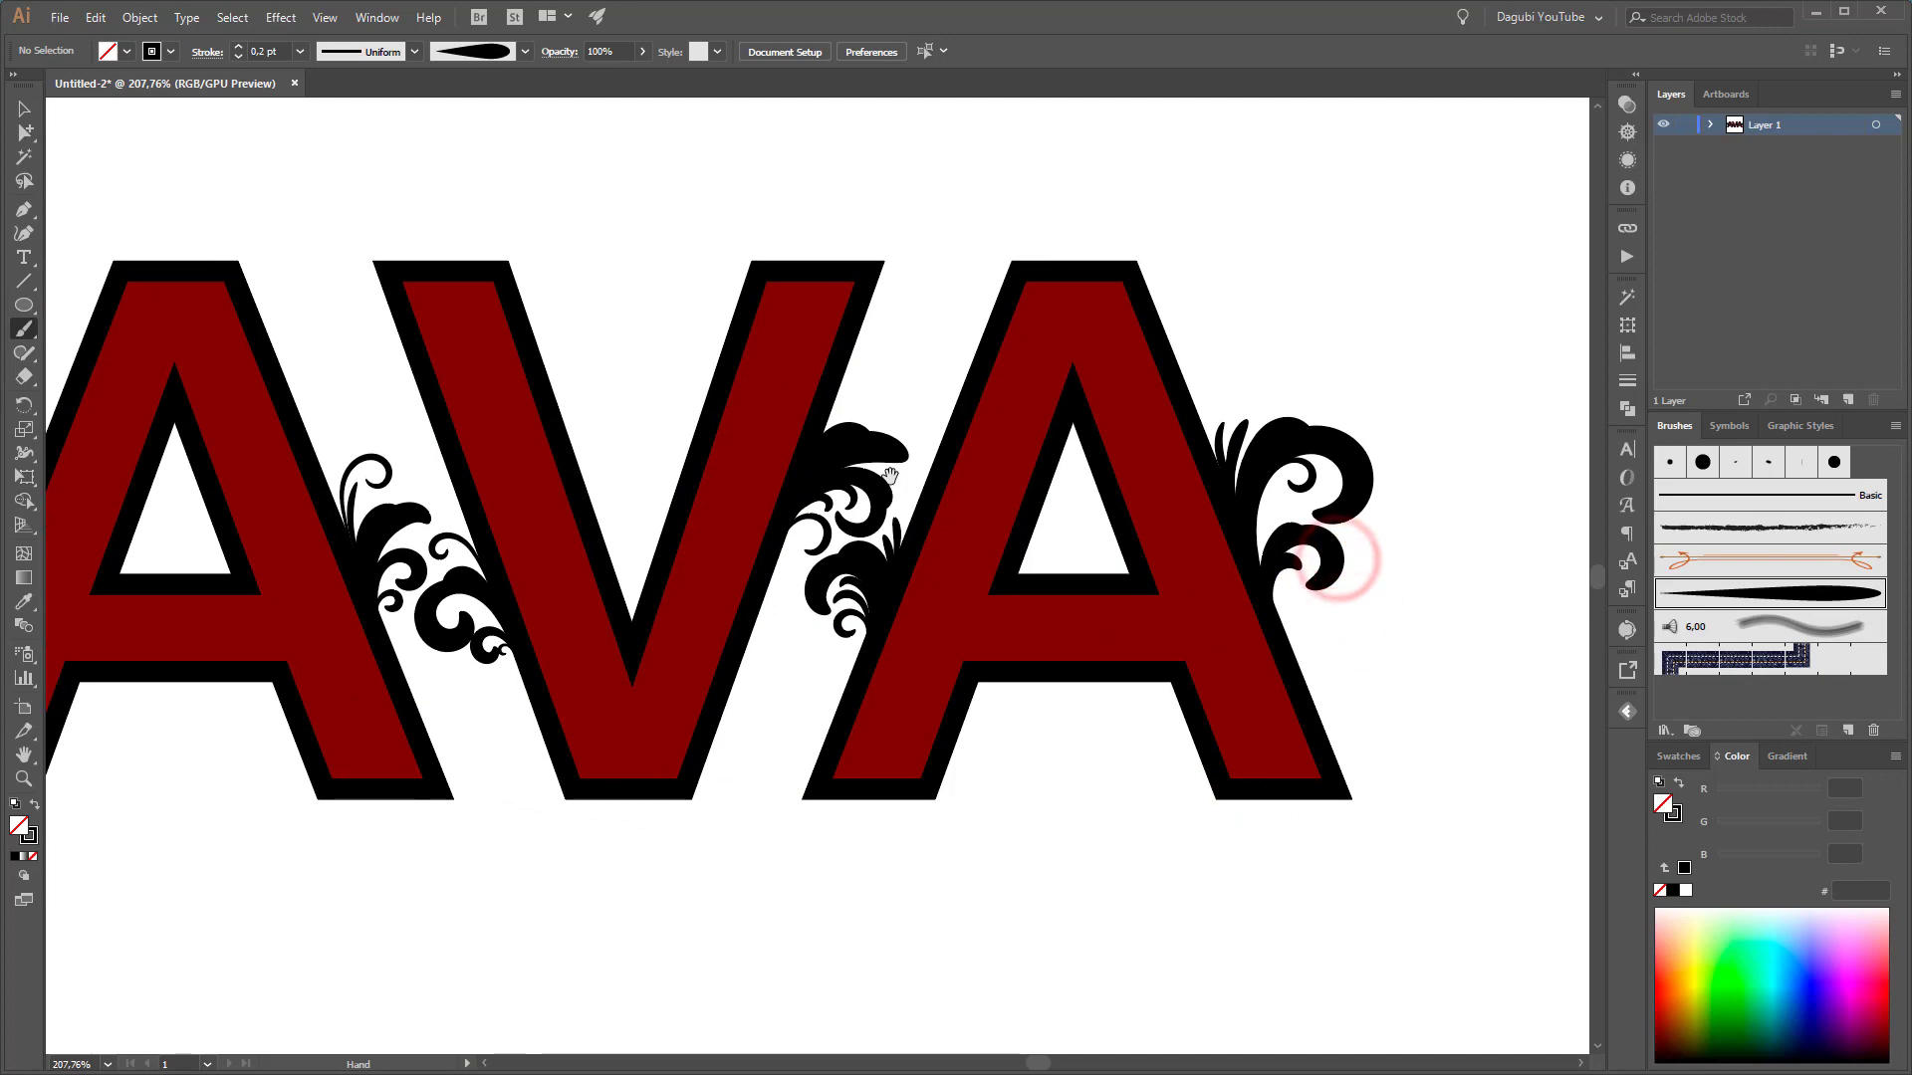
left_click_drag(1273, 482, 1434, 589)
left_click_drag(1251, 584, 908, 543)
left_click_drag(971, 495, 1137, 679)
mouse_move(901, 548)
left_mouse_down()
mouse_move(937, 436)
mouse_move(986, 405)
mouse_move(1023, 408)
mouse_move(1045, 450)
mouse_move(988, 466)
left_mouse_up()
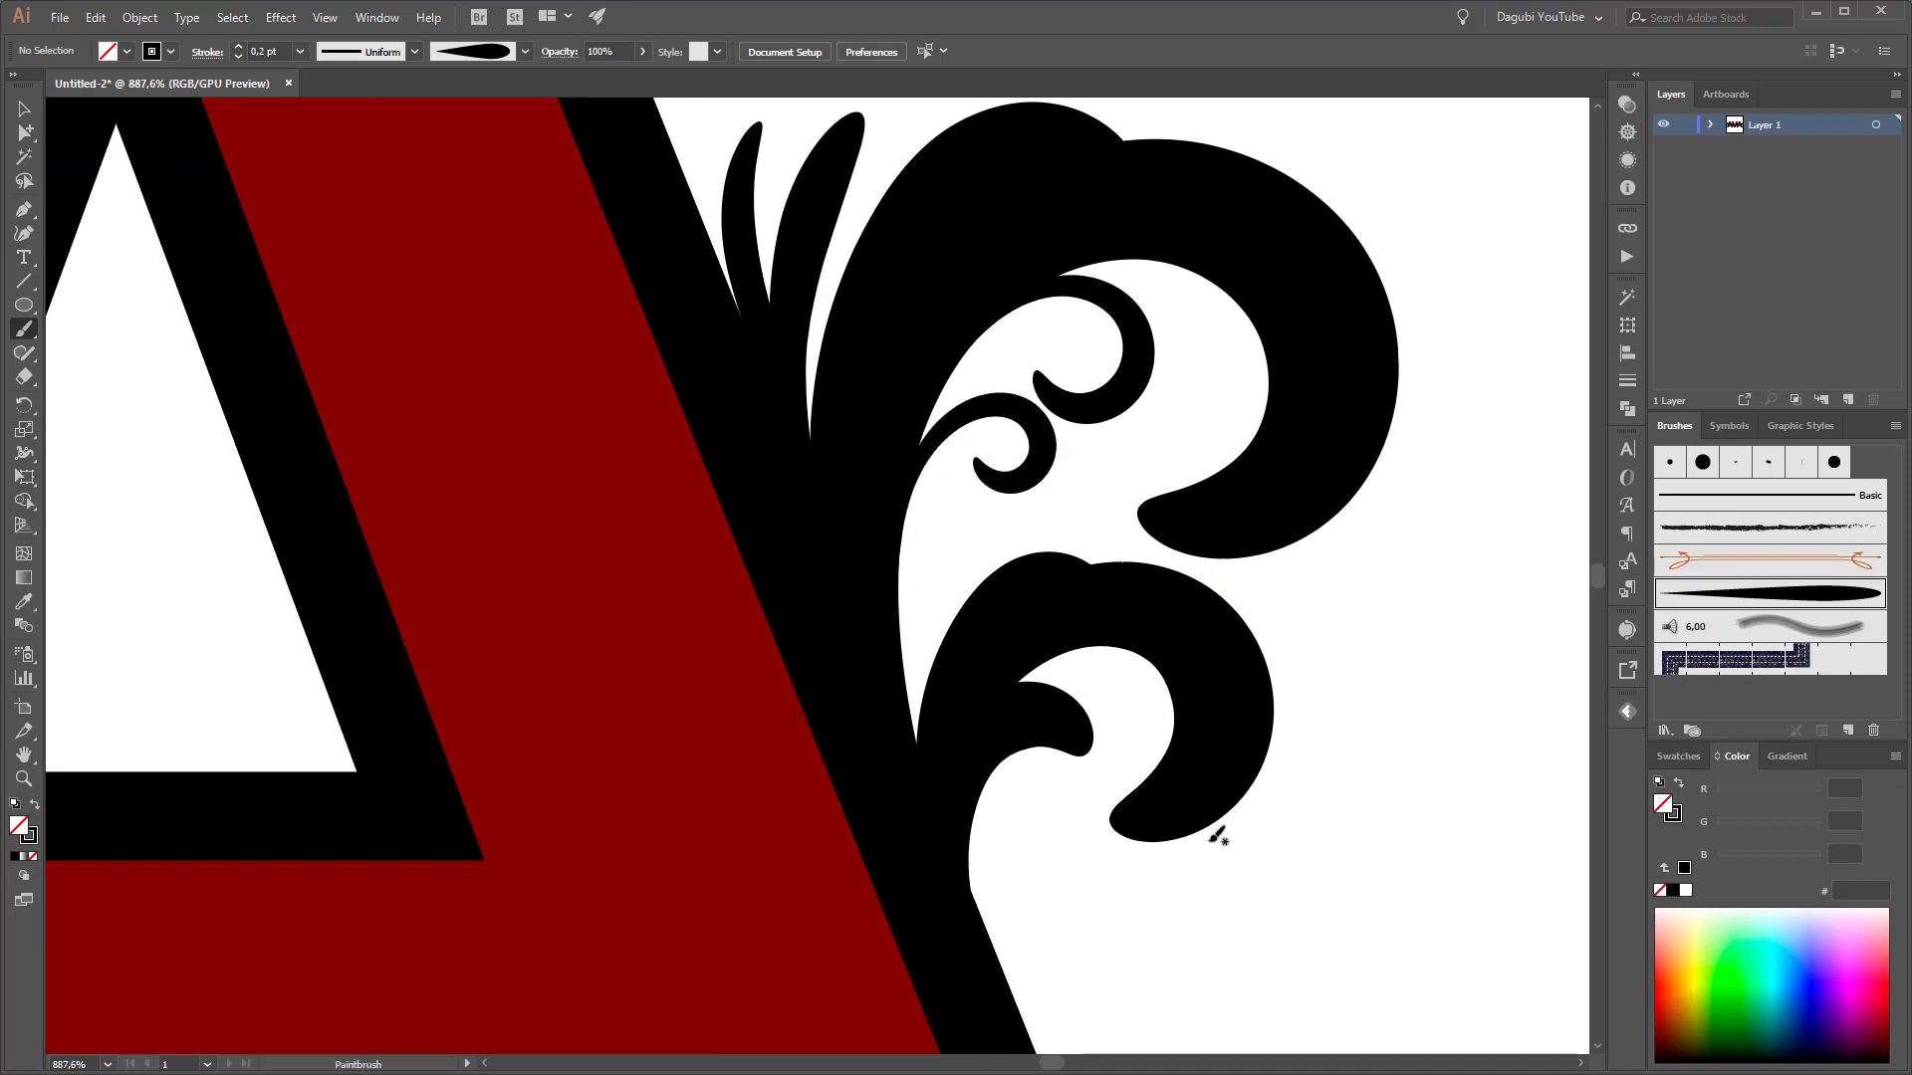
left_click_drag(1195, 826, 1058, 631)
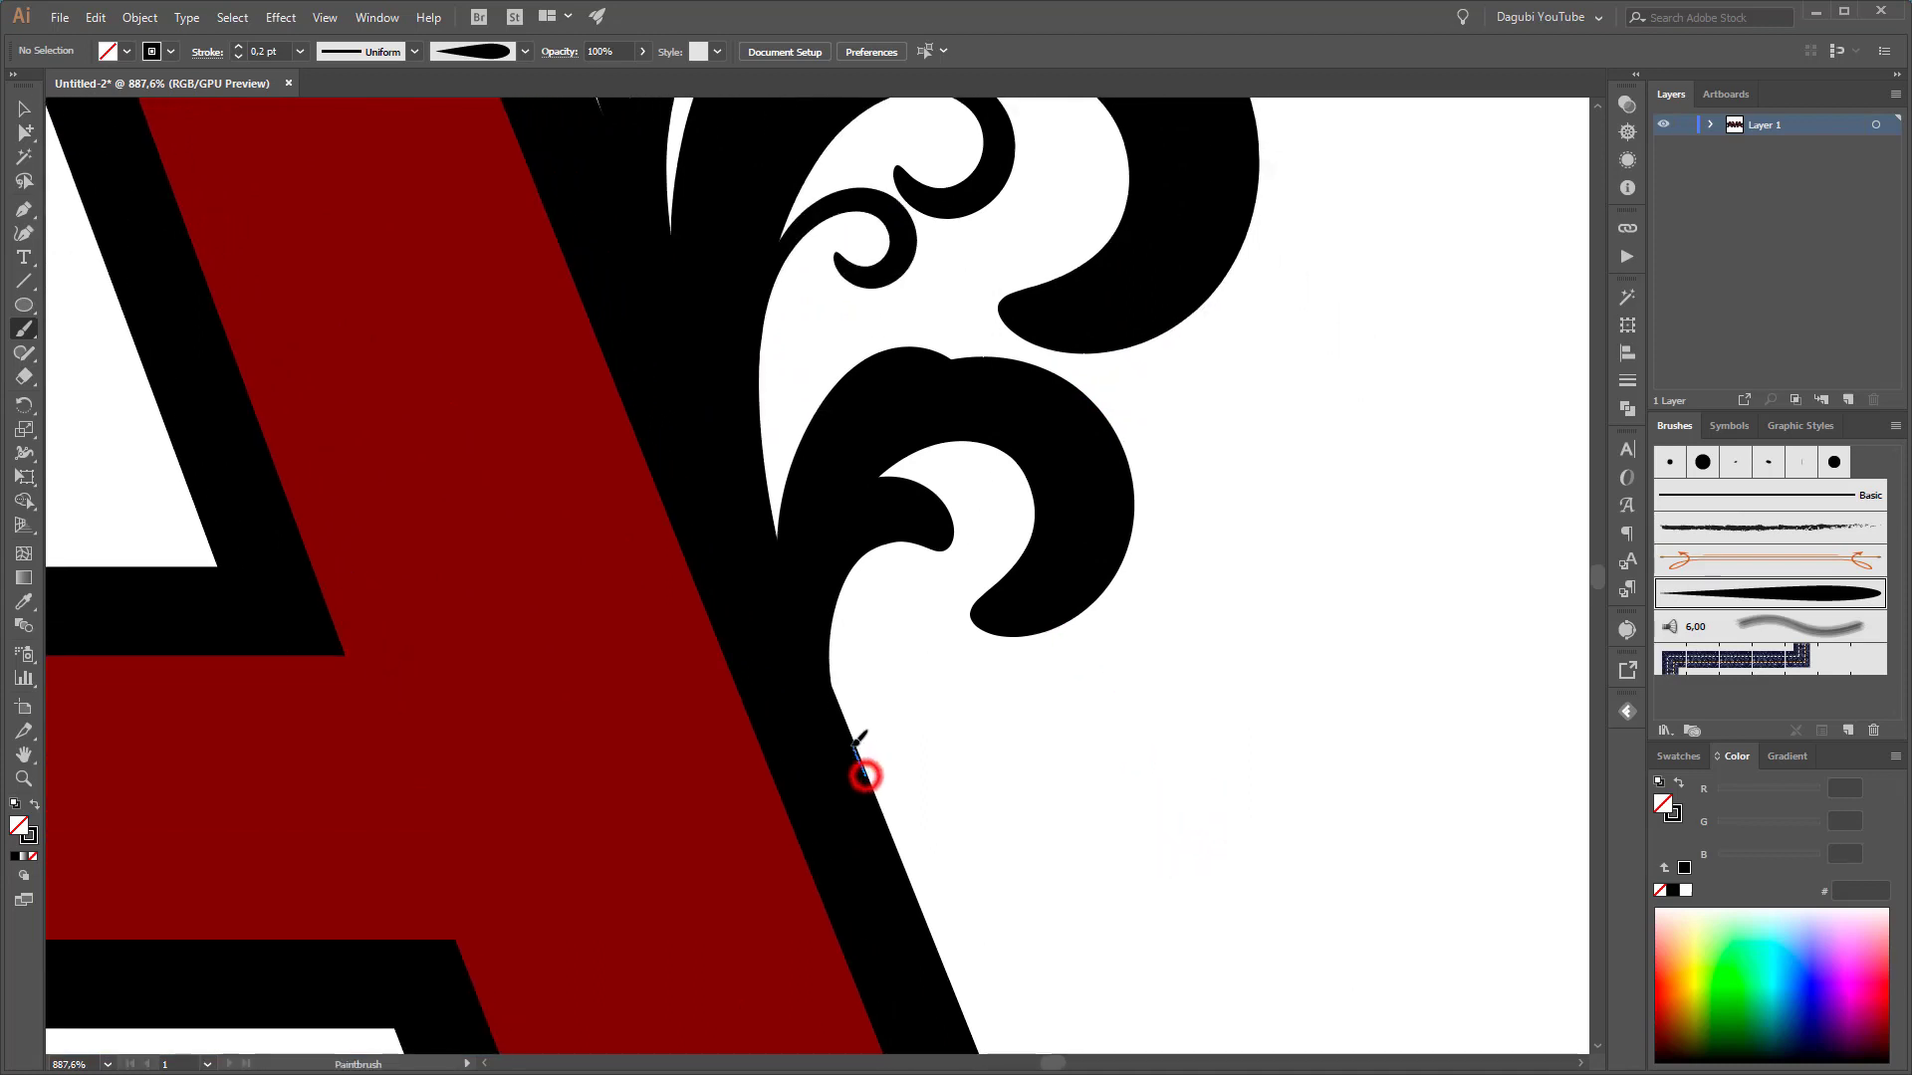
mouse_move(854, 746)
left_mouse_down()
mouse_move(842, 638)
mouse_move(884, 635)
left_mouse_up()
Try a curl rising from the foot of the first A's left leg at 1 pt and 0.75 pt, and delete it
left_click_drag(1144, 880, 782, 677)
left_click_drag(1045, 878, 1386, 683)
left_click_drag(1321, 786, 1155, 709)
left_click_drag(819, 750, 964, 674)
left_click_drag(564, 754, 721, 721)
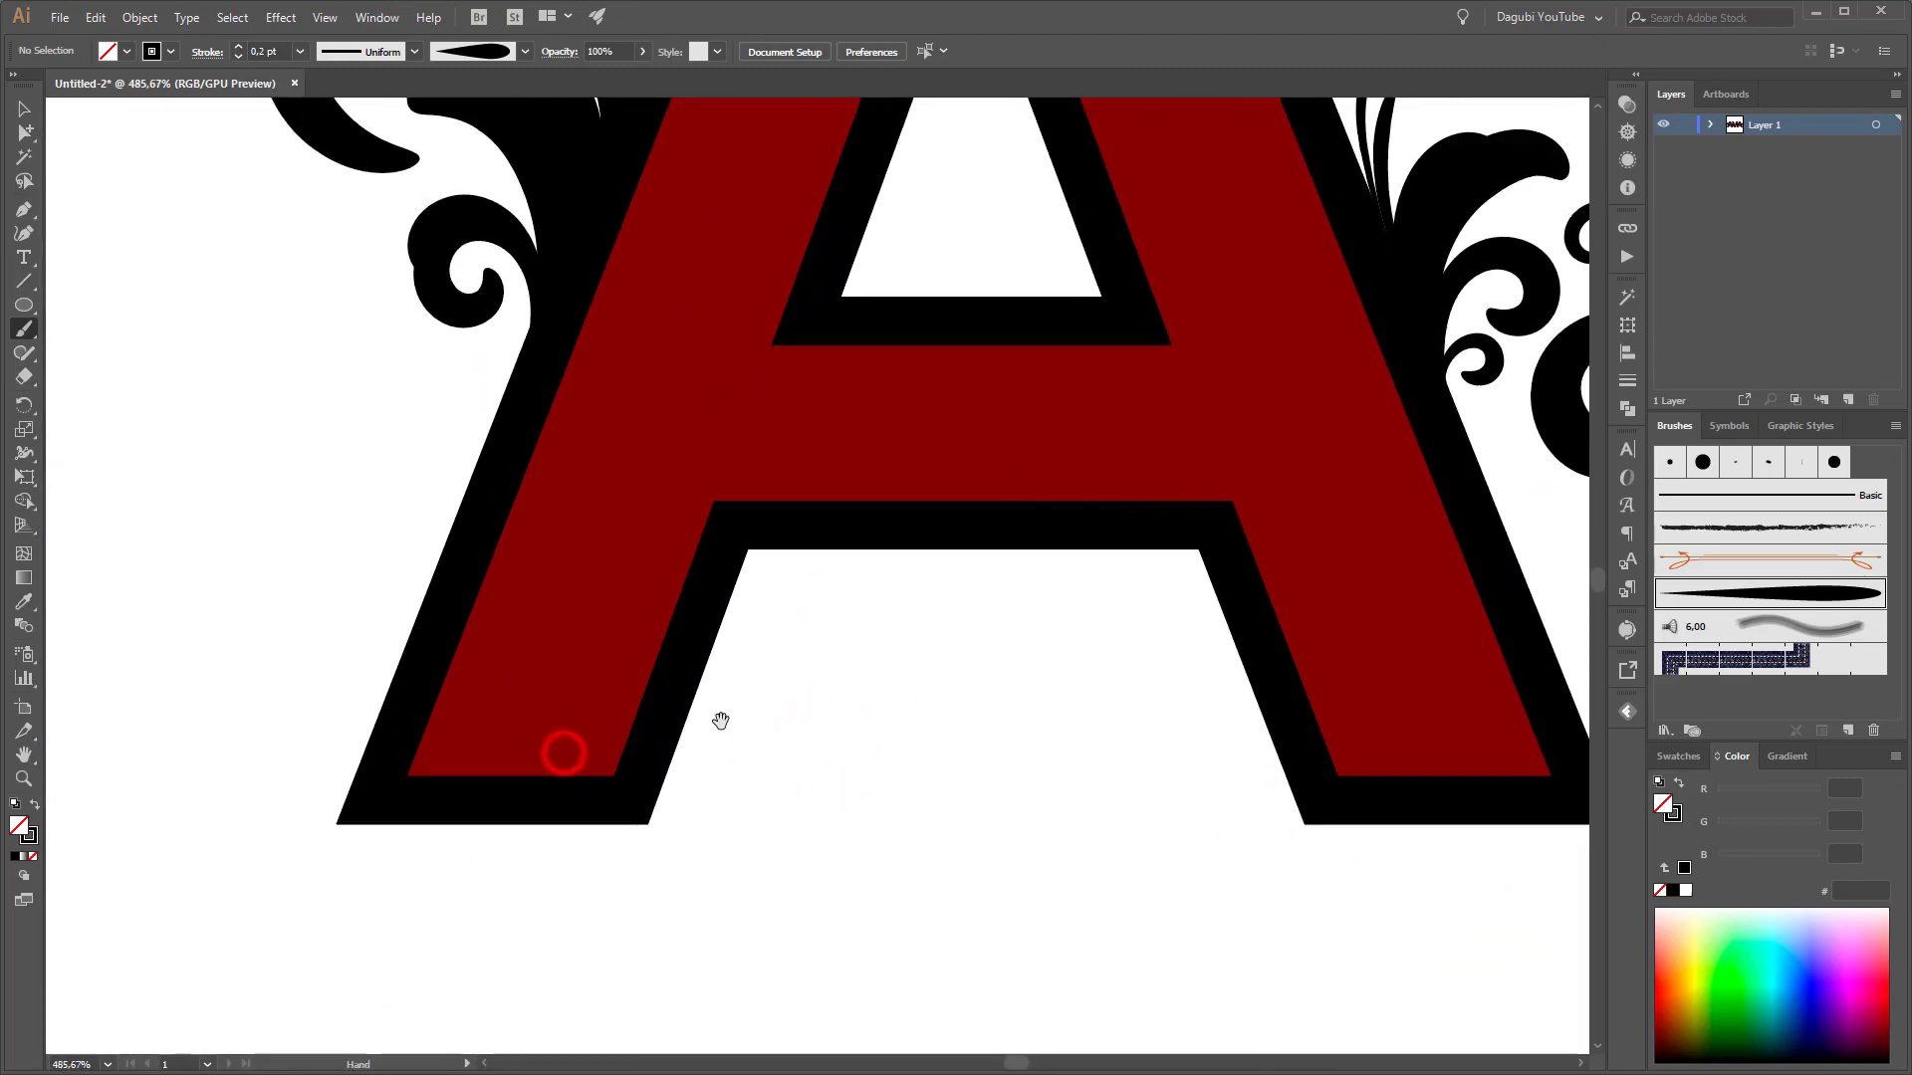
left_click_drag(631, 601, 846, 709)
mouse_move(509, 976)
left_mouse_down()
mouse_move(559, 919)
mouse_move(575, 841)
mouse_move(541, 709)
left_mouse_up()
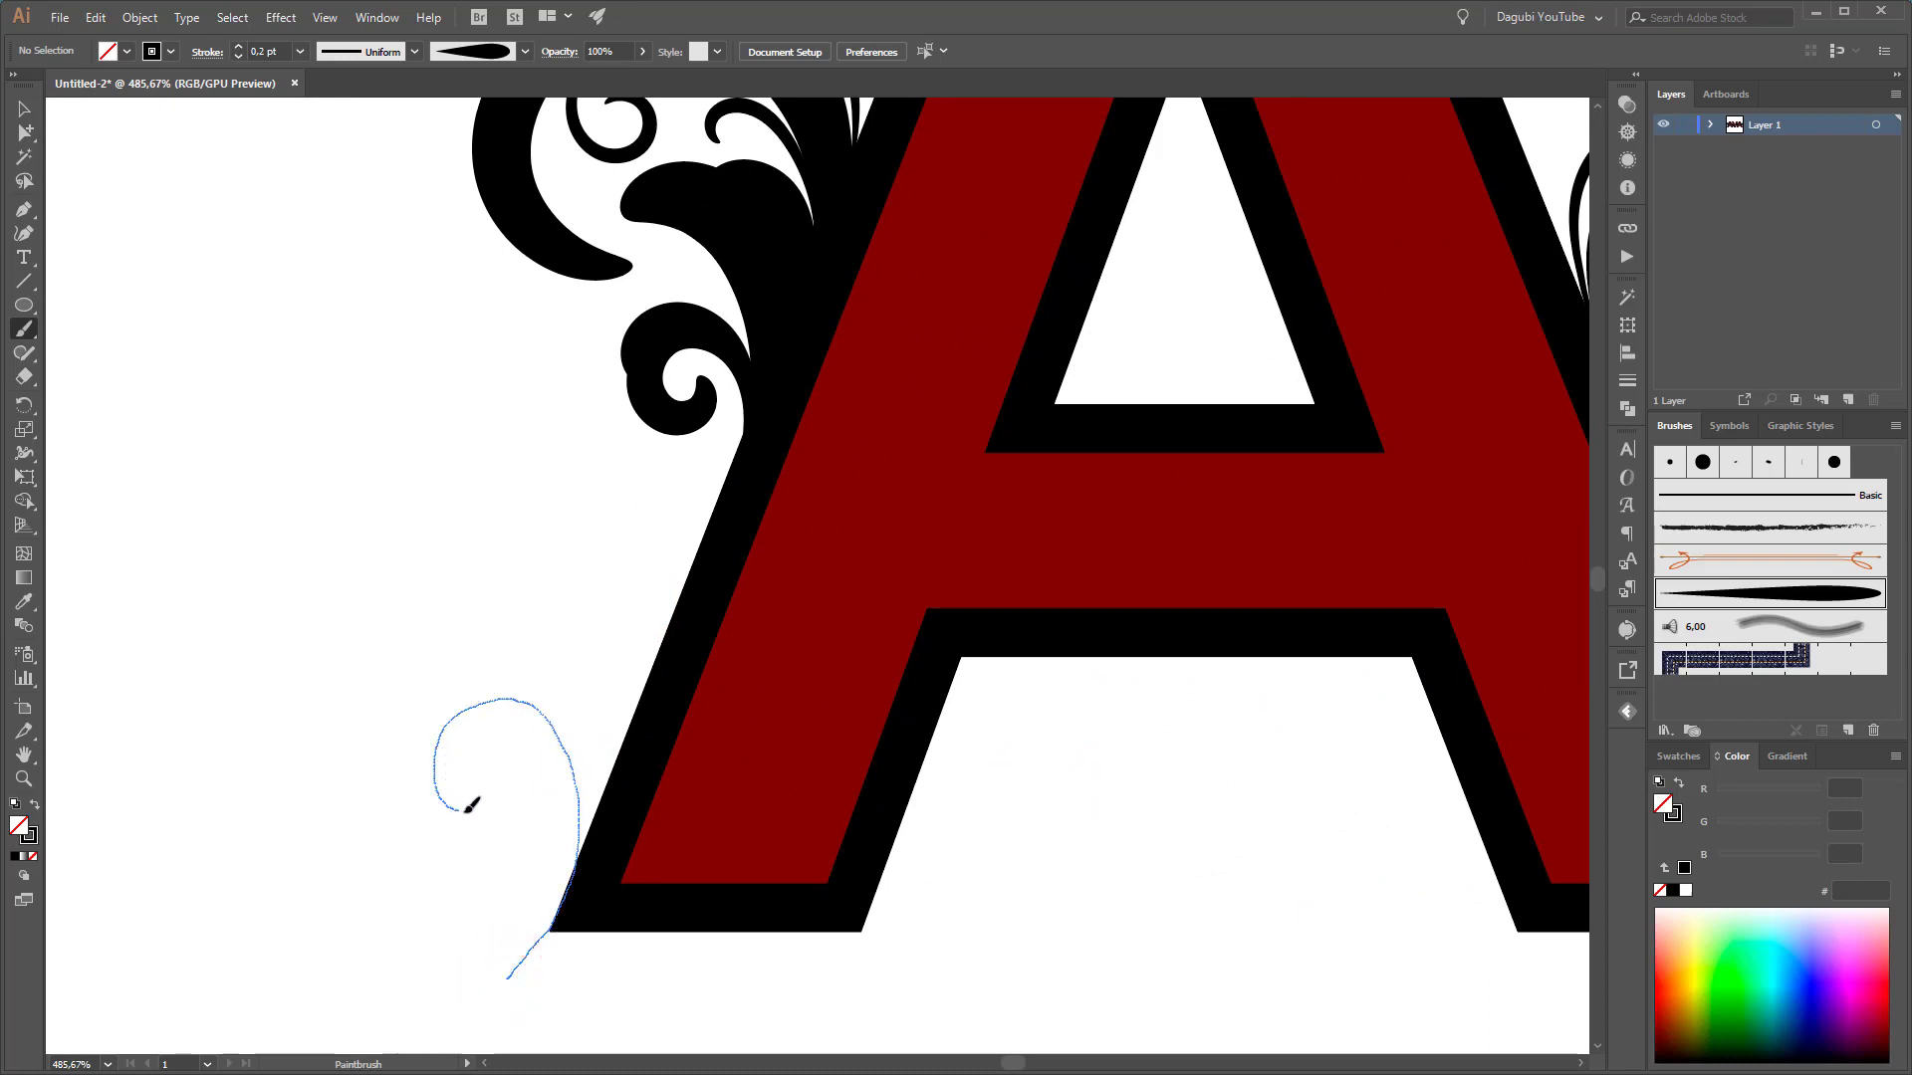
left_click_drag(471, 804, 462, 813)
left_click(453, 734, "ctrl")
left_click(238, 45)
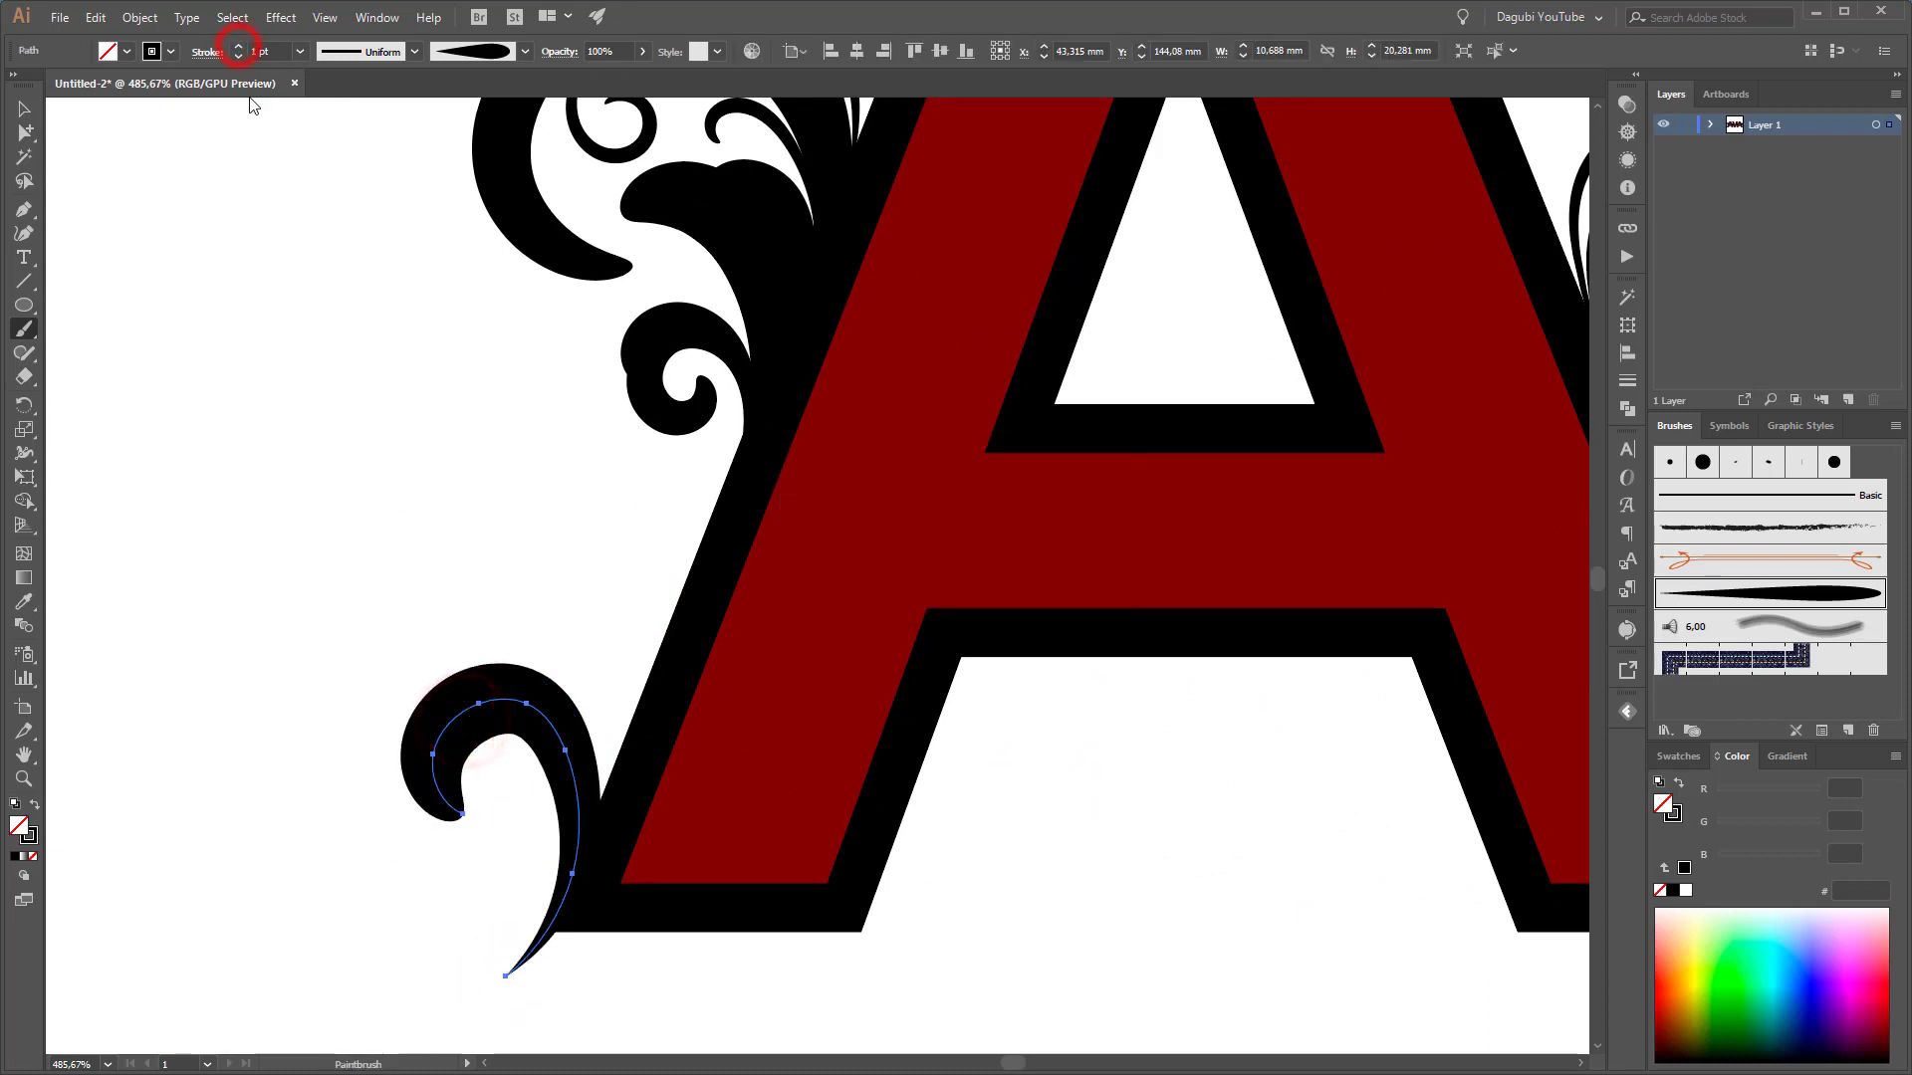
left_click(238, 57)
key("Delete")
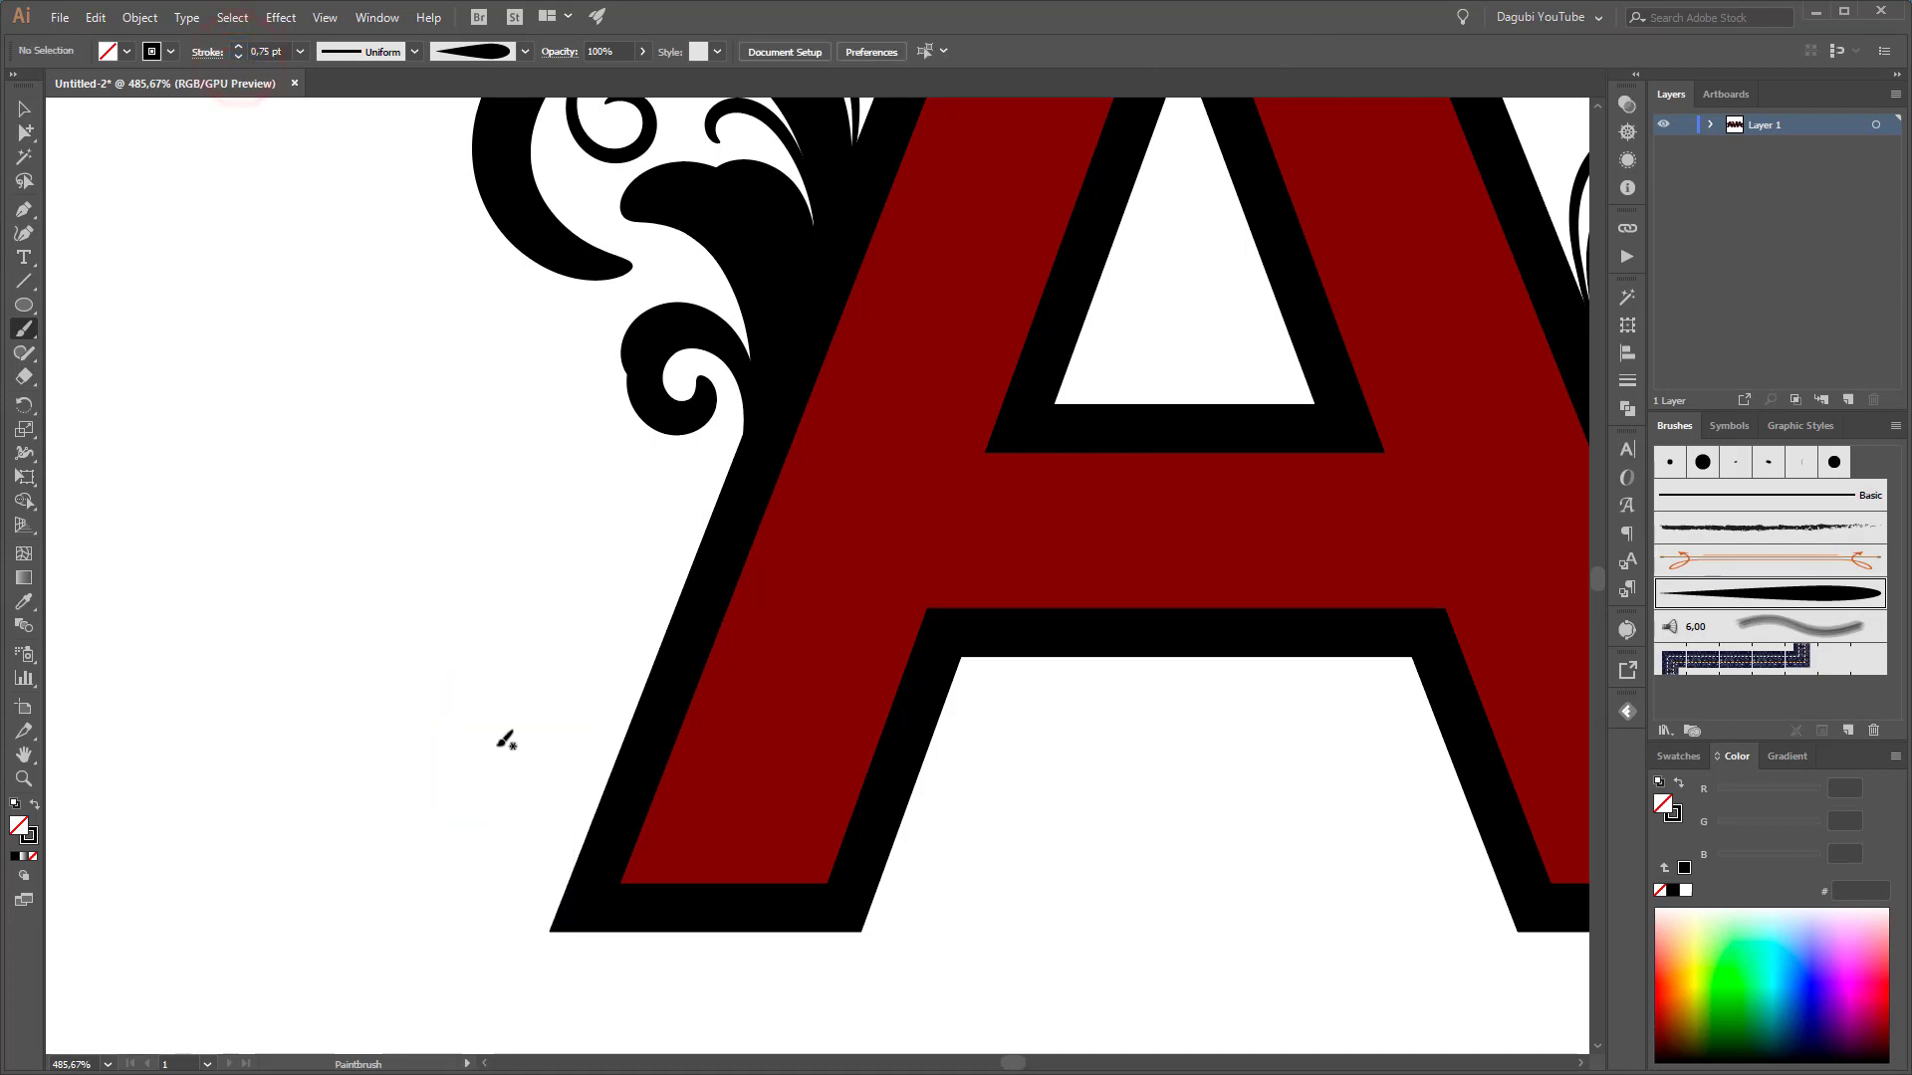
Paint two overlapping 0.75 pt curls rising outward from the outer foot of the first A's left leg
mouse_move(528, 956)
left_mouse_down()
mouse_move(562, 901)
mouse_move(555, 792)
left_mouse_up()
left_click_drag(470, 732, 418, 745)
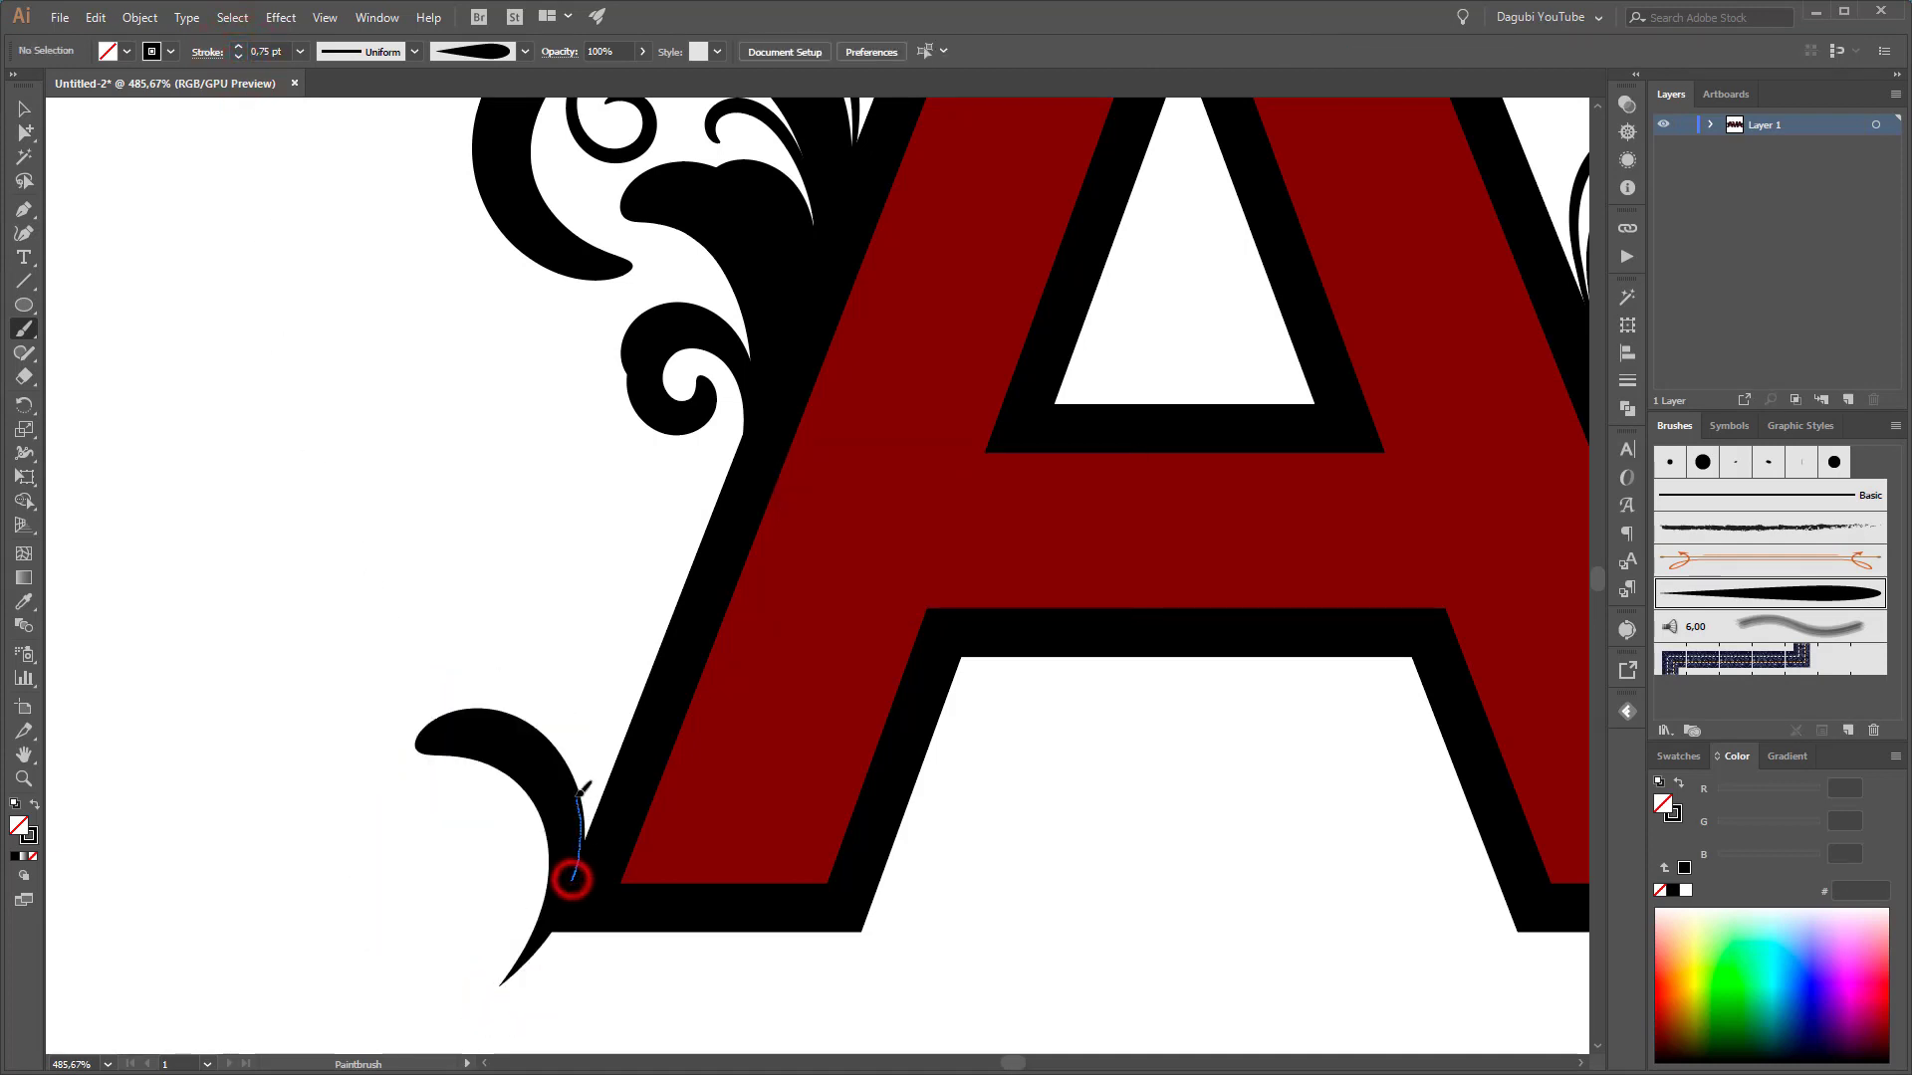
left_click_drag(573, 879, 566, 886)
Paint two overlapping 0.5 pt curls rising from the inner foot of the first A's left leg
scroll(897, 896, "down", 3)
scroll(946, 797, "right", 3)
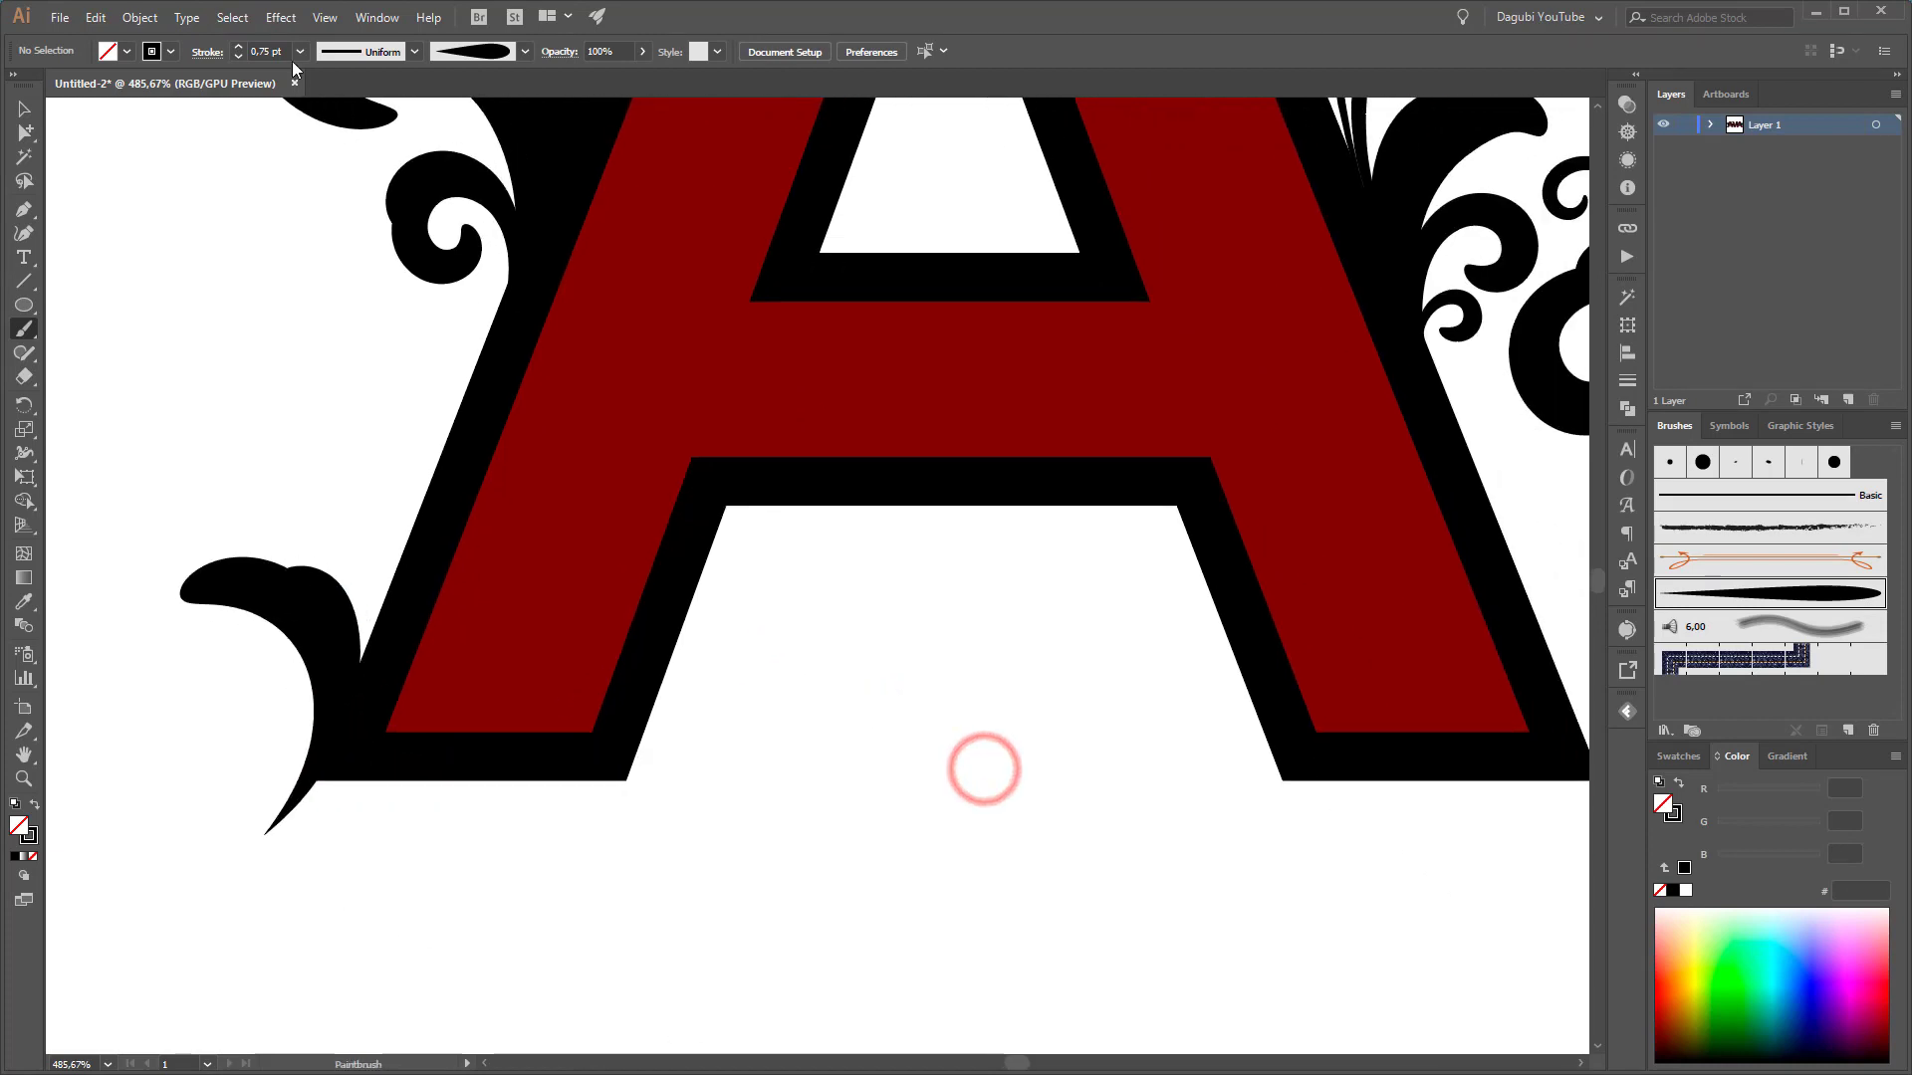
left_click(238, 54)
mouse_move(606, 823)
left_mouse_down()
mouse_move(662, 726)
mouse_move(747, 661)
mouse_move(772, 742)
left_mouse_up()
mouse_move(638, 728)
left_mouse_down()
mouse_move(768, 663)
mouse_move(787, 697)
left_mouse_up()
Paint overlapping 0.5 pt curls on both the inner and outer sides of the first A's right foot
left_click_drag(1113, 879, 869, 849)
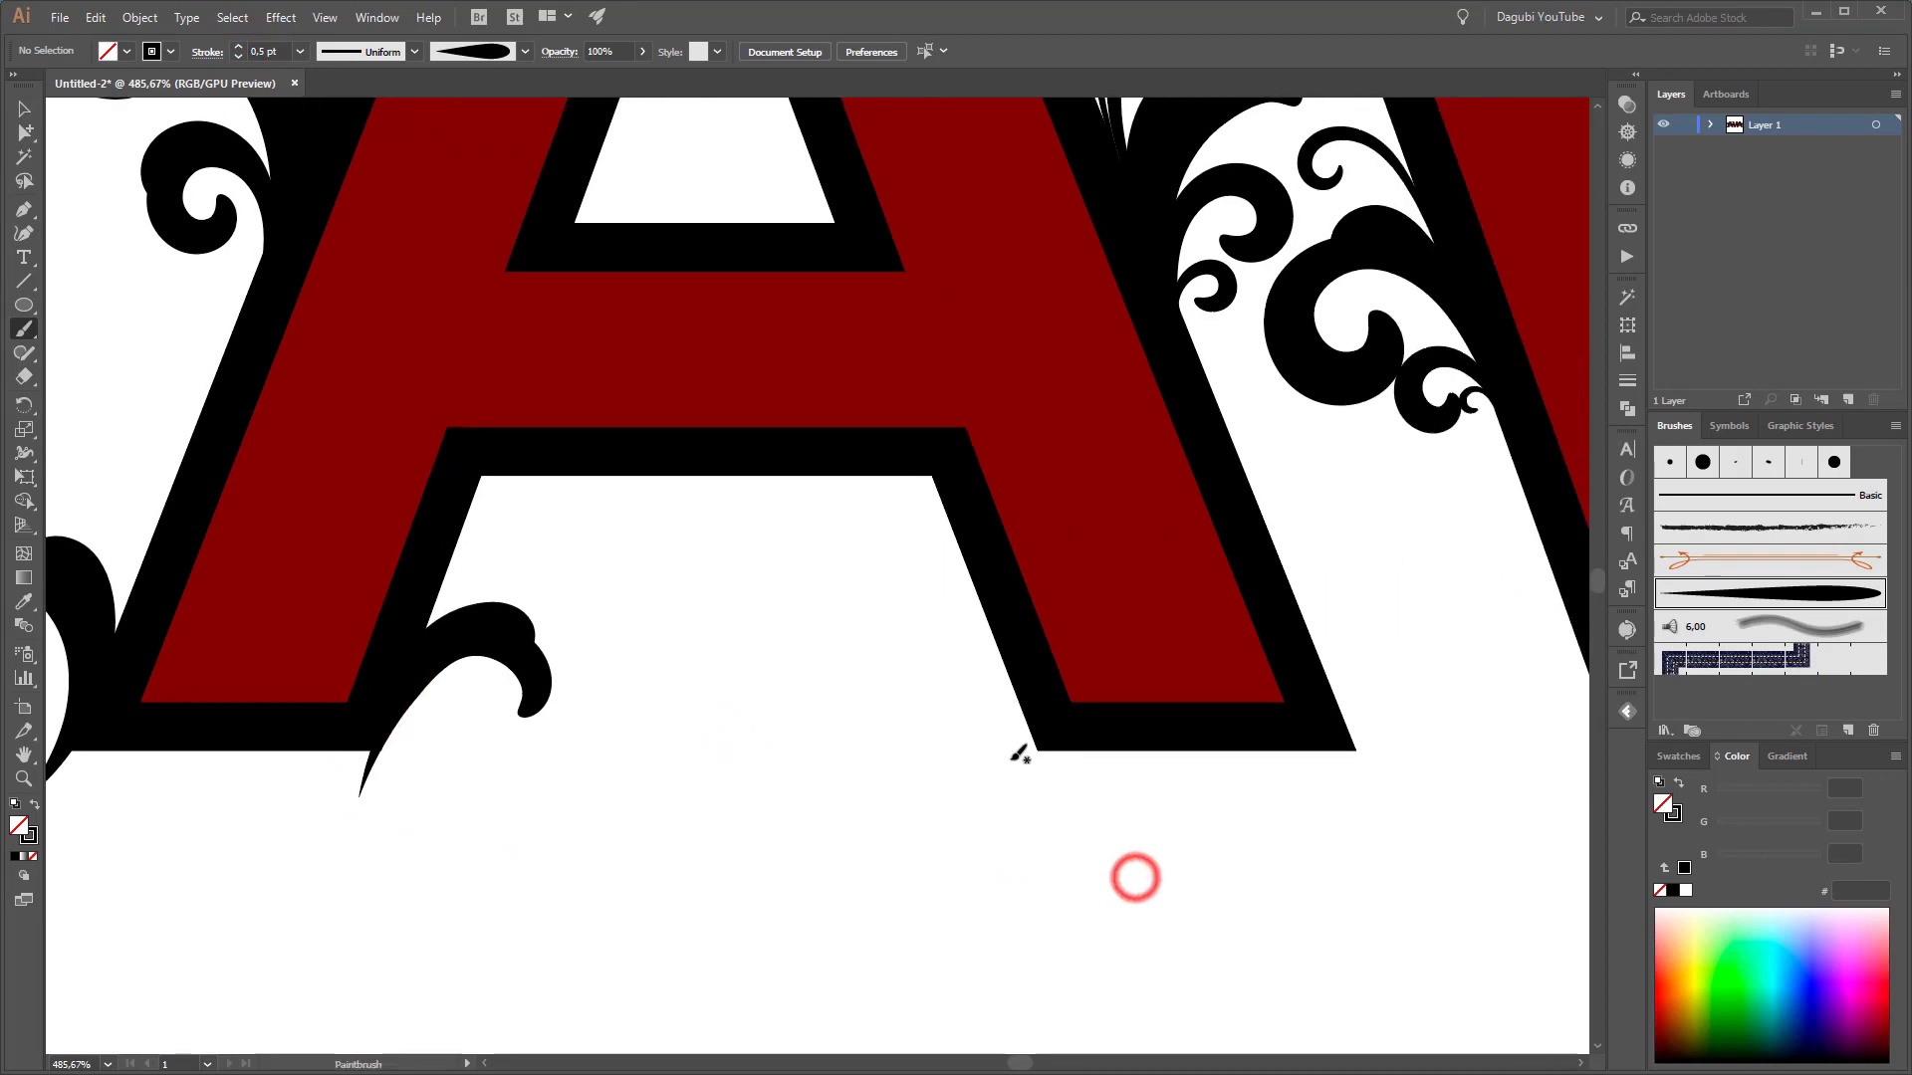
mouse_move(1036, 742)
left_mouse_down()
mouse_move(960, 648)
mouse_move(864, 658)
mouse_move(837, 702)
left_mouse_up()
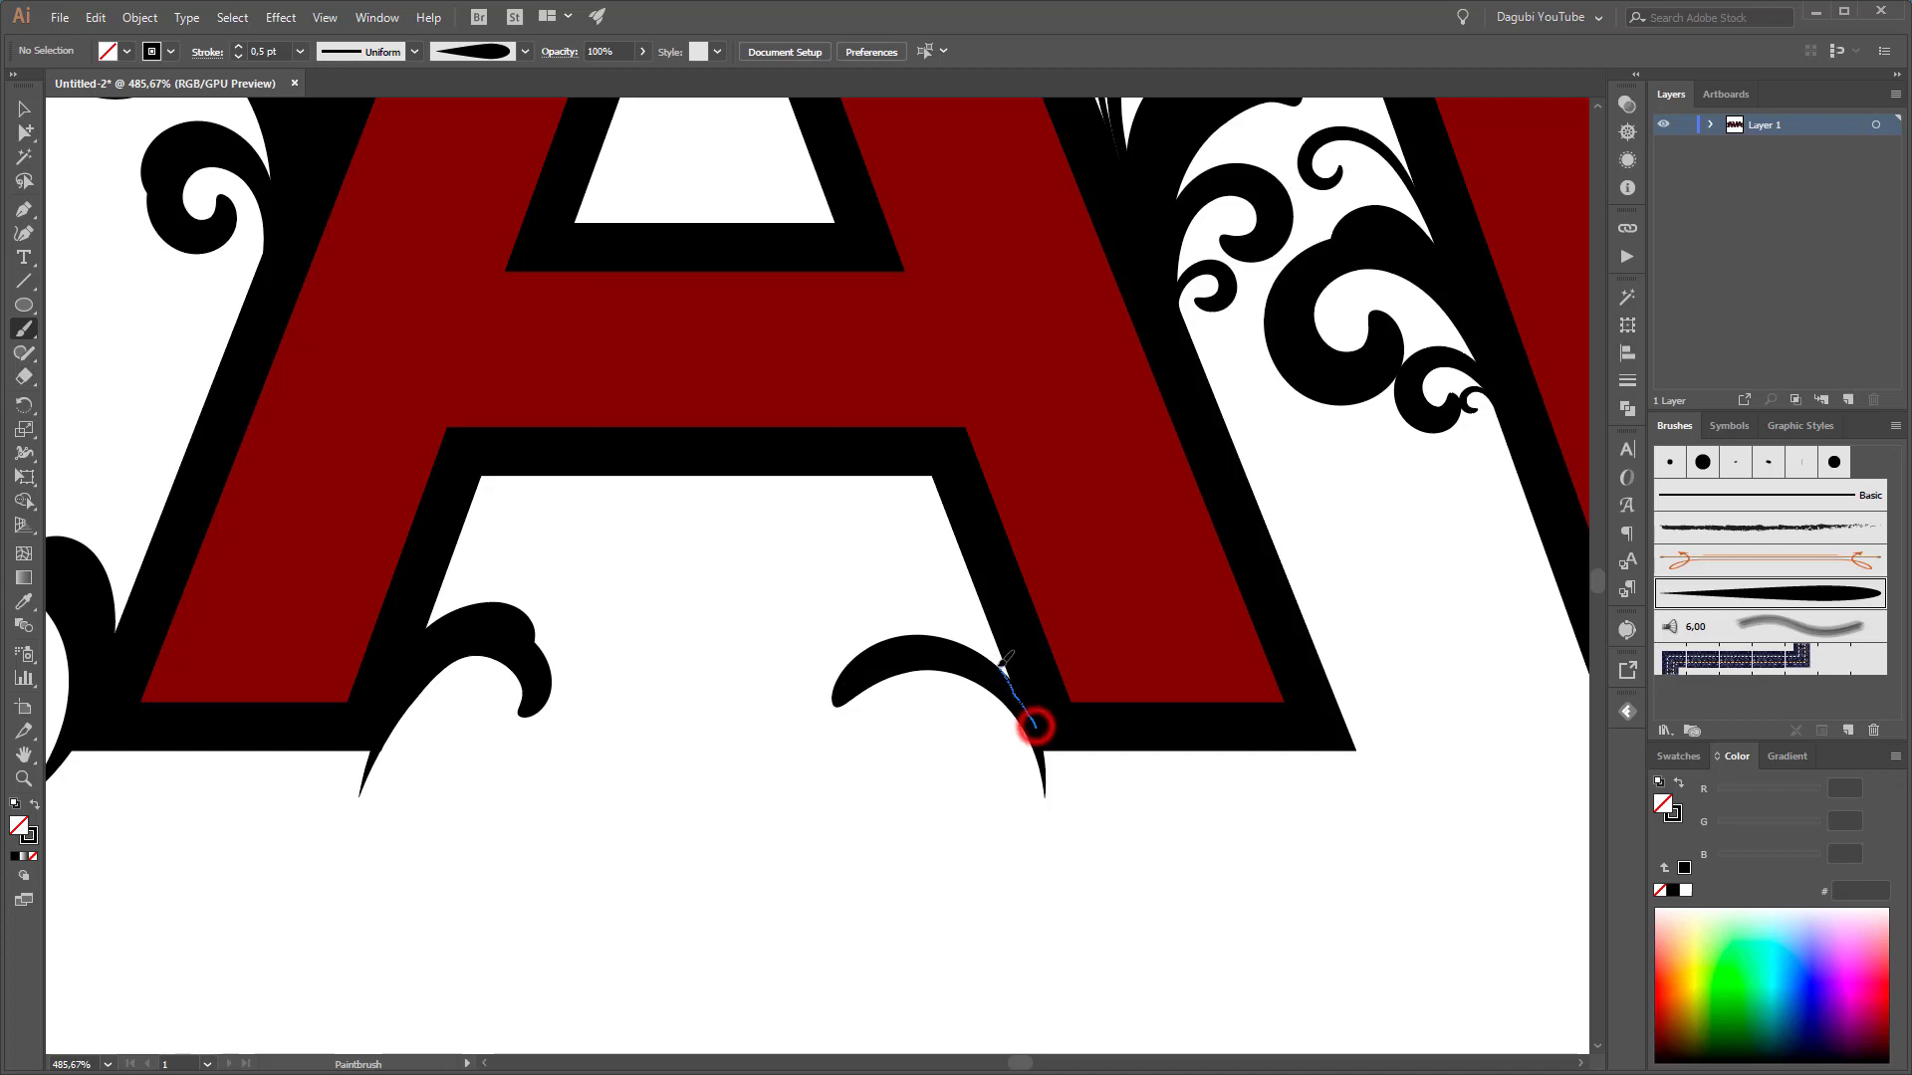
mouse_move(1002, 667)
left_mouse_down()
mouse_move(947, 631)
mouse_move(886, 646)
left_mouse_up()
left_click_drag(1313, 638, 906, 667)
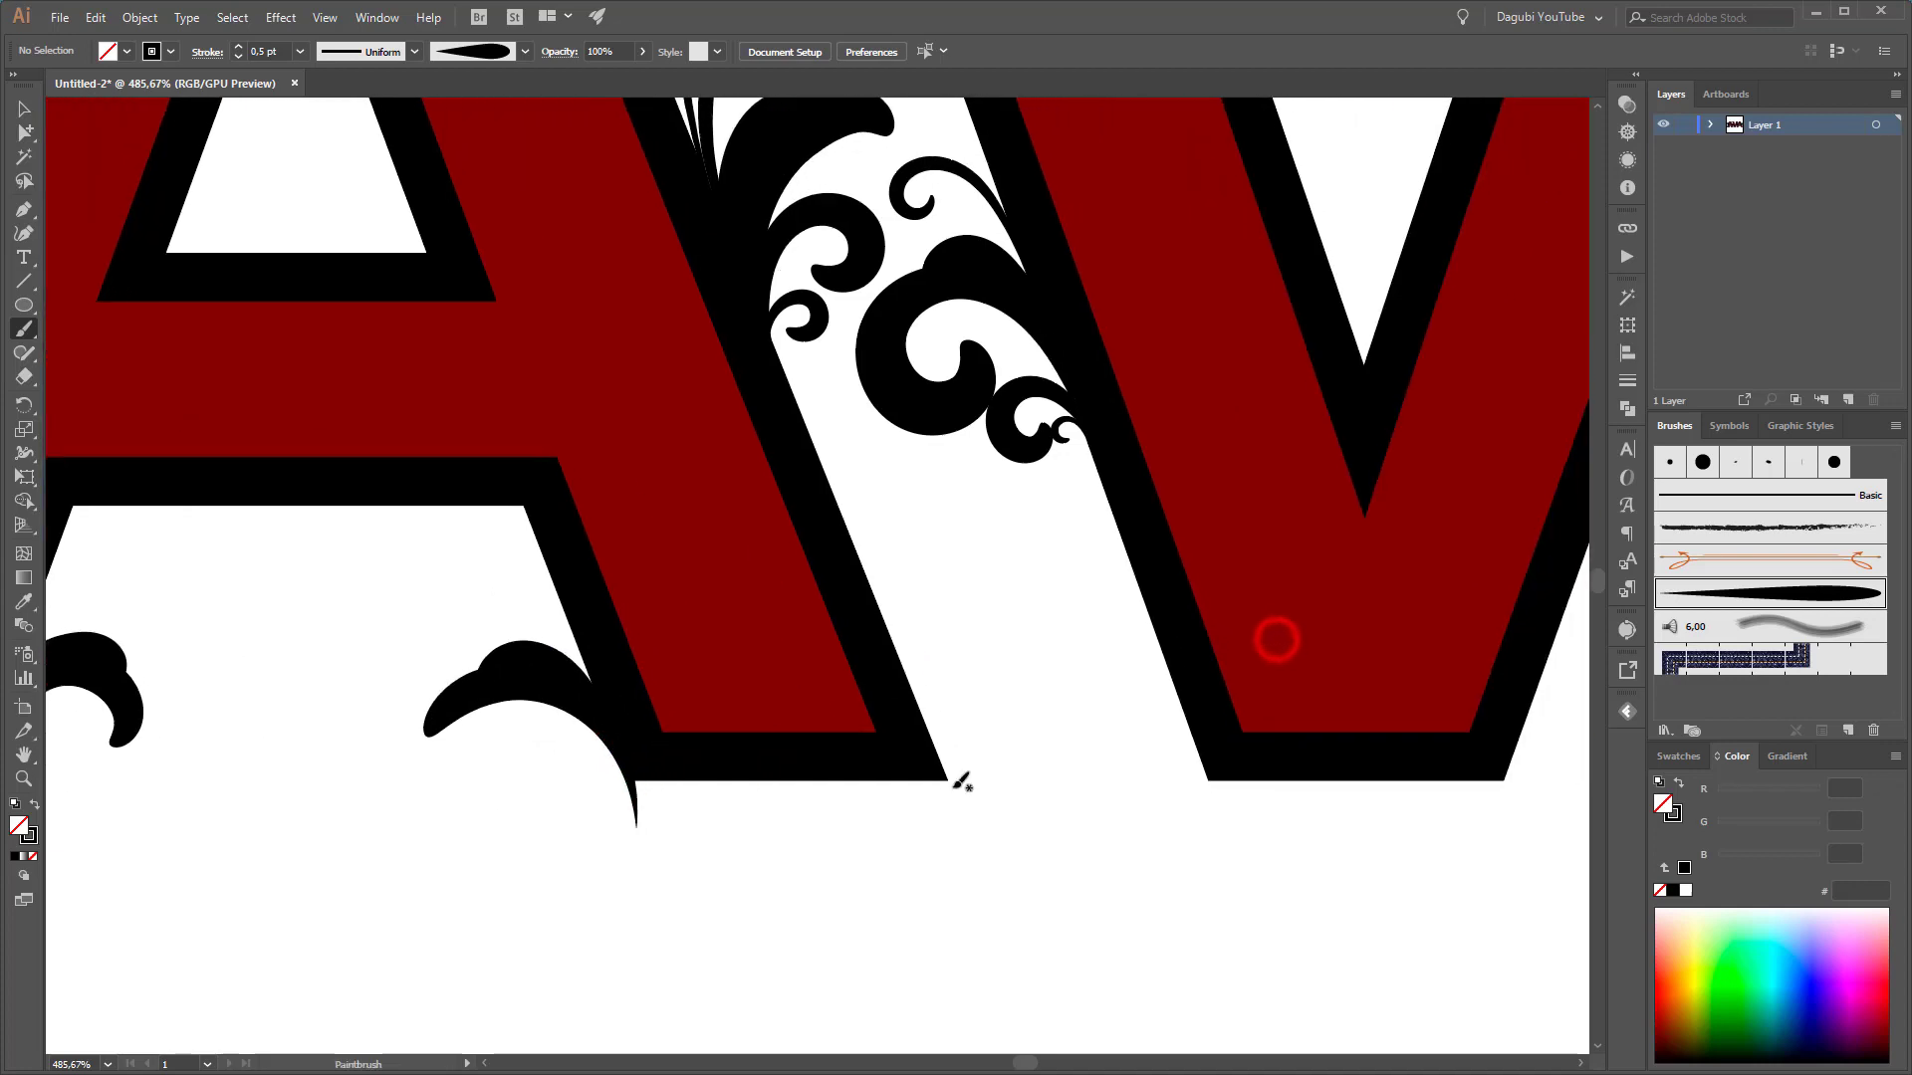
mouse_move(983, 841)
left_mouse_down()
mouse_move(933, 677)
mouse_move(1011, 642)
mouse_move(999, 697)
mouse_move(950, 608)
mouse_move(1001, 694)
left_mouse_up()
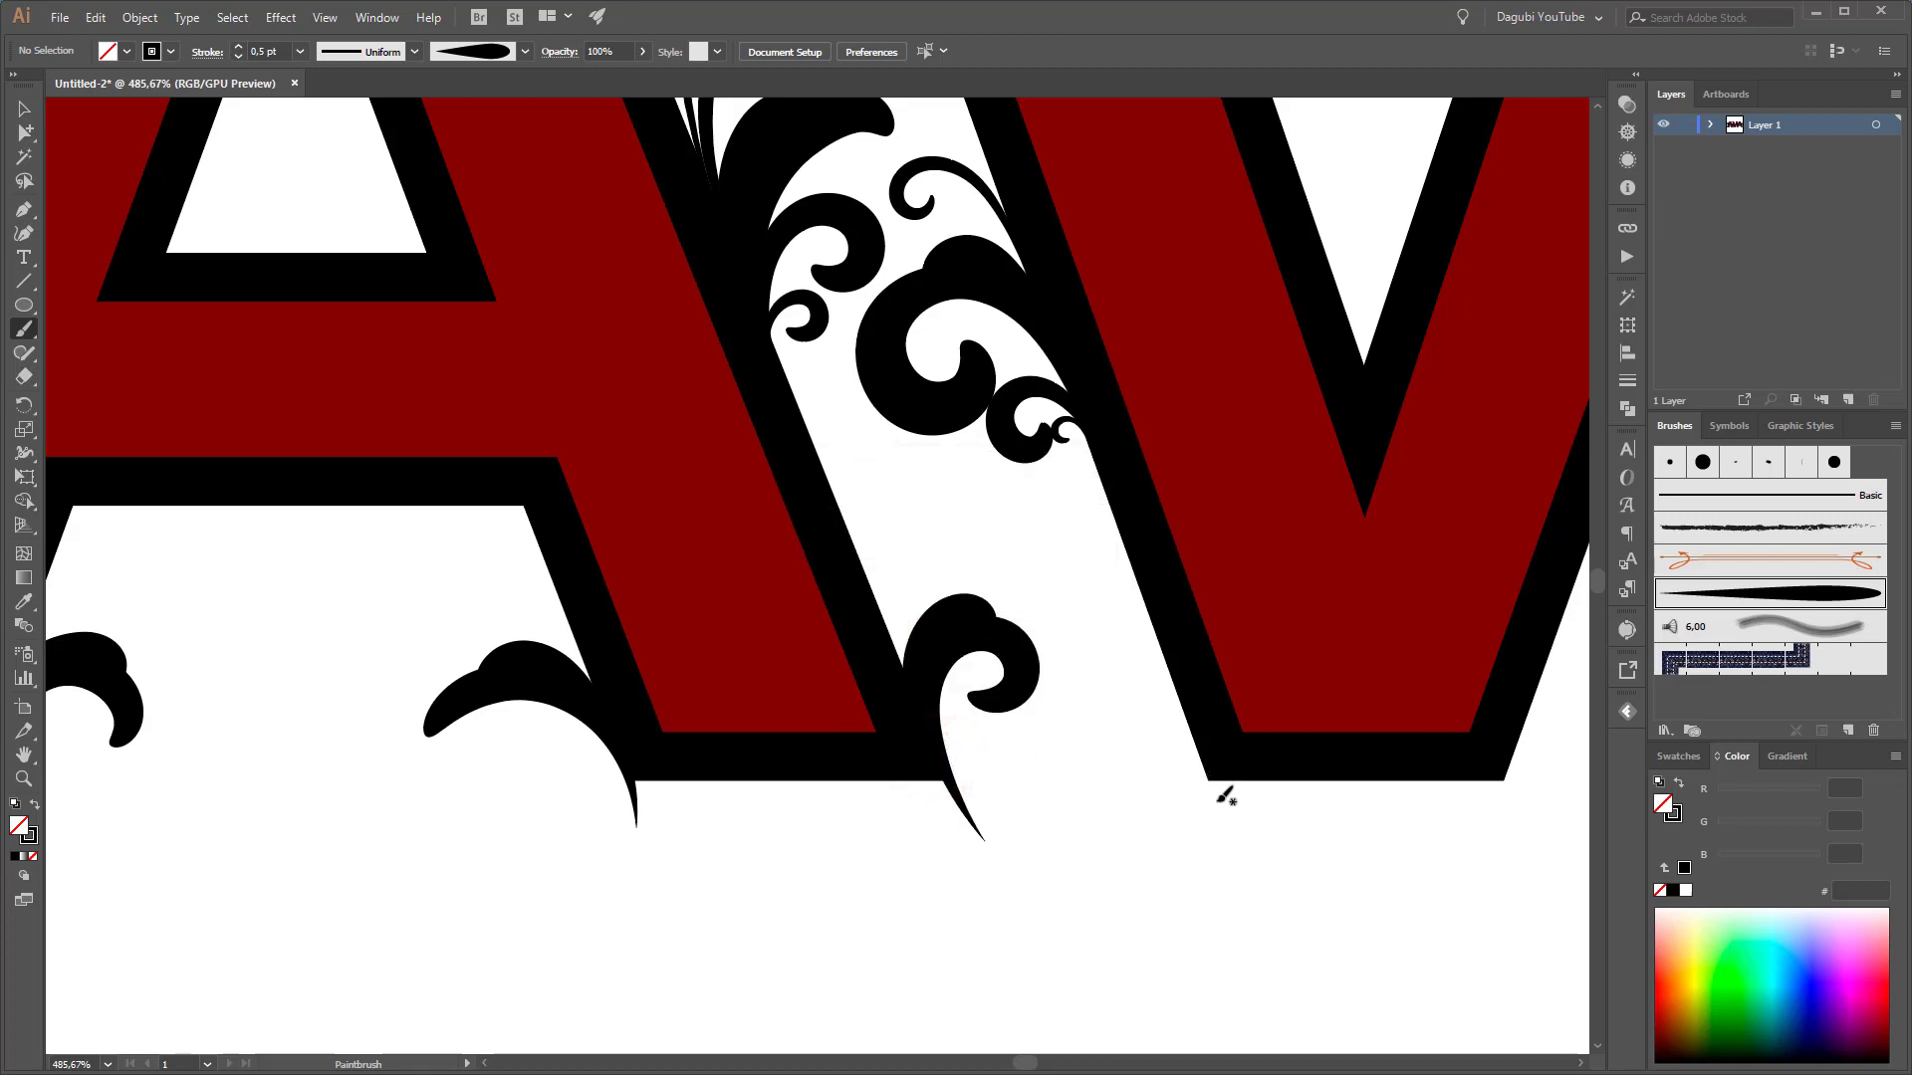
Paint two overlapping 0.5 pt curls outward from the left side of the V's base, redoing the first stroke
mouse_move(1219, 808)
left_mouse_down()
mouse_move(1161, 696)
mouse_move(1056, 685)
mouse_move(1042, 725)
left_mouse_up()
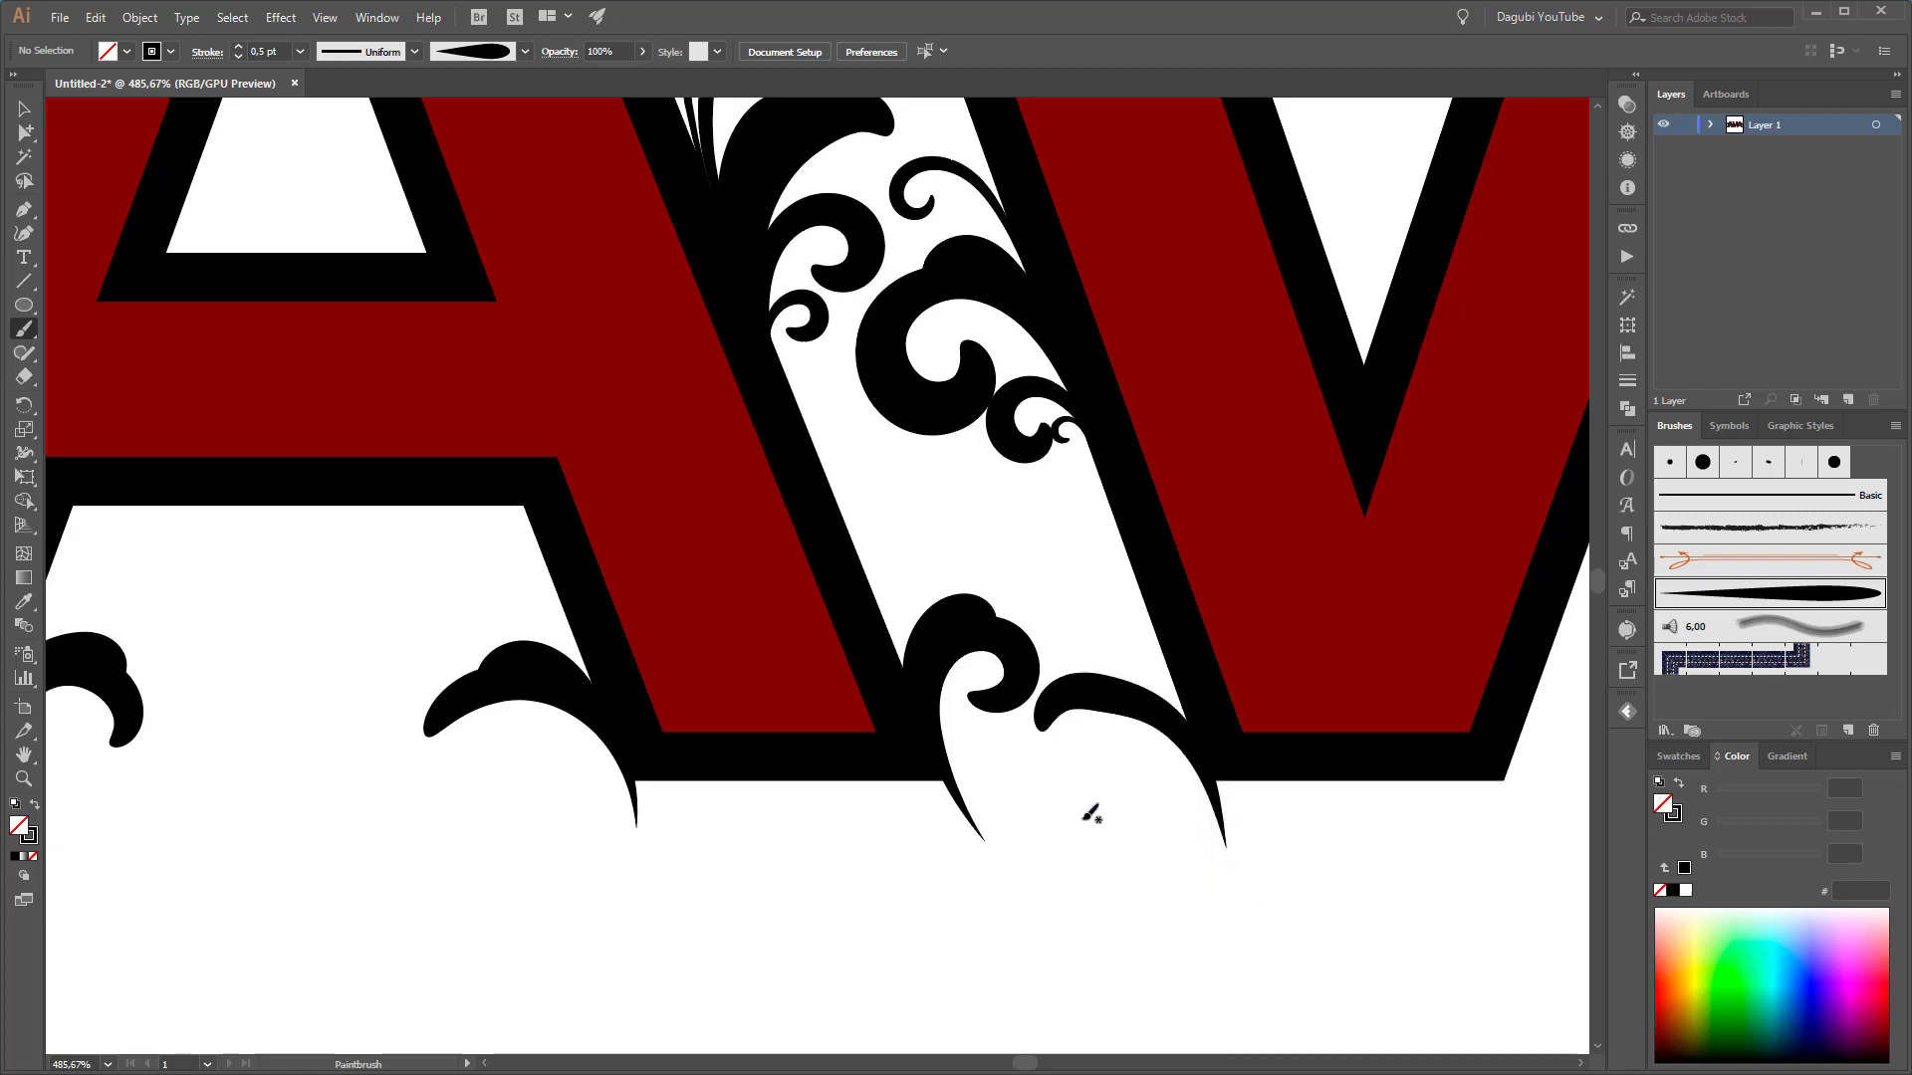
key("ctrl+z")
mouse_move(1223, 843)
left_mouse_down()
mouse_move(1186, 725)
mouse_move(1115, 692)
mouse_move(1055, 747)
left_mouse_up()
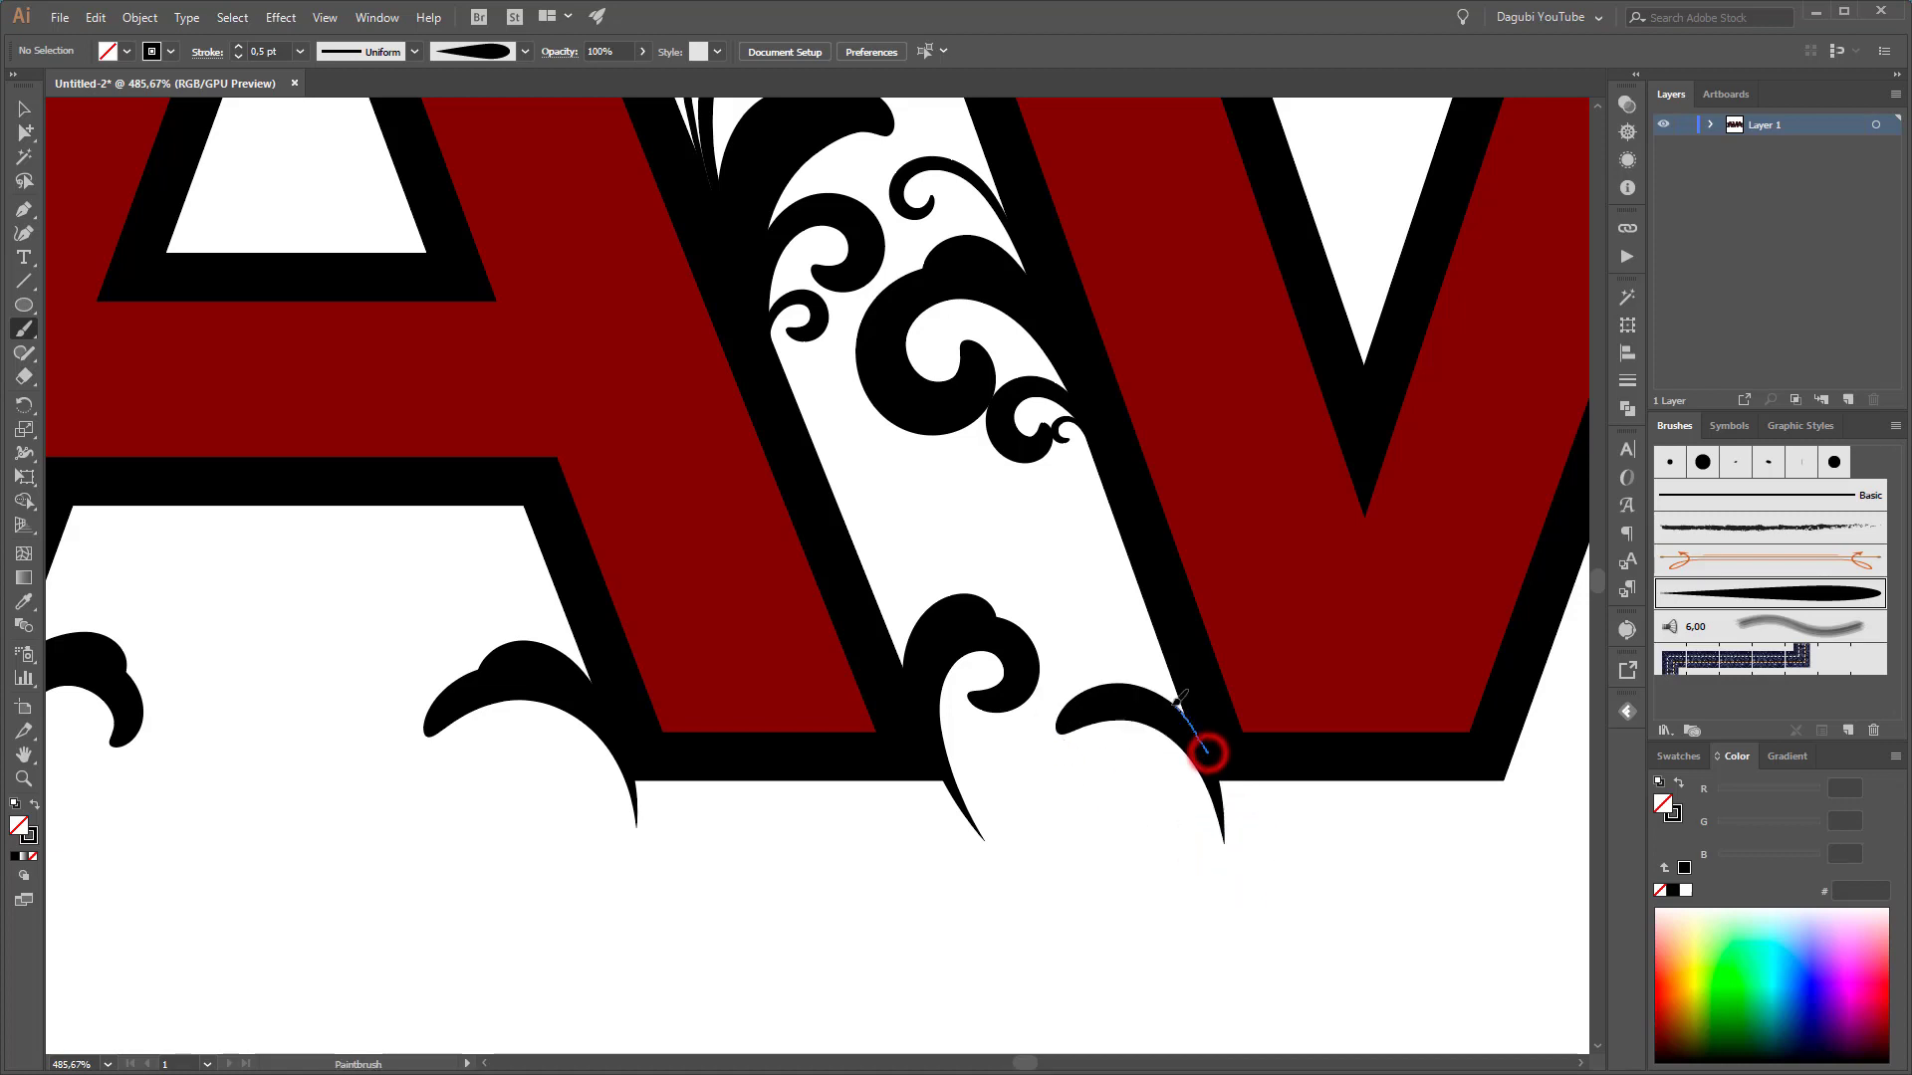
mouse_move(1177, 706)
left_mouse_down()
mouse_move(1117, 687)
mouse_move(1087, 735)
left_mouse_up()
Paint two overlapping 0.5 pt curls rising from the right side of the V's base
key("space")
left_click_drag(1356, 668, 878, 607)
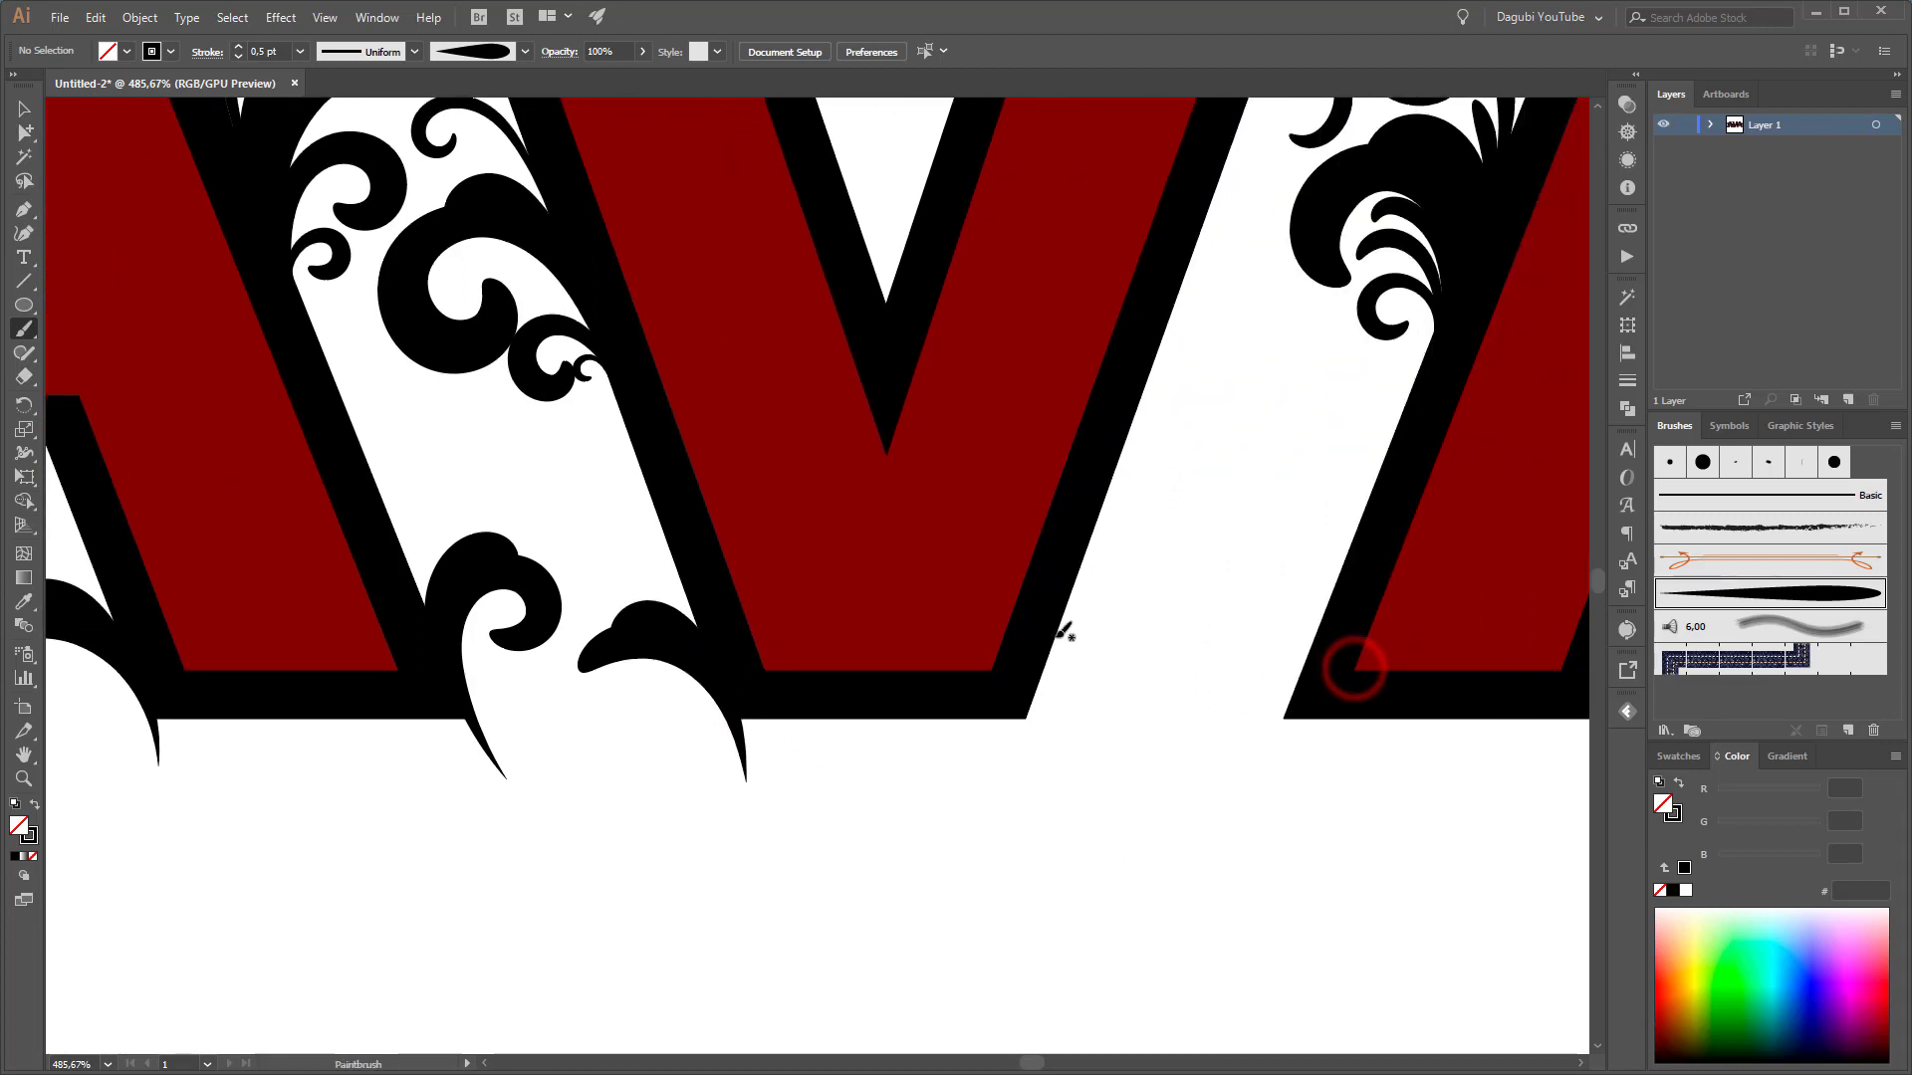
mouse_move(1015, 774)
left_mouse_down()
mouse_move(1037, 678)
mouse_move(1118, 555)
mouse_move(1238, 528)
mouse_move(1250, 565)
left_mouse_up()
mouse_move(1048, 662)
left_mouse_down()
mouse_move(1107, 543)
mouse_move(1192, 513)
left_mouse_up()
Paint overlapping 0.5 pt curls on both the outer and inner sides of the last A's left foot
mouse_move(1253, 770)
left_mouse_down()
mouse_move(1295, 649)
mouse_move(1217, 595)
mouse_move(1161, 685)
left_mouse_up()
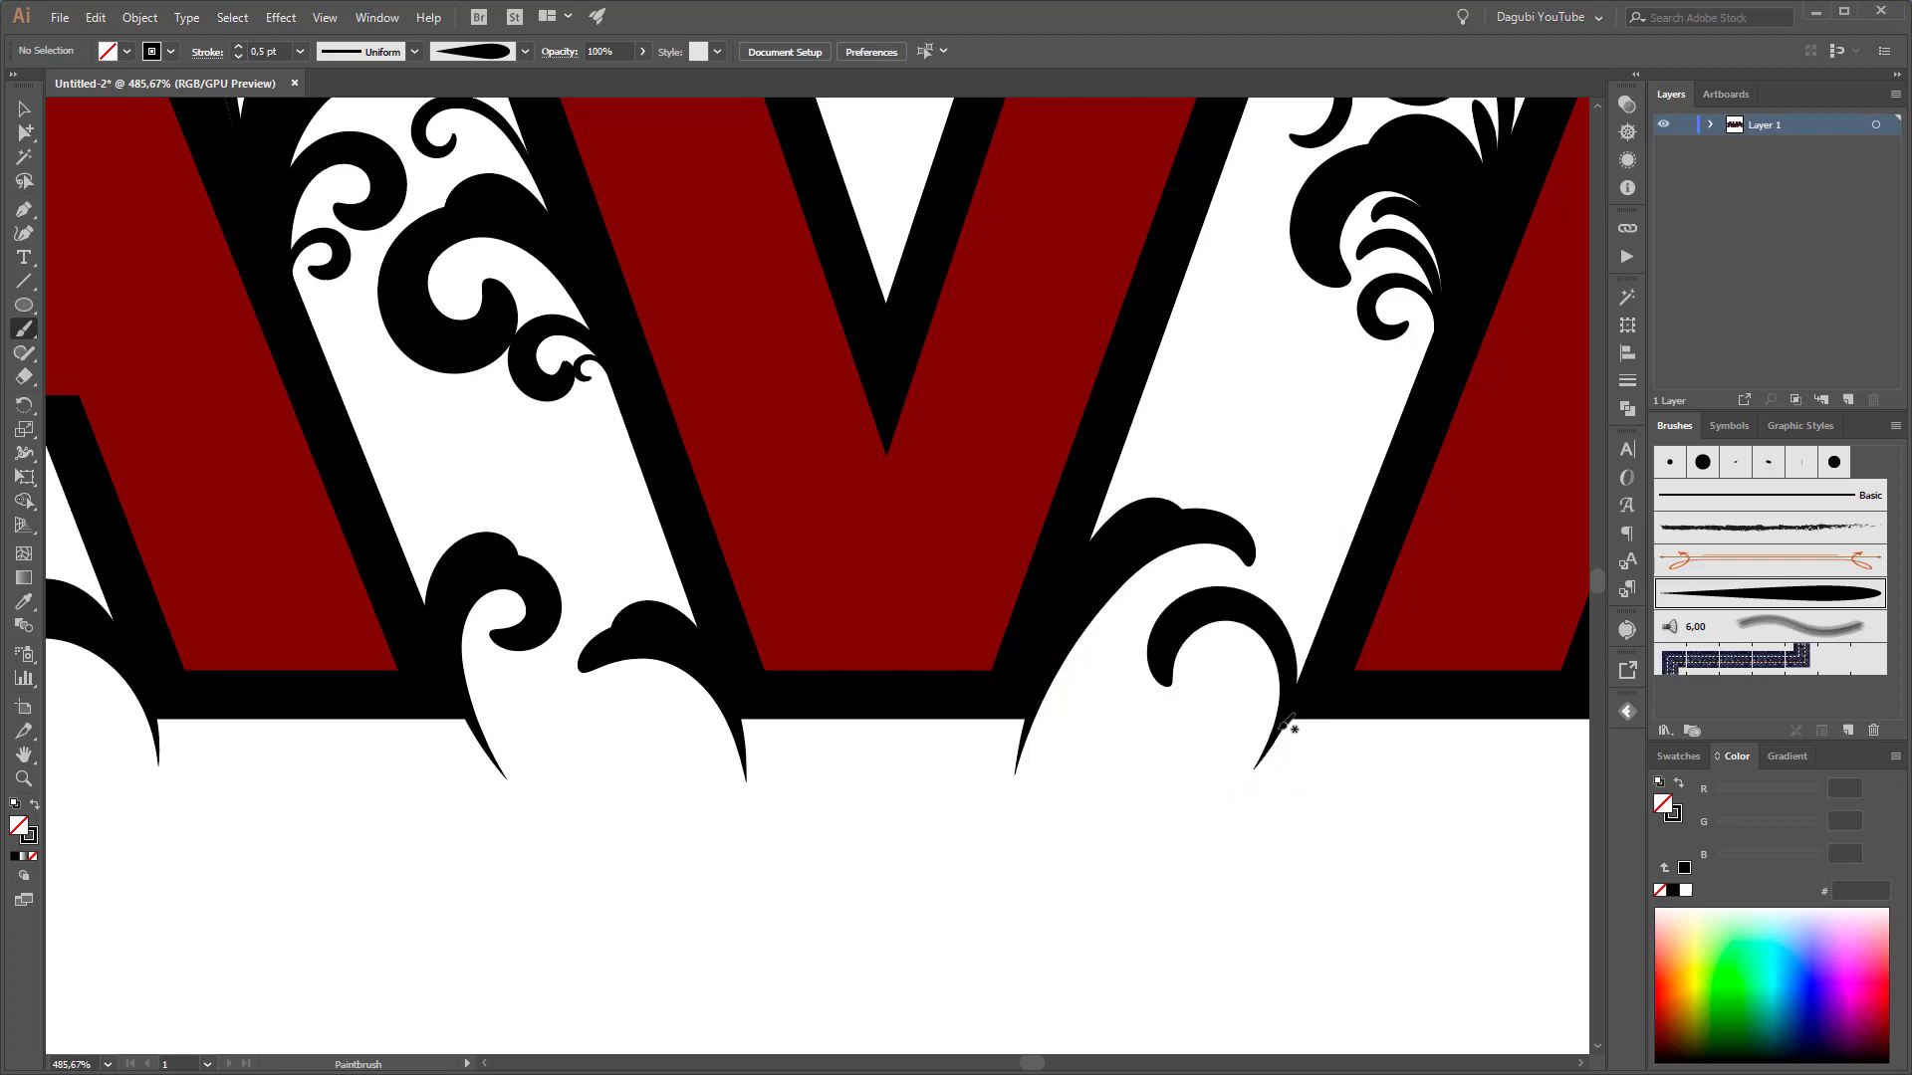
left_click_drag(1276, 734, 1267, 731)
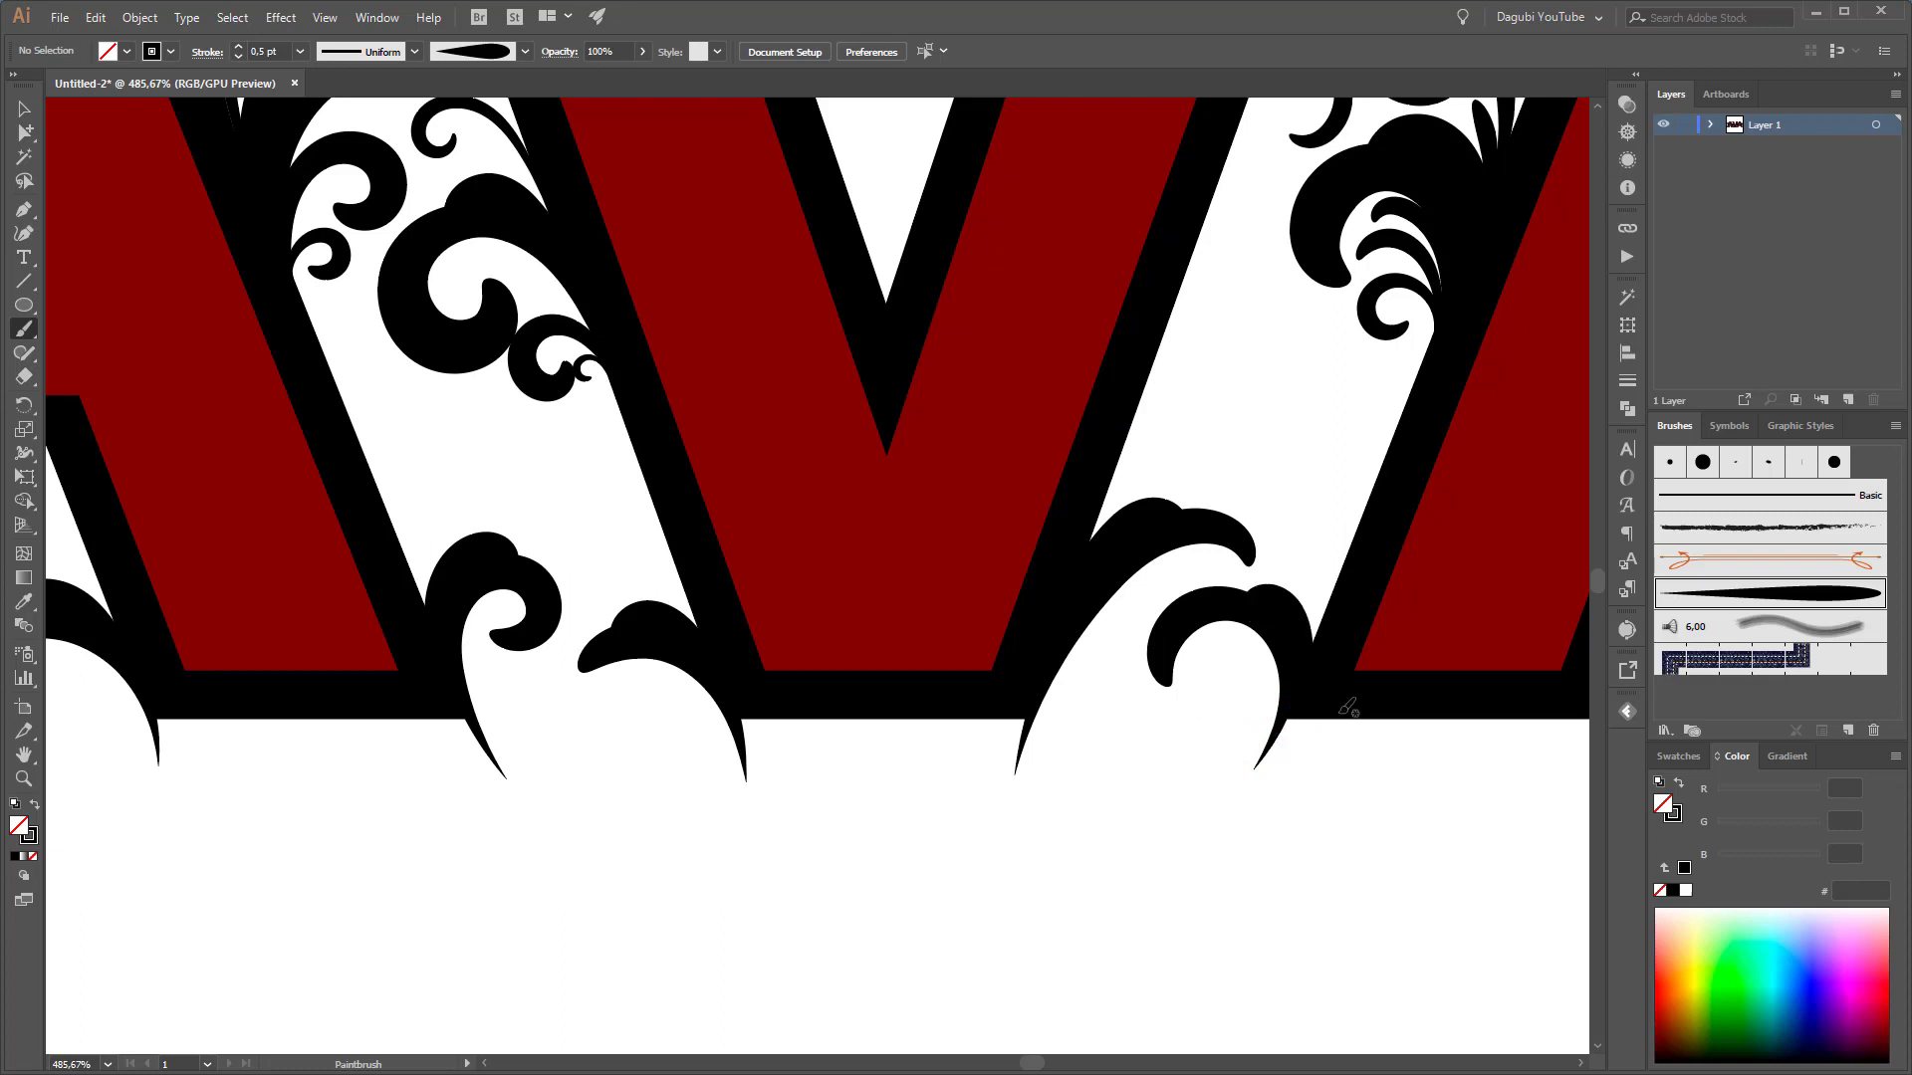
left_click_drag(1388, 613, 691, 619)
mouse_move(861, 754)
left_mouse_down()
mouse_move(947, 623)
mouse_move(1030, 595)
mouse_move(1067, 653)
mouse_move(1042, 683)
left_mouse_up()
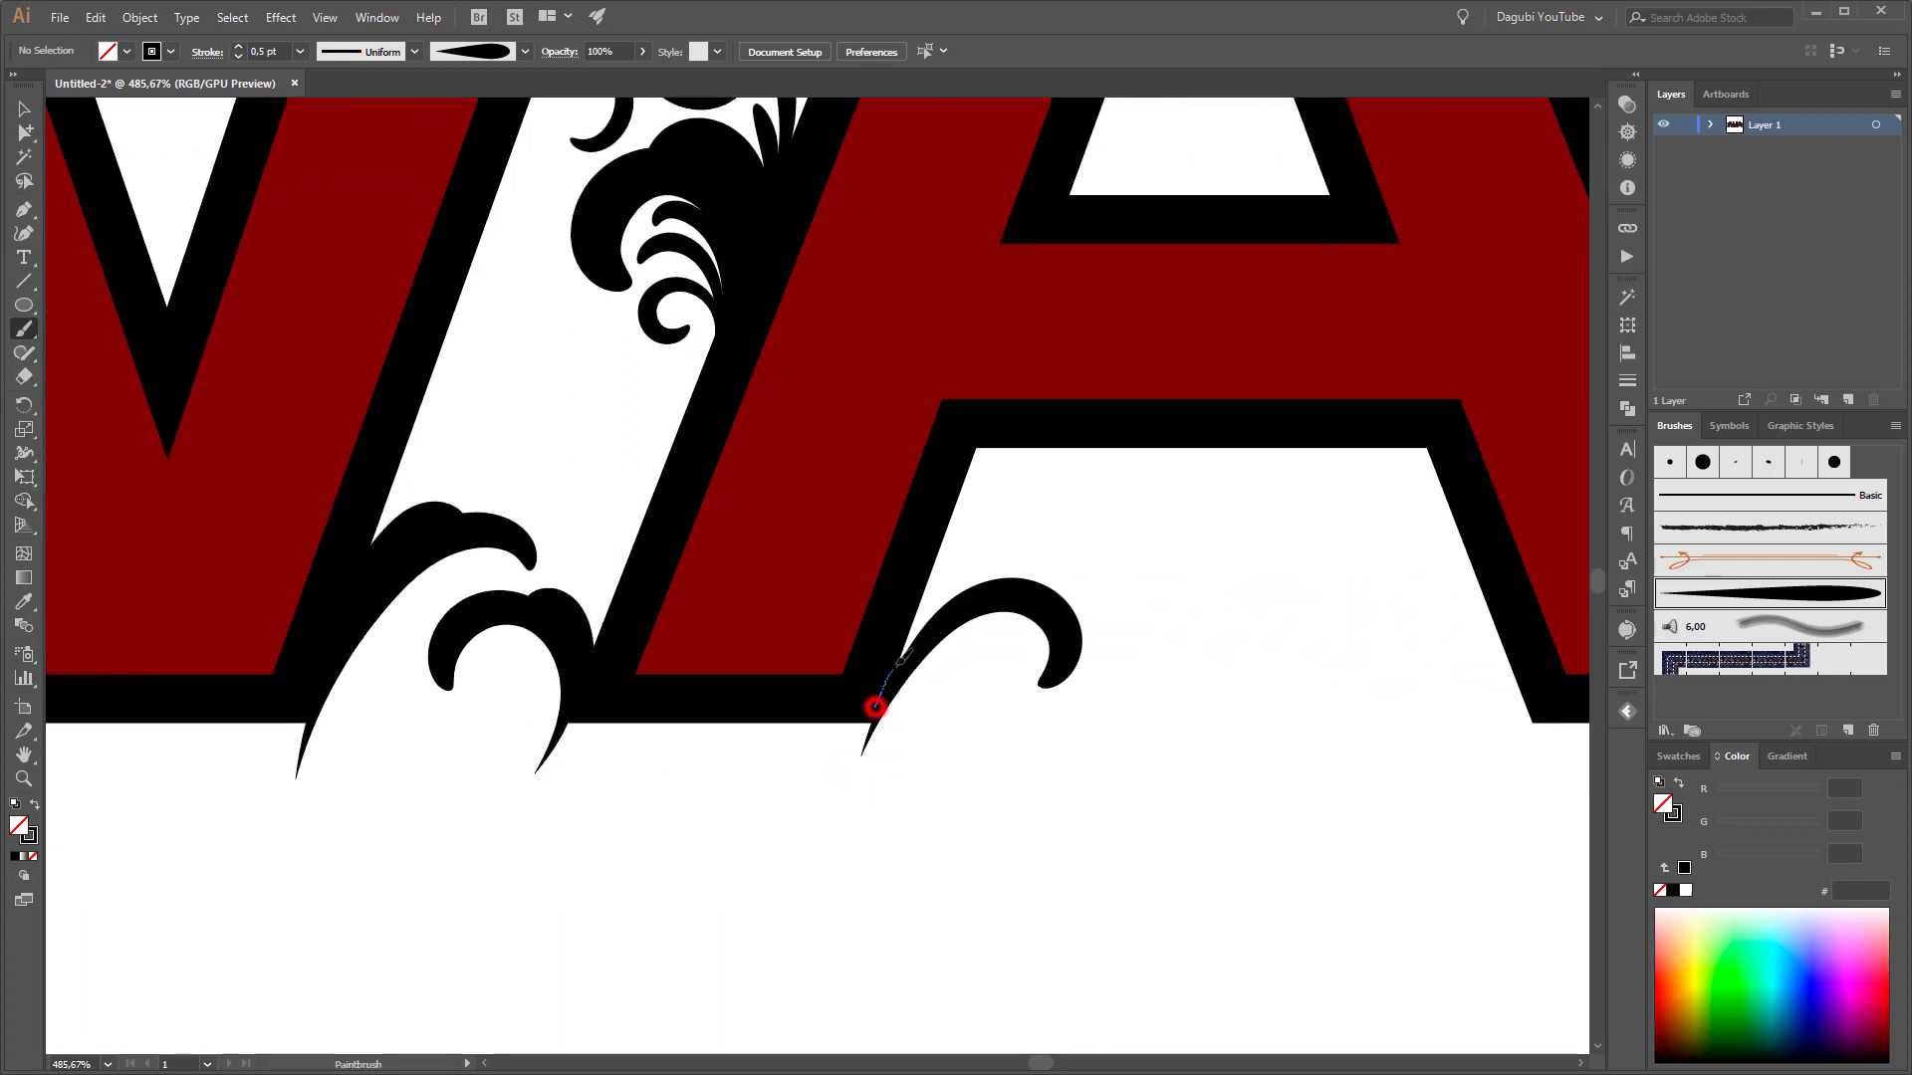
mouse_move(898, 664)
left_mouse_down()
mouse_move(985, 572)
mouse_move(1049, 592)
left_mouse_up()
Paint two overlapping 0.5 pt curls from the inner foot of the last A's right leg
left_click_drag(1379, 739, 963, 746)
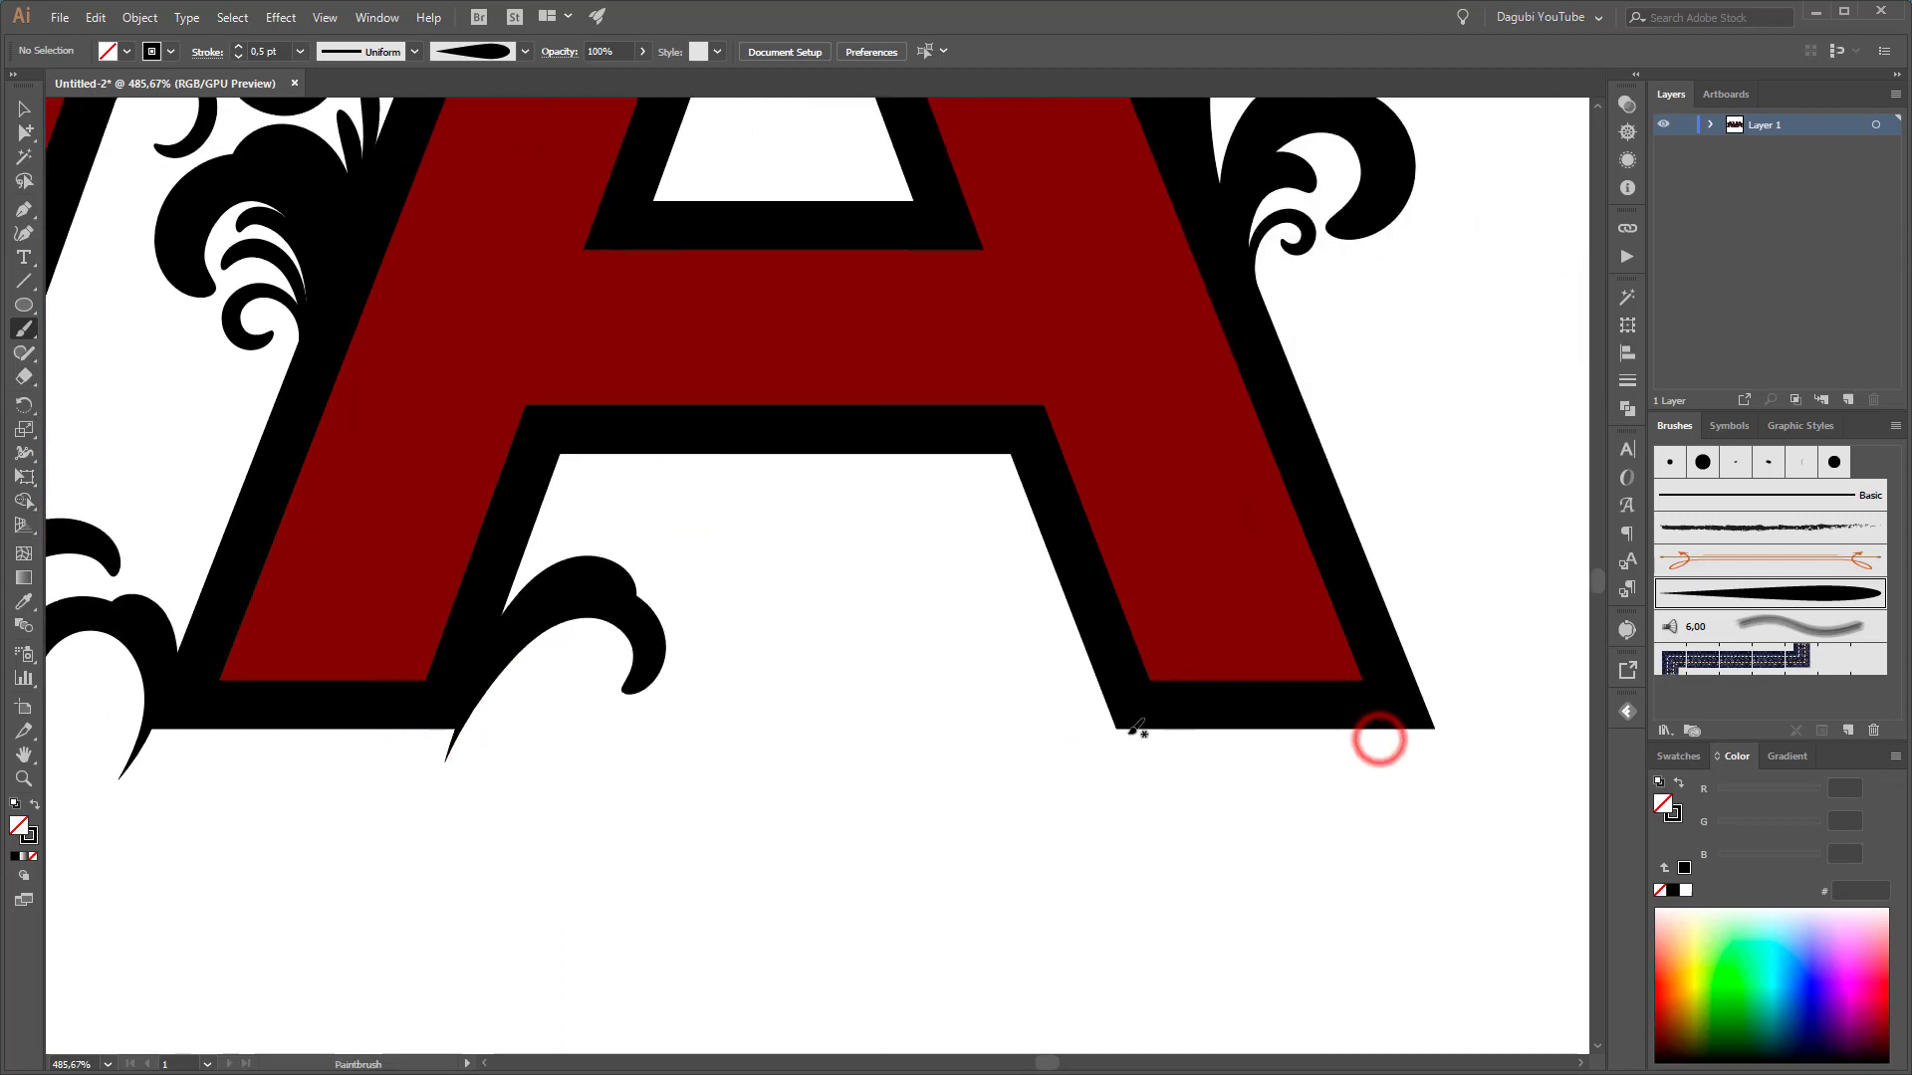
mouse_move(1126, 752)
left_mouse_down()
mouse_move(1076, 653)
mouse_move(990, 631)
mouse_move(941, 678)
left_mouse_up()
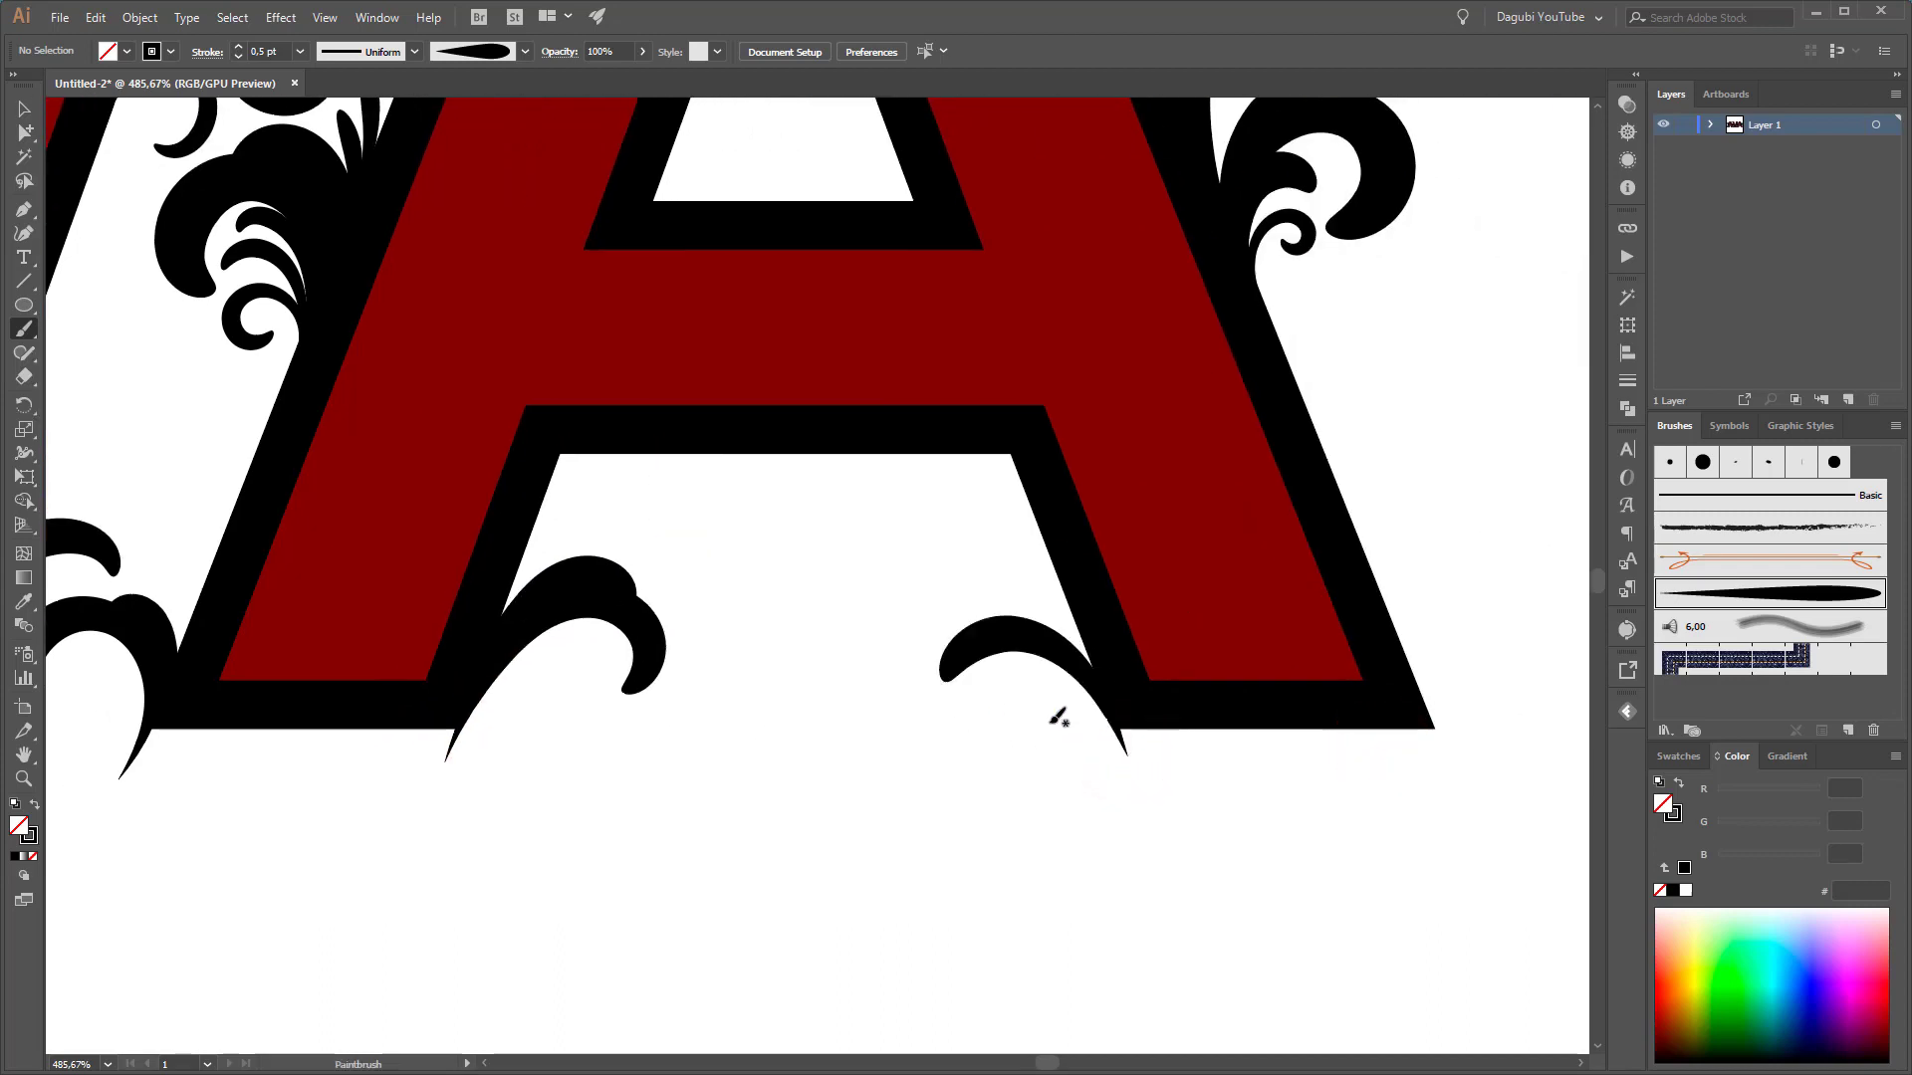
left_click_drag(1114, 719, 1118, 726)
Try a curl on the outer foot of the last A's right leg in the letter's red, and delete it
left_click_drag(1282, 640, 1048, 683)
left_click(808, 652, "ctrl")
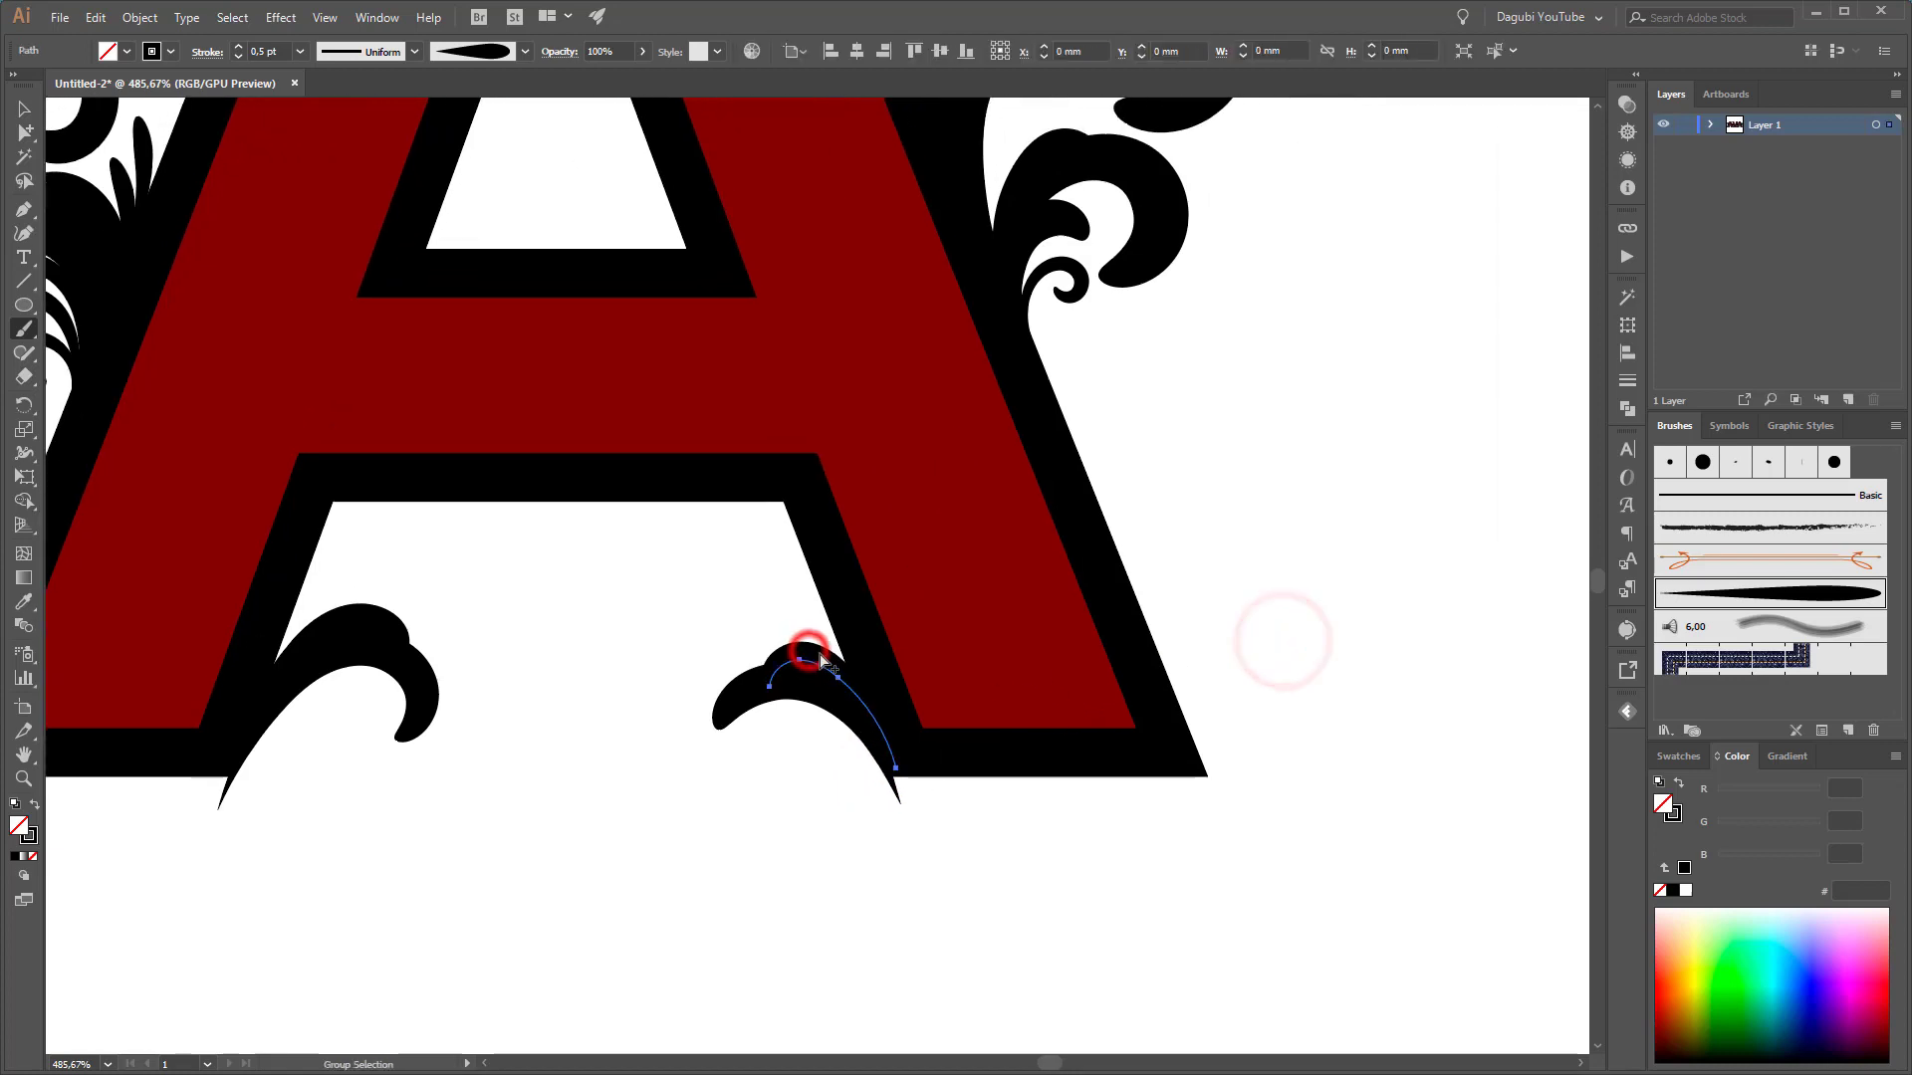
left_click(959, 669, "ctrl")
left_click_drag(1347, 644, 995, 678)
left_click(973, 629, "ctrl")
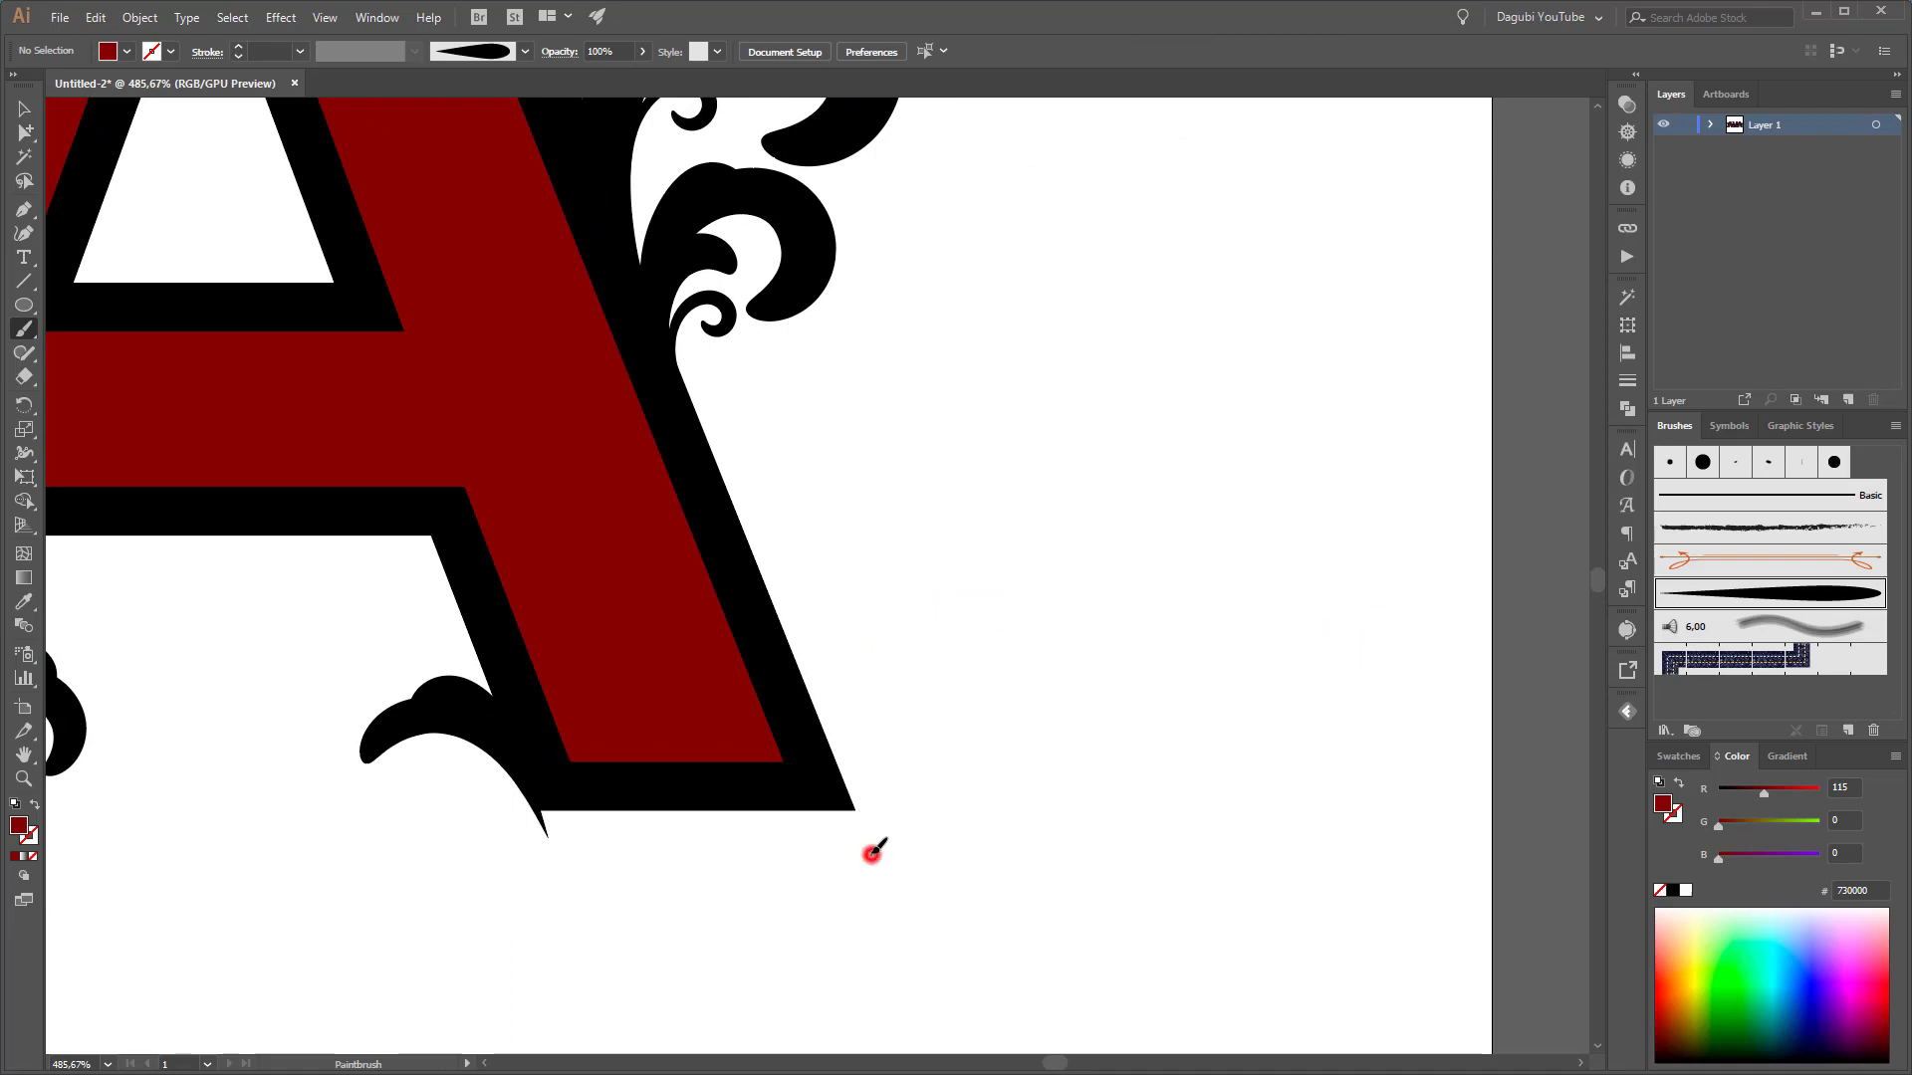
mouse_move(872, 853)
left_mouse_down()
mouse_move(843, 739)
mouse_move(859, 673)
mouse_move(920, 635)
mouse_move(956, 658)
mouse_move(911, 692)
left_mouse_up()
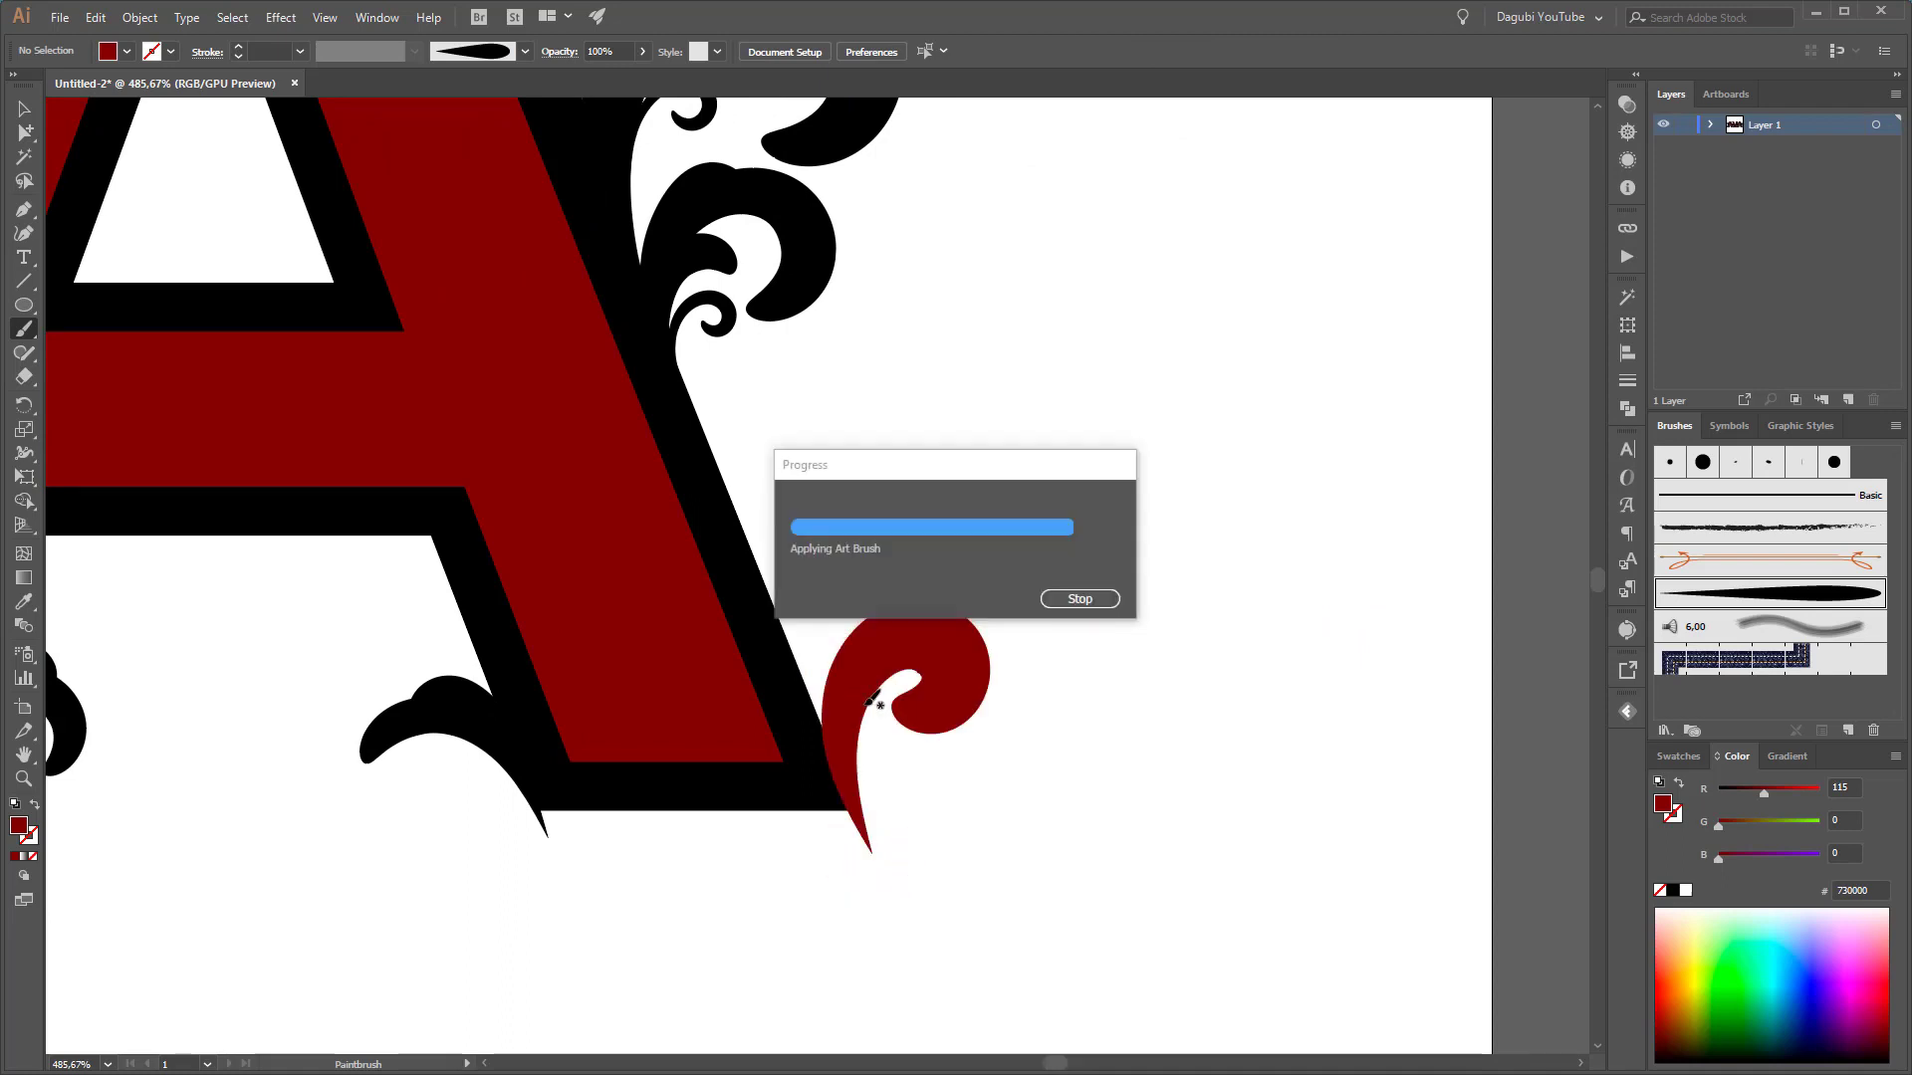
left_click(944, 713, "ctrl")
key("Delete")
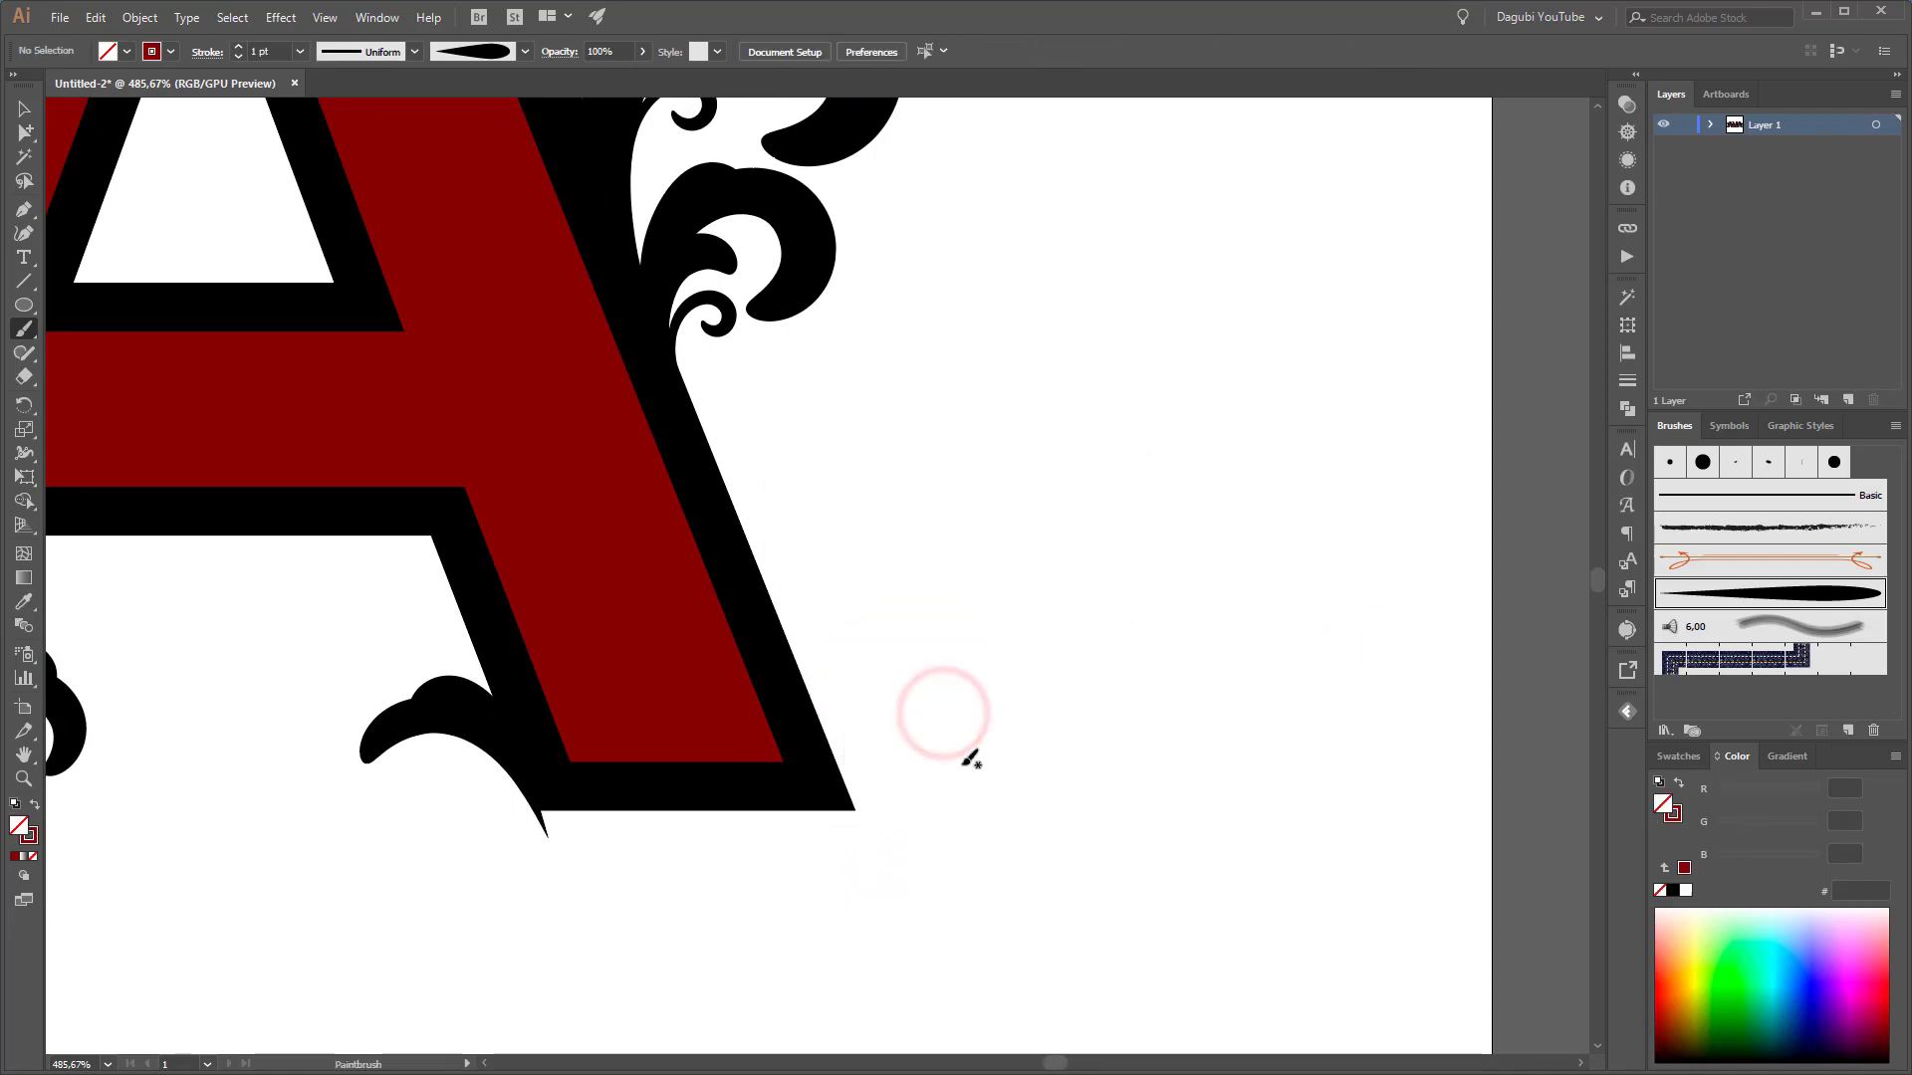
Reuse the 0.5 pt black style of an existing foot curl and paint curls on the outer foot of the last A's right leg
left_click(386, 749, "ctrl")
left_click(461, 892, "ctrl")
mouse_move(889, 869)
left_mouse_down()
mouse_move(837, 754)
mouse_move(858, 636)
left_mouse_up()
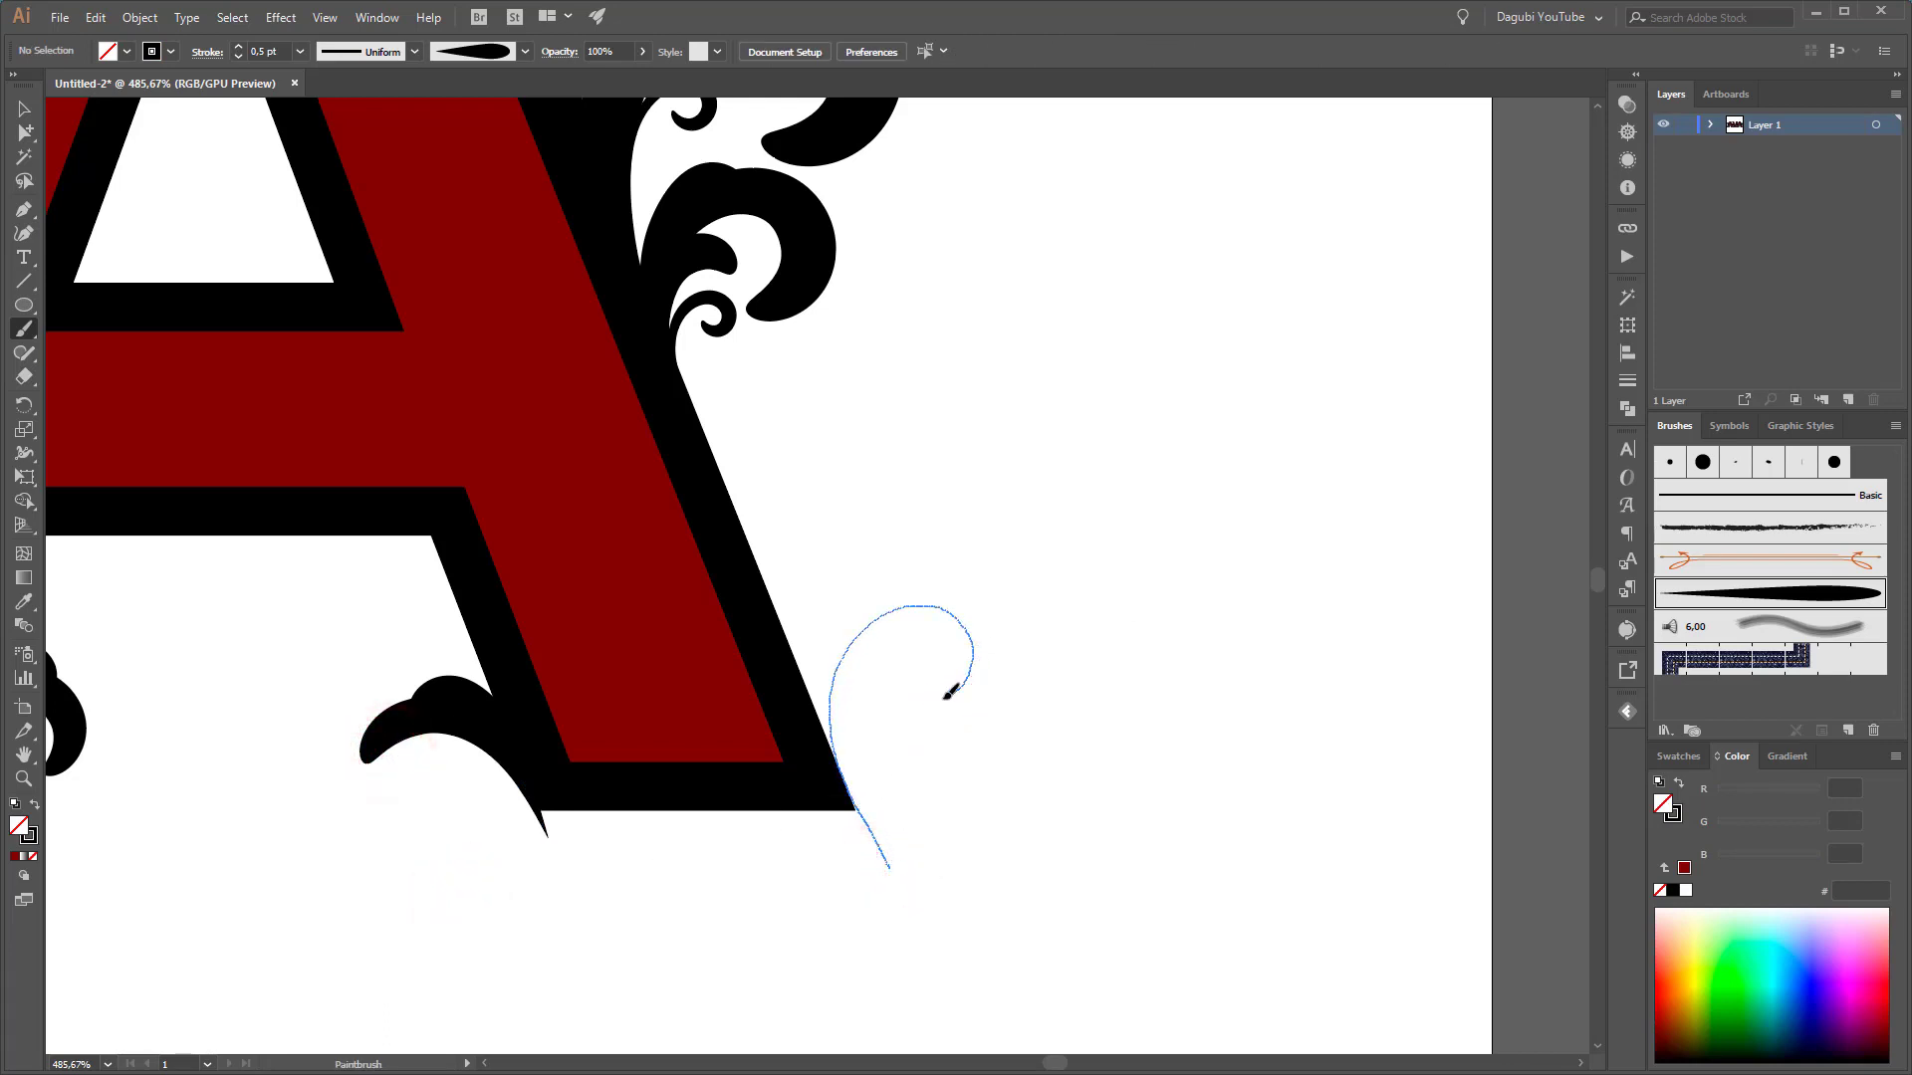
left_click_drag(949, 692, 906, 685)
mouse_move(832, 768)
left_mouse_down()
mouse_move(829, 646)
mouse_move(907, 593)
left_mouse_up()
left_click_drag(1177, 855, 834, 687)
left_click_drag(868, 719, 1104, 666)
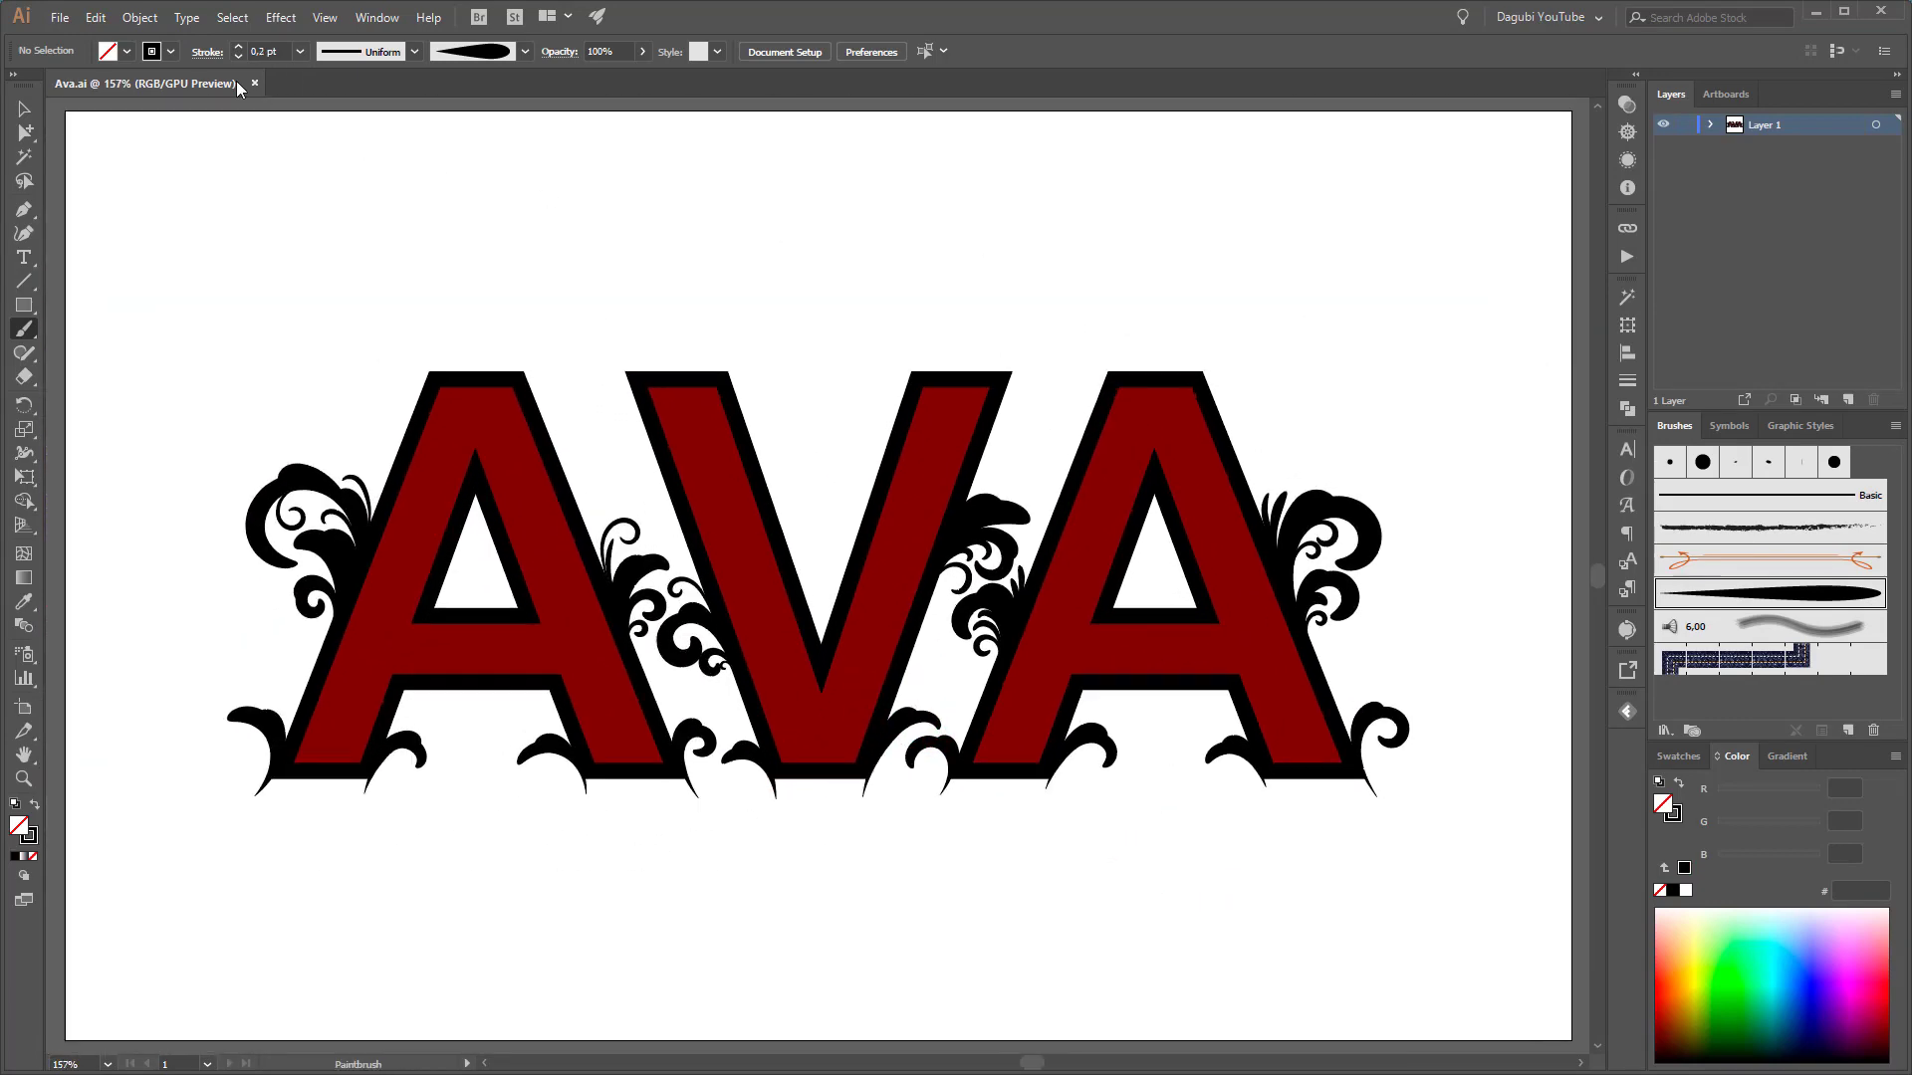
Select all artwork, lock the lettering group in Layer 1, and expand the appearance of the swirl strokes
left_click(232, 17)
left_click(246, 44)
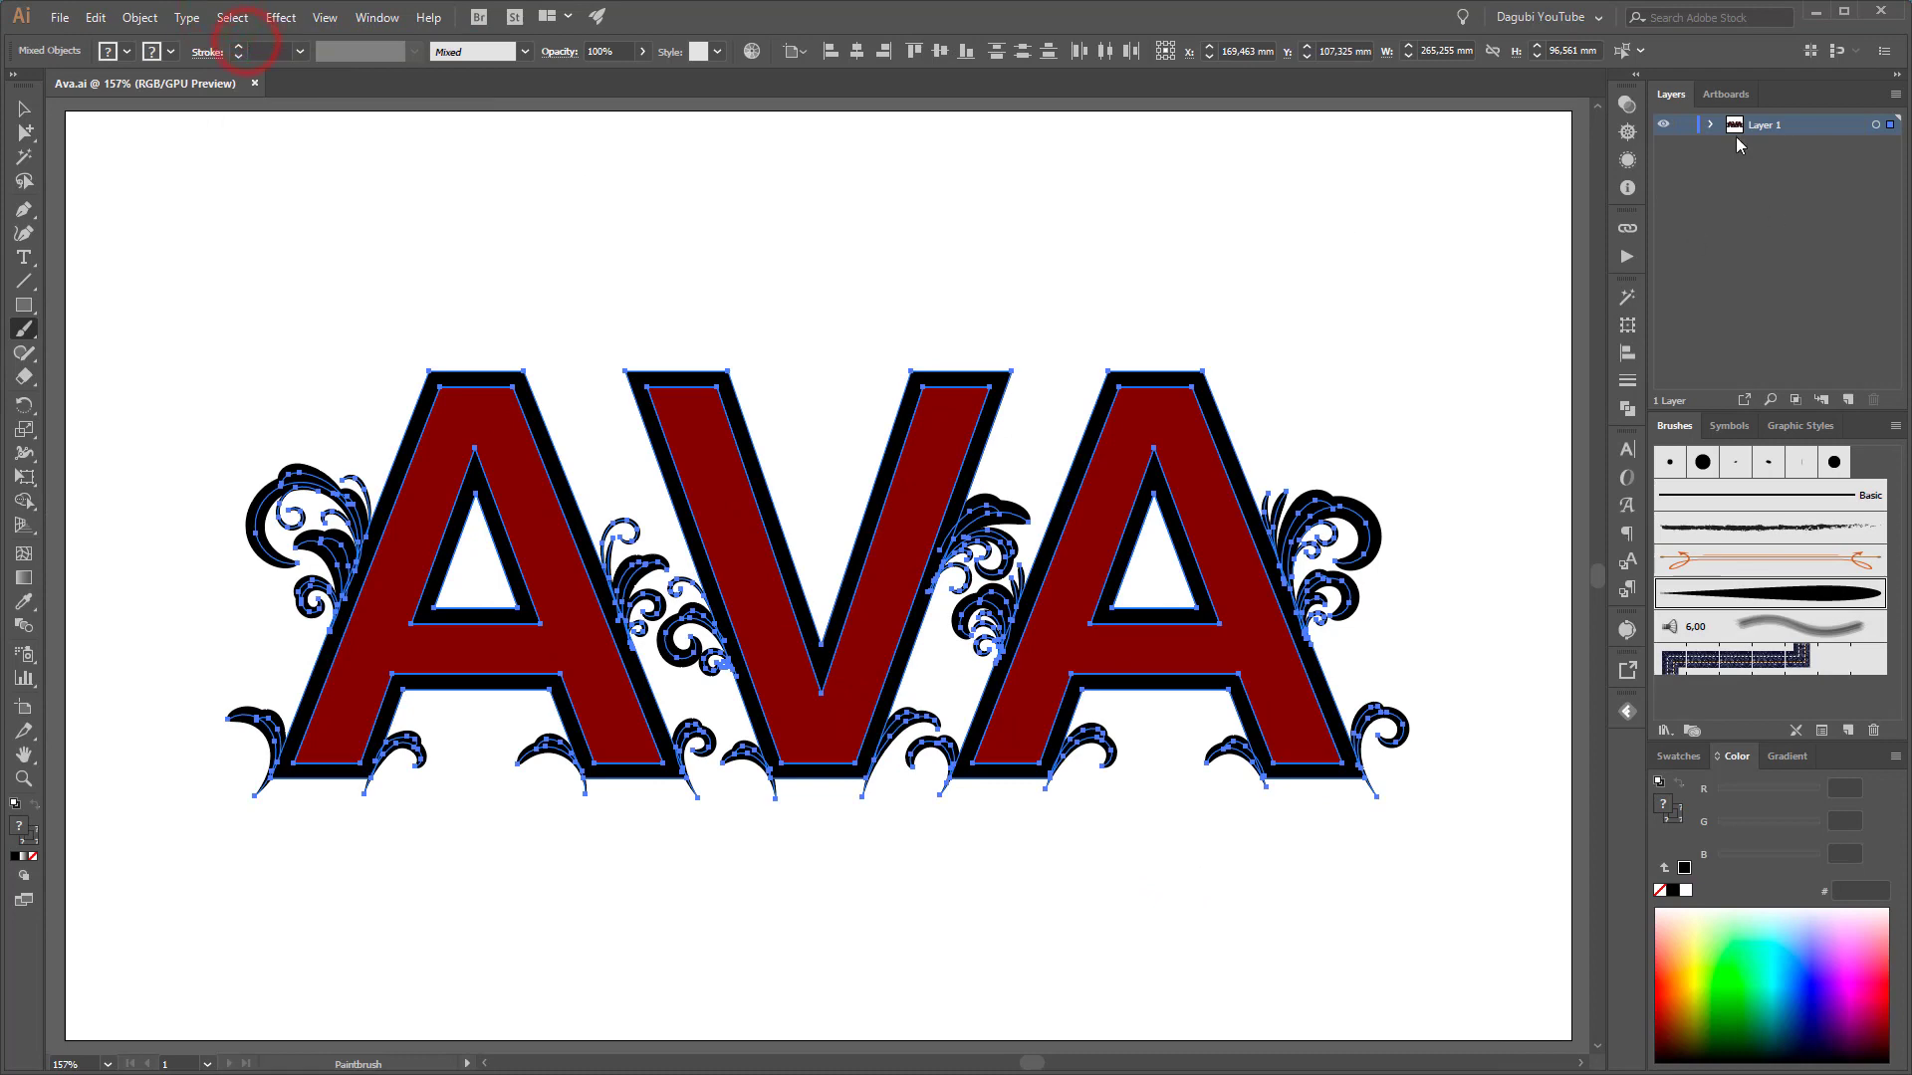
left_click(1710, 125)
left_click_drag(1892, 150, 1824, 411)
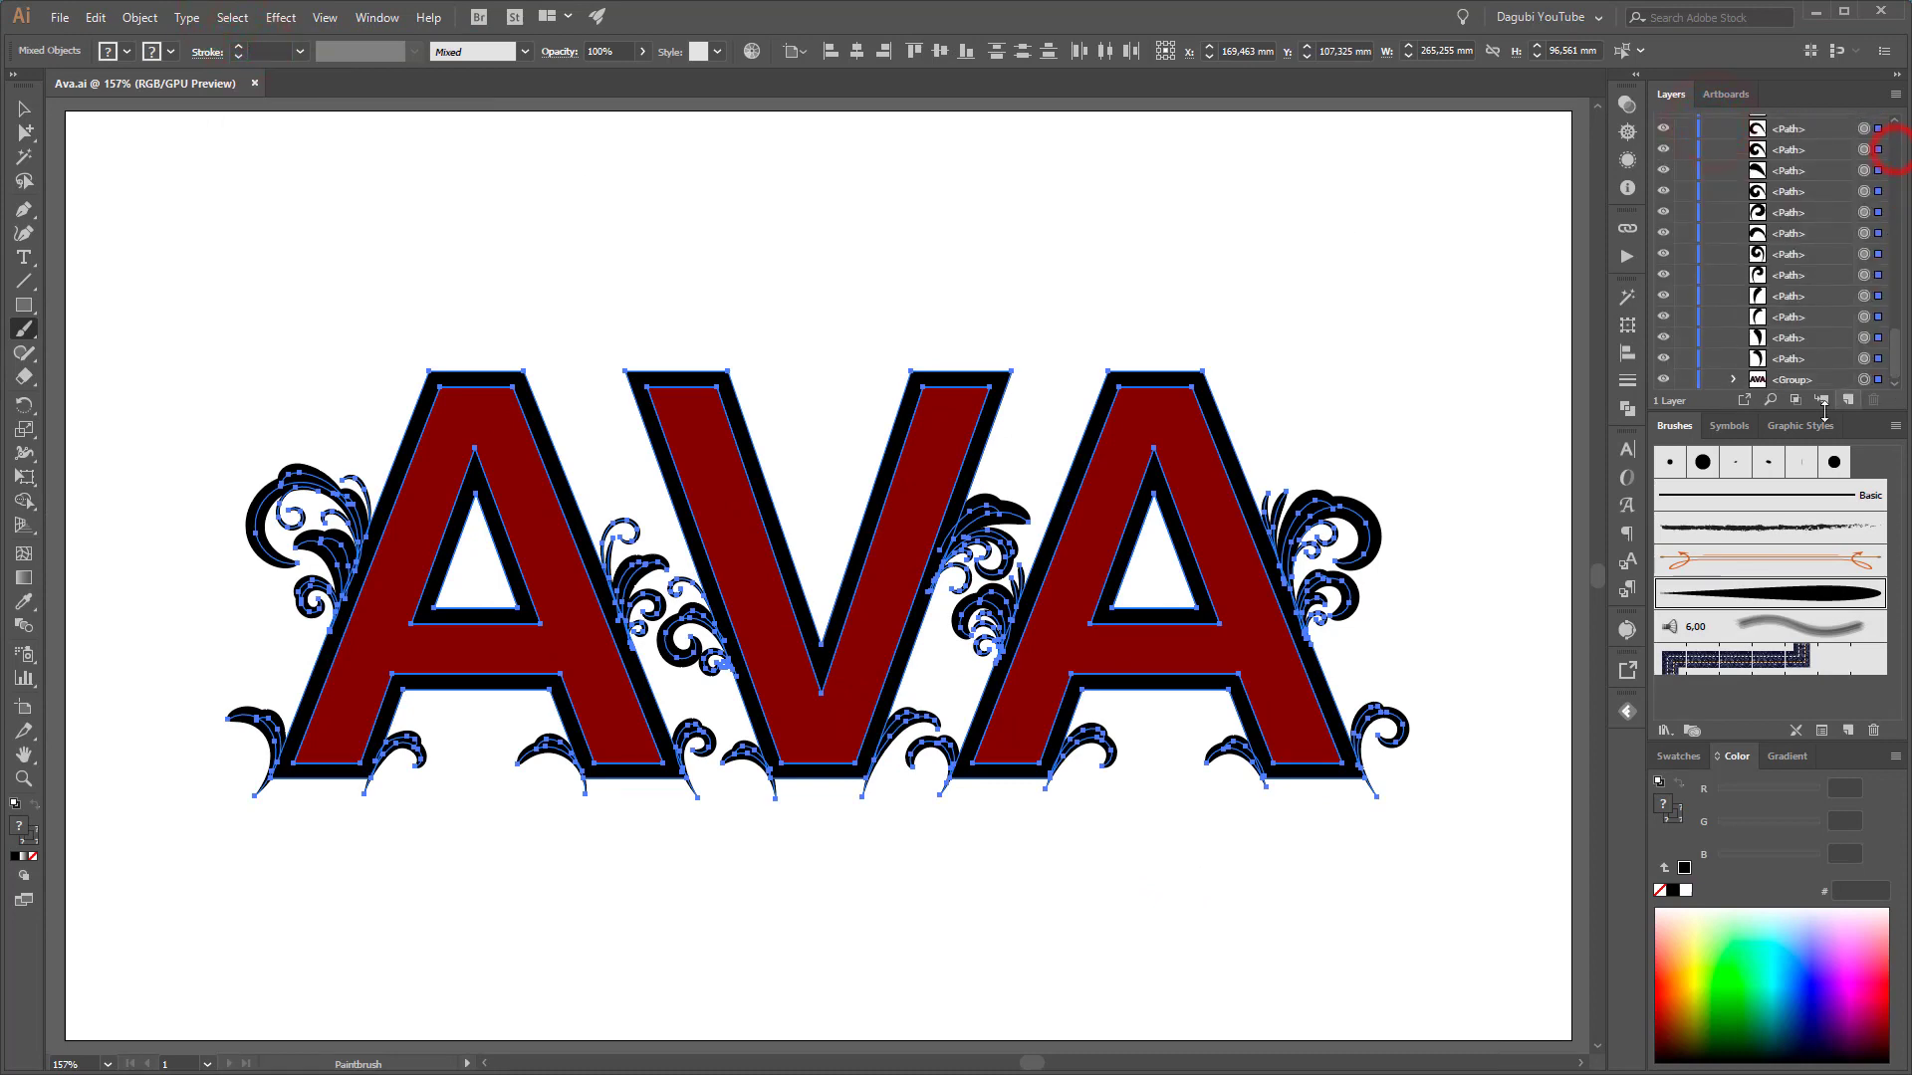
left_click(1686, 379)
left_click(139, 17)
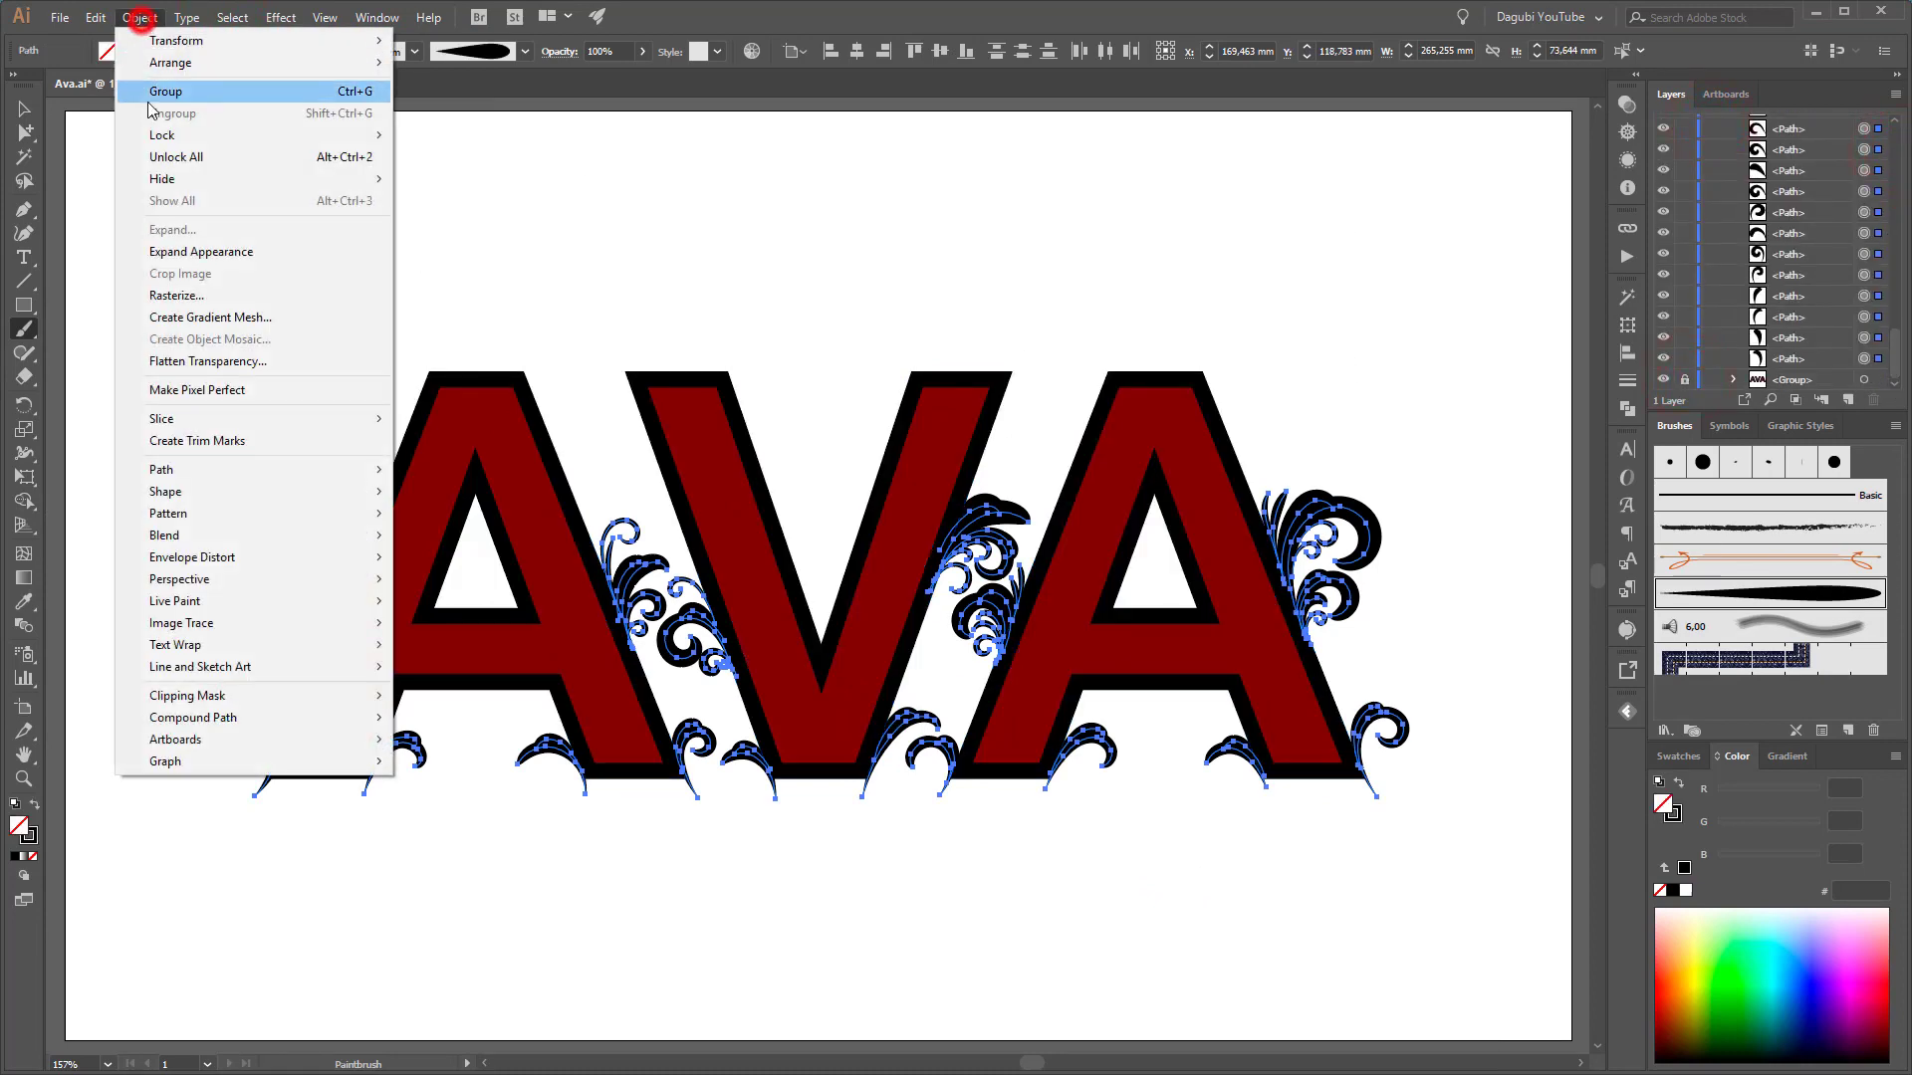
left_click(156, 249)
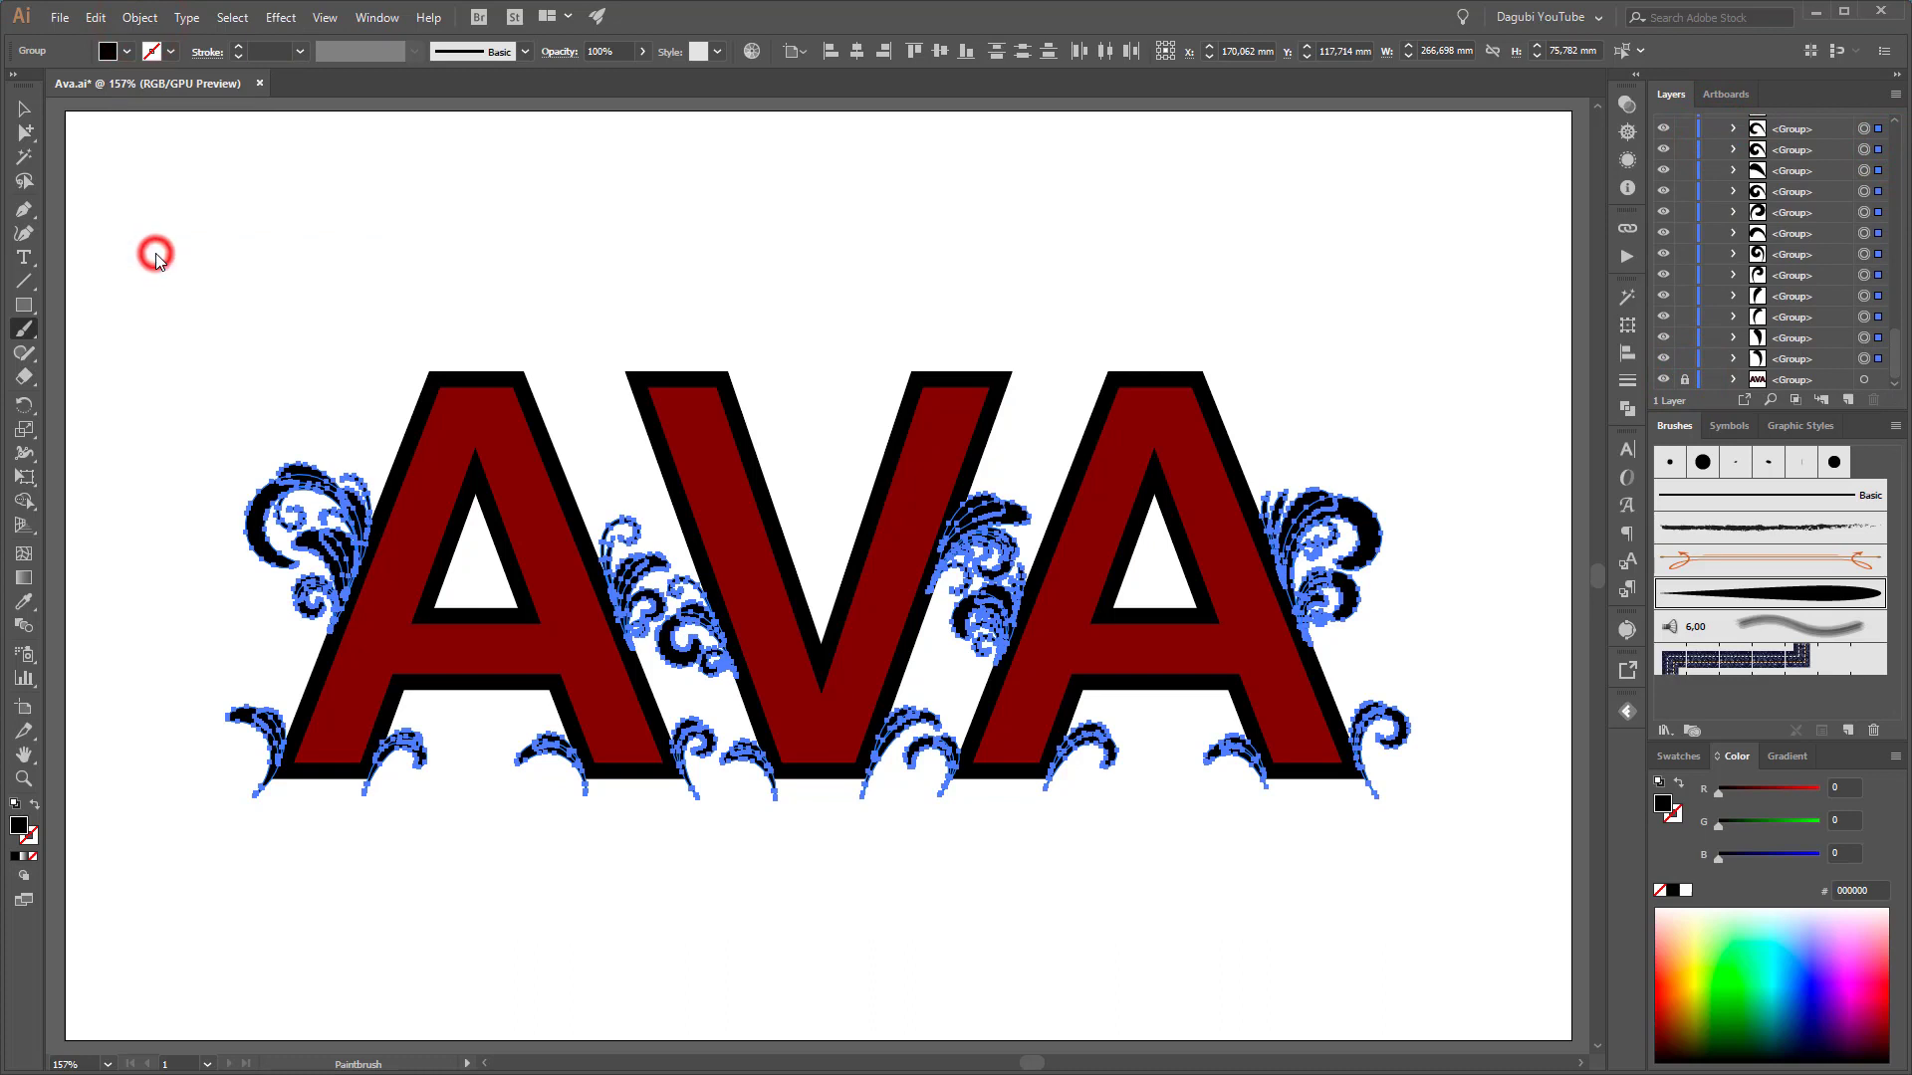
Unite the expanded swirls and make them a compound path
left_click(1627, 408)
left_click(1394, 338)
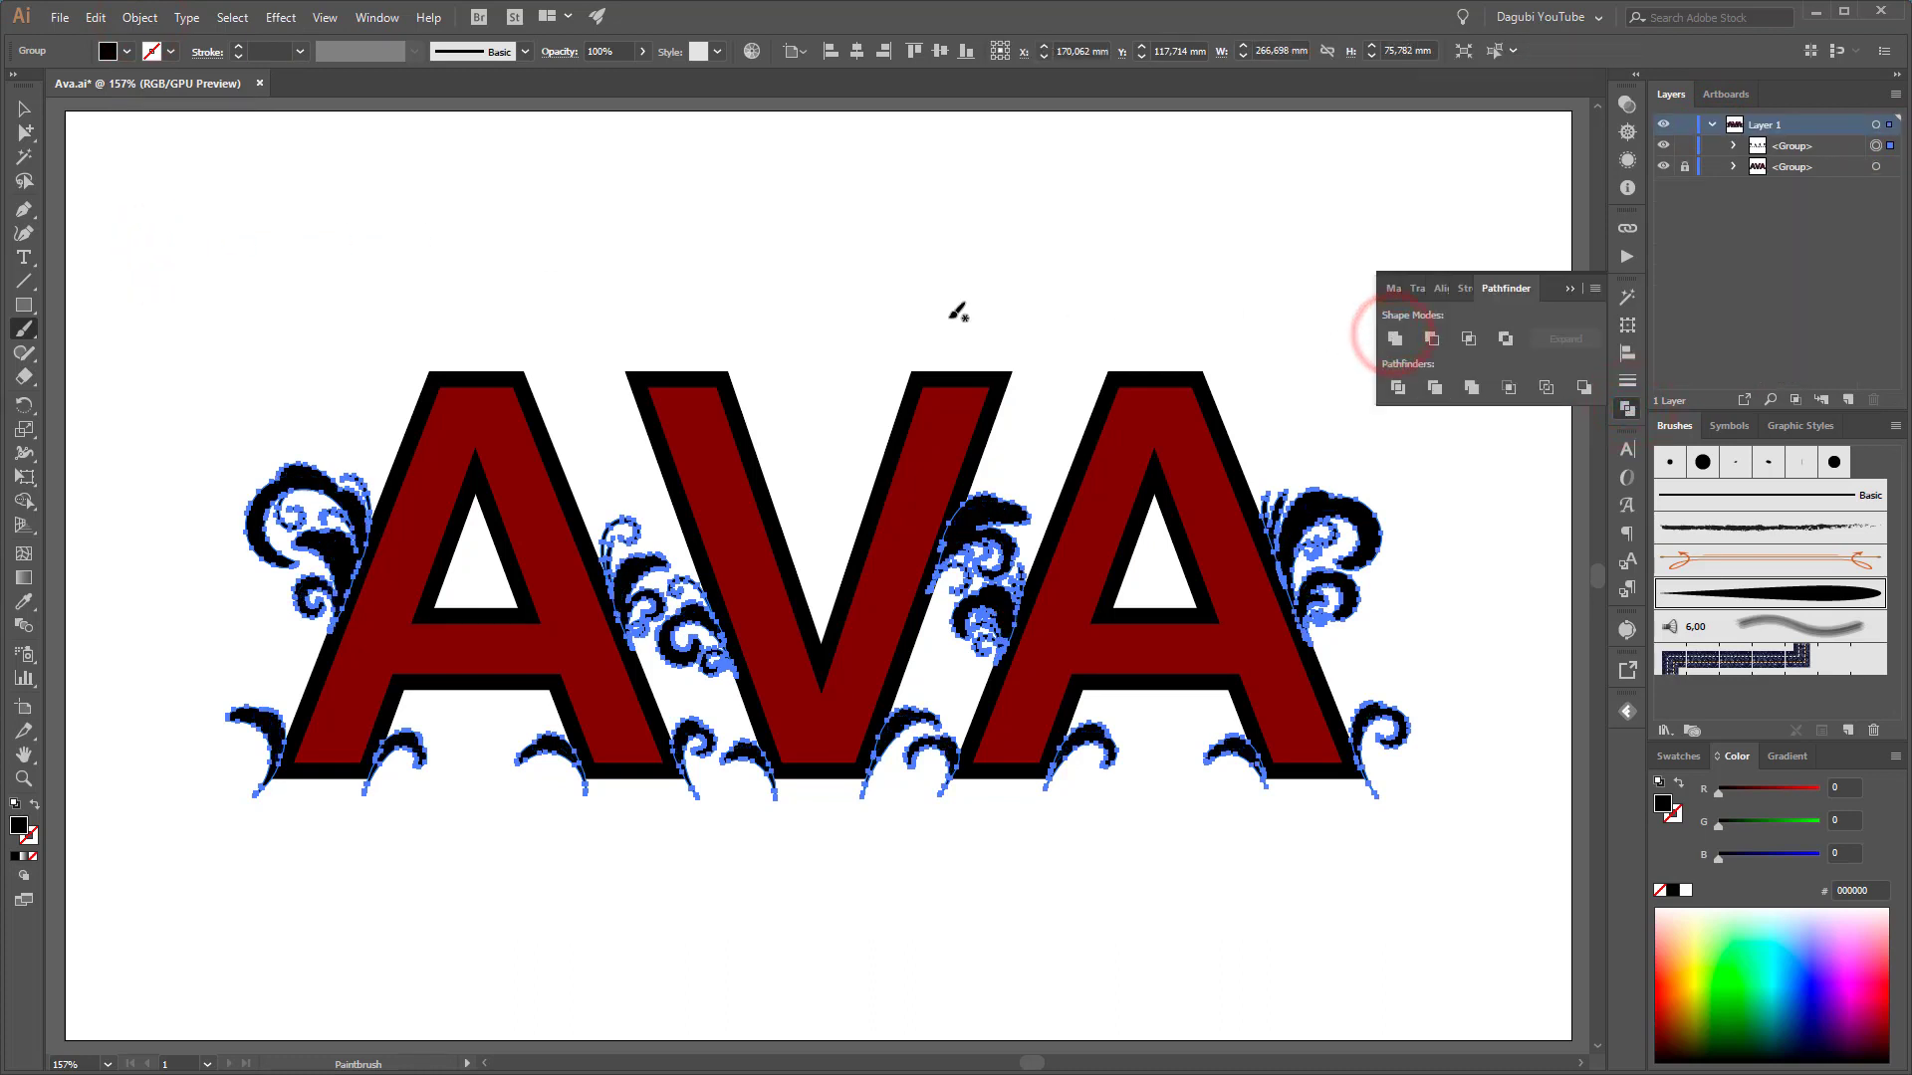
left_click(139, 17)
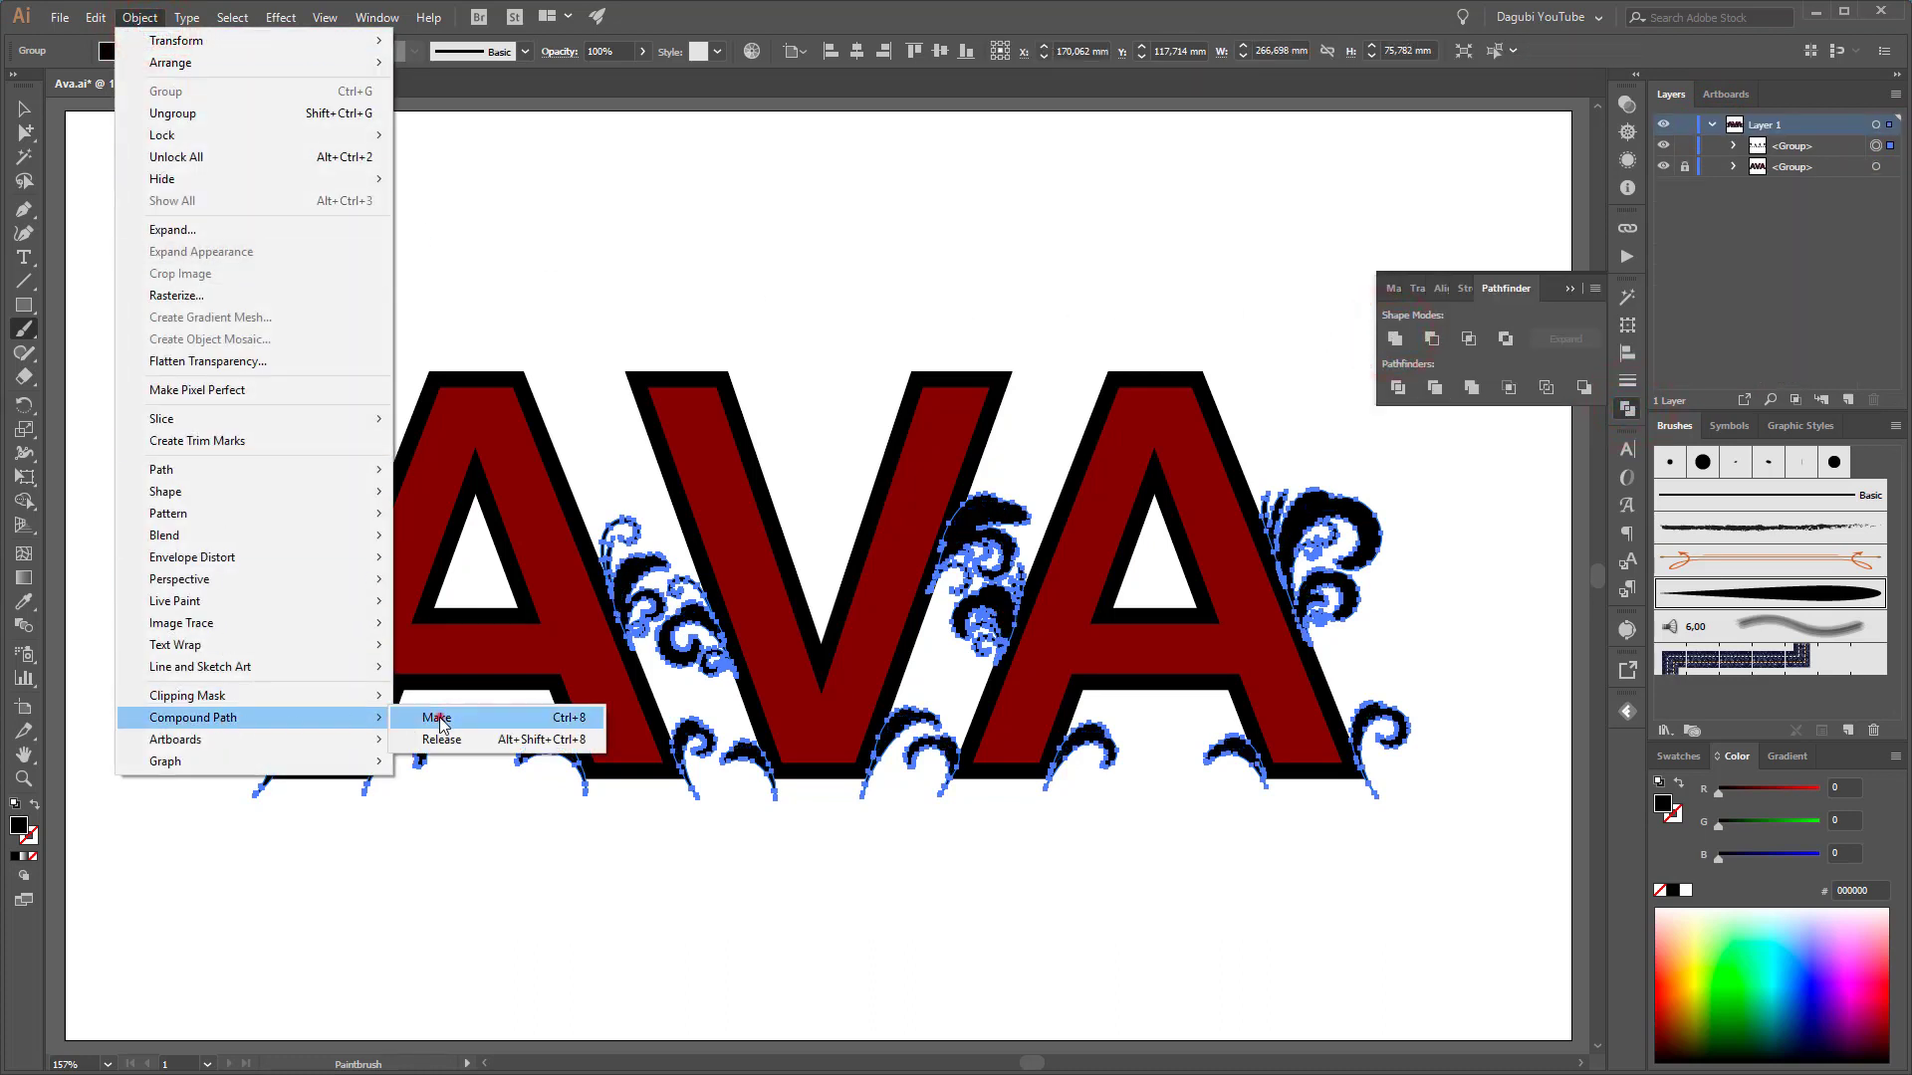
left_click(431, 715)
Turn off Smart Guides and draw a rectangle about 291 × 28.7 mm directly beneath the letters' baseline, covering the protruding curl tips
left_click(325, 17)
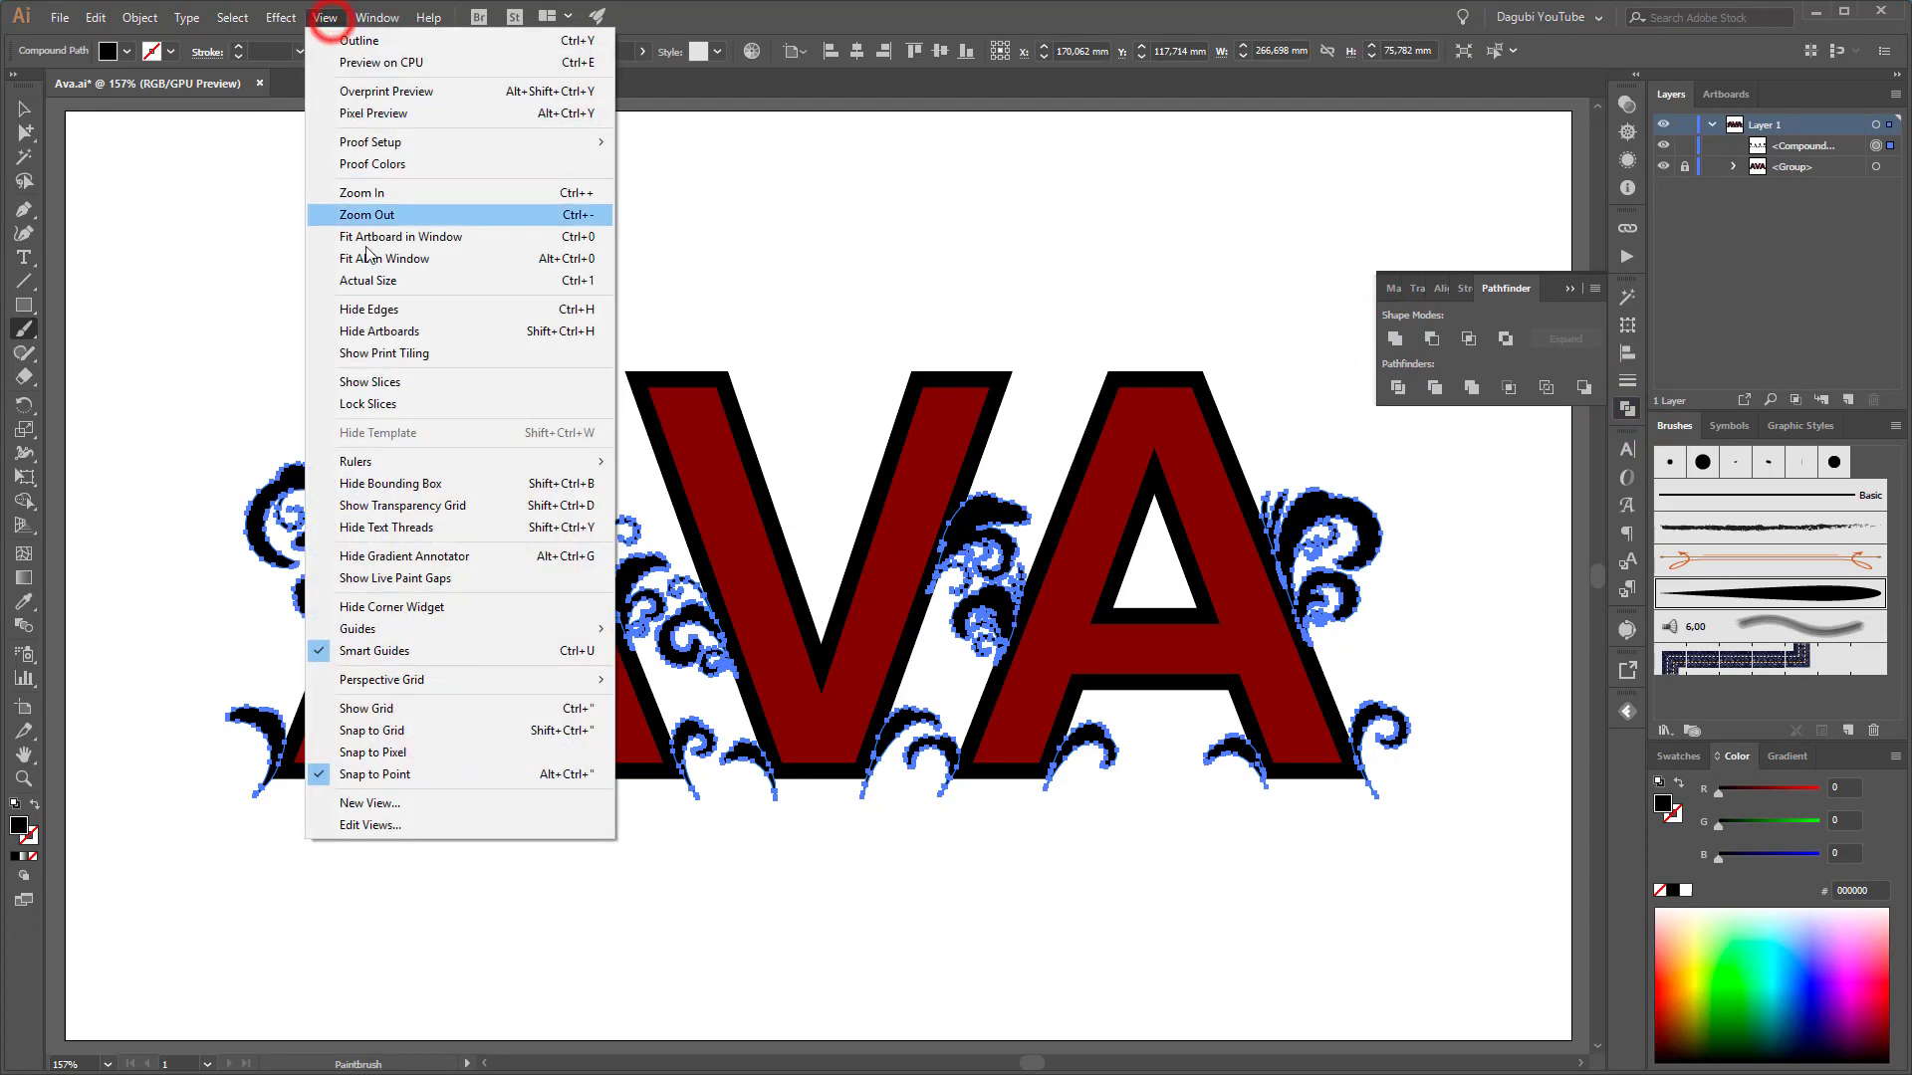
left_click(362, 650)
left_click(24, 306)
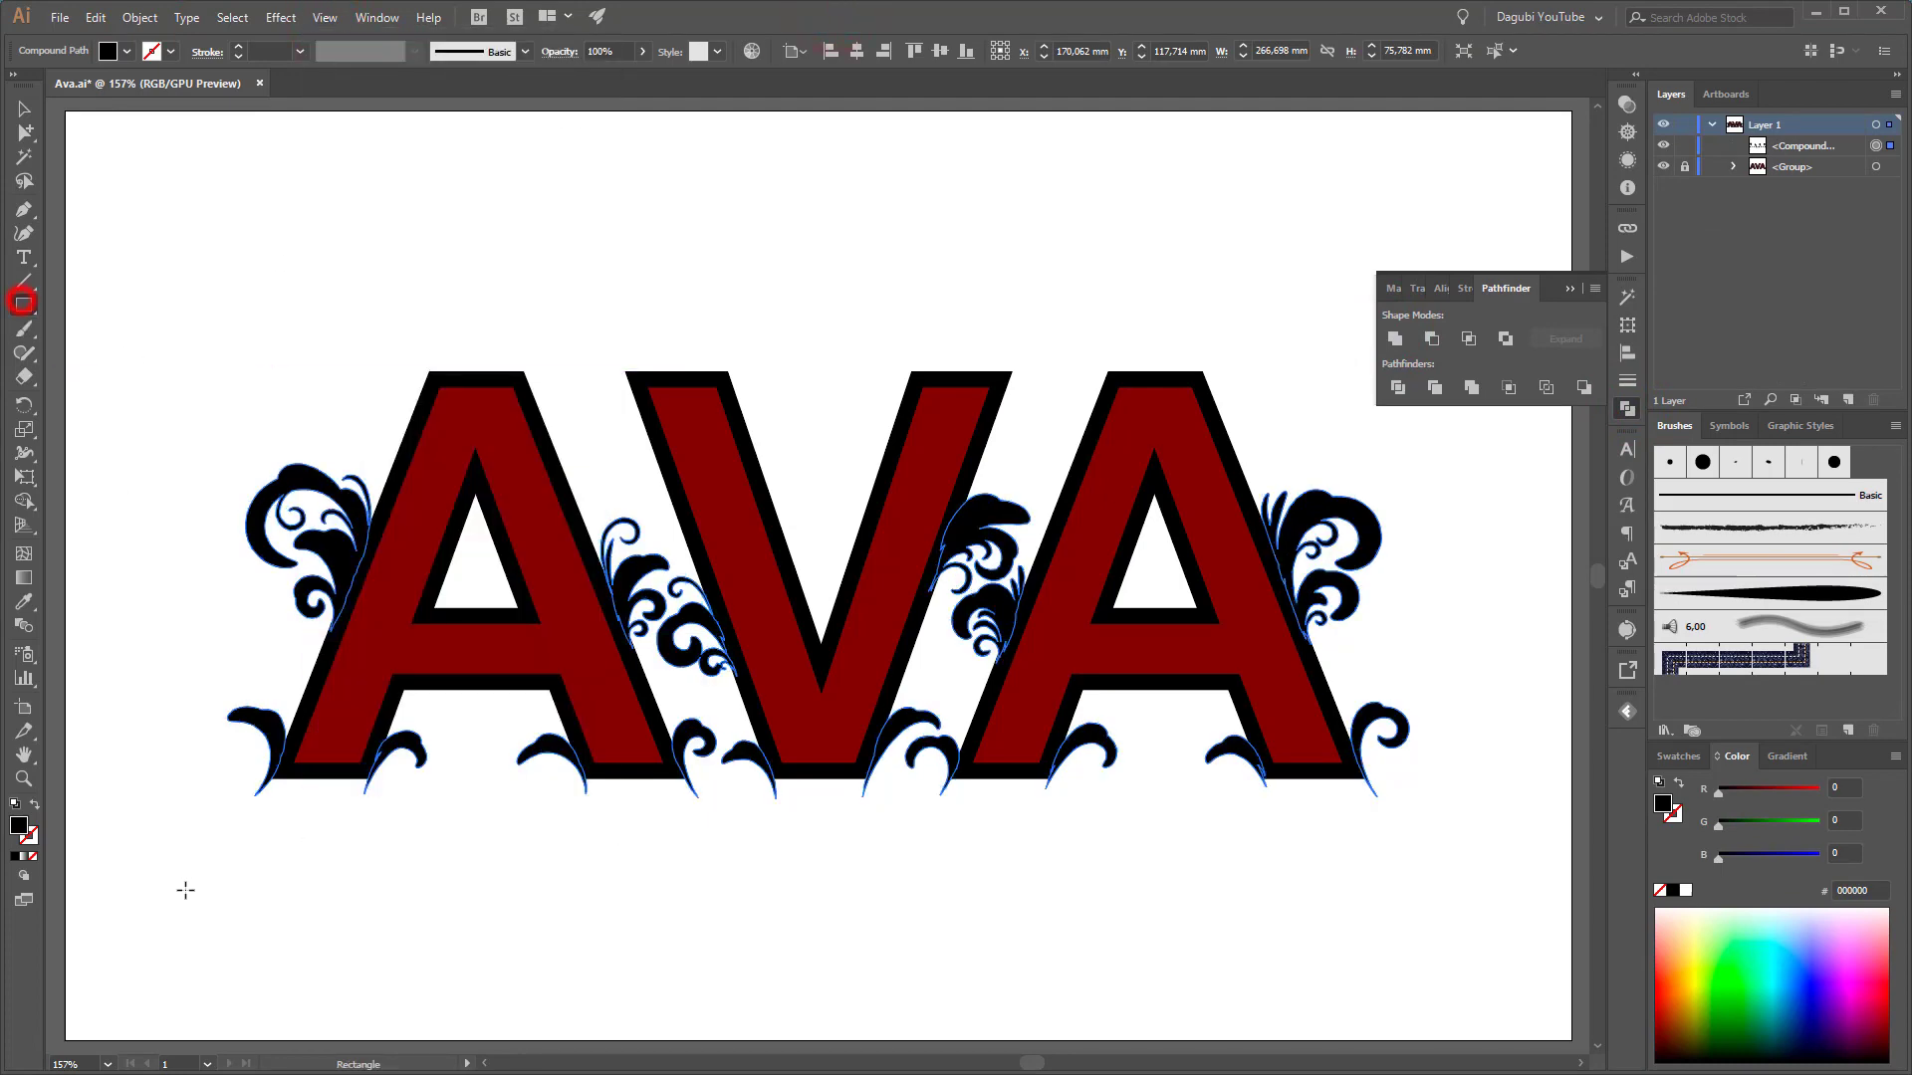
left_click_drag(170, 906, 1461, 780)
Subtract the rectangle from the swirl compound path with Minus Front to trim the tips below the baseline
left_click(20, 109)
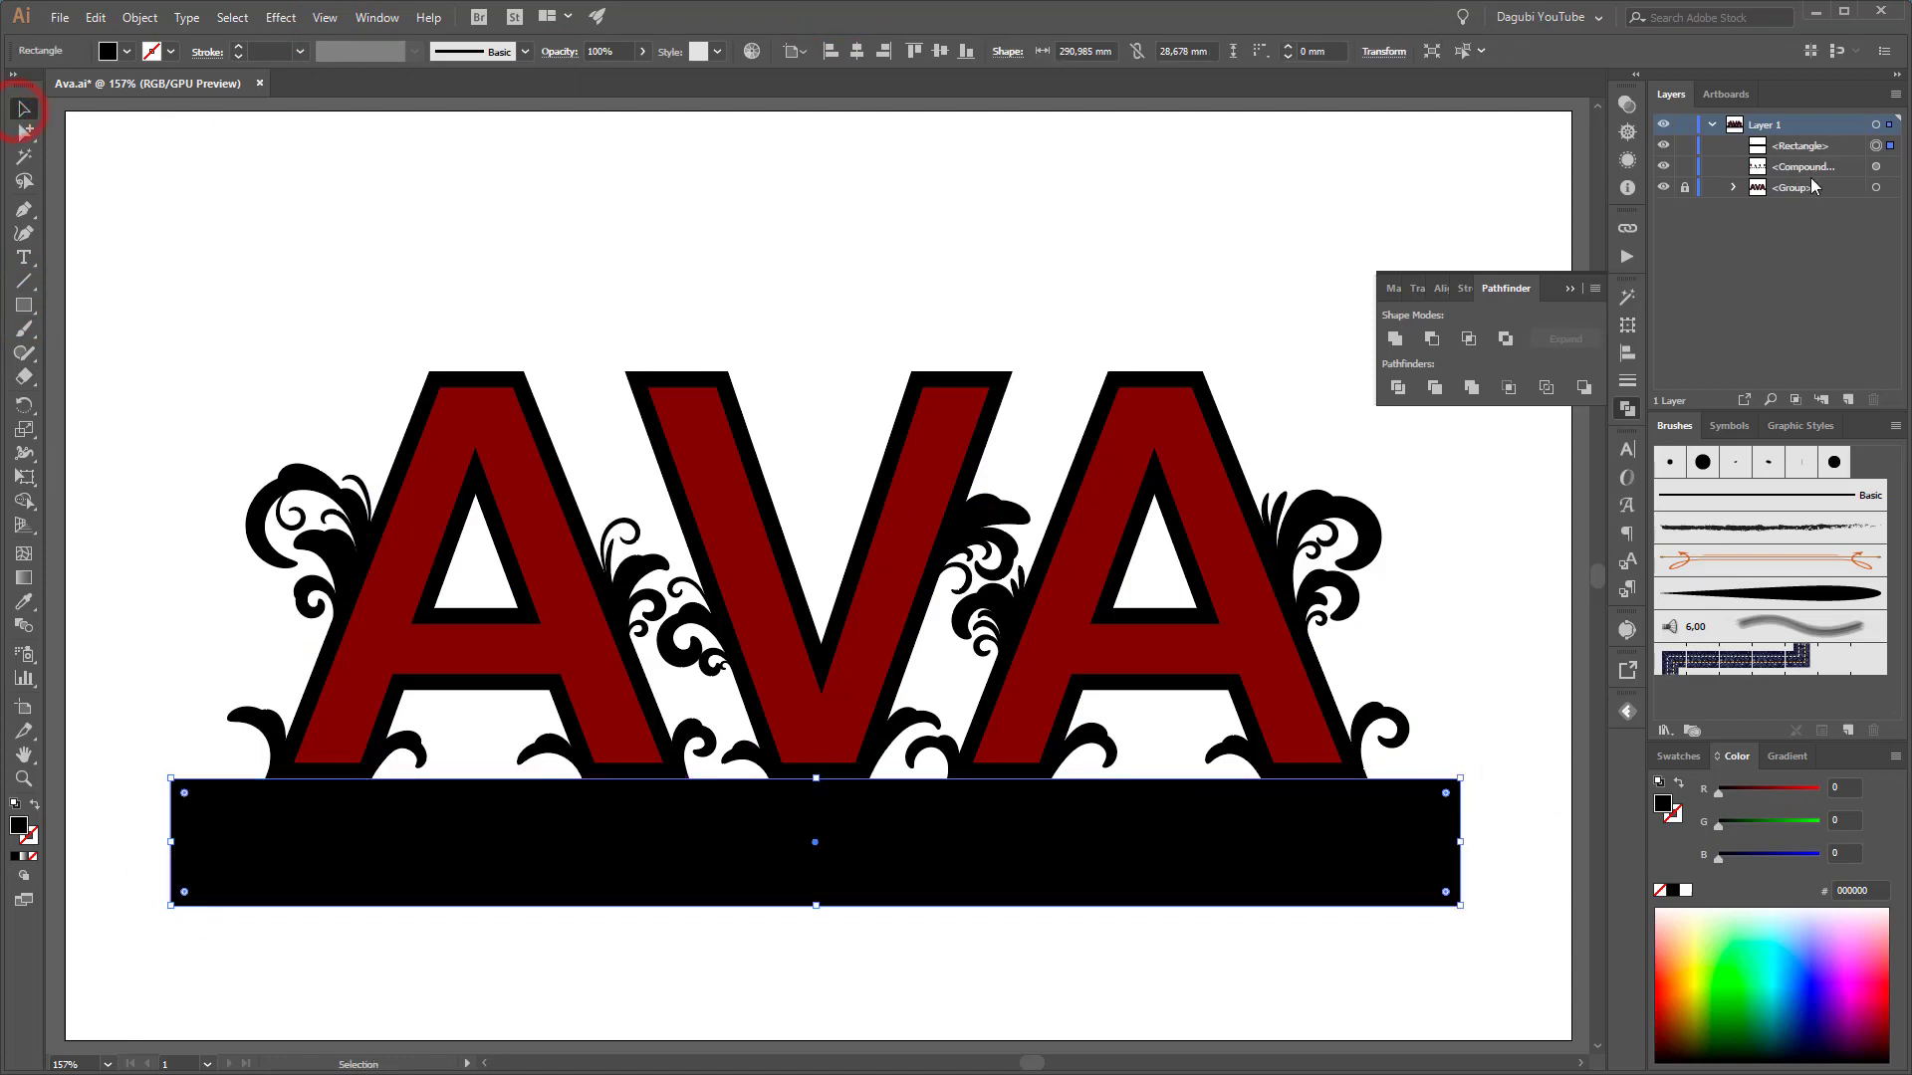
left_click(1877, 167, "shift")
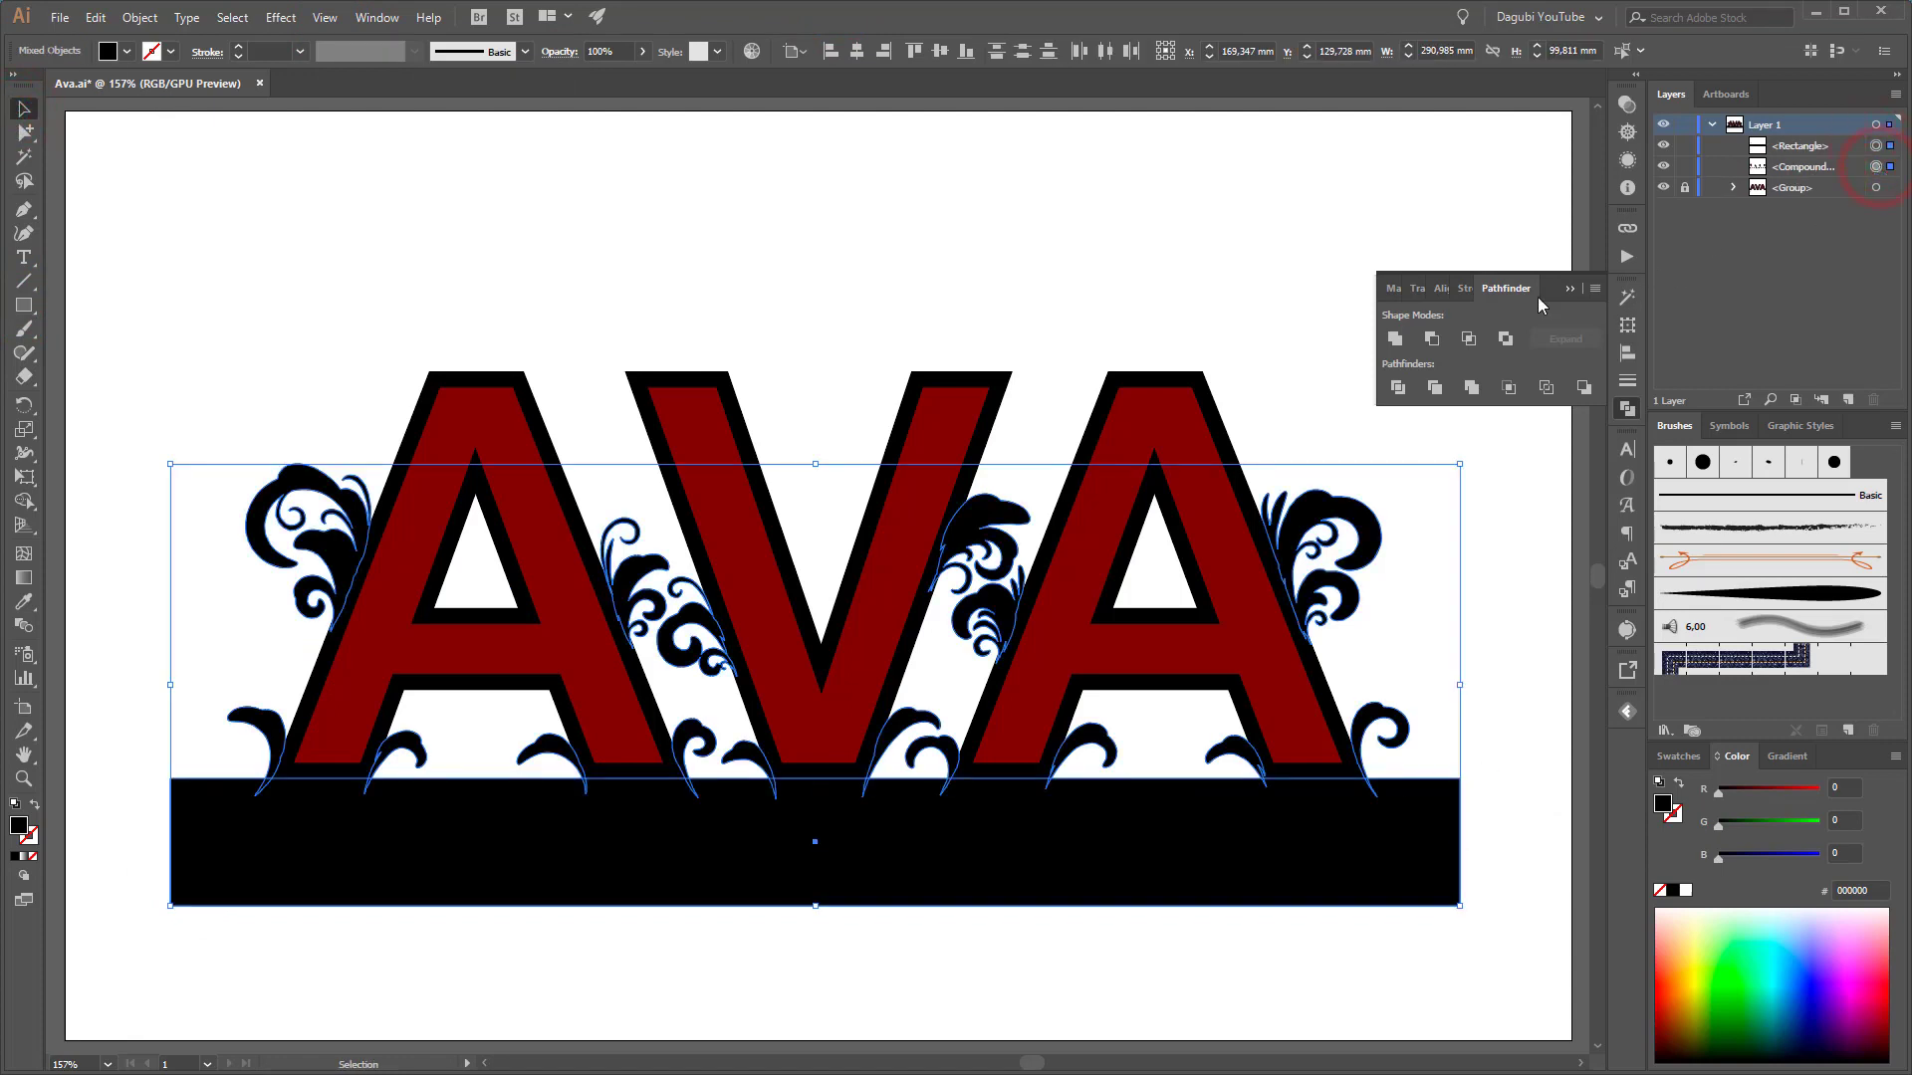
left_click(1431, 338)
left_click(1185, 845)
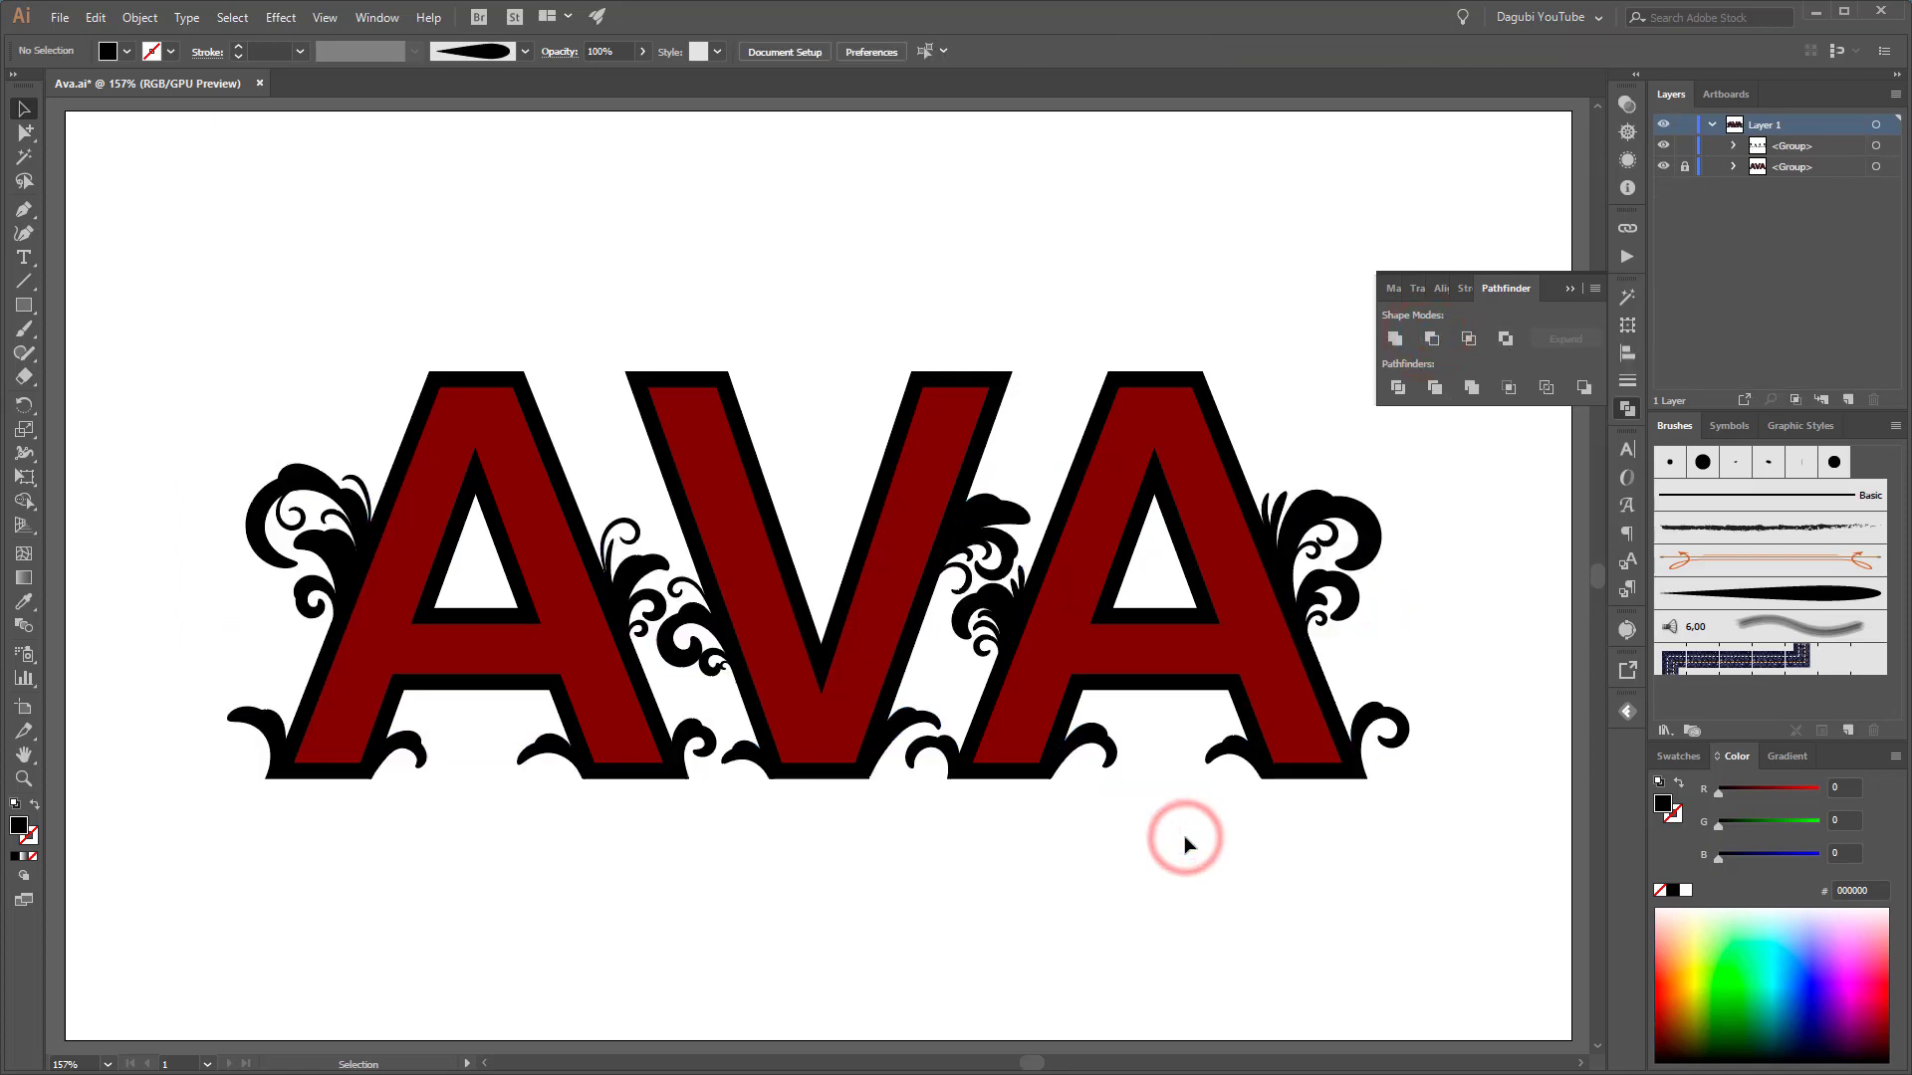
Unlock the lettering group, select all black shapes with the Magic Wand, and unite the swirls with the letter outlines
left_click(1687, 170)
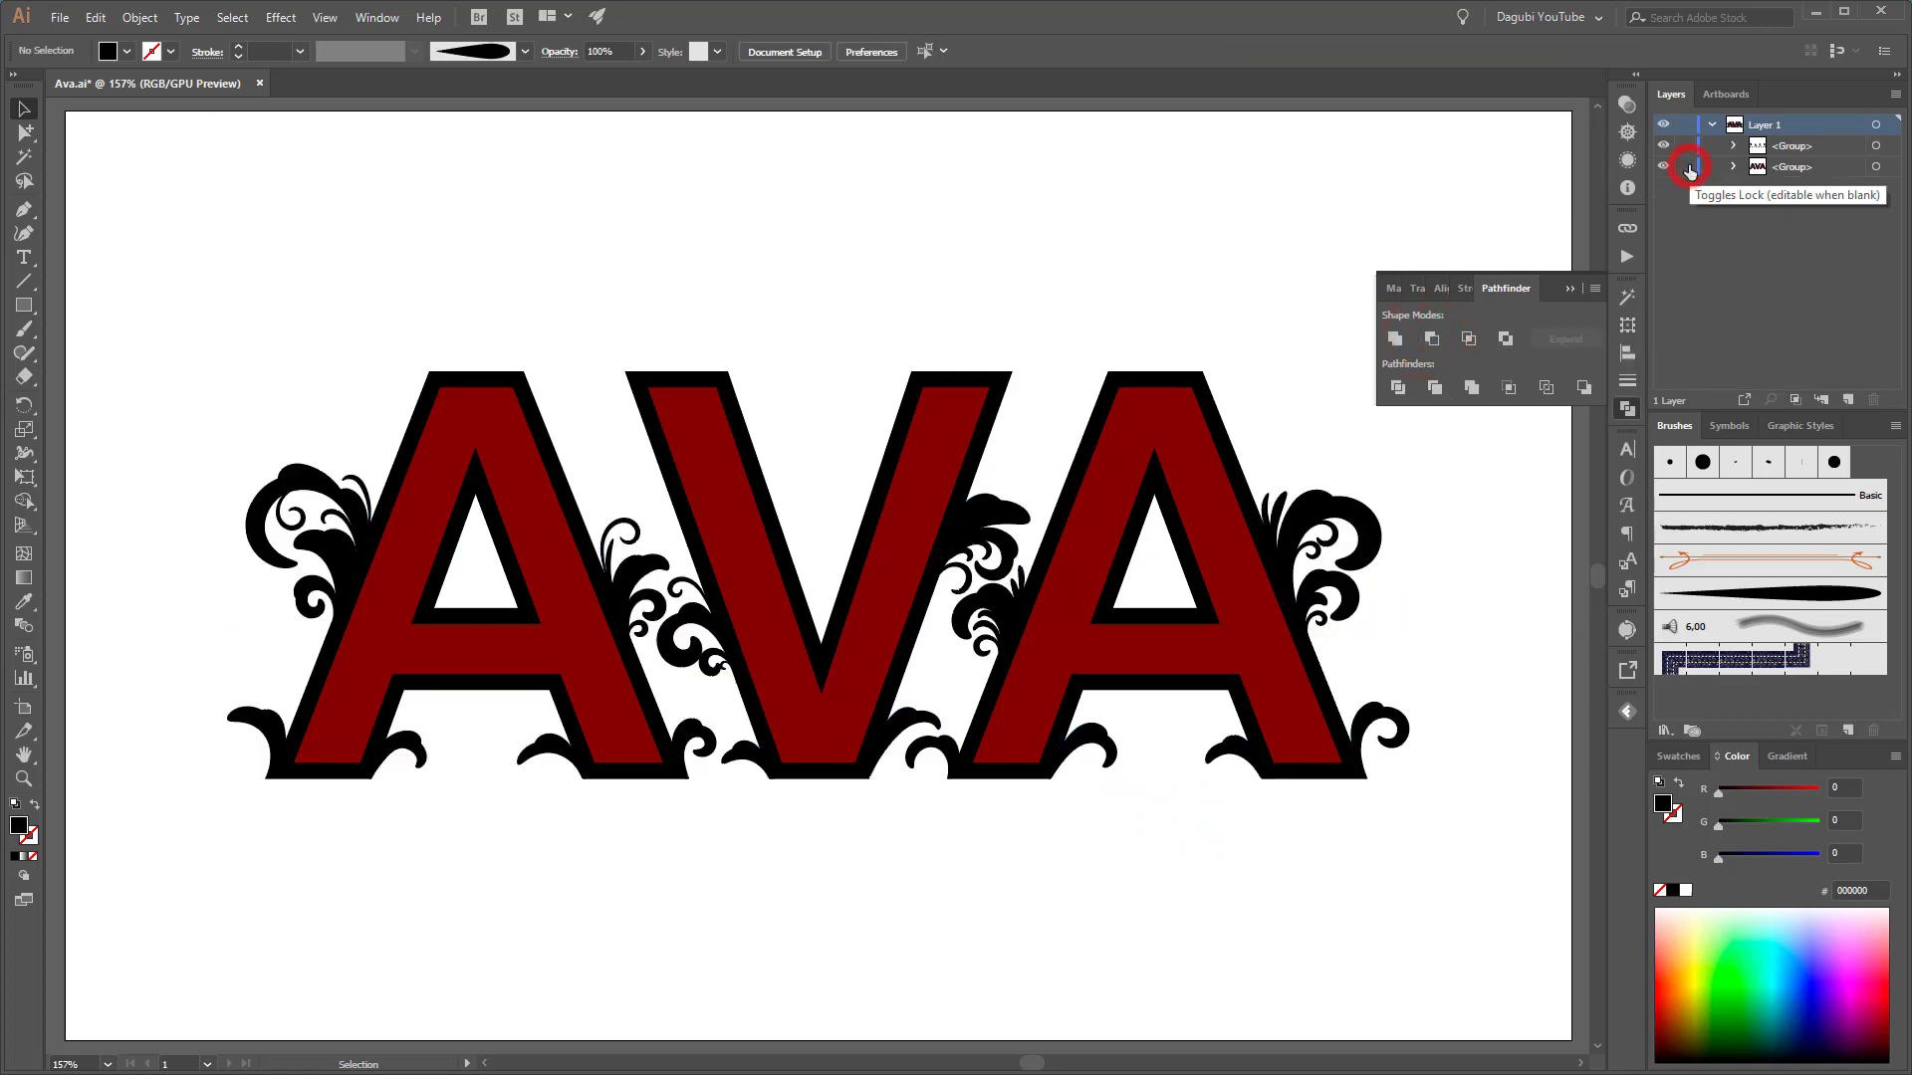
left_click(24, 157)
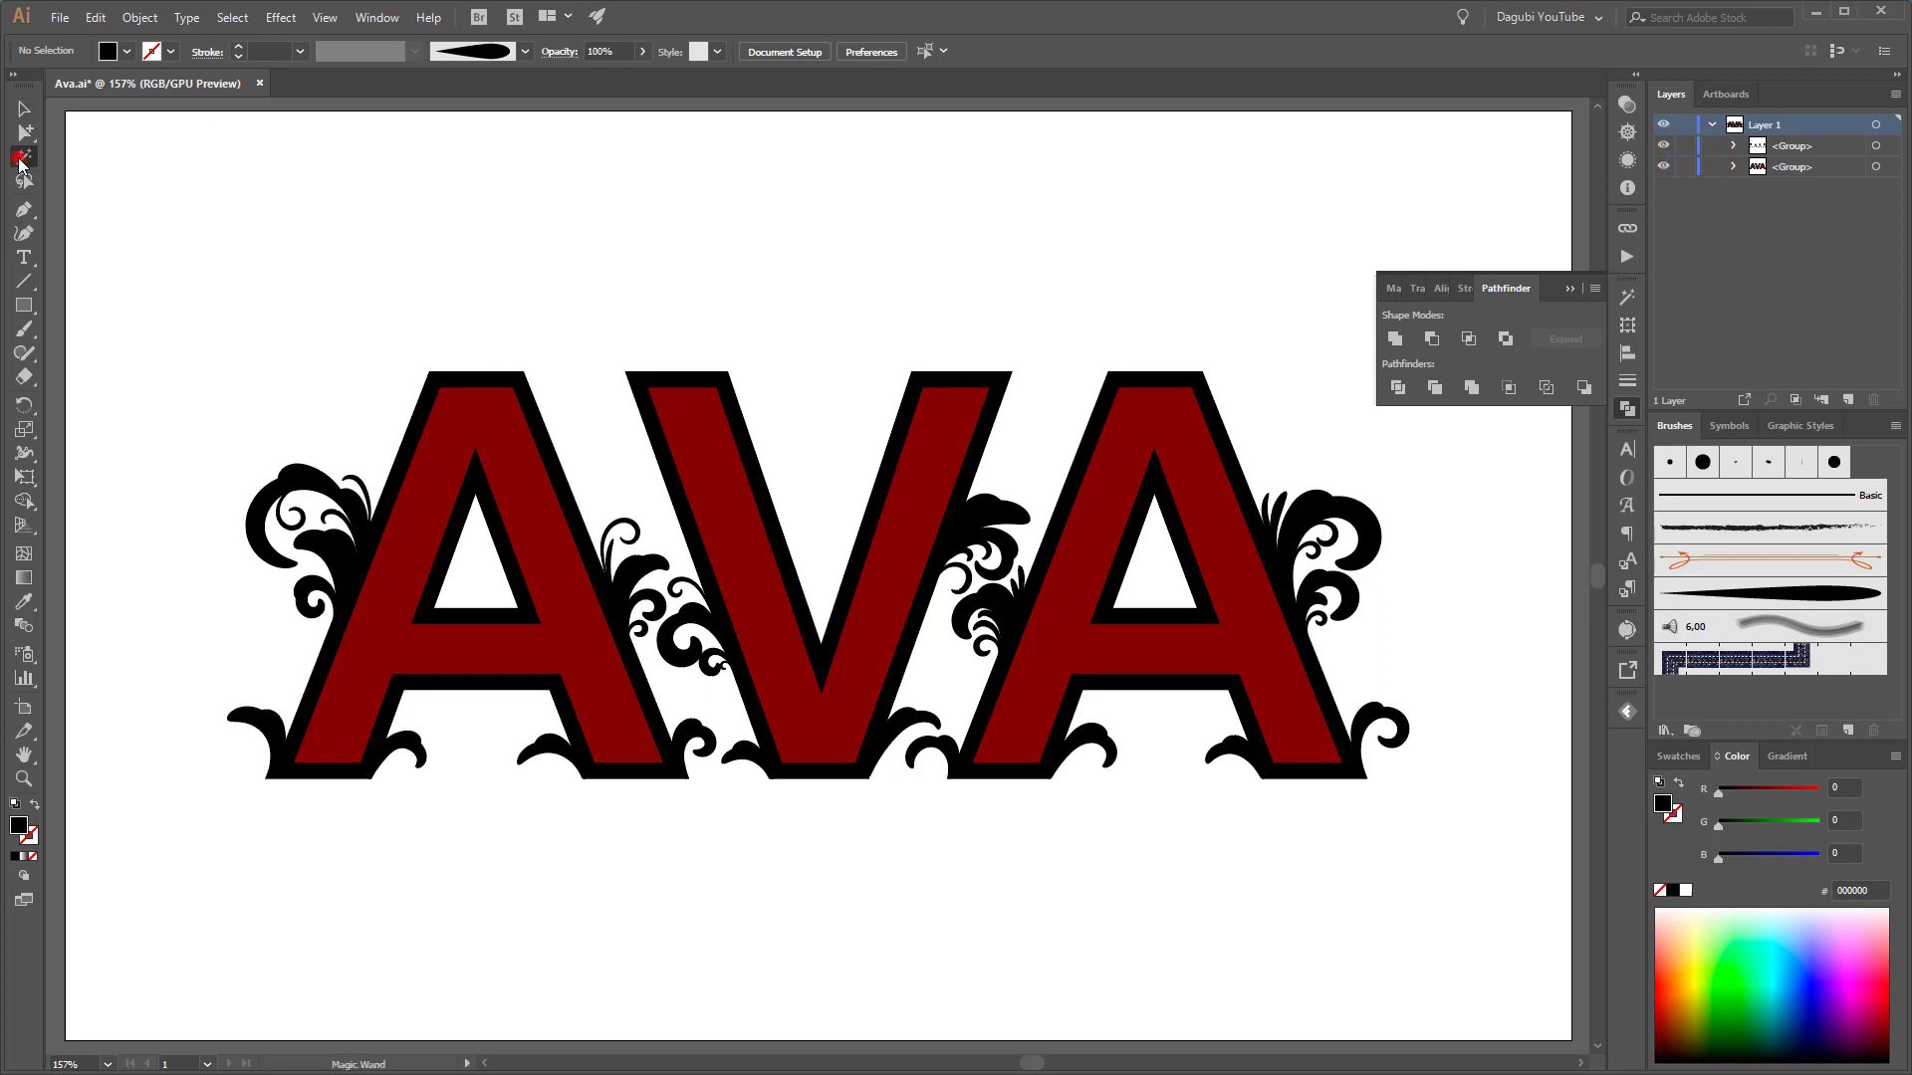
left_click(339, 562)
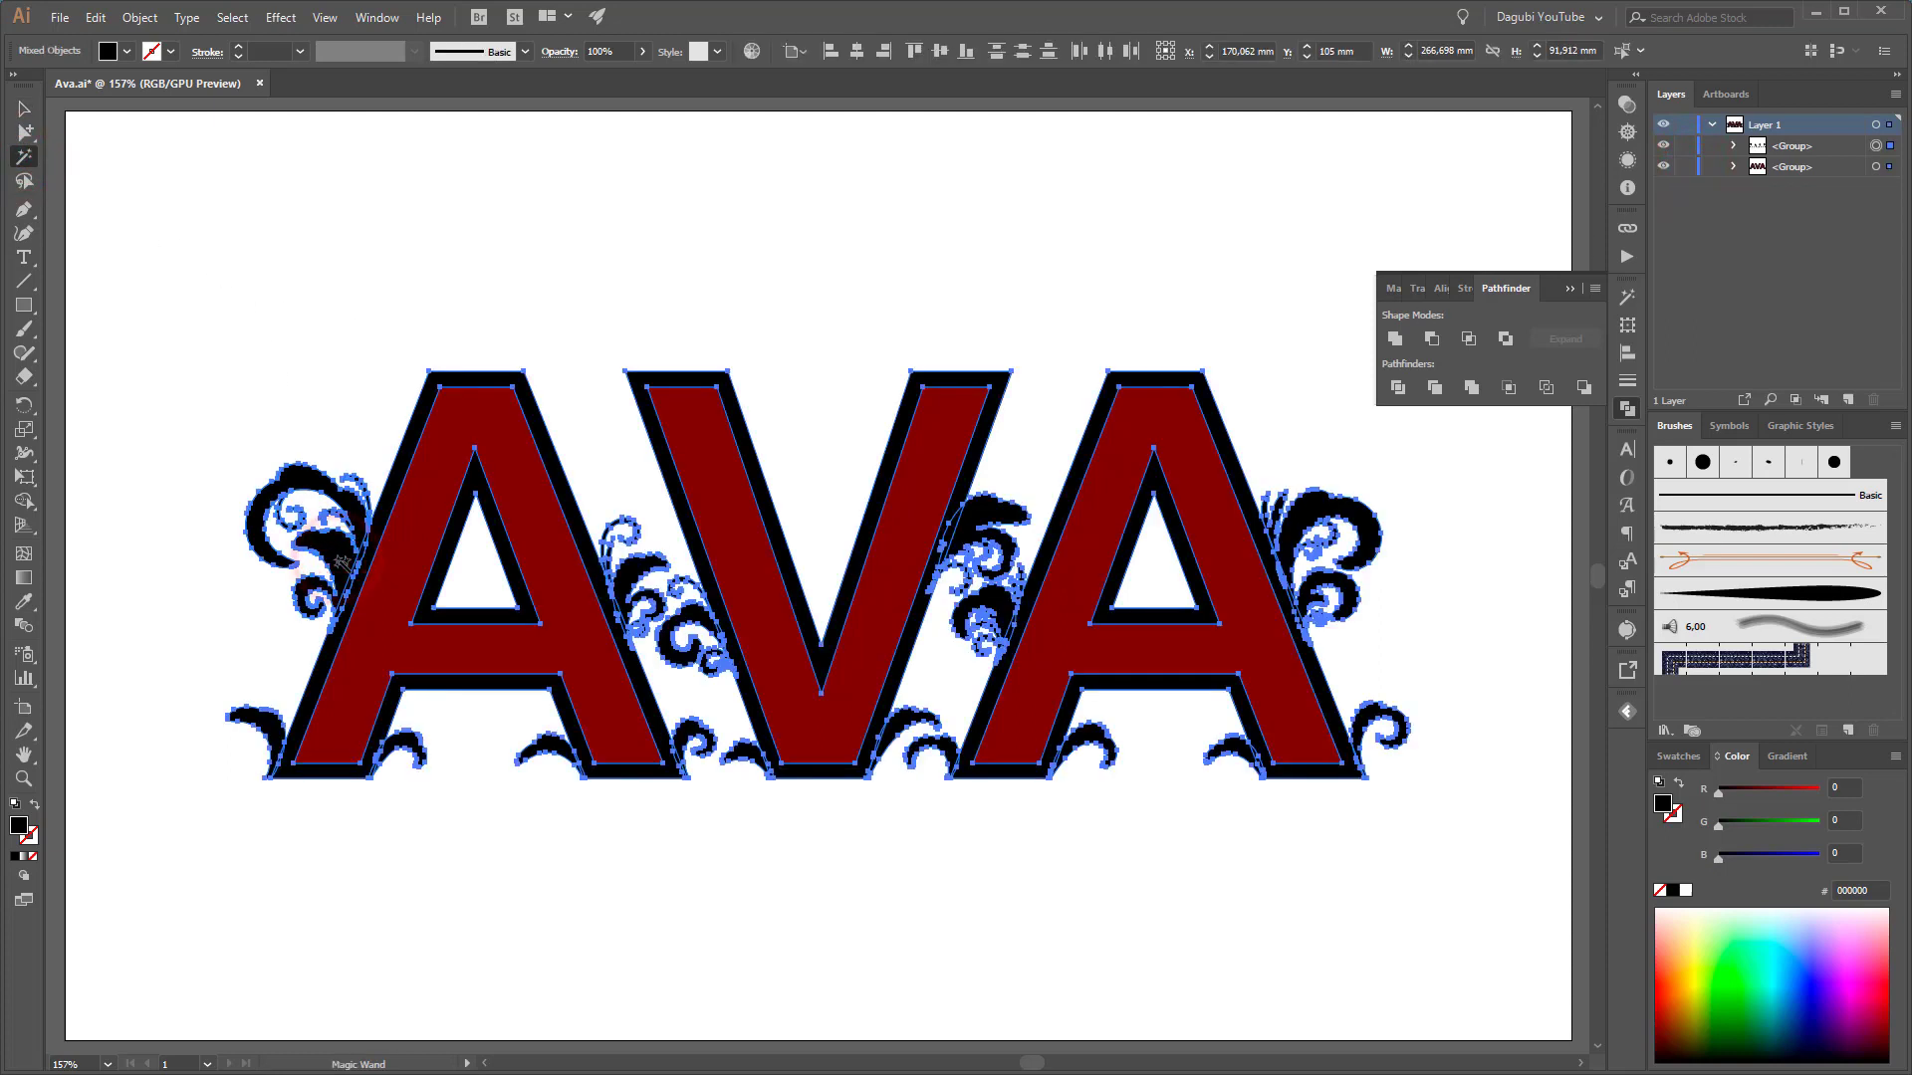
left_click(1396, 340)
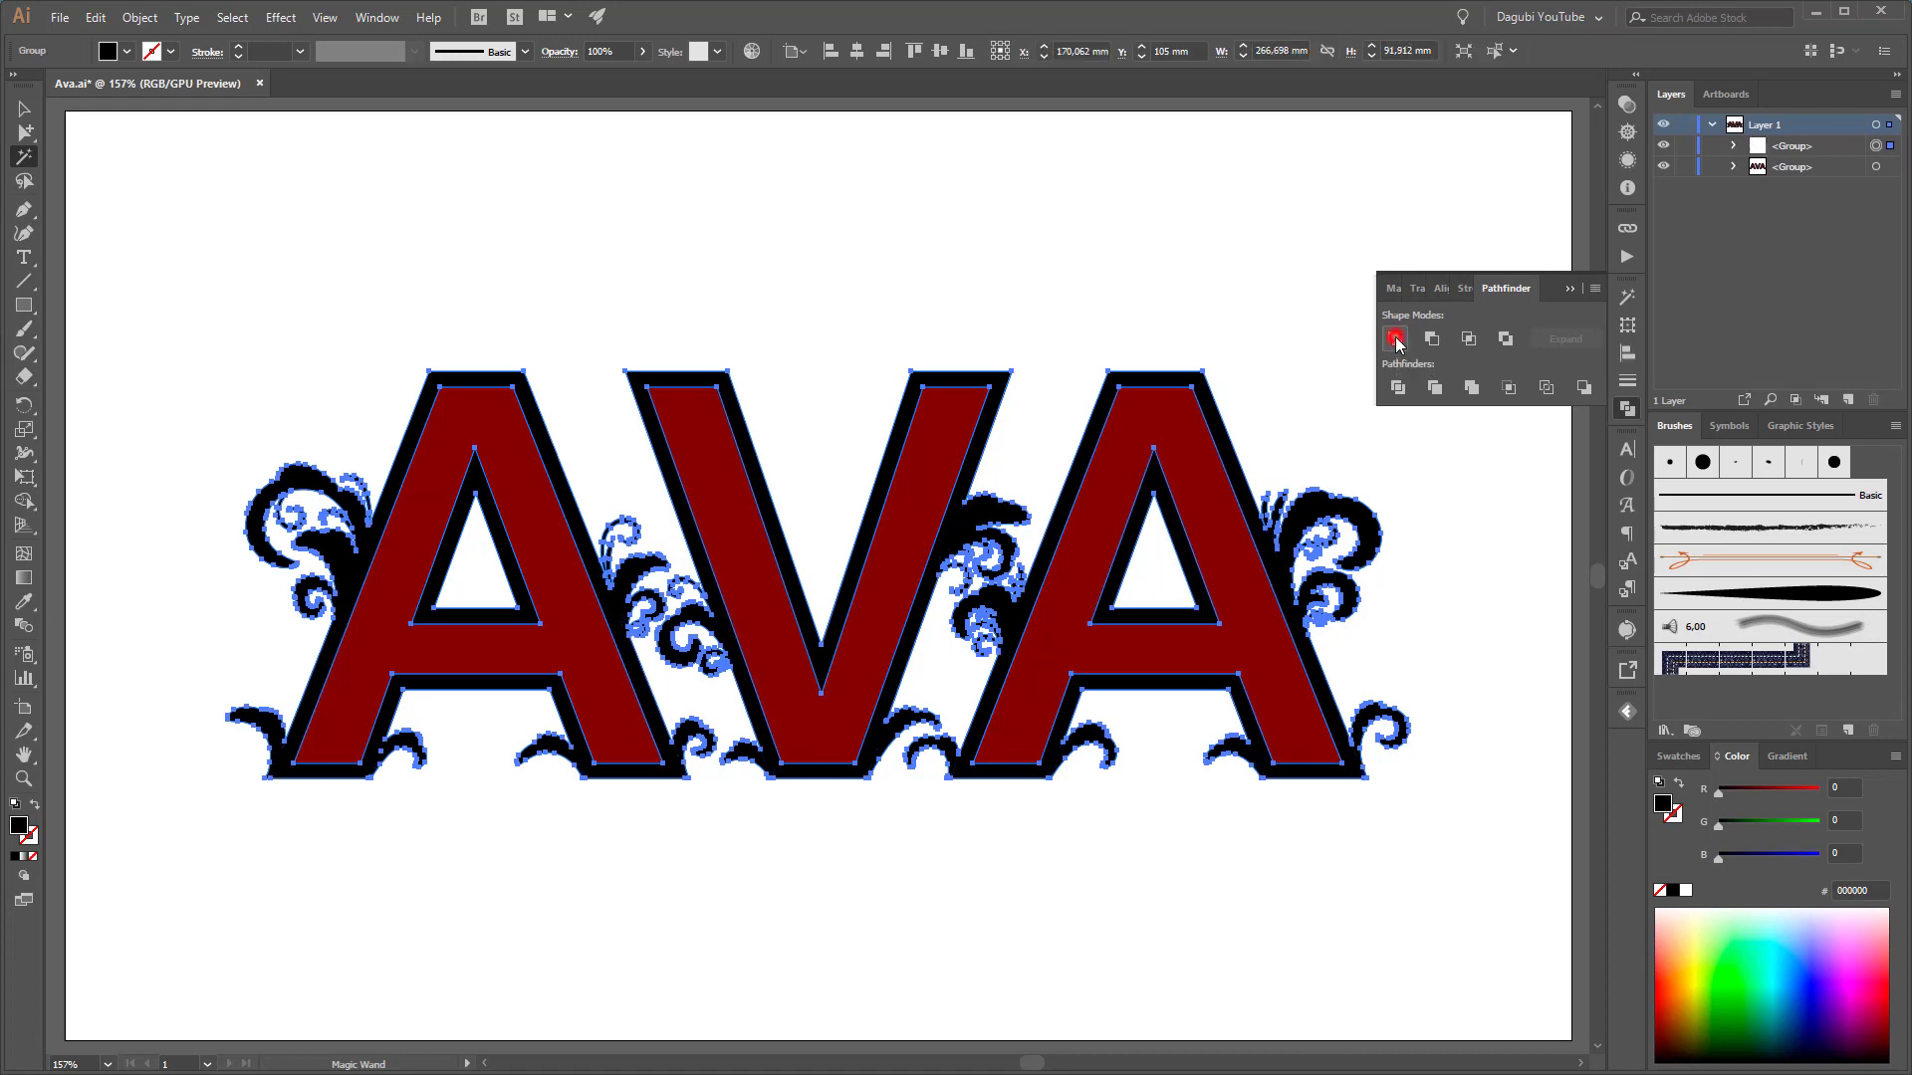
Fill the merged outline-and-swirl group with the copper-to-cream linear gradient from the Metals swatch library
left_click(1288, 230)
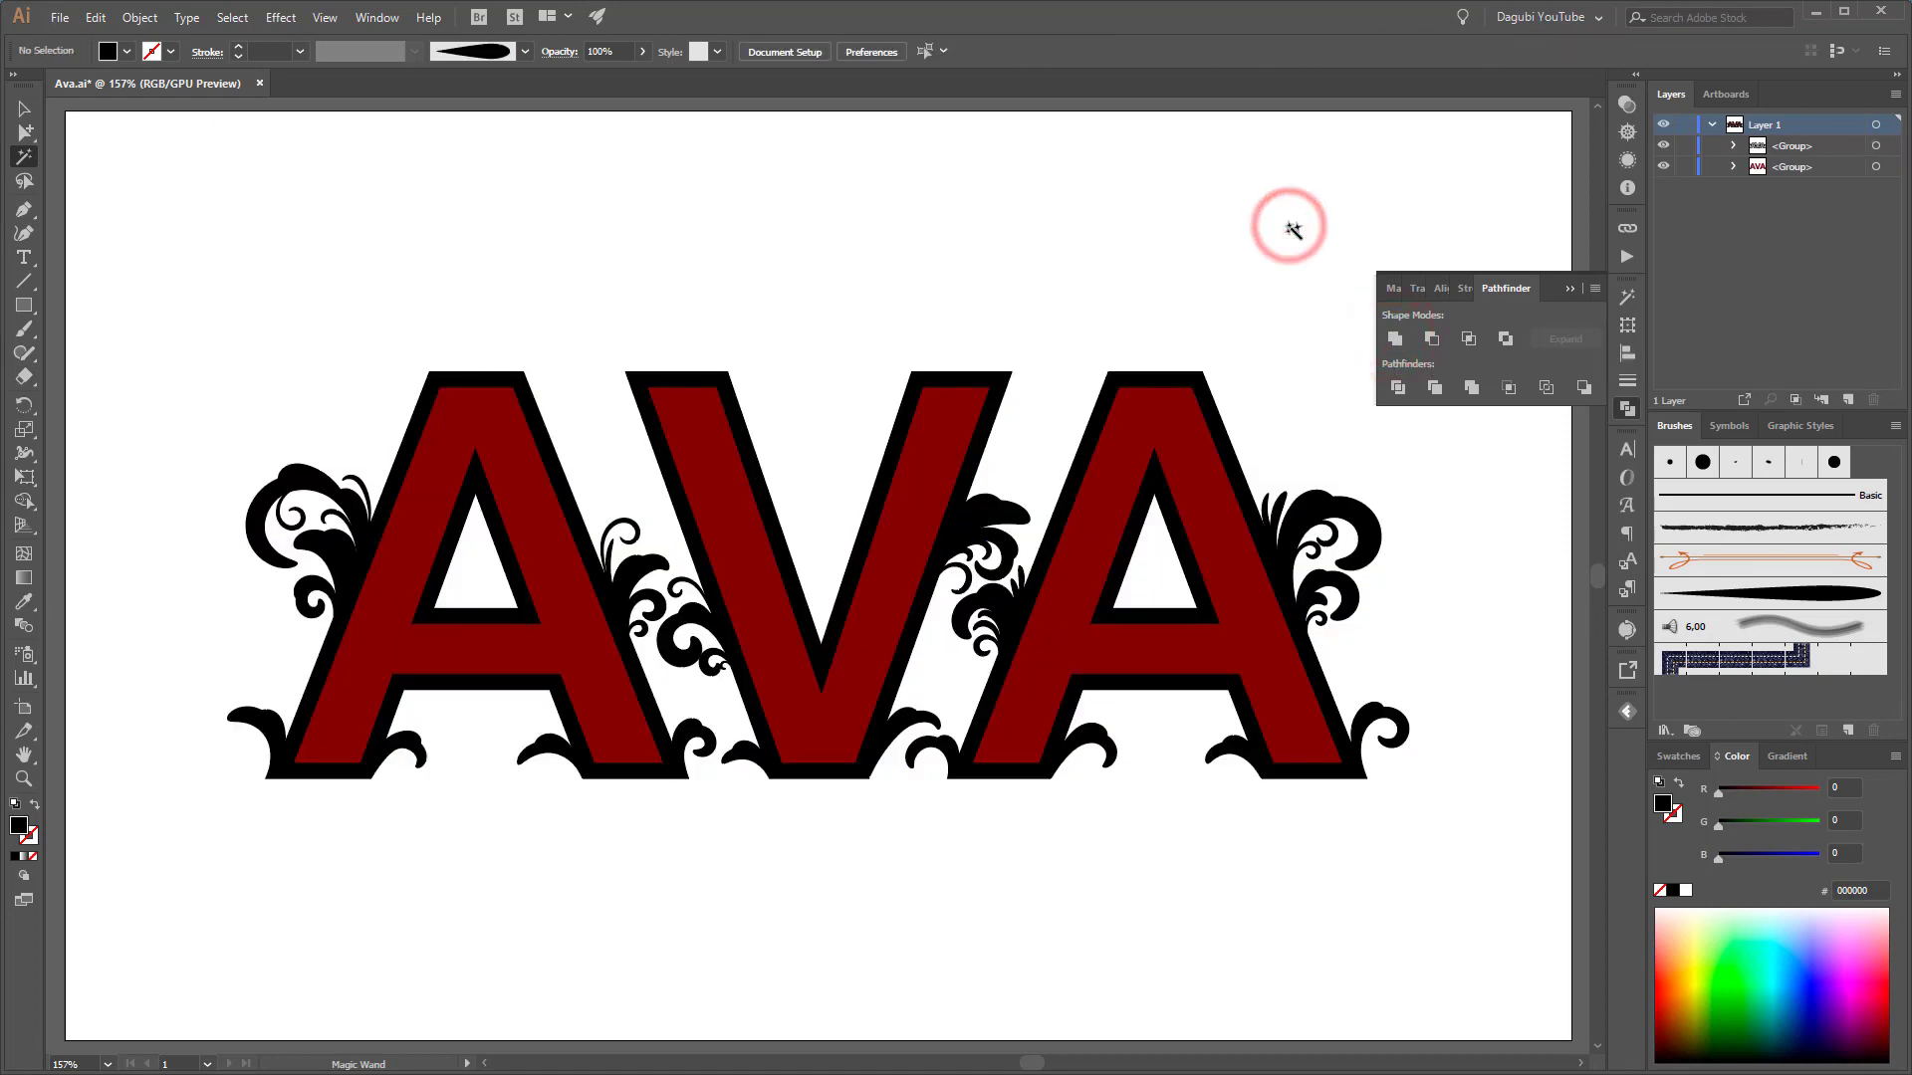
left_click(1876, 146)
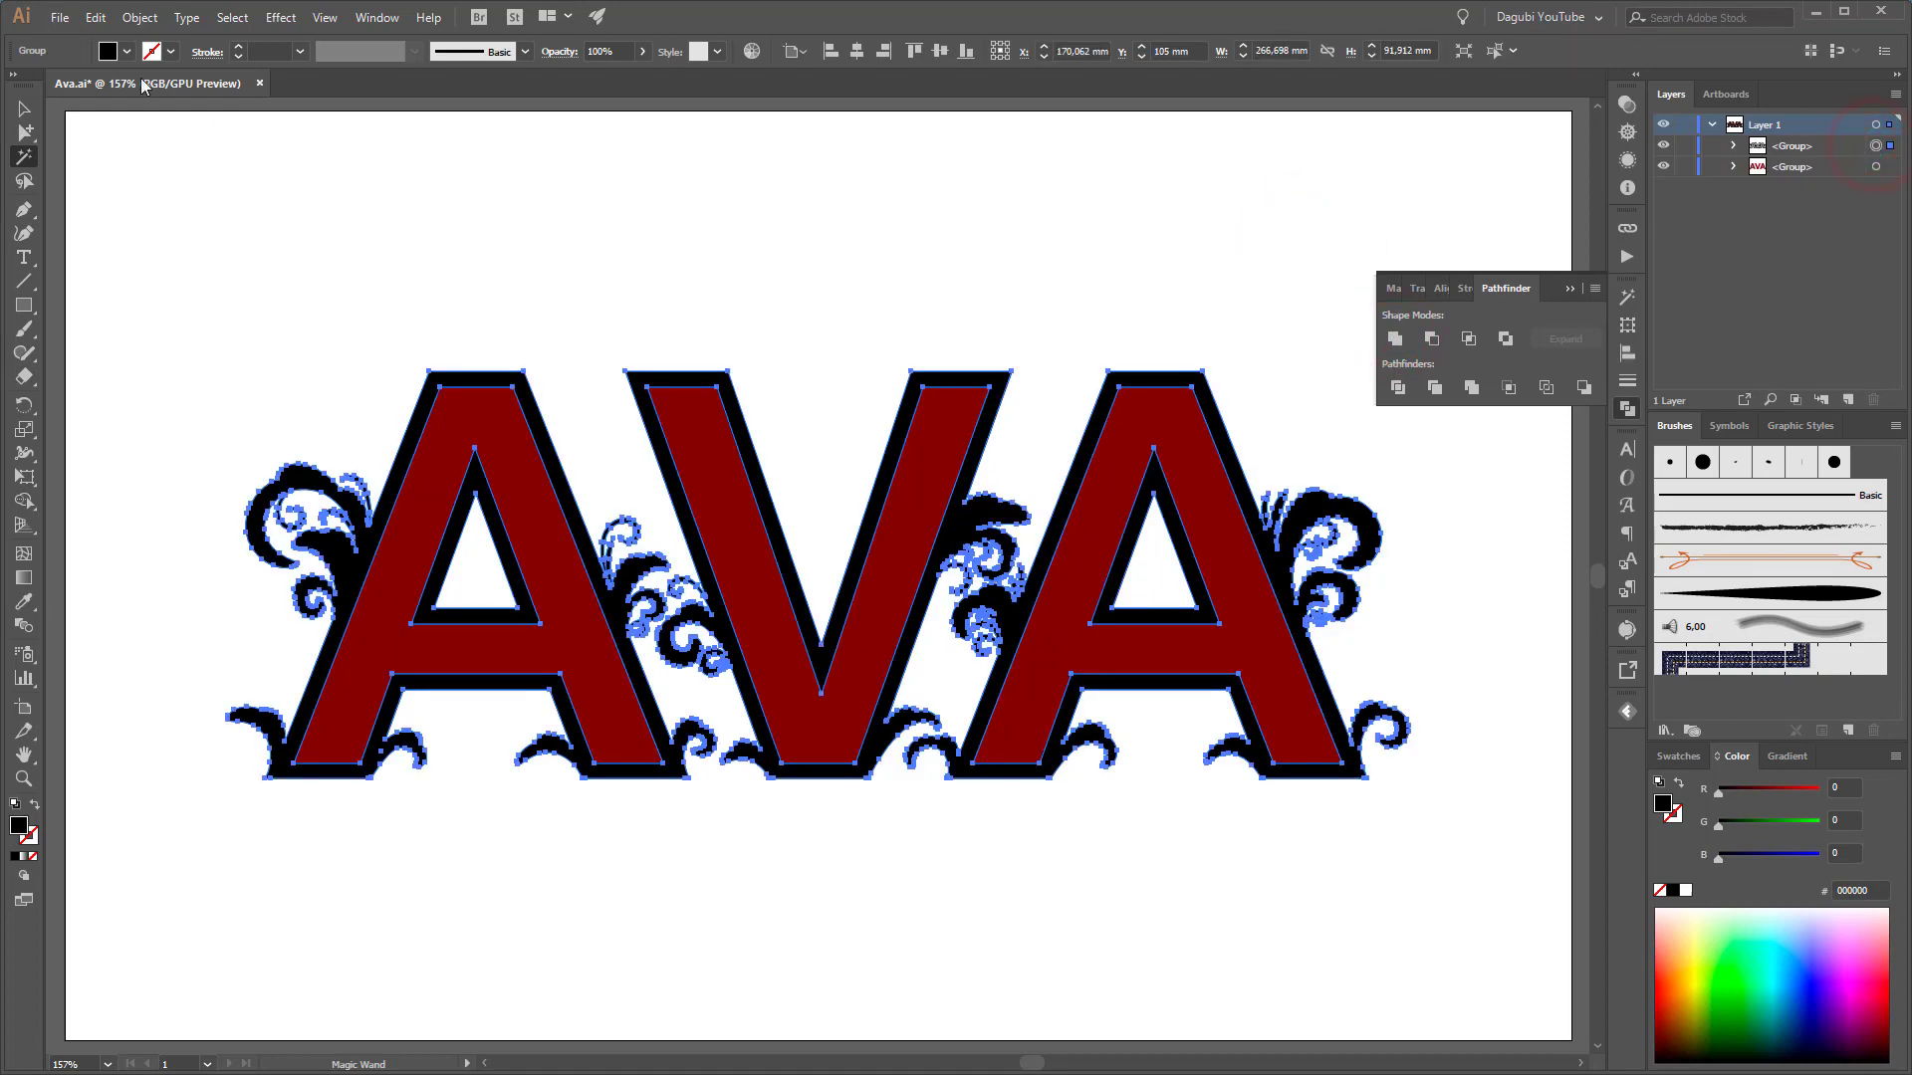
left_click(127, 51)
left_click(19, 178)
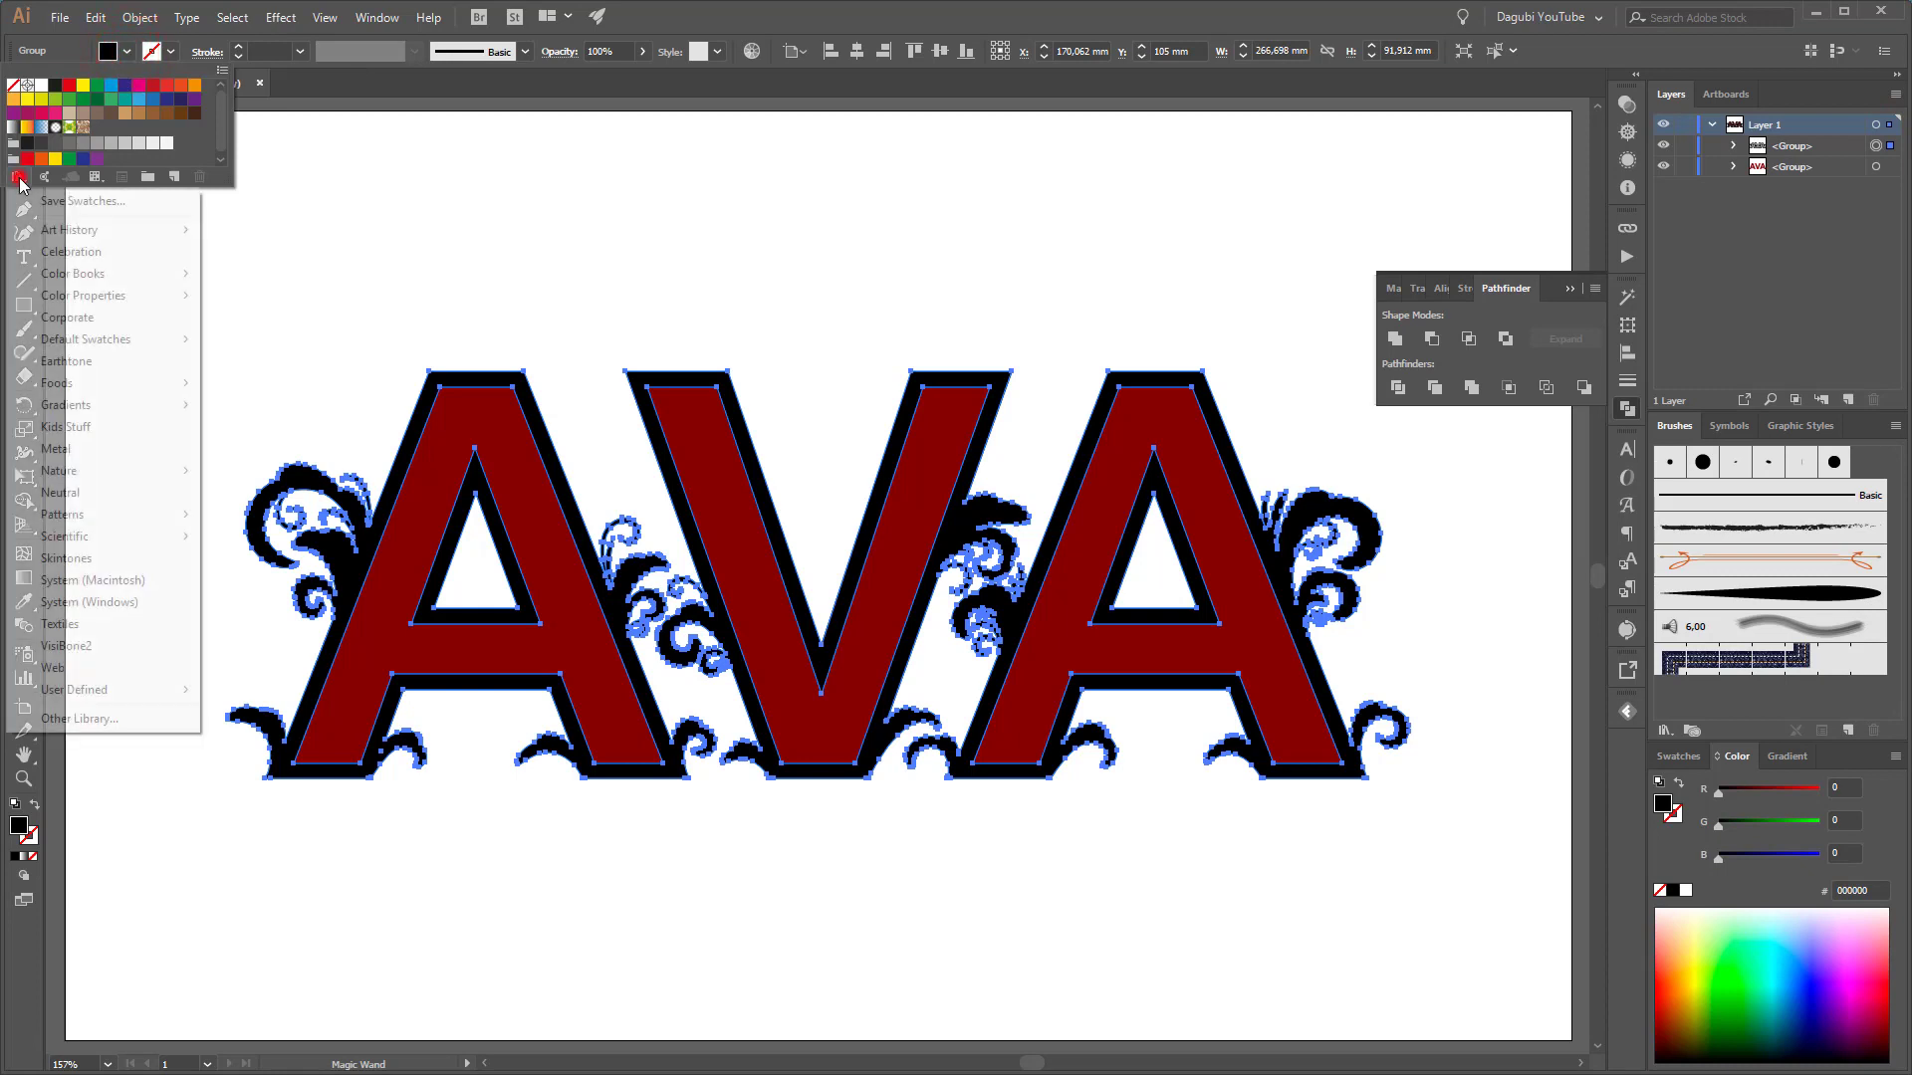
mouse_move(120, 404)
left_click(257, 583)
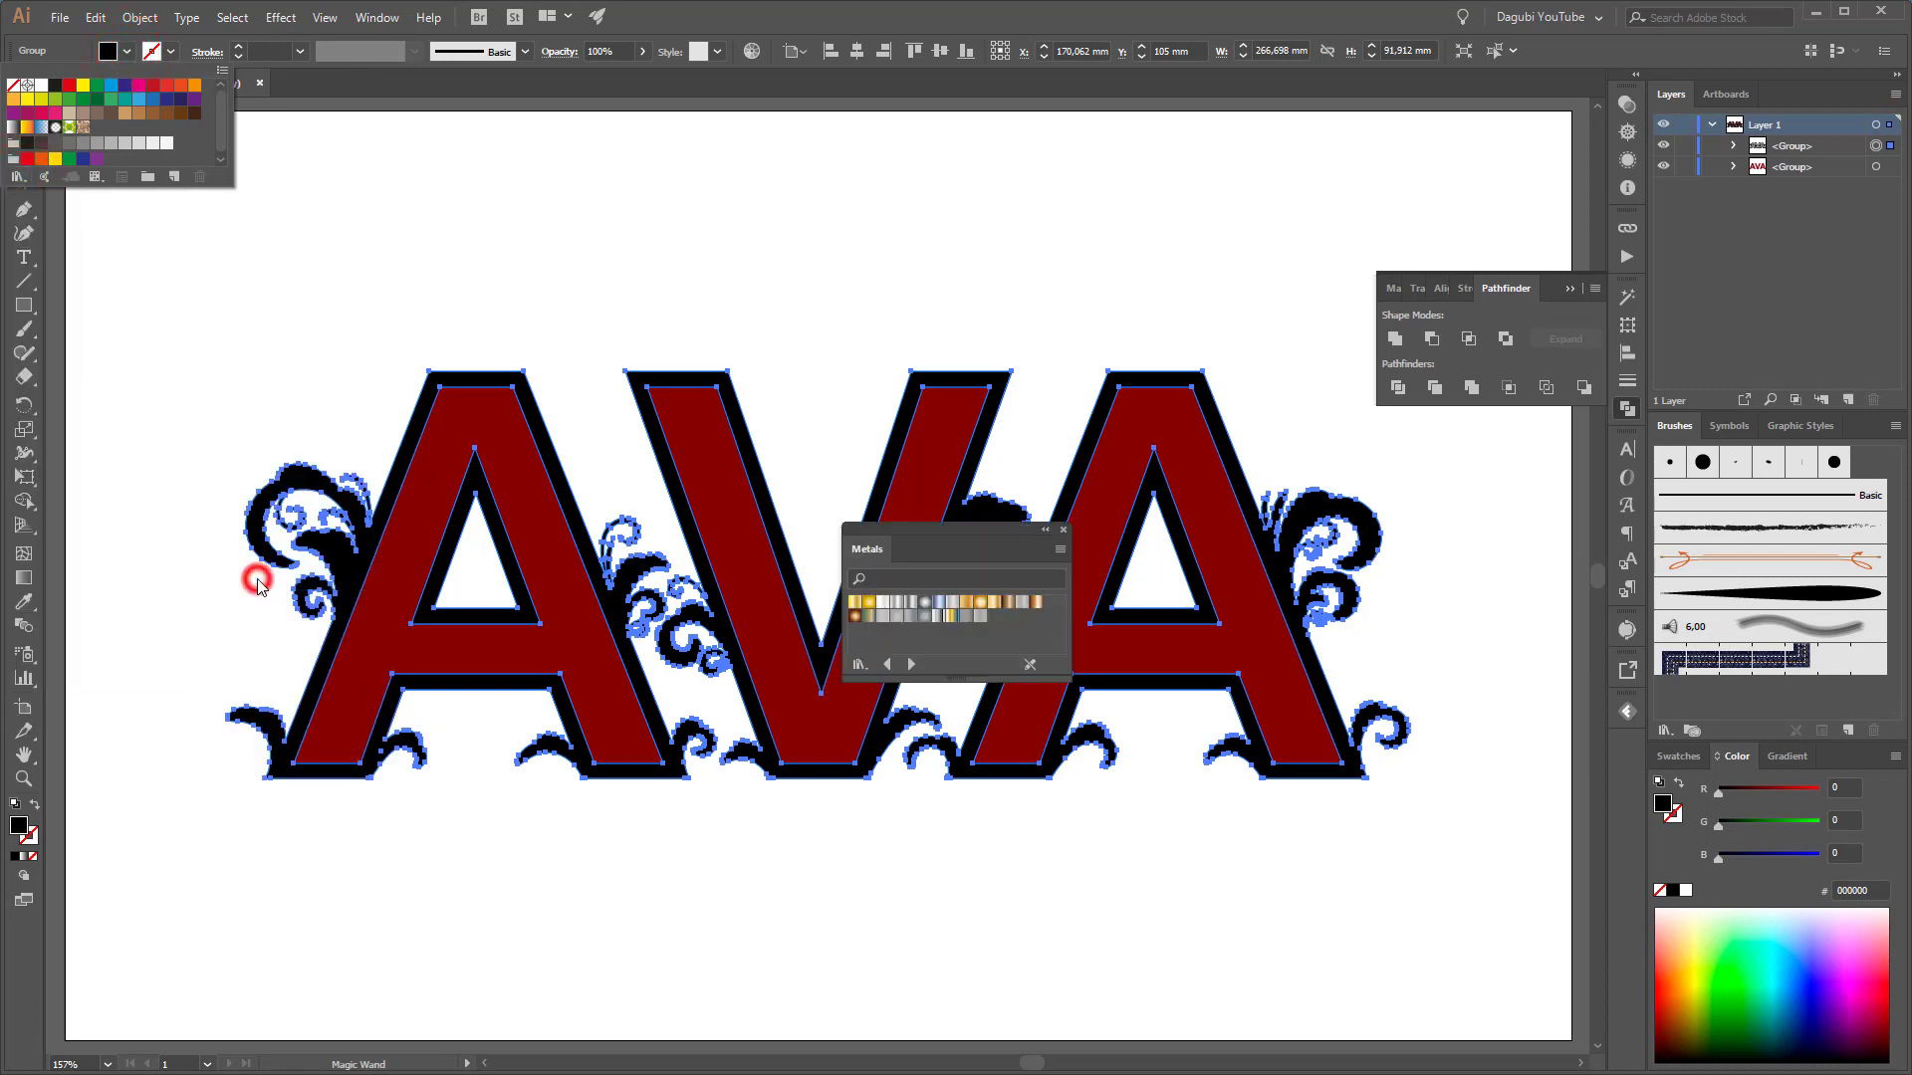
left_click_drag(951, 527, 1210, 176)
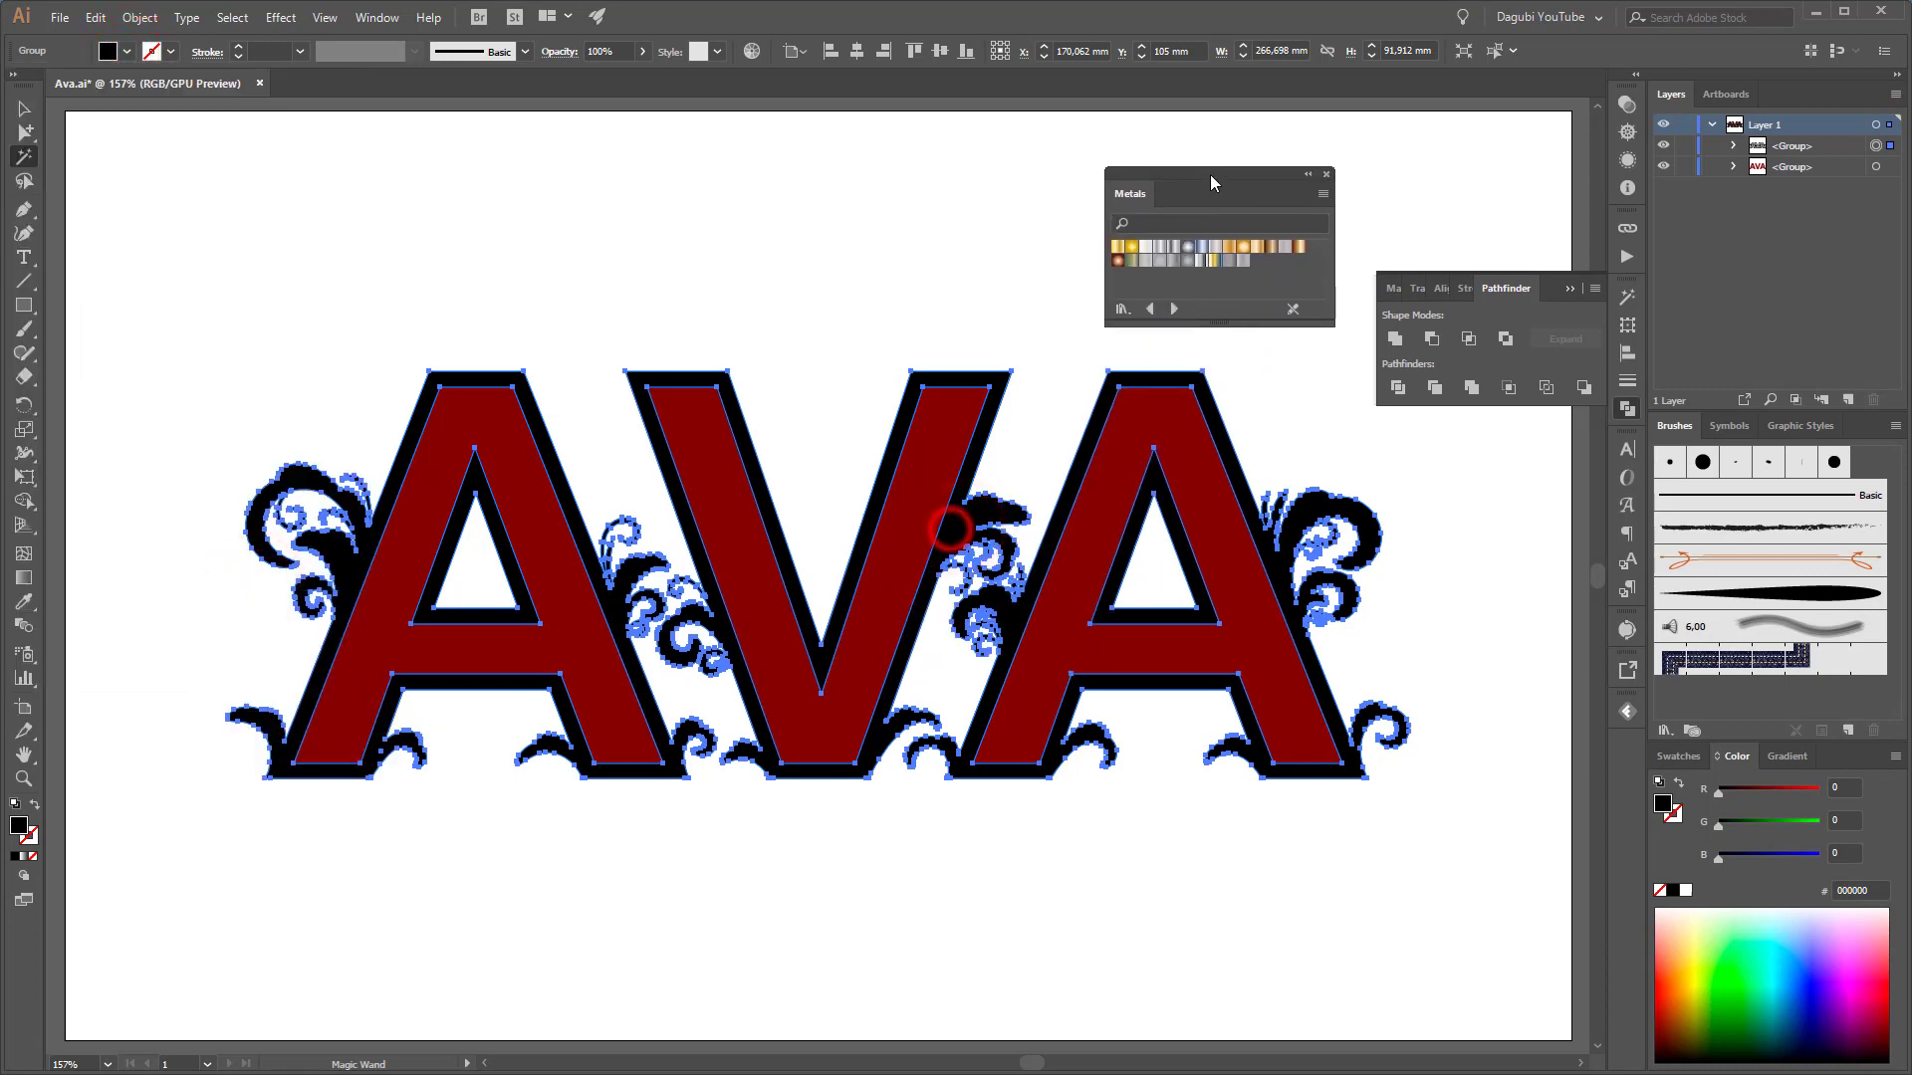
left_click(1298, 247)
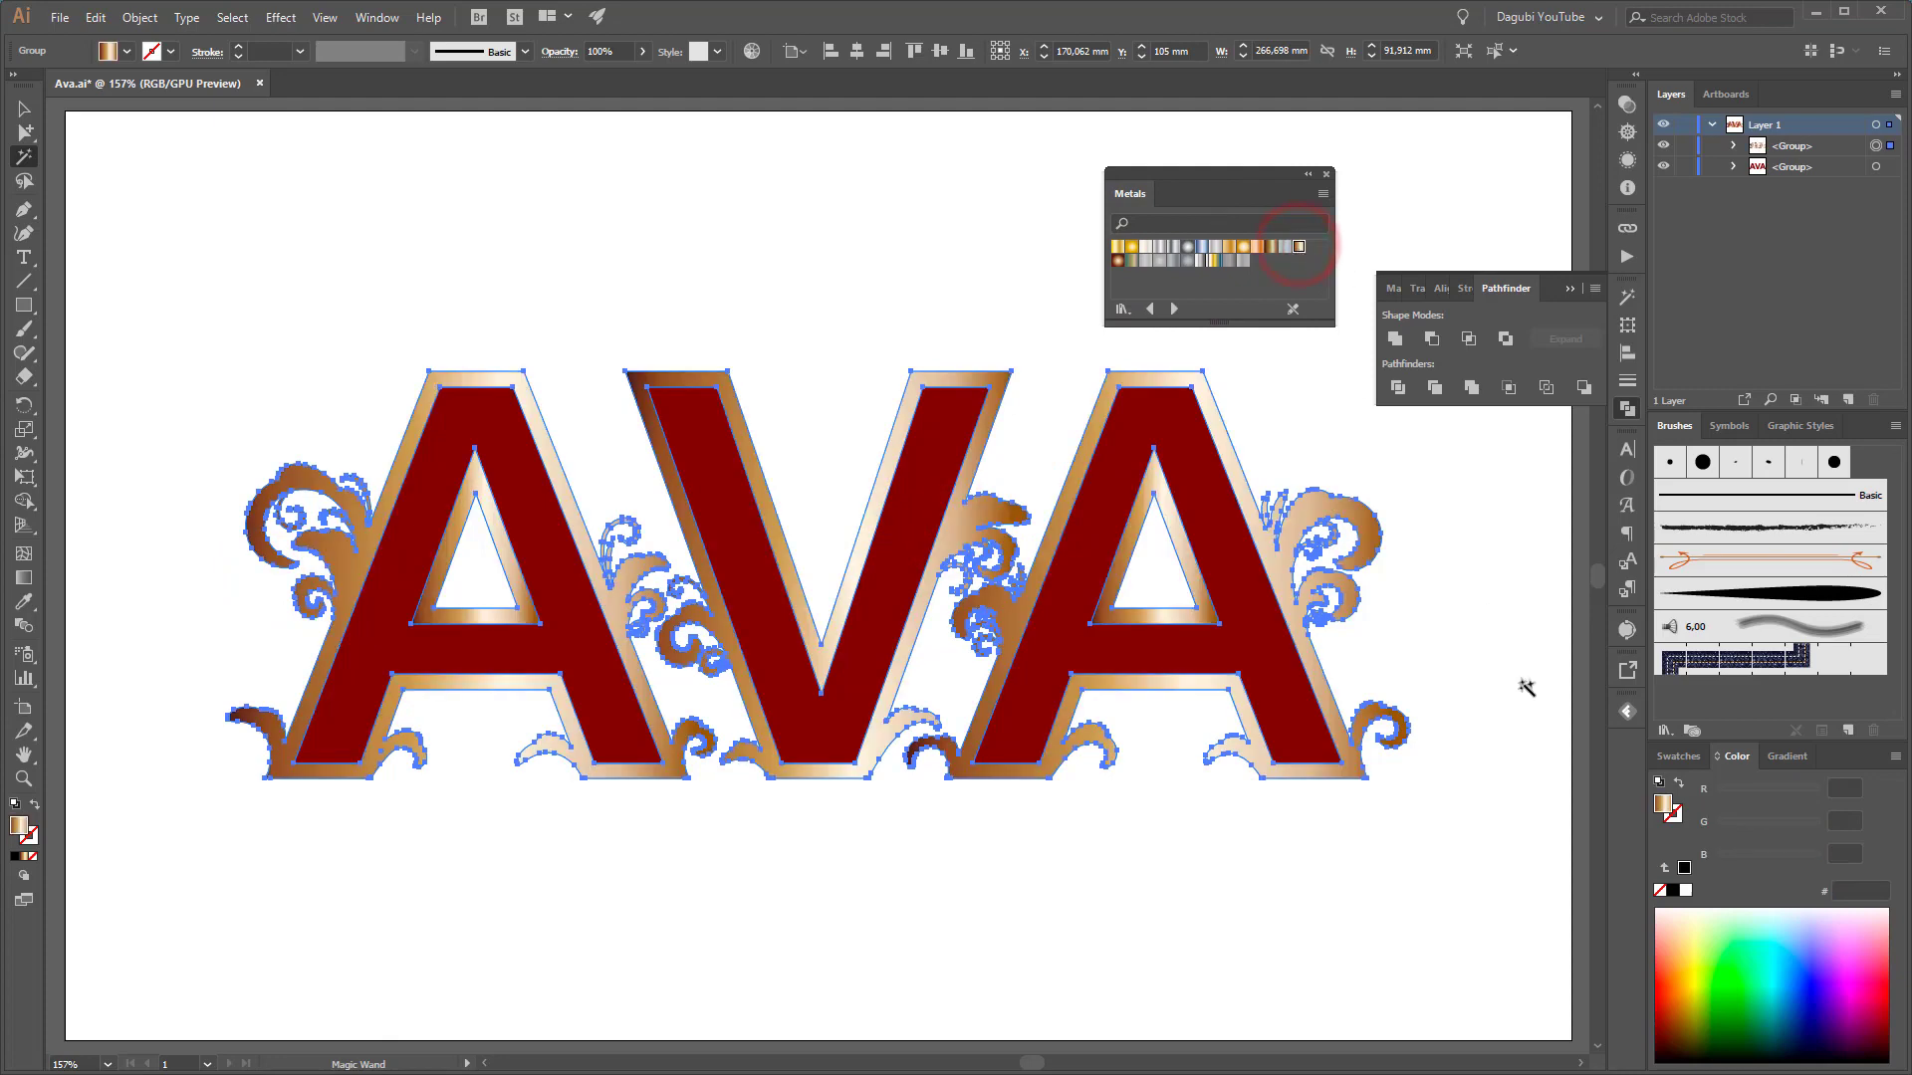
Set the angle of the merged group's gradient fill to -45°
left_click(1785, 757)
left_click(1800, 847)
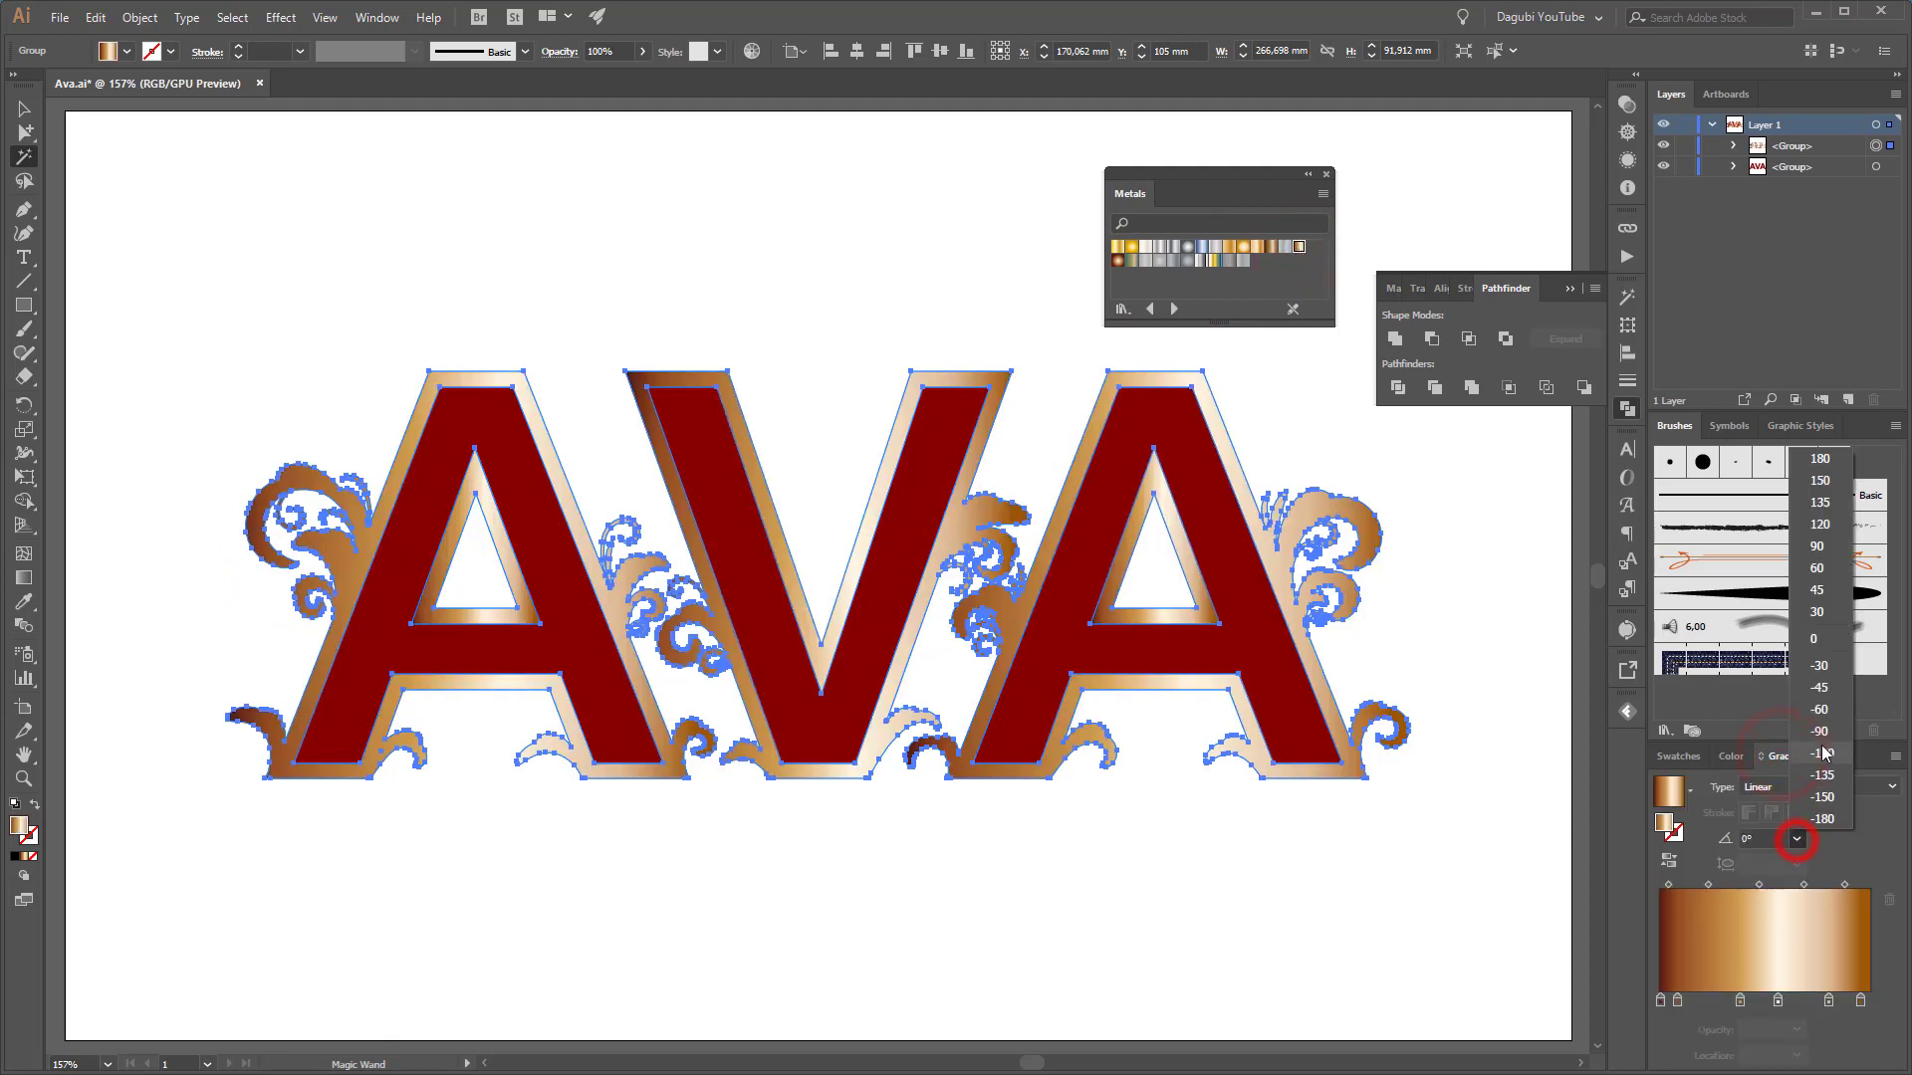
left_click(1818, 687)
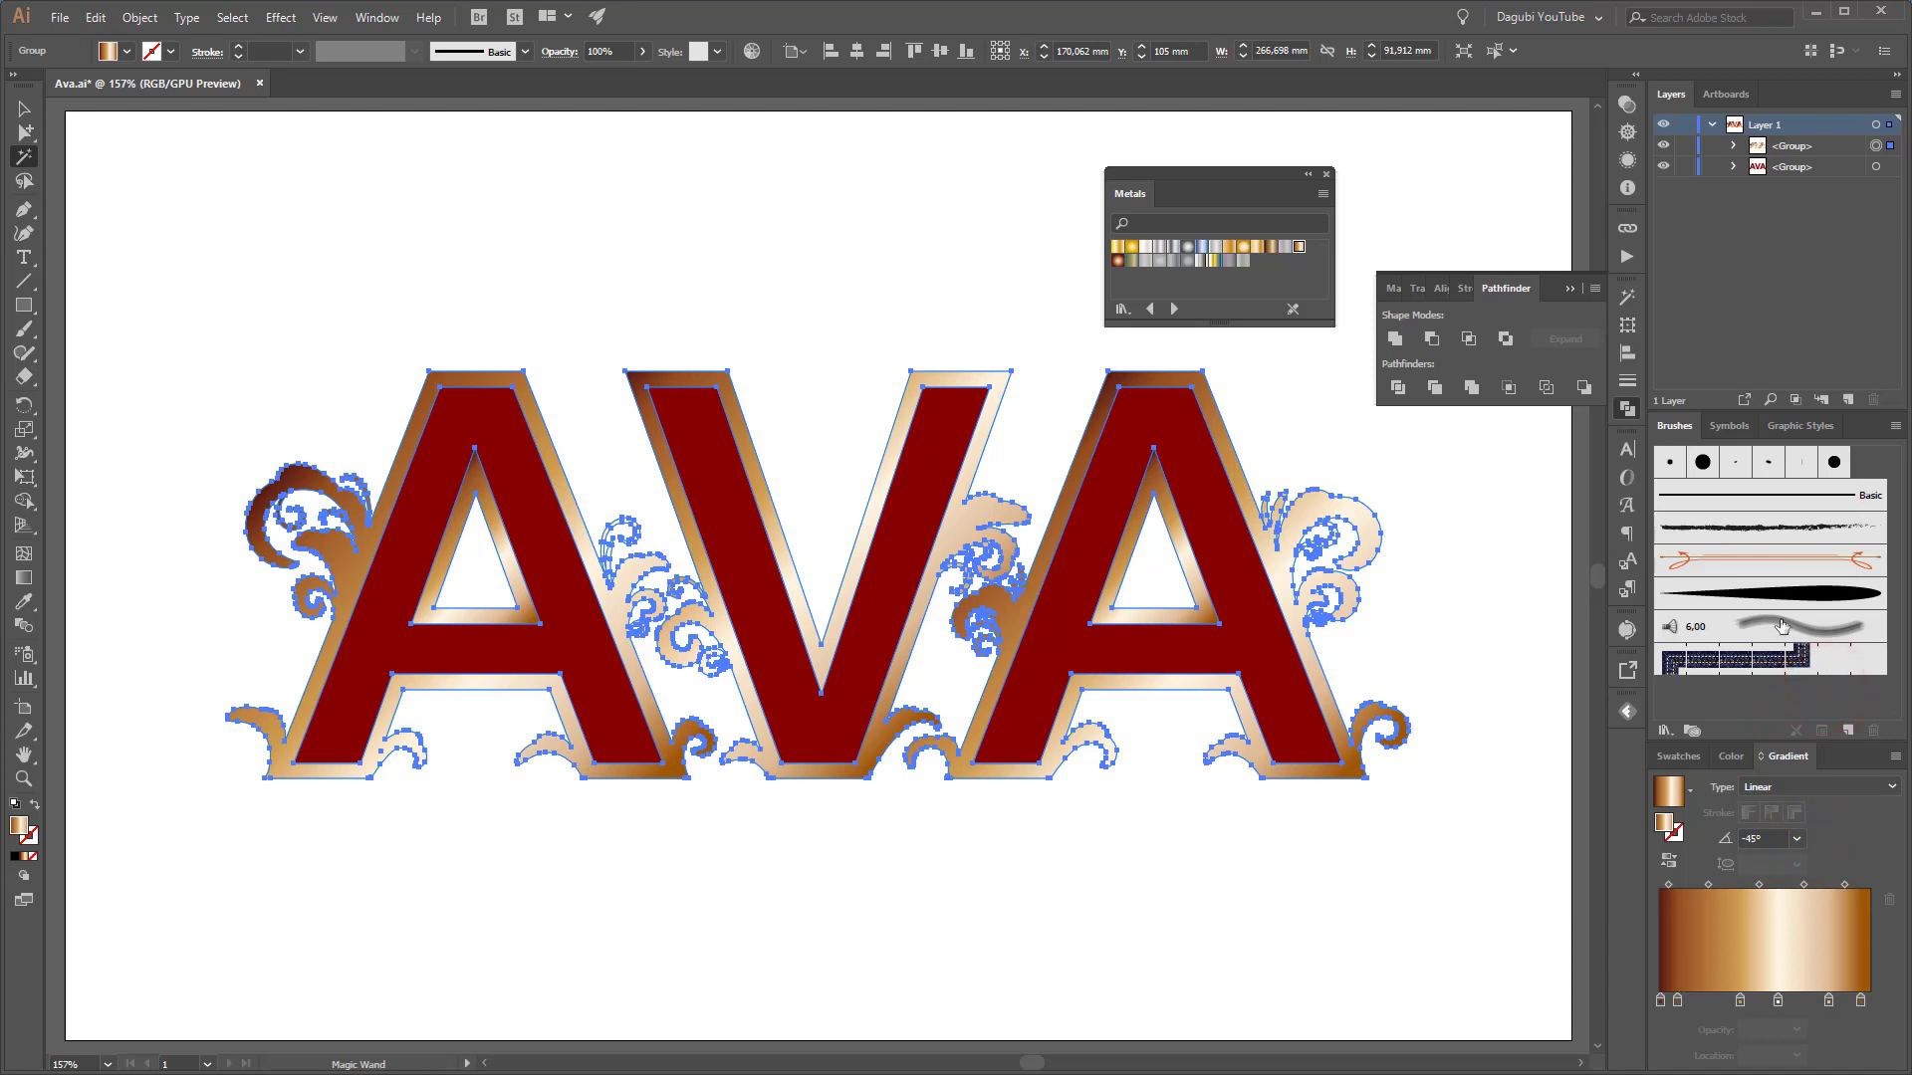
Apply a darker bronze Metals gradient as a 2 pt stroke on the merged outline-and-swirl group
left_click(1674, 833)
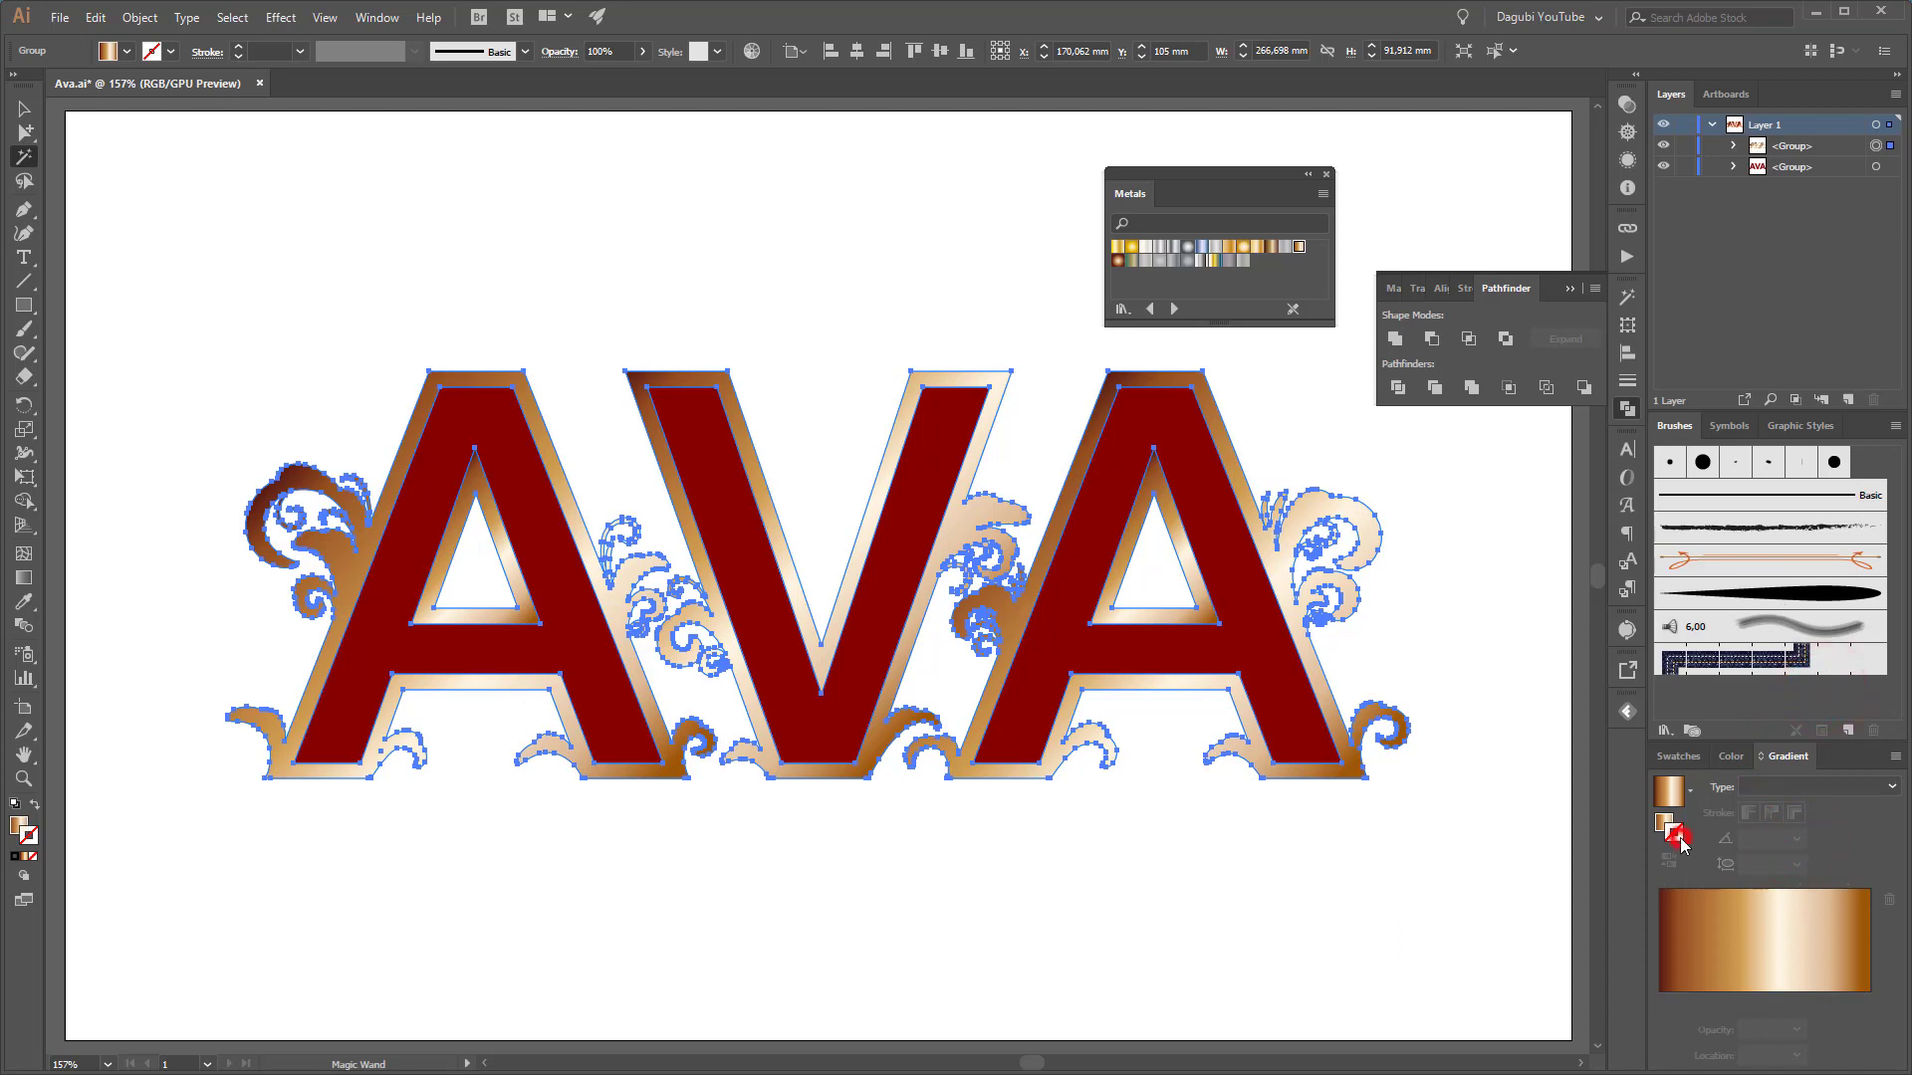
left_click(1271, 247)
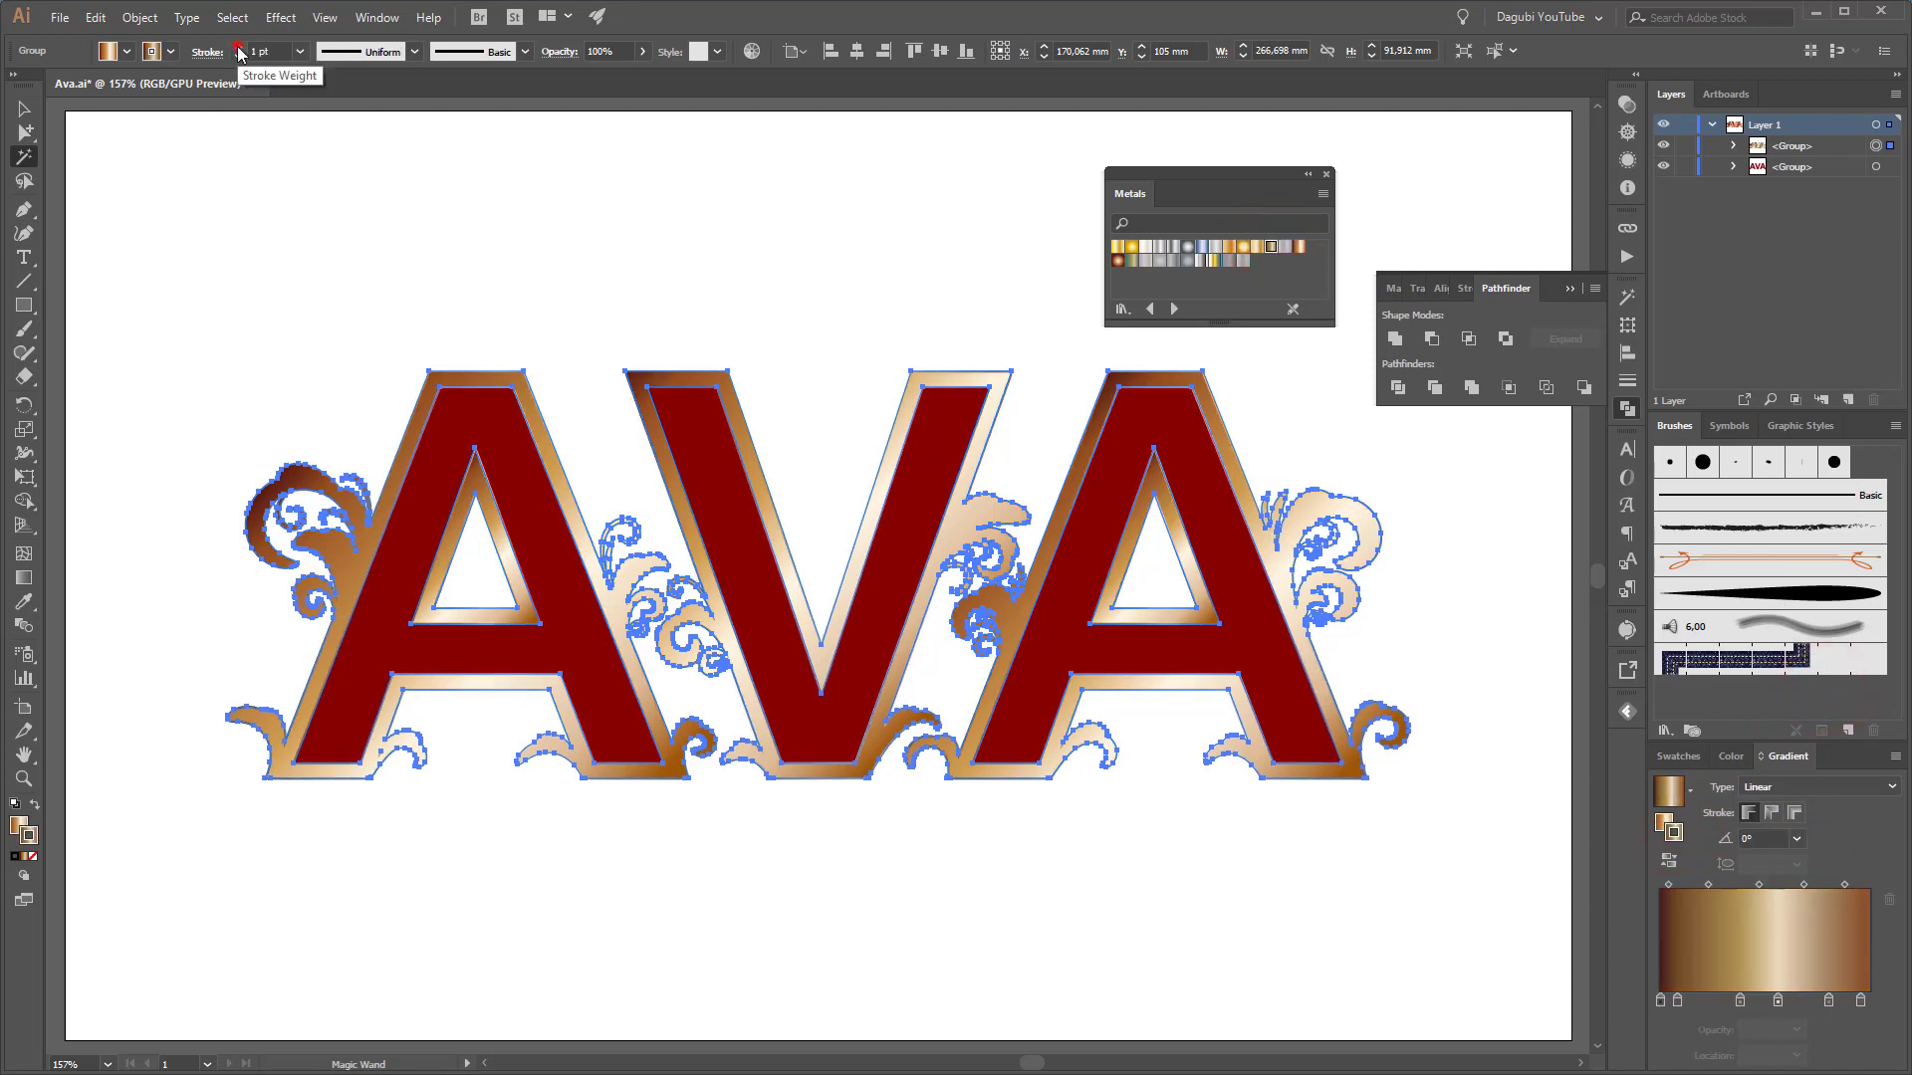
left_click(238, 46)
left_click(22, 111)
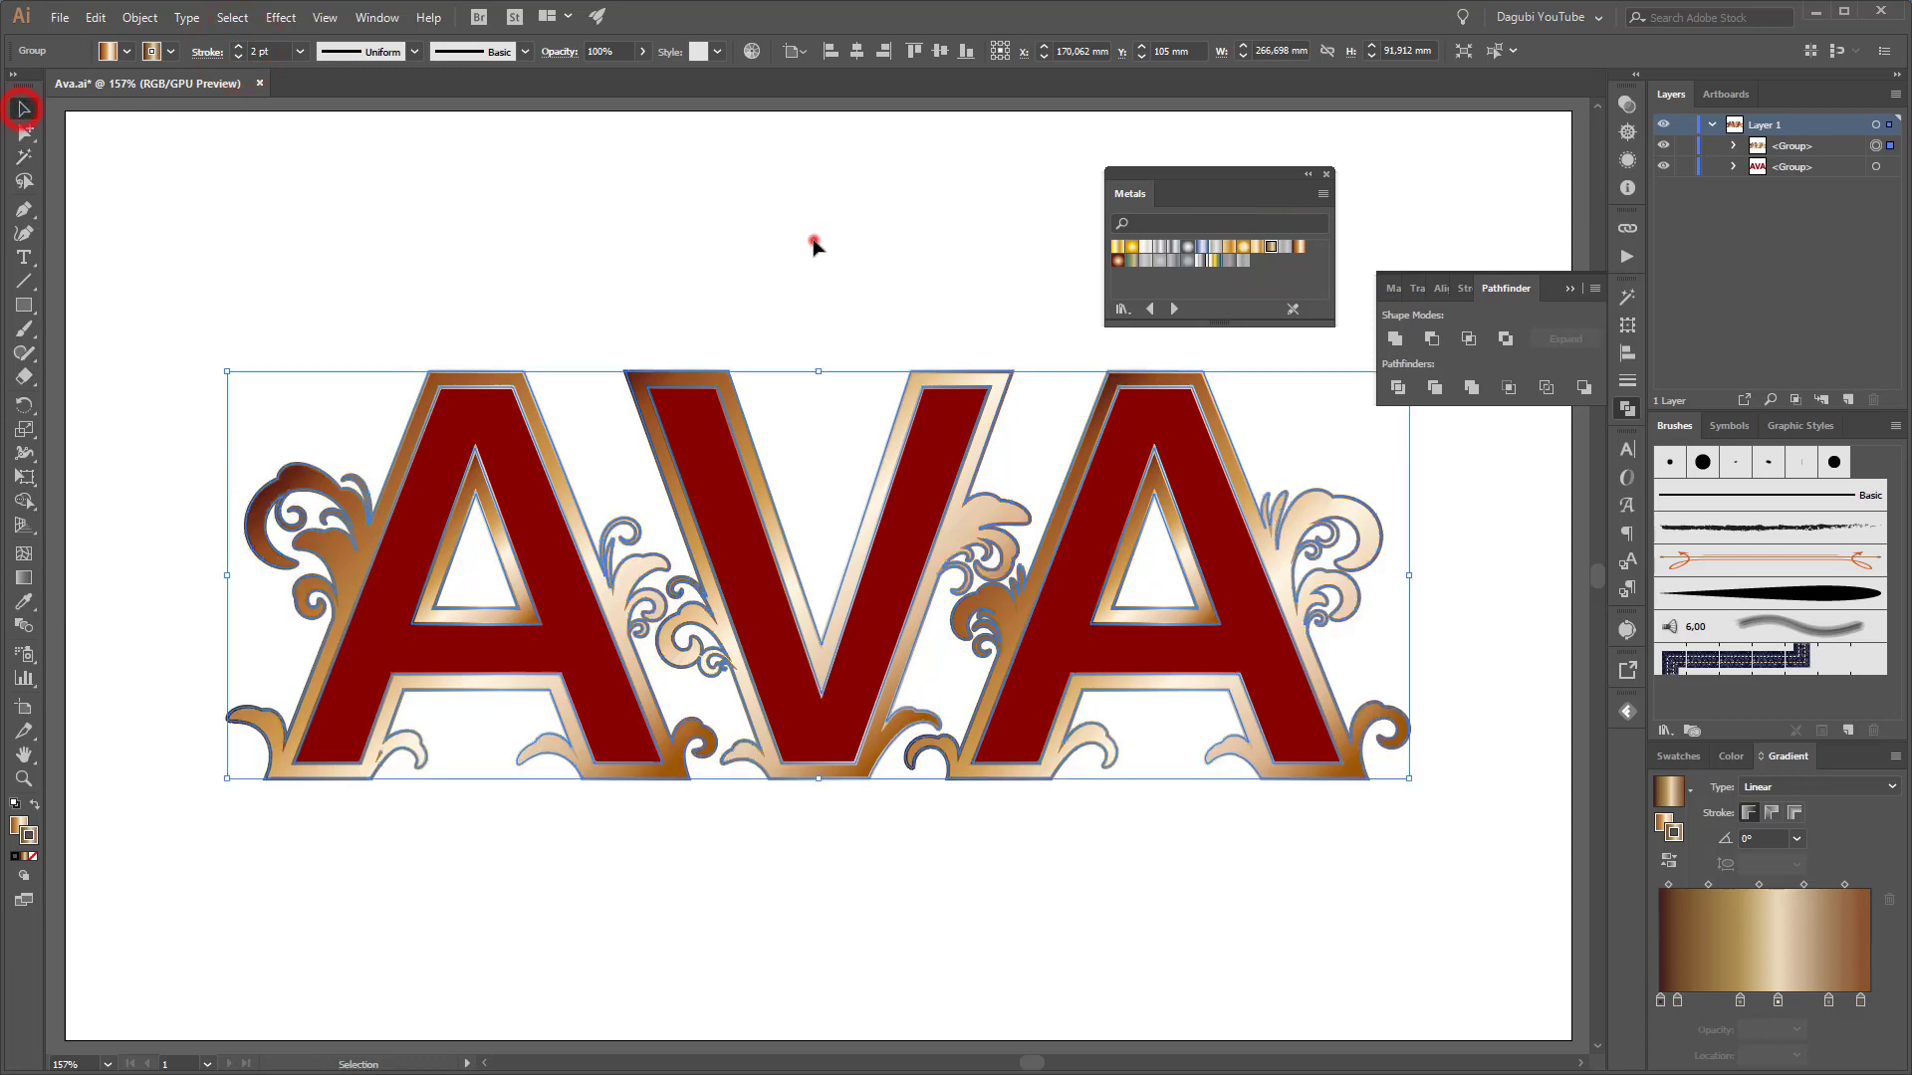
left_click(812, 237)
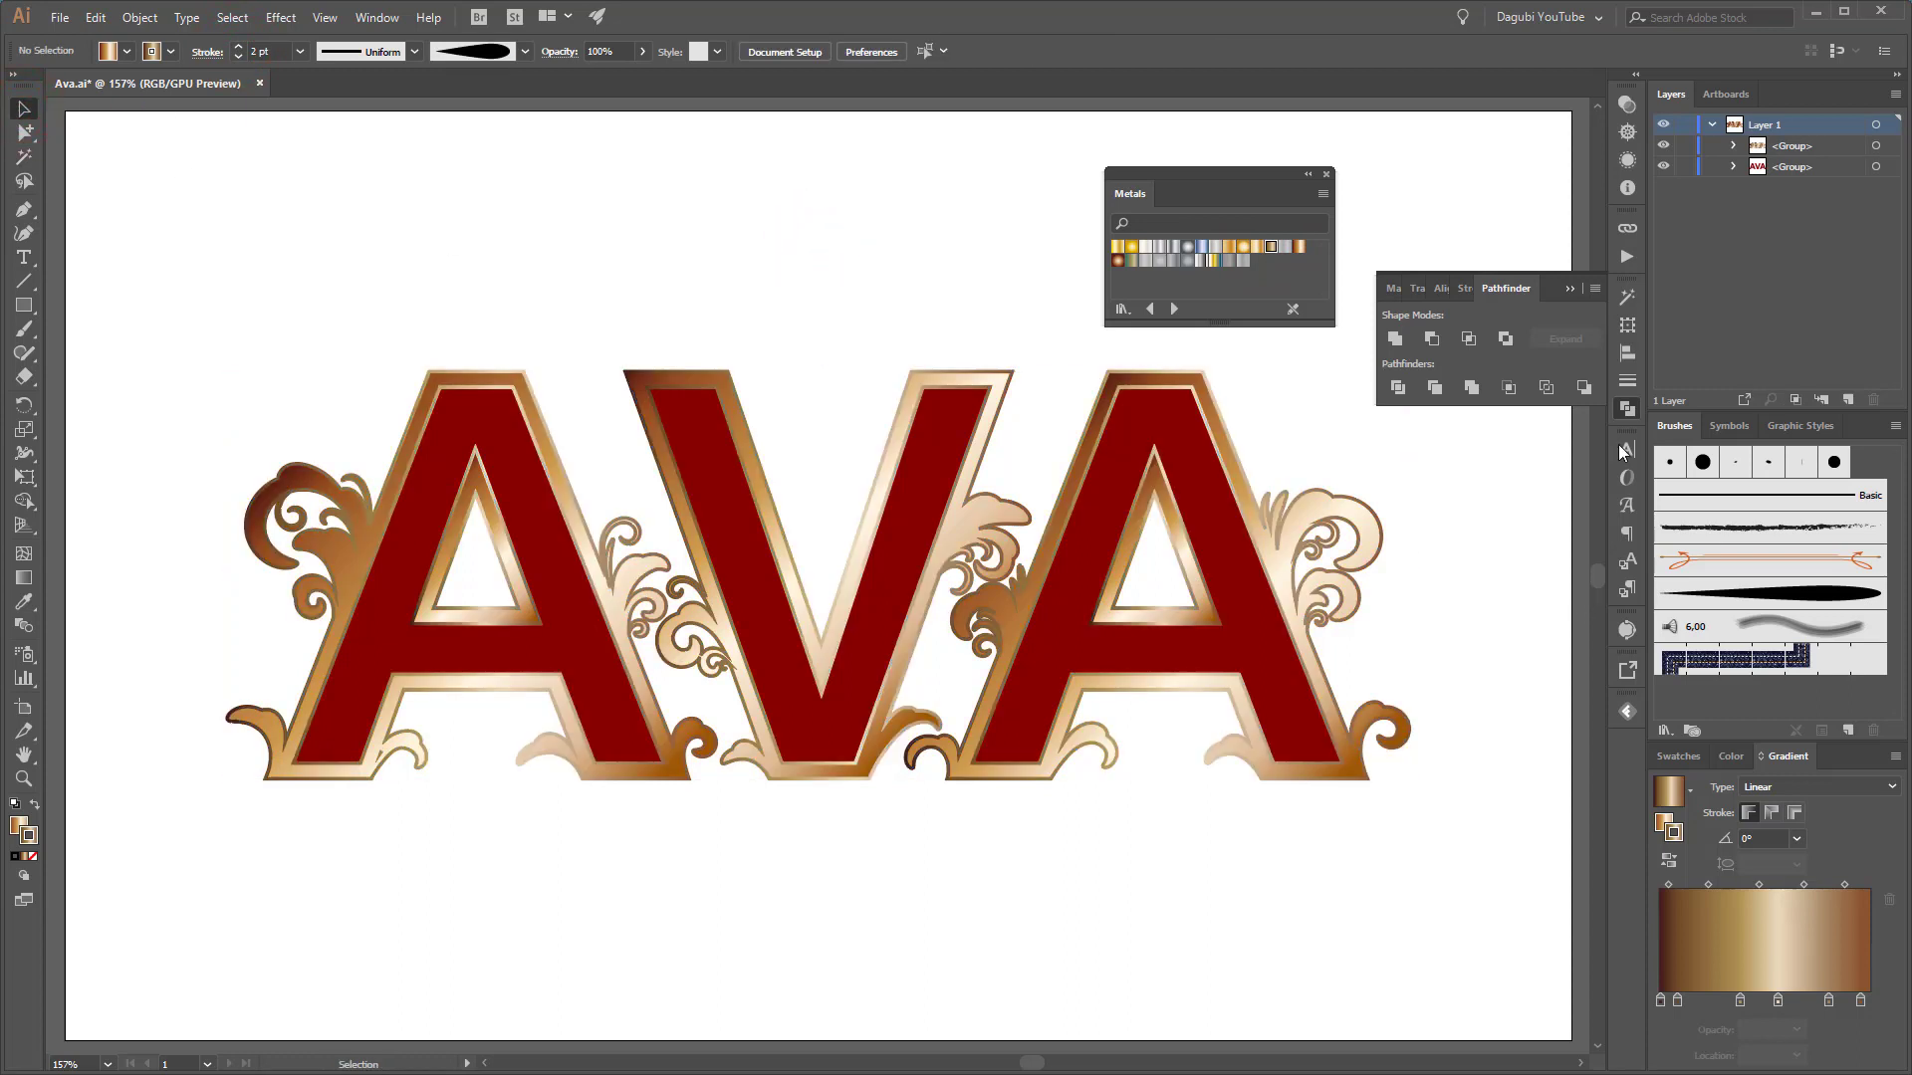
left_click(1569, 288)
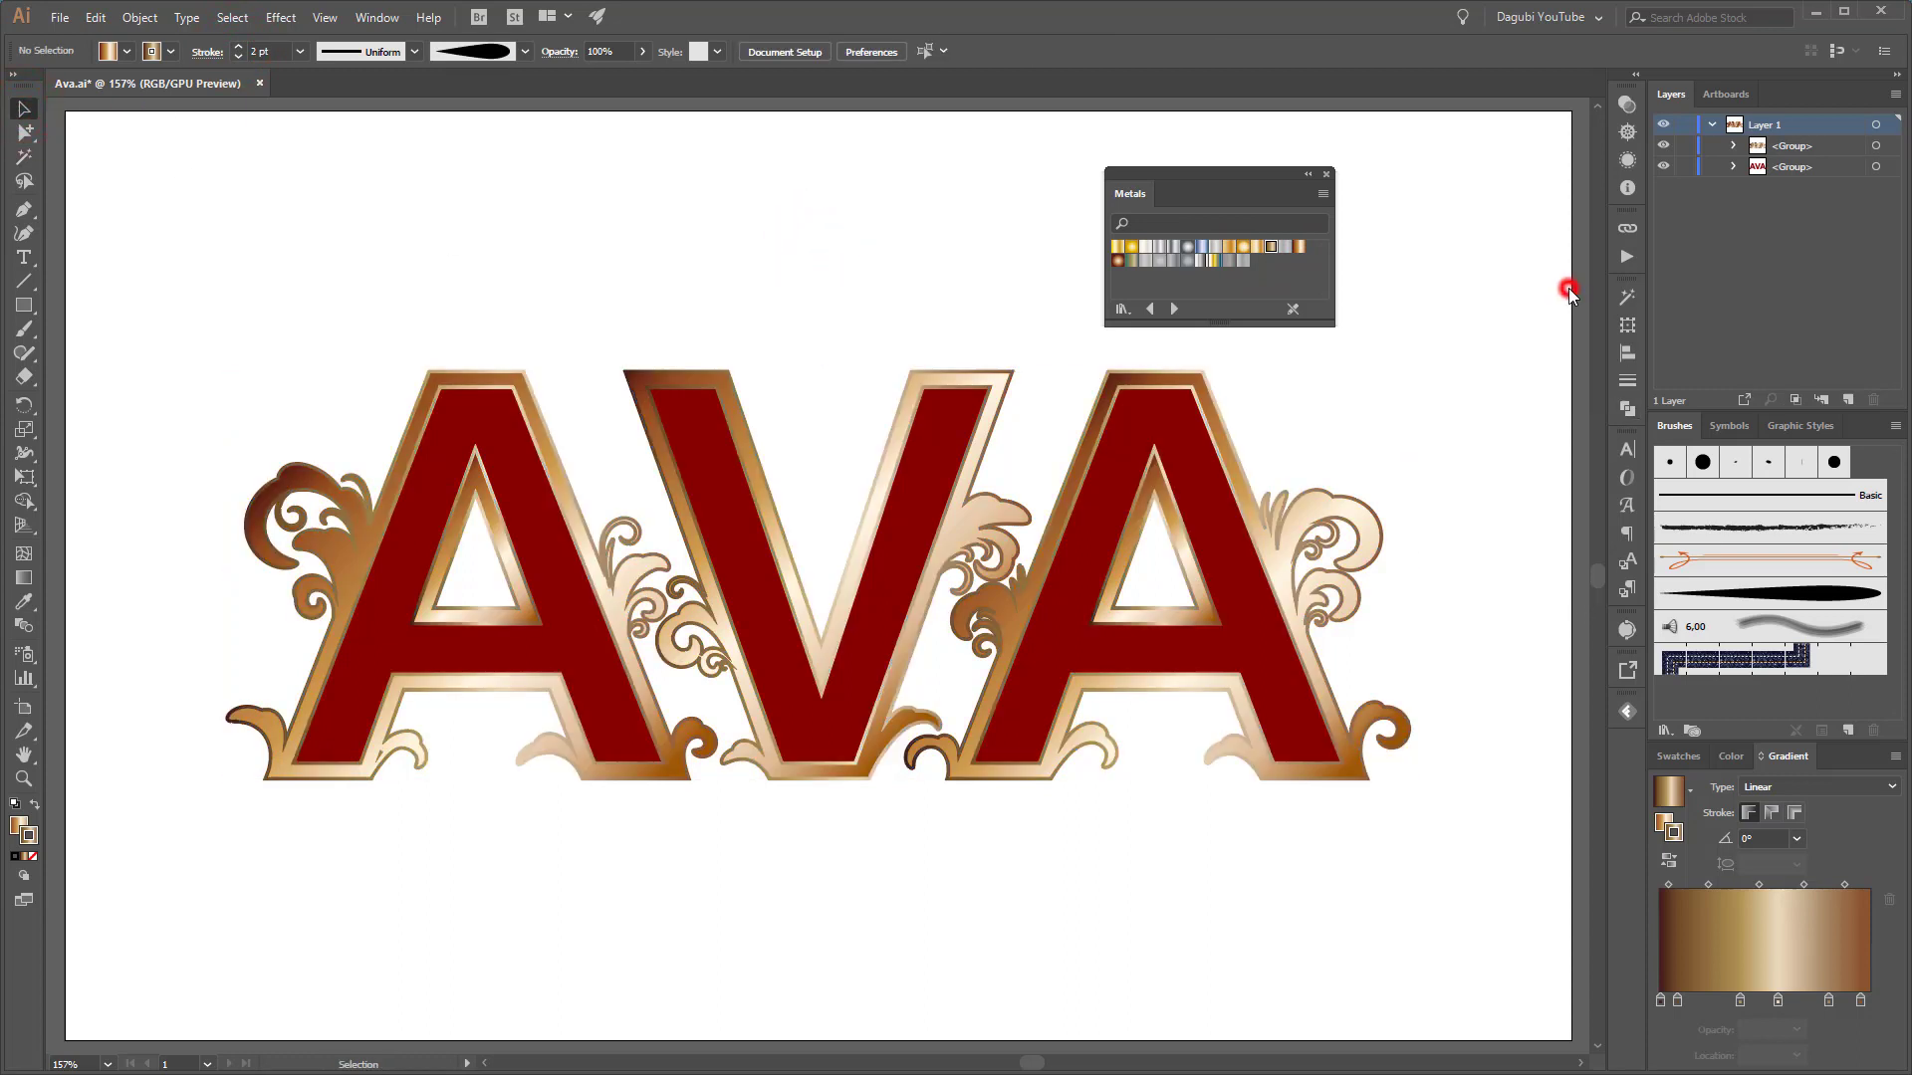
left_click(1329, 173)
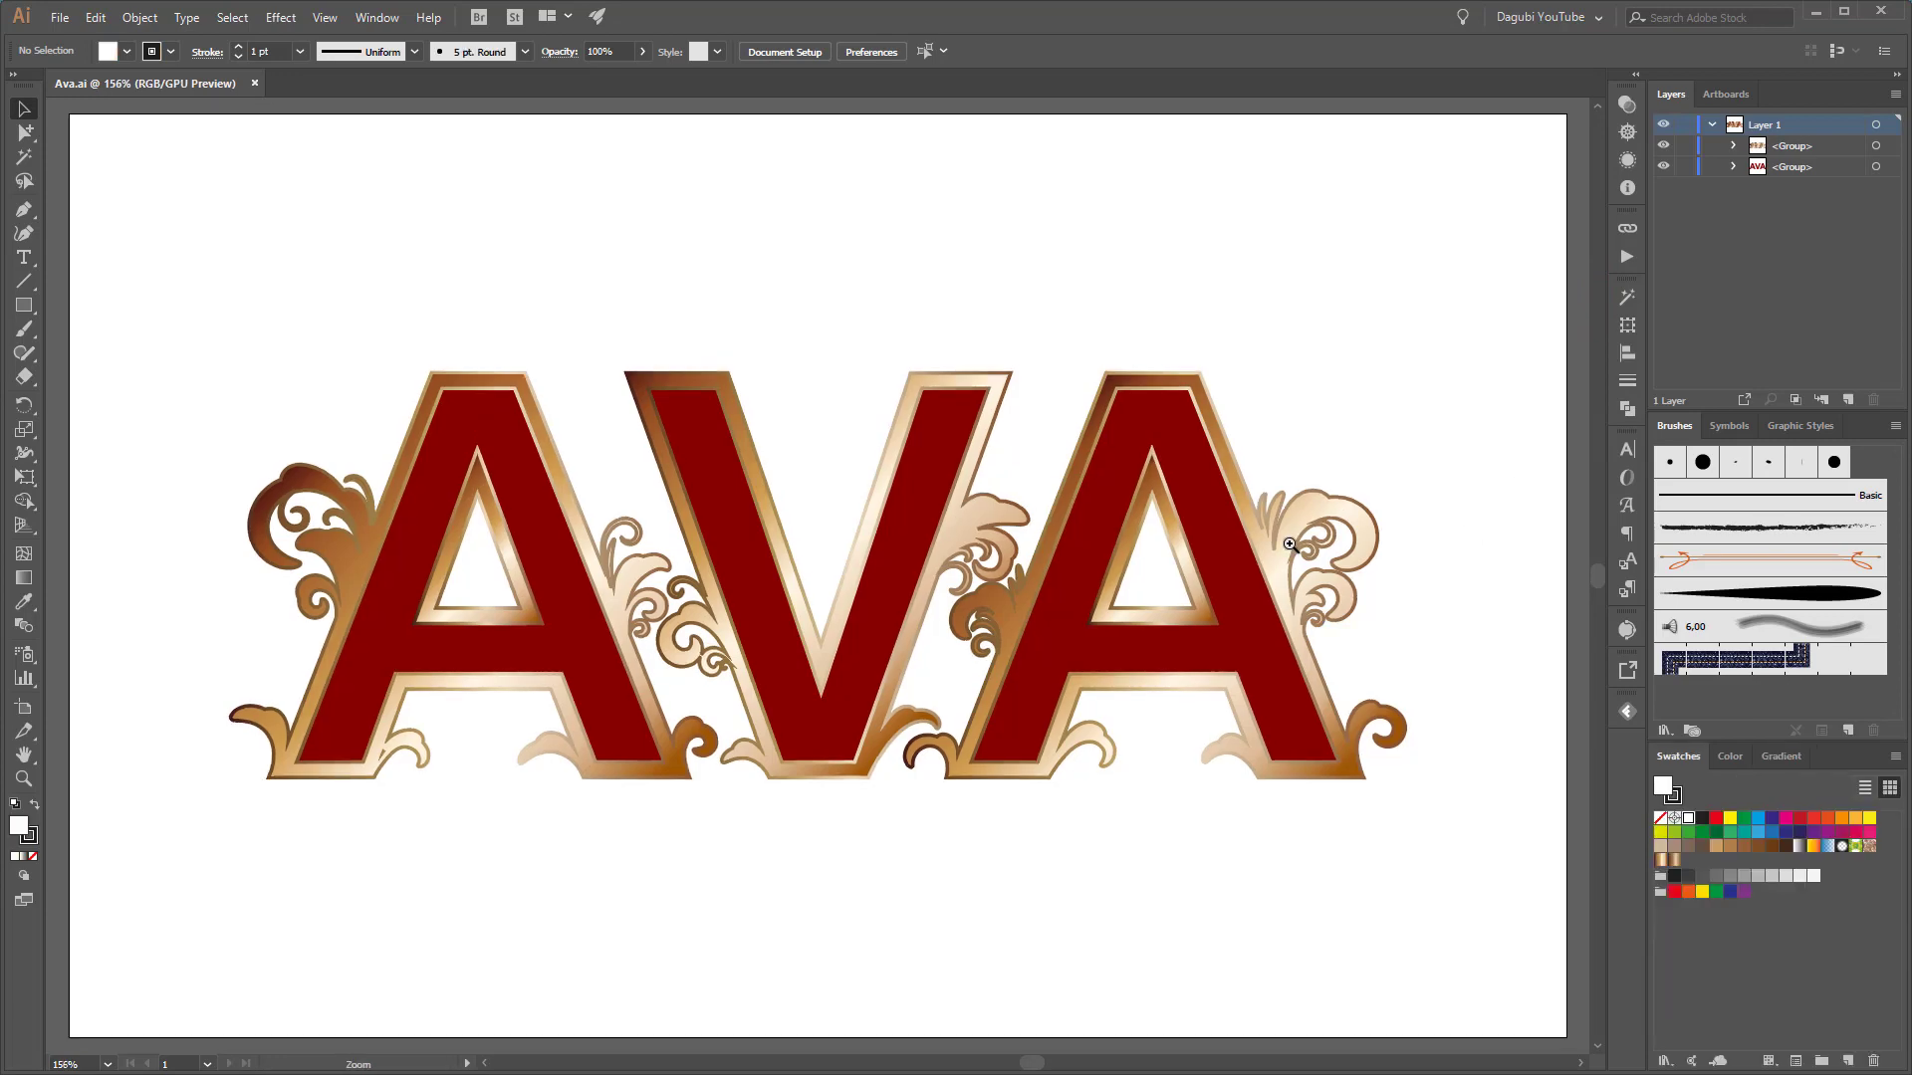
Give the merged group's stroke round join corners and reduce its weight to 1 pt
left_click_drag(1290, 543, 1597, 787)
left_click_drag(1260, 639, 946, 629)
left_click_drag(993, 529, 1060, 601)
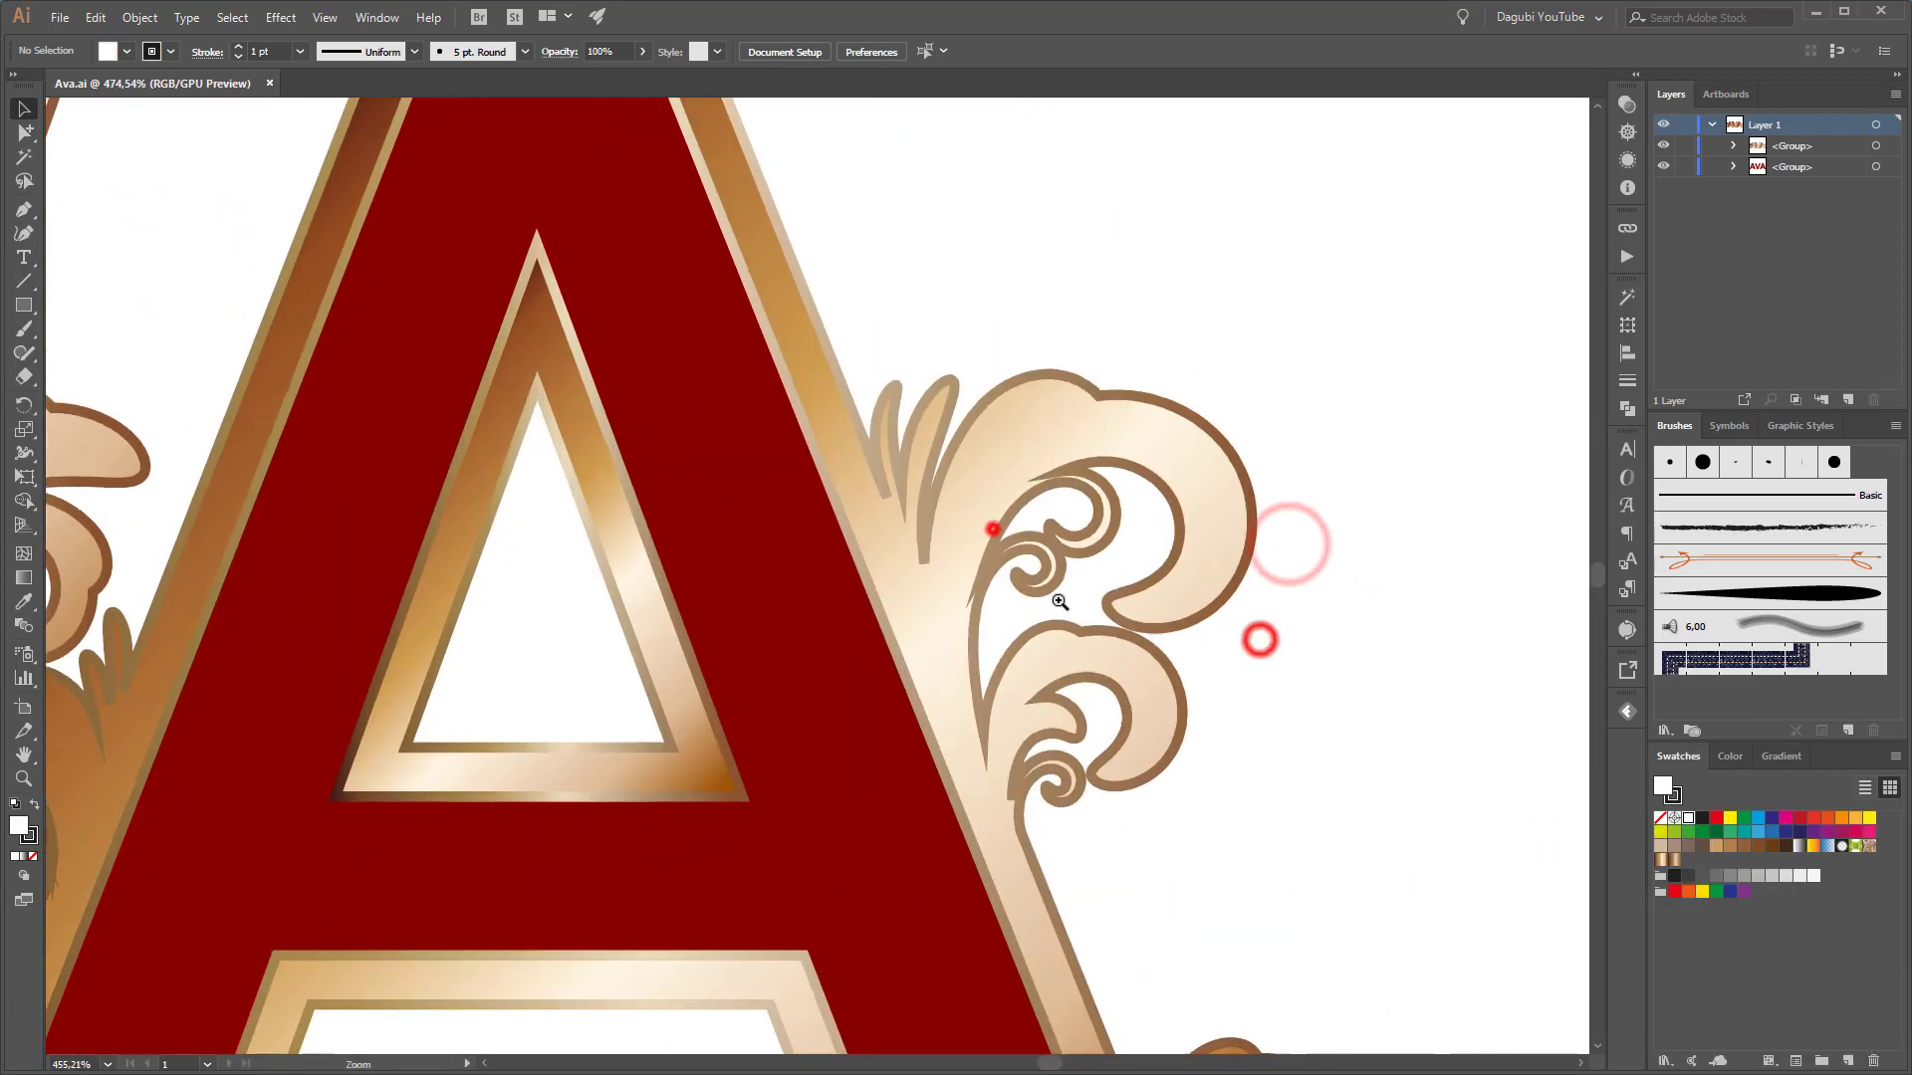
left_click(1875, 145)
left_click(1626, 381)
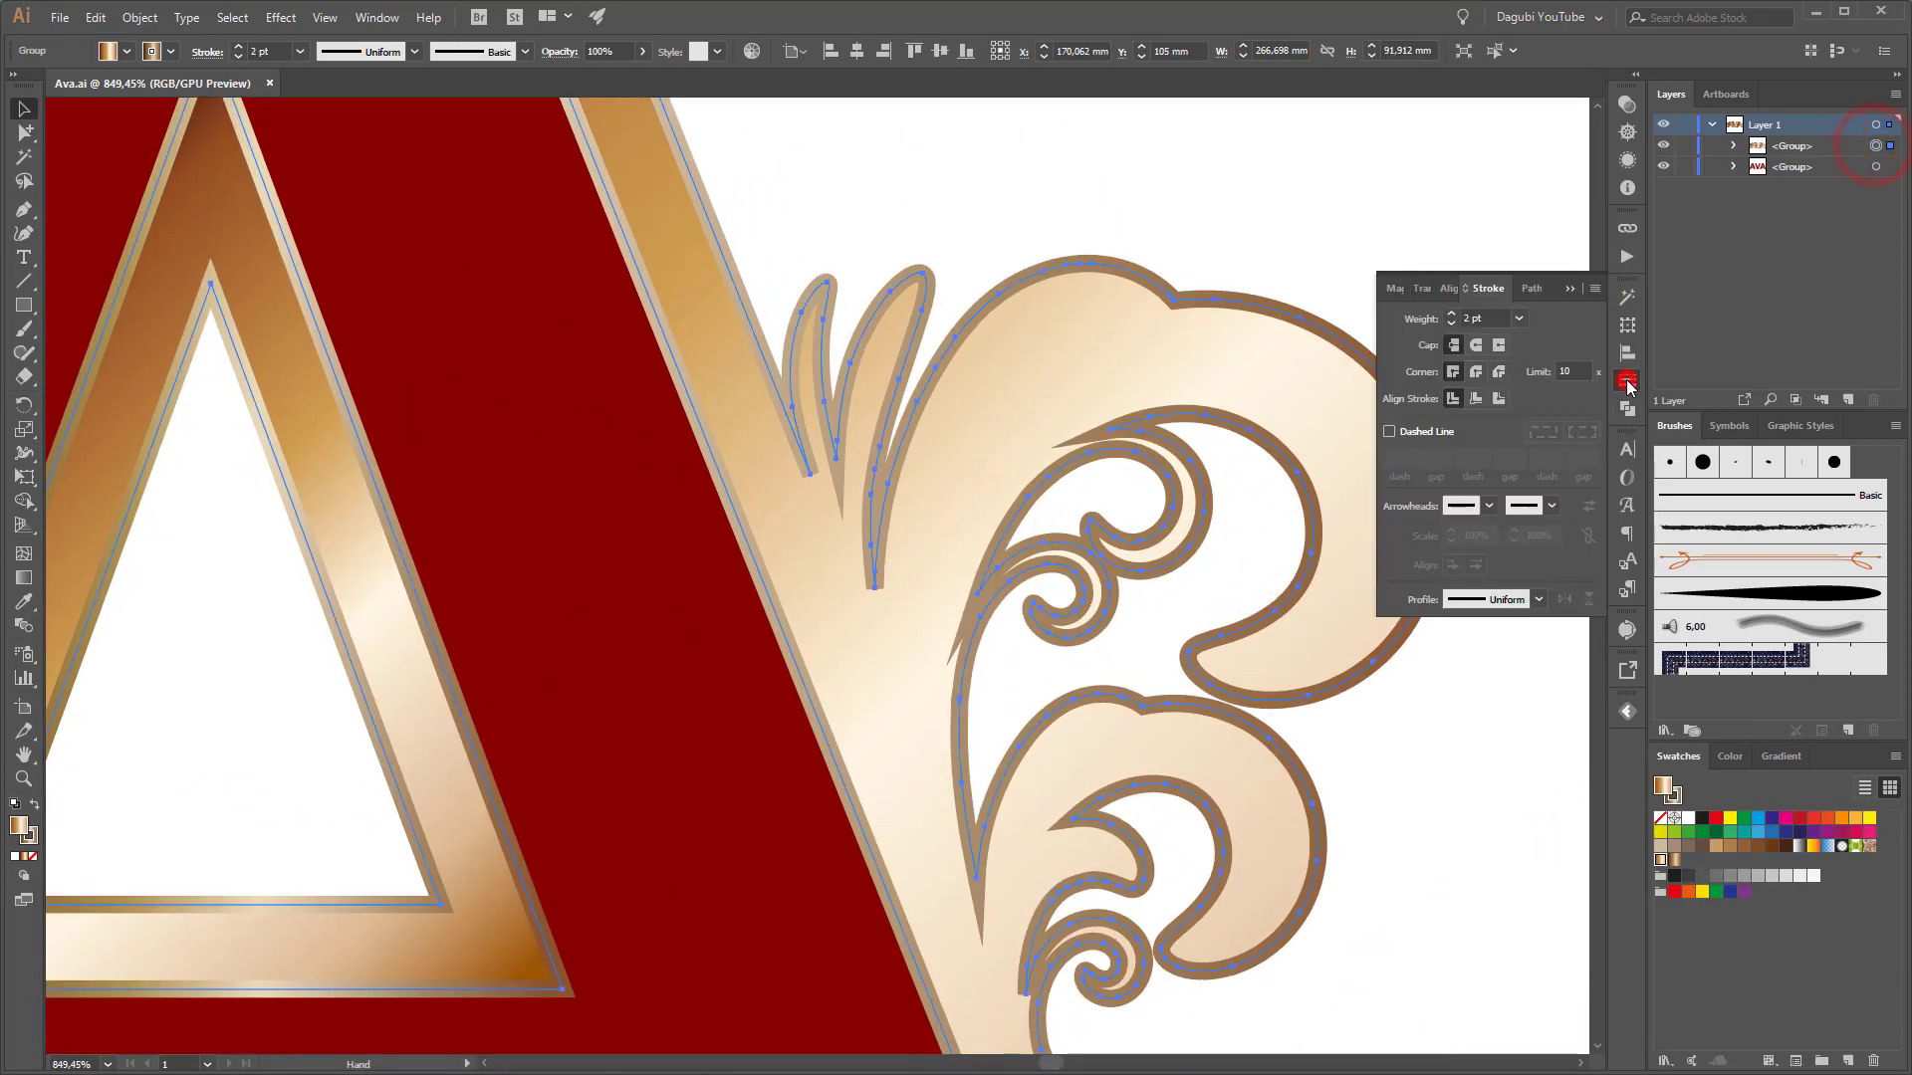
left_click(1476, 372)
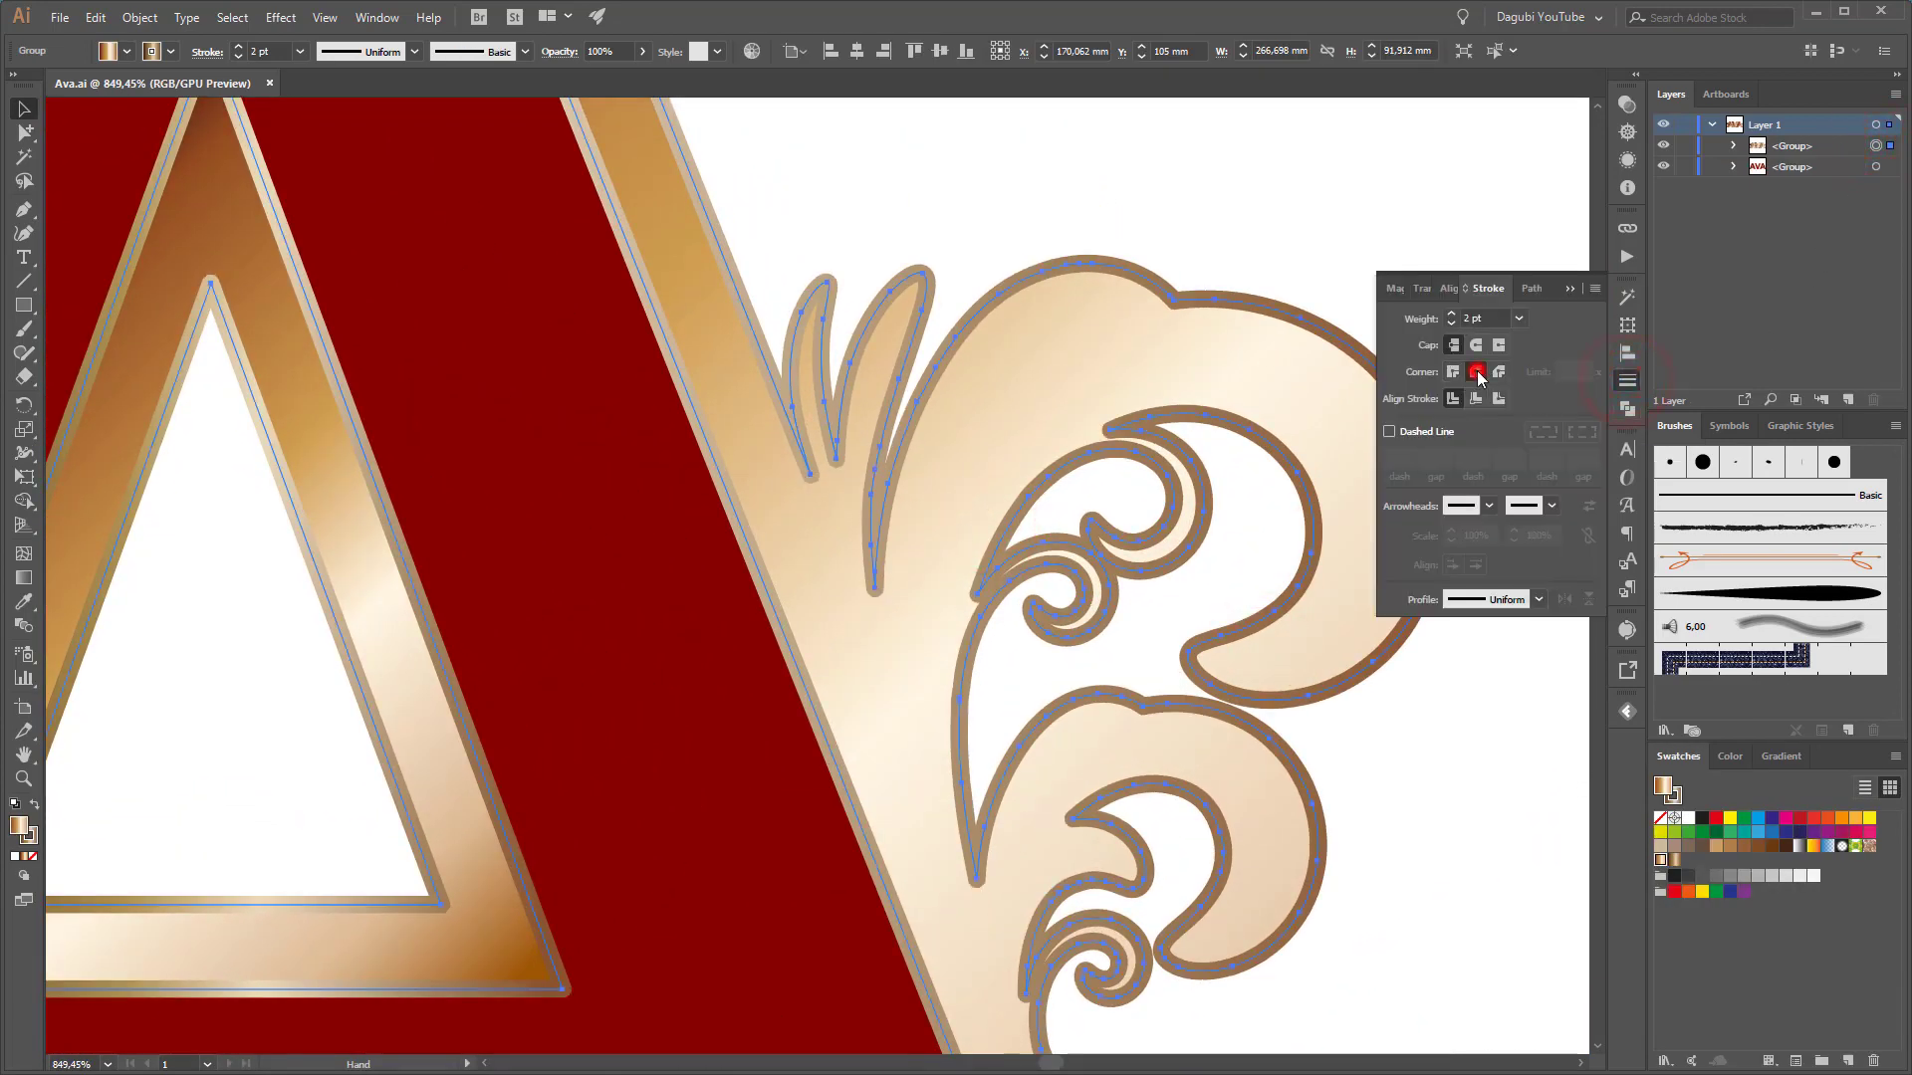
left_click(1451, 324)
left_click(1570, 288)
scroll(1240, 338, "down", 5)
key("ctrl+0")
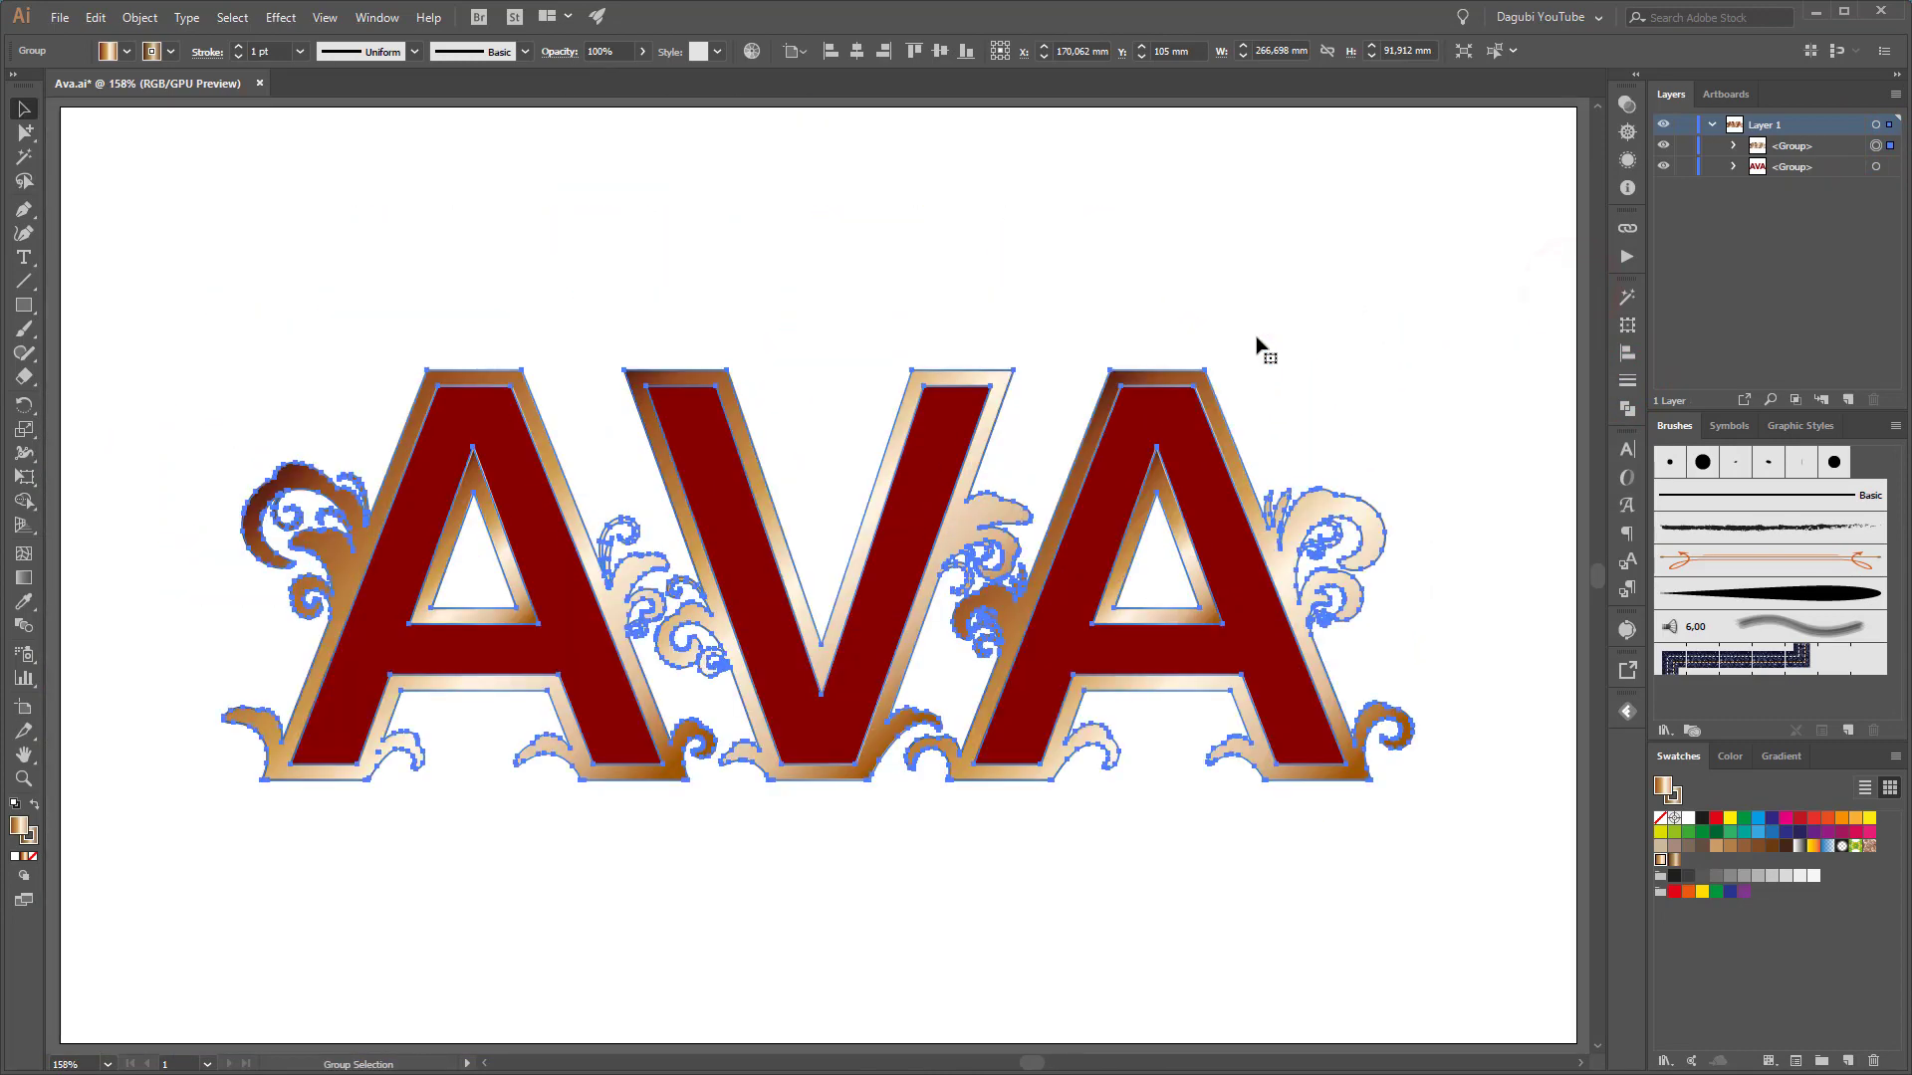
Delete the two stray paths at the end of the lettering group and fill the AVA letters with black
left_click(1732, 167)
left_click(1845, 269)
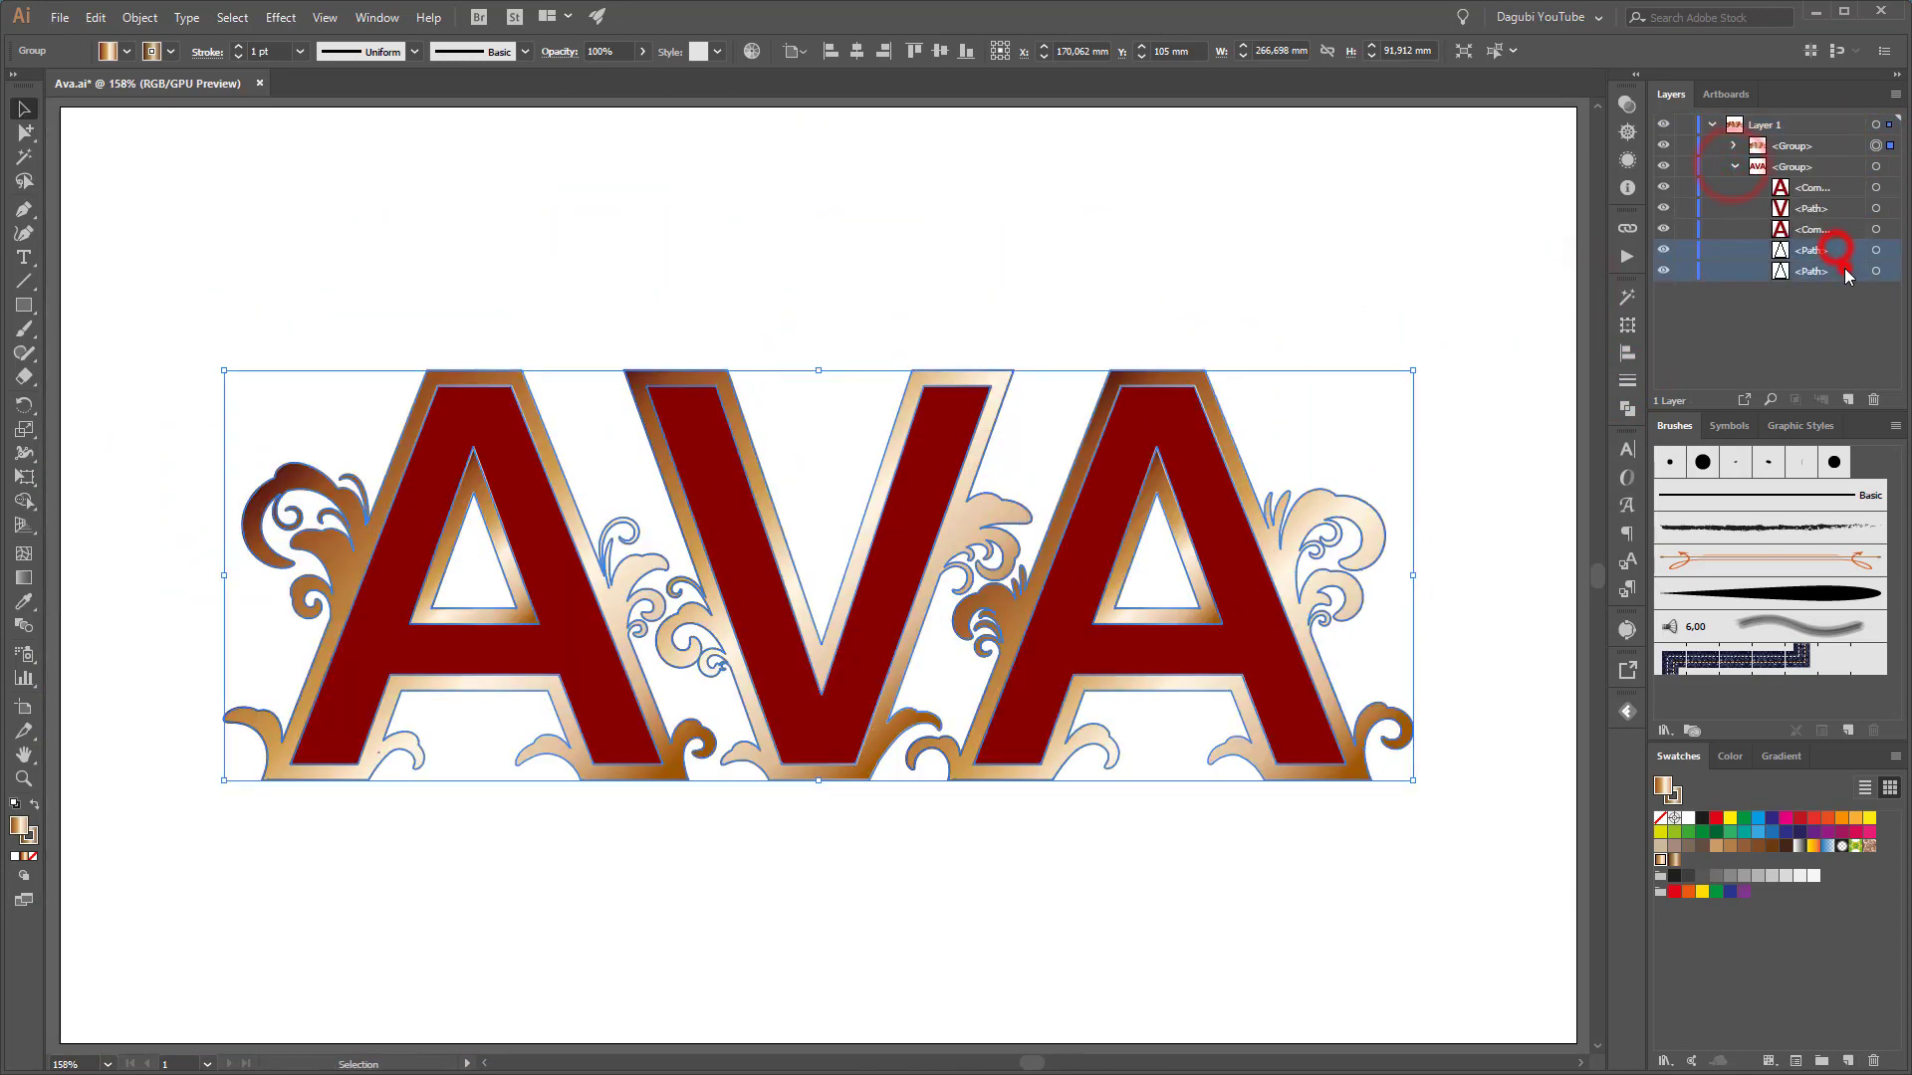
left_click(1874, 167)
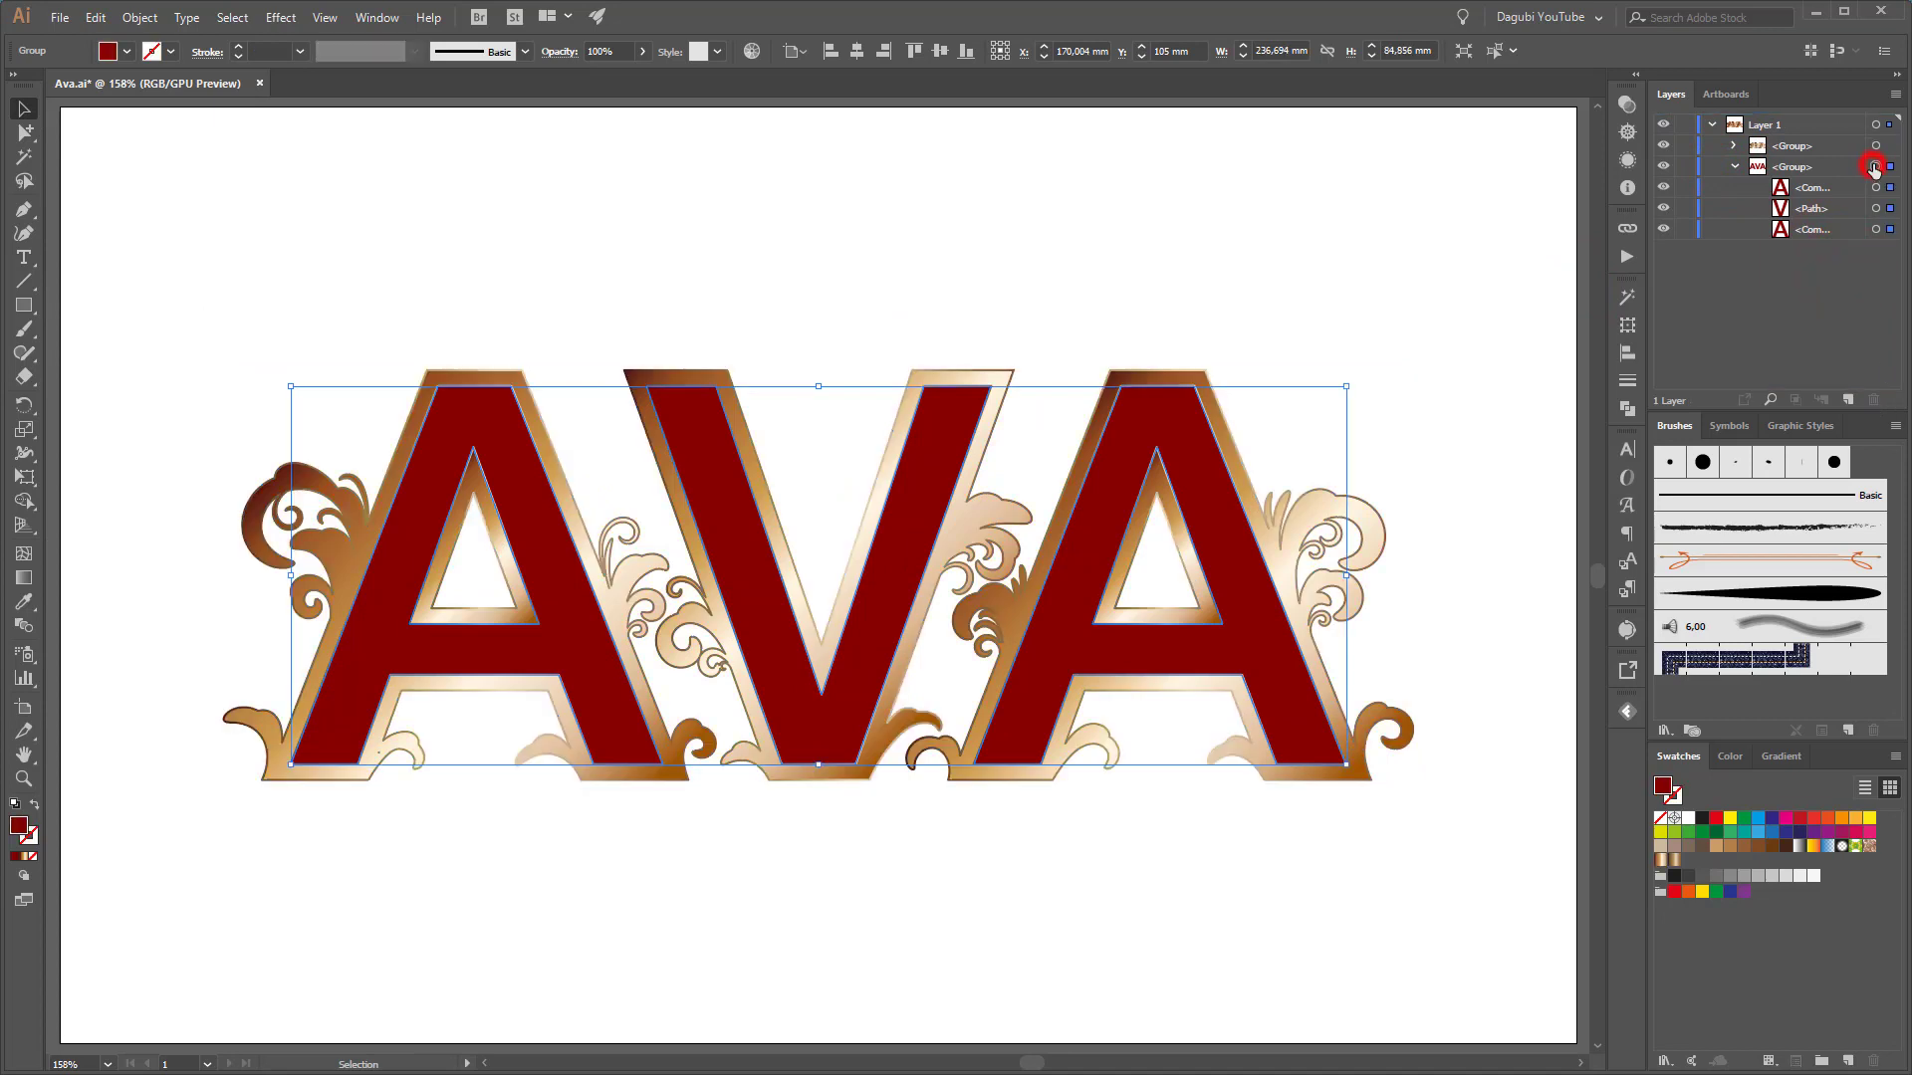
left_click(1730, 756)
left_click(1673, 890)
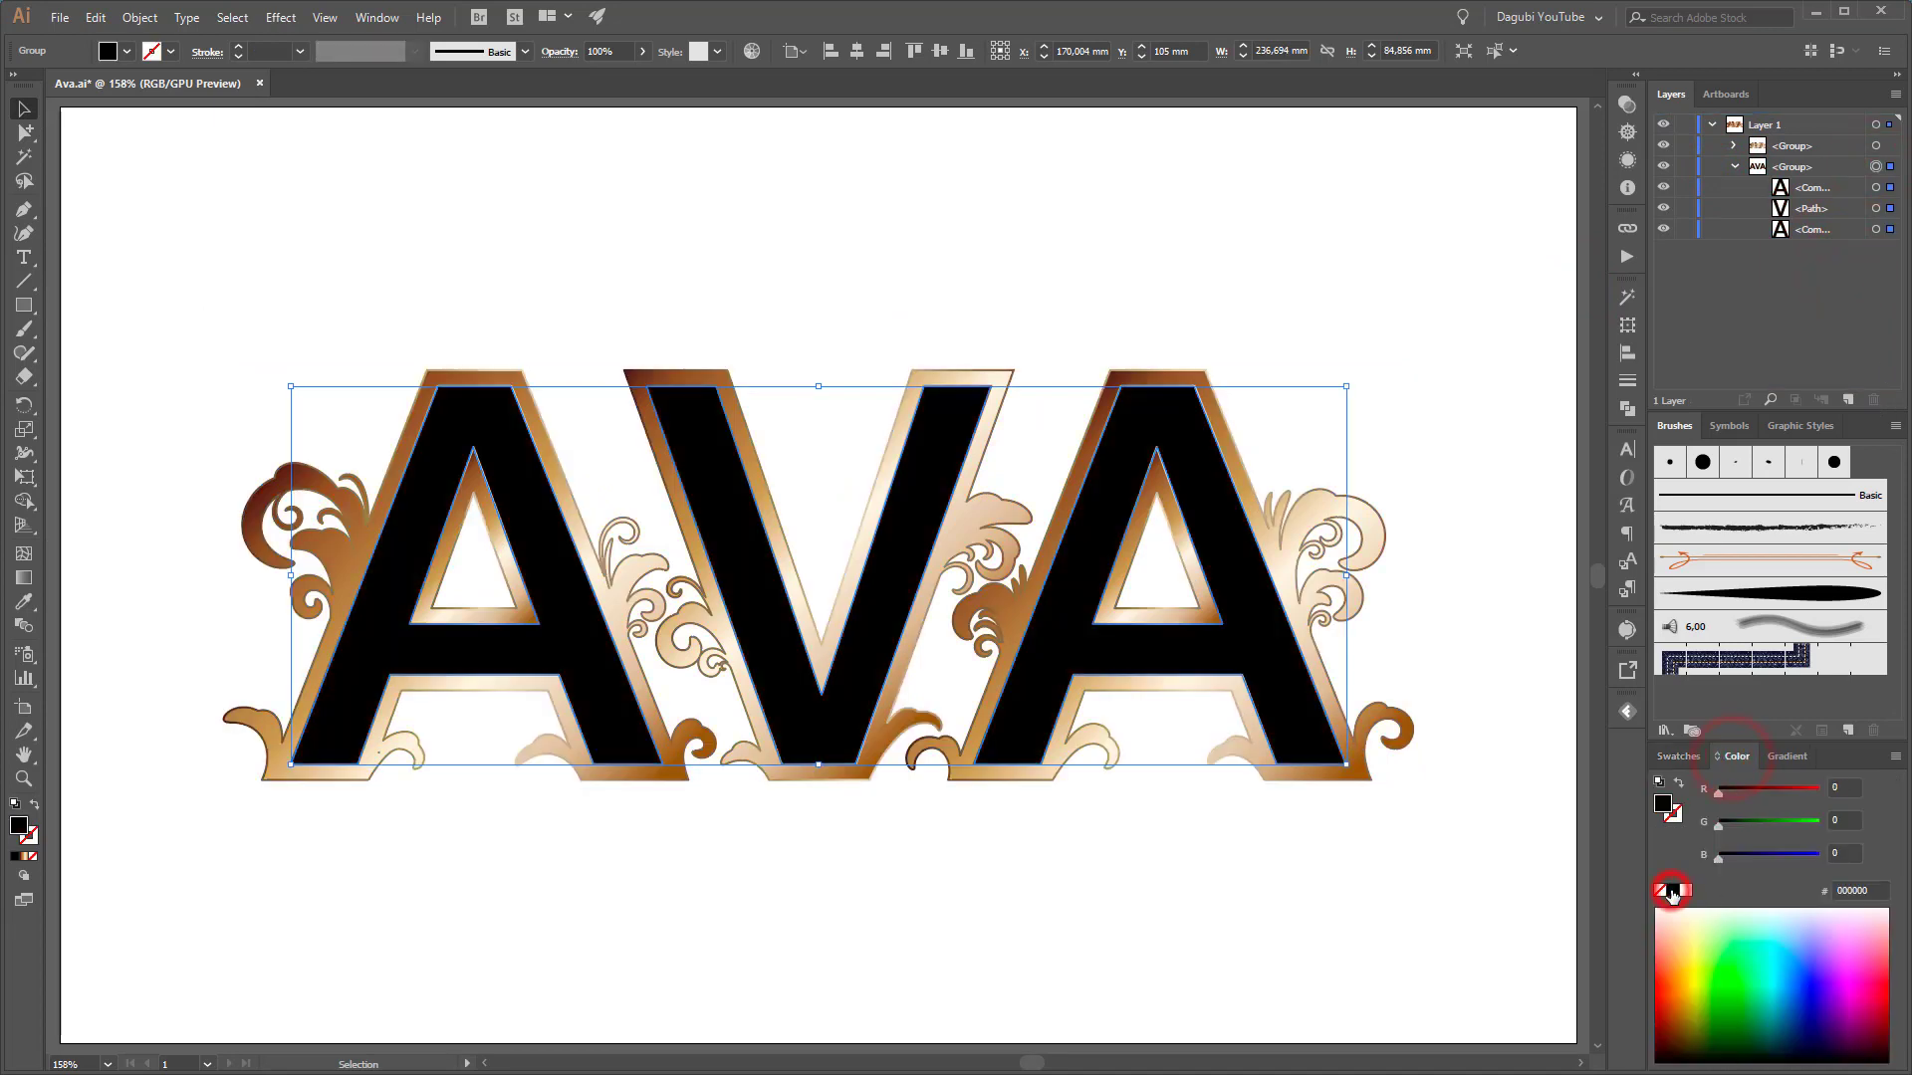
Add an 8 pt stroke in a deep red swatch to the black AVA letters
left_click(1675, 757)
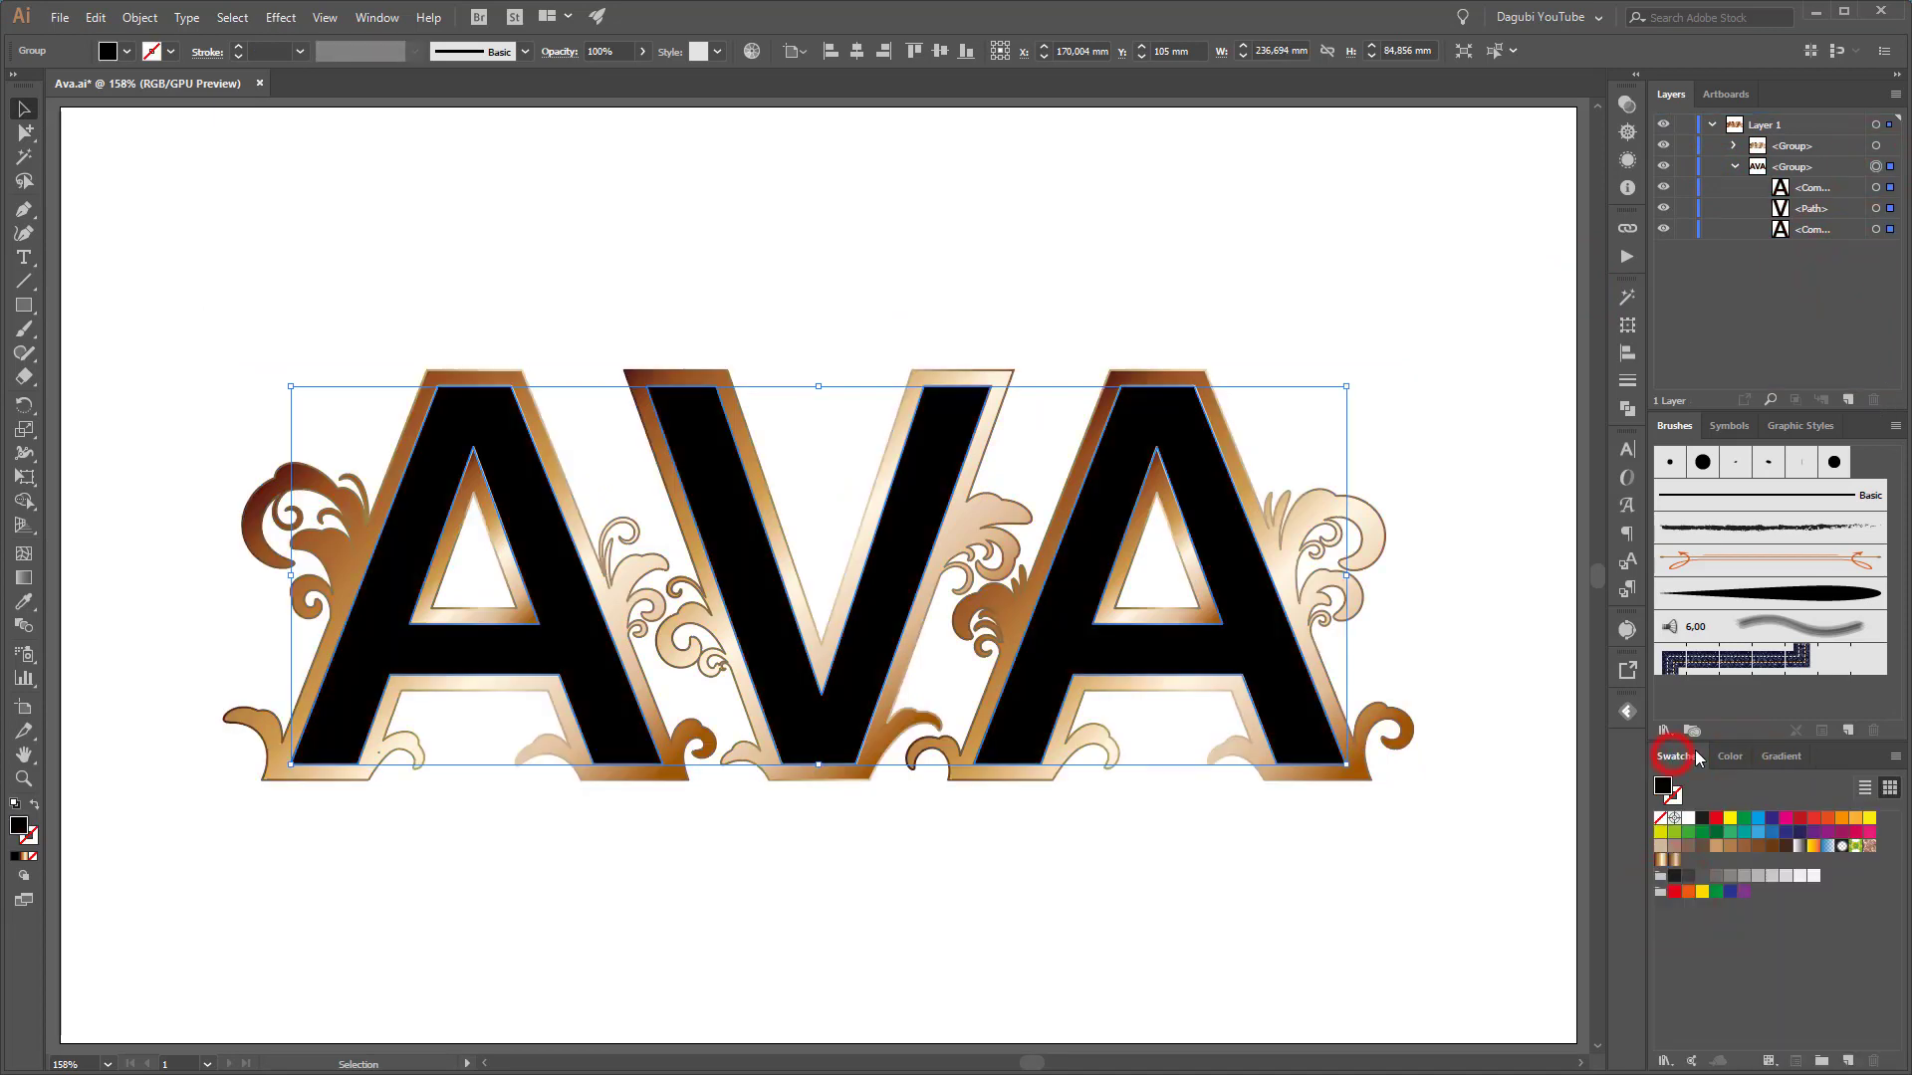
left_click(1798, 818)
left_click(236, 47)
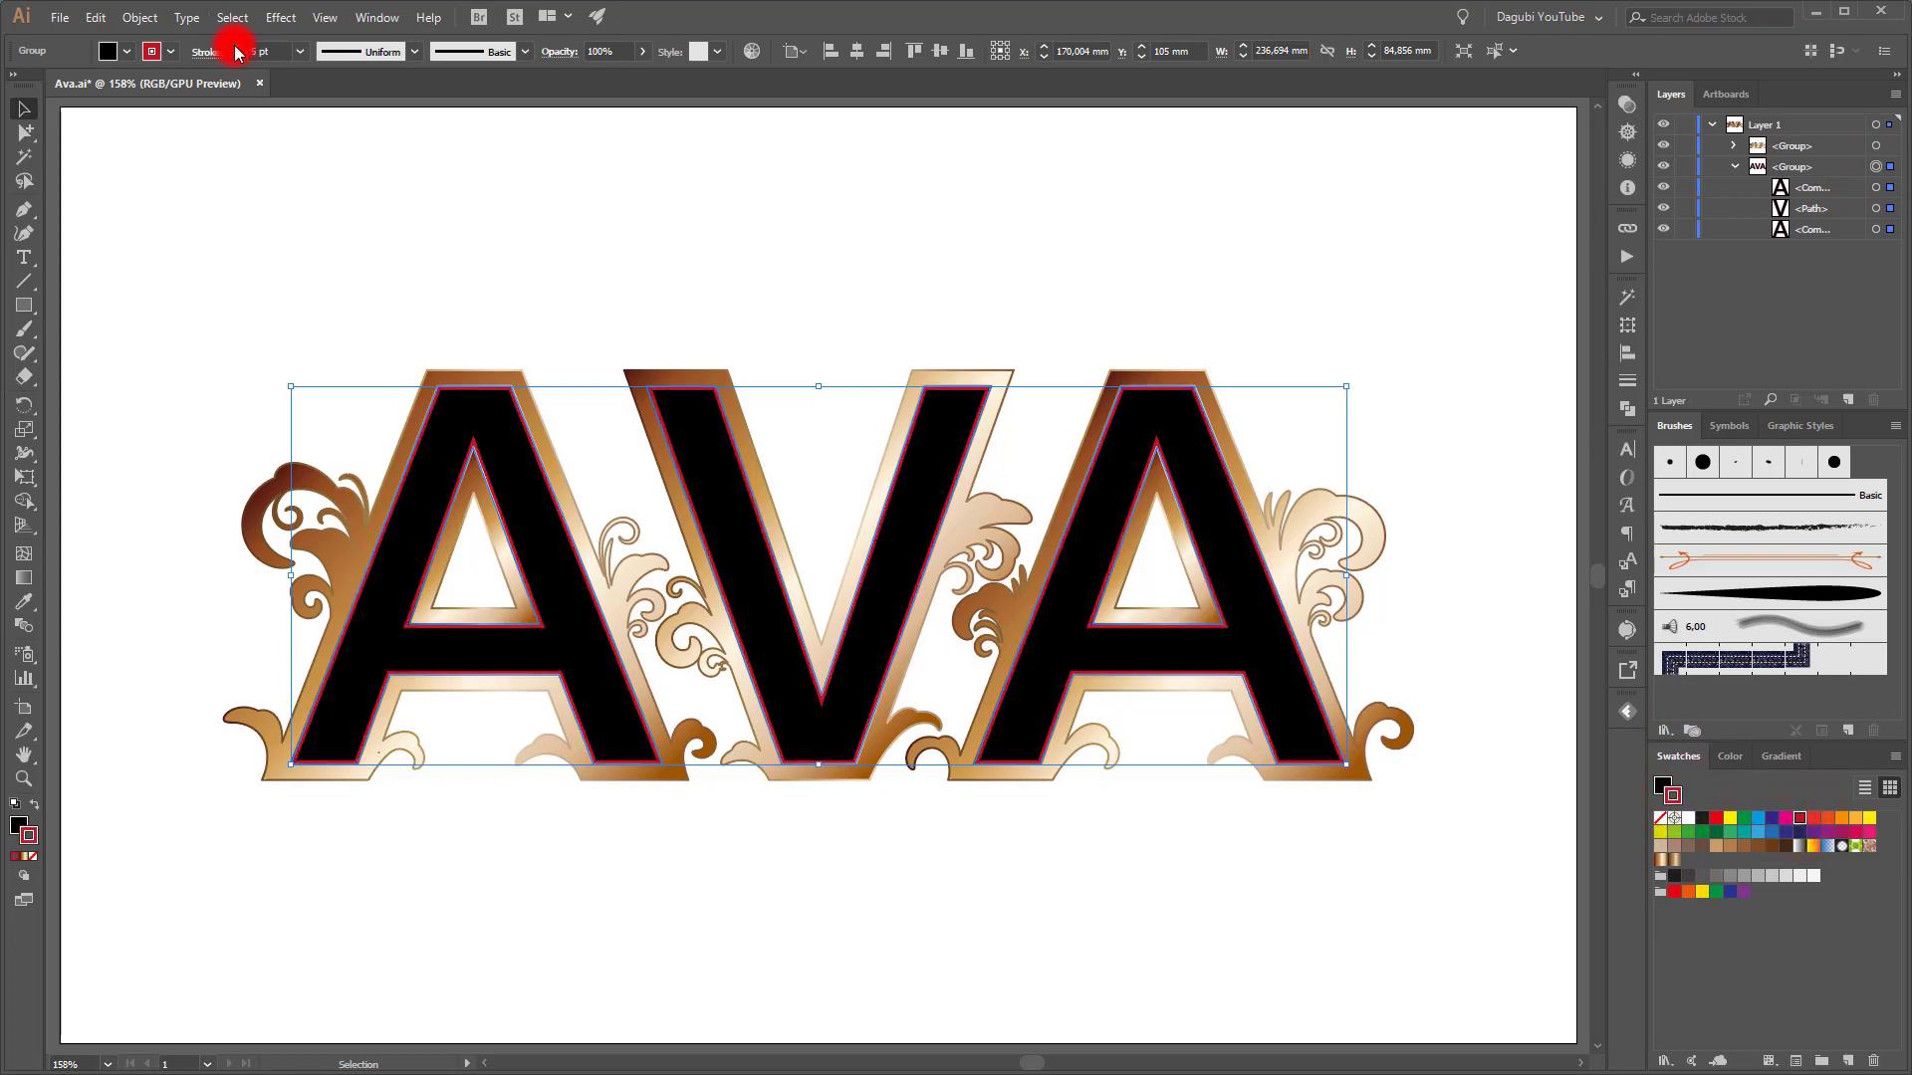
left_click(236, 46)
left_click(236, 45)
left_click(236, 46)
left_click(249, 149)
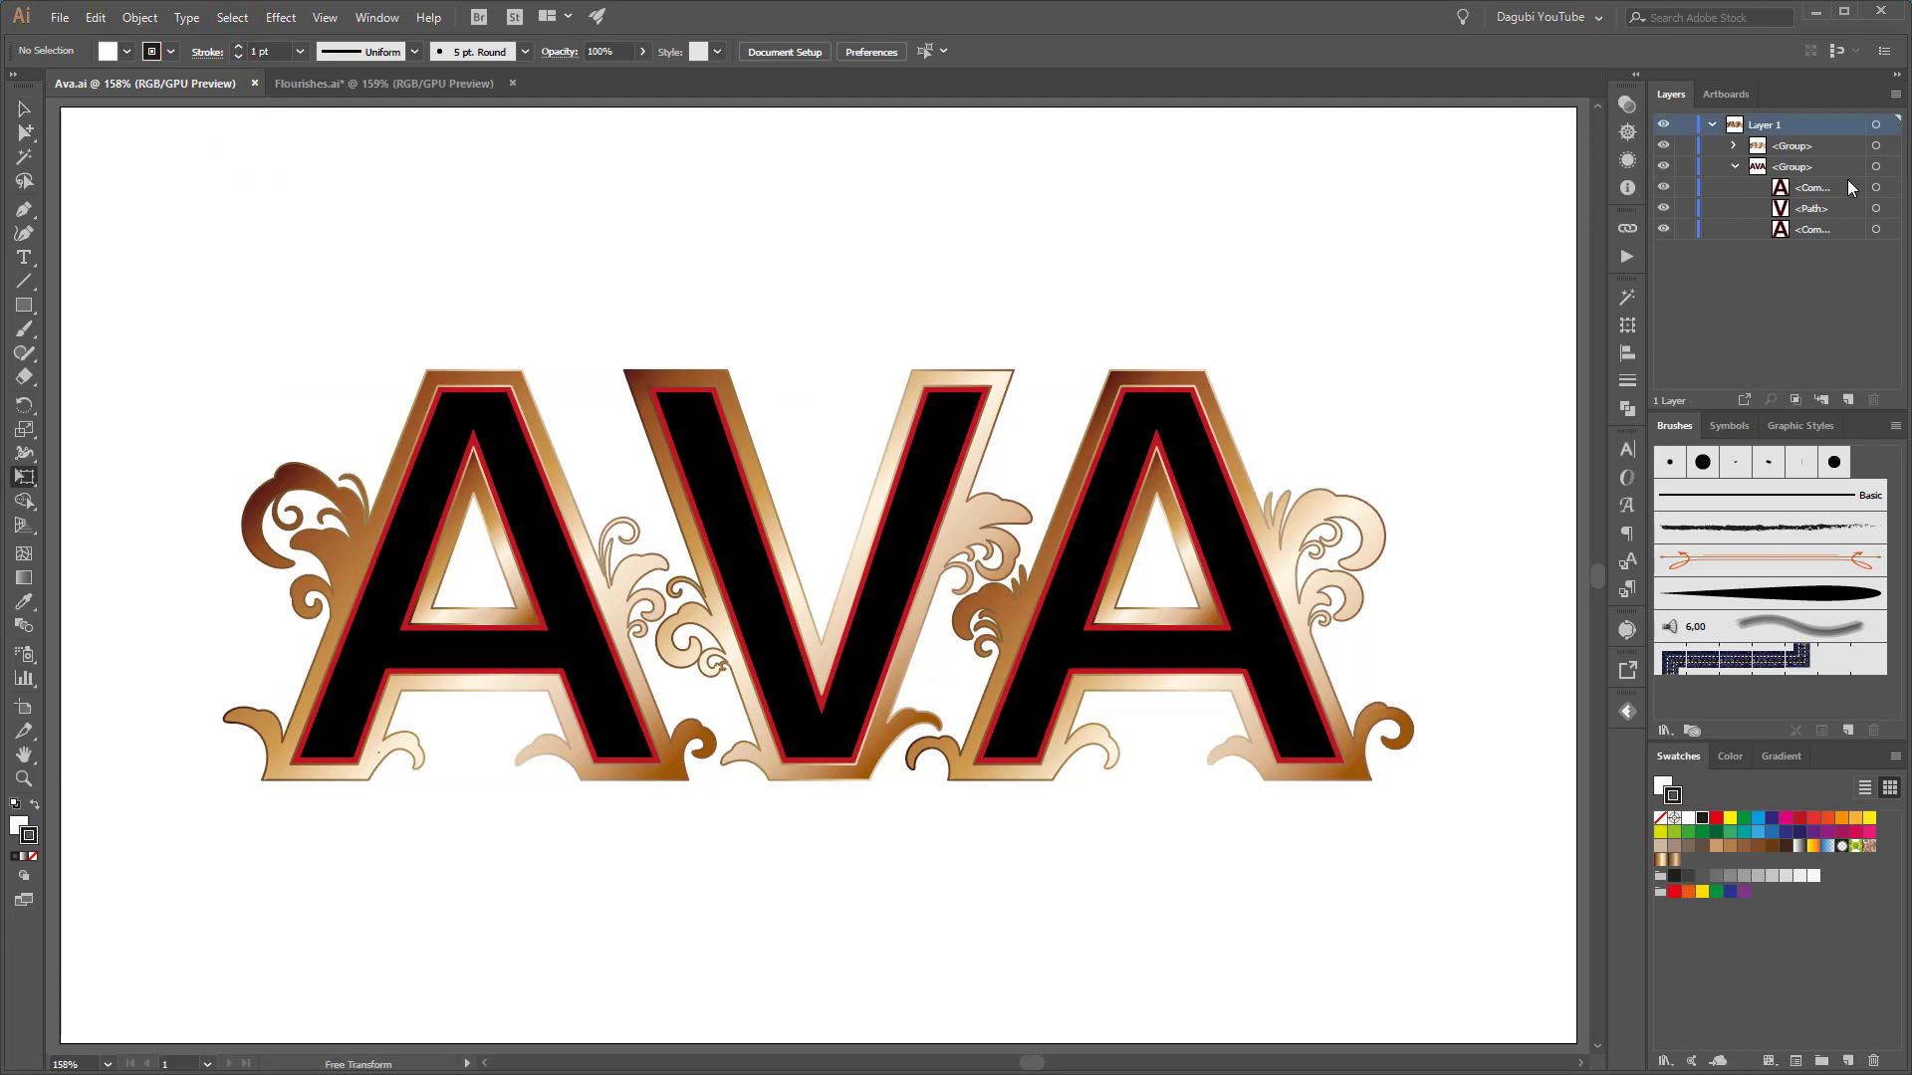
Turn the black AVA lettering group into a single compound path
left_click(1874, 166)
key("e")
left_click(140, 17)
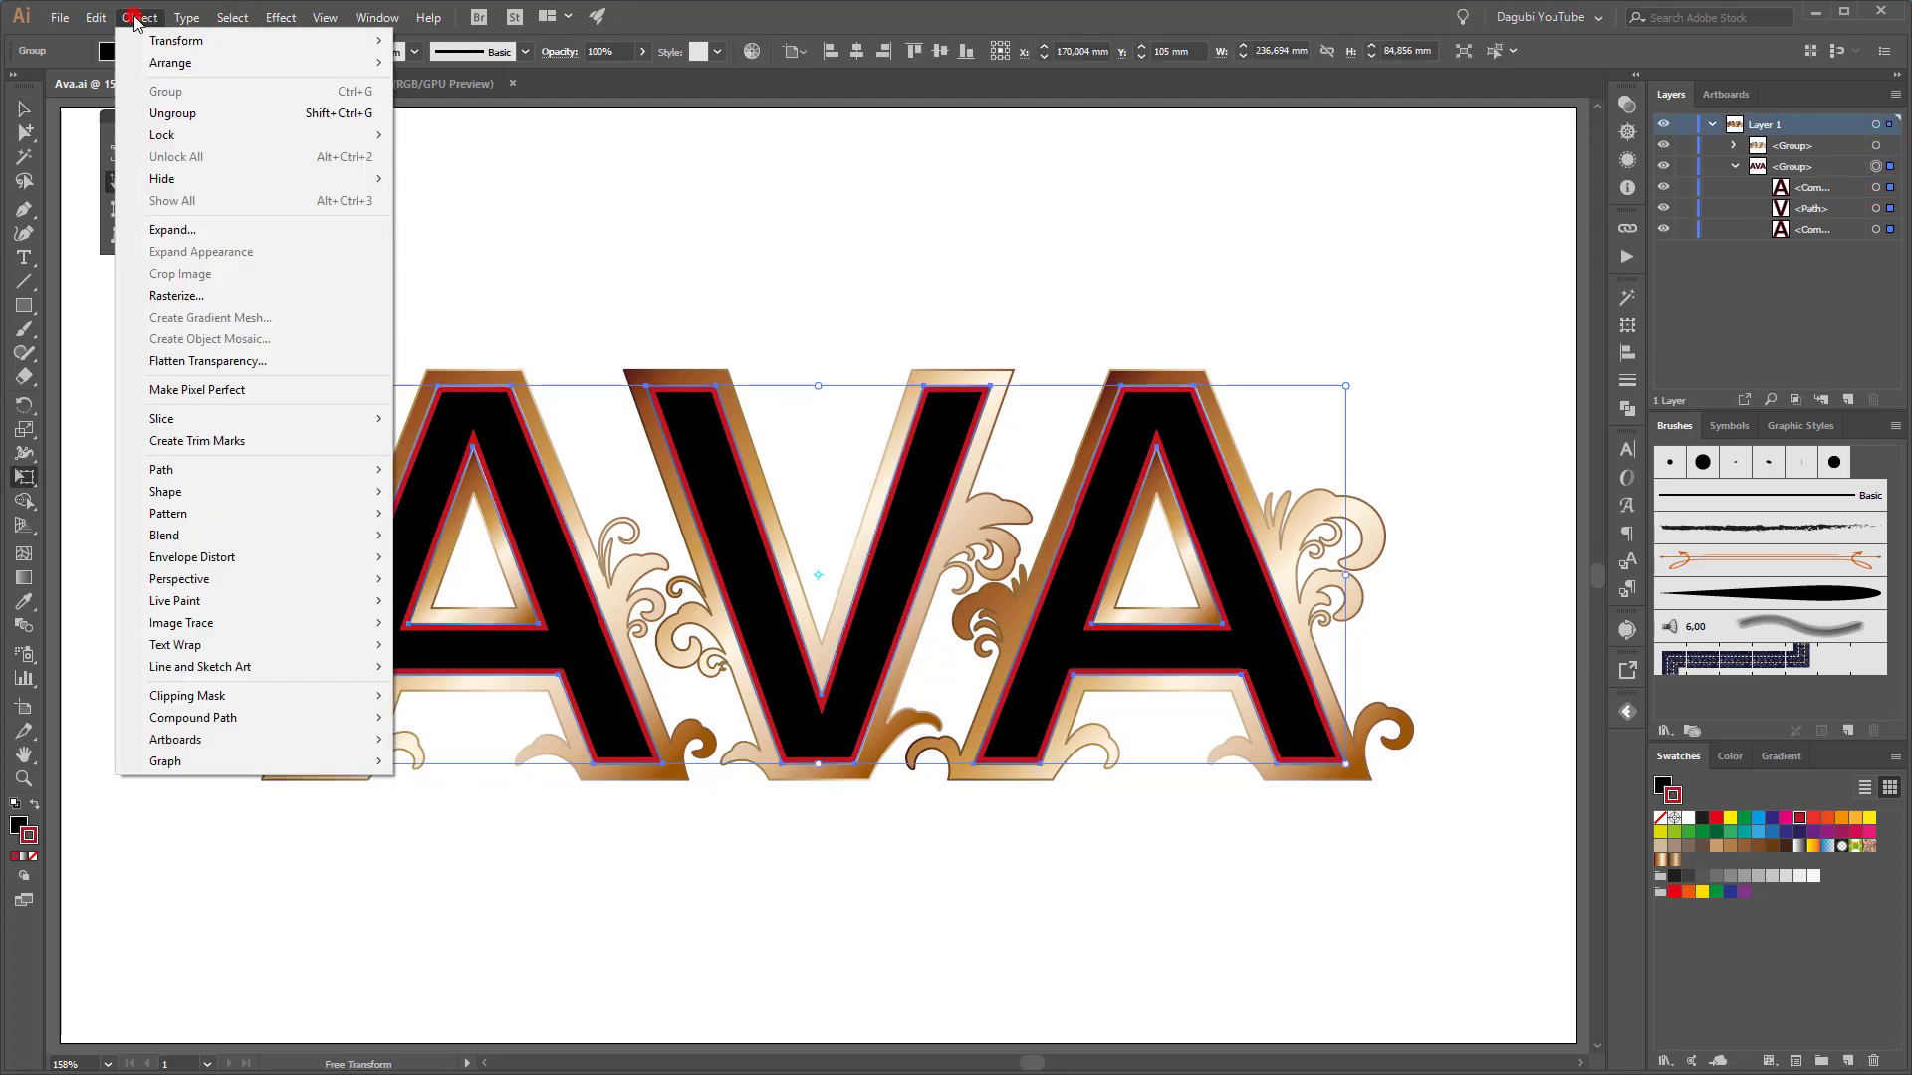
mouse_move(249, 717)
left_click(430, 718)
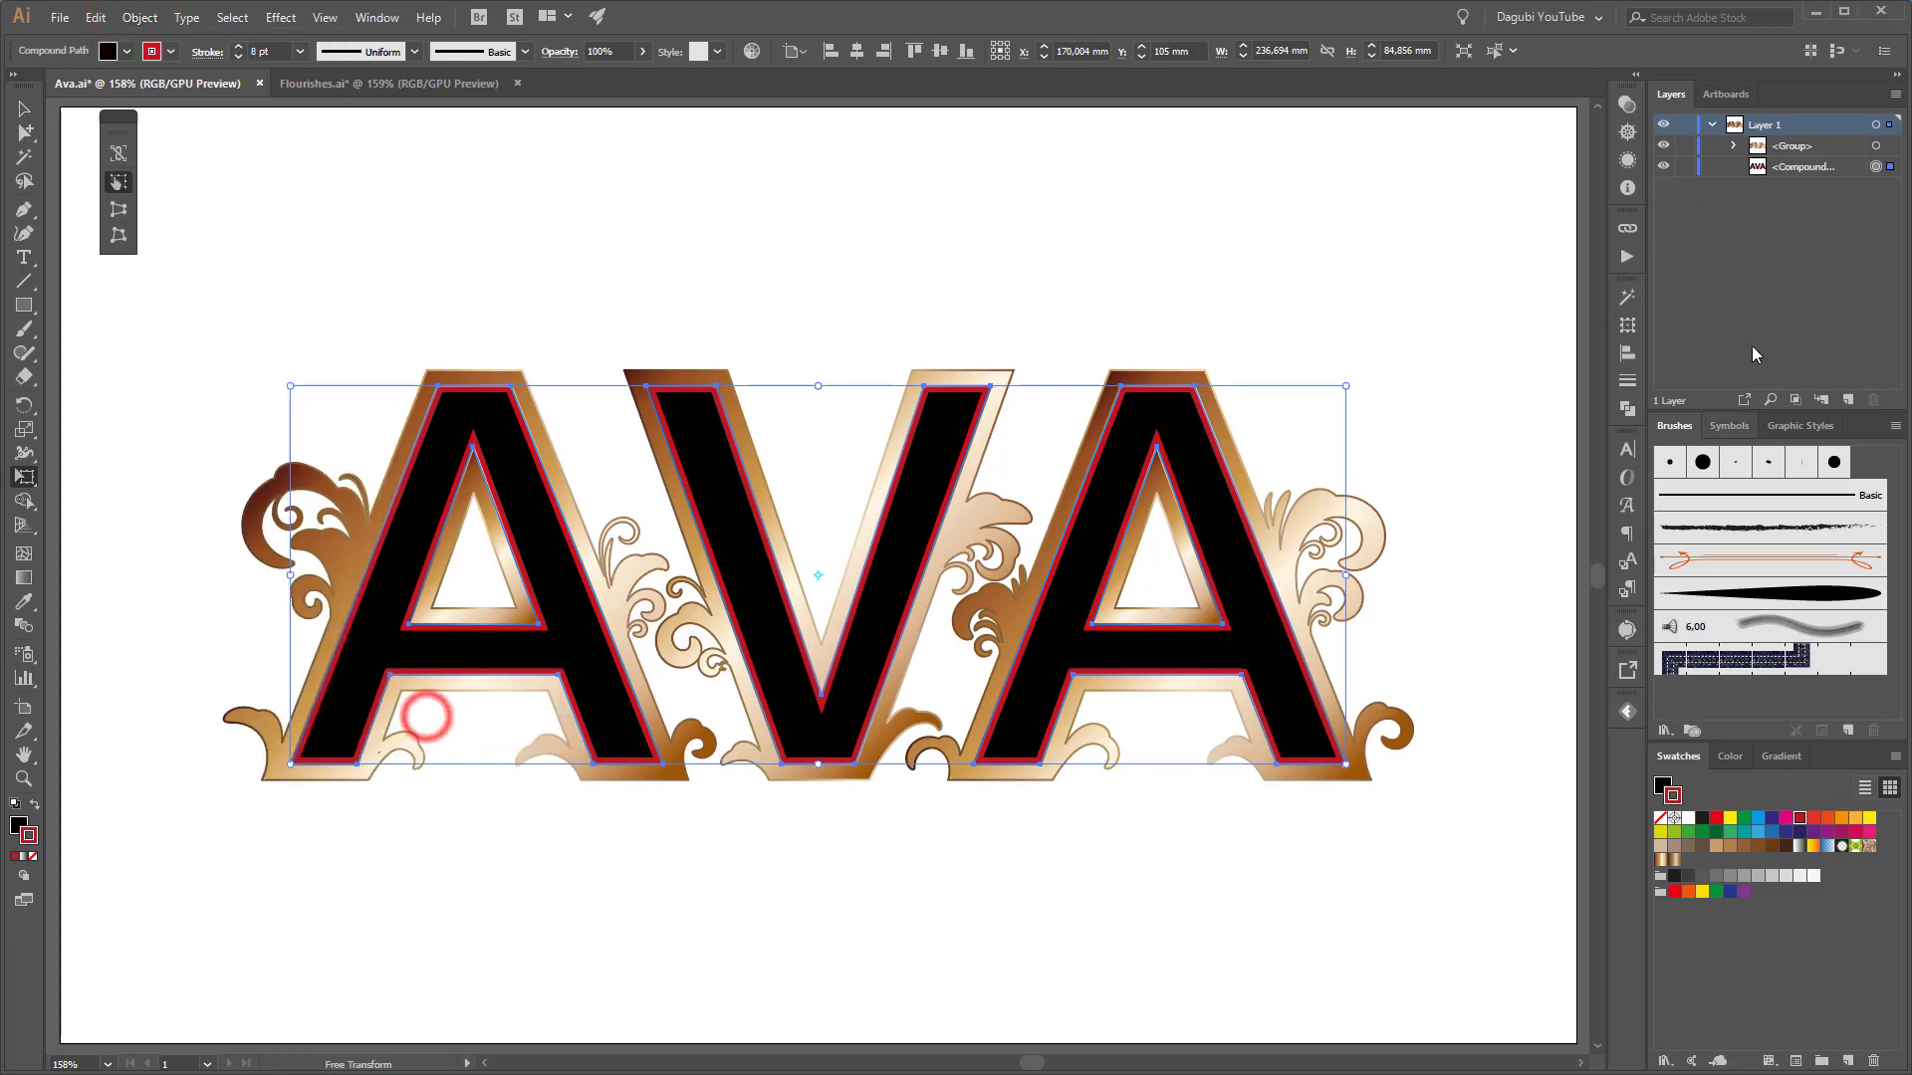
Create Layer 2, duplicate the lettering compound path, and place the copy in Layer 2 beneath Layer 1
left_click(1822, 121)
left_click(1848, 399)
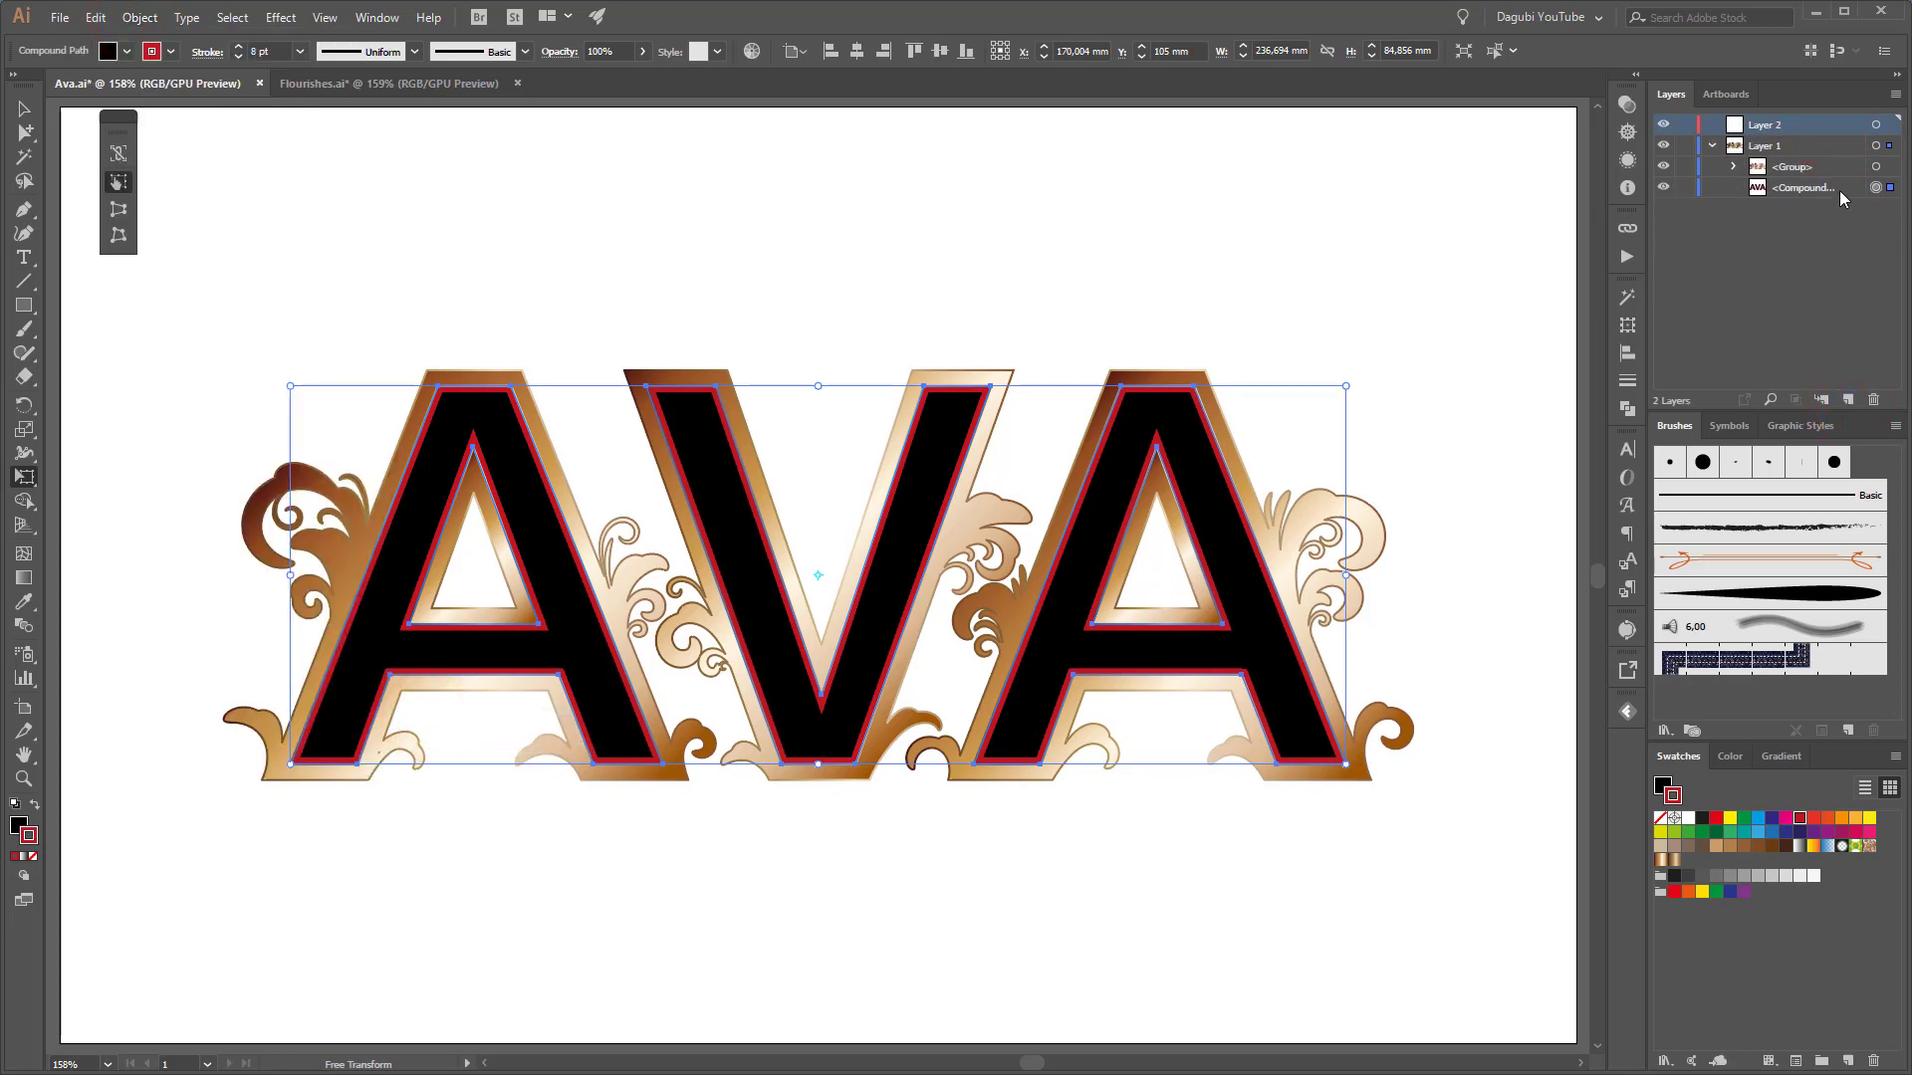
left_click_drag(1842, 188, 1848, 399)
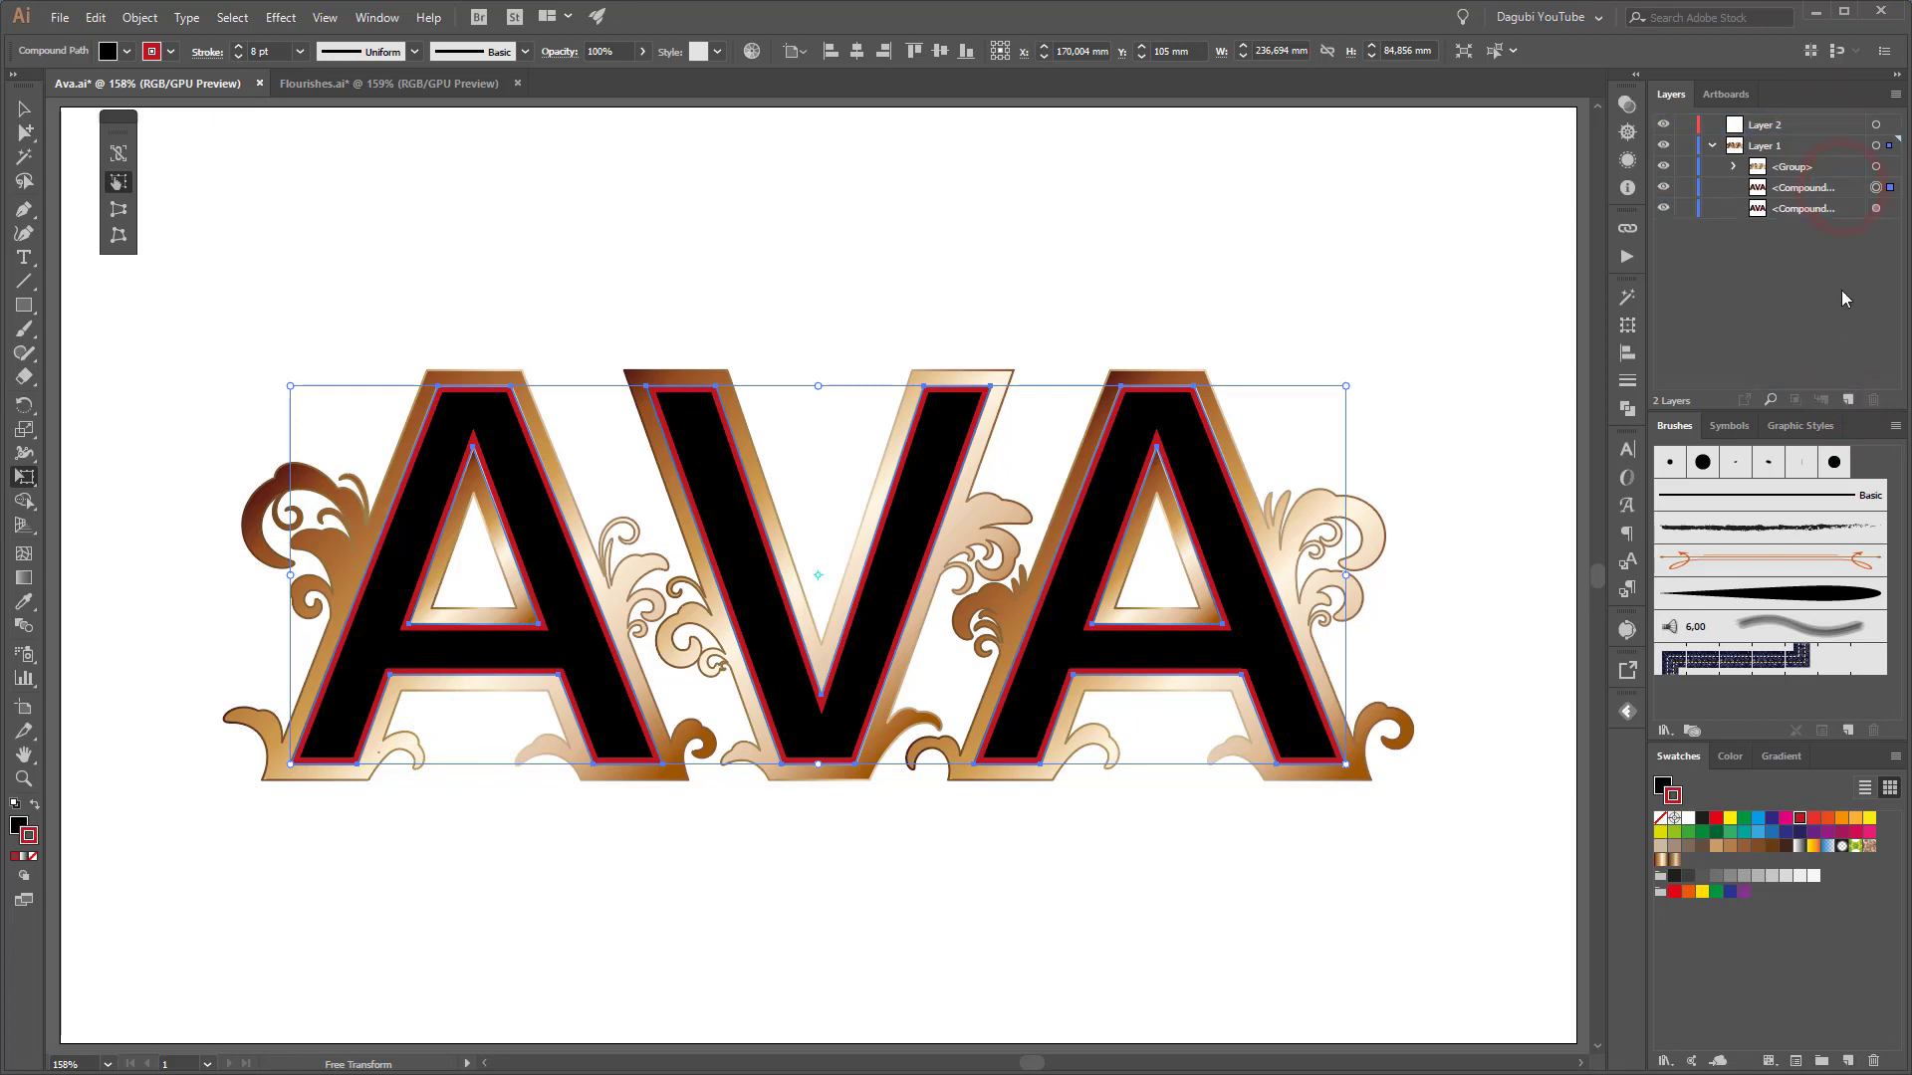
left_click(1826, 189)
mouse_move(1835, 189)
left_mouse_down()
mouse_move(1829, 125)
mouse_move(1804, 160)
left_mouse_up()
left_click(1712, 149)
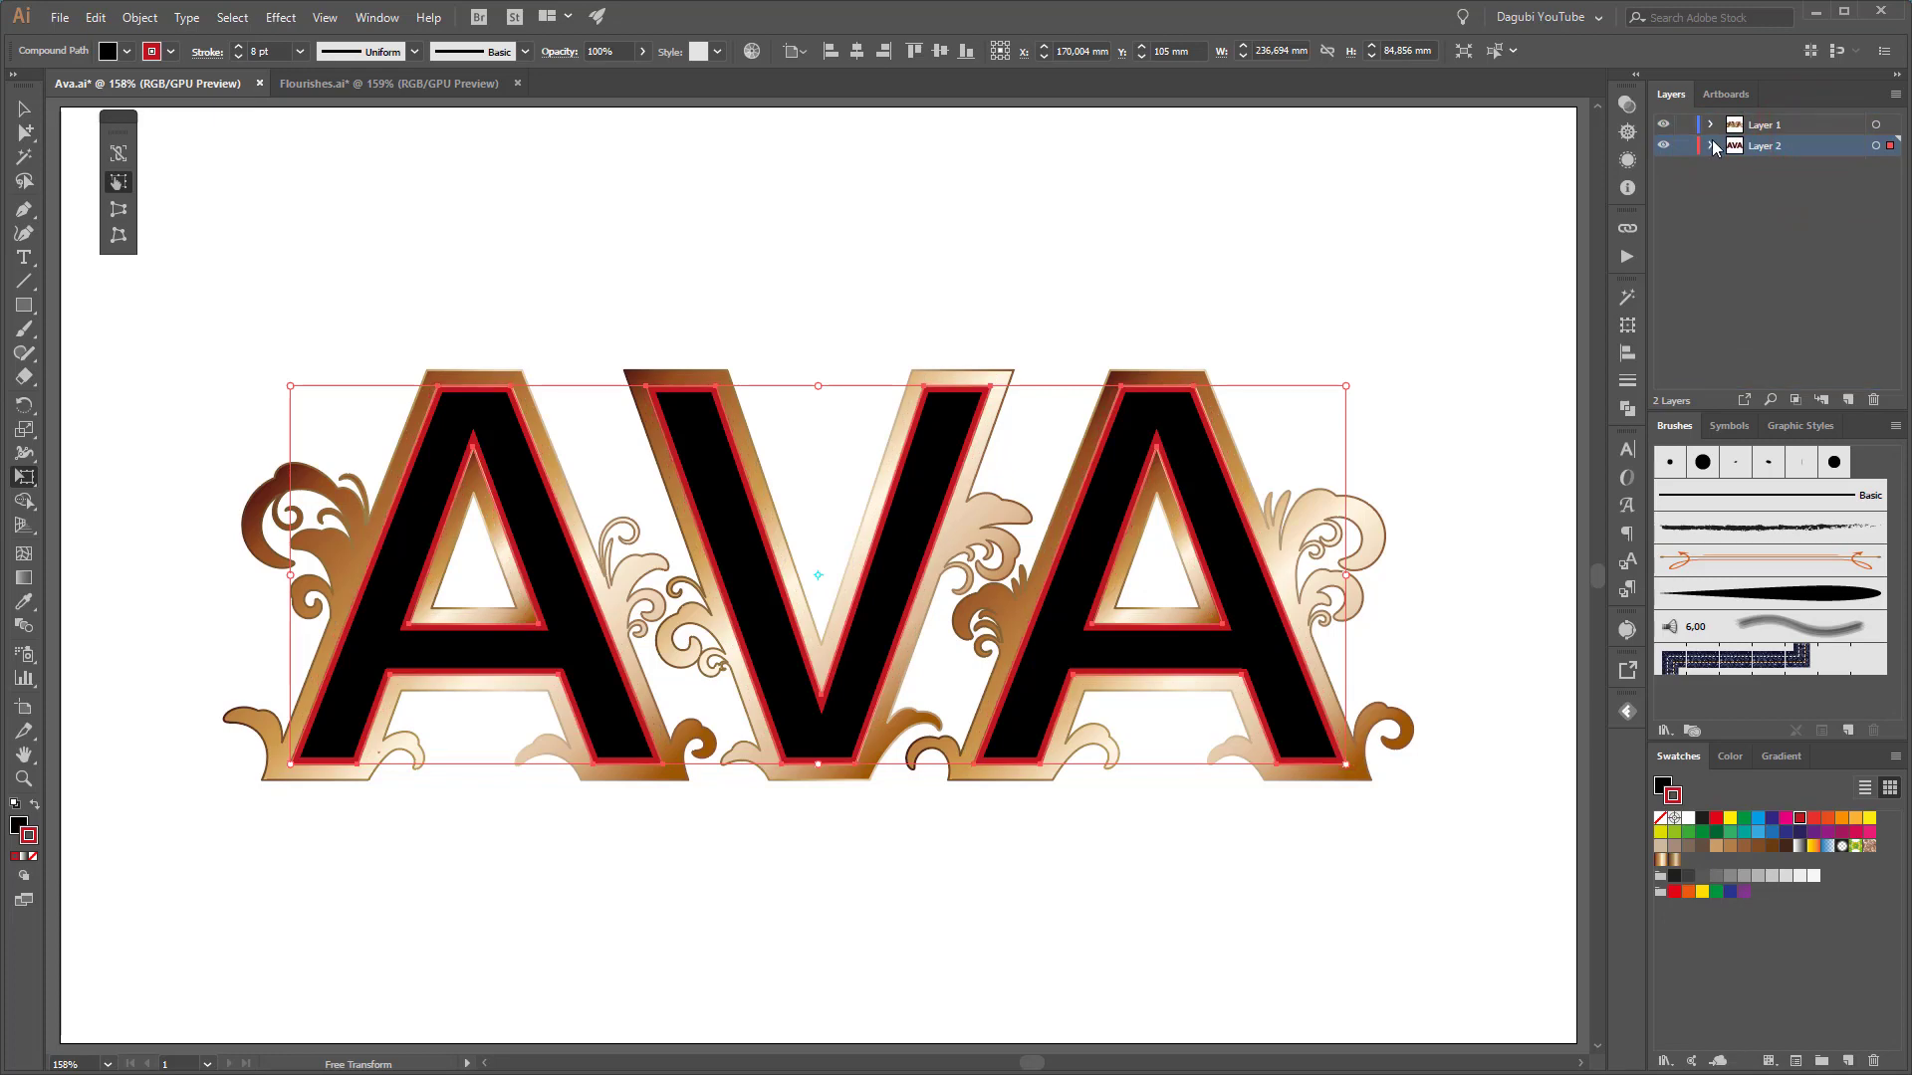
left_click(1712, 145)
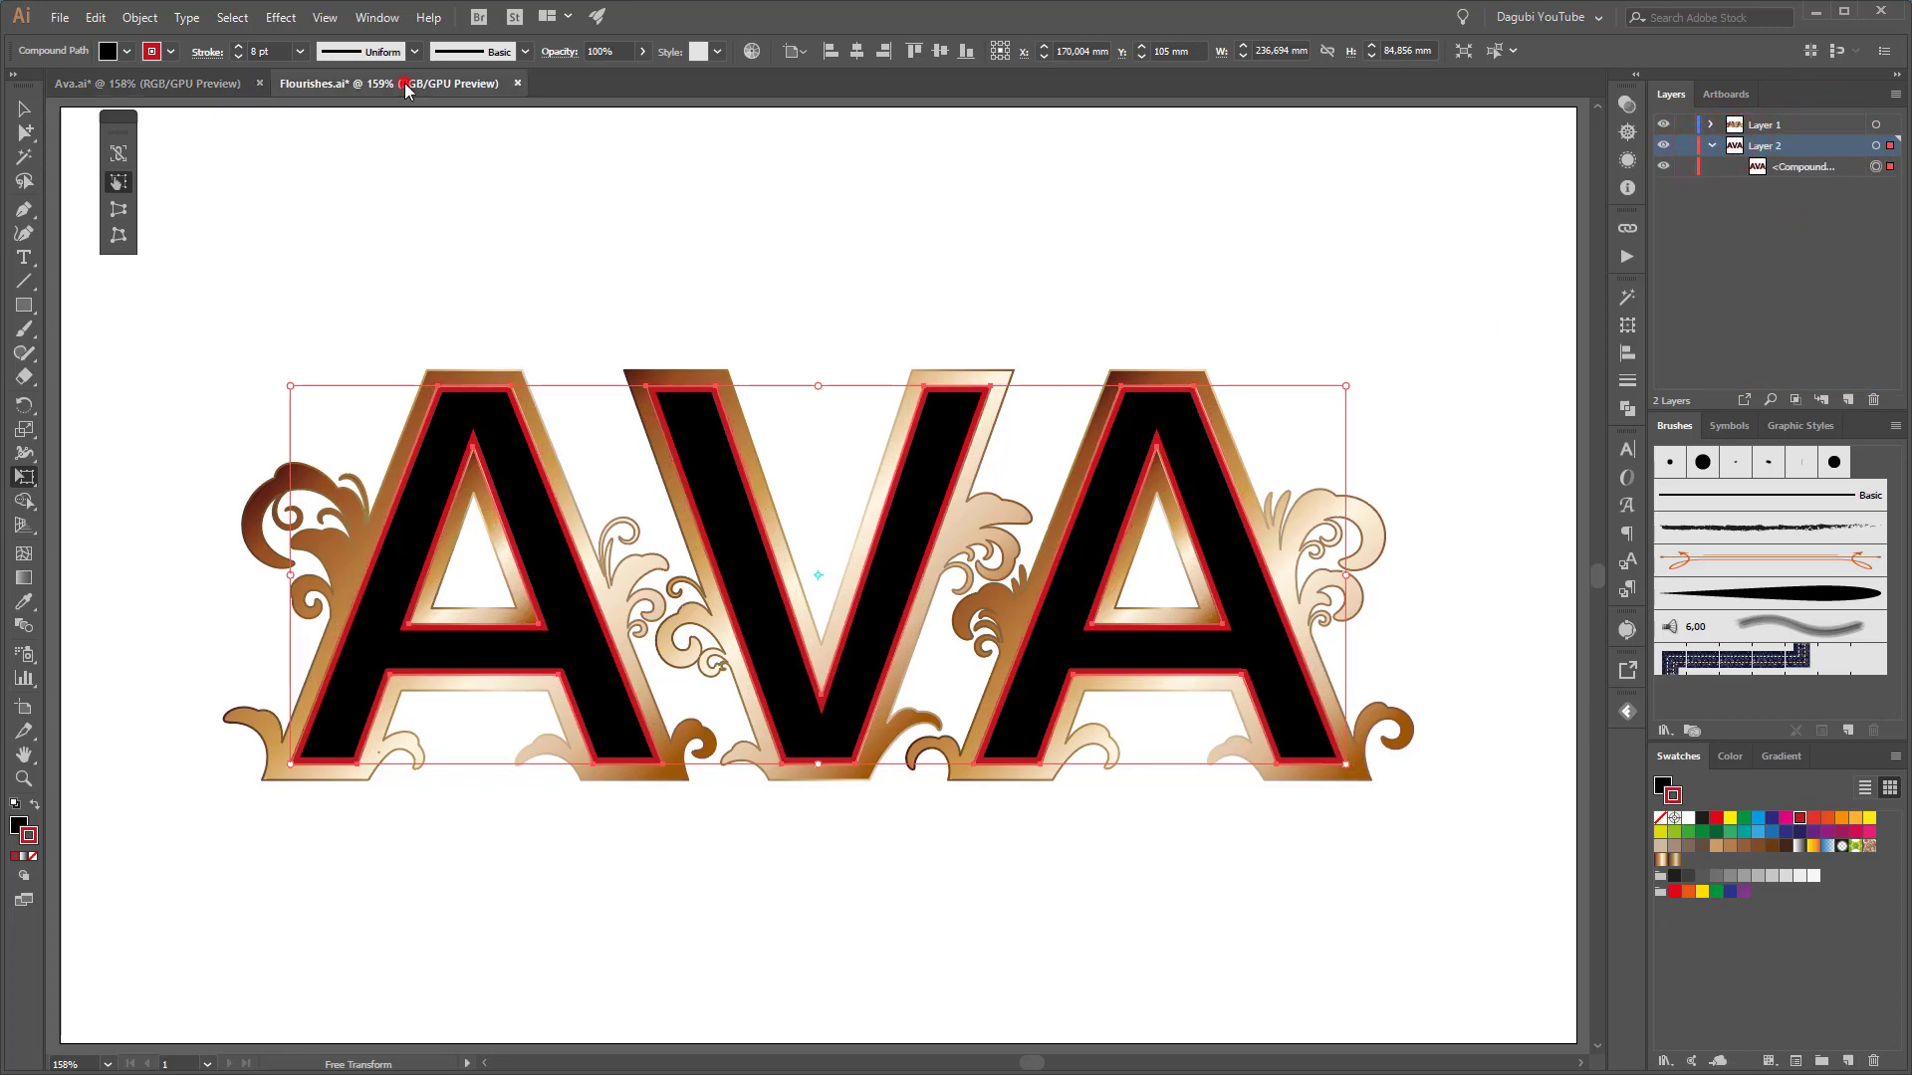
Copy all the white flourish artwork on Layer 2 of the Flourishes.ai document
left_click(405, 84)
left_click(1876, 125)
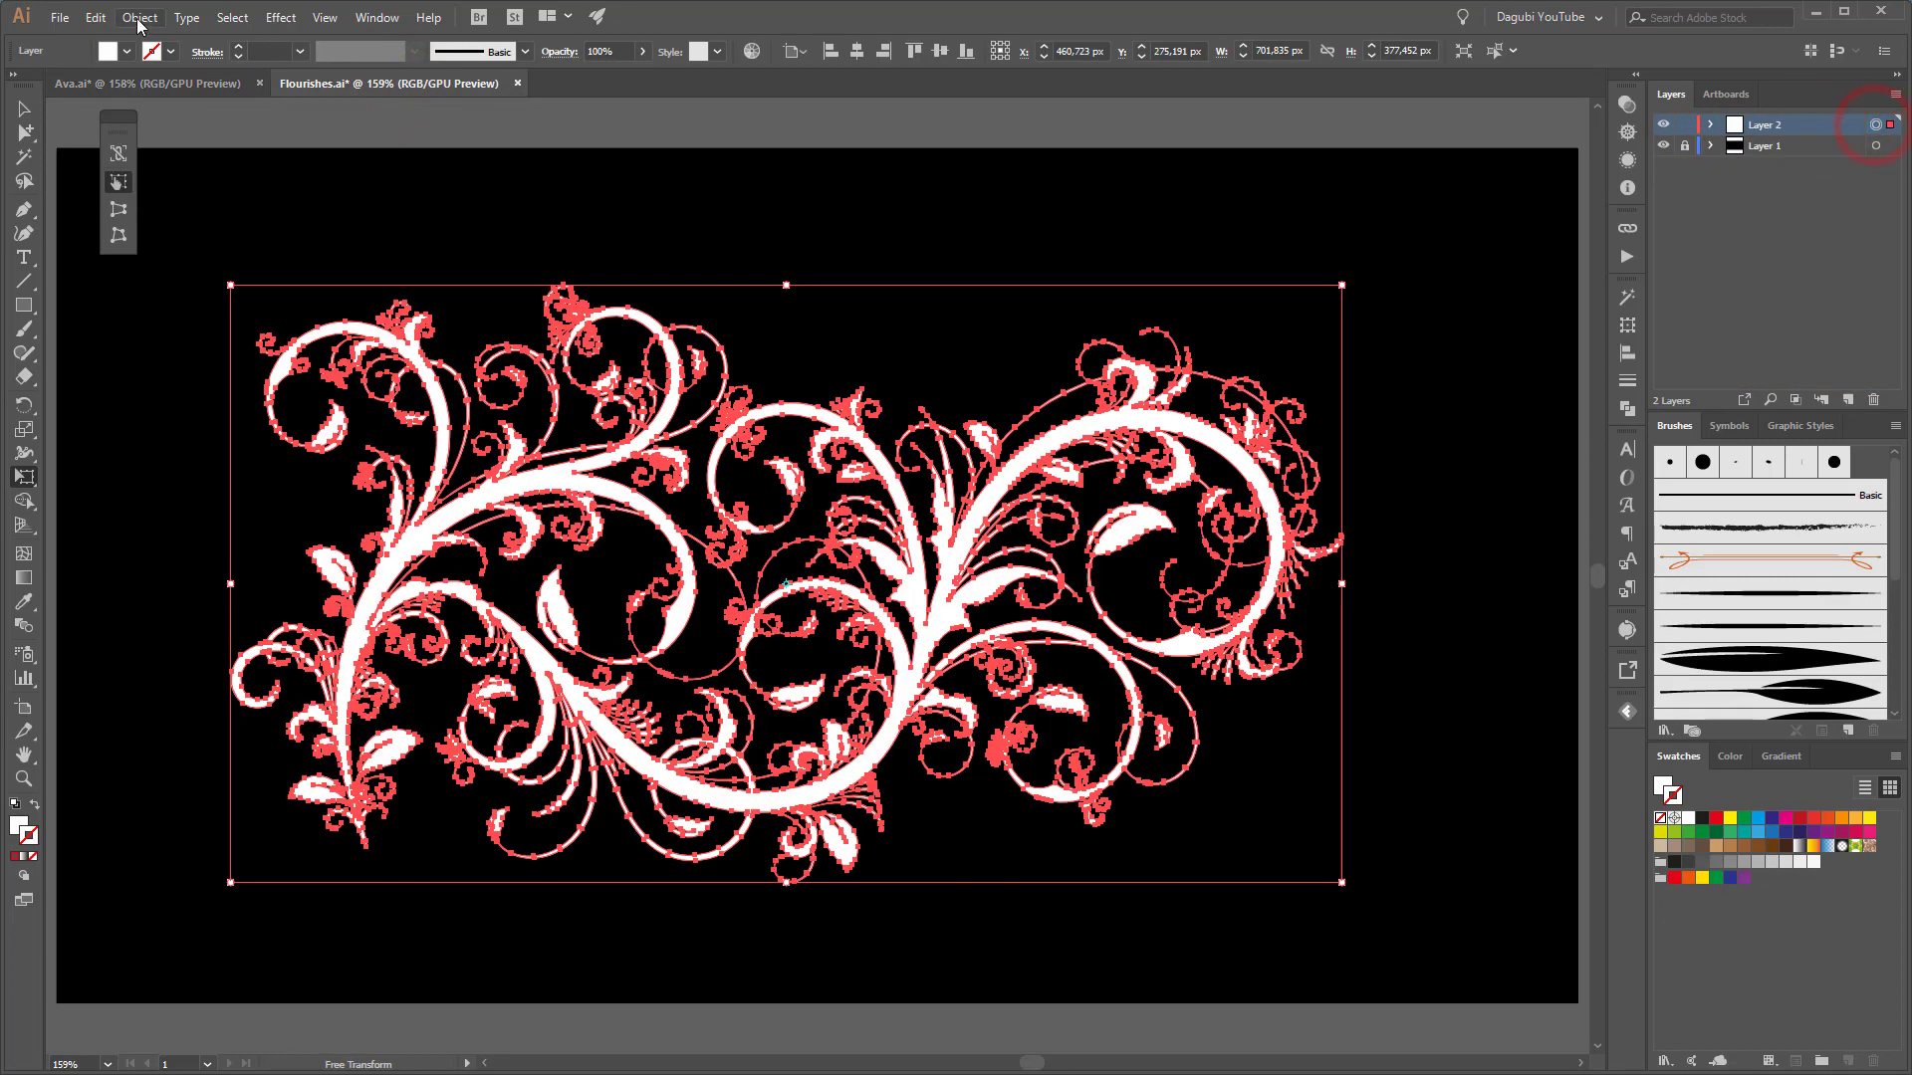
left_click(95, 17)
left_click(110, 110)
Paste the flourishes into Layer 2 of Ava.ai and fill them with the same deep red swatch
left_click(132, 84)
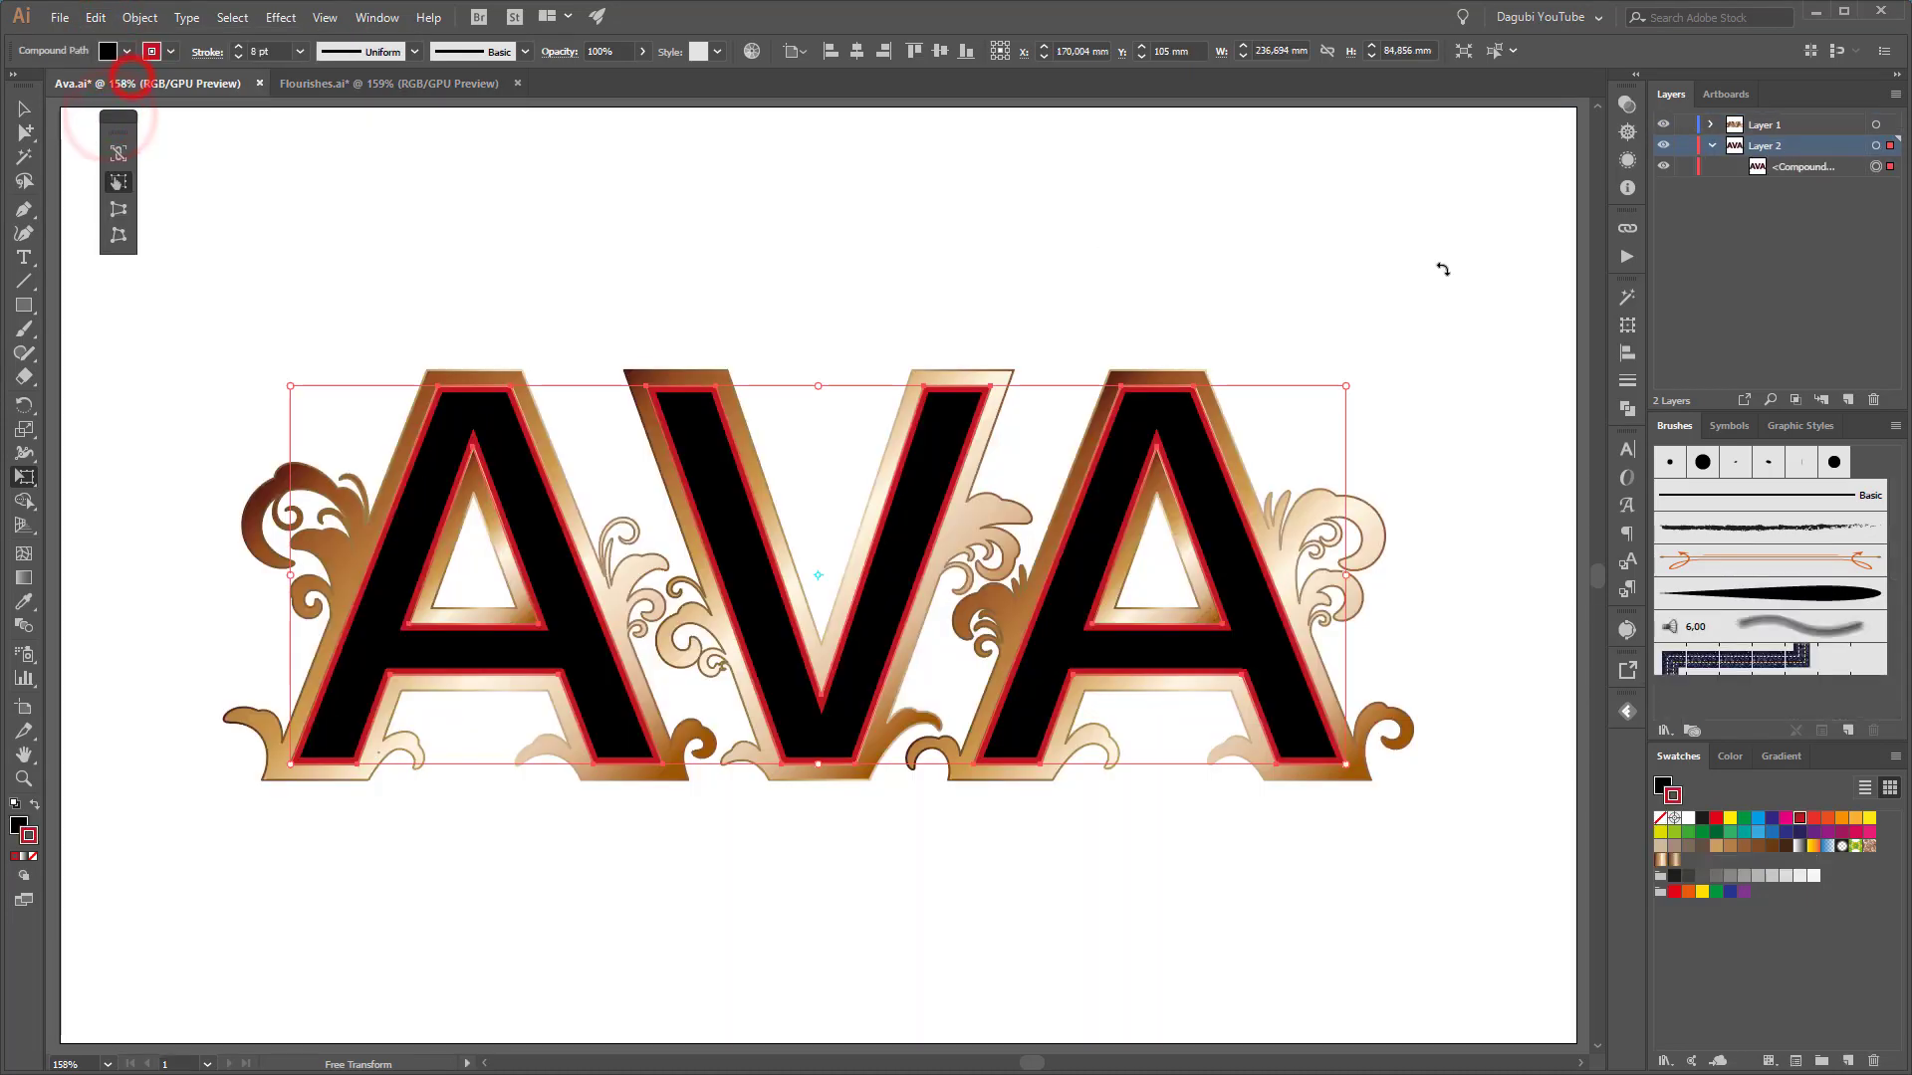
left_click(1830, 146)
left_click(96, 17)
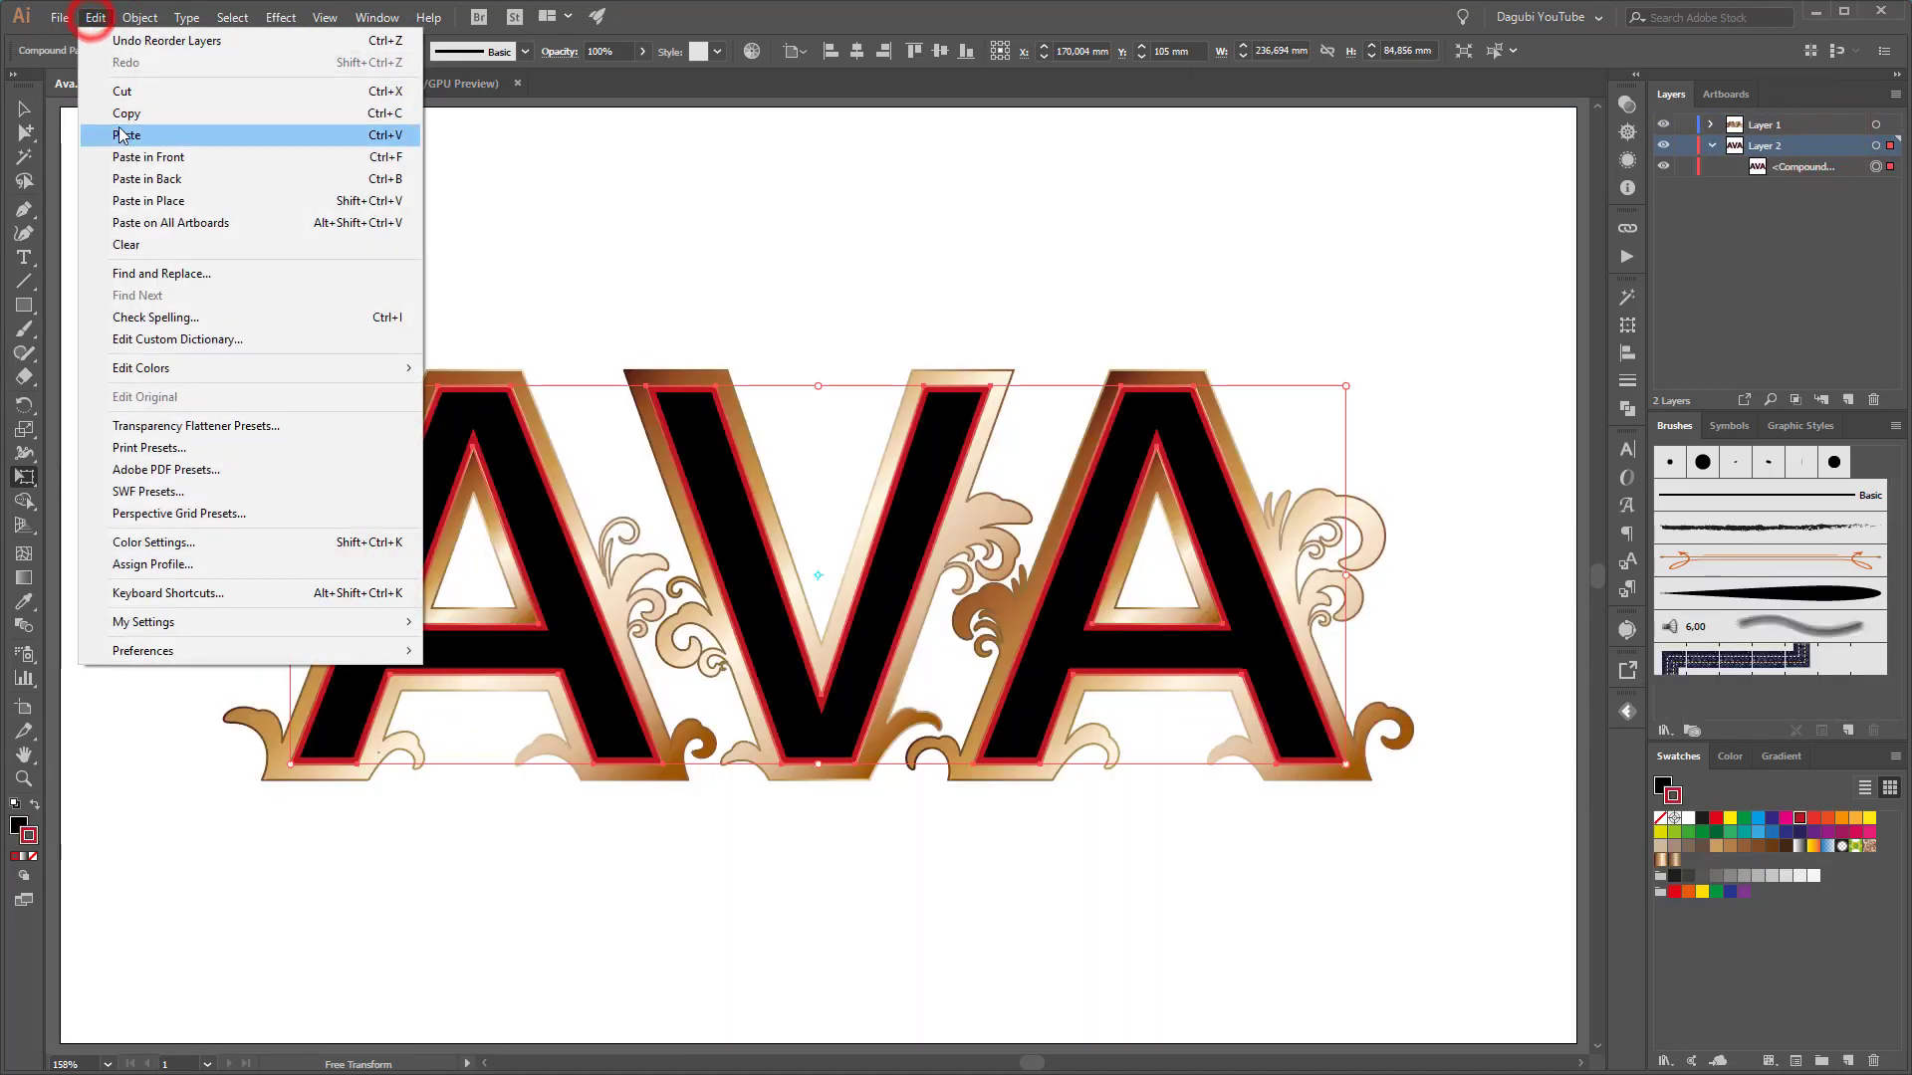
left_click(118, 135)
left_click(1660, 782)
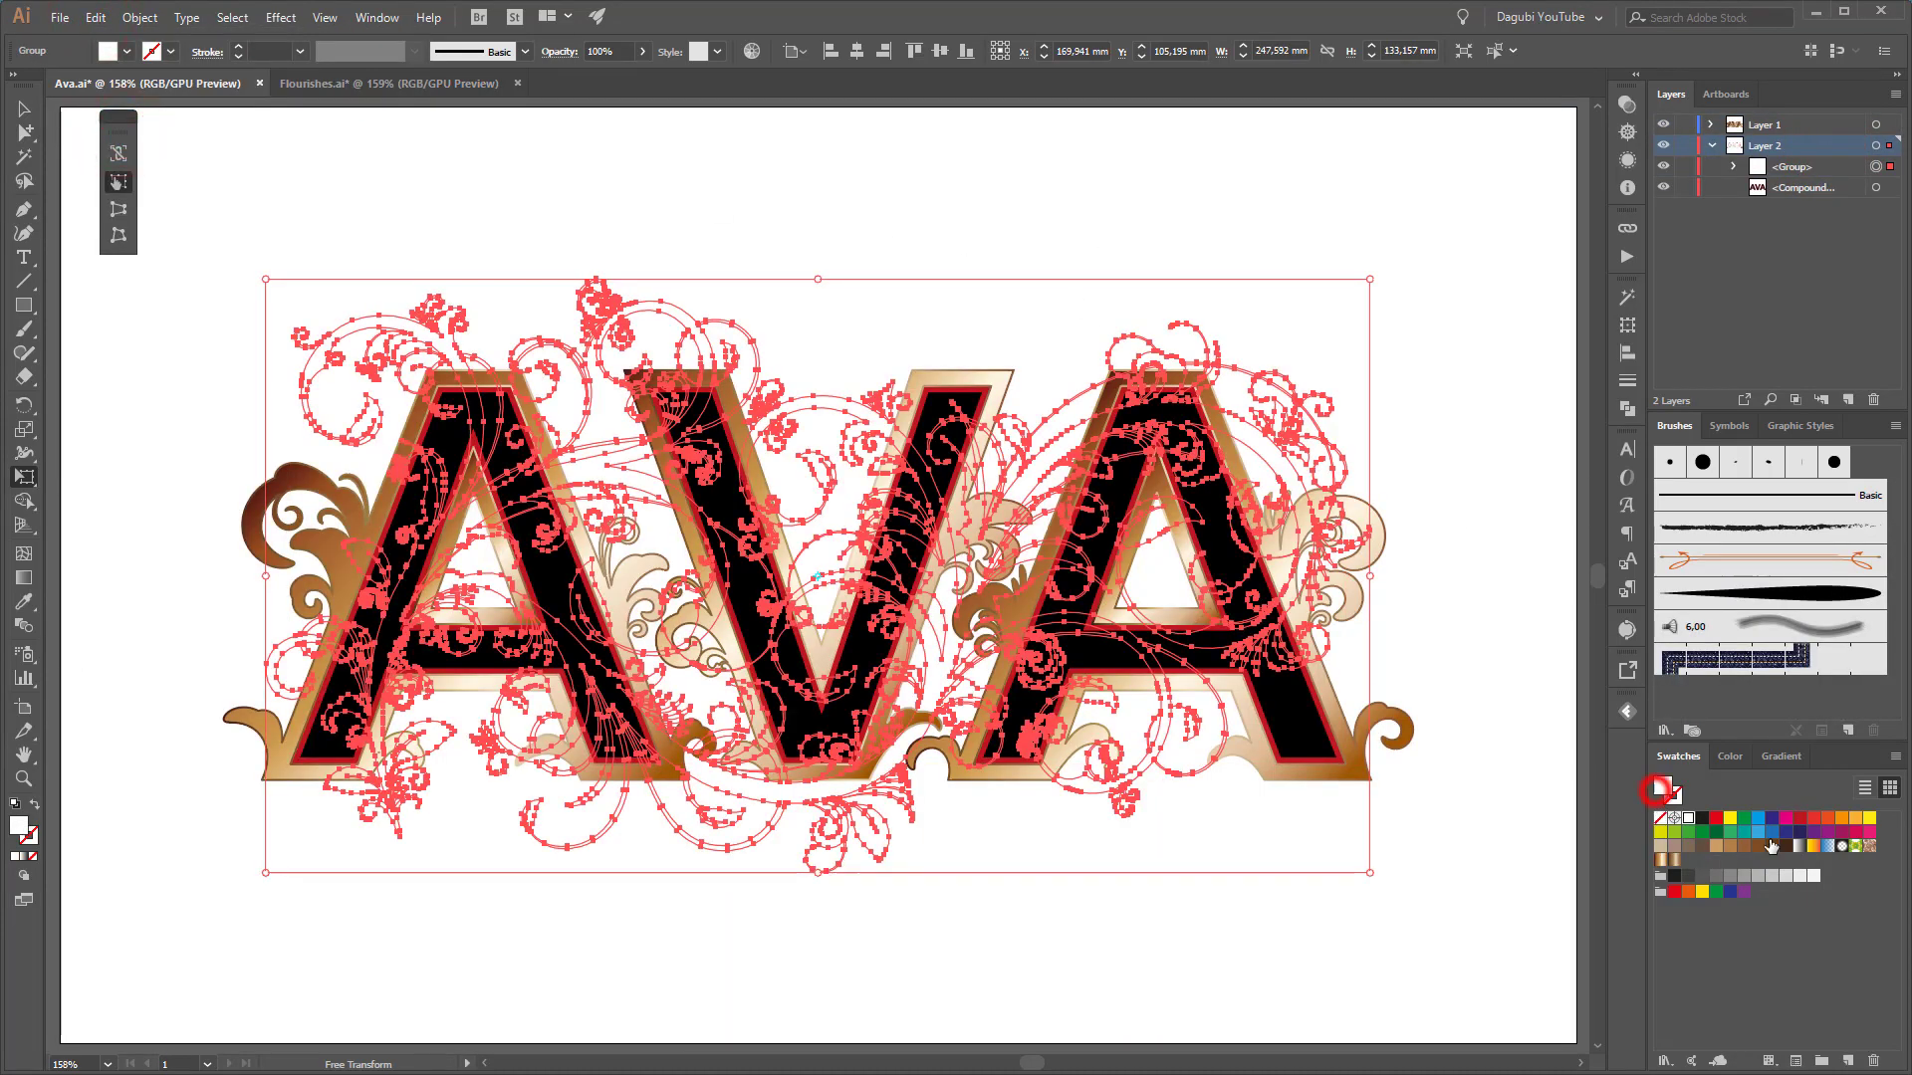
left_click(1798, 818)
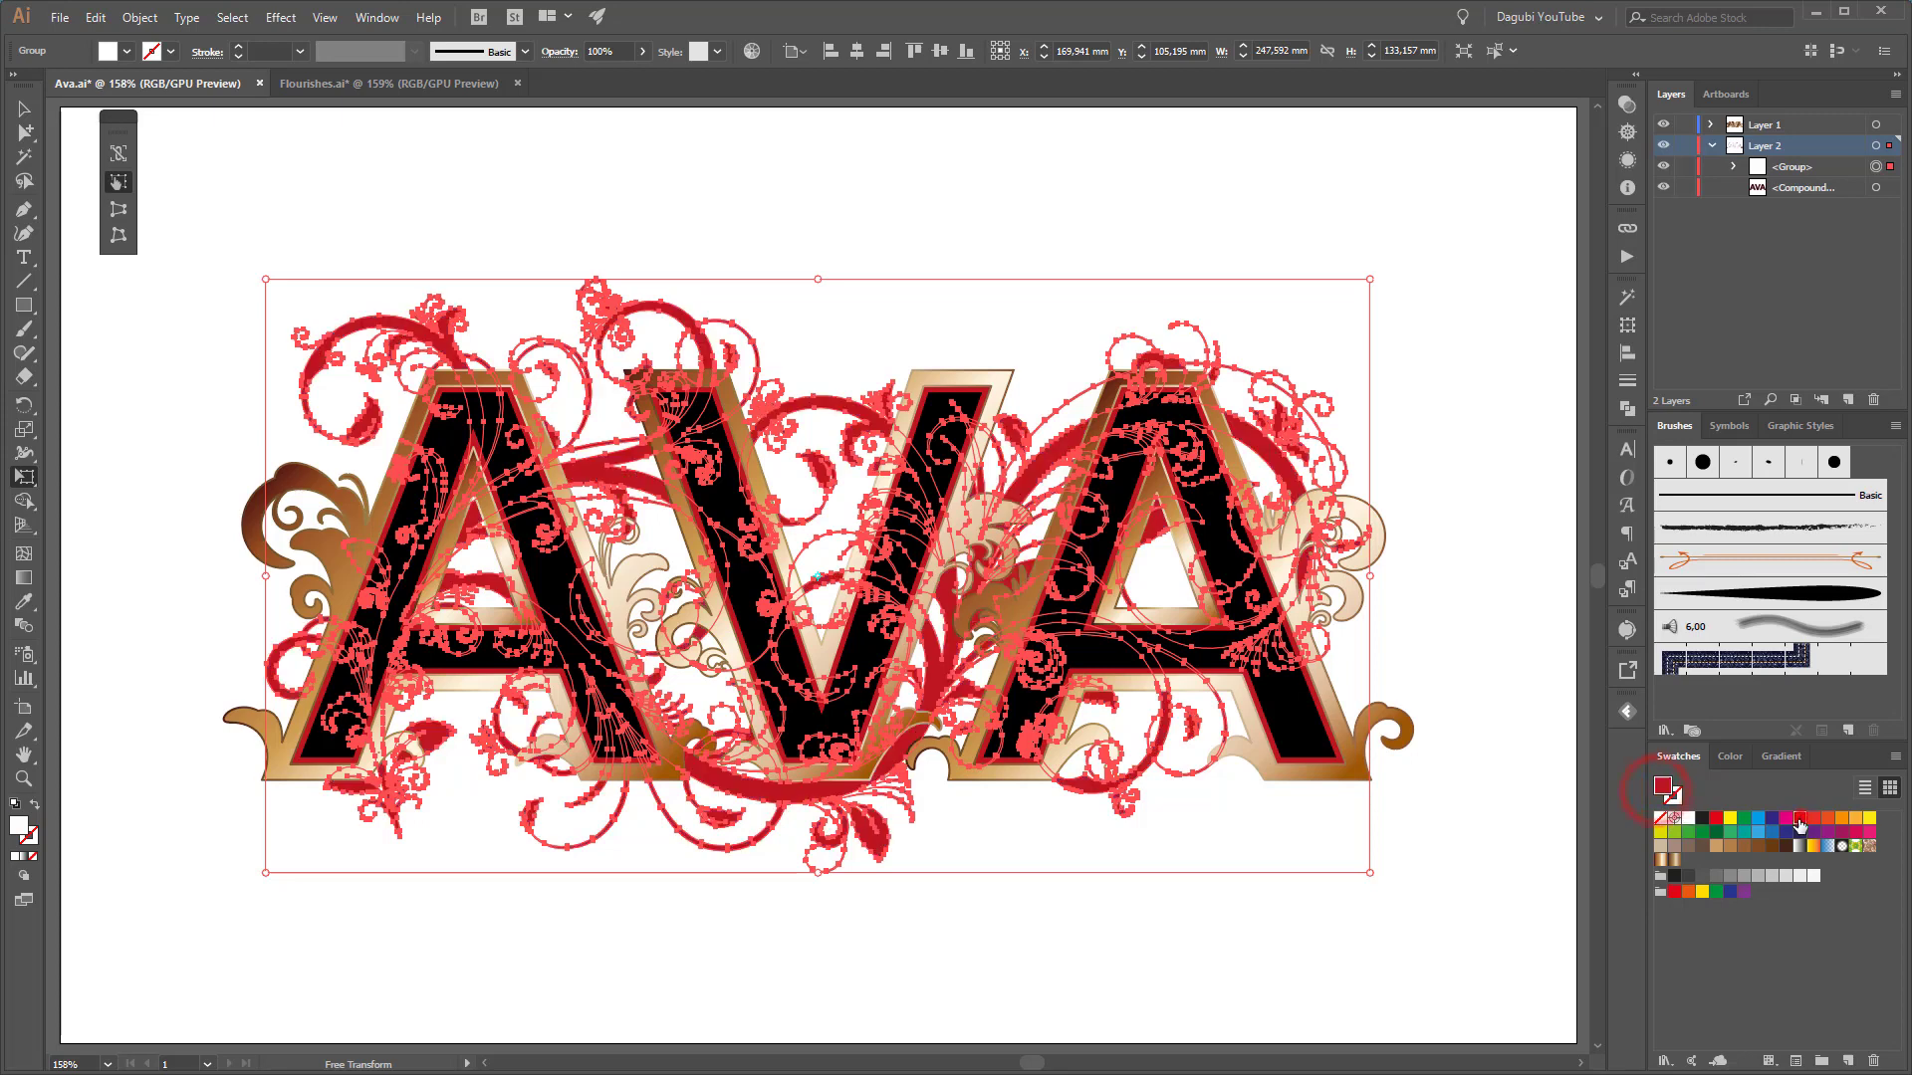
Remove the black fill from the lettering compound path in Layer 1, keeping only its red stroke
left_click(1711, 124)
left_click(1814, 169)
left_click(1874, 168)
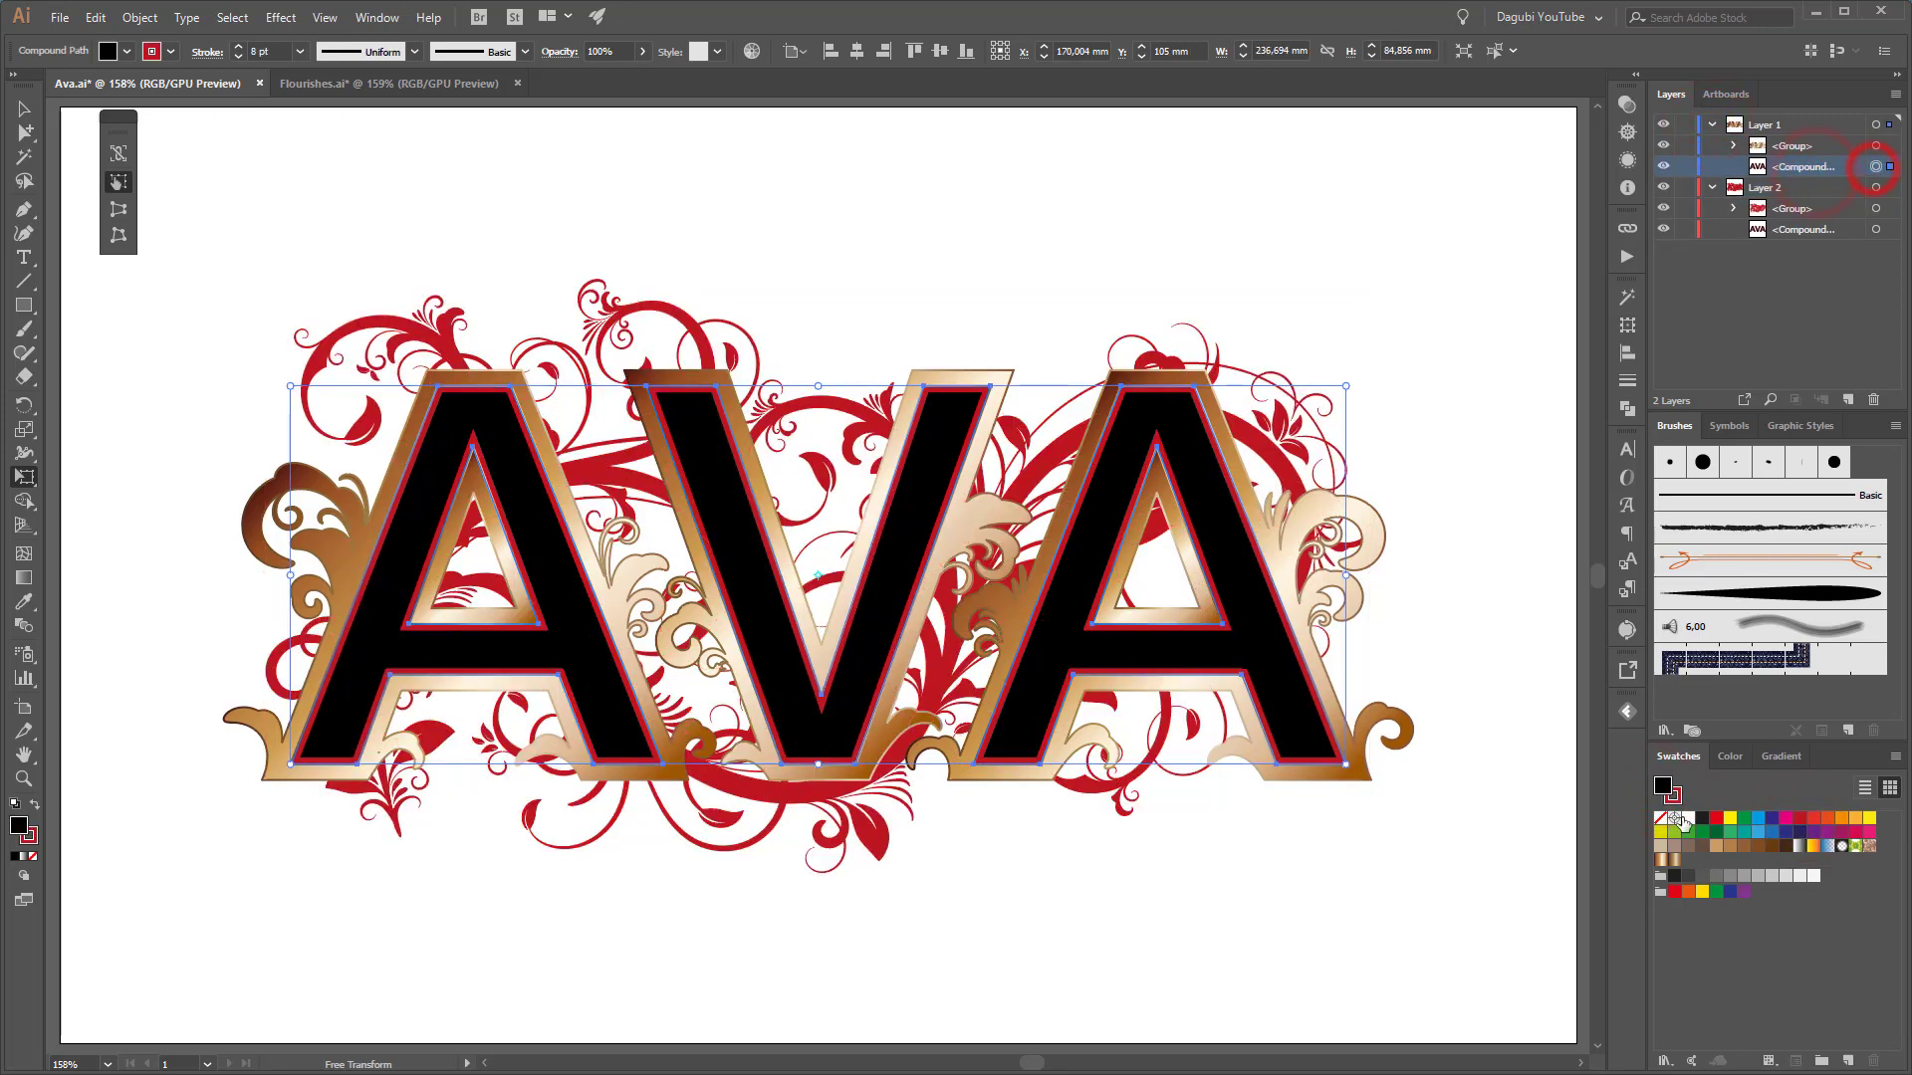
left_click(1659, 818)
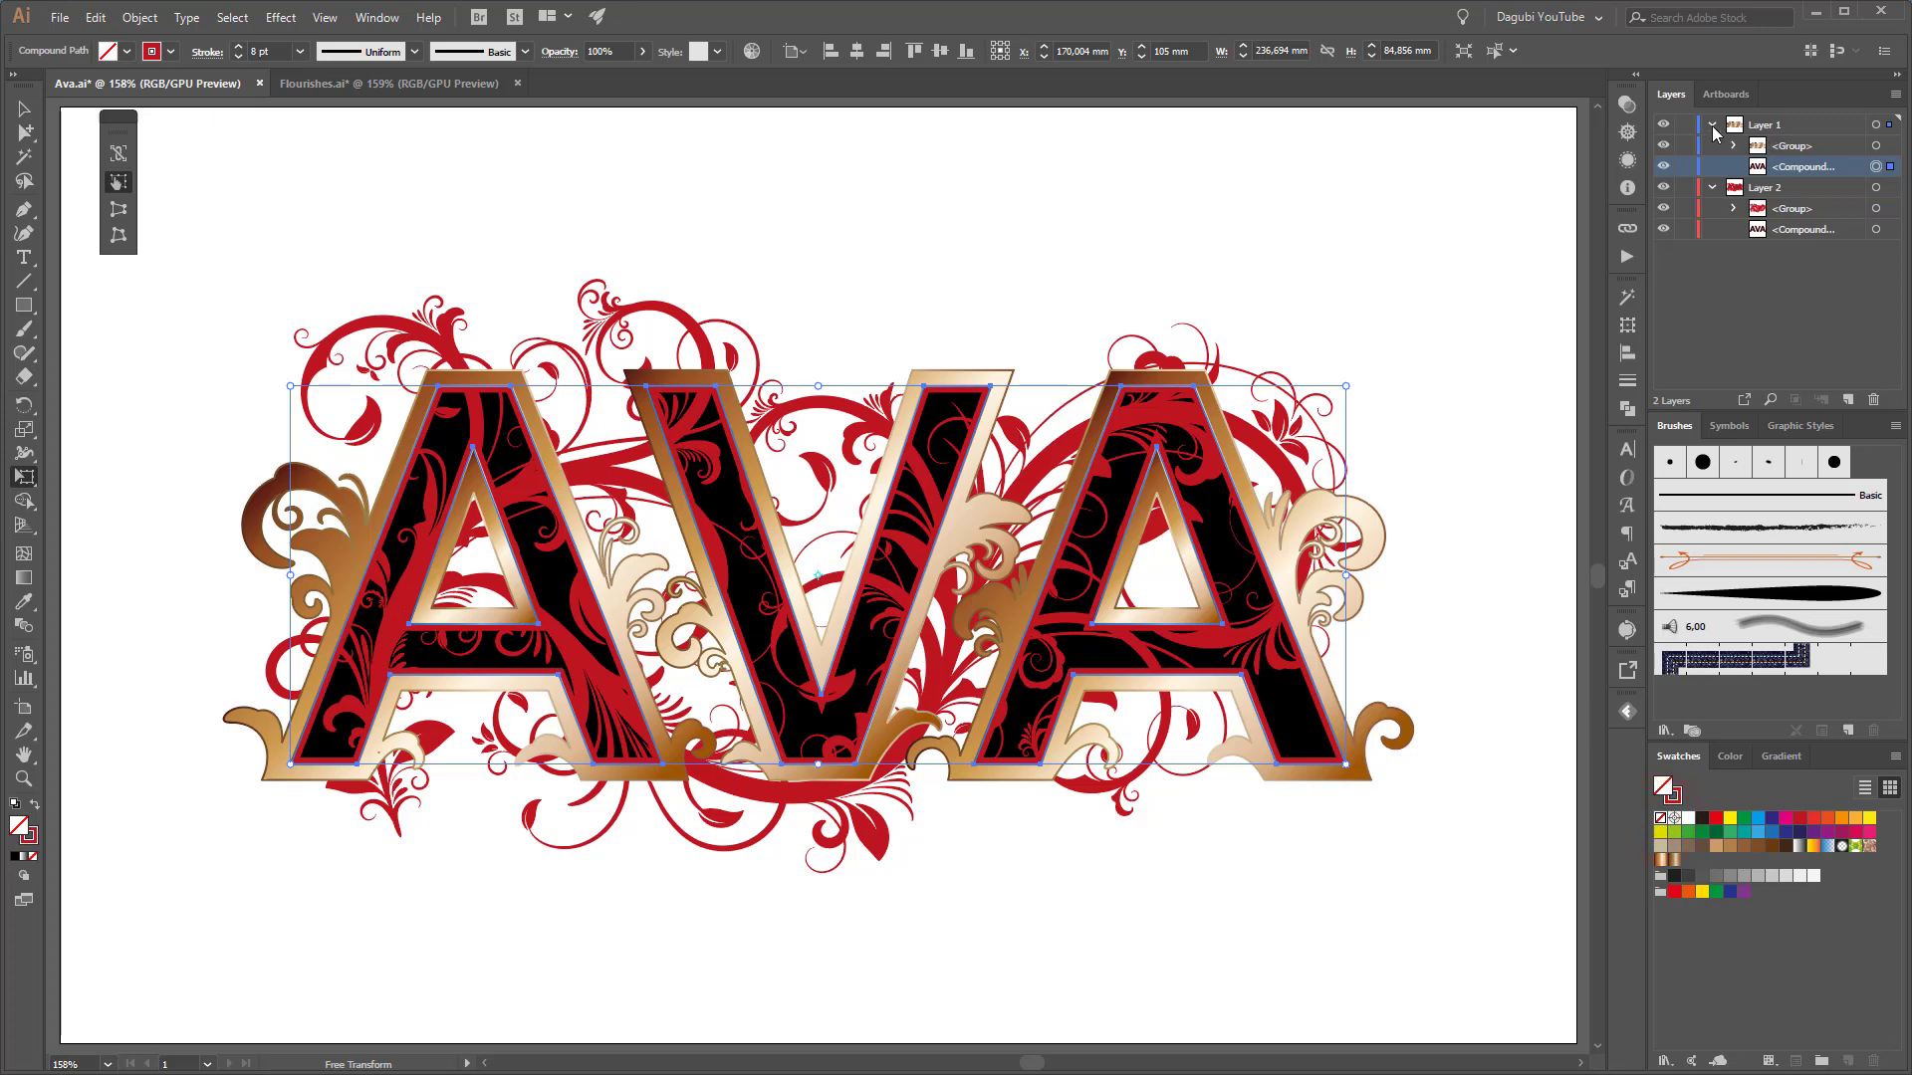
left_click(1711, 126)
left_click(24, 111)
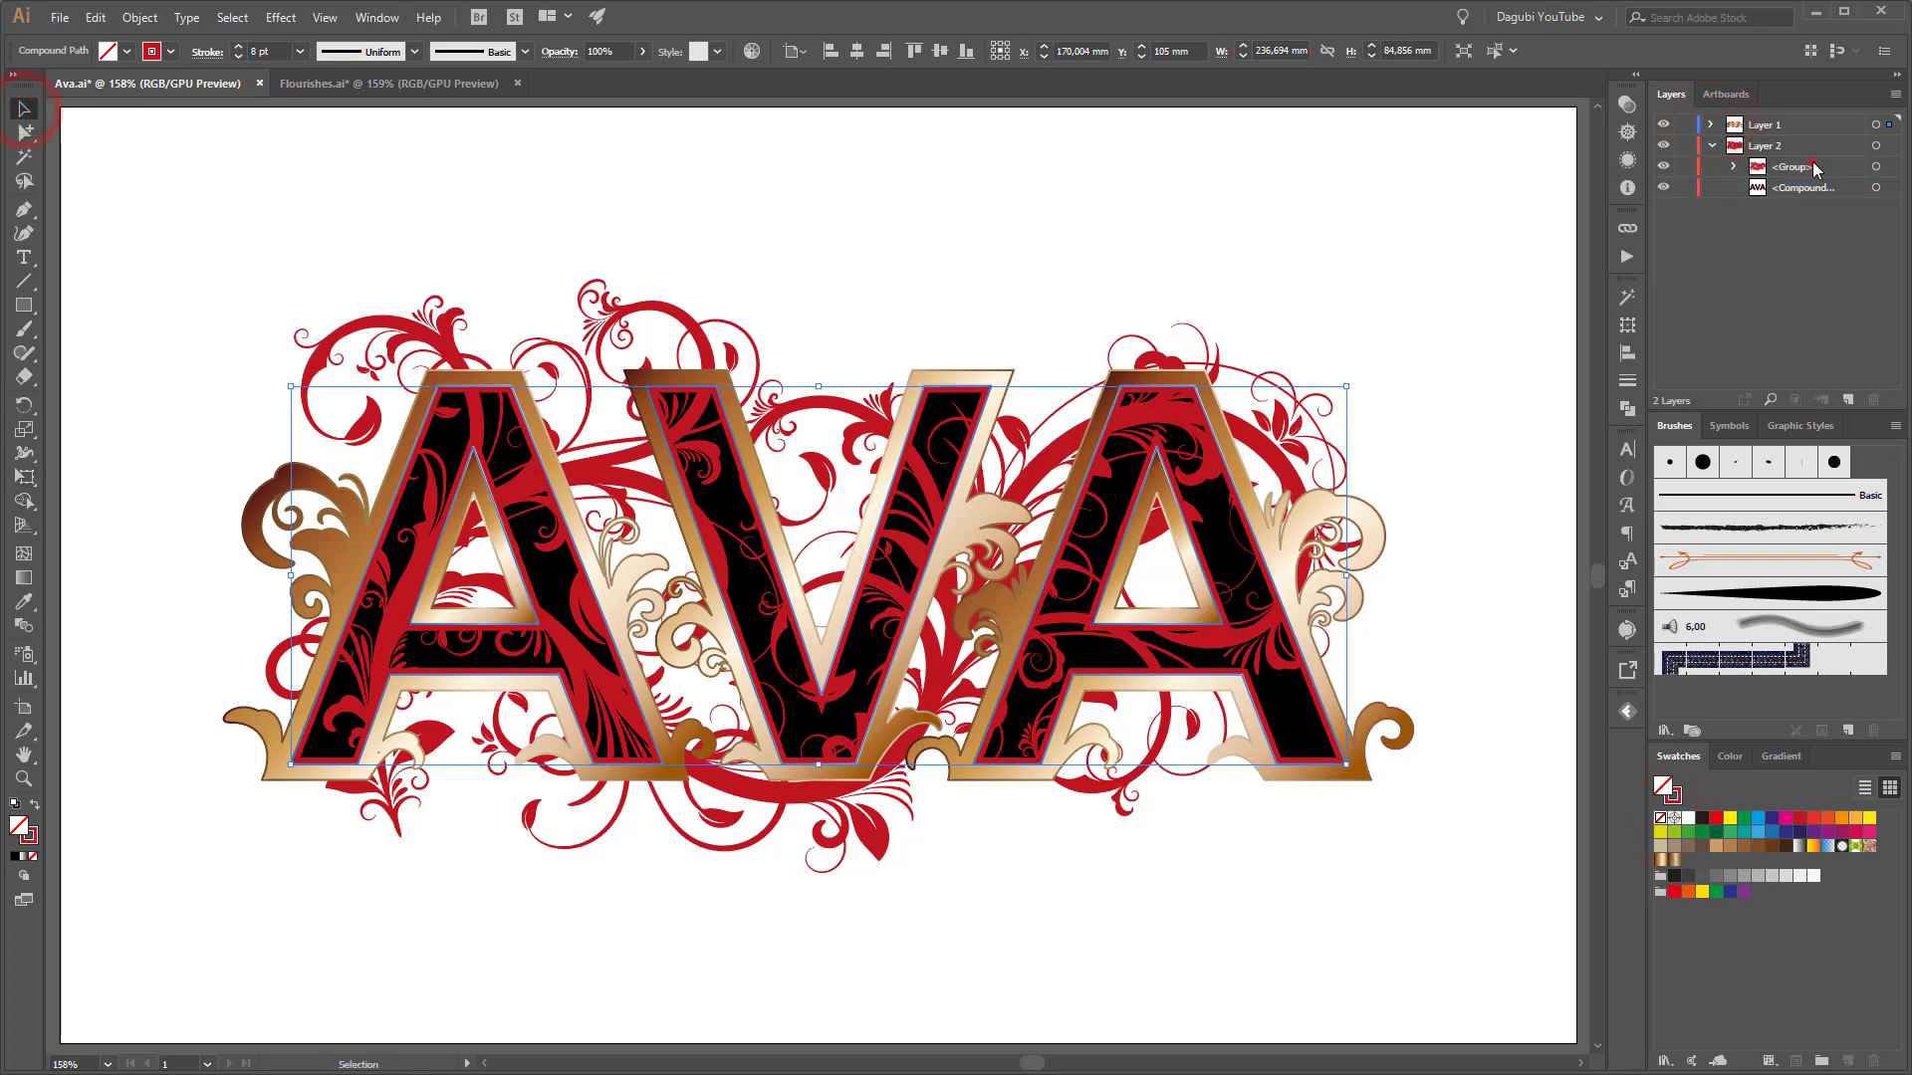
Arrange duplicate lettering paths above and below the flourish group in Layer 2, and give the lowest one a black fill without stroke
left_click(1813, 168)
left_click_drag(1839, 167, 1848, 399)
left_click(1823, 188)
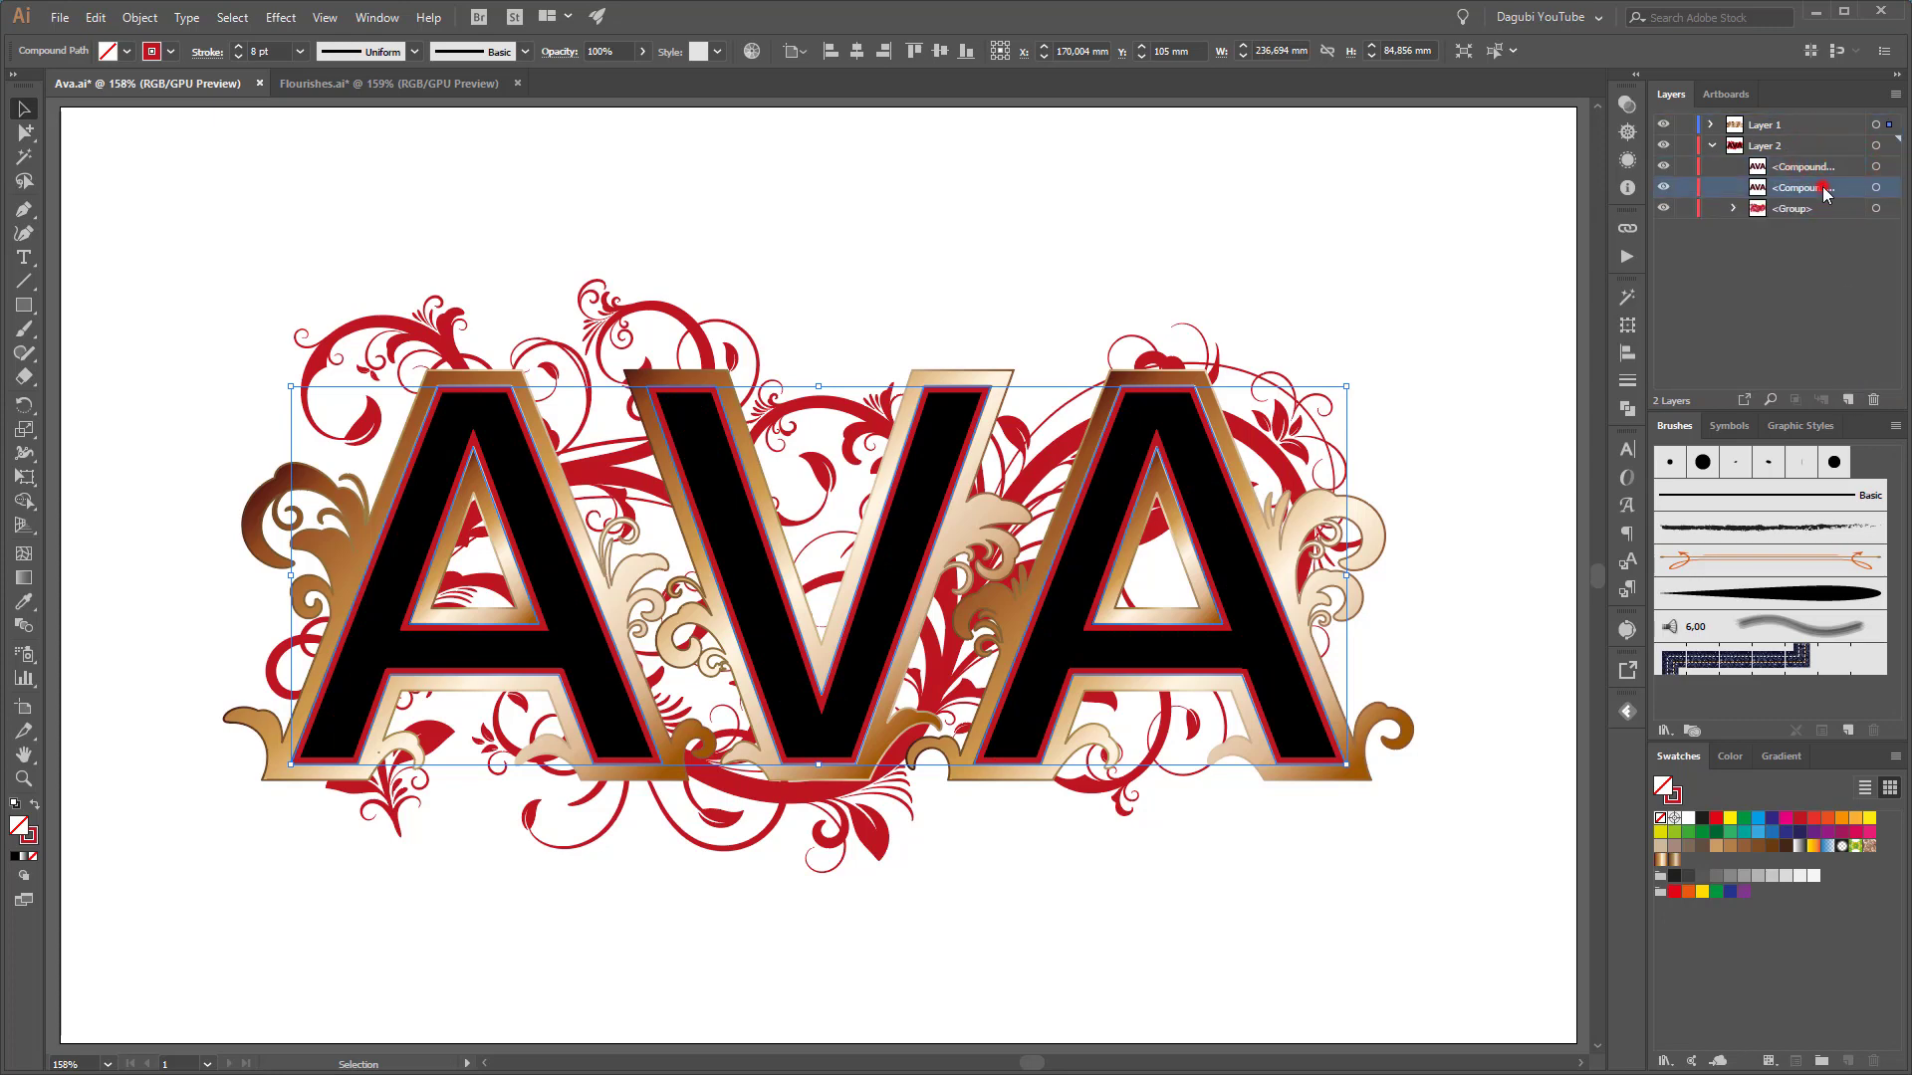
left_click_drag(1825, 192, 1827, 217)
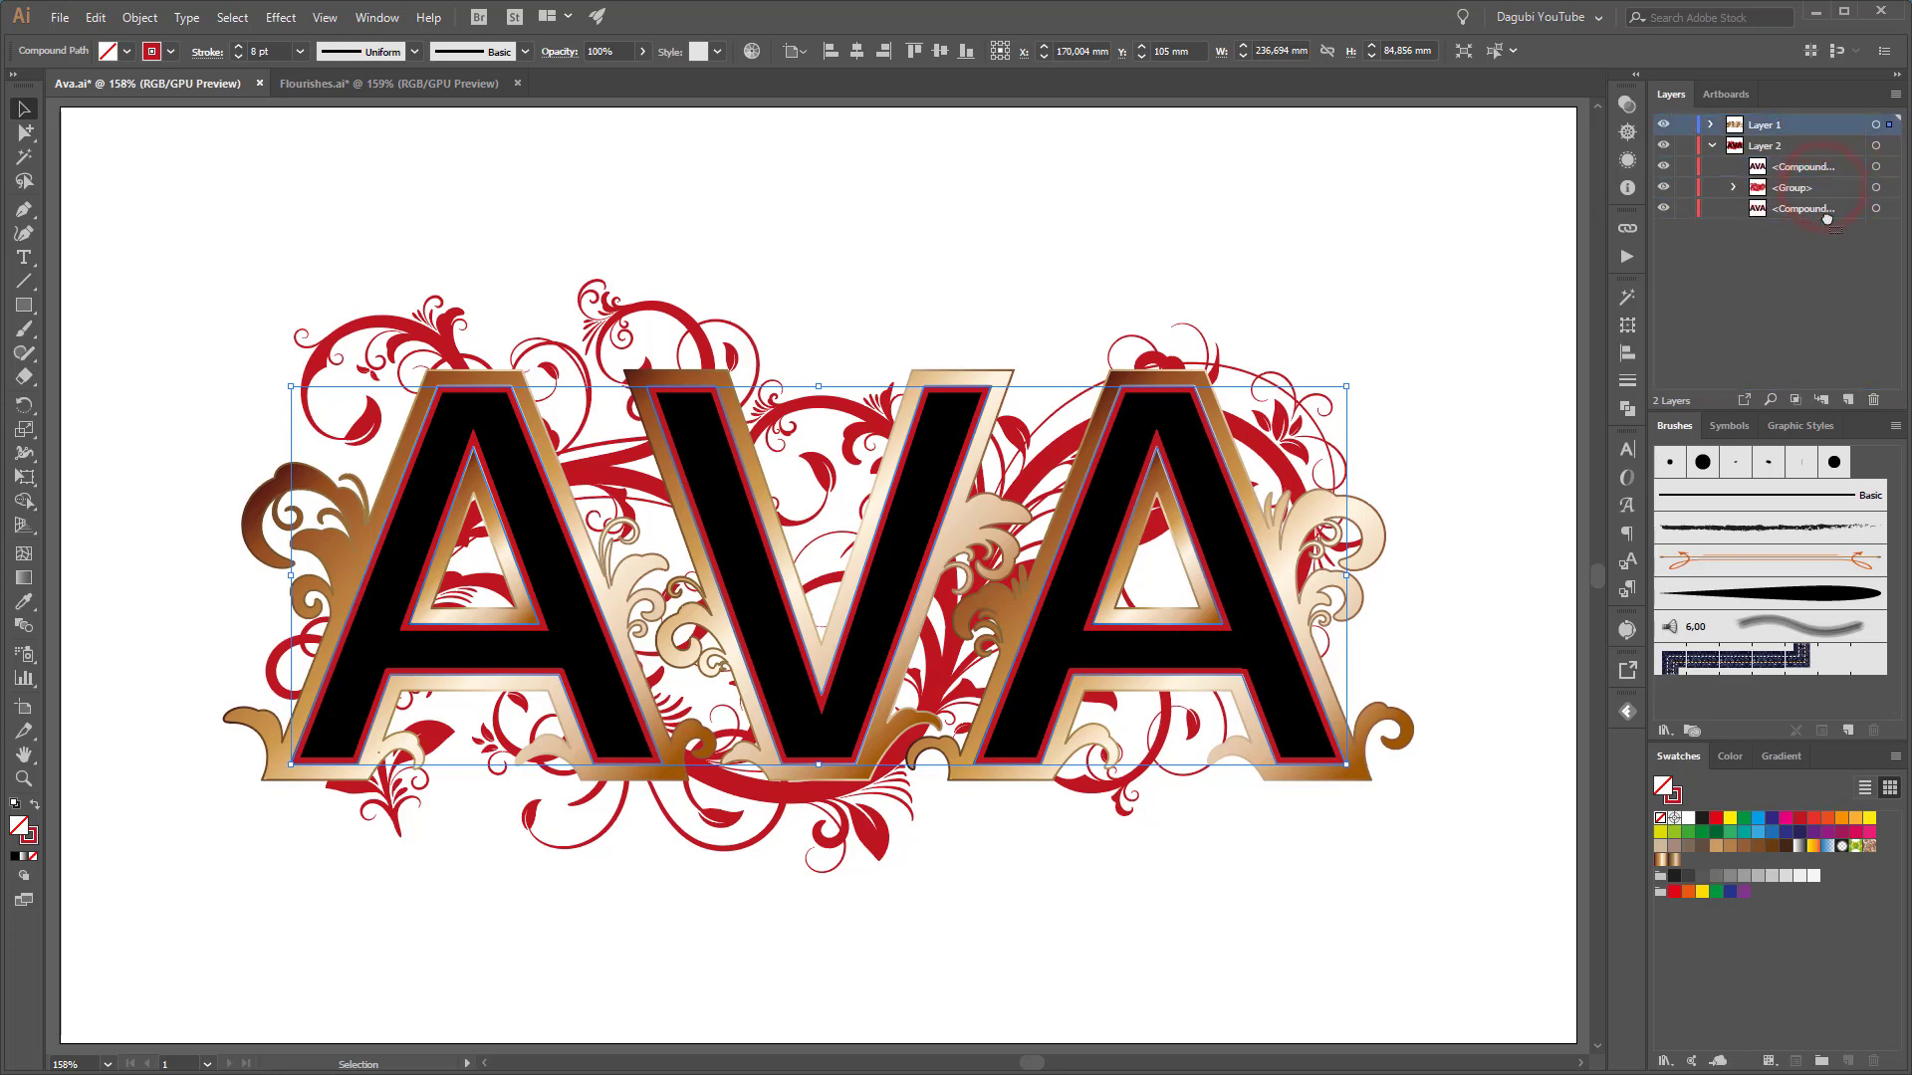
left_click(1876, 208)
left_click(1661, 818)
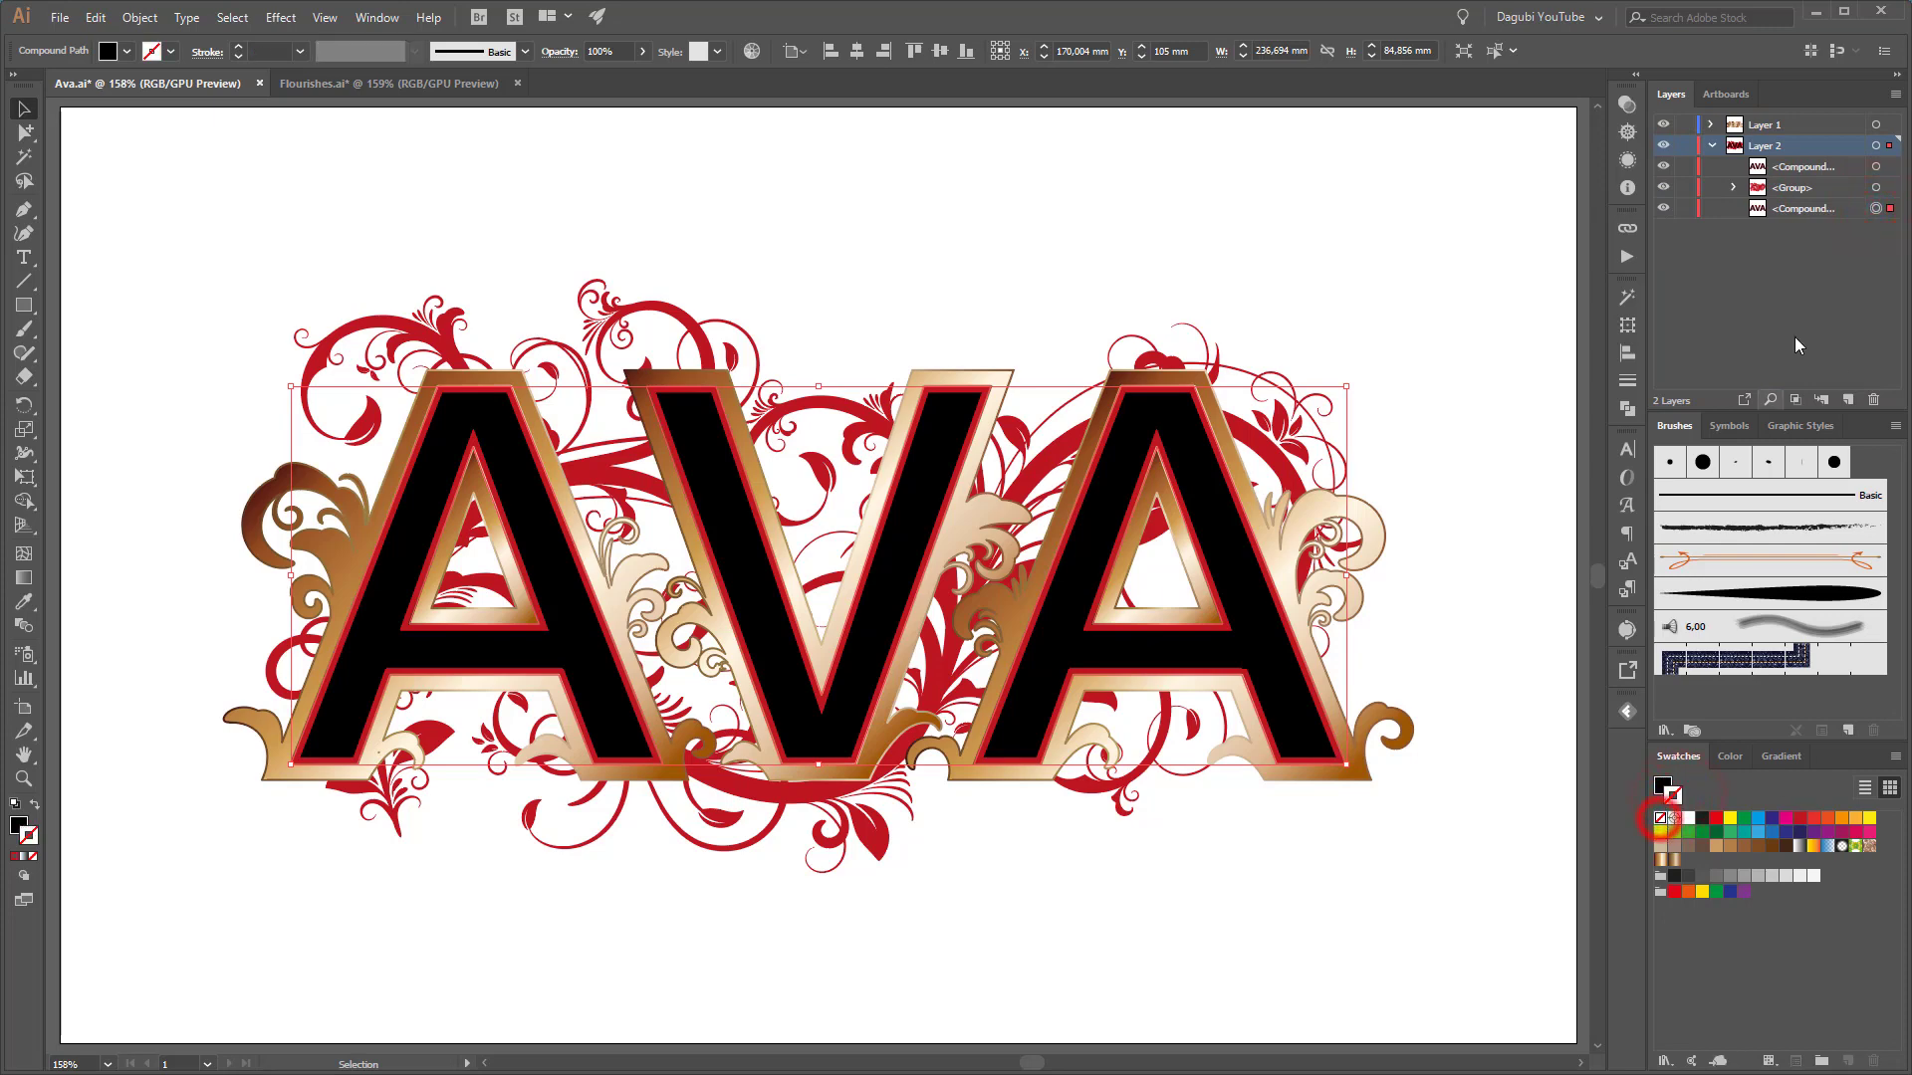
Deselect everything and make a clipping mask on Layer 2 from its uppermost lettering path
left_click(232, 17)
left_click(279, 87)
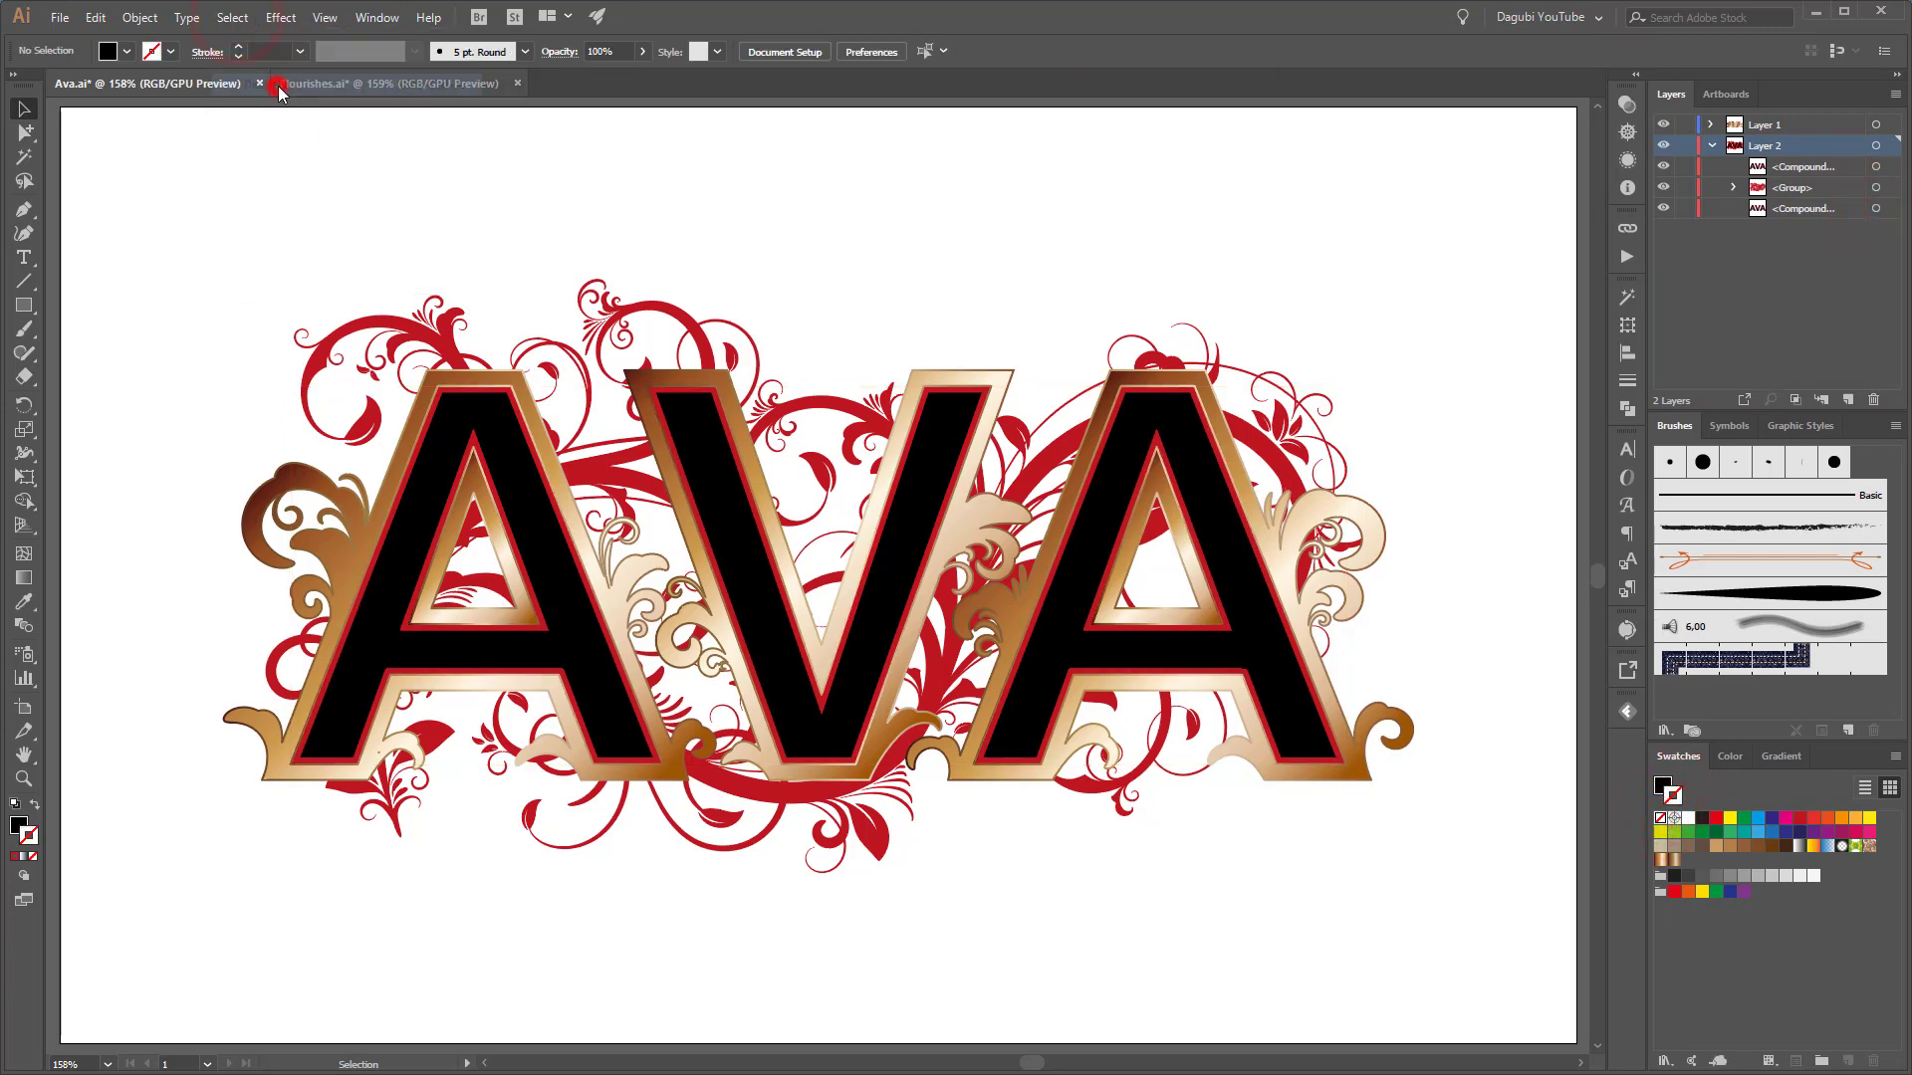
left_click(1793, 399)
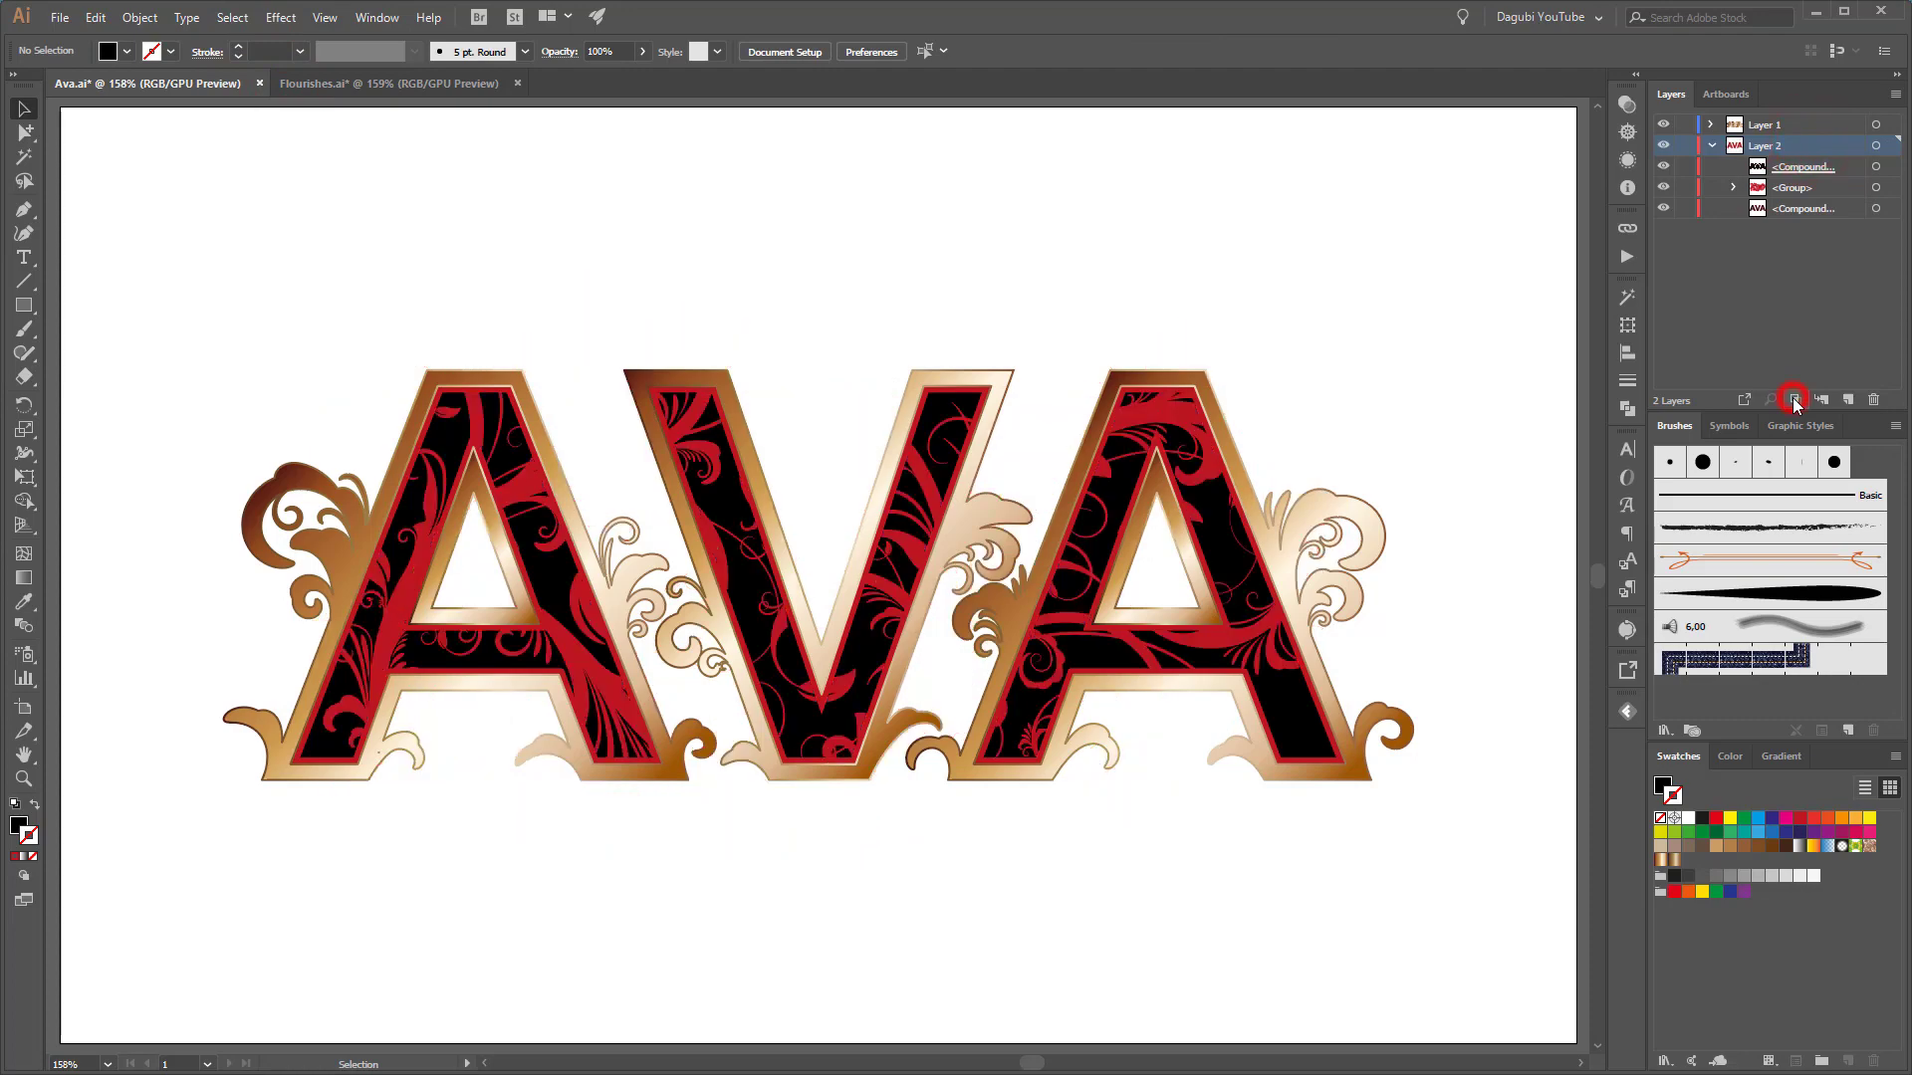
Give the gold outline group in Layer 1 a dark gray stroke
left_click(1717, 126)
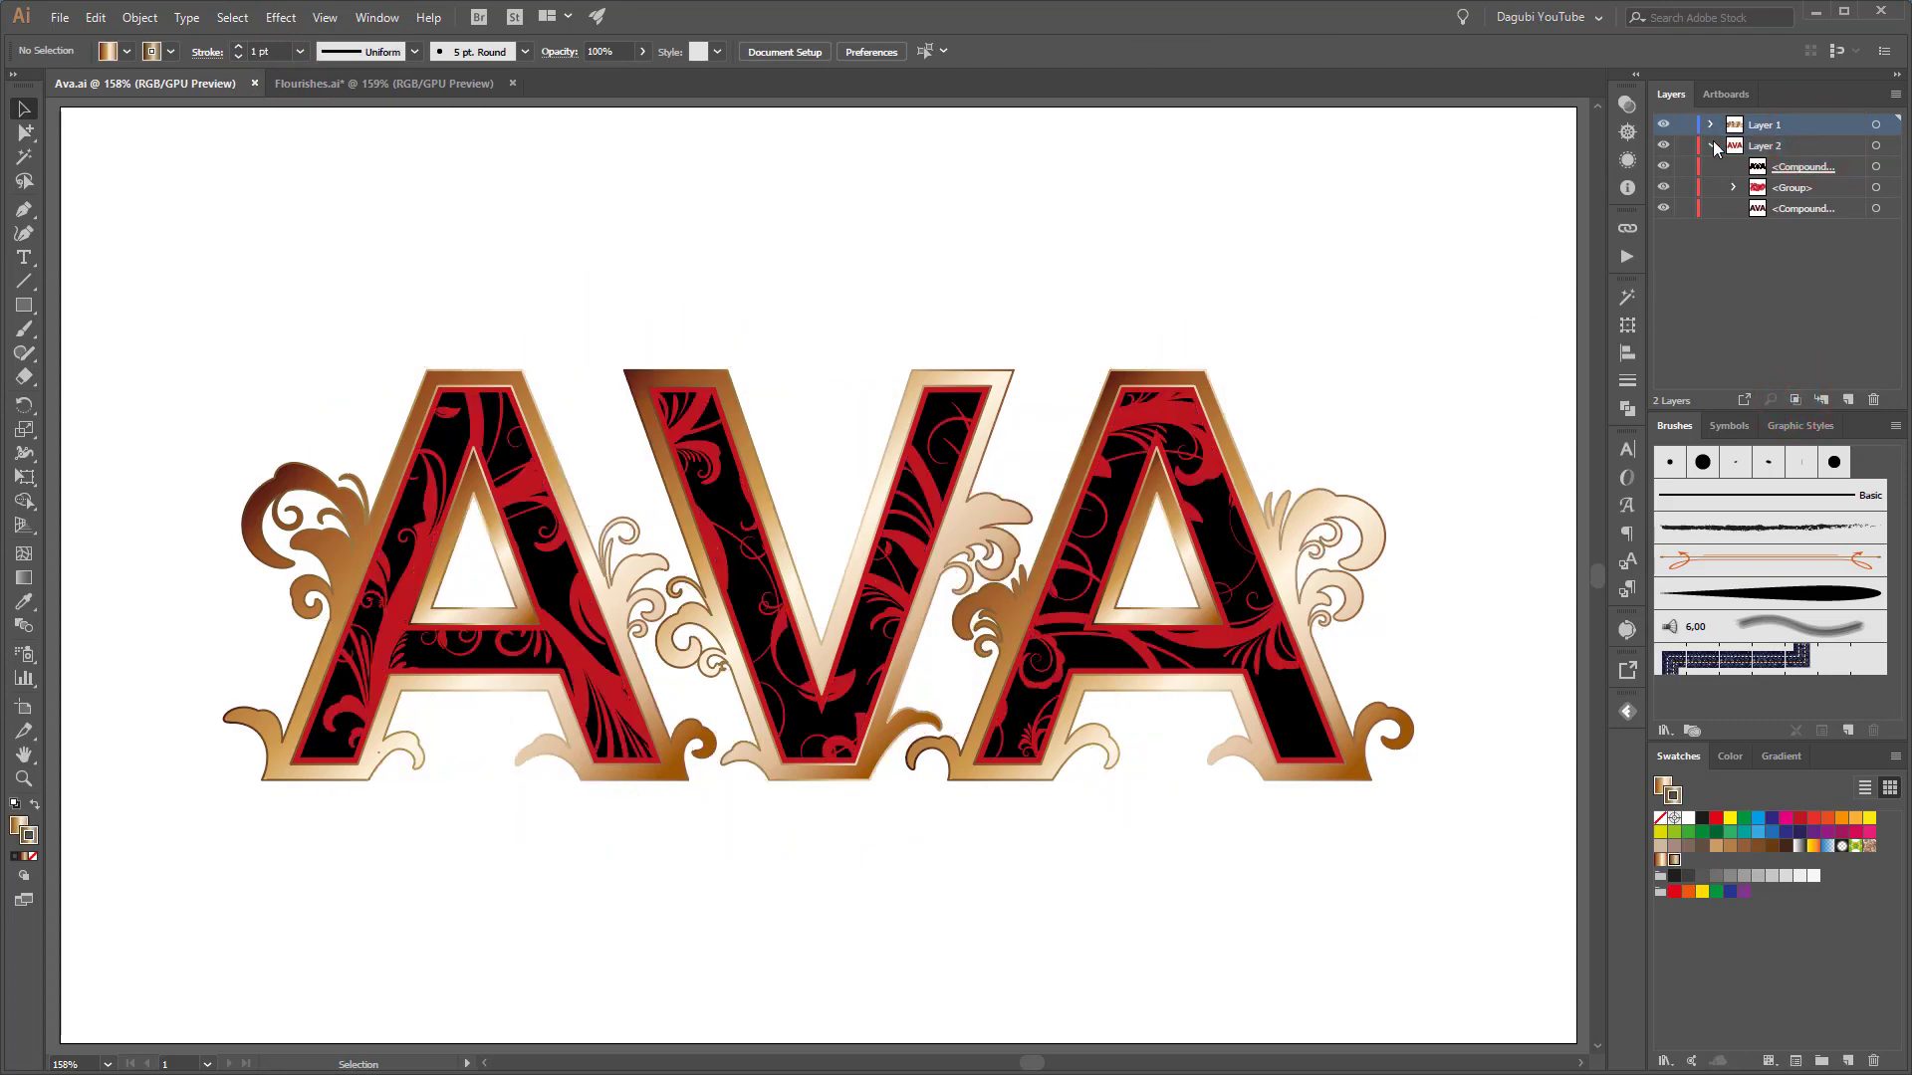
left_click(1712, 124)
left_click(1875, 146)
left_click(1392, 541, "ctrl")
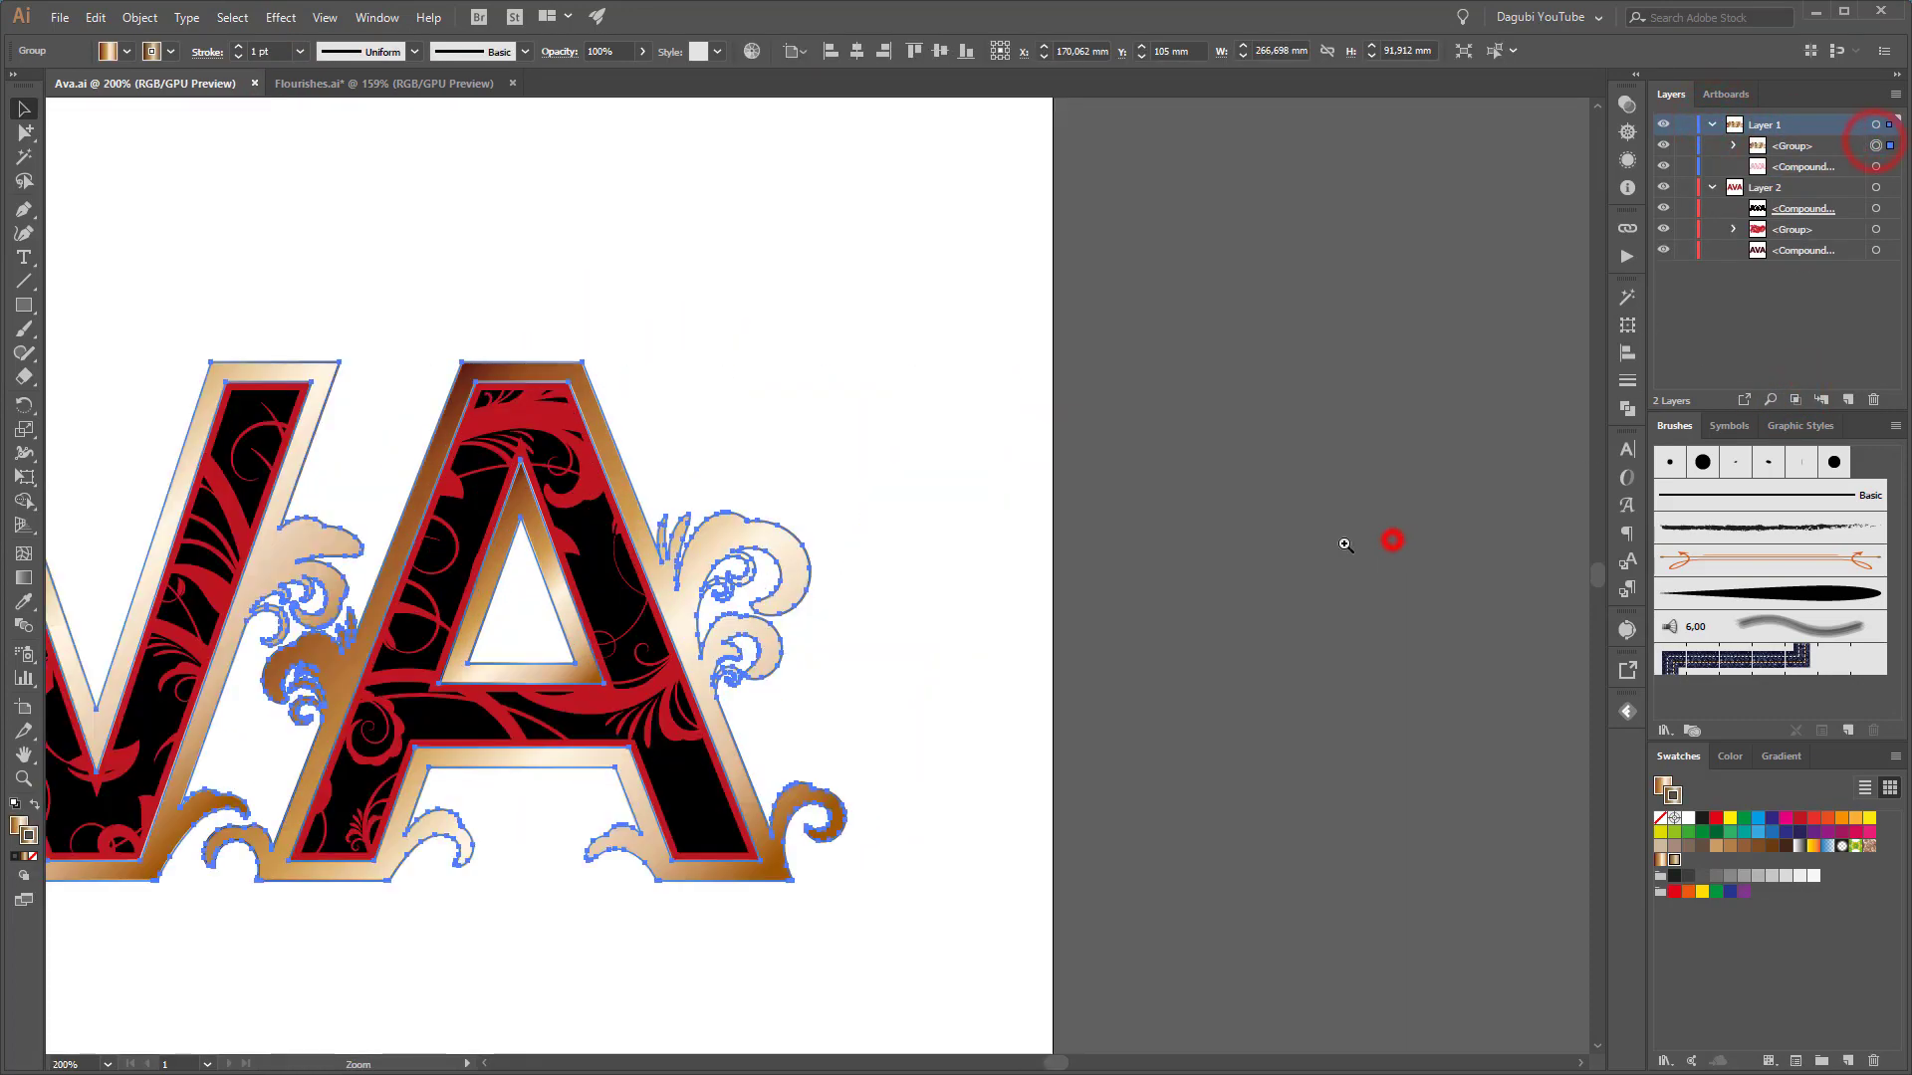
left_click(742, 593, "ctrl")
left_click(740, 588, "ctrl")
left_click_drag(803, 509, 1020, 603)
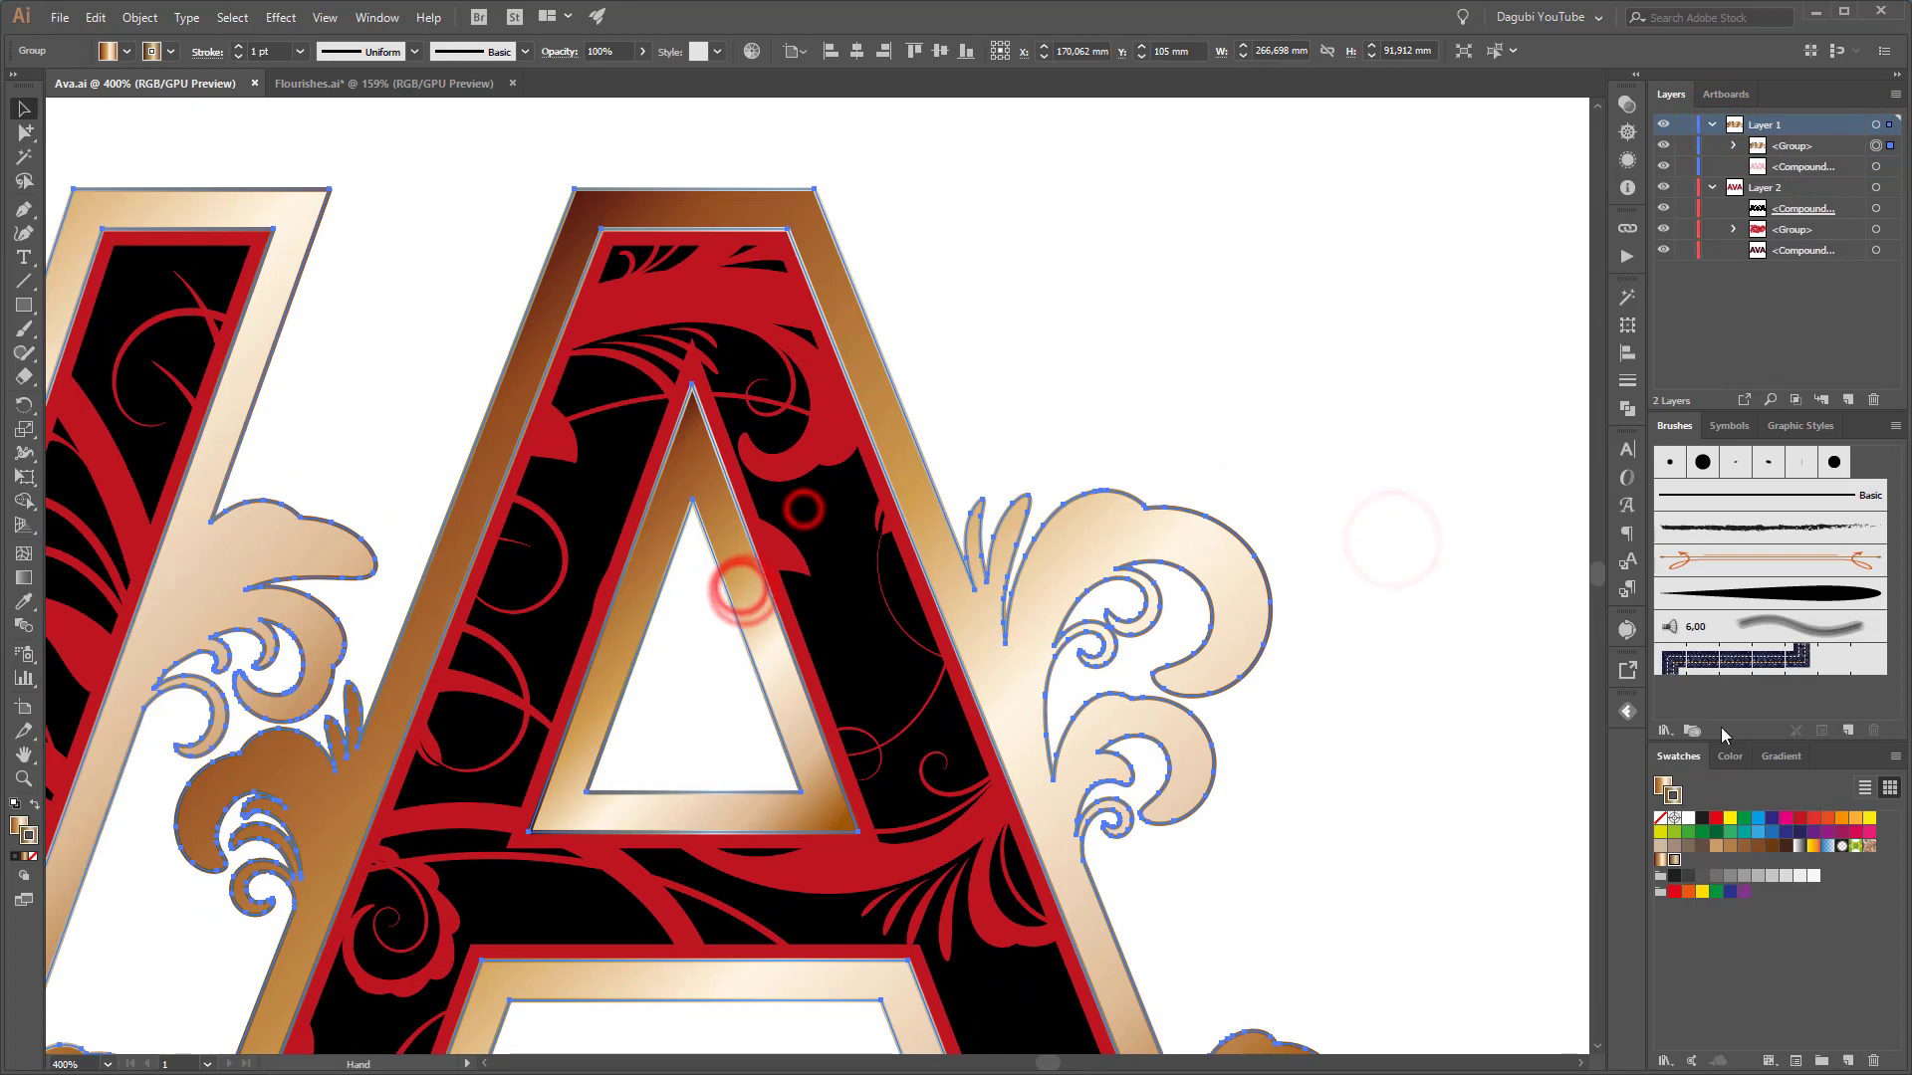
left_click(1702, 876)
Set the gold outline group's stroke to 3 pt and align it to the outside of the paths
left_click(1629, 381)
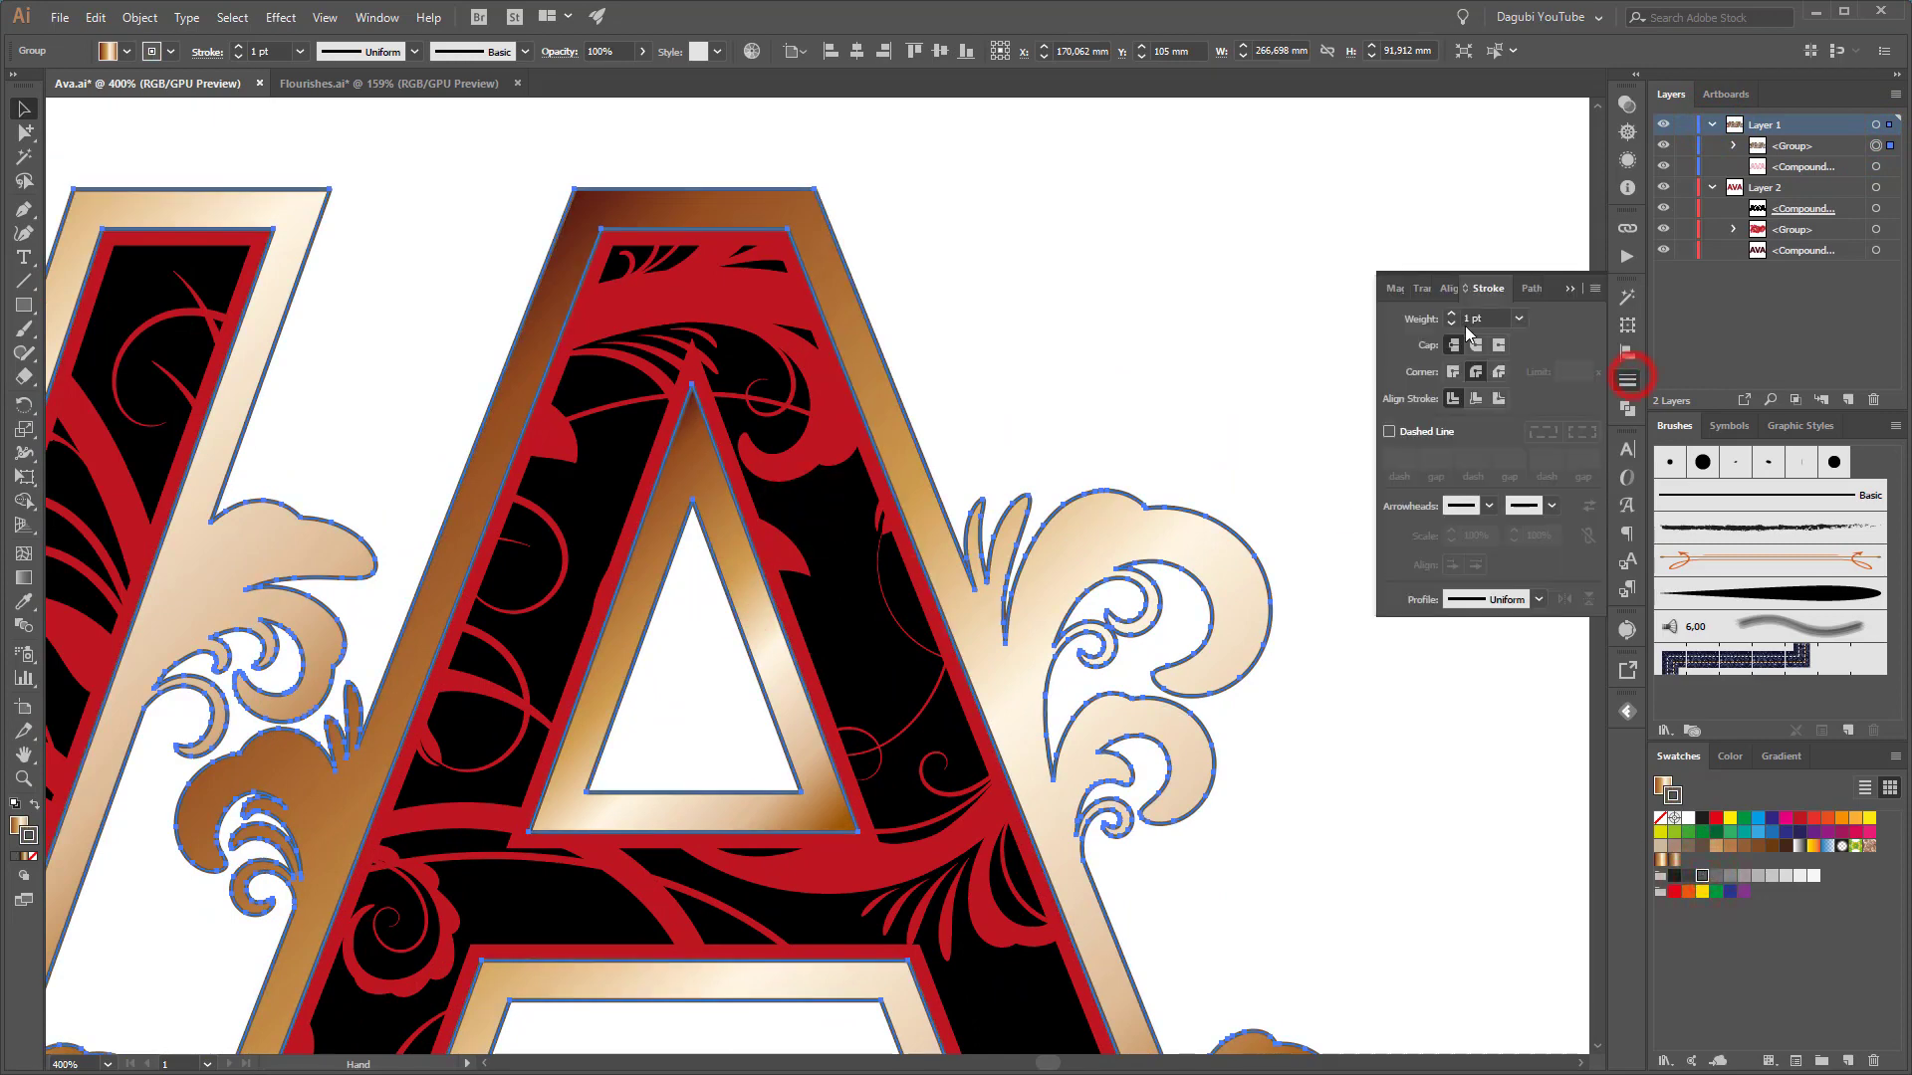
left_click(1453, 315)
left_click(1454, 315)
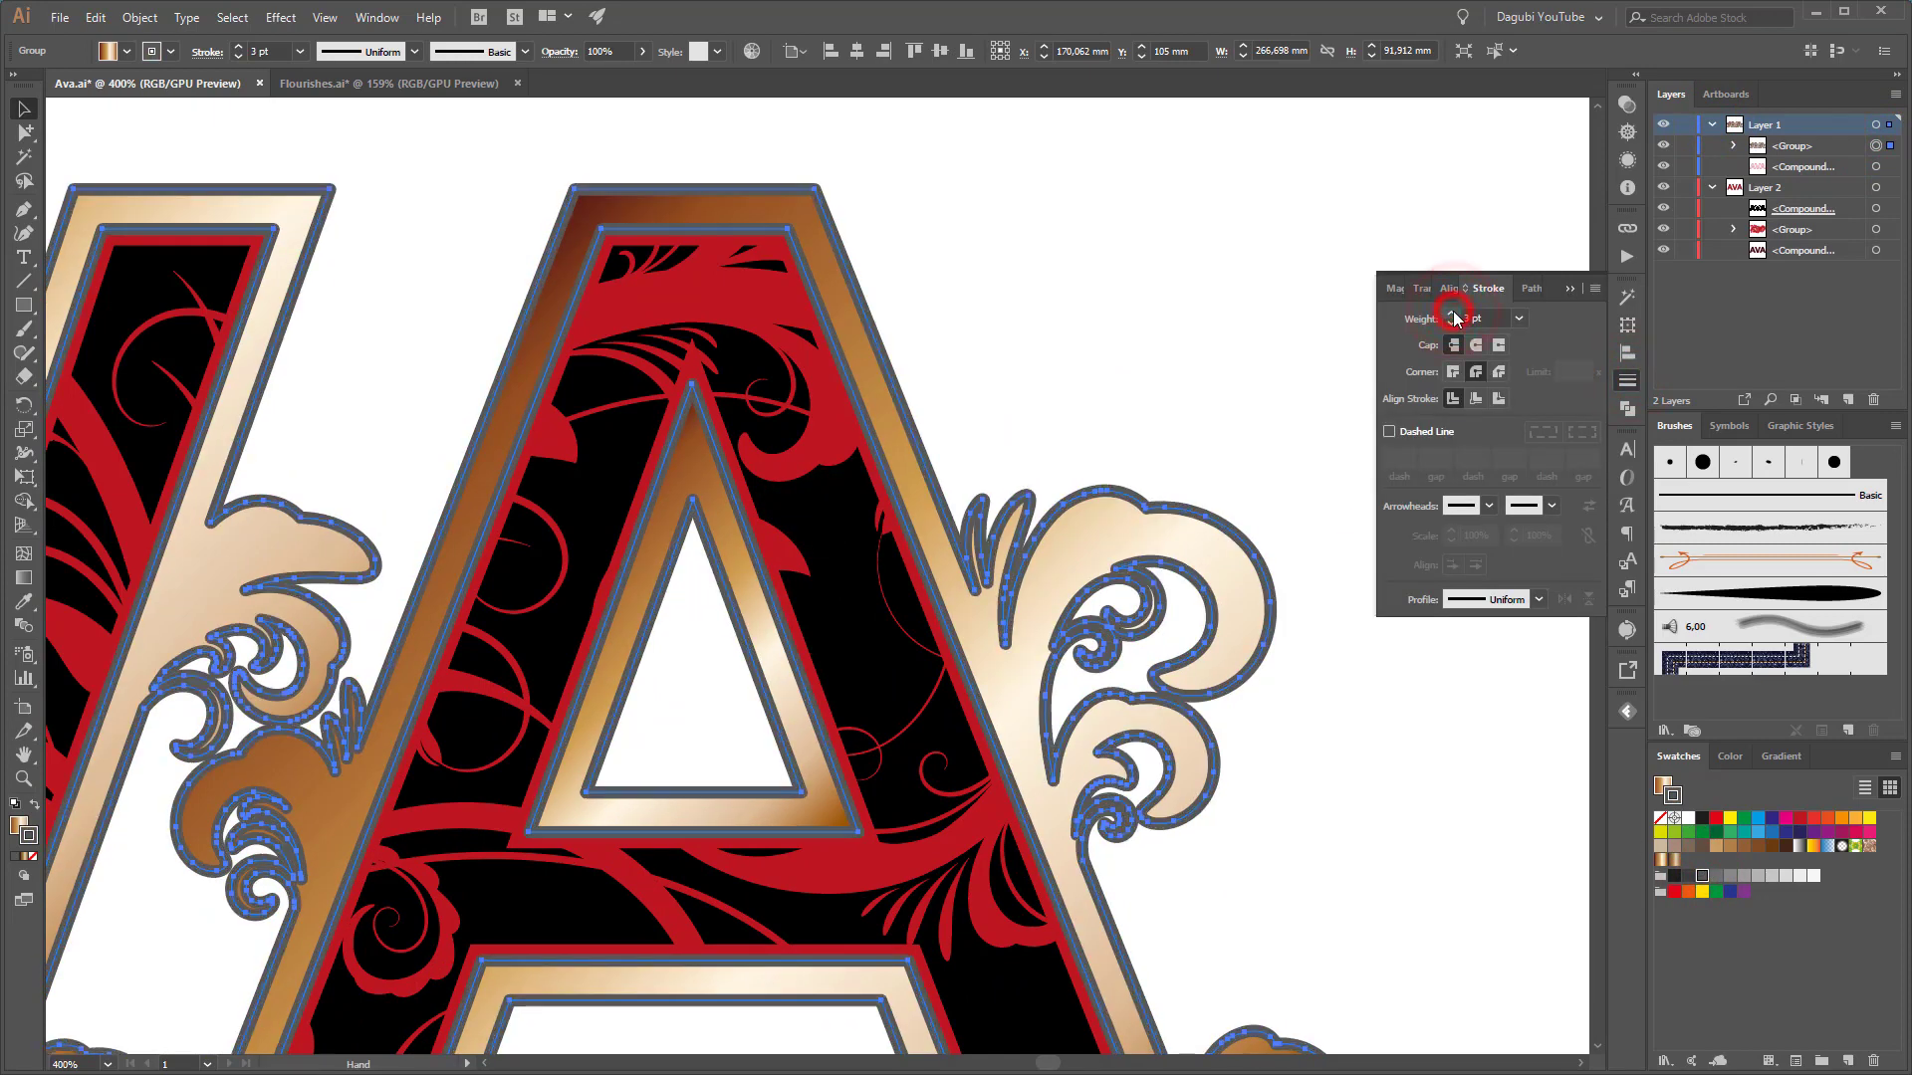
left_click(1500, 400)
key("ctrl+minus")
key("ctrl+minus")
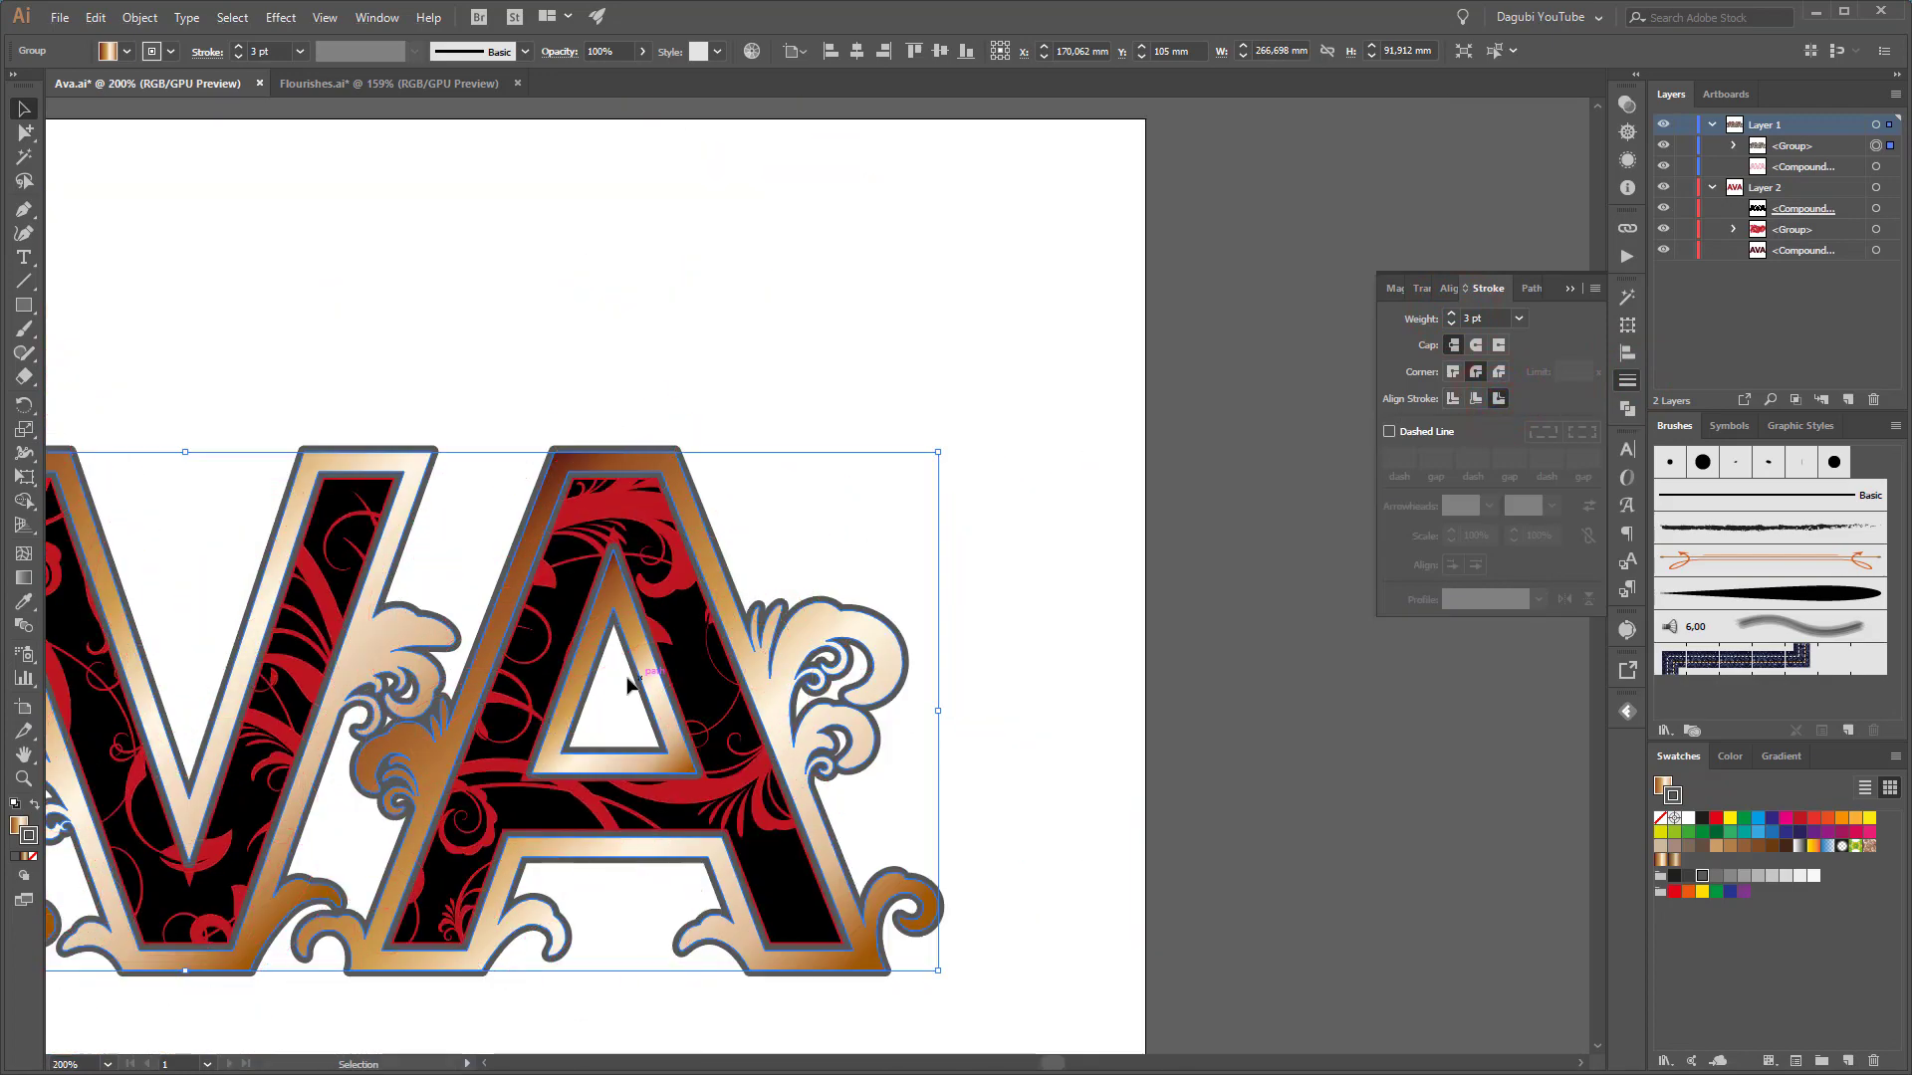
key("ctrl+minus")
left_click(1498, 802)
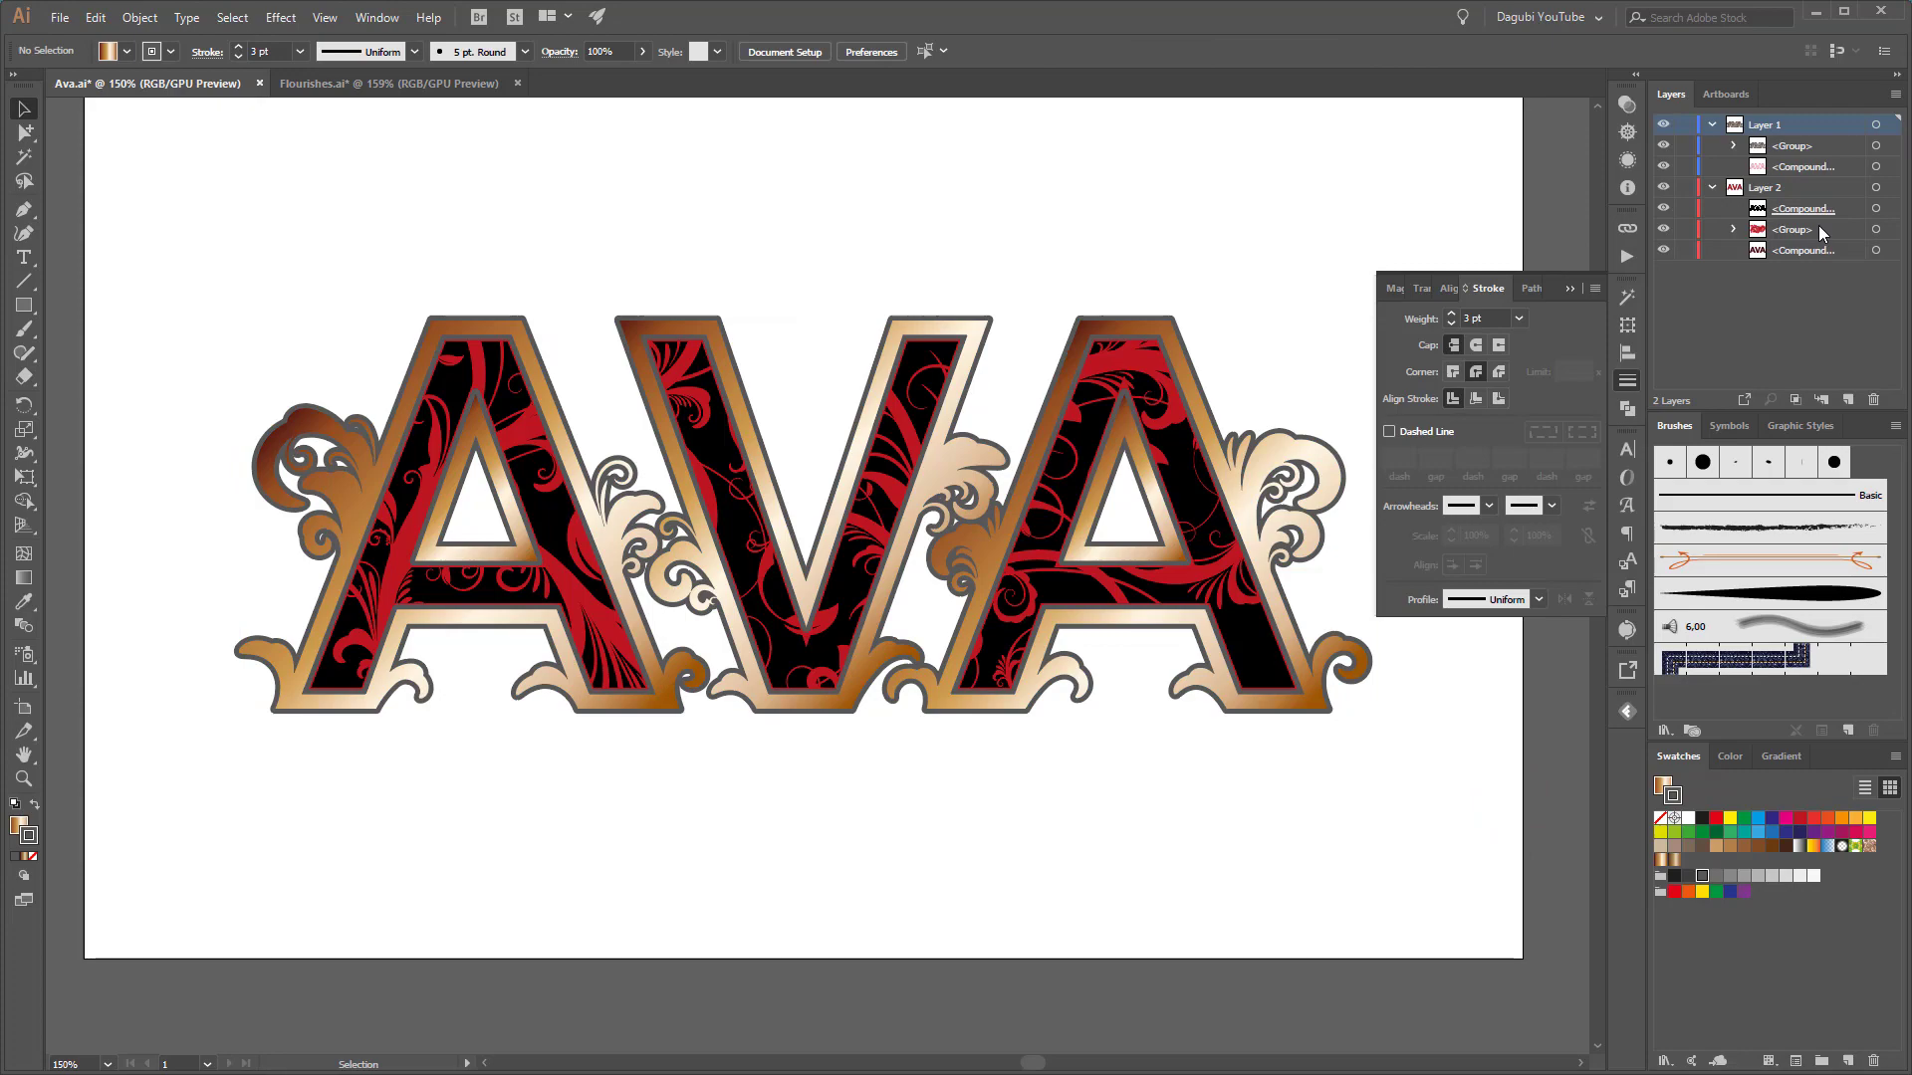
Increase the stroke weight of the red-outlined lettering compound path in Layer 1 to 11 pt
left_click(1876, 166)
scroll(1294, 396, "up", 3)
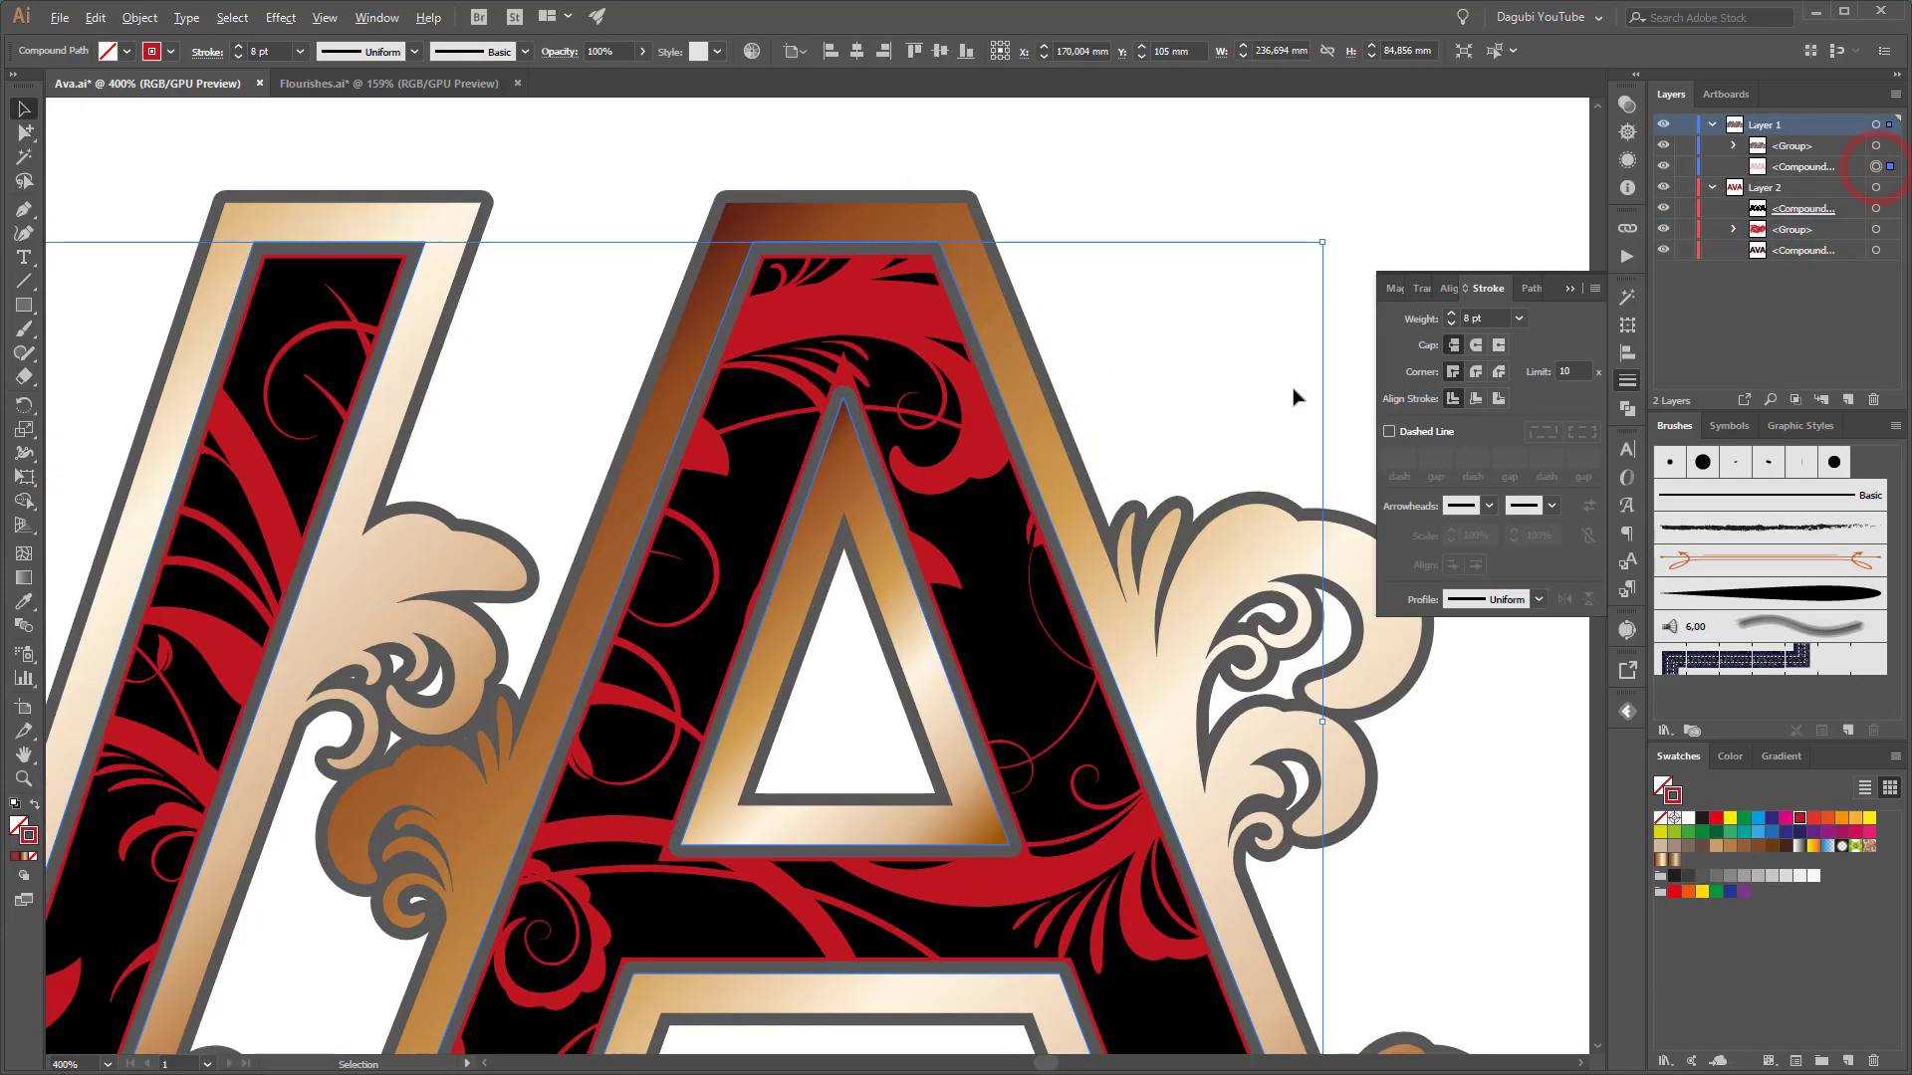
left_click(1453, 315)
left_click(1453, 315)
left_click(1453, 315)
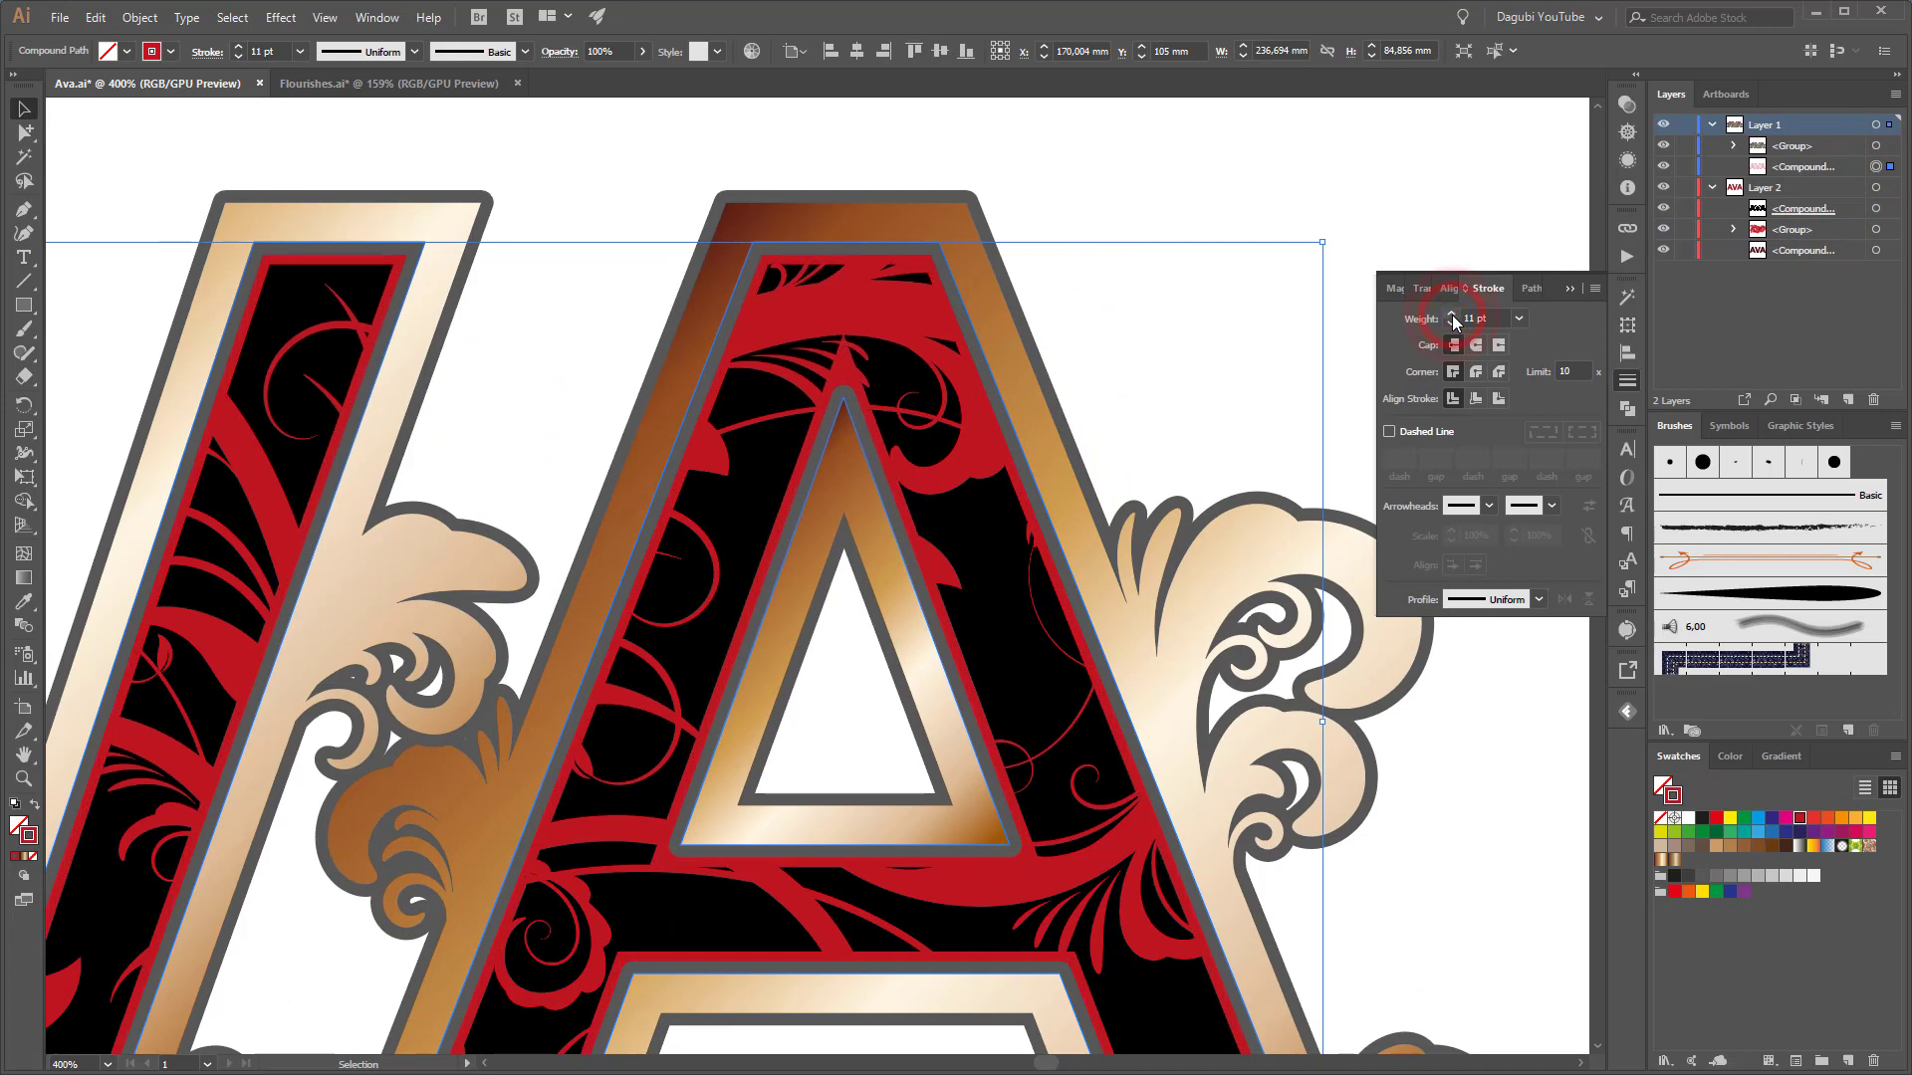
Darken the red stroke of the Layer 1 lettering path to color 700000
left_click(1733, 756)
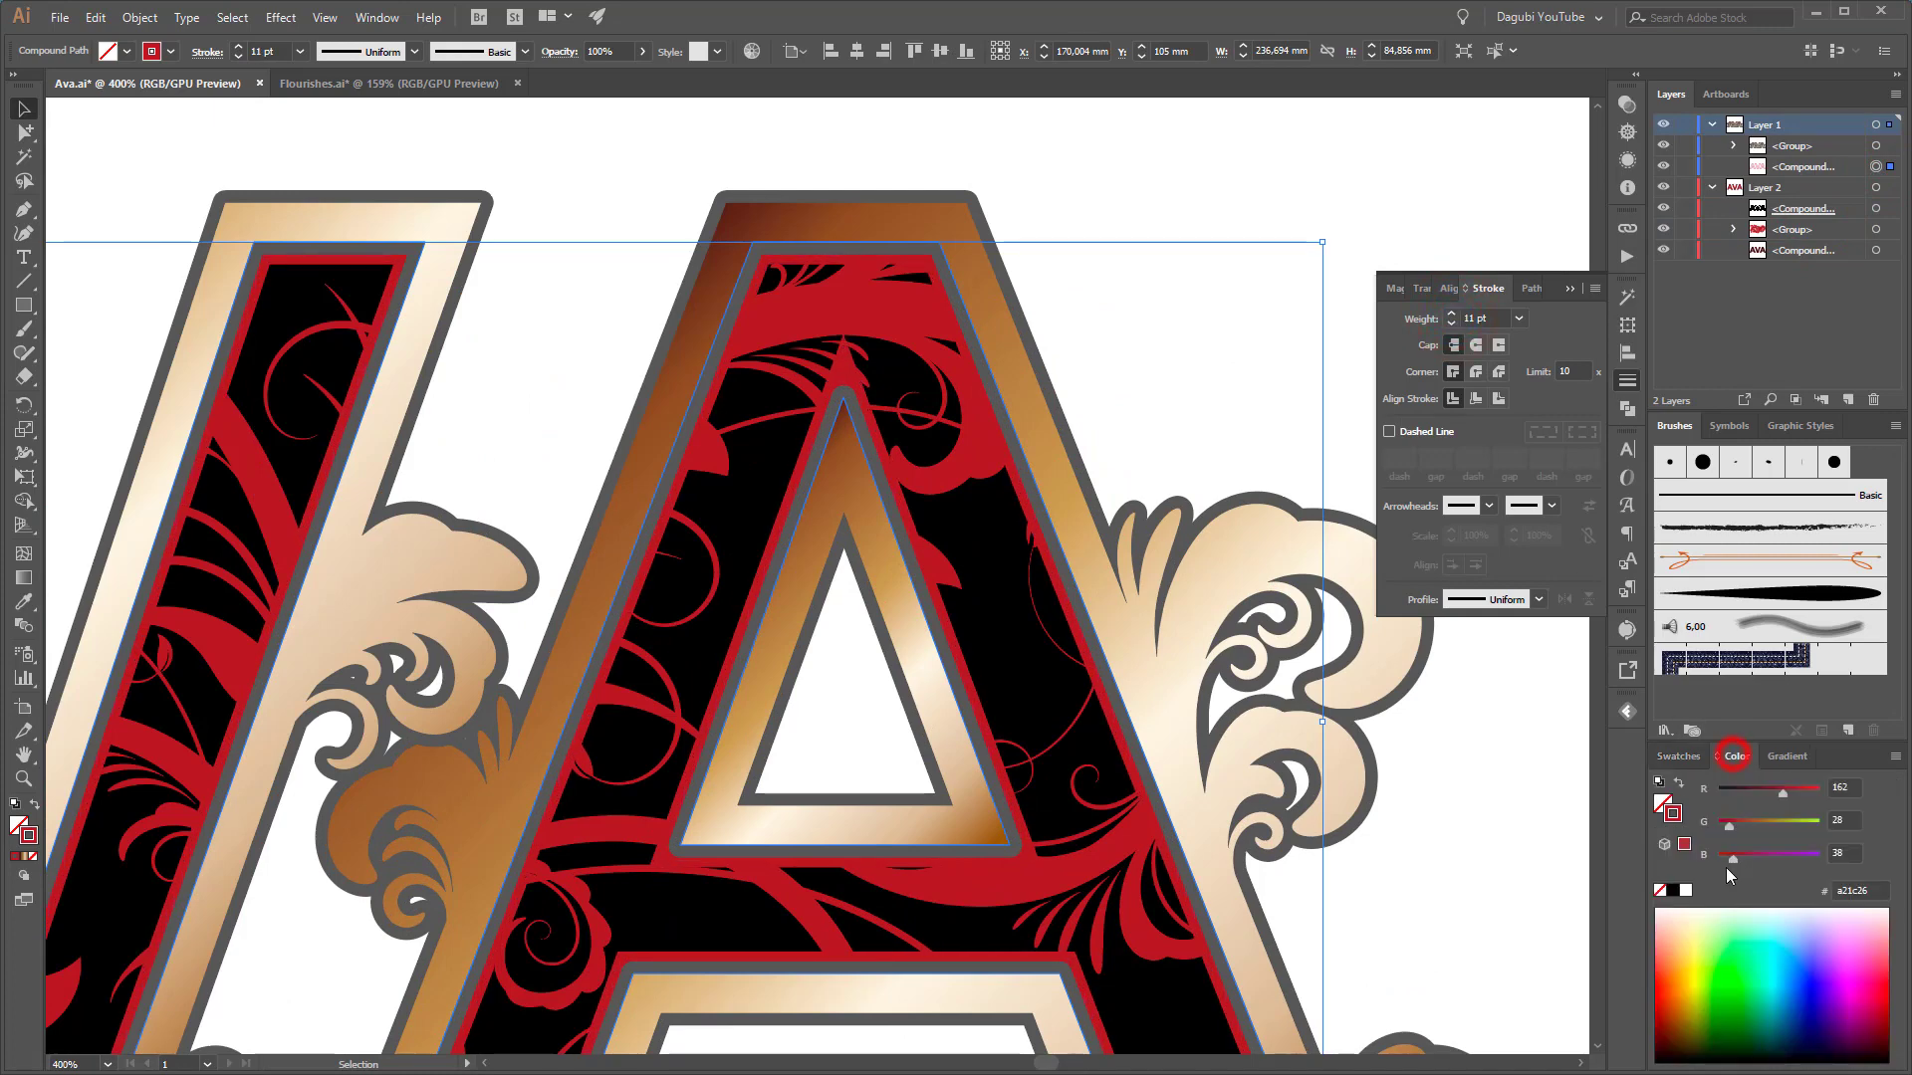
left_click_drag(1781, 792, 1761, 793)
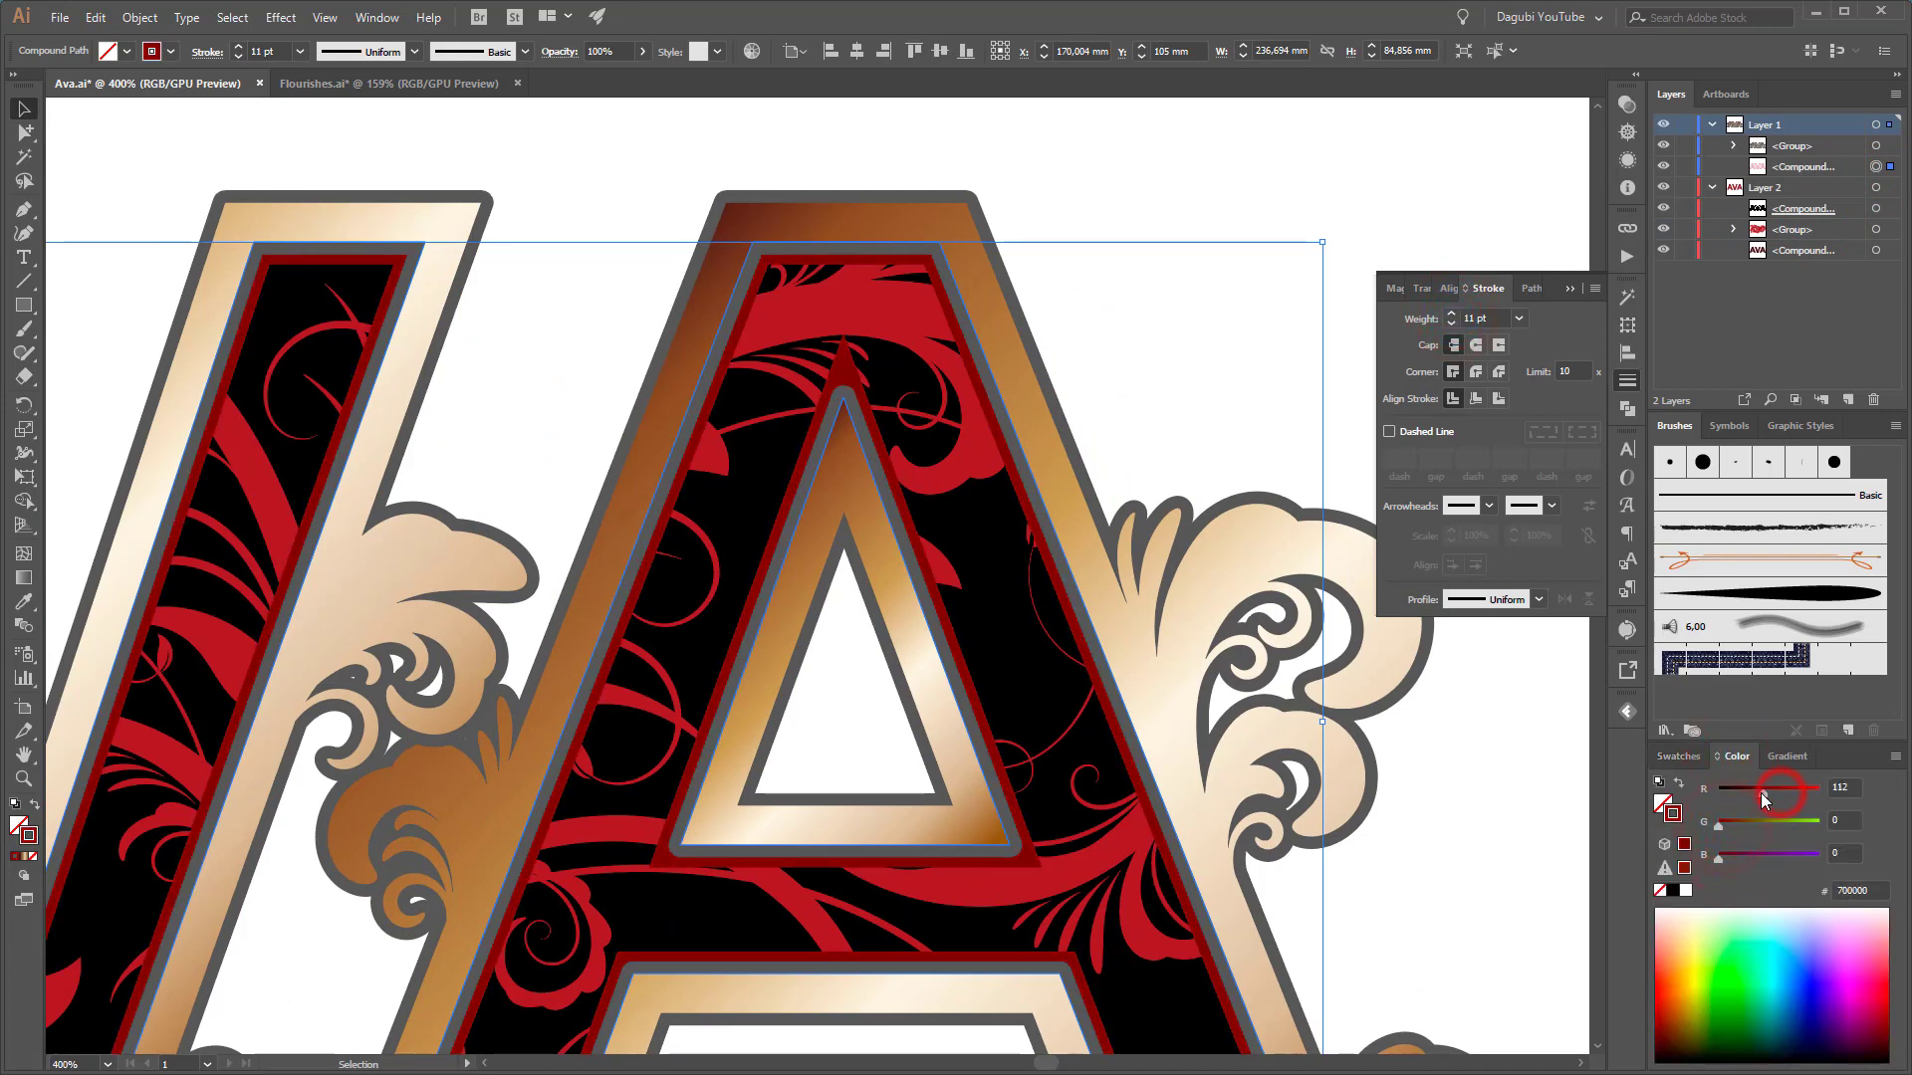
scroll(1073, 772, "down", 3)
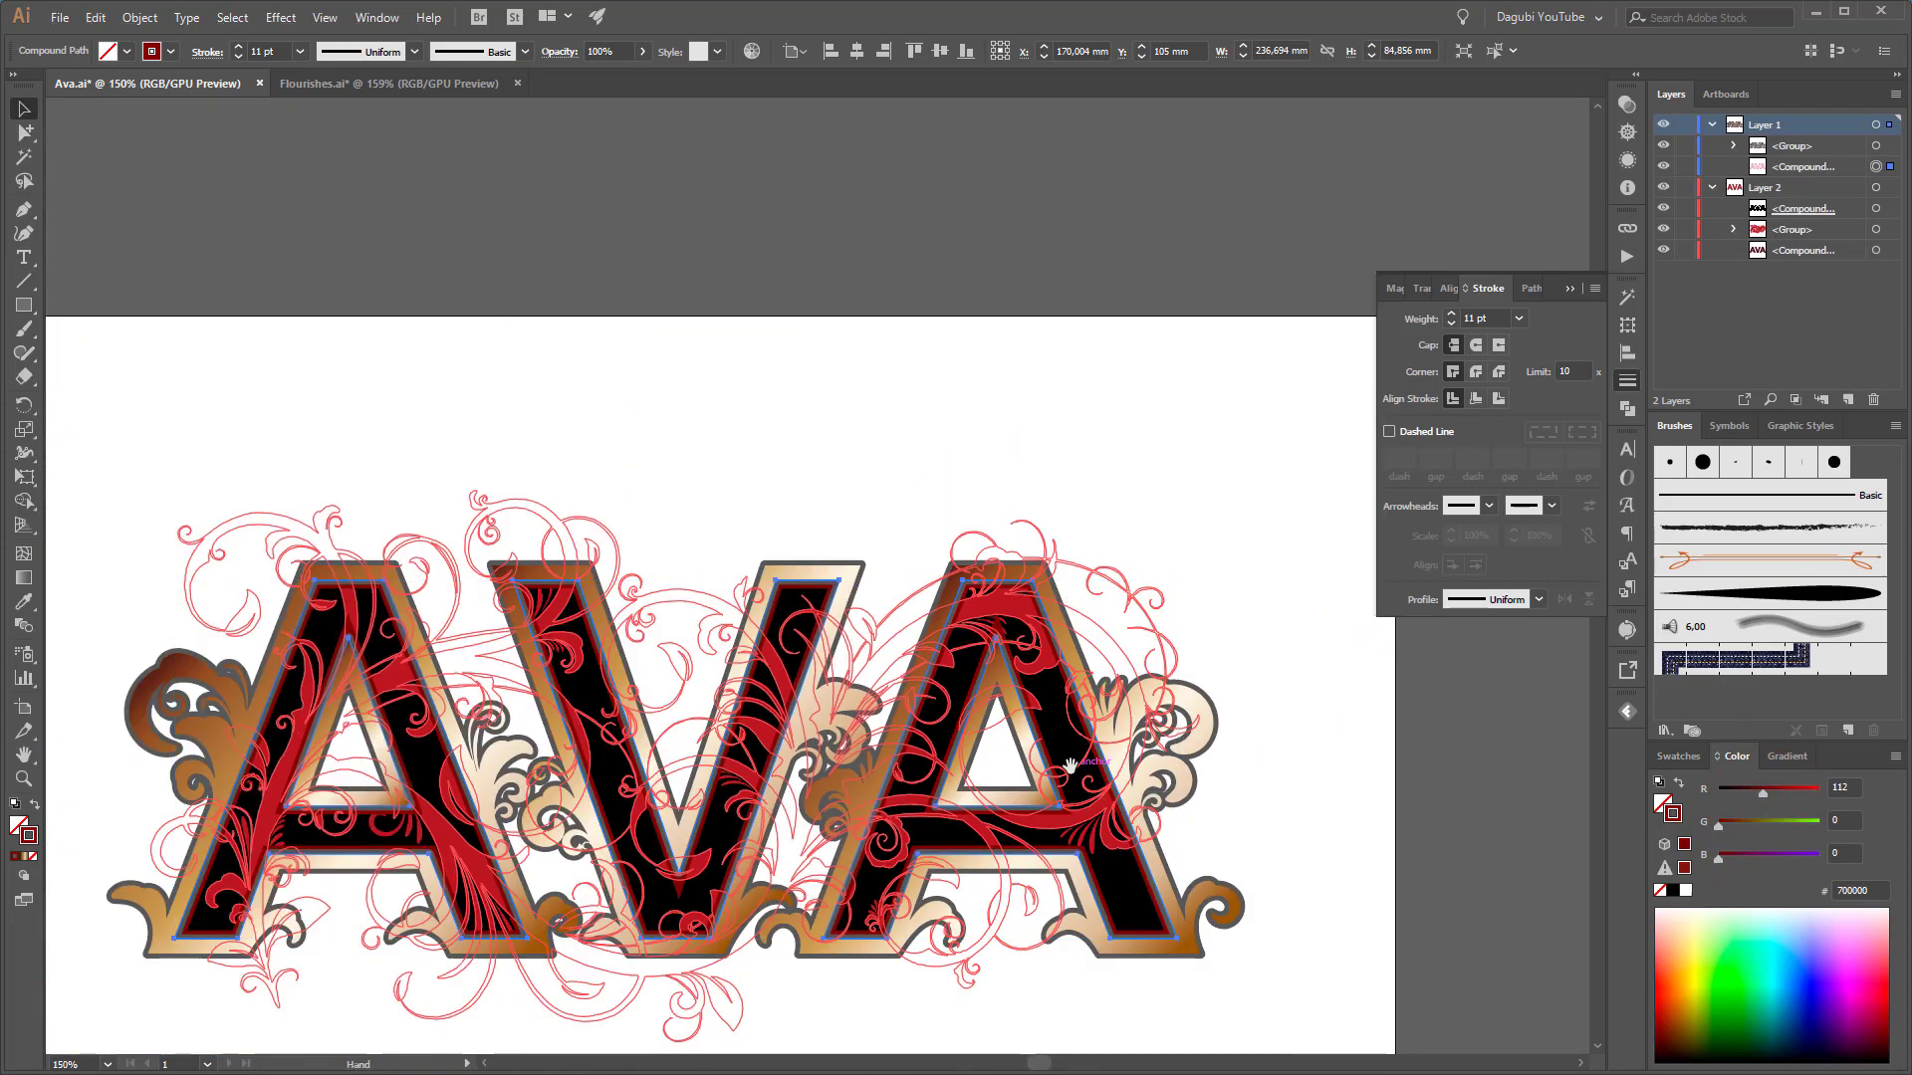
left_click_drag(1075, 757, 1224, 554)
left_click(1568, 291)
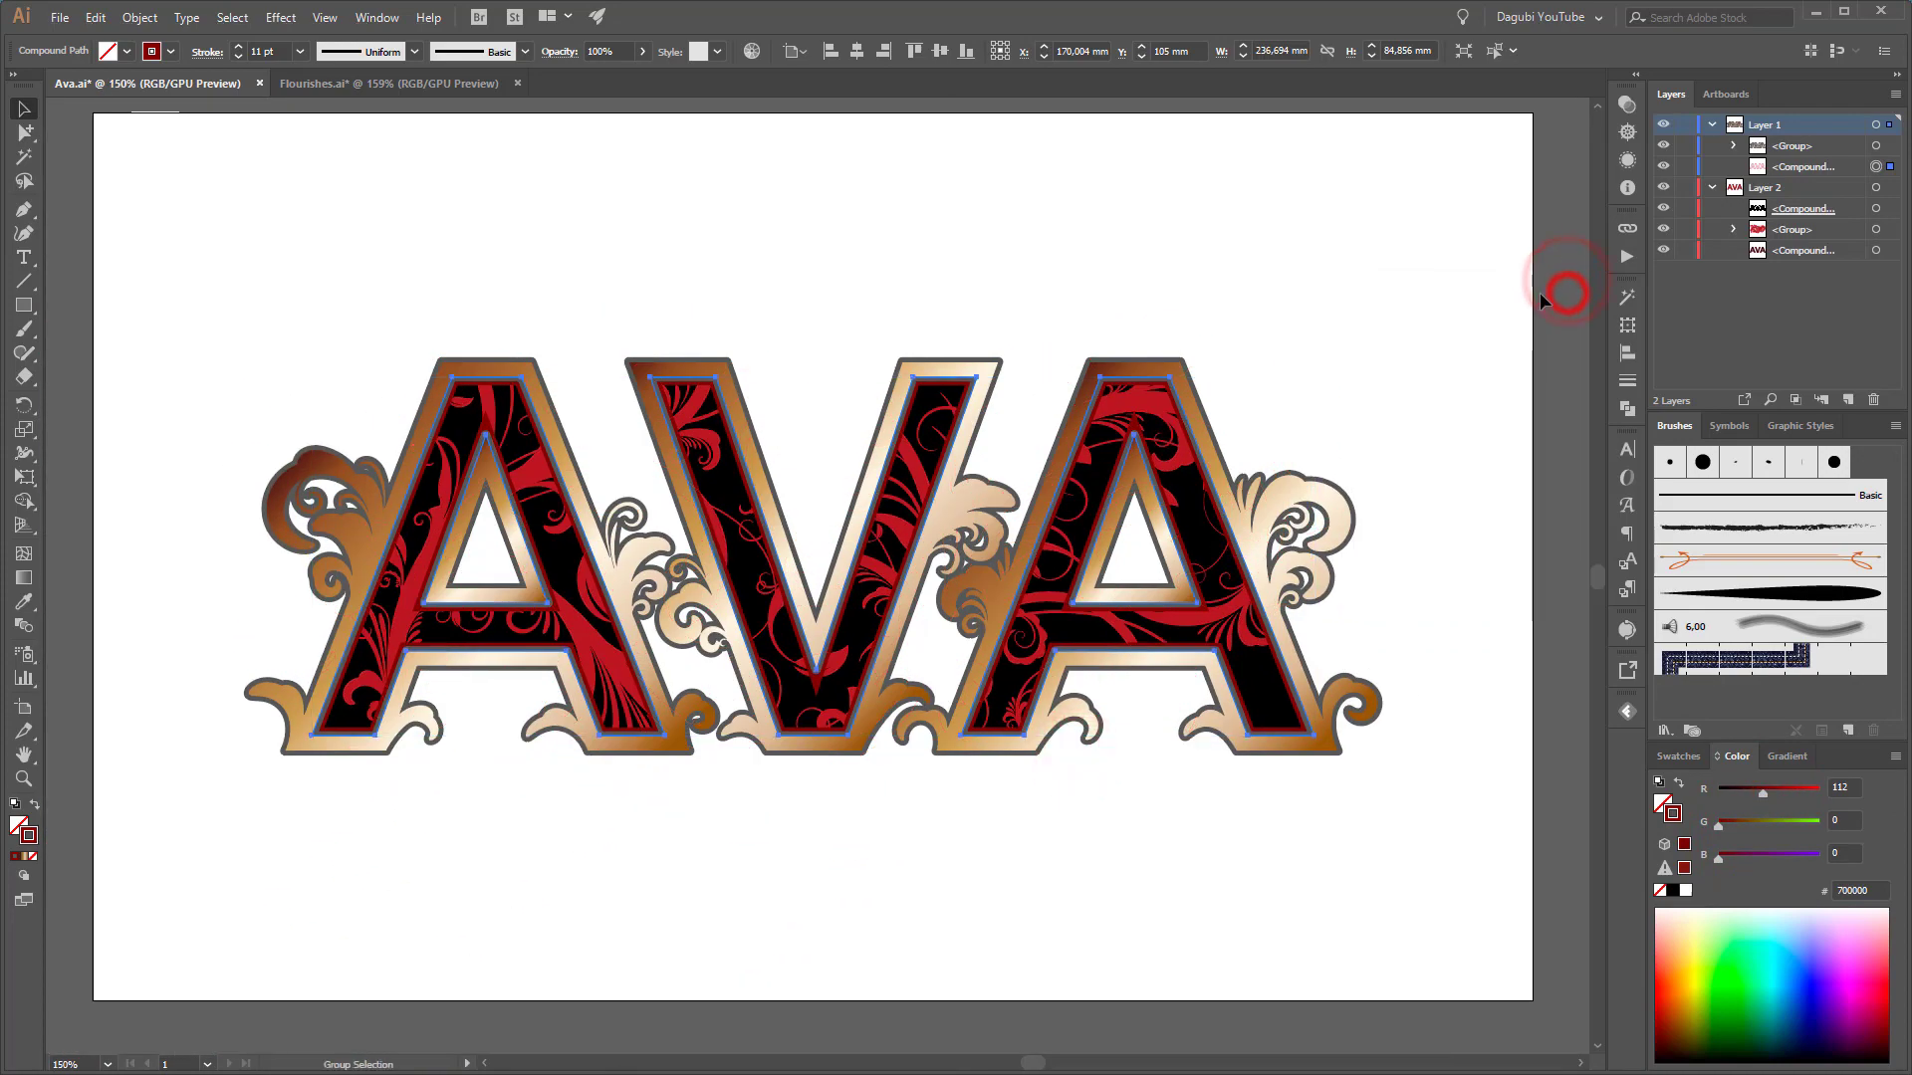
key("ctrl+0")
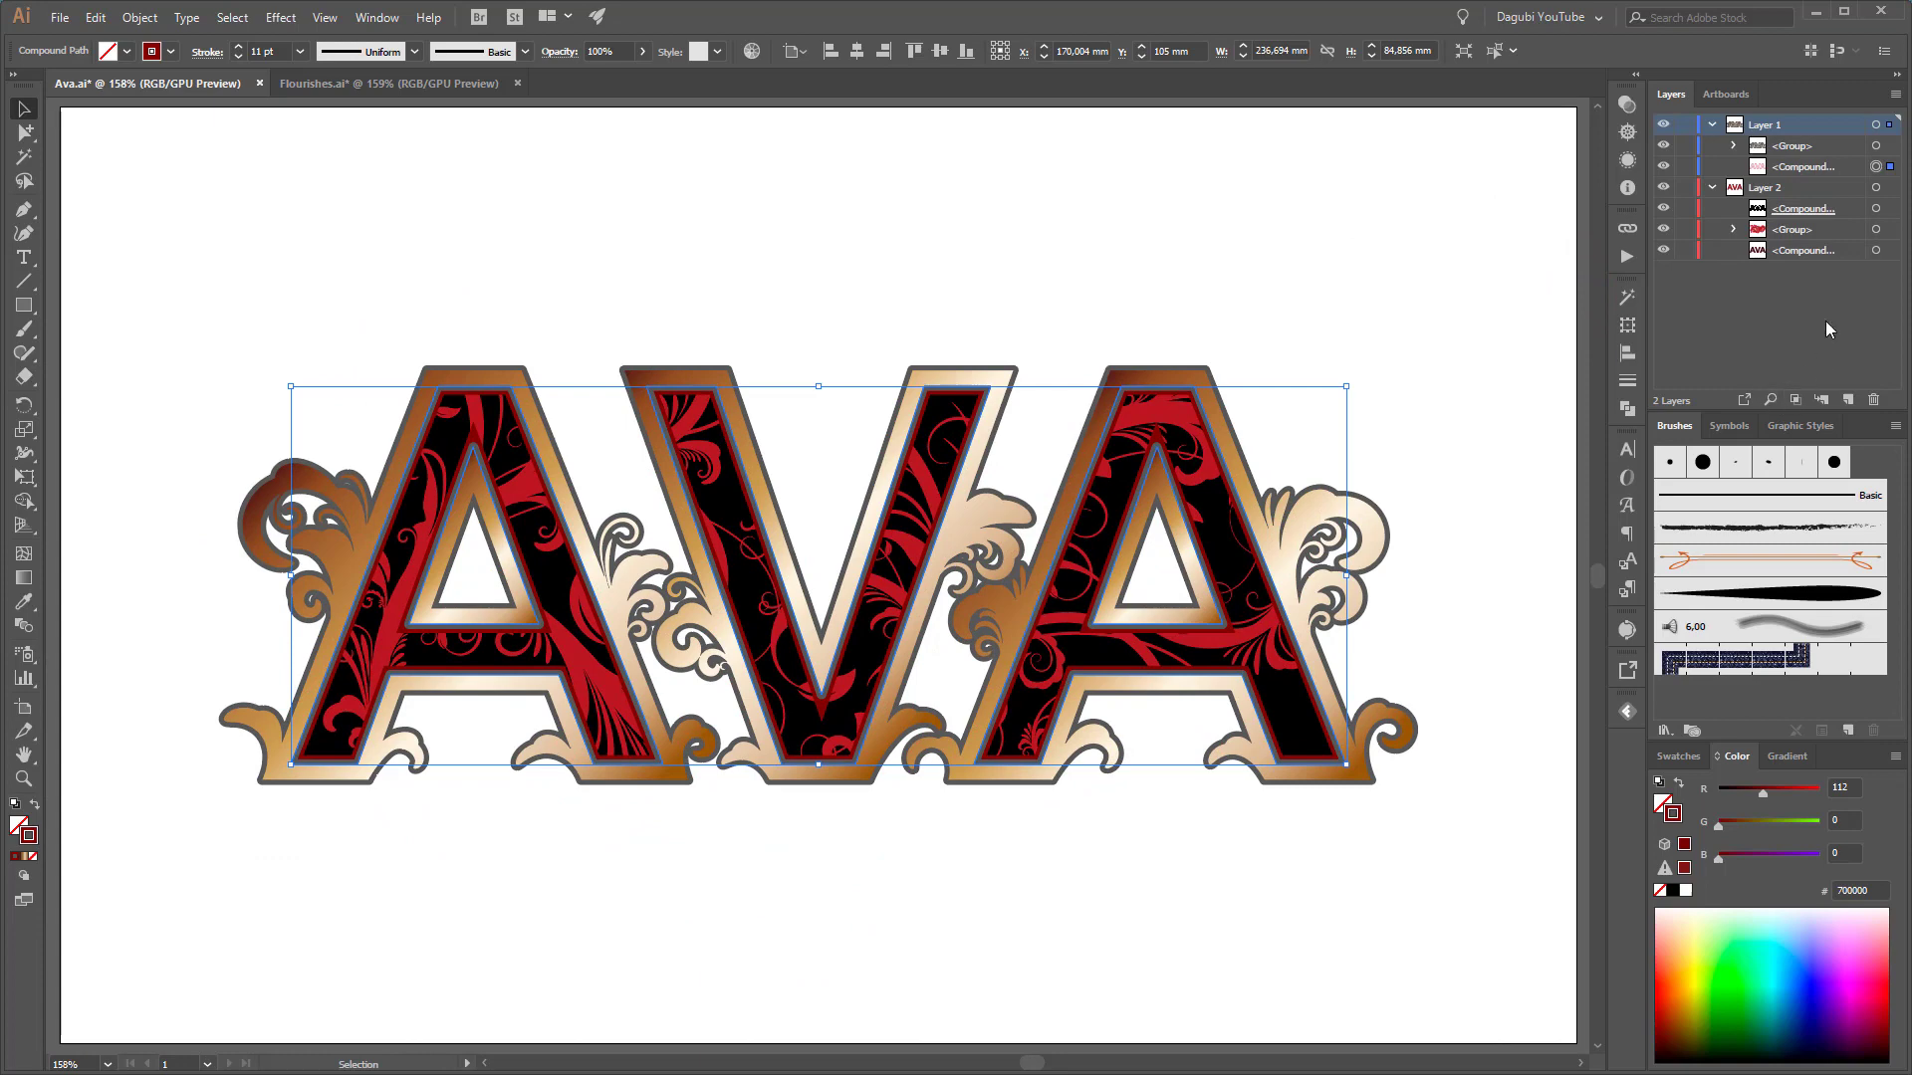
Turn the red flourish group in Layer 2 into a compound path
left_click(1733, 229)
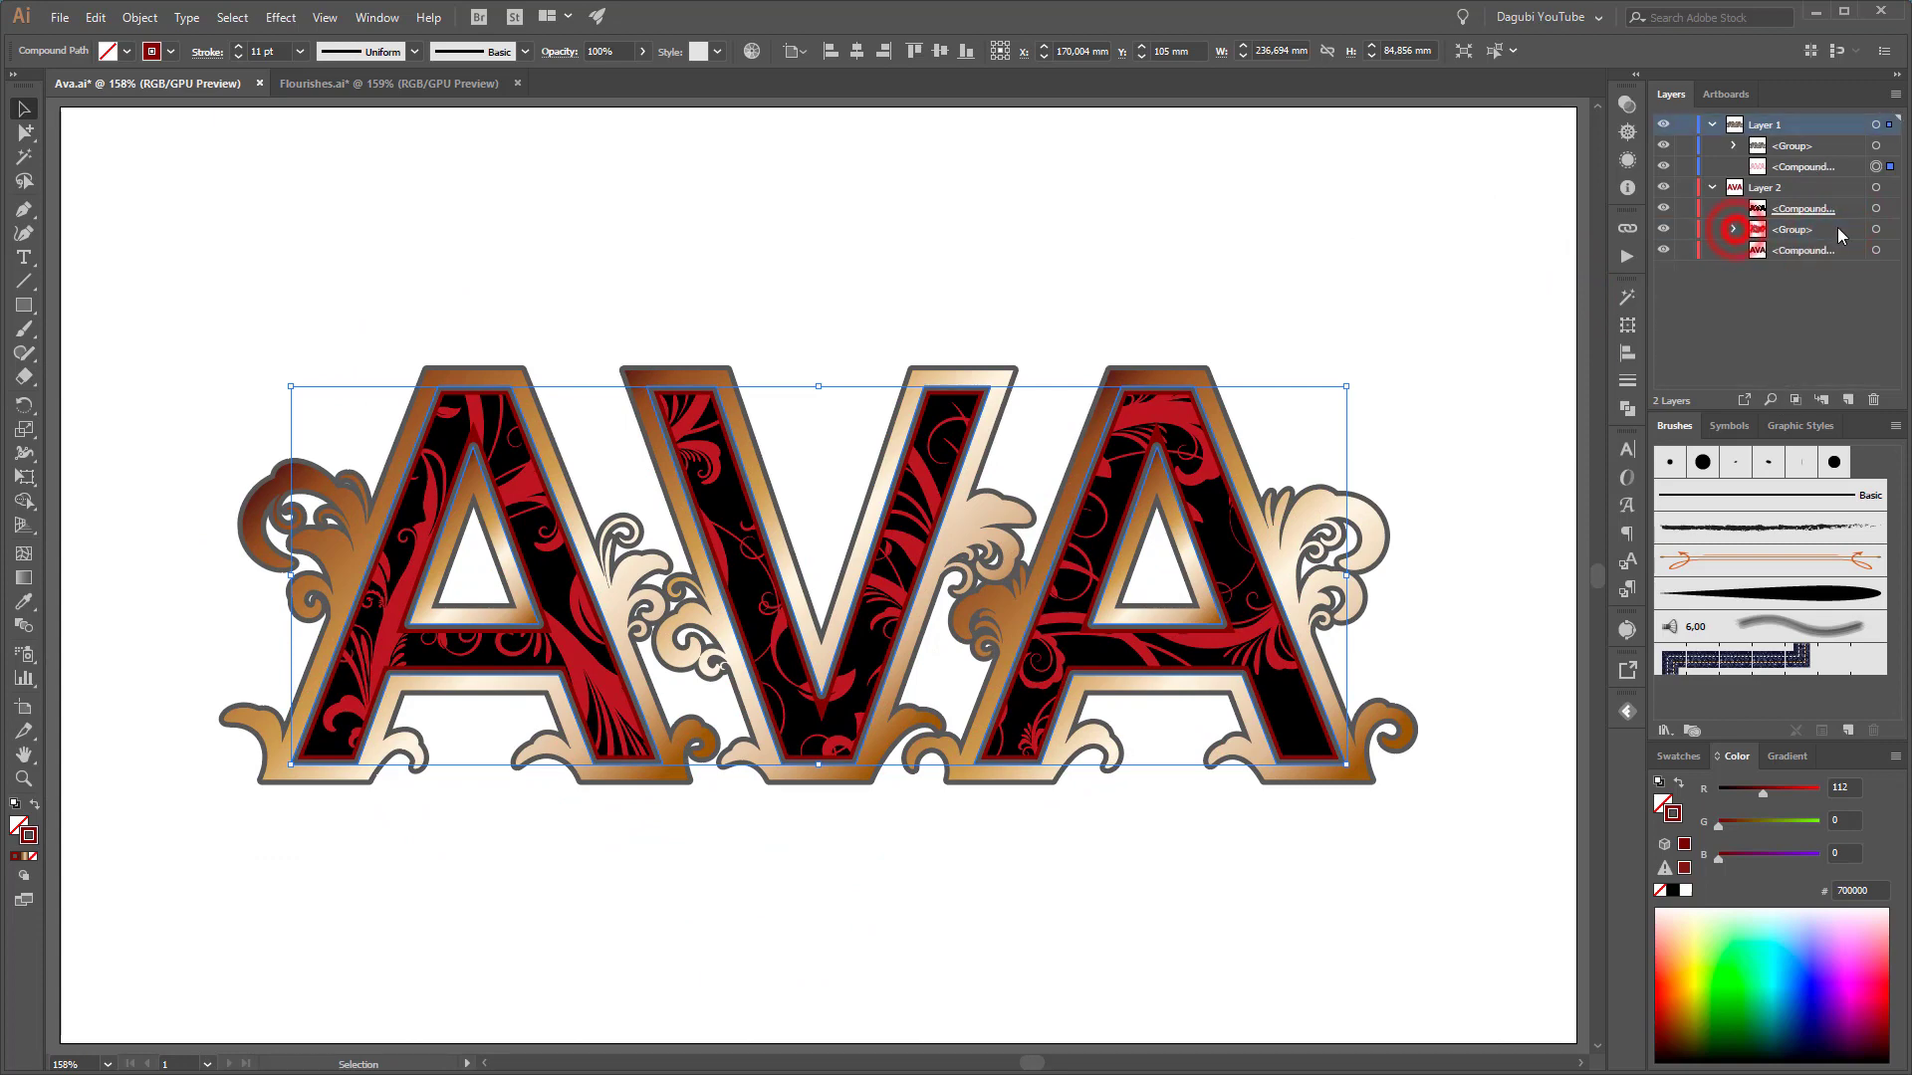
left_click(1876, 229)
left_click(140, 17)
mouse_move(299, 717)
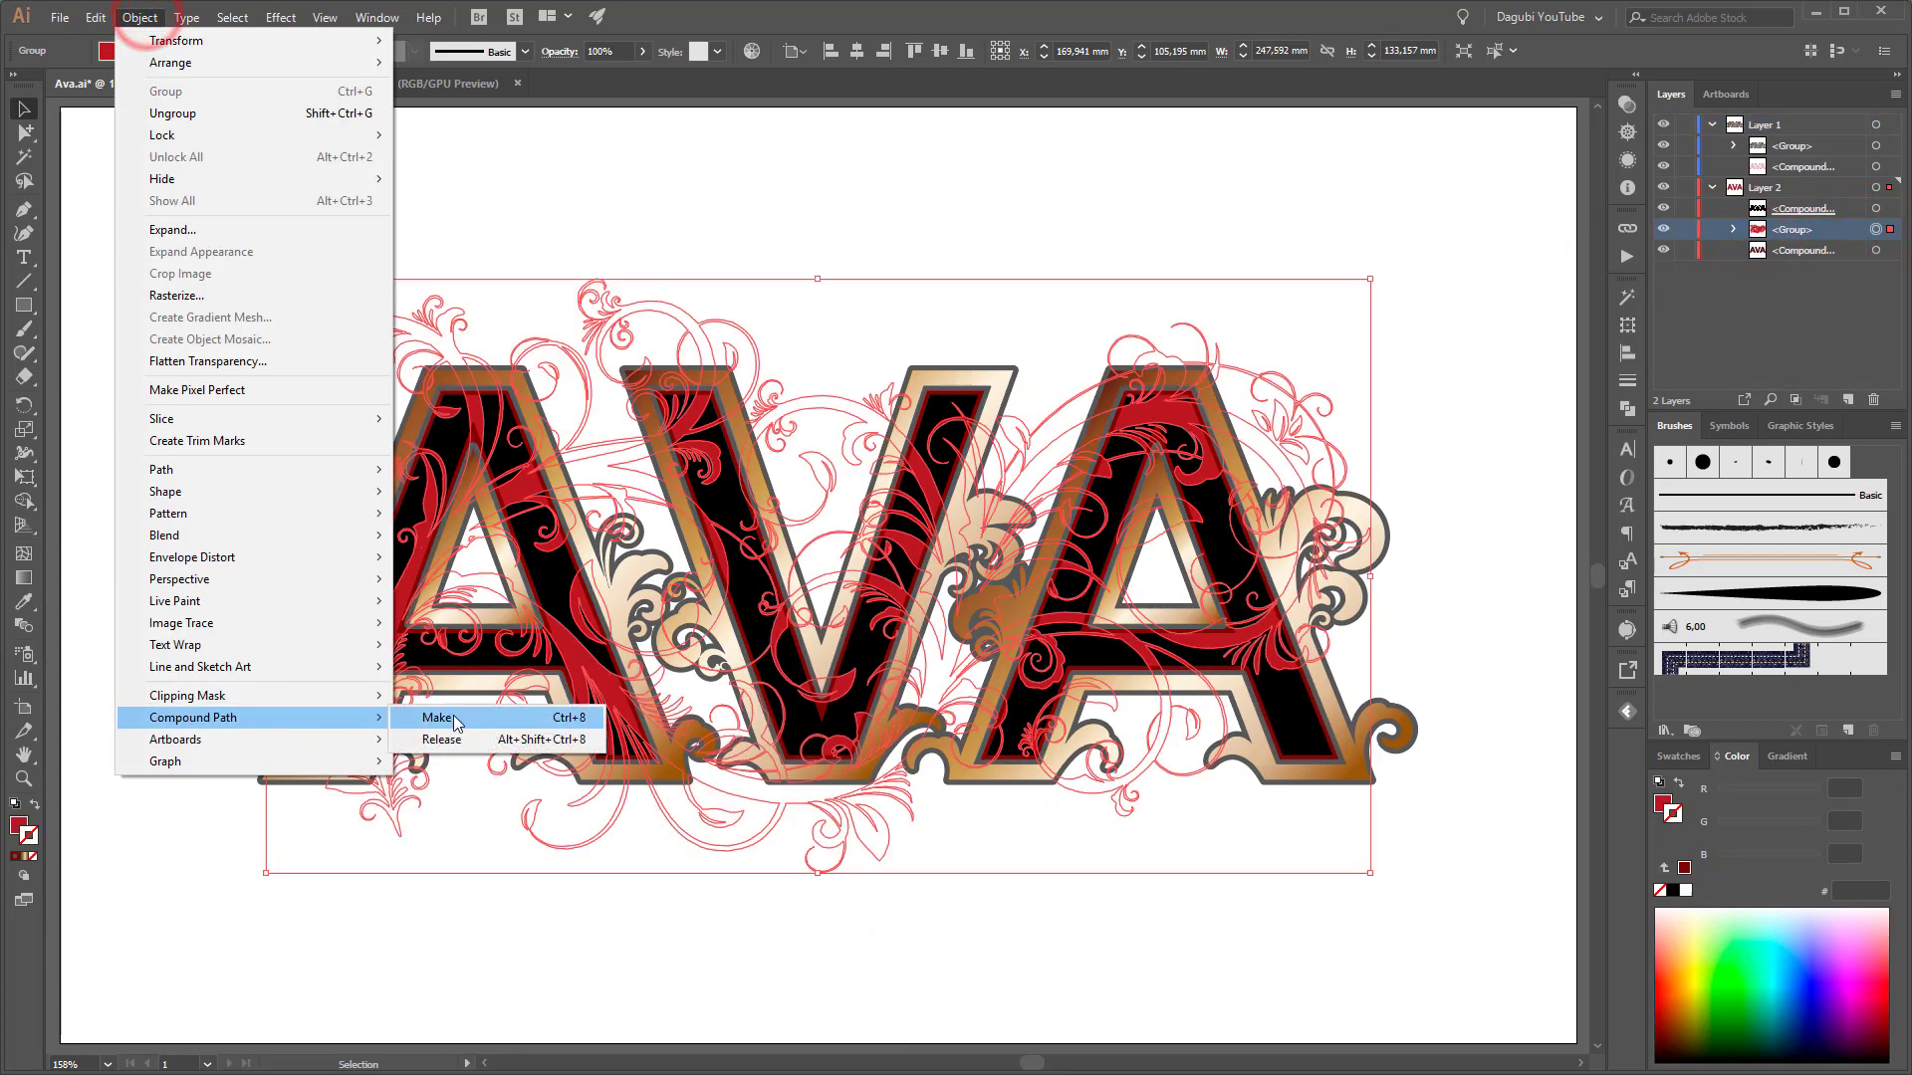
left_click(438, 717)
Scale down and tilt the flourish compound path, placing it over the first A and the V
left_click(24, 478)
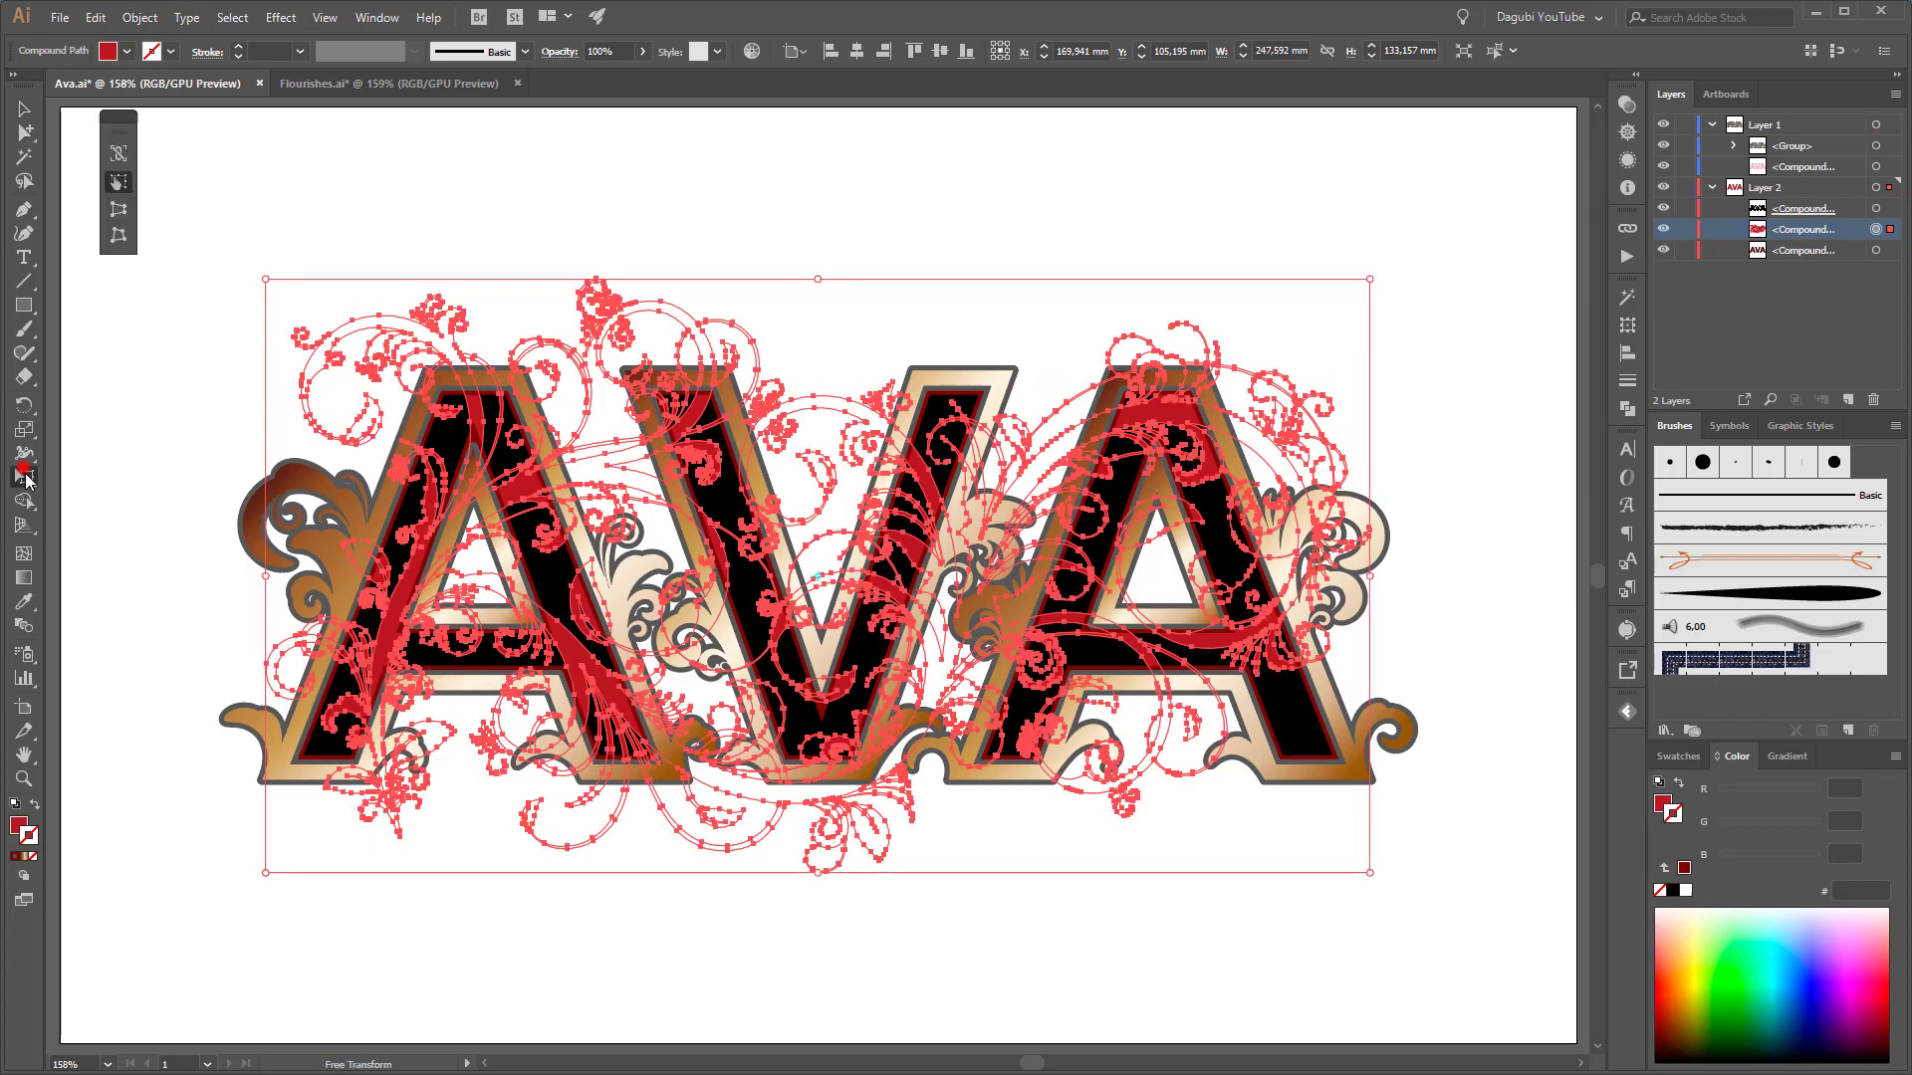
left_click_drag(1374, 275, 1033, 225)
left_click_drag(772, 622, 679, 496)
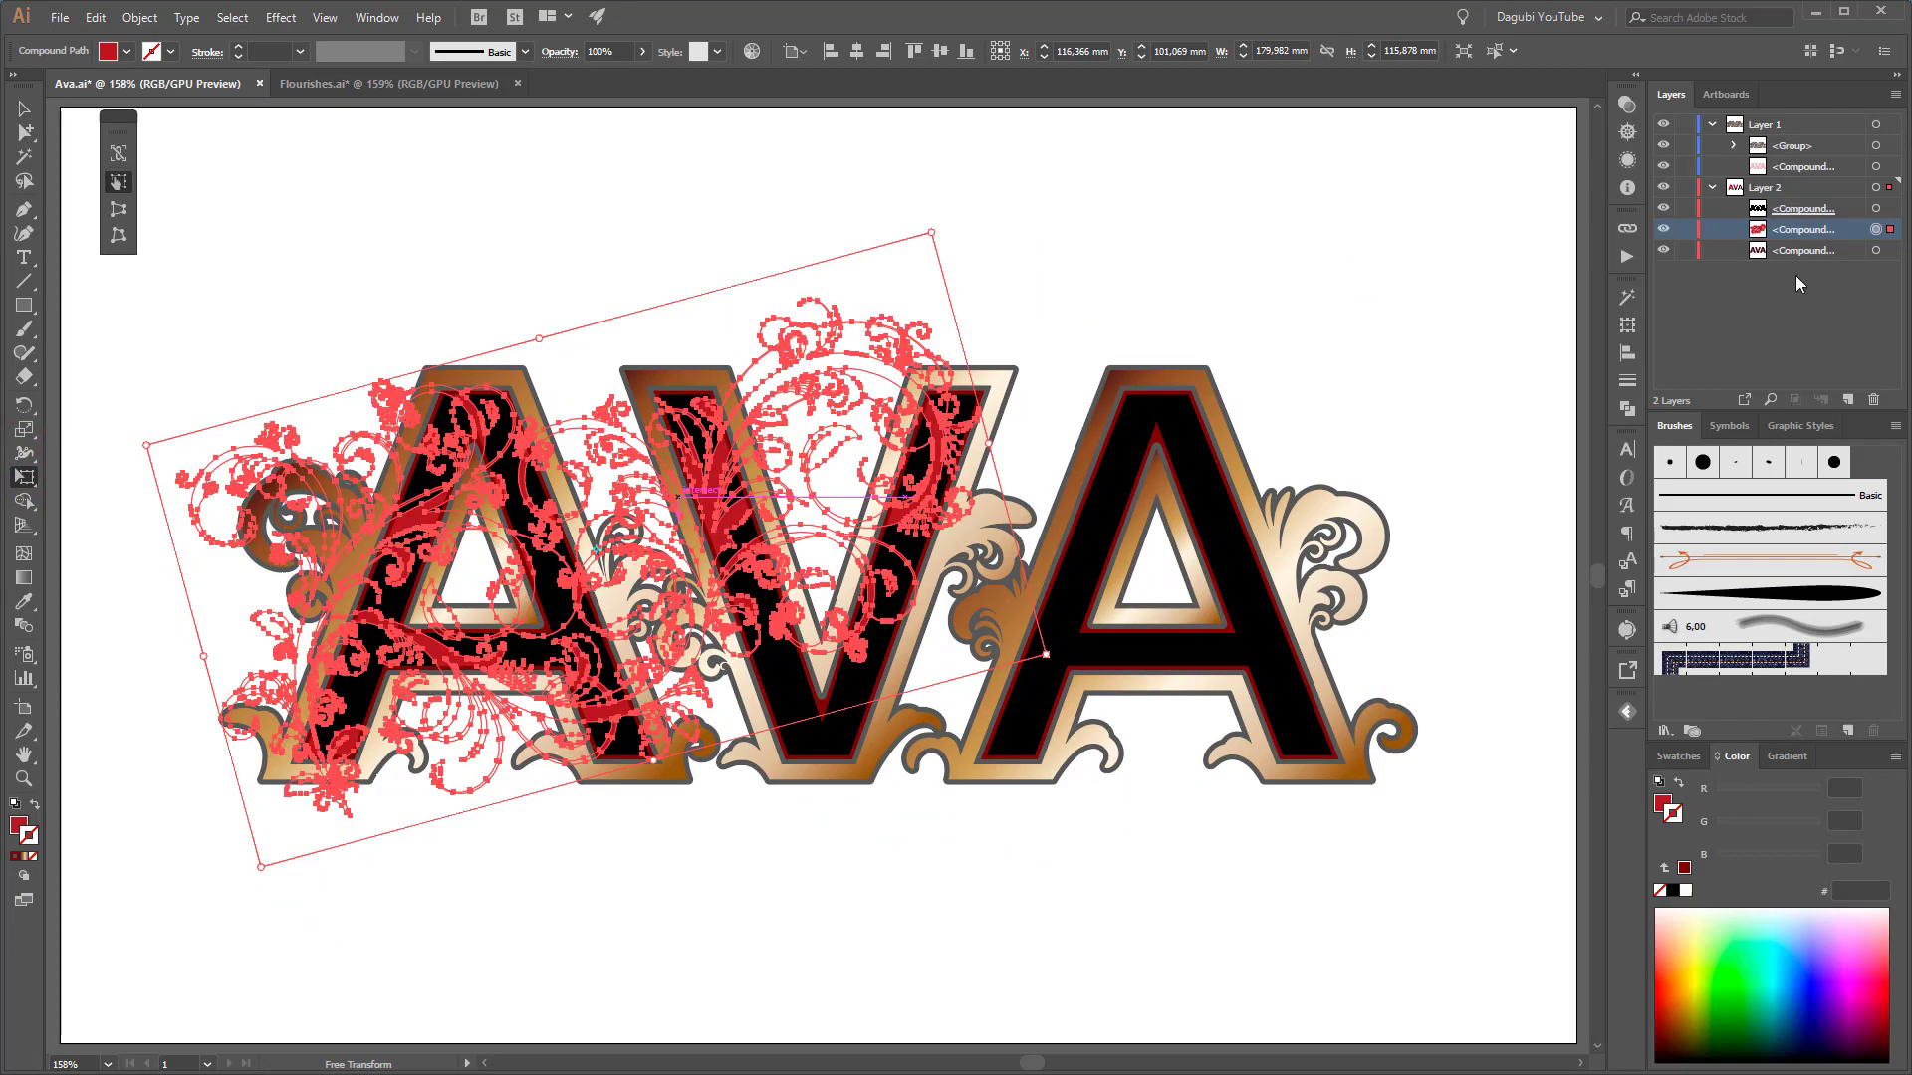
Duplicate the flourish compound path and rotate the copy clockwise over the V and the last A
left_click_drag(1847, 229, 1847, 399)
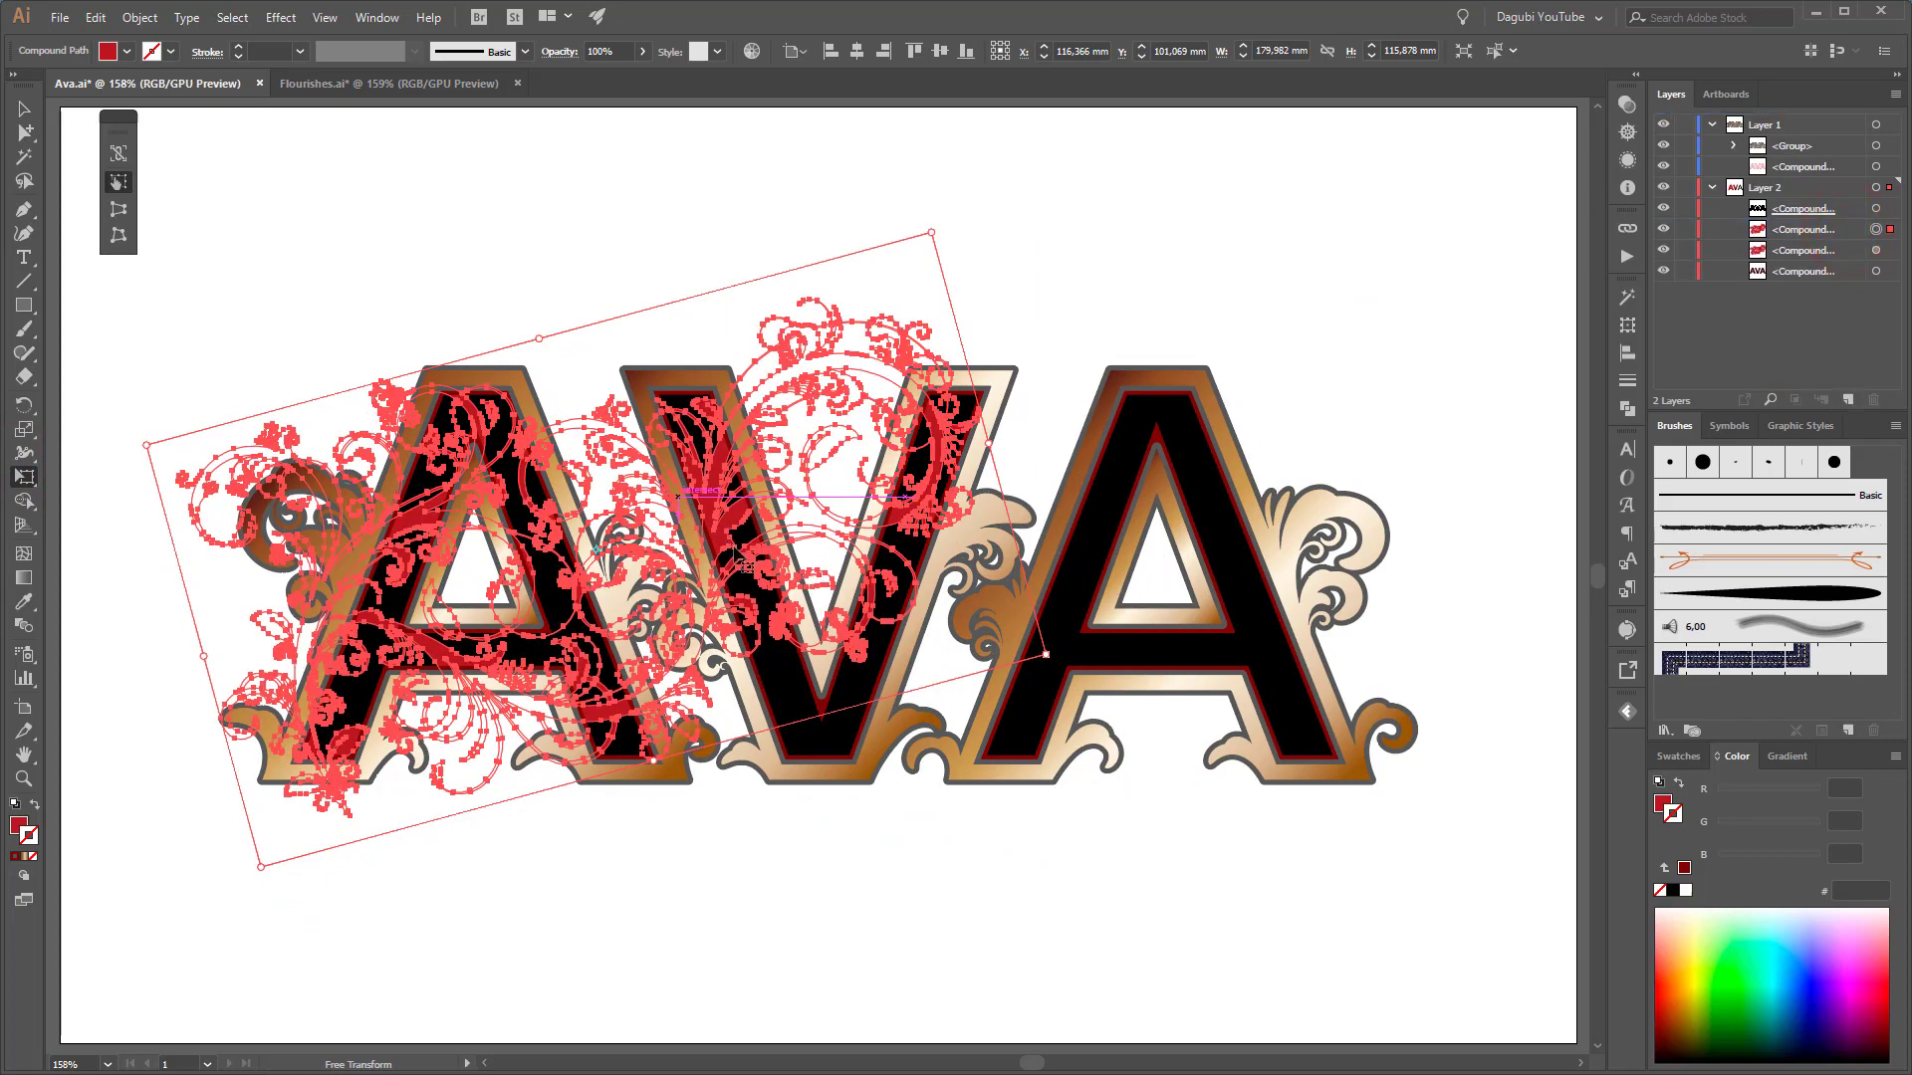
left_click_drag(735, 552, 1185, 627)
left_click_drag(1387, 294, 1476, 661)
left_click_drag(1242, 644, 1319, 544)
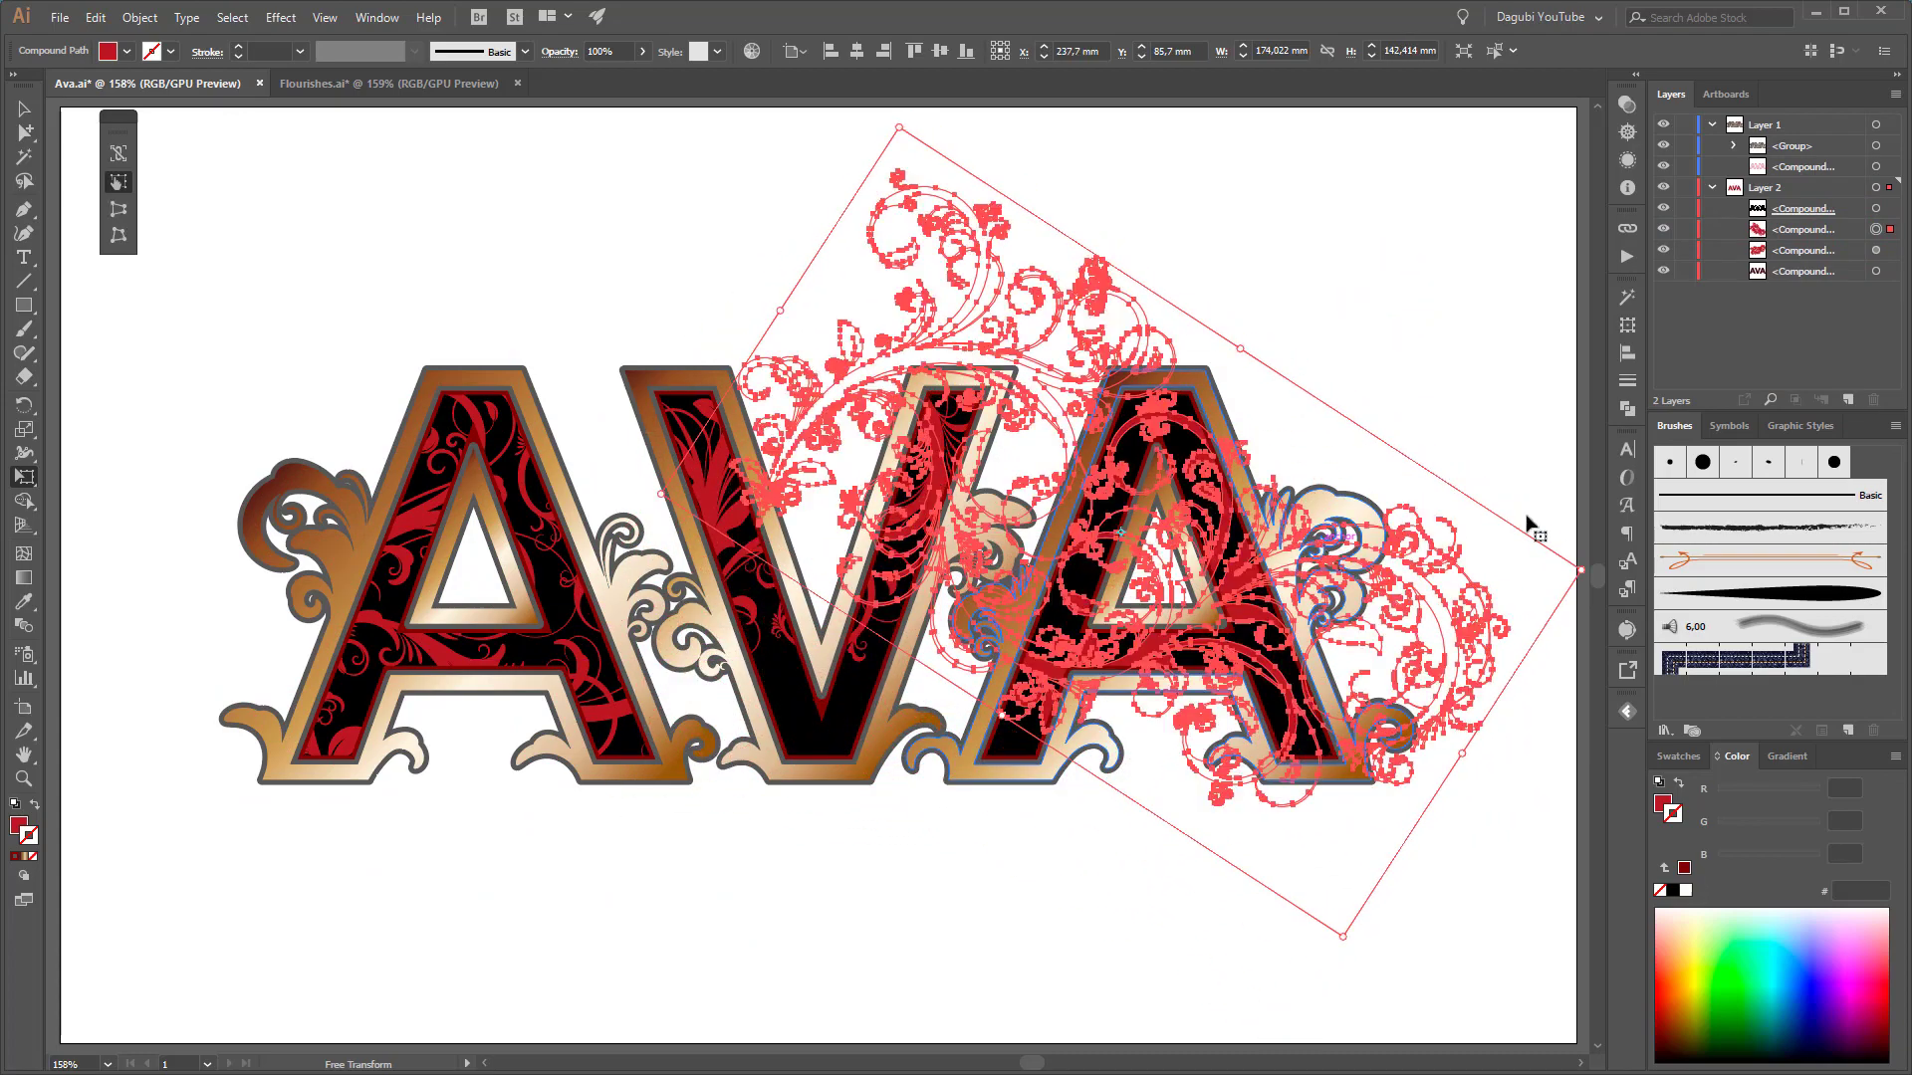
Duplicate the flourishes once more and rotate and position the copy to fill the remaining gaps low in the letters
left_click_drag(1847, 227, 1849, 398)
left_click_drag(1218, 500, 895, 751)
left_click_drag(1330, 853, 1309, 532)
left_click_drag(1295, 930, 470, 542)
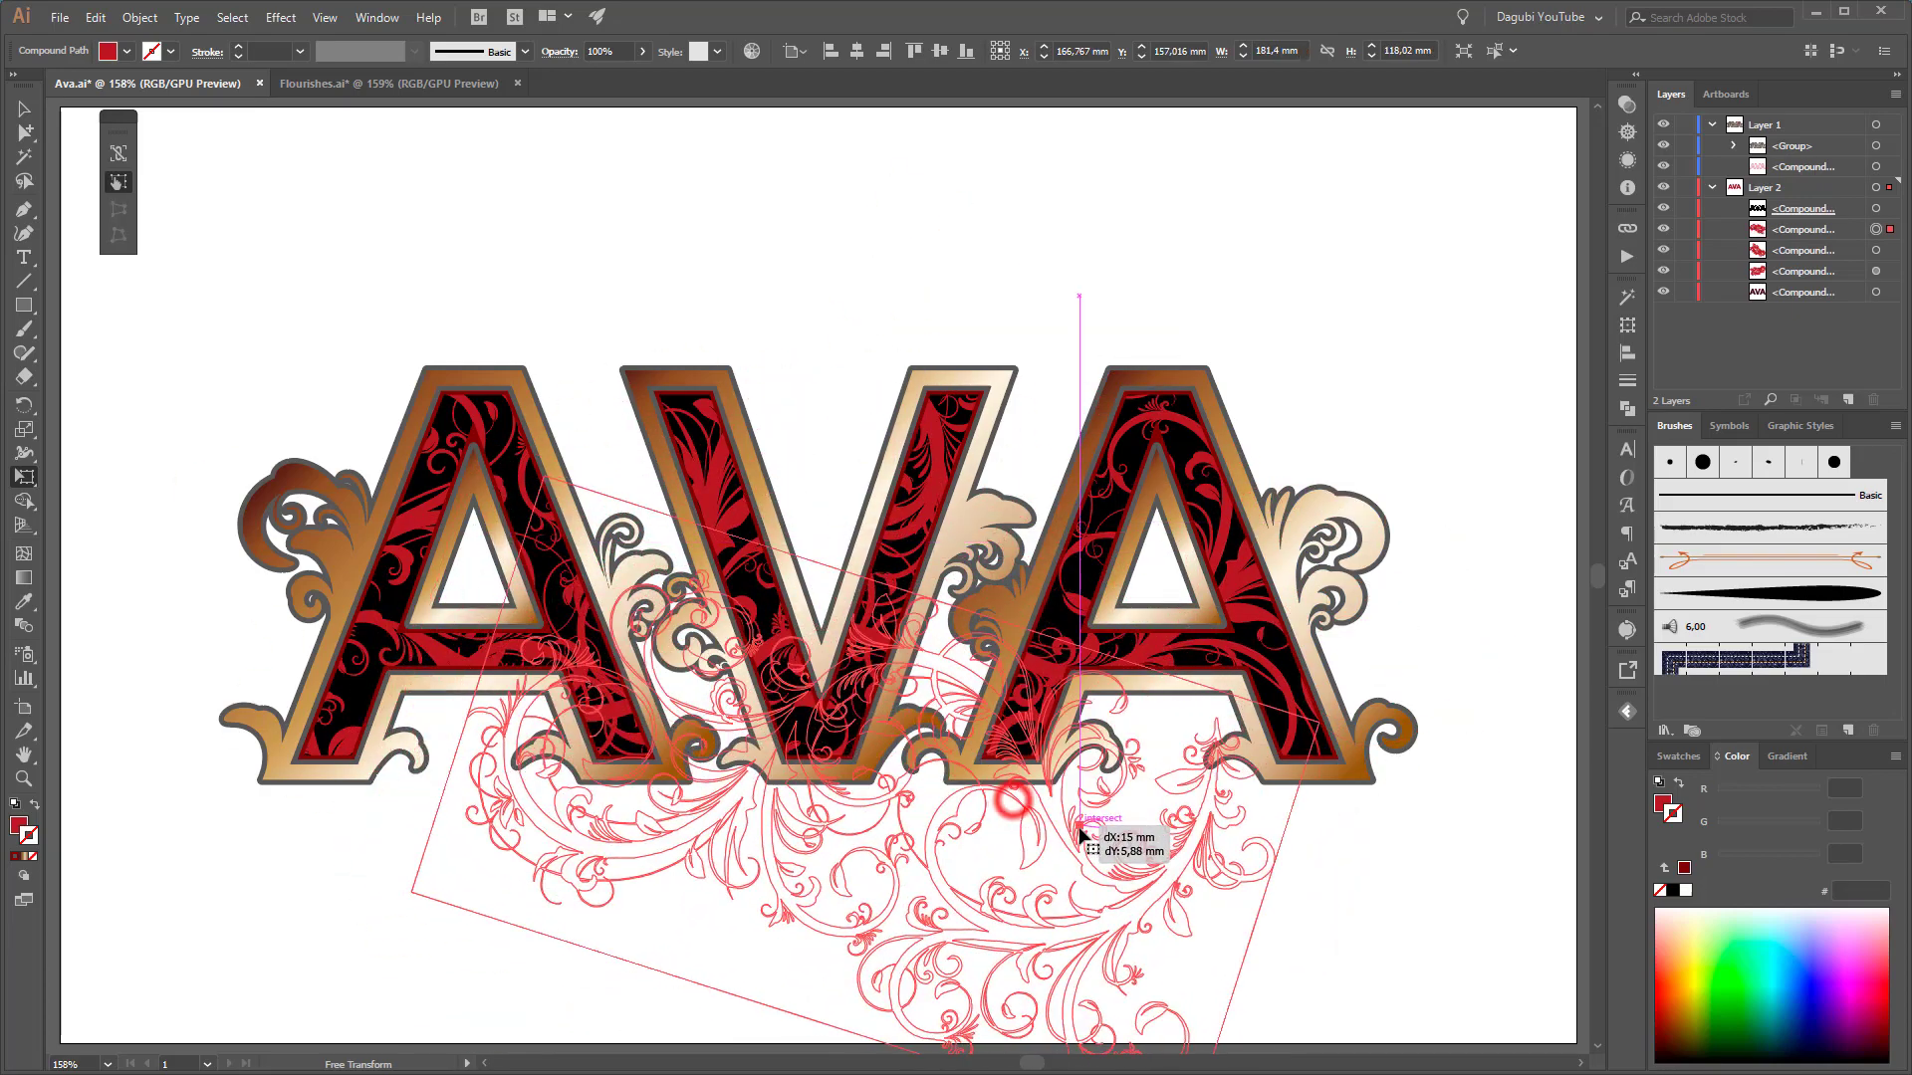
left_click(1431, 209)
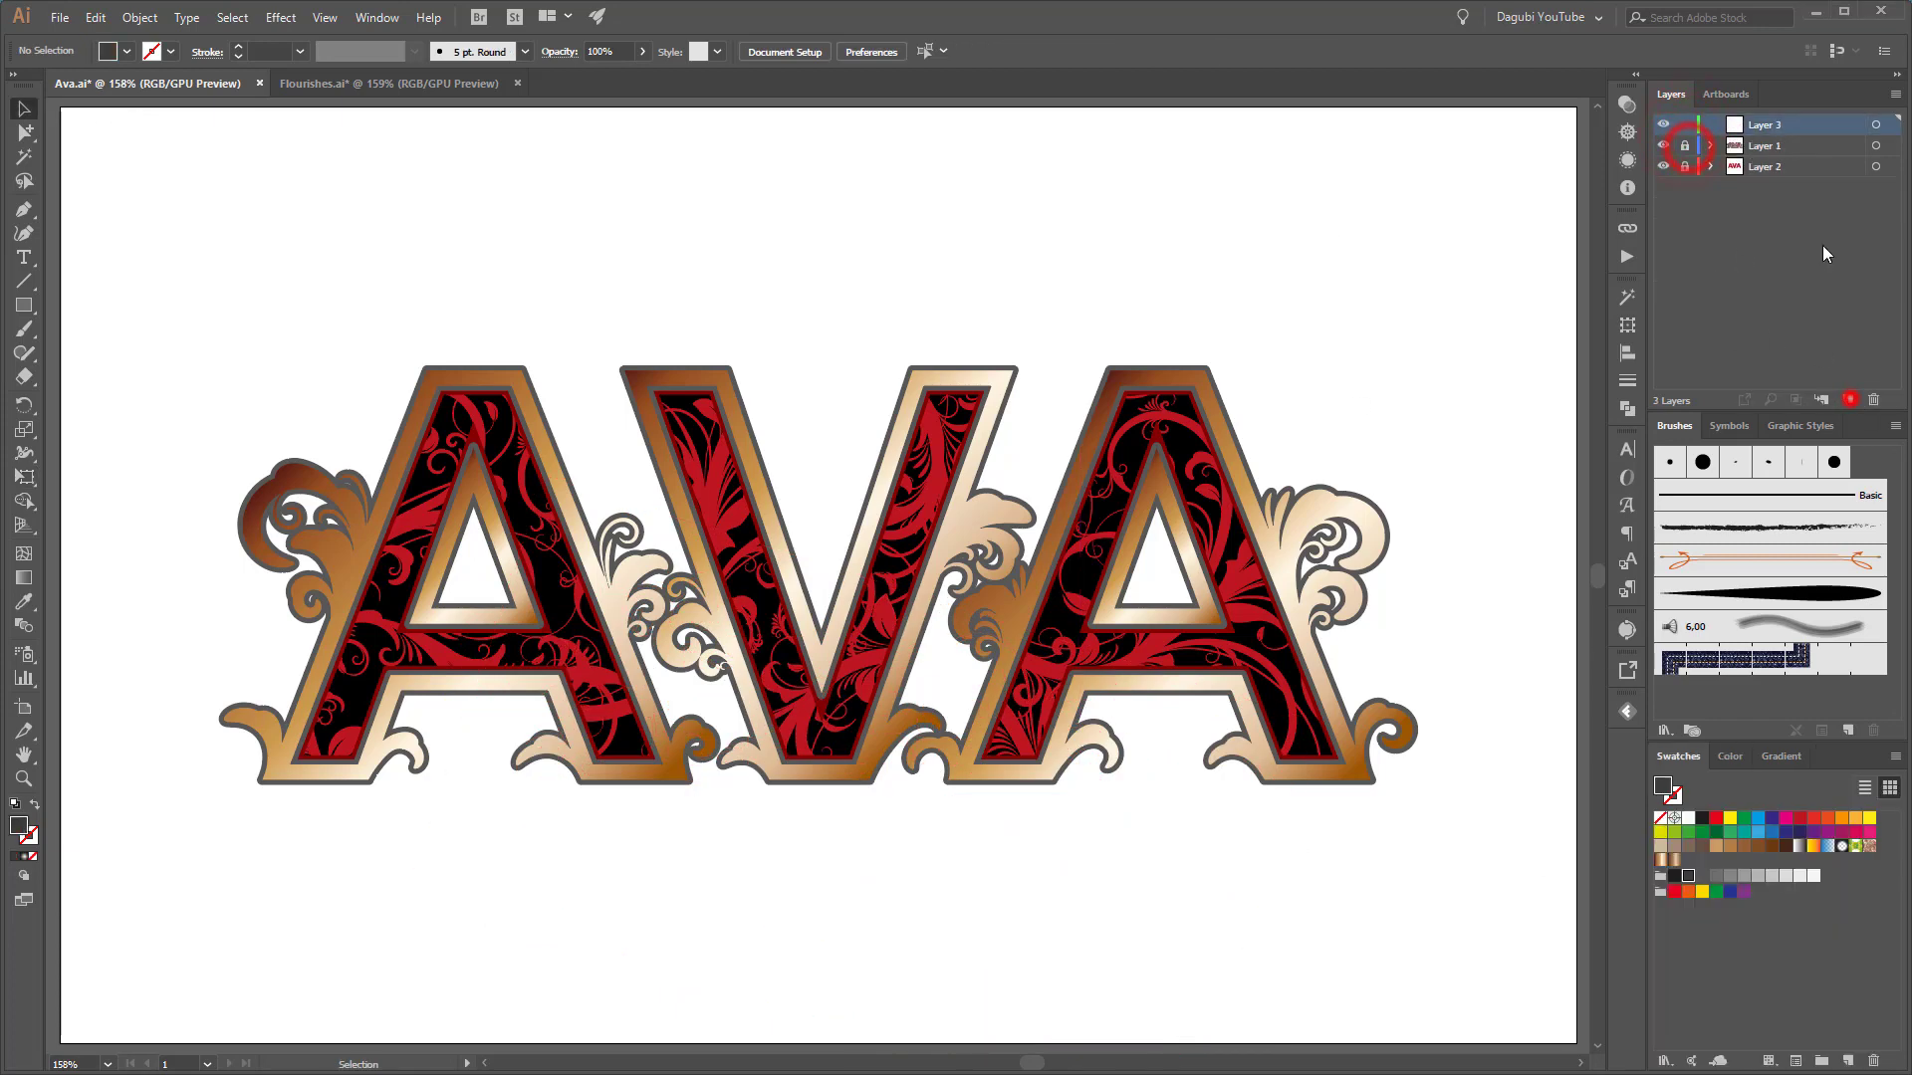
Move Layer 3 beneath the other layers and cover the artboard with a dark gray 340 × 210 mm rectangle
left_click_drag(1814, 125, 1812, 182)
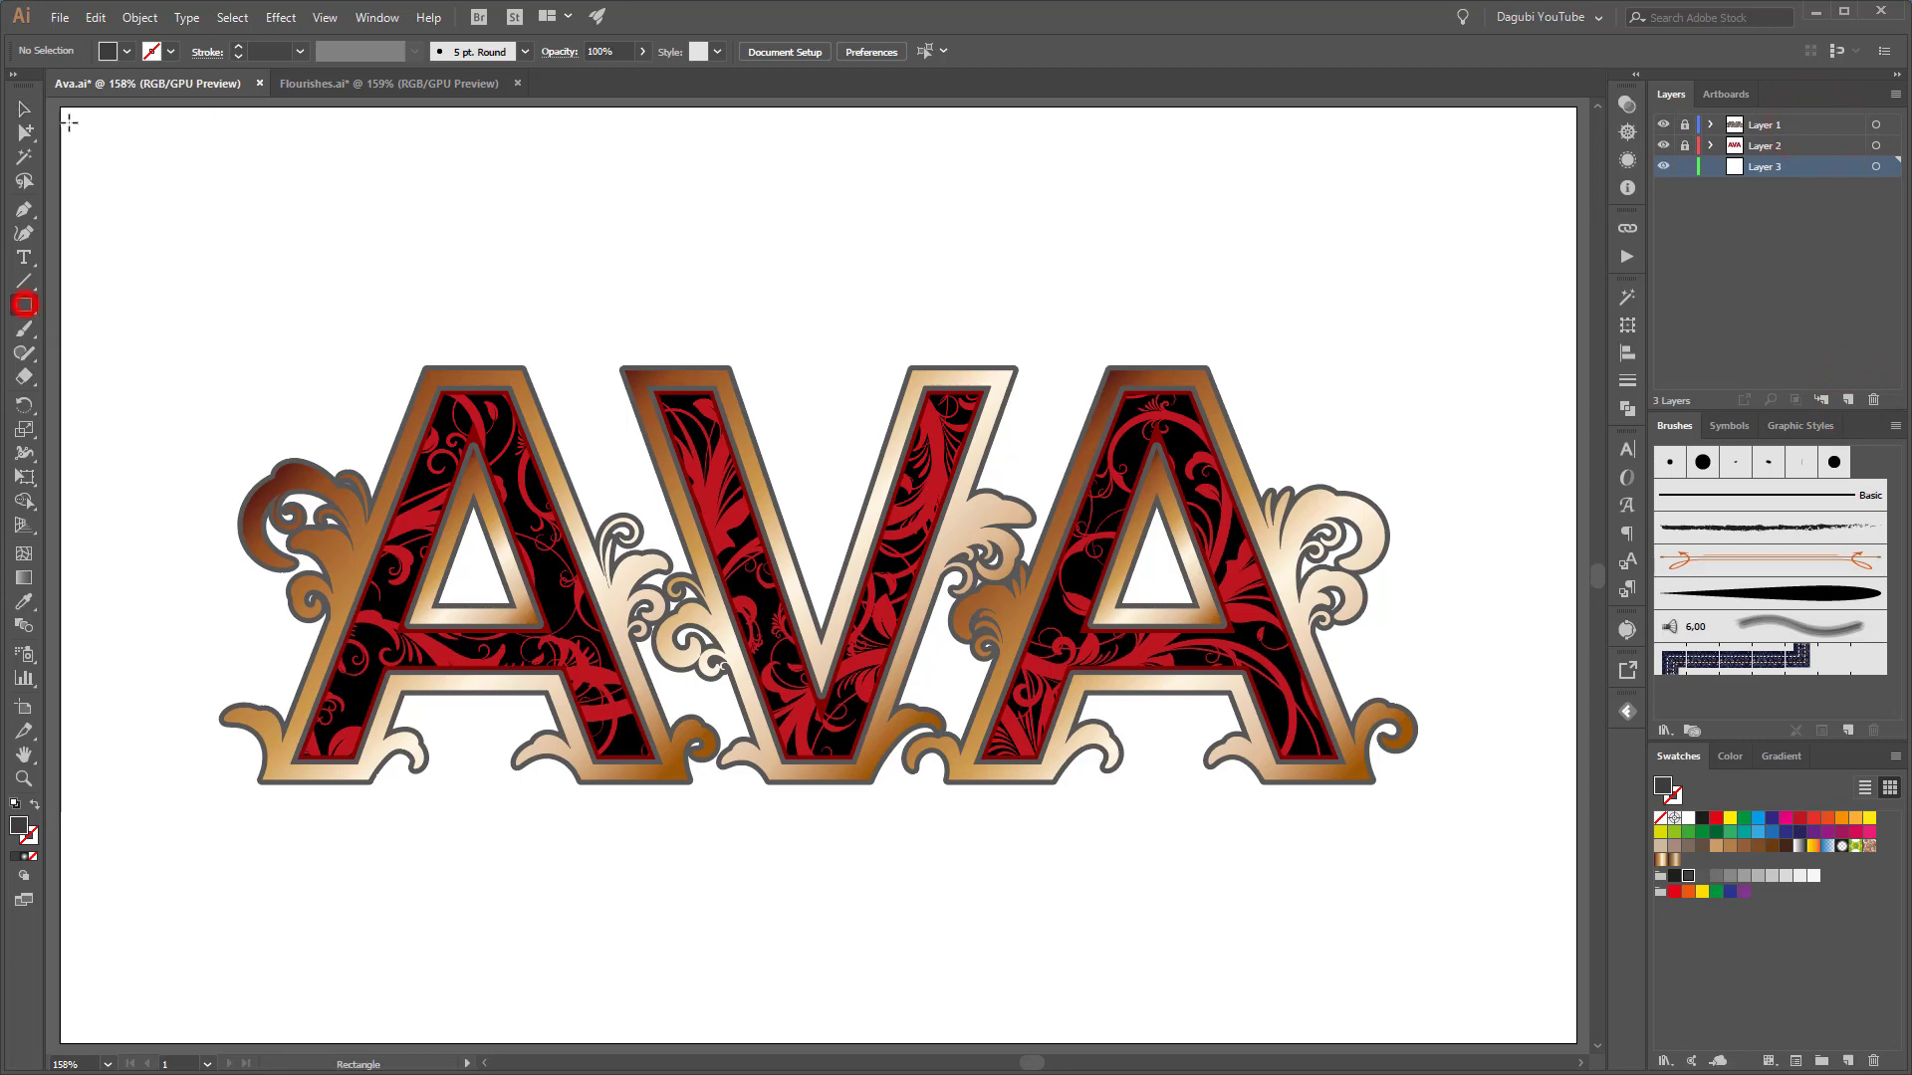
left_click_drag(61, 106, 1577, 1042)
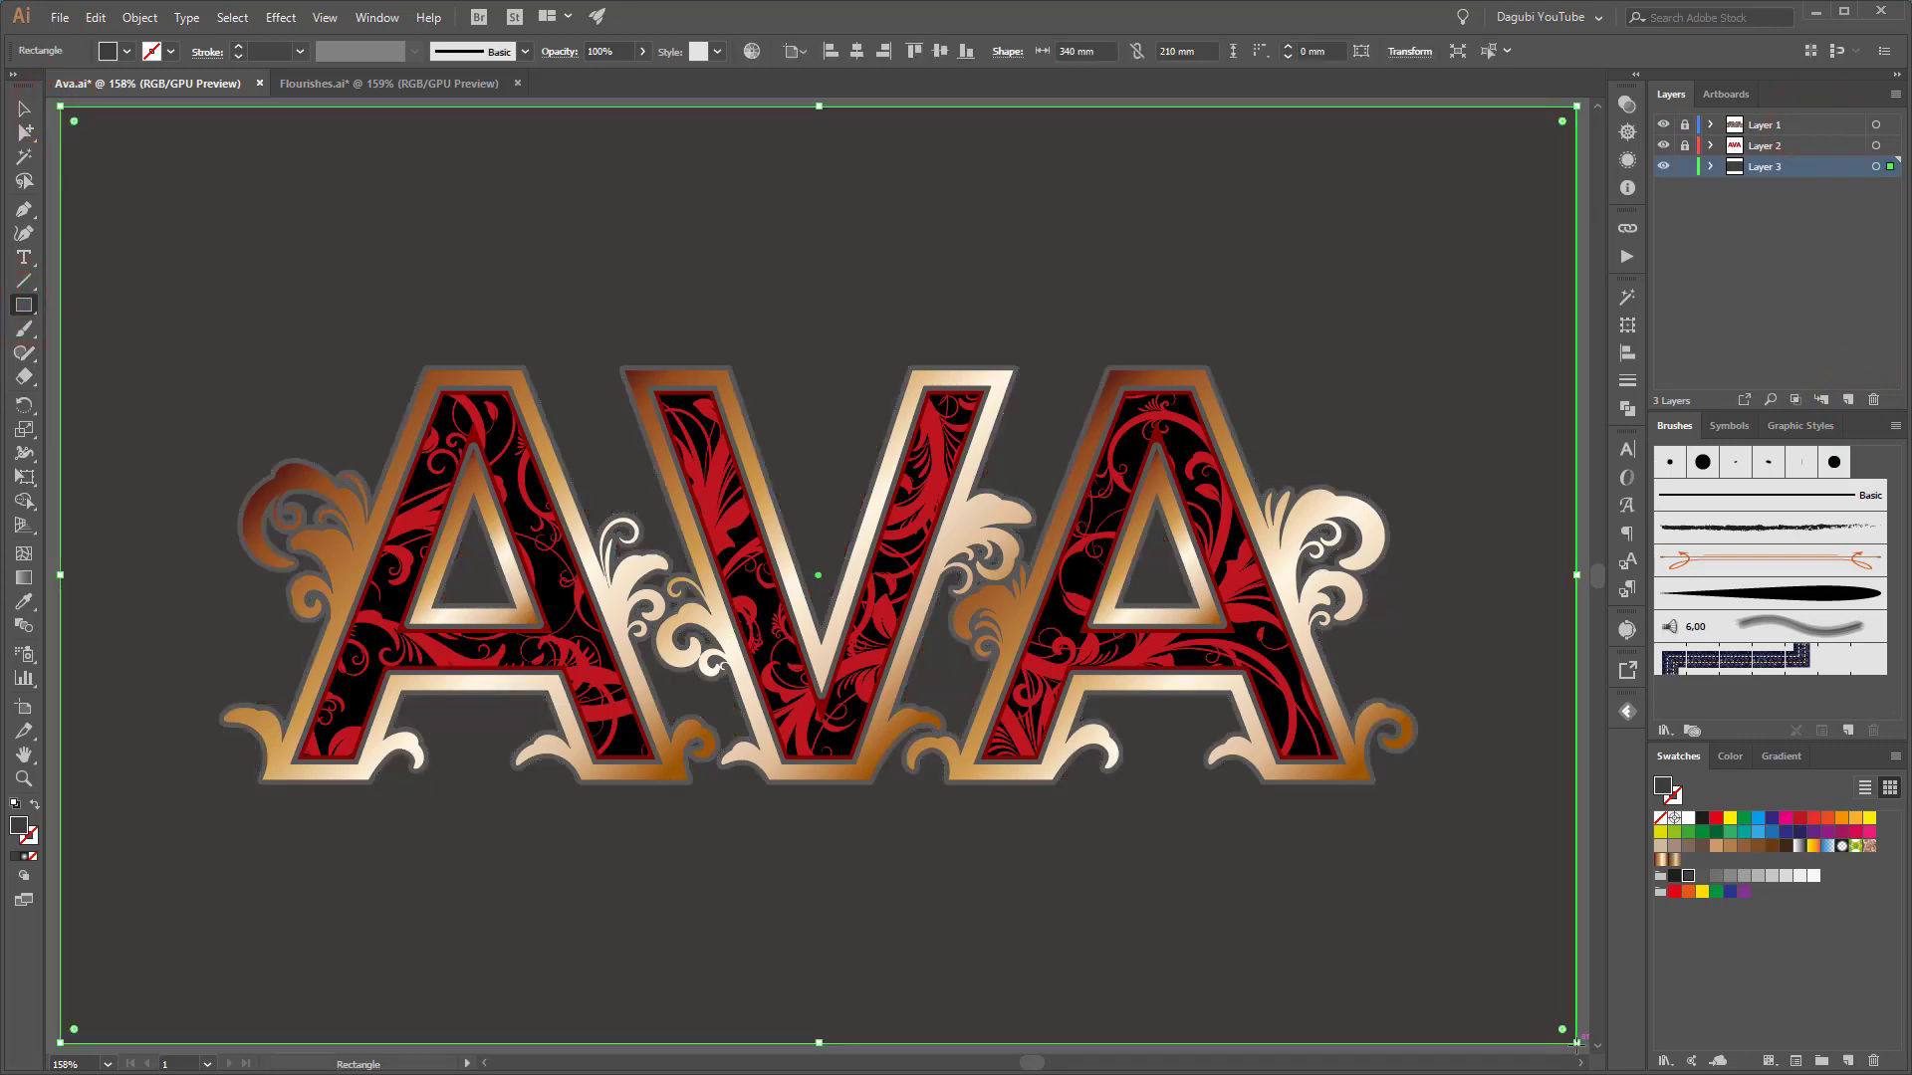
Fill the background rectangle with a radial gradient running from white at the center to near-black at the edges
left_click(1788, 758)
left_click(1671, 793)
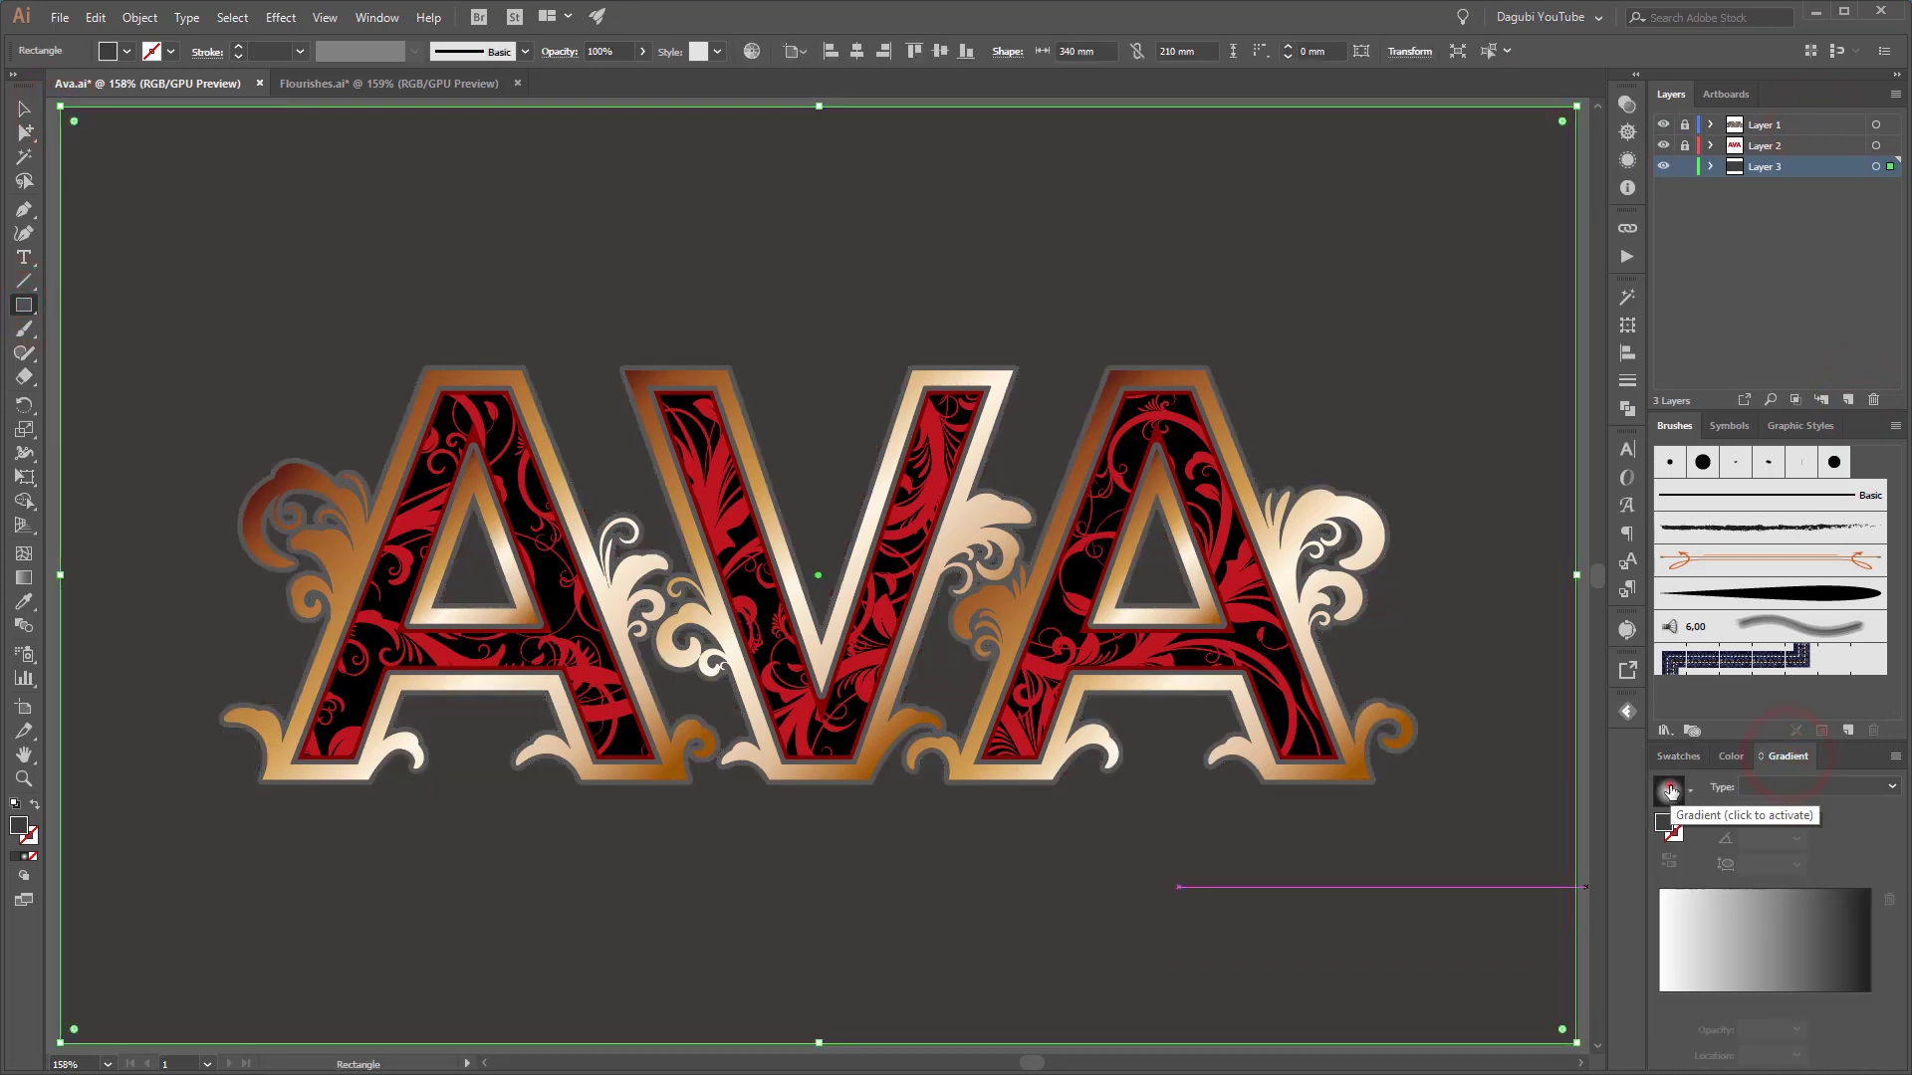
left_click(1769, 787)
left_click(1798, 835)
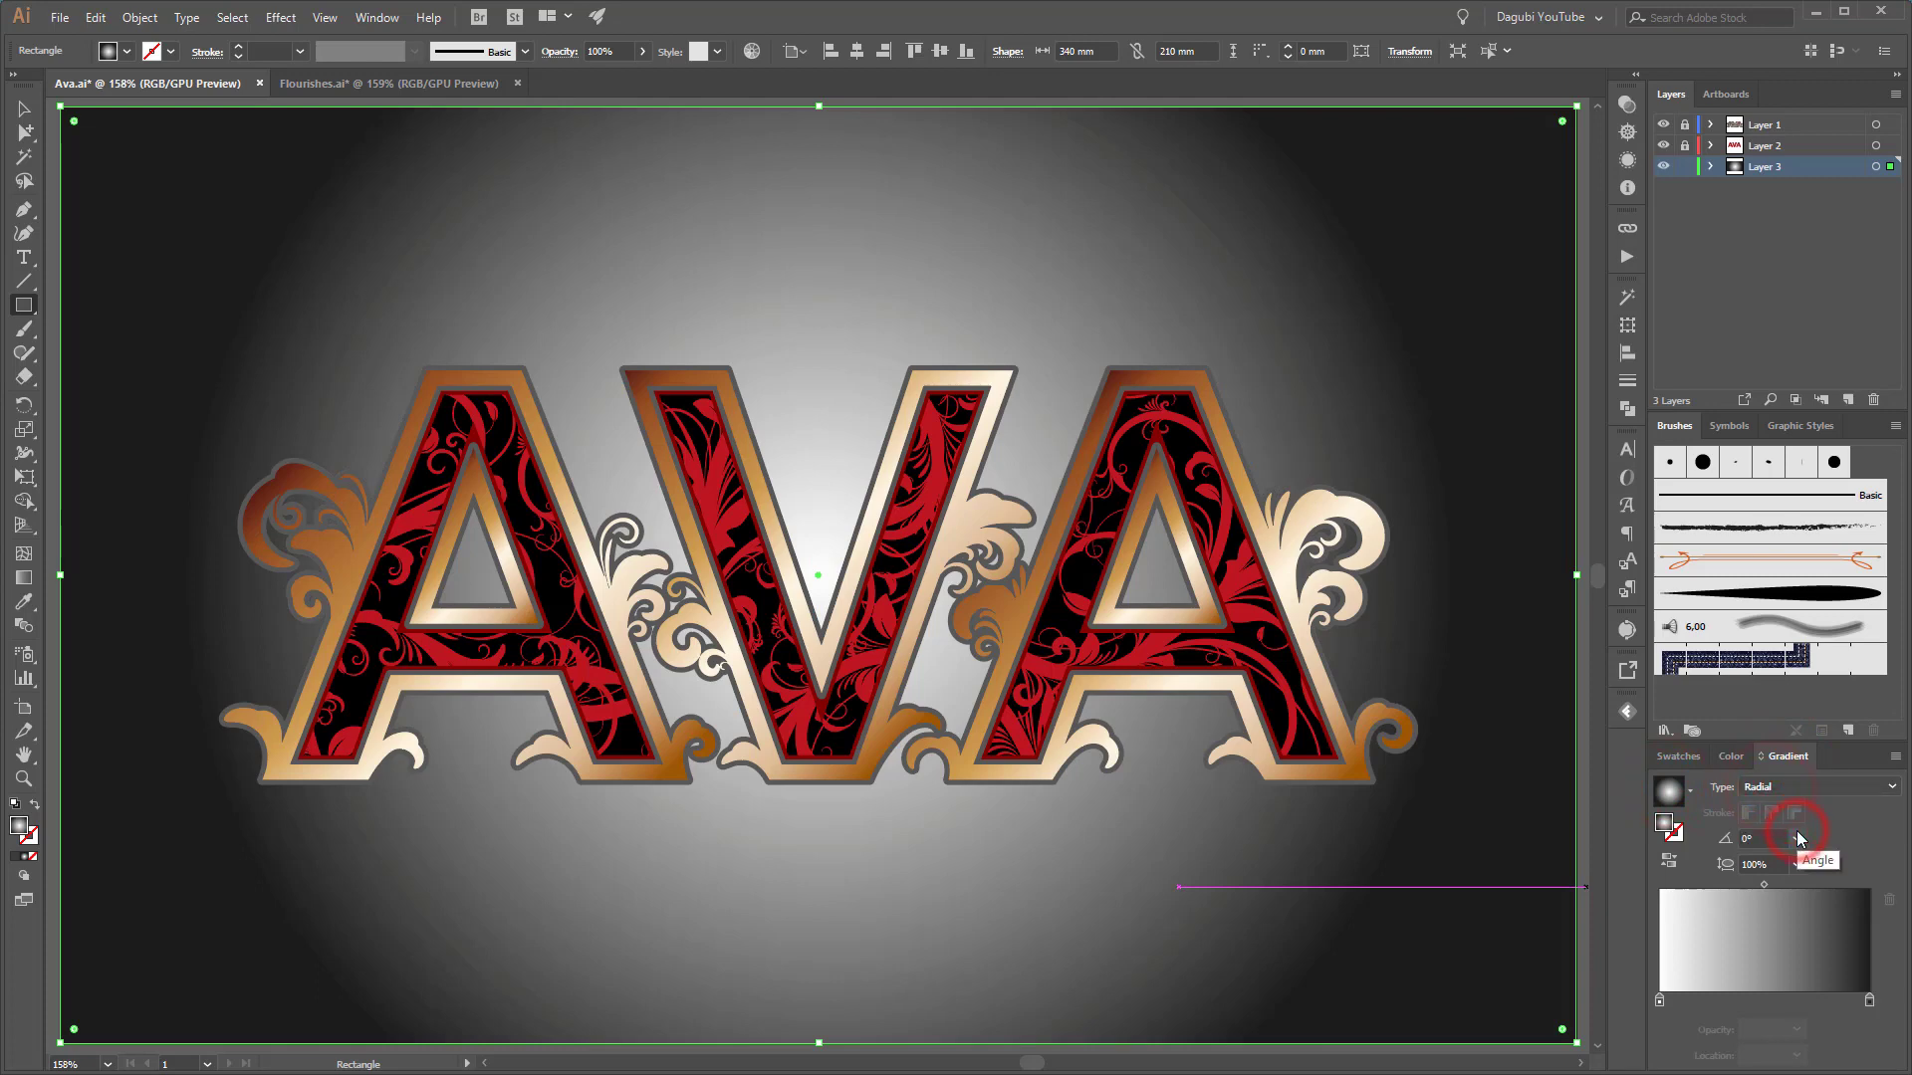
scroll(529, 278, "down", 1)
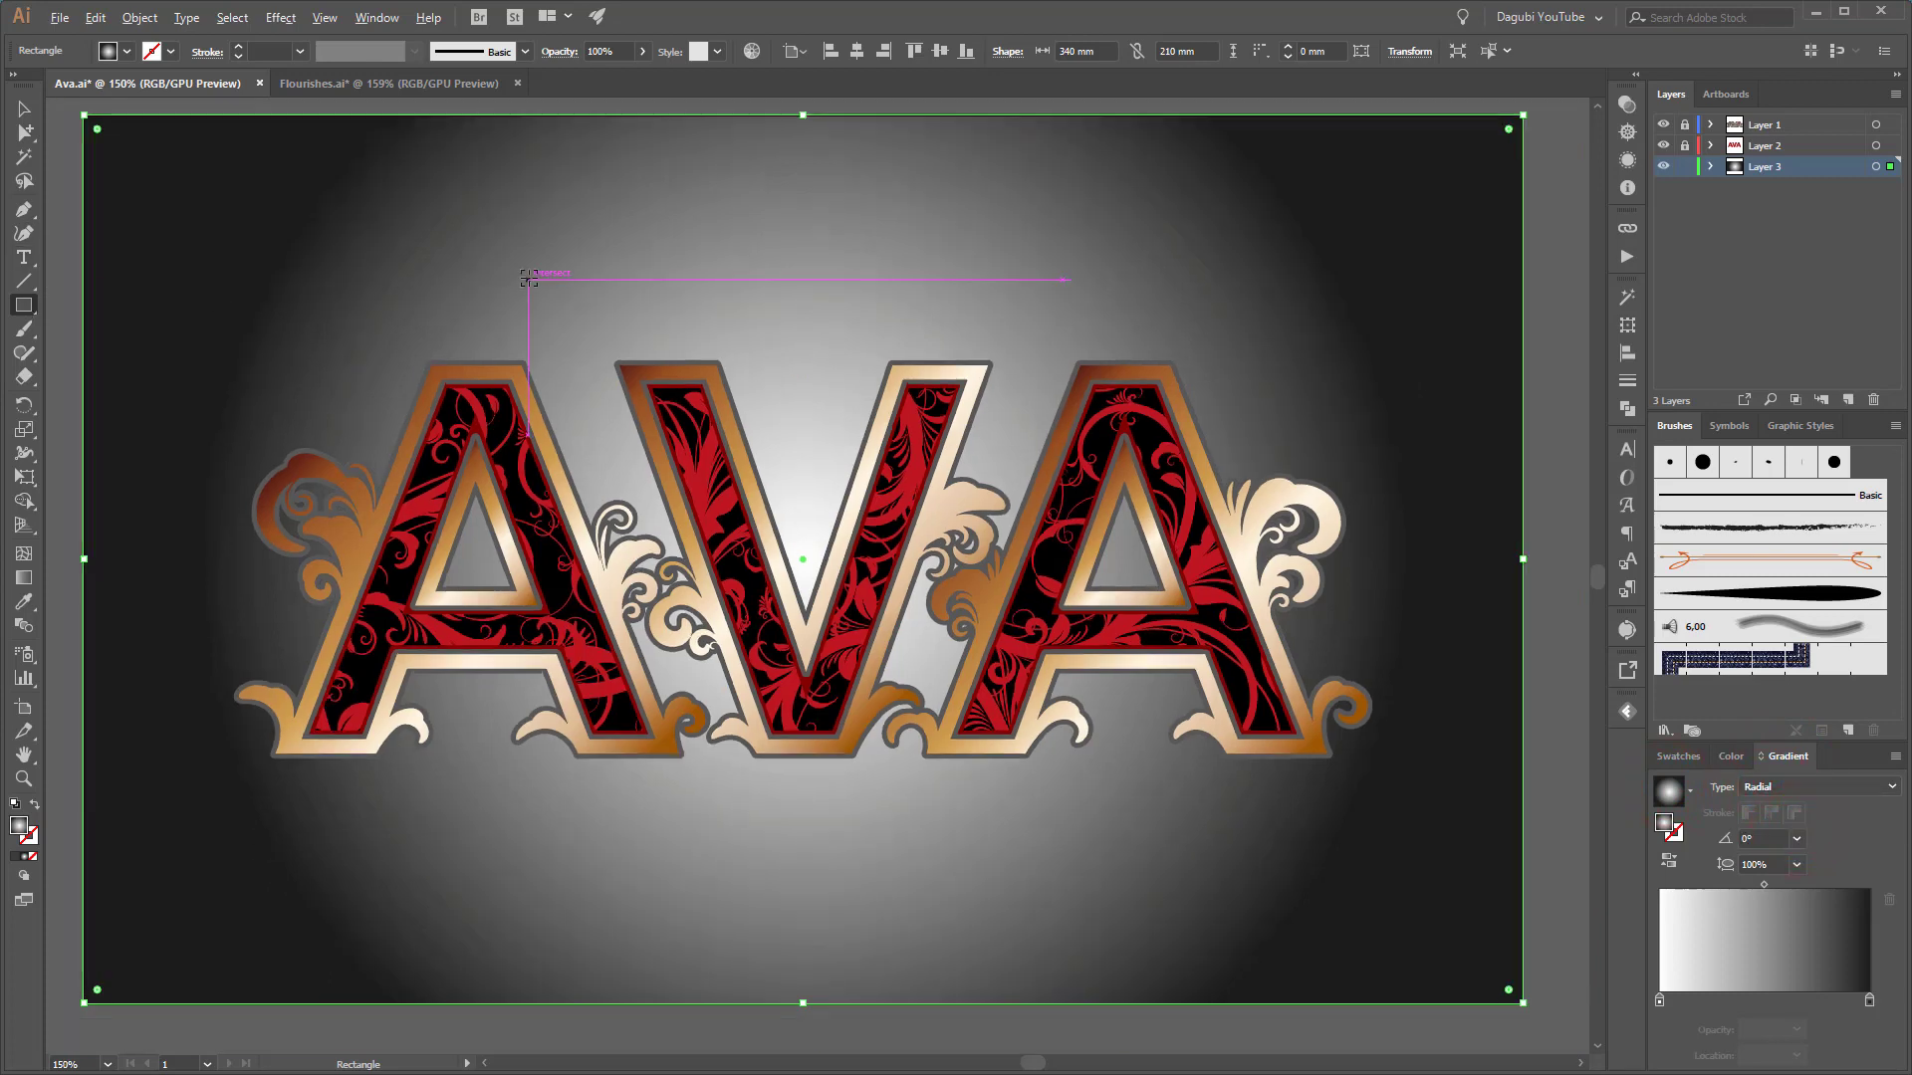
Lock the background rectangle and draw a dark gray strip about 347 × 0.7 mm along the artboard's top edge
left_click(1711, 166)
left_click(1685, 187)
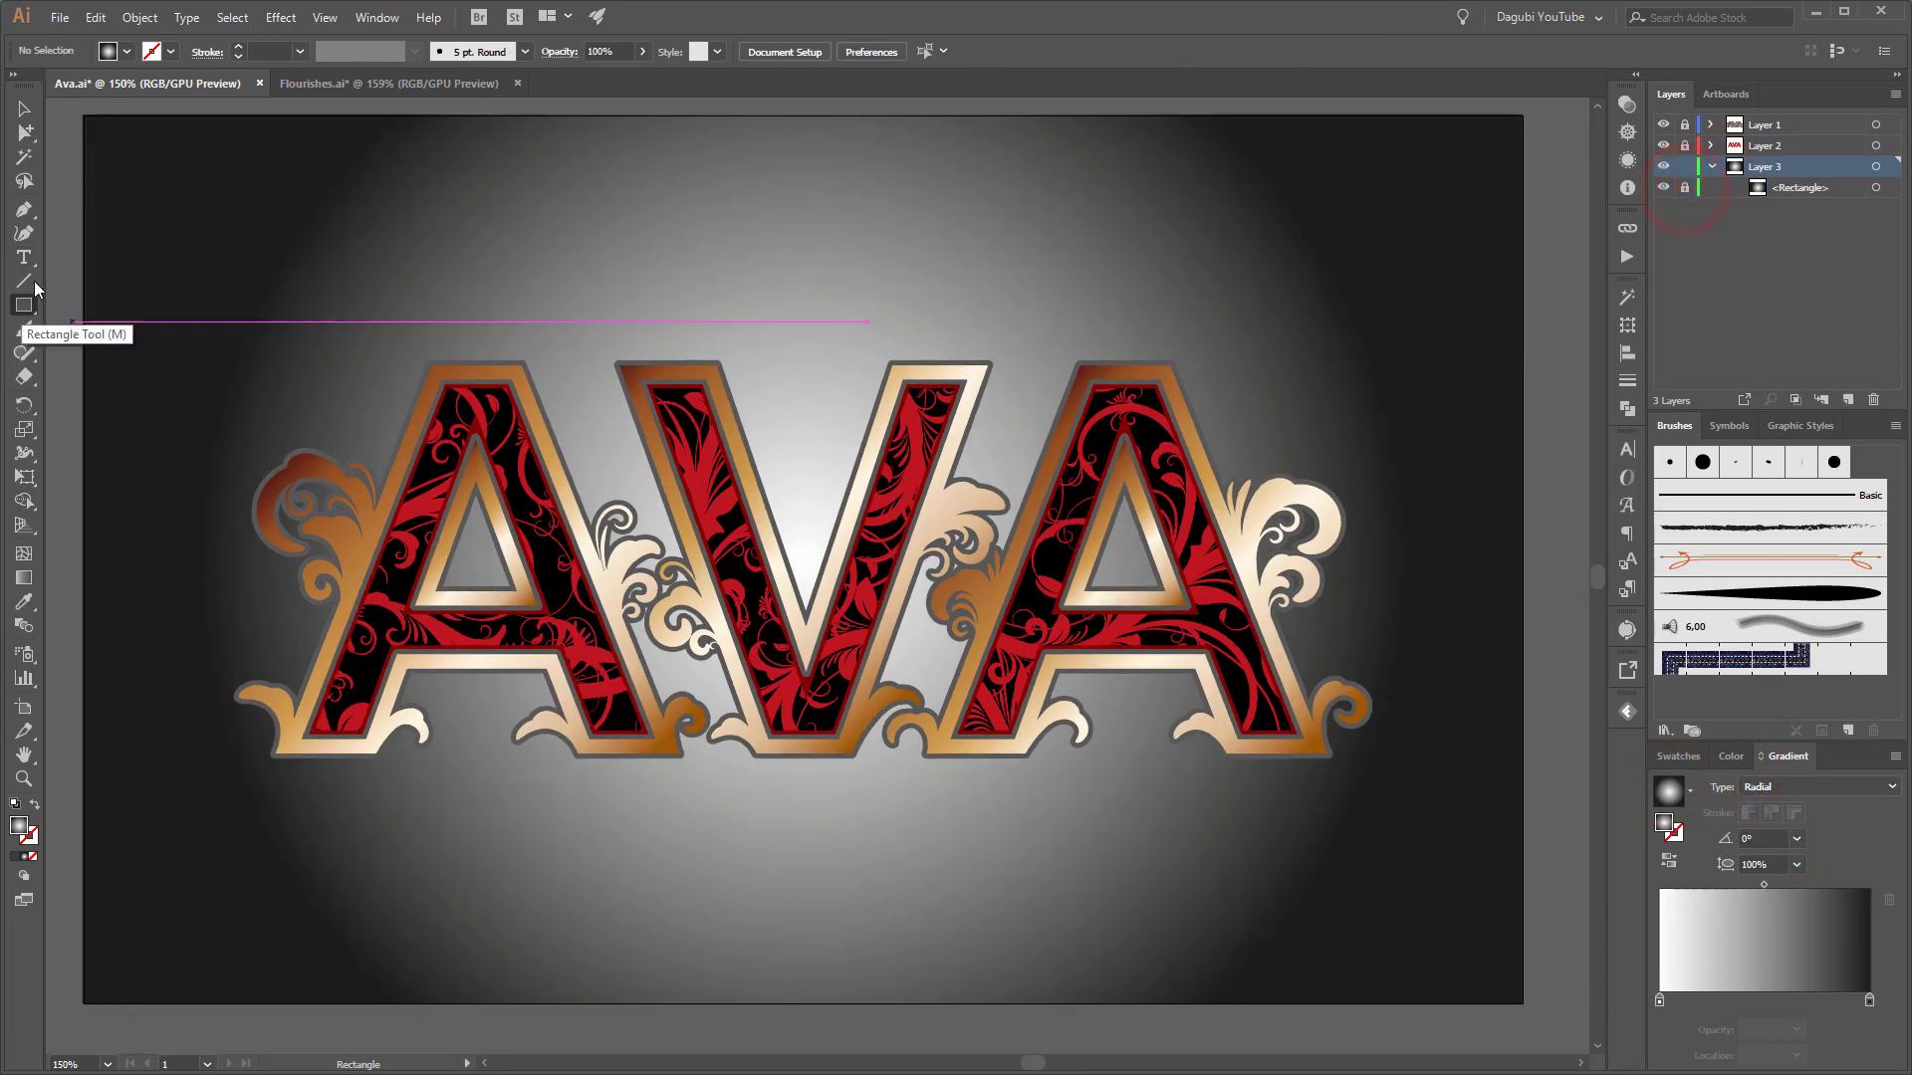
left_click_drag(66, 124, 1537, 125)
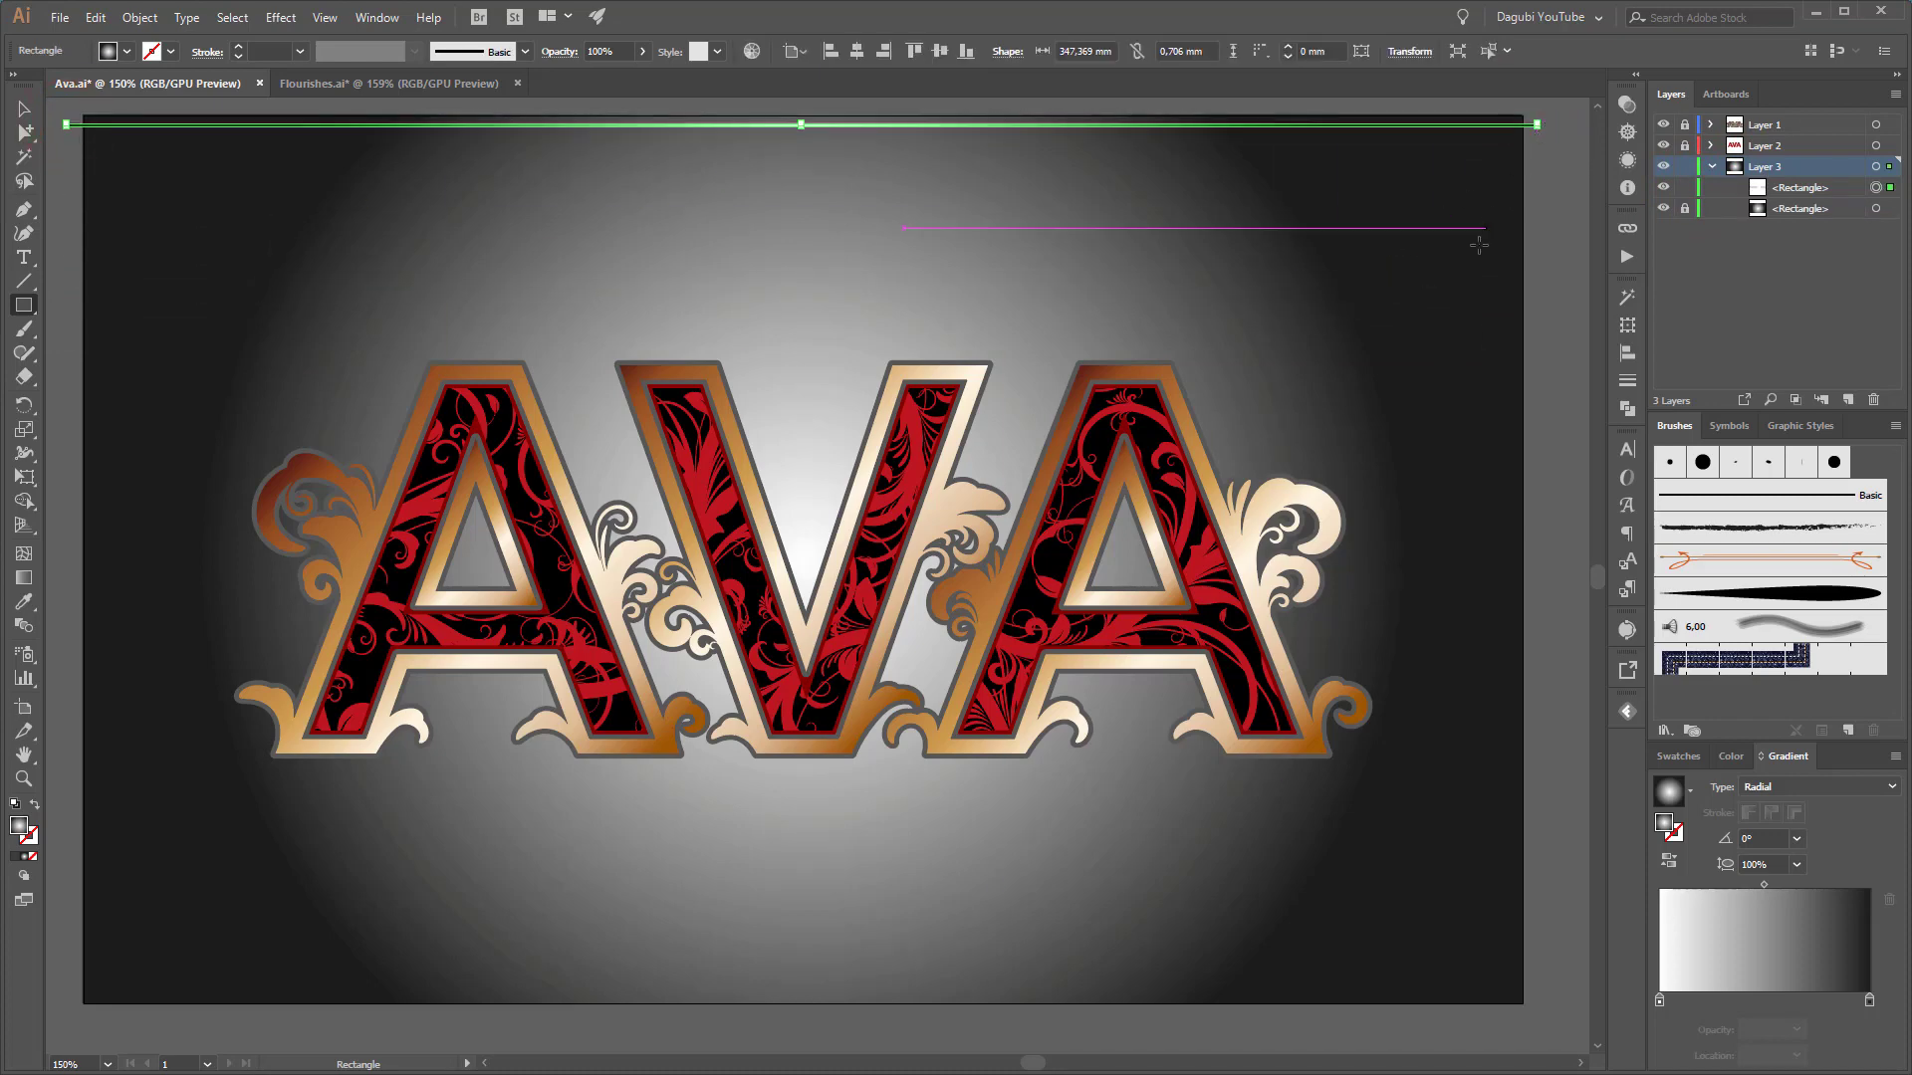
left_click(1733, 759)
left_click(1677, 757)
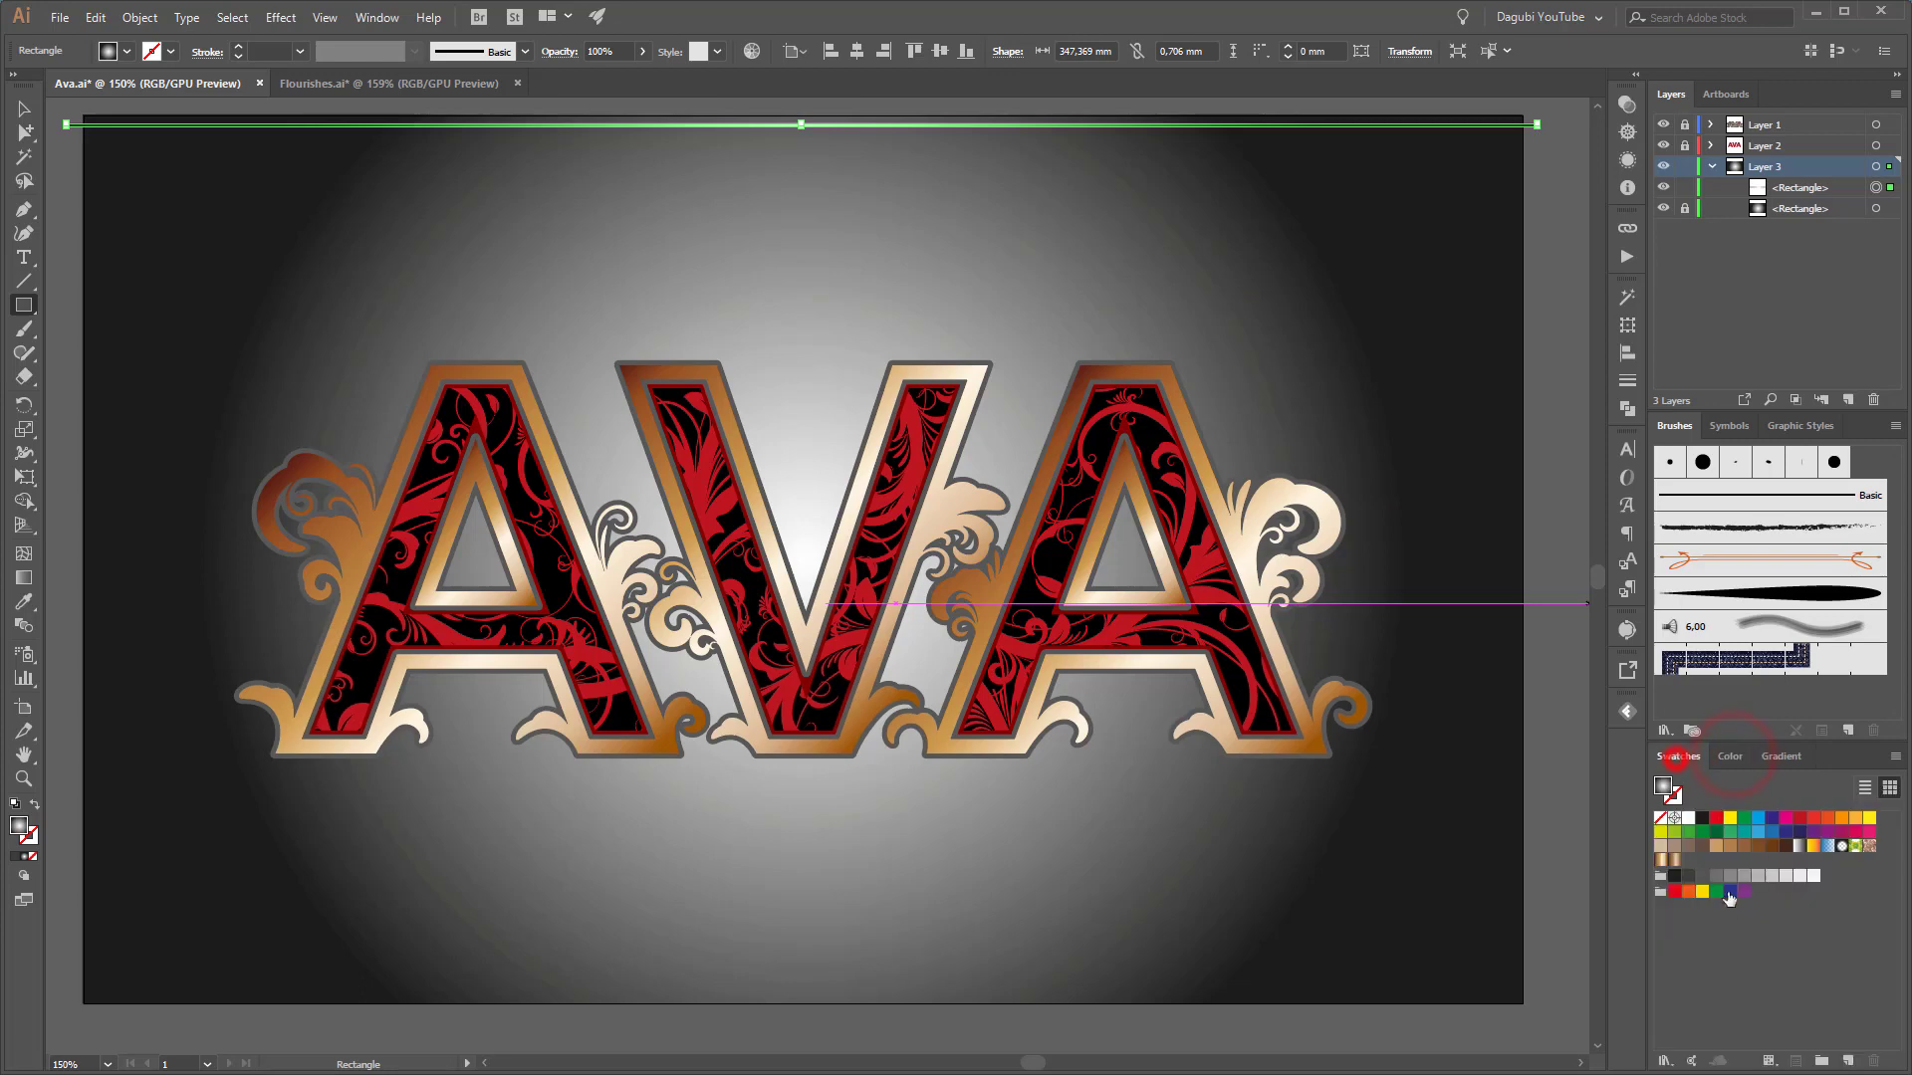
left_click(1701, 876)
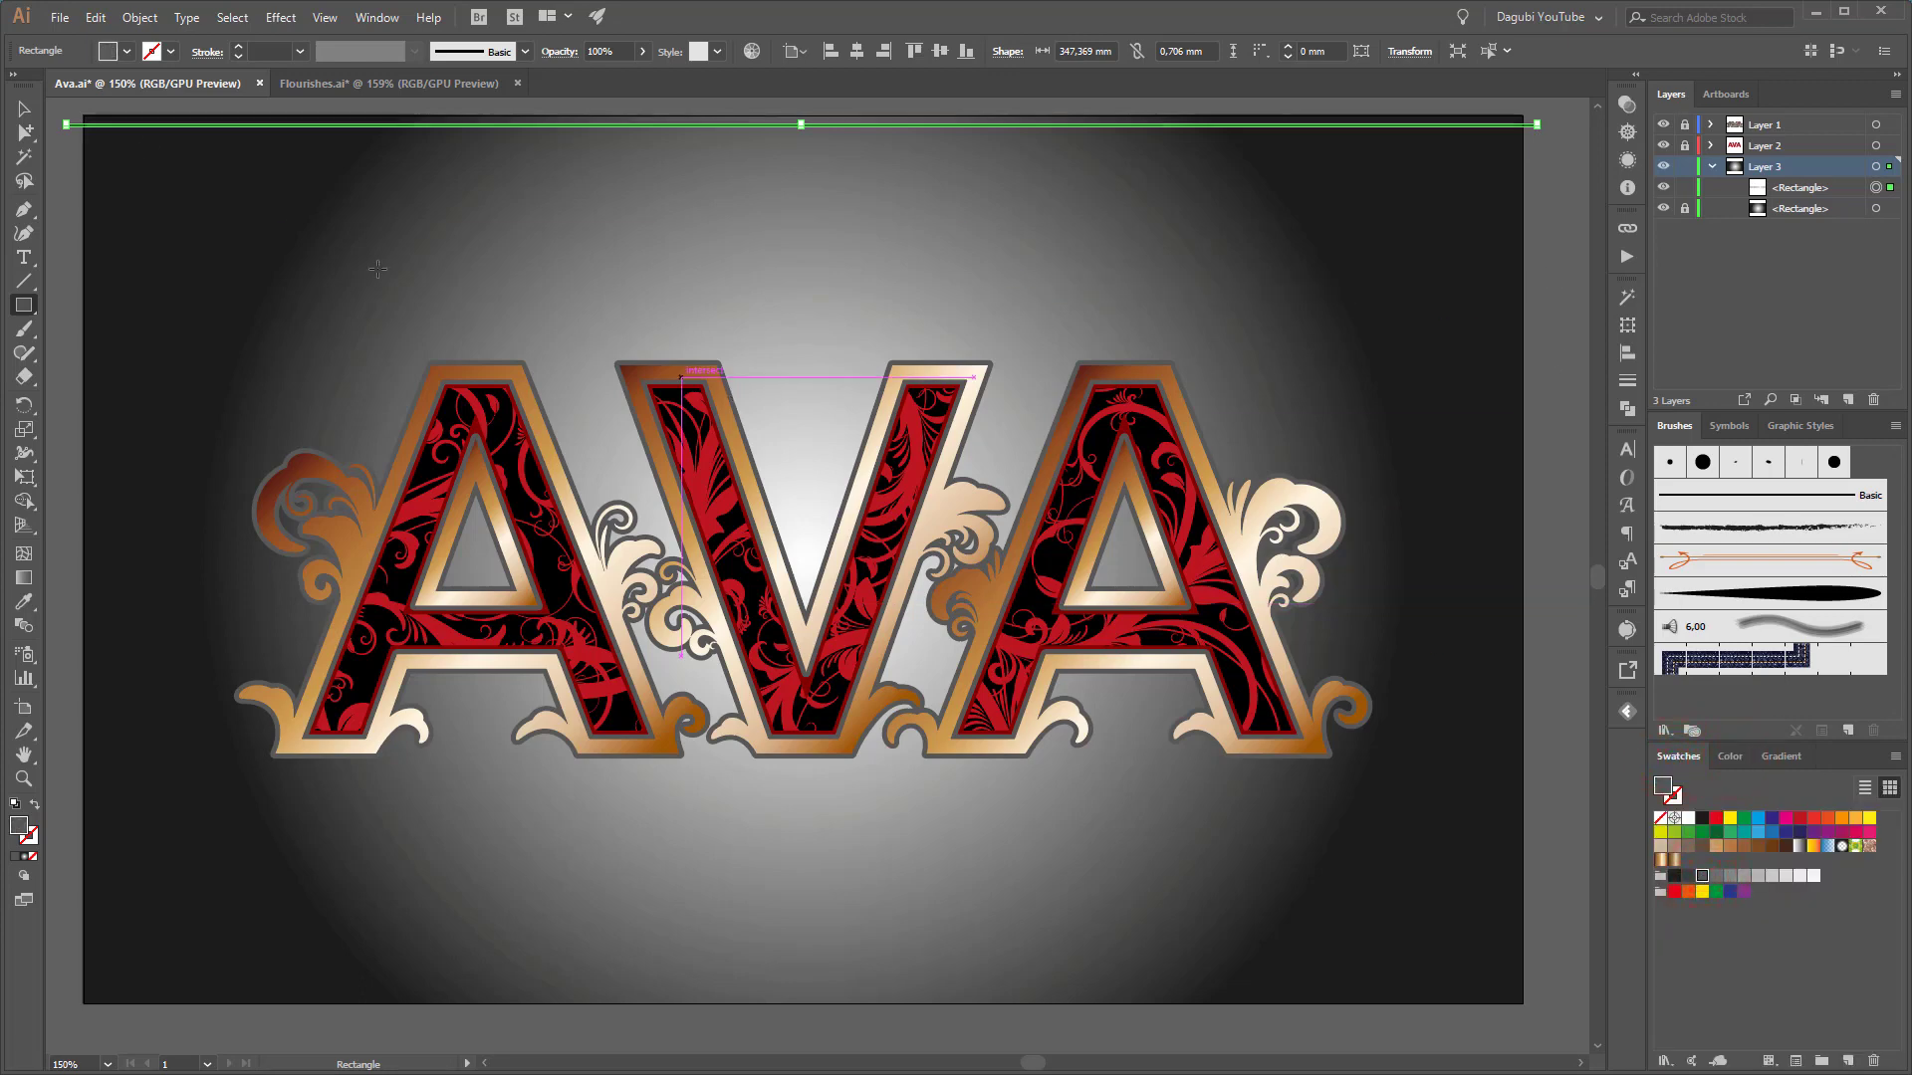
Duplicate the thin strip a short distance straight below the original
left_click(26, 108)
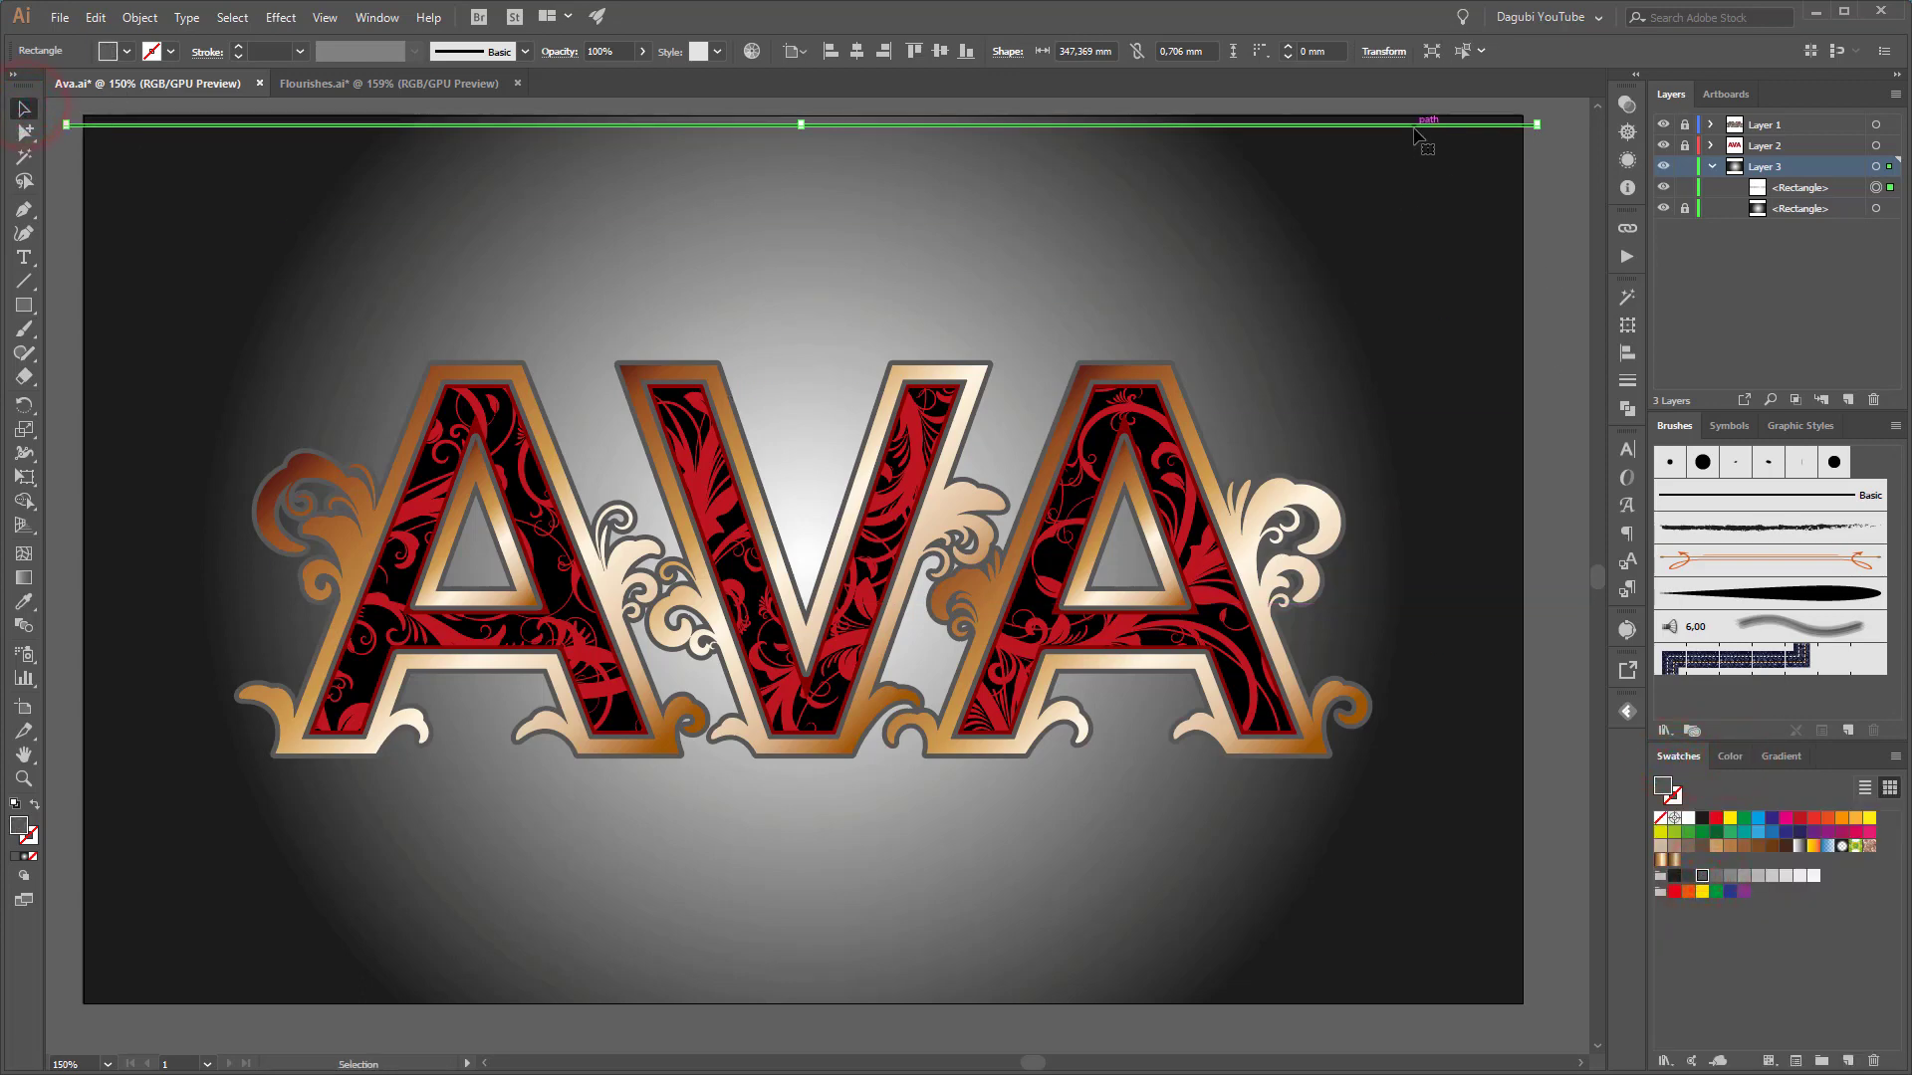
left_click_drag(780, 132, 1080, 498)
left_click_drag(1026, 303, 1012, 581)
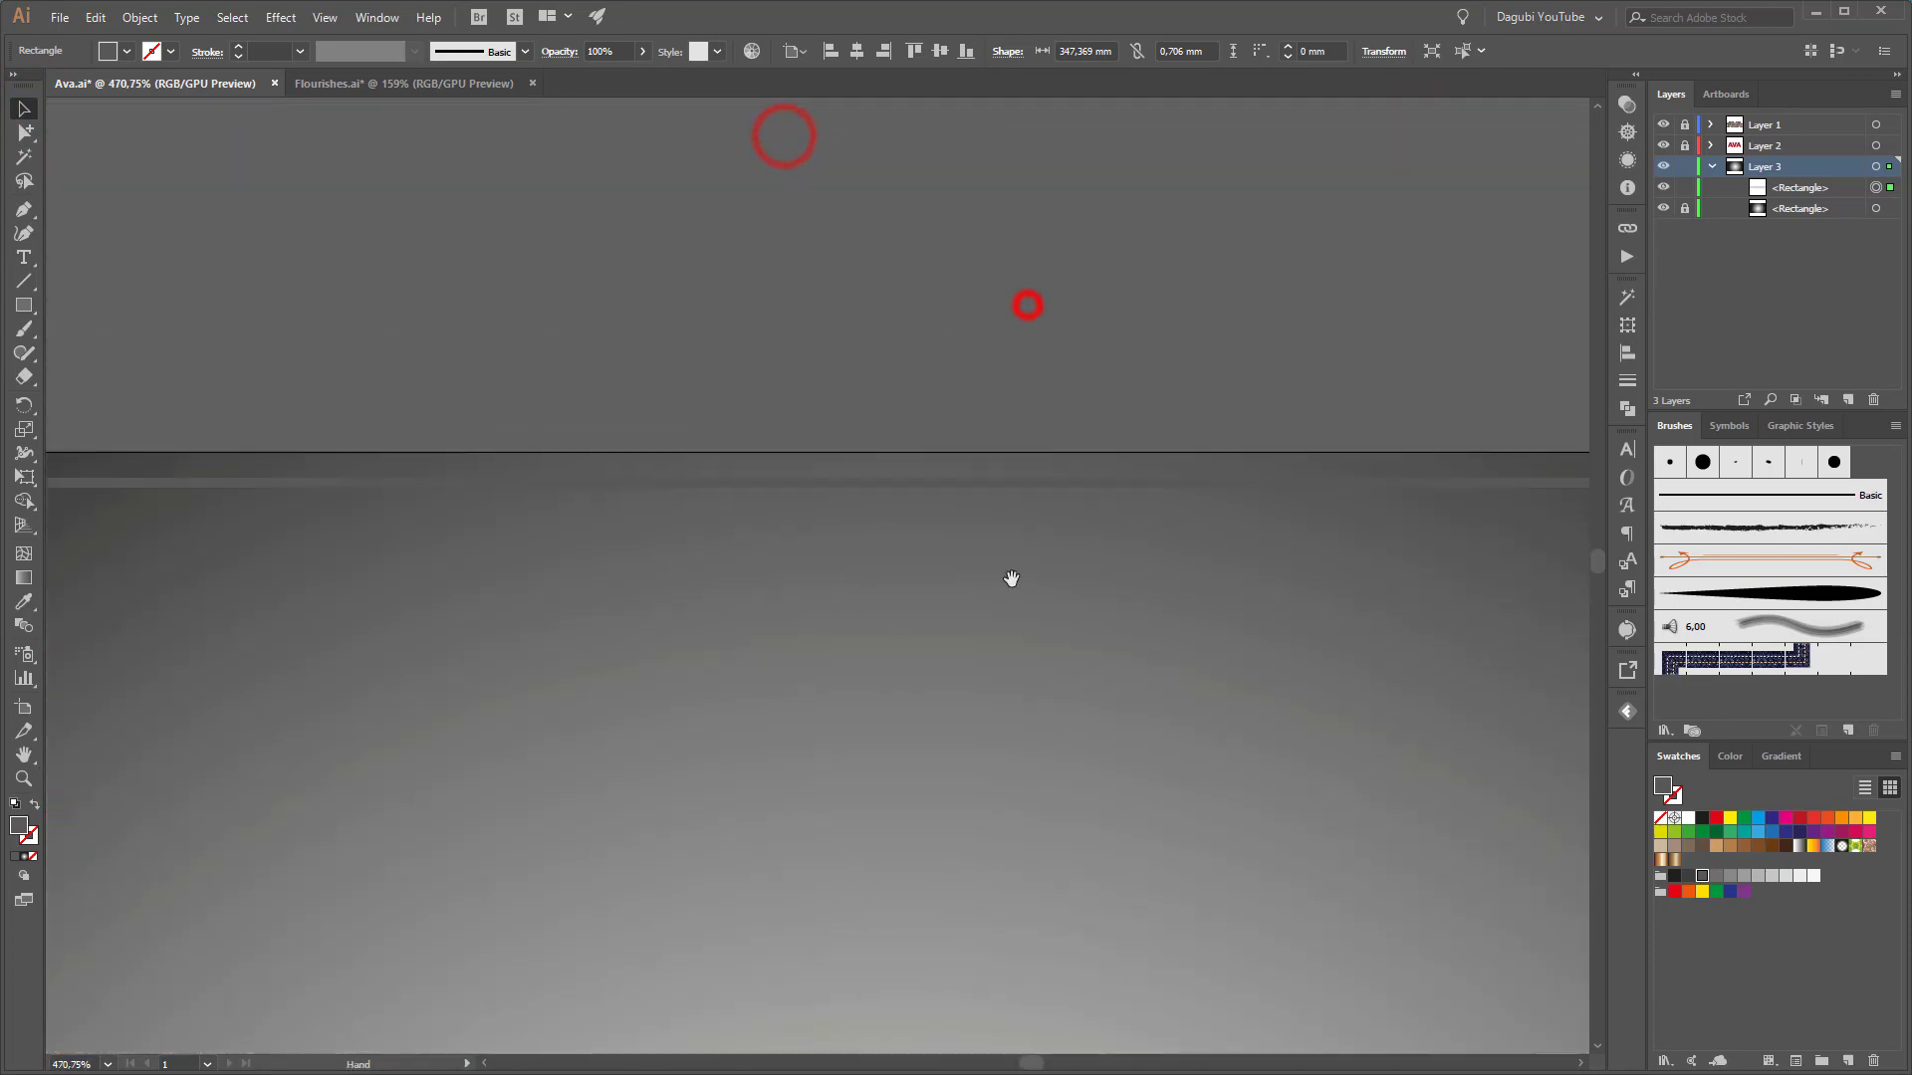
left_click_drag(977, 480, 978, 499)
scroll(1020, 645, "down", 4)
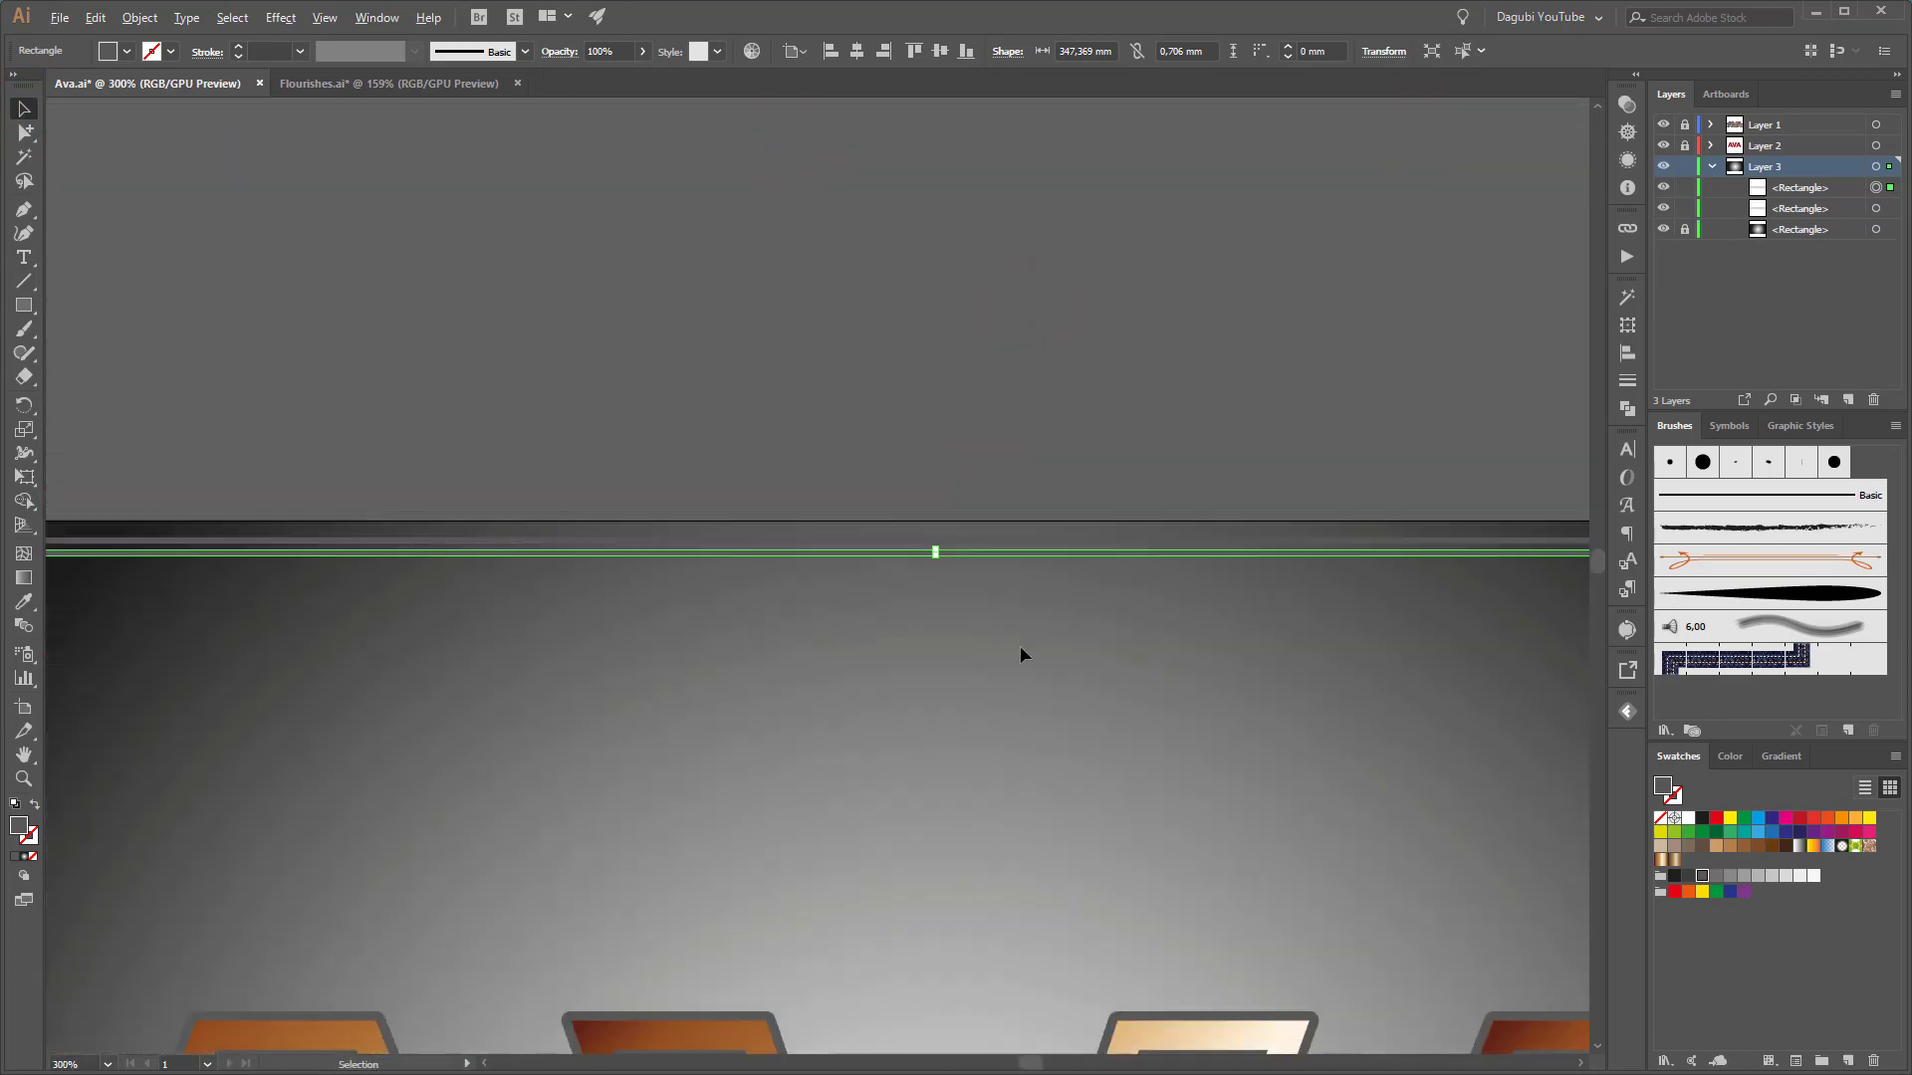
left_click_drag(1069, 706, 924, 287)
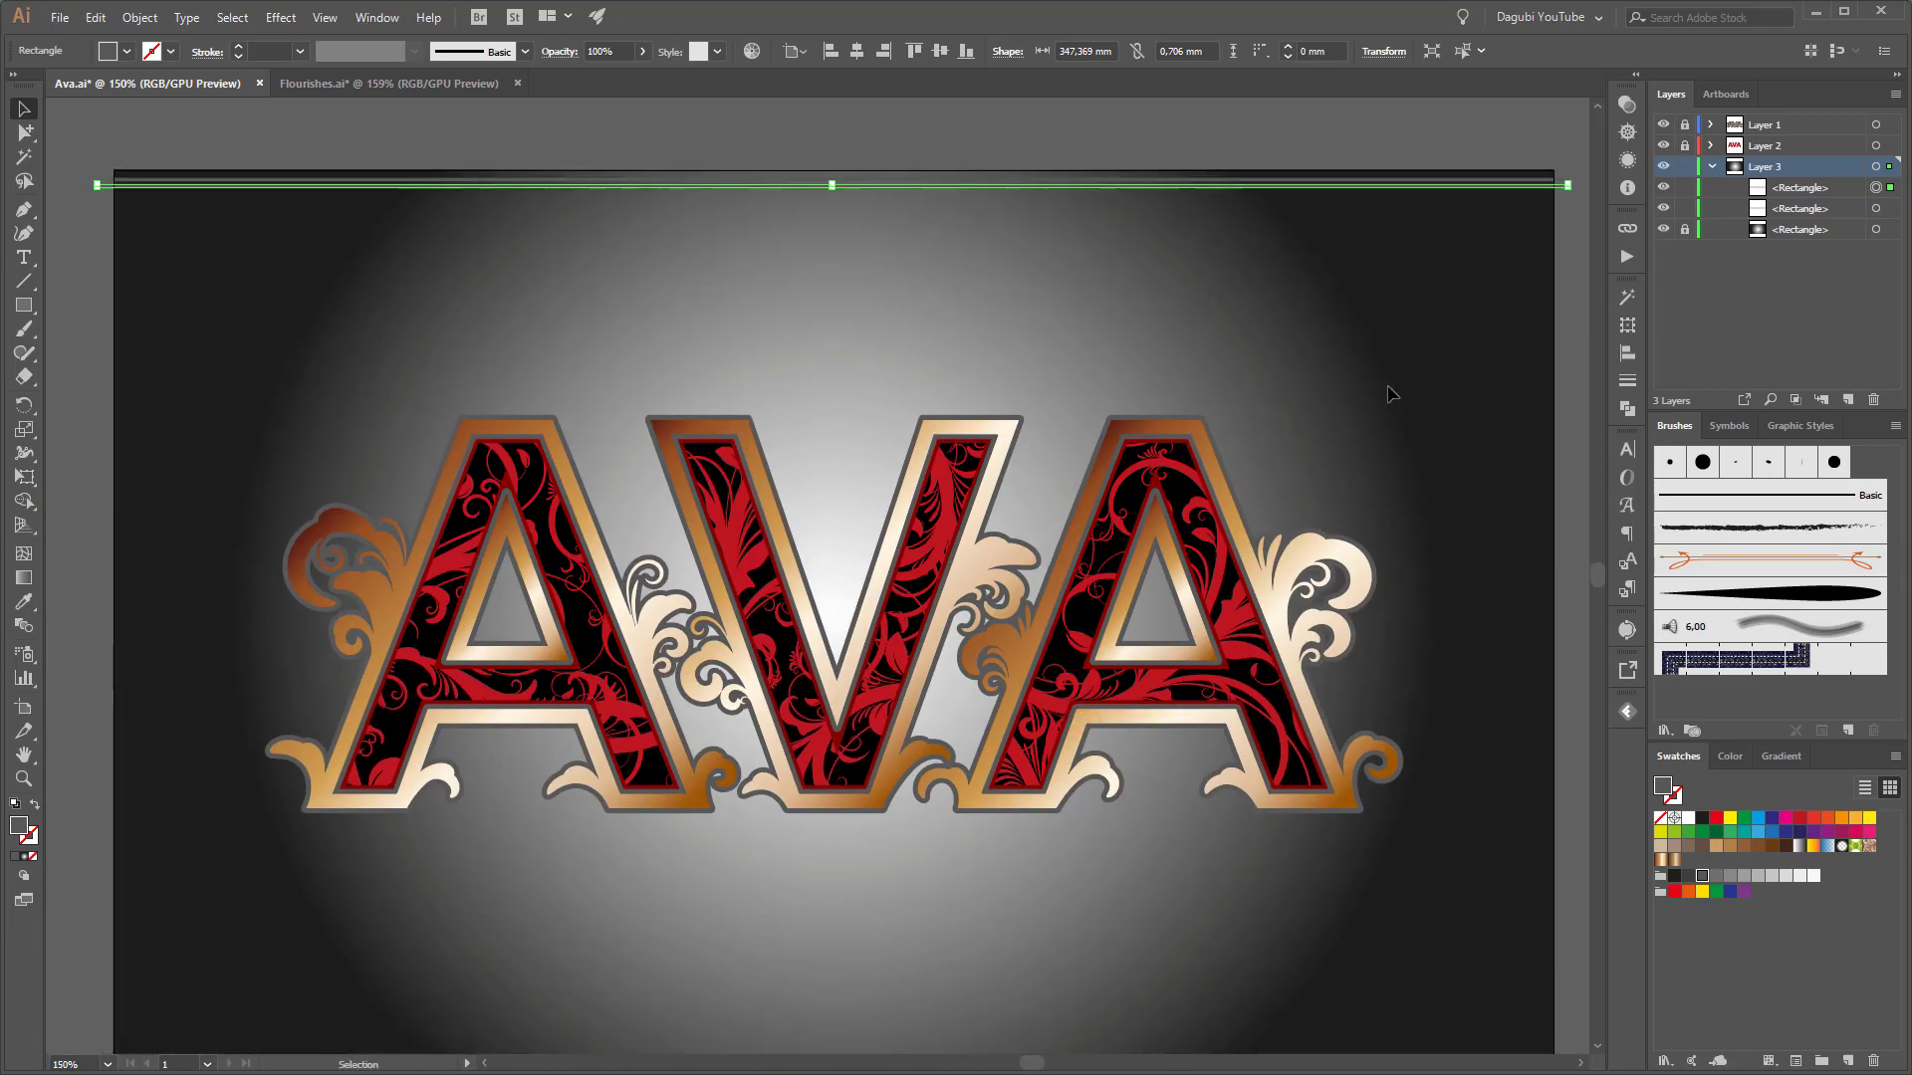
Repeat the strip duplication down the artboard until evenly spaced stripes extend below the lettering
key("ctrl+d")
key("ctrl+d")
key("ctrl+d")
key("ctrl+d")
key("ctrl+d")
key("ctrl+d")
key("ctrl+d")
key("ctrl+d")
key("ctrl+d")
key("ctrl+d")
key("ctrl+d")
key("ctrl+d")
key("ctrl+d")
key("ctrl+d")
key("ctrl+d")
key("ctrl+d")
key("ctrl+d")
key("ctrl+d")
key("ctrl+d")
key("ctrl+d")
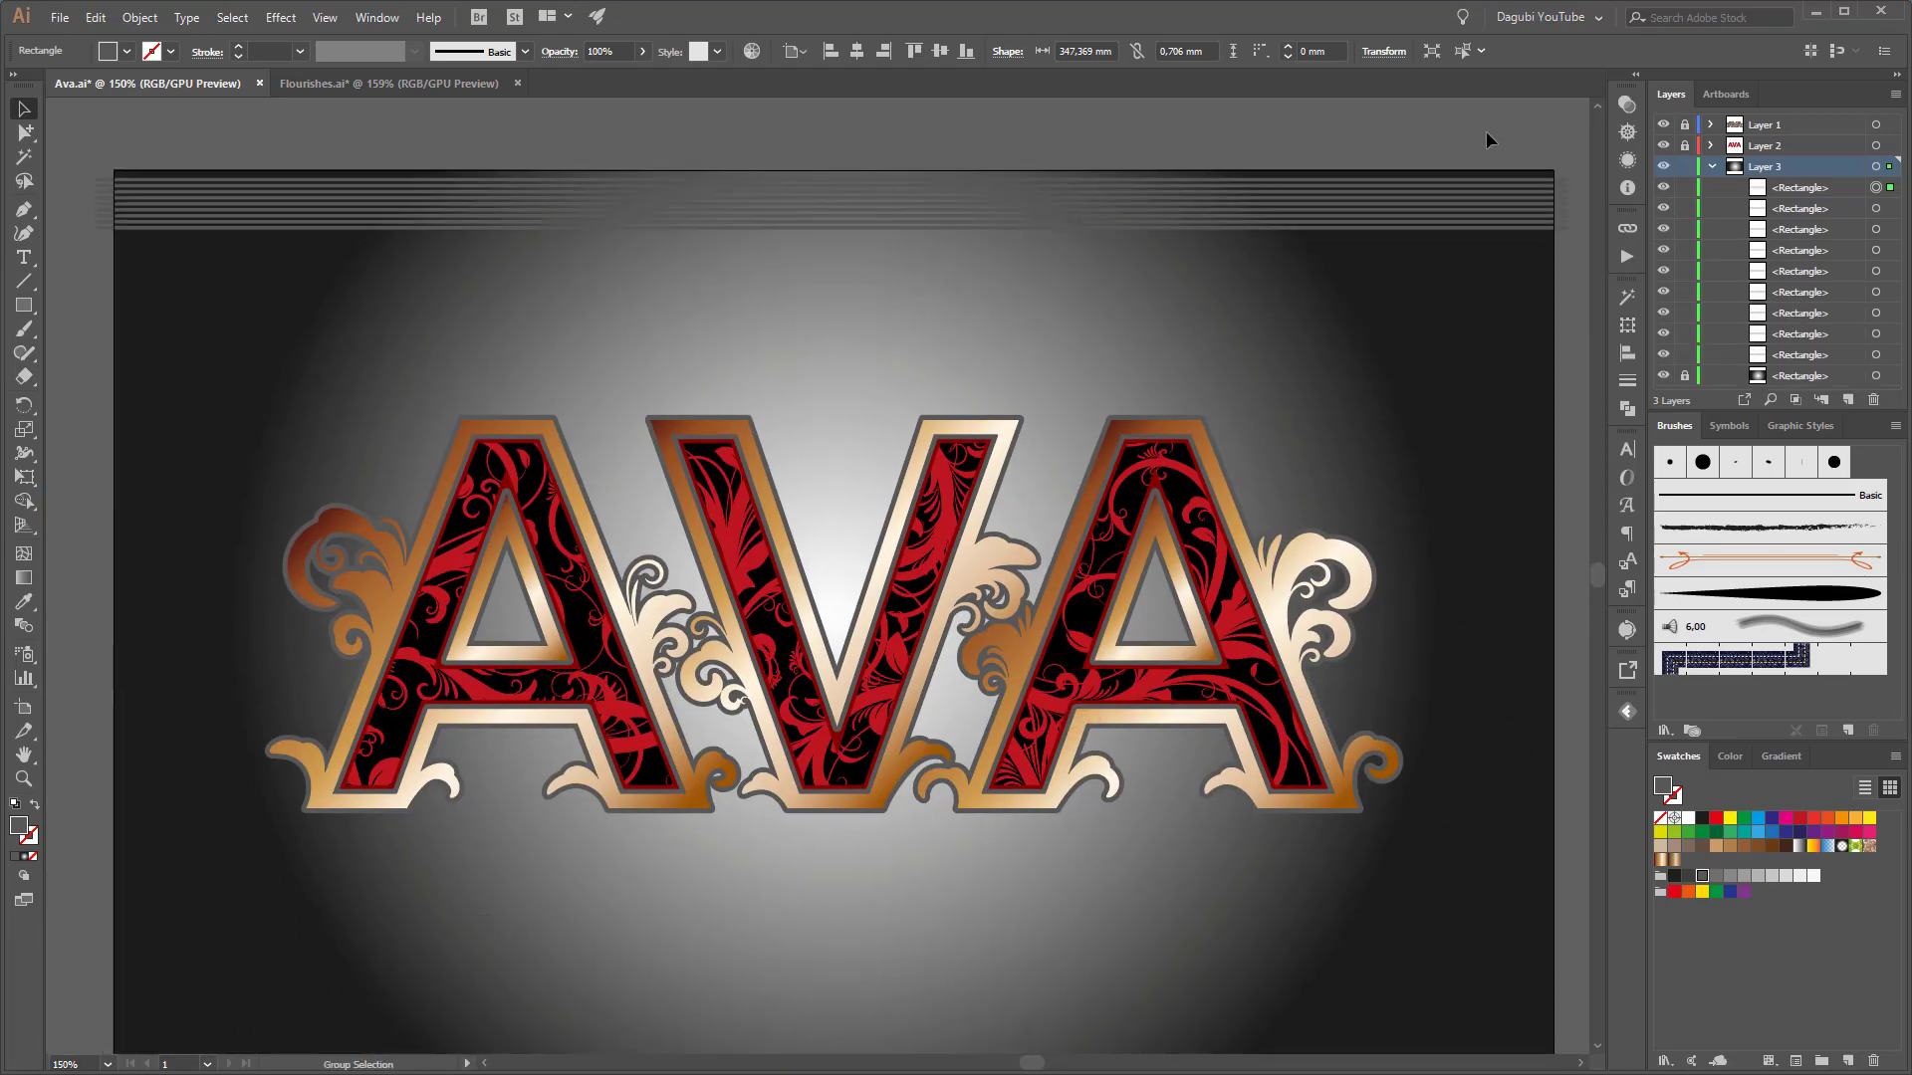
key("ctrl+d")
key("ctrl+d")
key("ctrl+d")
key("ctrl+d")
key("ctrl+d")
key("ctrl+d")
key("ctrl+d")
key("ctrl+d")
key("ctrl+d")
key("ctrl+d")
key("ctrl+d")
key("ctrl+d")
key("ctrl+d")
key("ctrl+d")
key("ctrl+d")
key("ctrl+d")
key("ctrl+d")
key("ctrl+d")
key("ctrl+d")
key("ctrl+d")
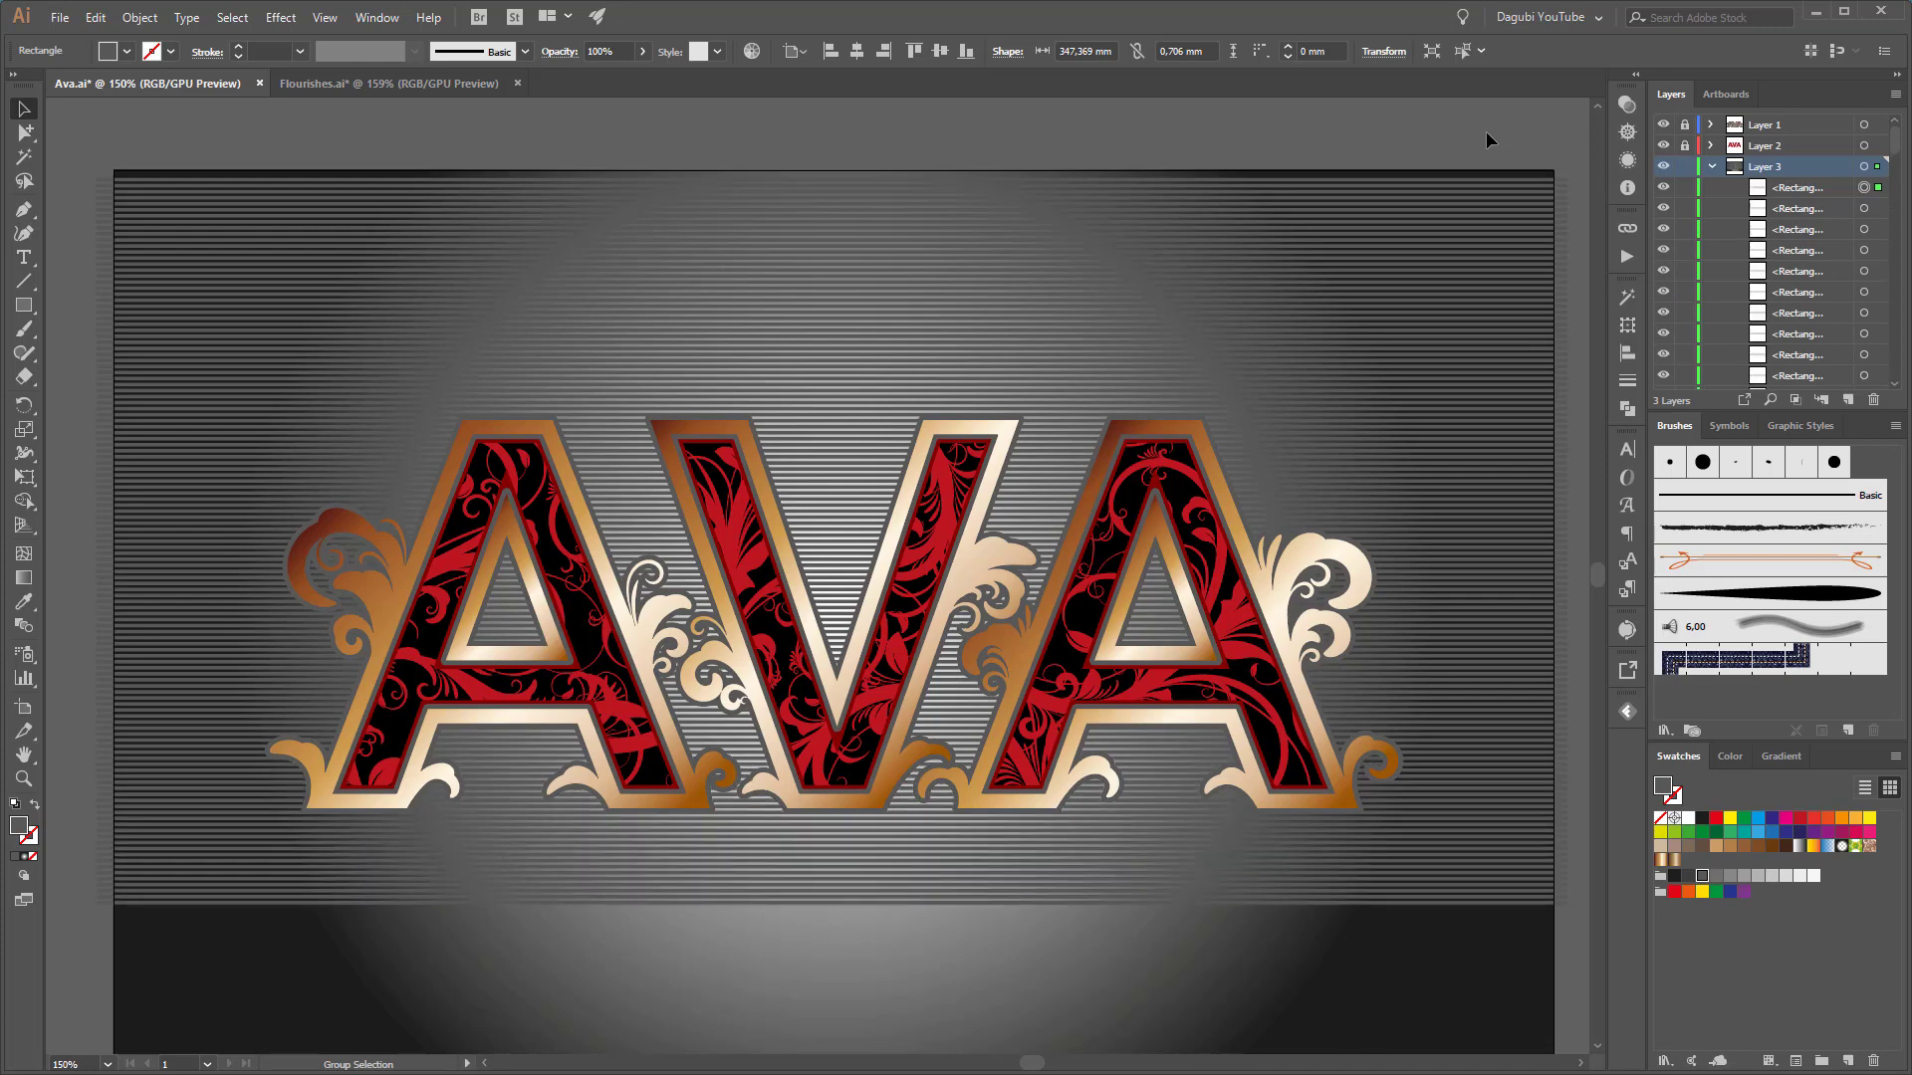
Select all the stripes on Layer 3 and group them
left_click_drag(1384, 406, 1058, 349)
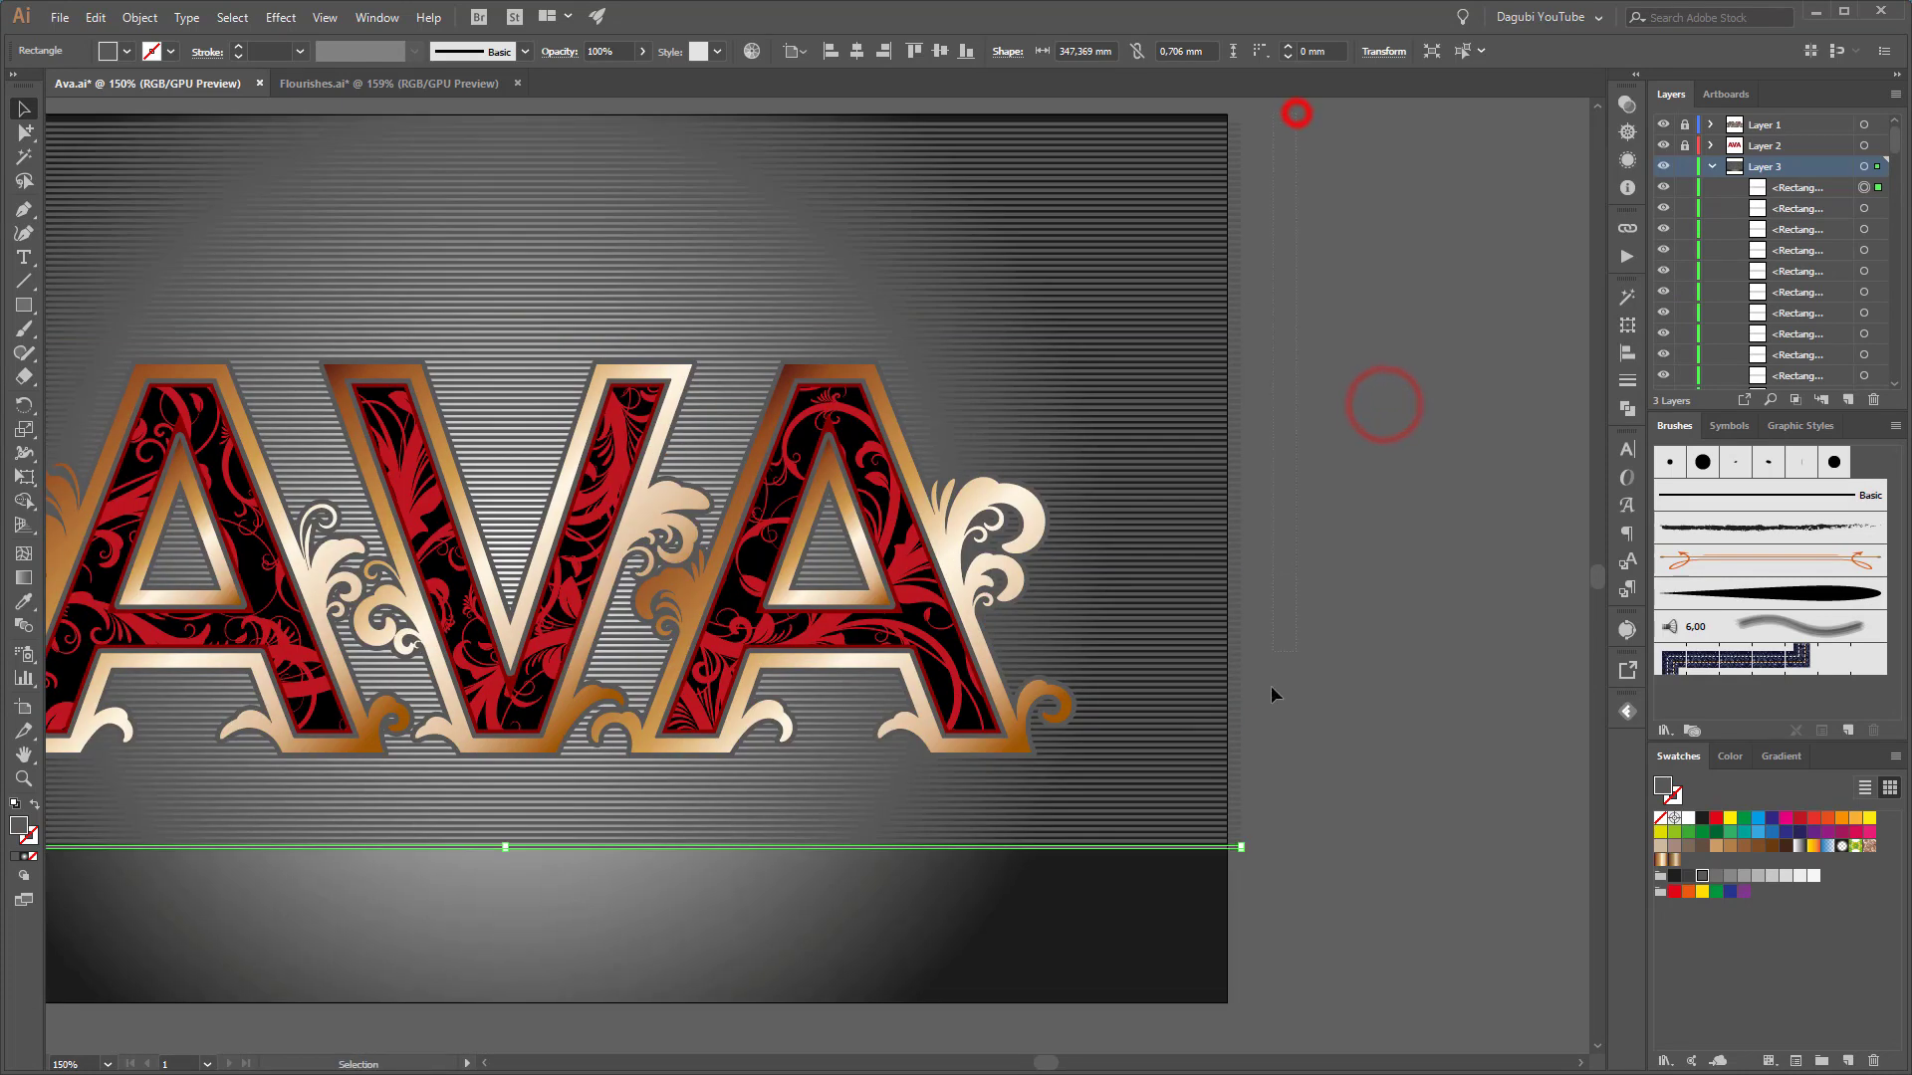
left_click_drag(1234, 901, 1233, 901)
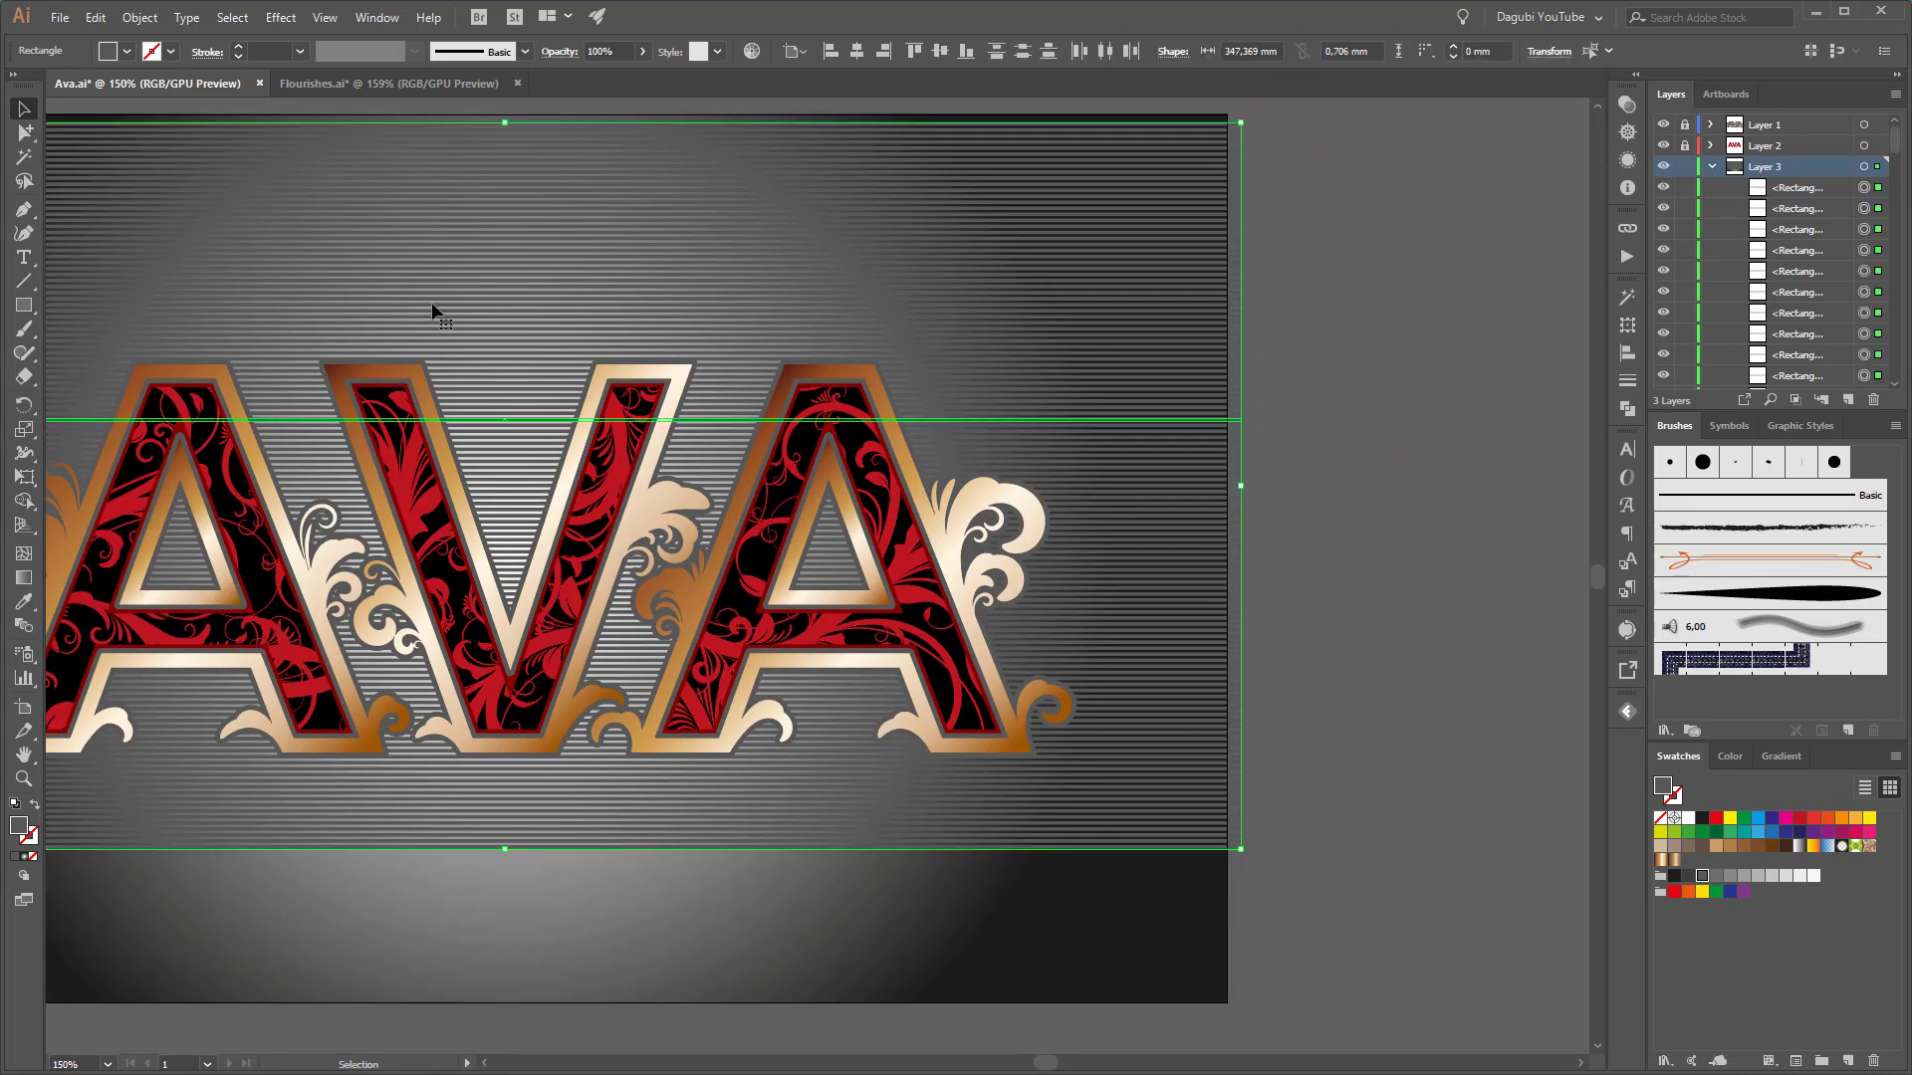
left_click(151, 17)
left_click(176, 90)
Stretch the stripe group downward past the artboard's lower edge and nudge it up to cover the whole artboard
left_click_drag(767, 507, 1096, 509)
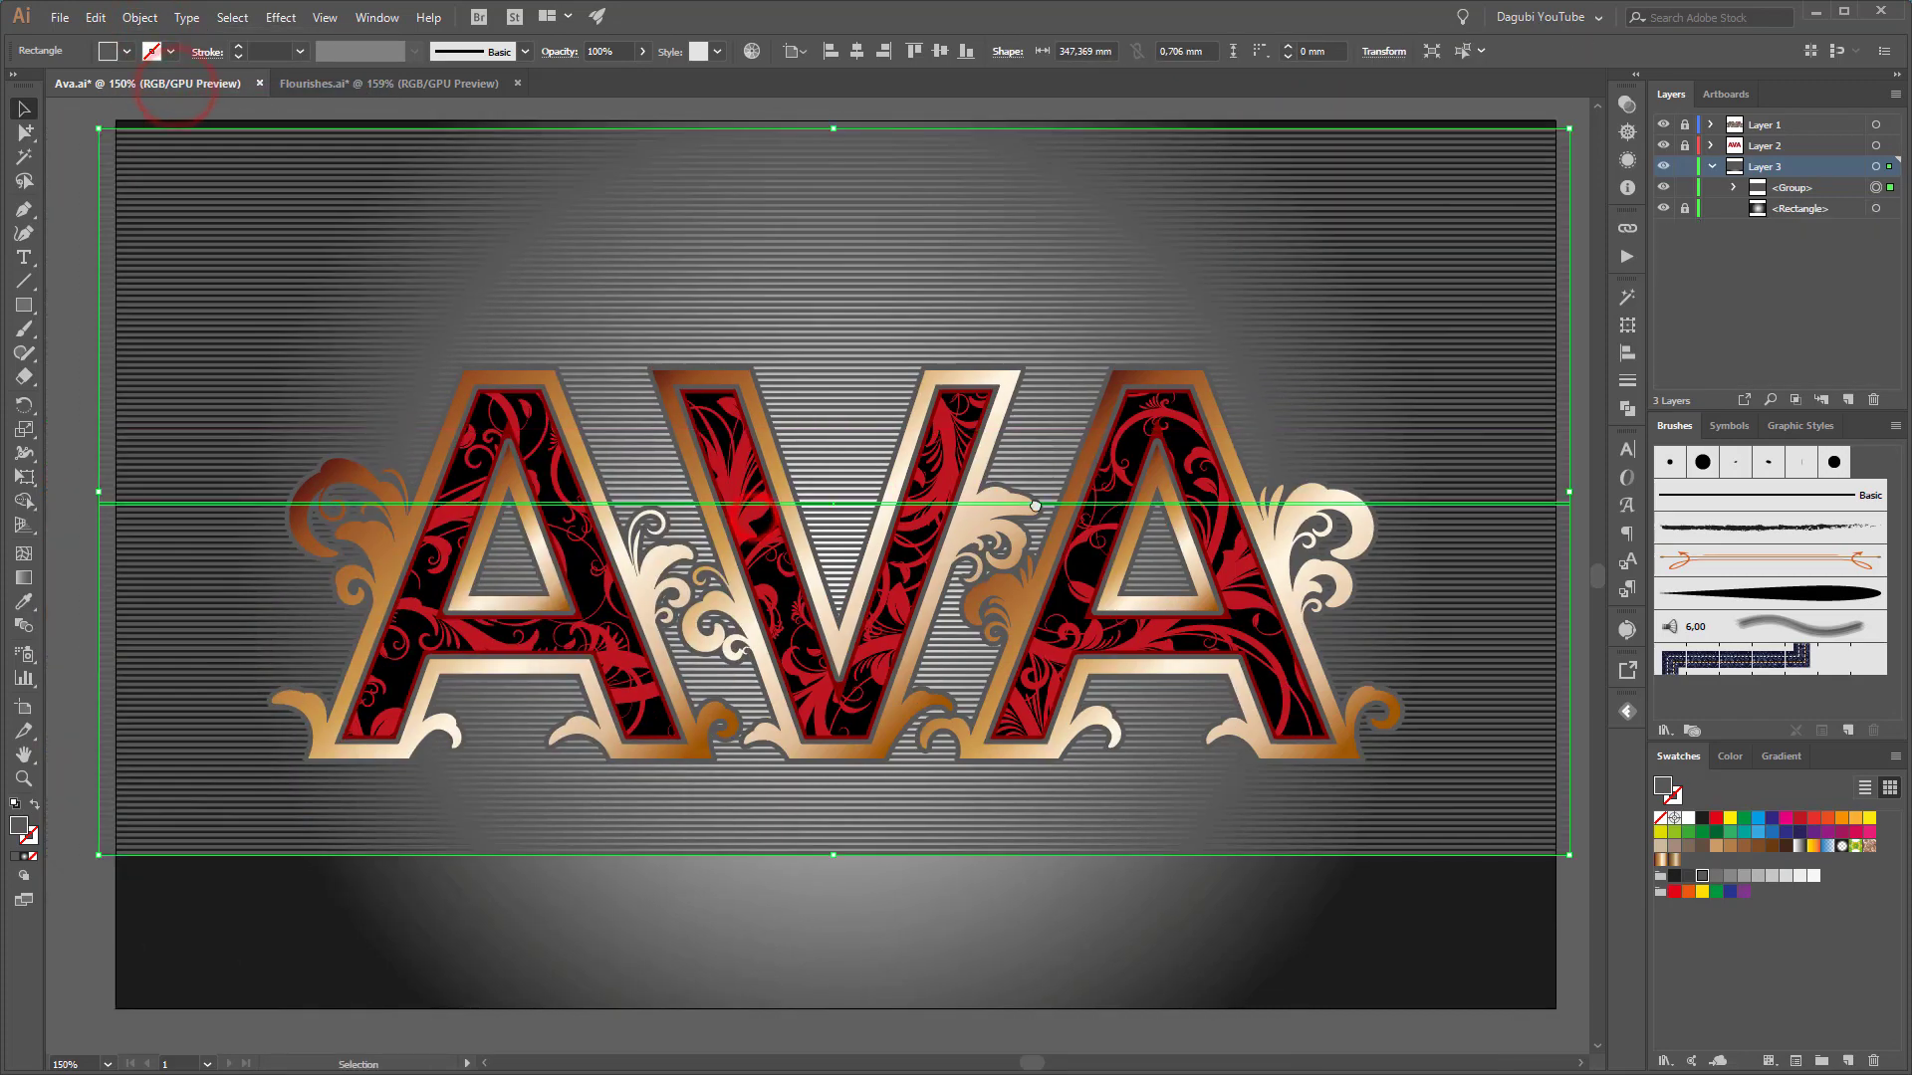
scroll(1033, 512, "down", 1)
left_click_drag(887, 737, 899, 851)
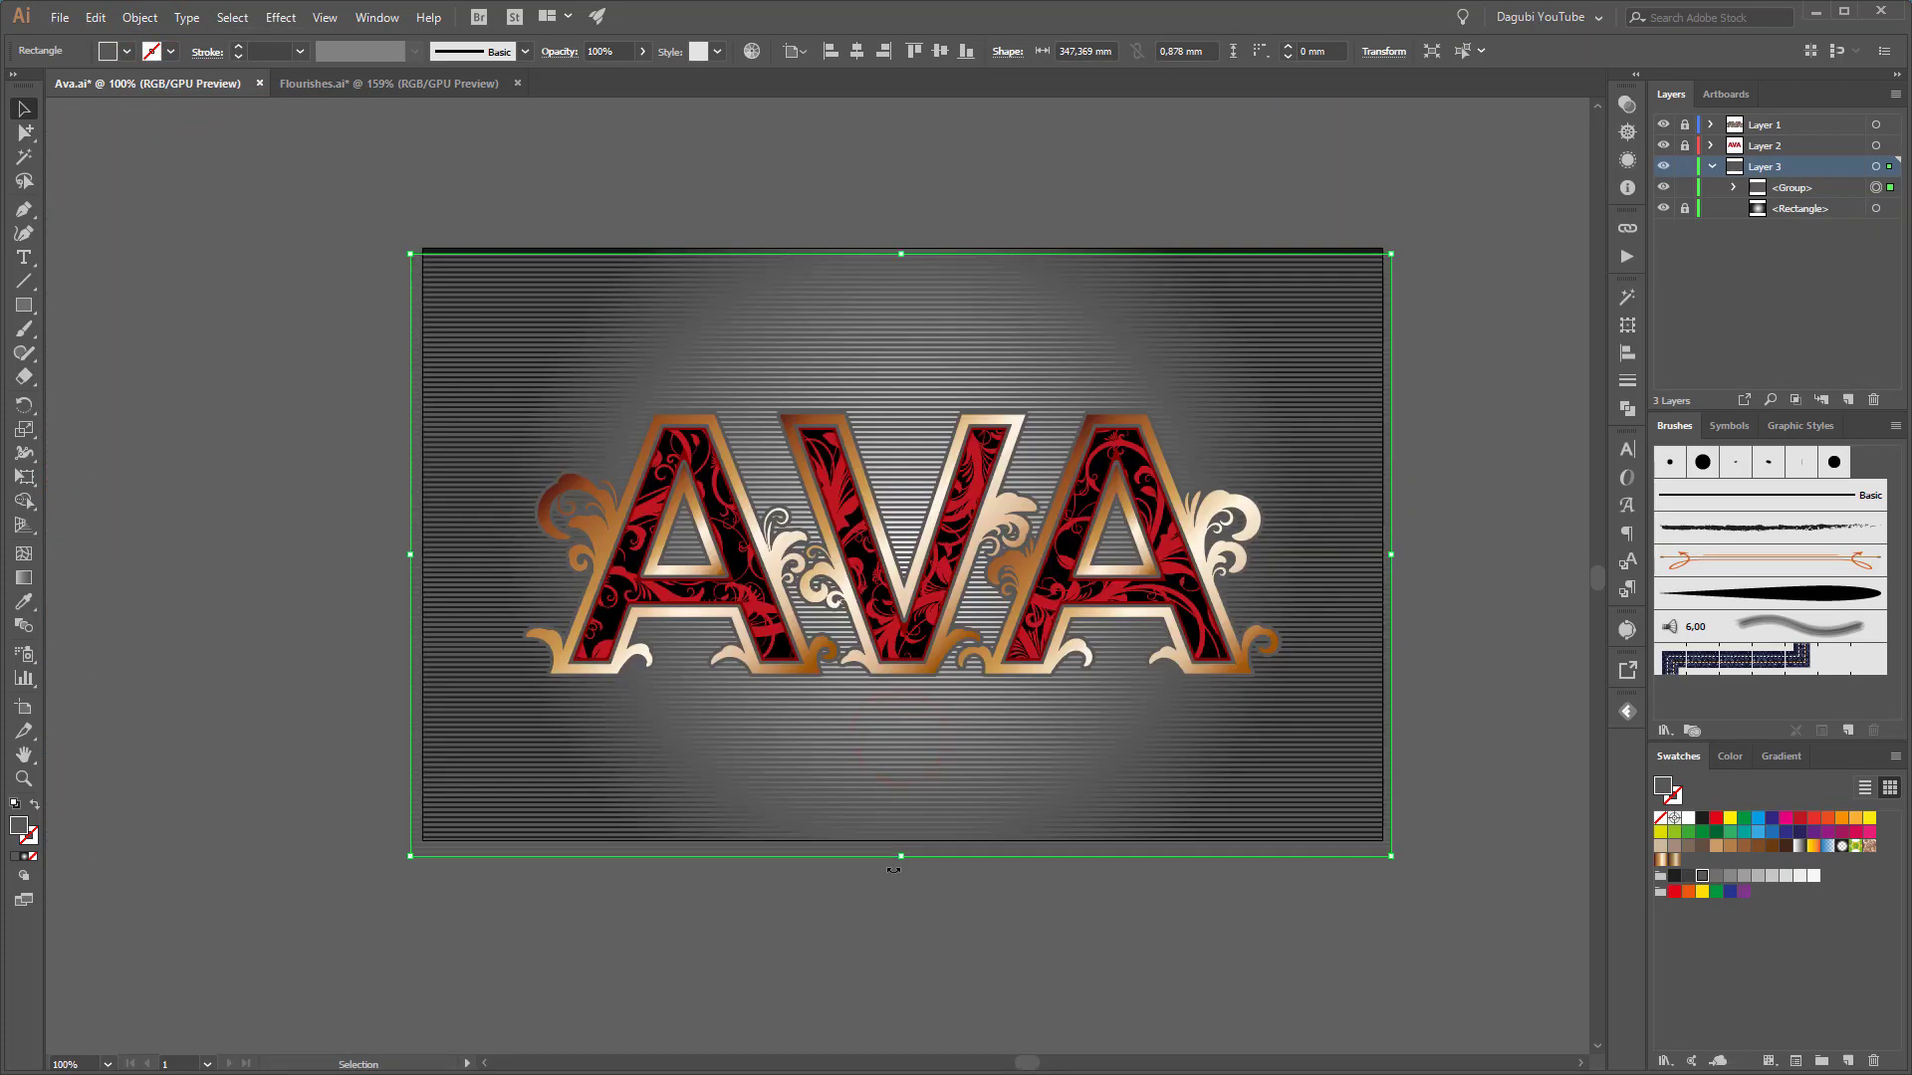
key("Up")
key("Up")
key("Up")
key("Up")
key("Up")
key("Up")
key("Up")
scroll(930, 498, "up", 1)
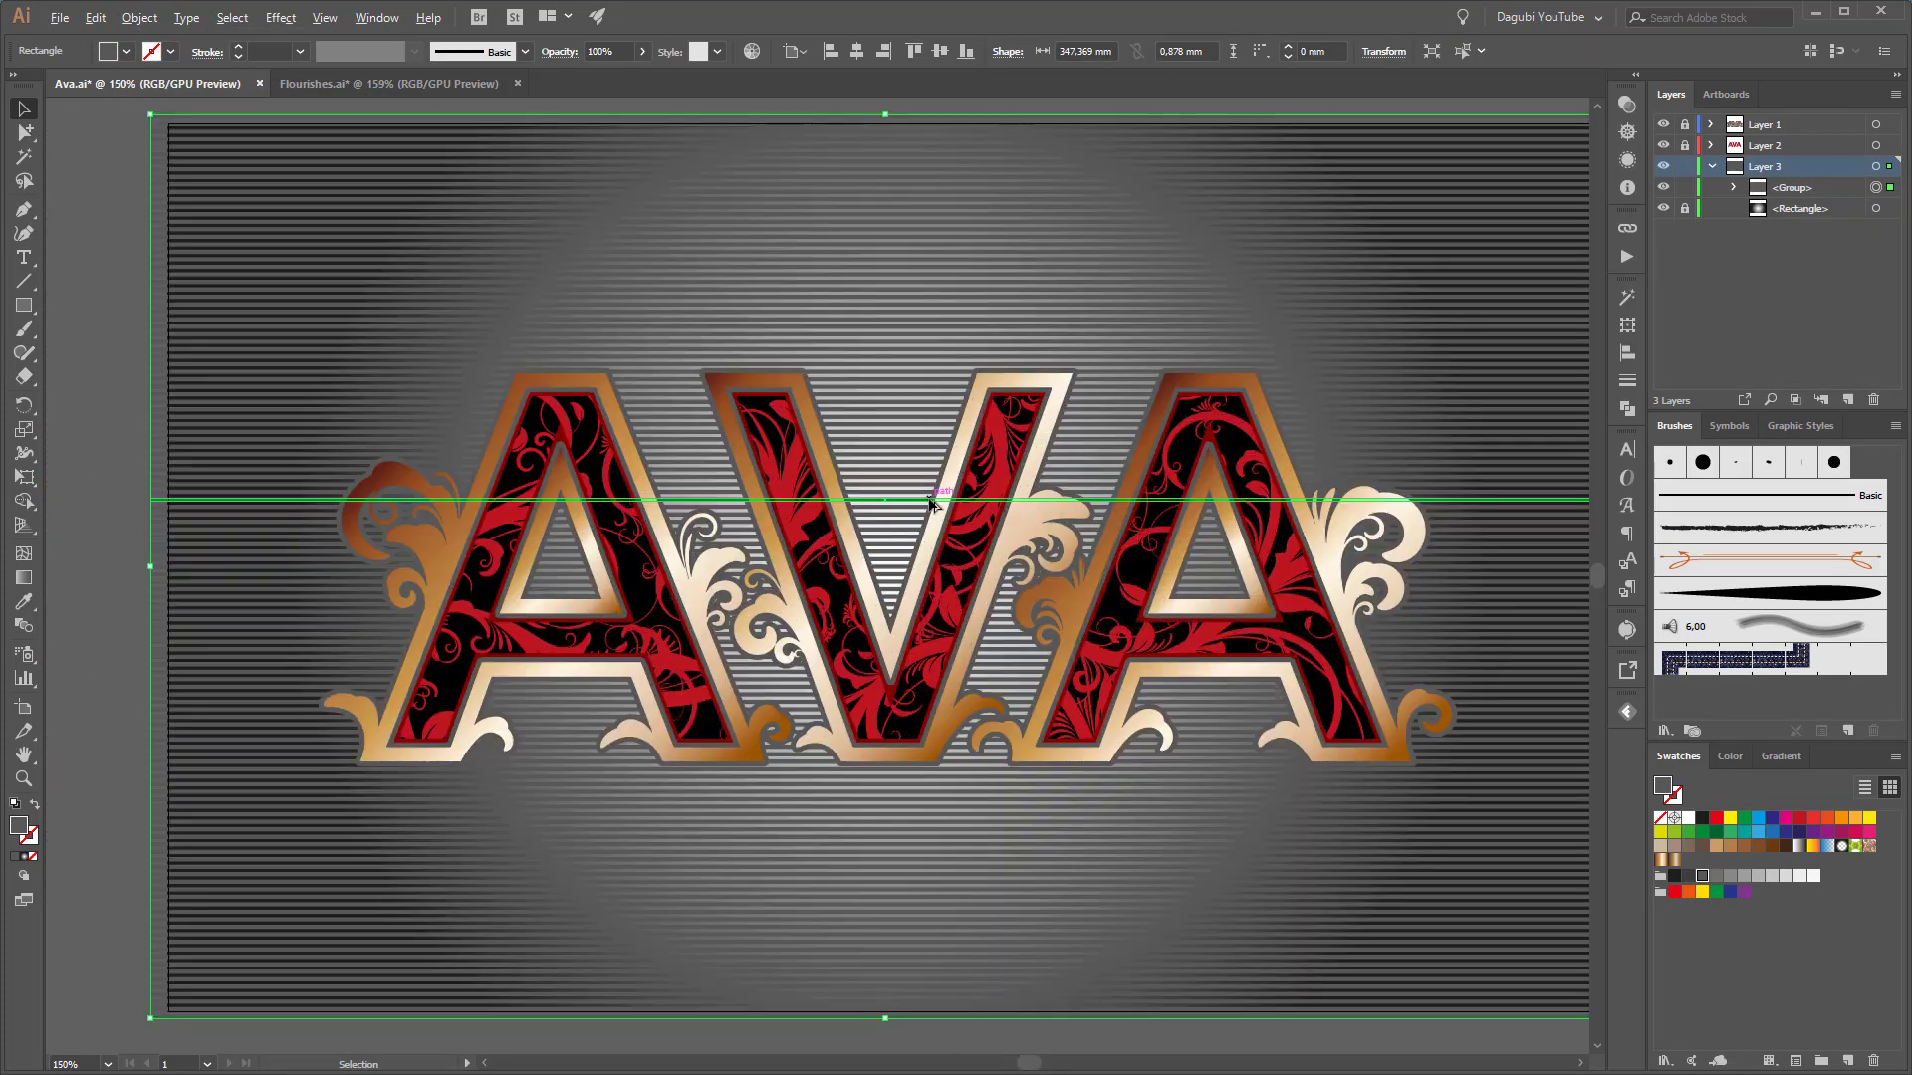
Try darker gray and black swatches as the fill of the stripe group
left_click(1690, 877)
left_click(1673, 876)
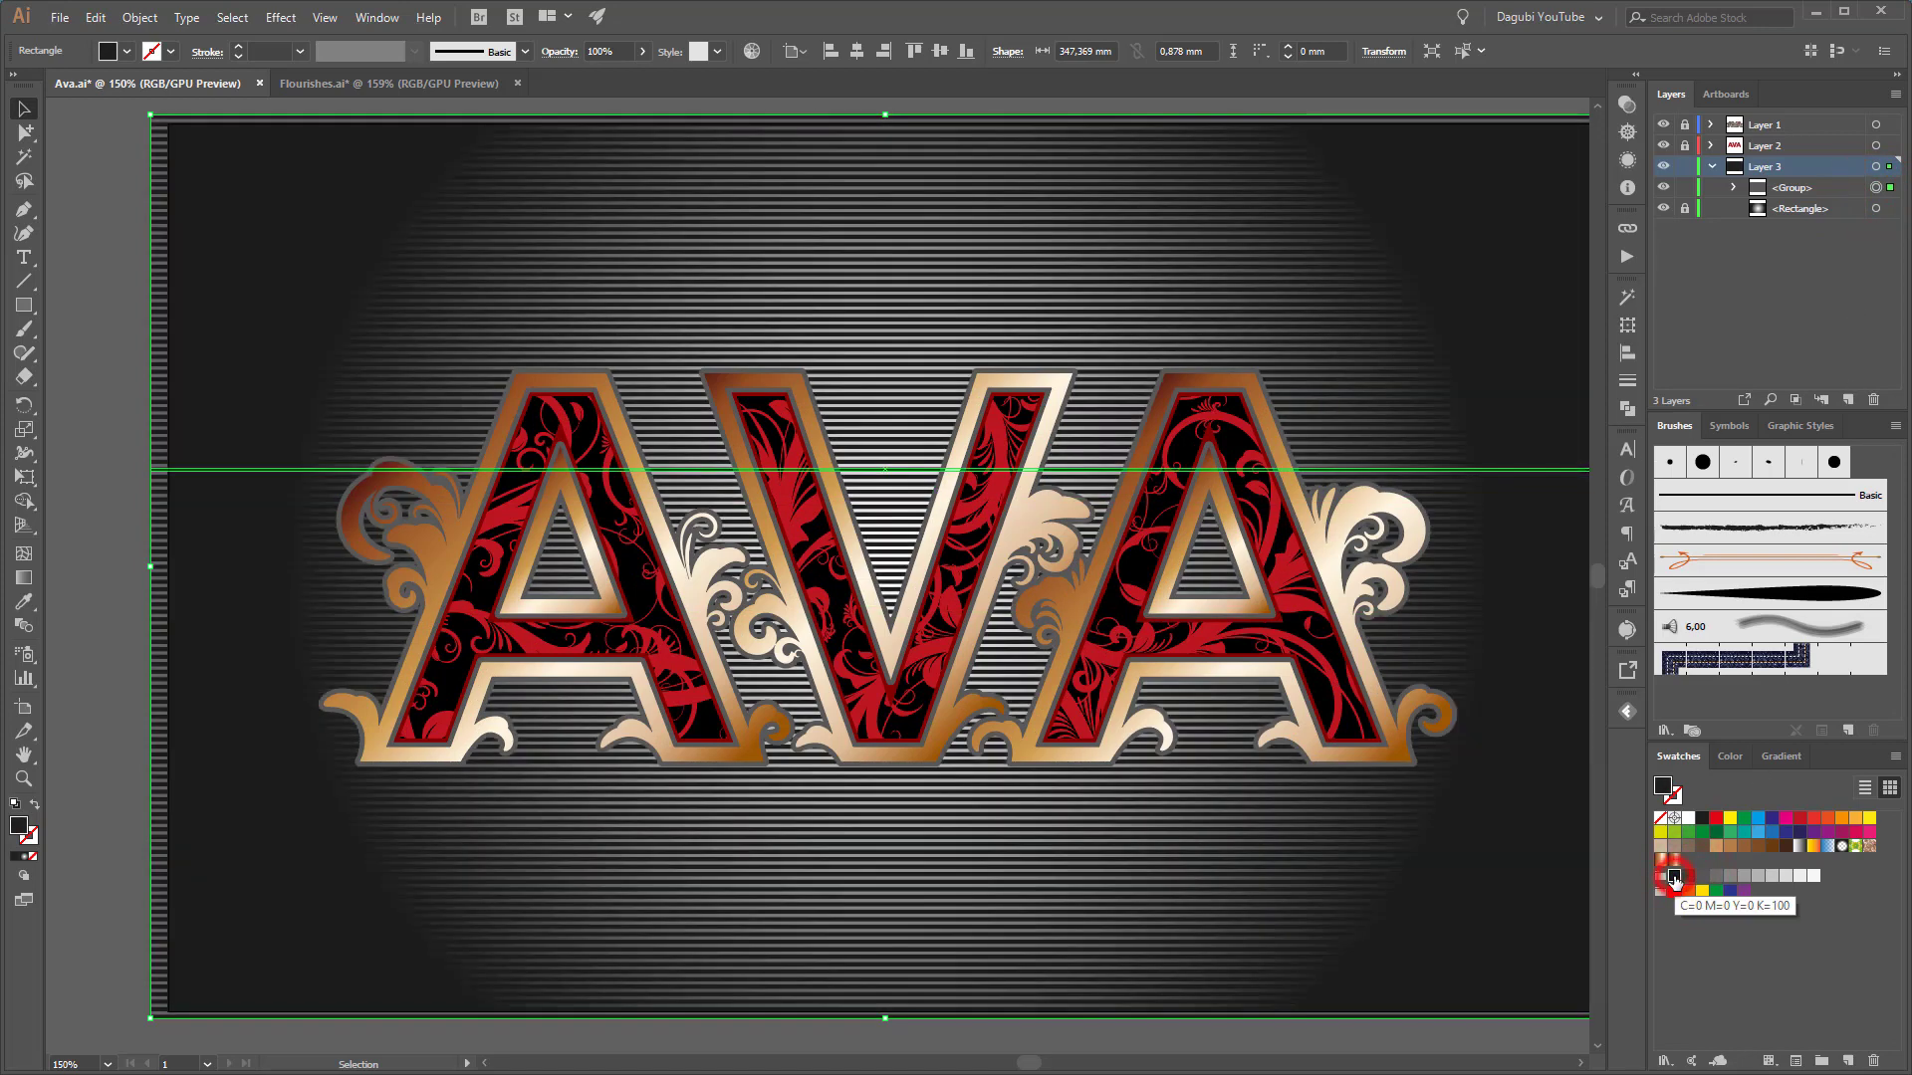
left_click(1687, 877)
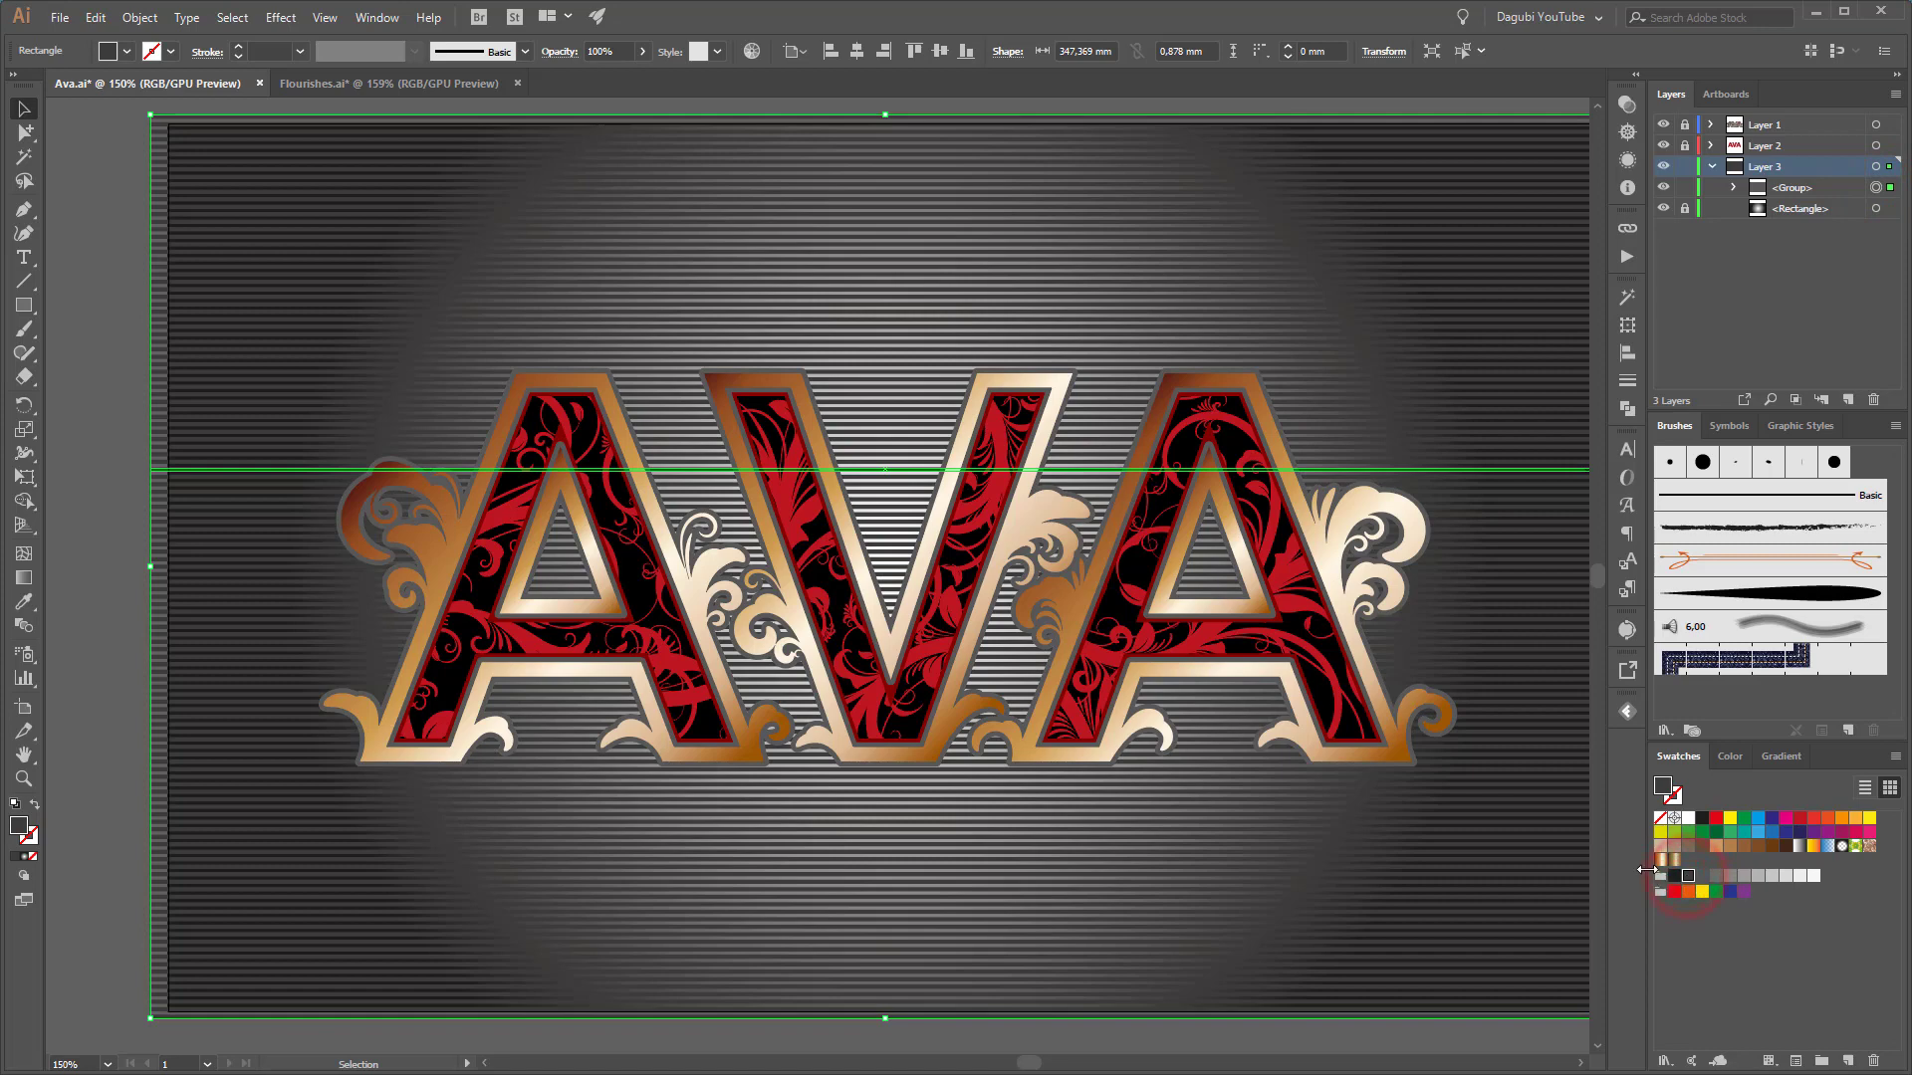
Unlock the gradient background rectangle and place a duplicate of it above the stripe group in Layer 3
left_click(1684, 210)
left_click_drag(1833, 209, 1848, 399)
left_click(1834, 209)
left_click_drag(1834, 209, 1840, 177)
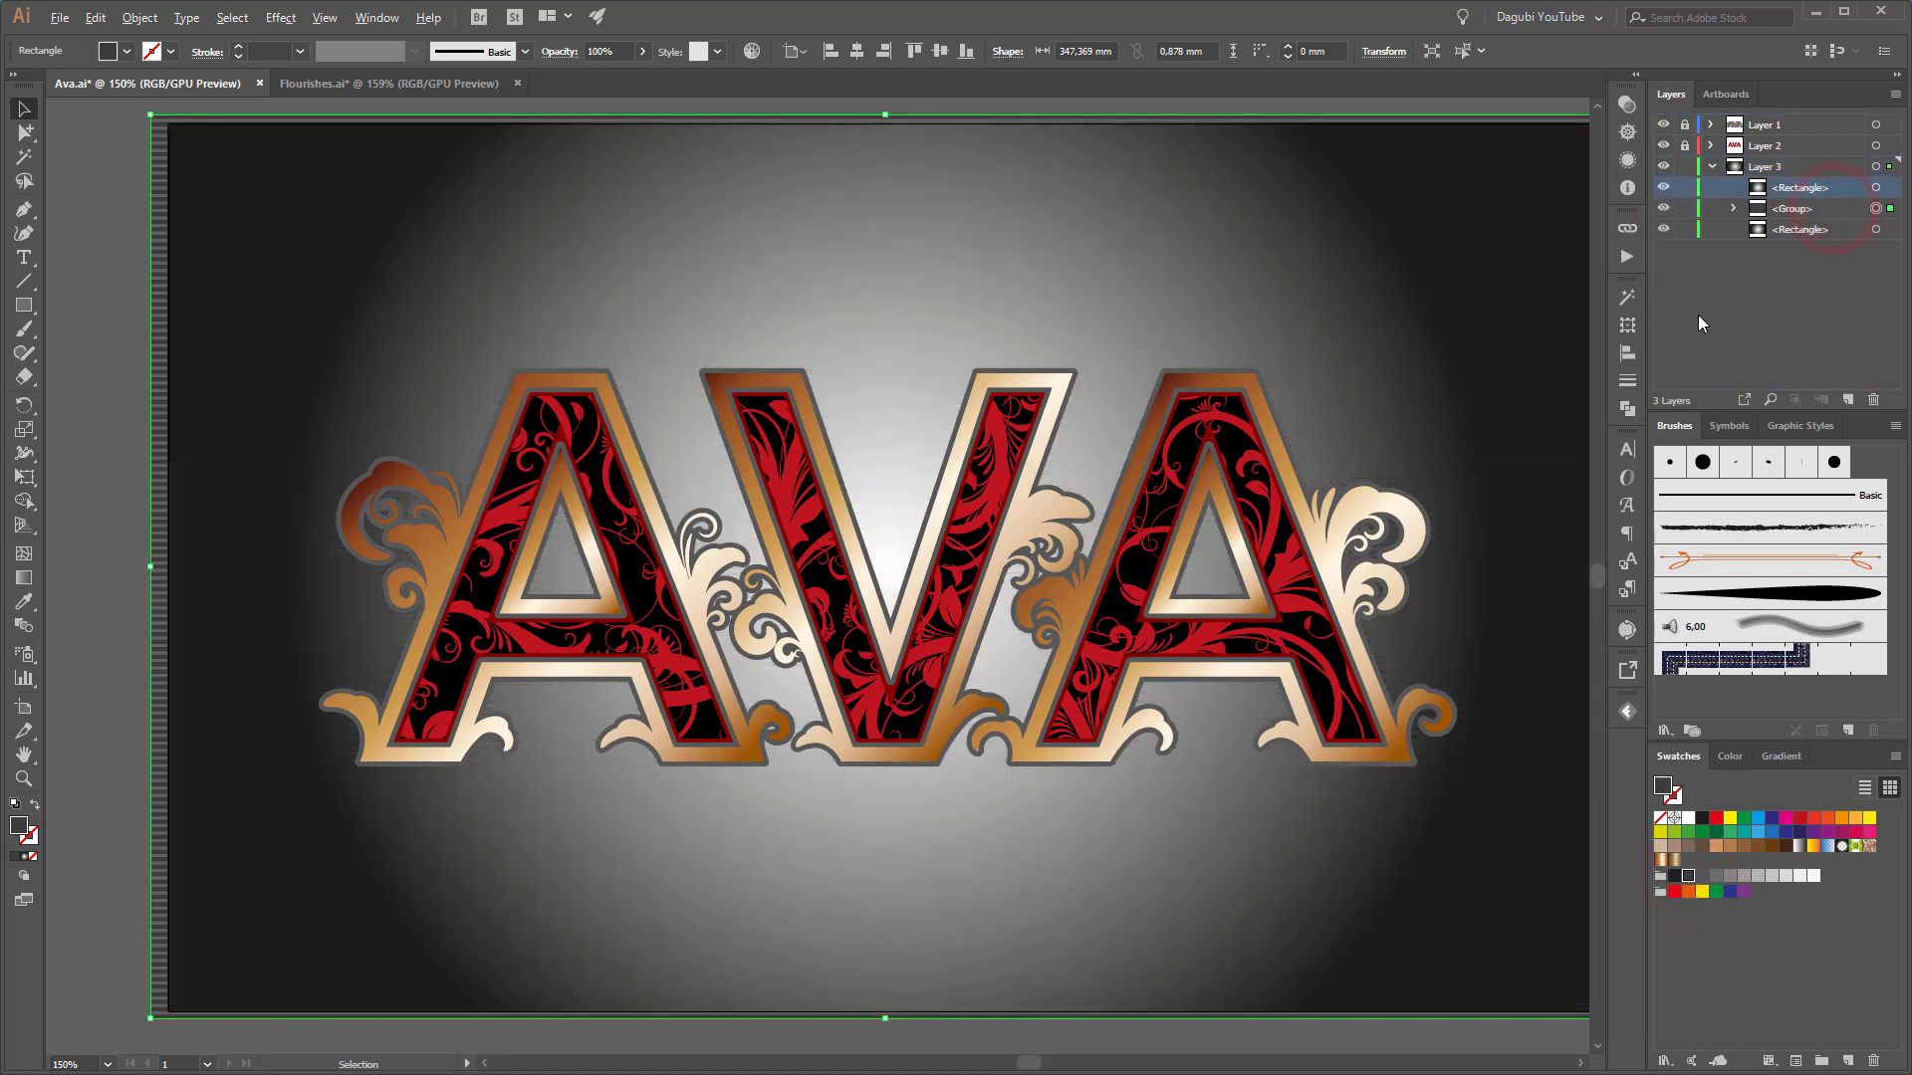
Make a clipping mask on Layer 3 so the duplicate rectangle trims the stripes to the artboard
scroll(1441, 452, "down", 1)
left_click(1369, 956)
left_click(1827, 168)
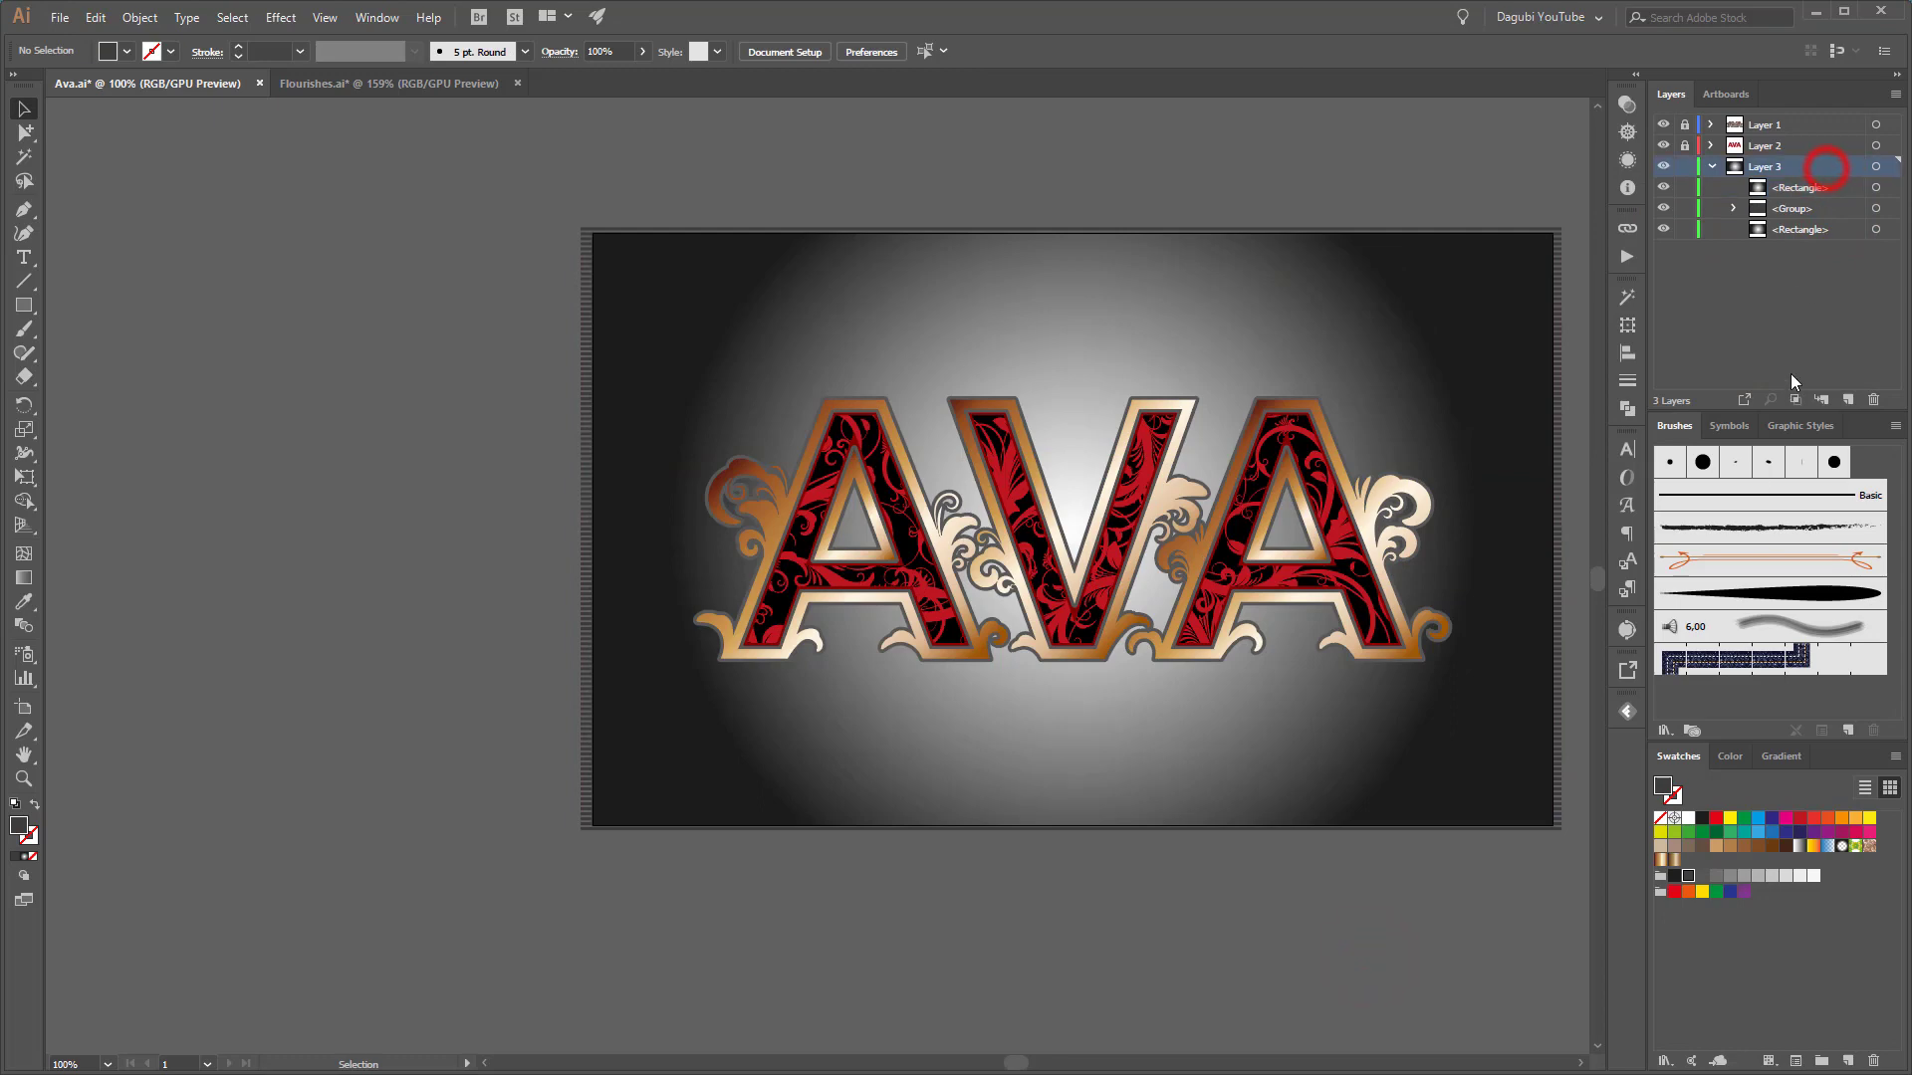
left_click(1795, 400)
left_click_drag(1399, 439, 1156, 488)
scroll(798, 710, "up", 1)
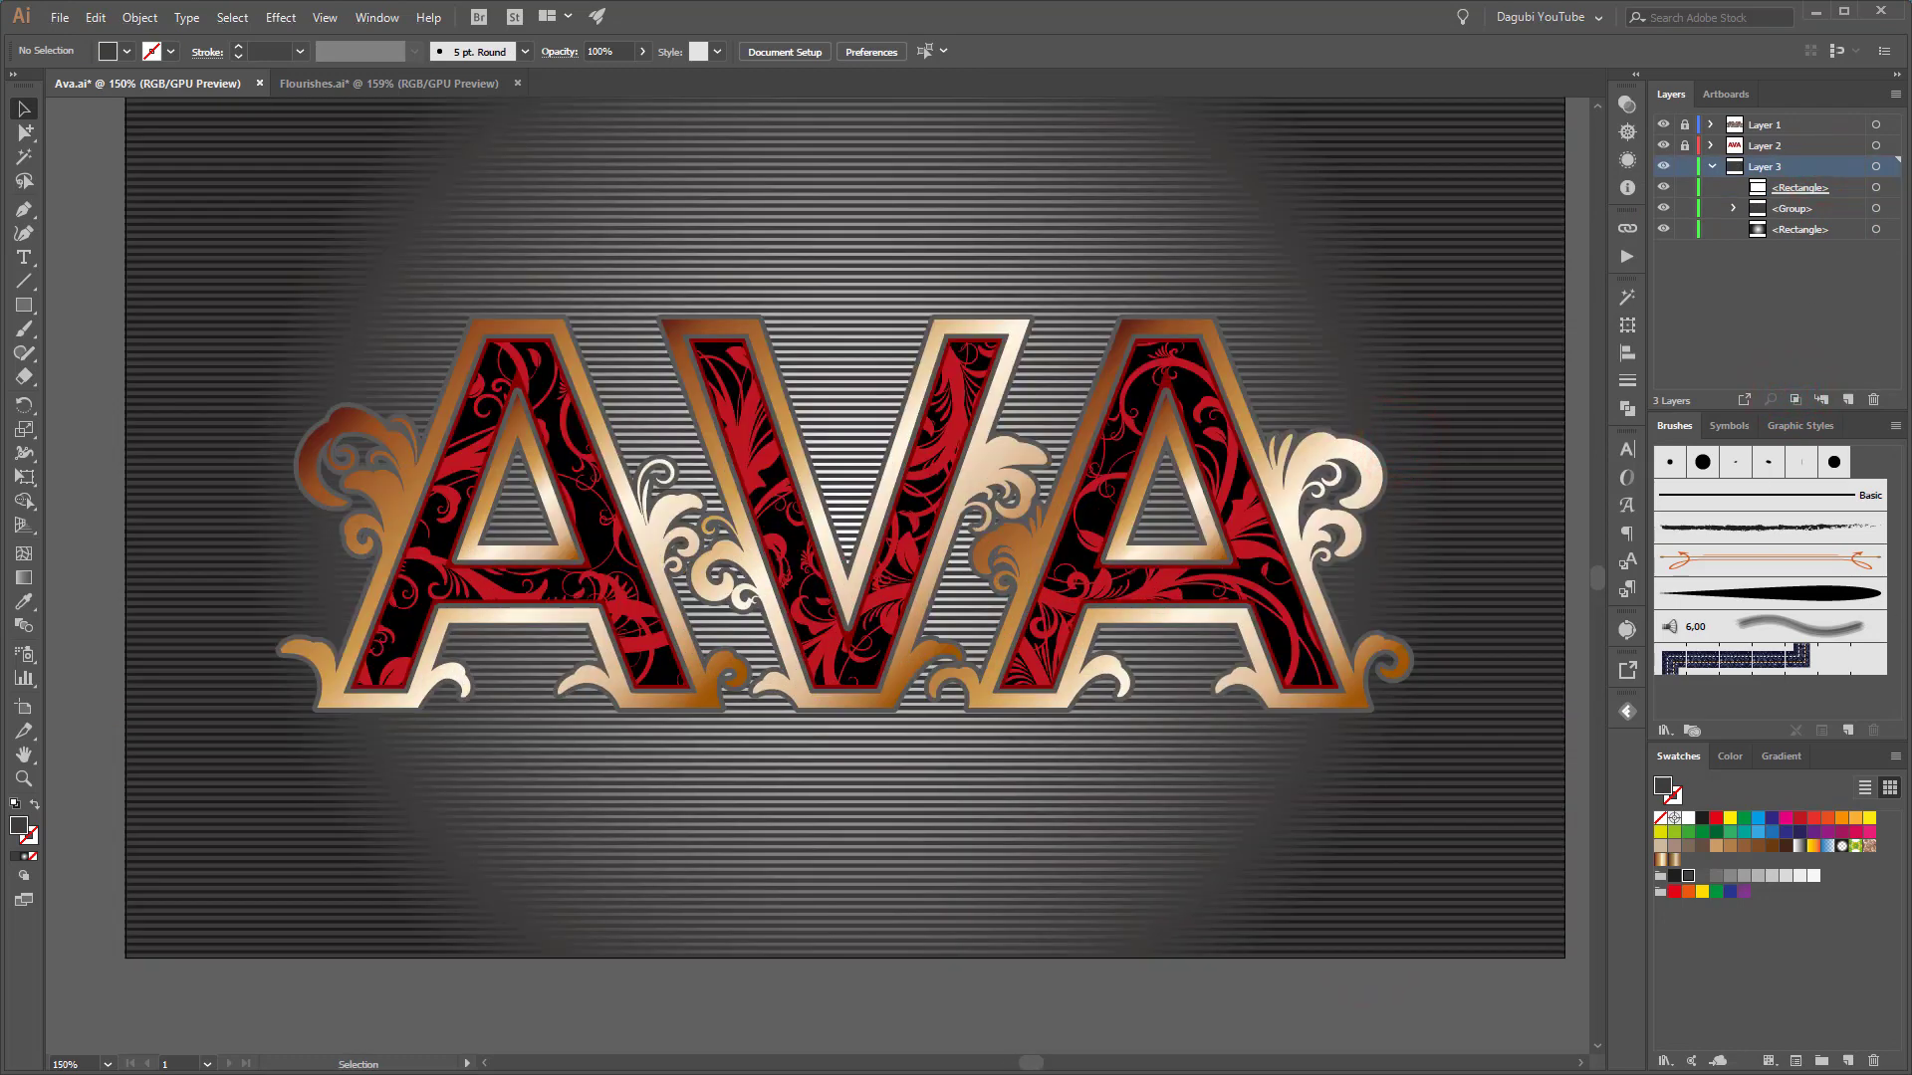
Fill the stripe group with the C=0 M=0 Y=0 K=100 black swatch and lower its opacity to 41%
left_click(1875, 210)
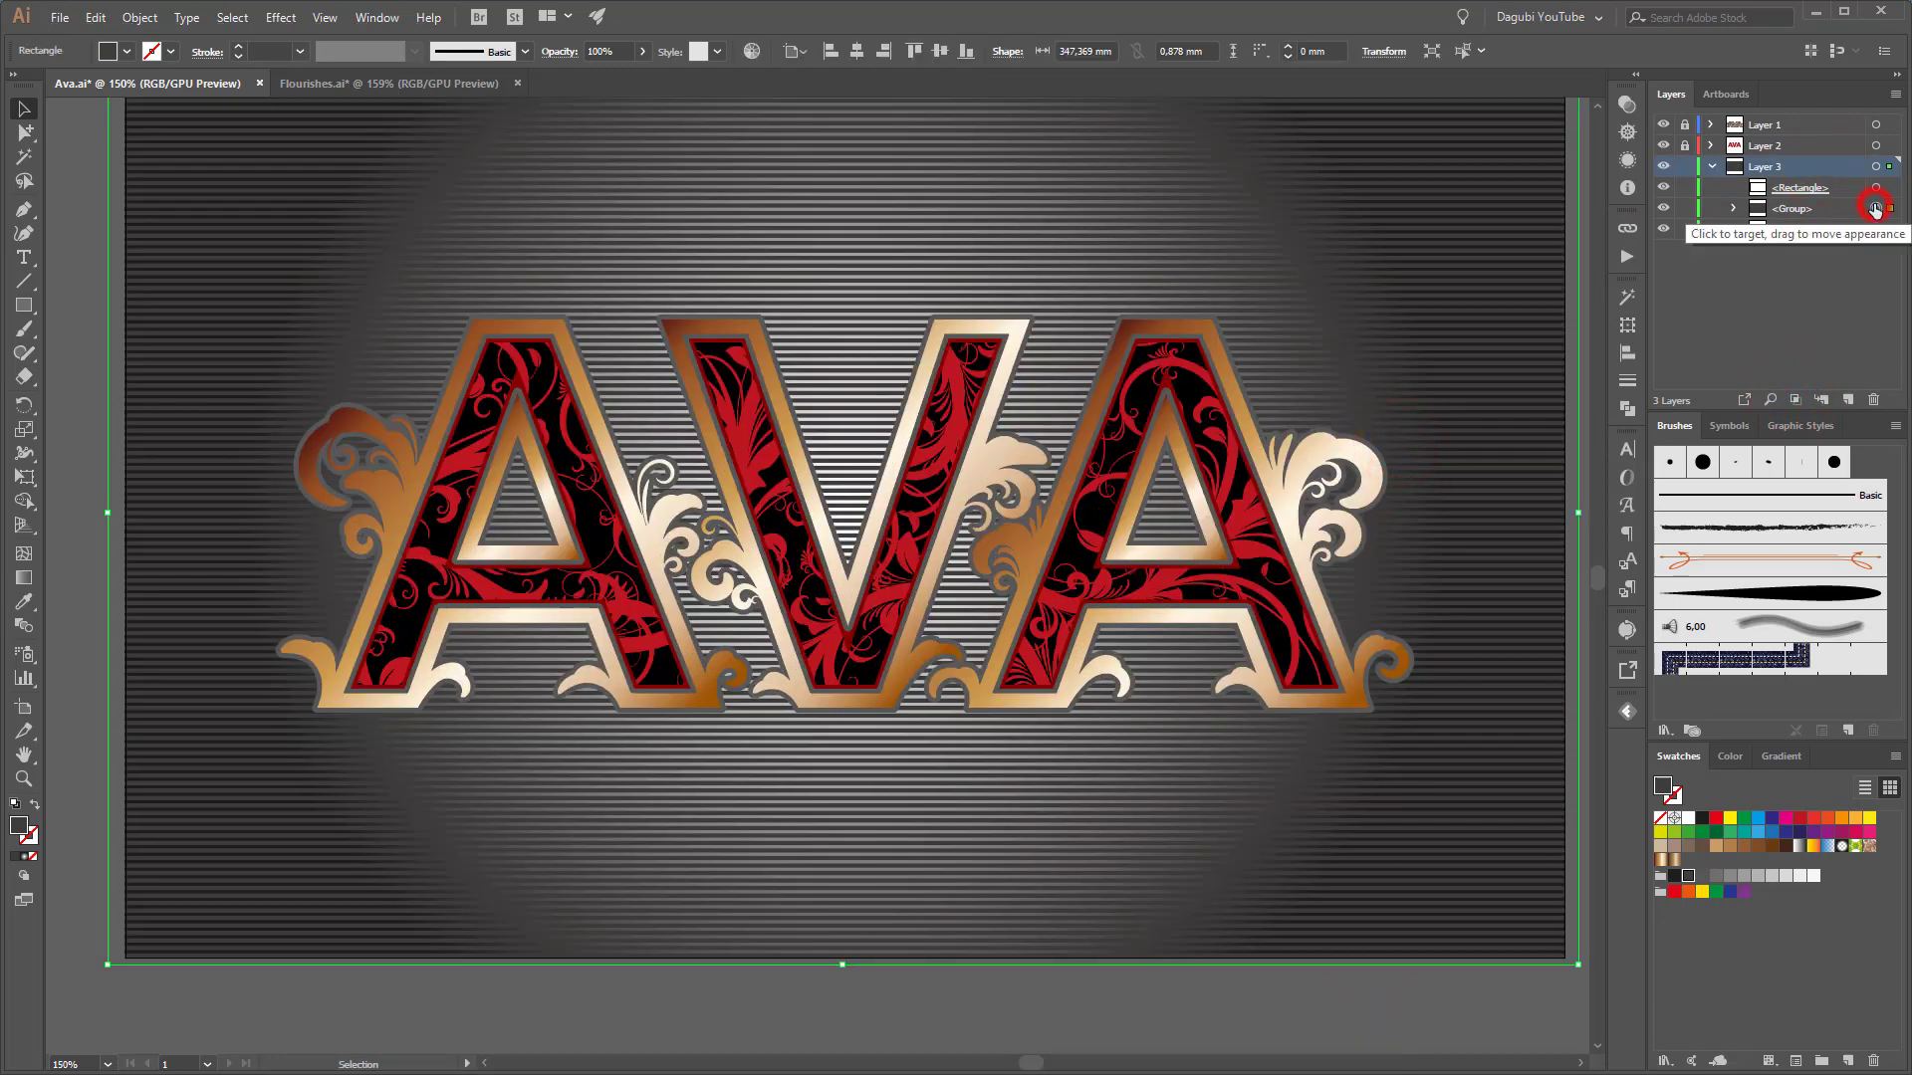
left_click(1674, 875)
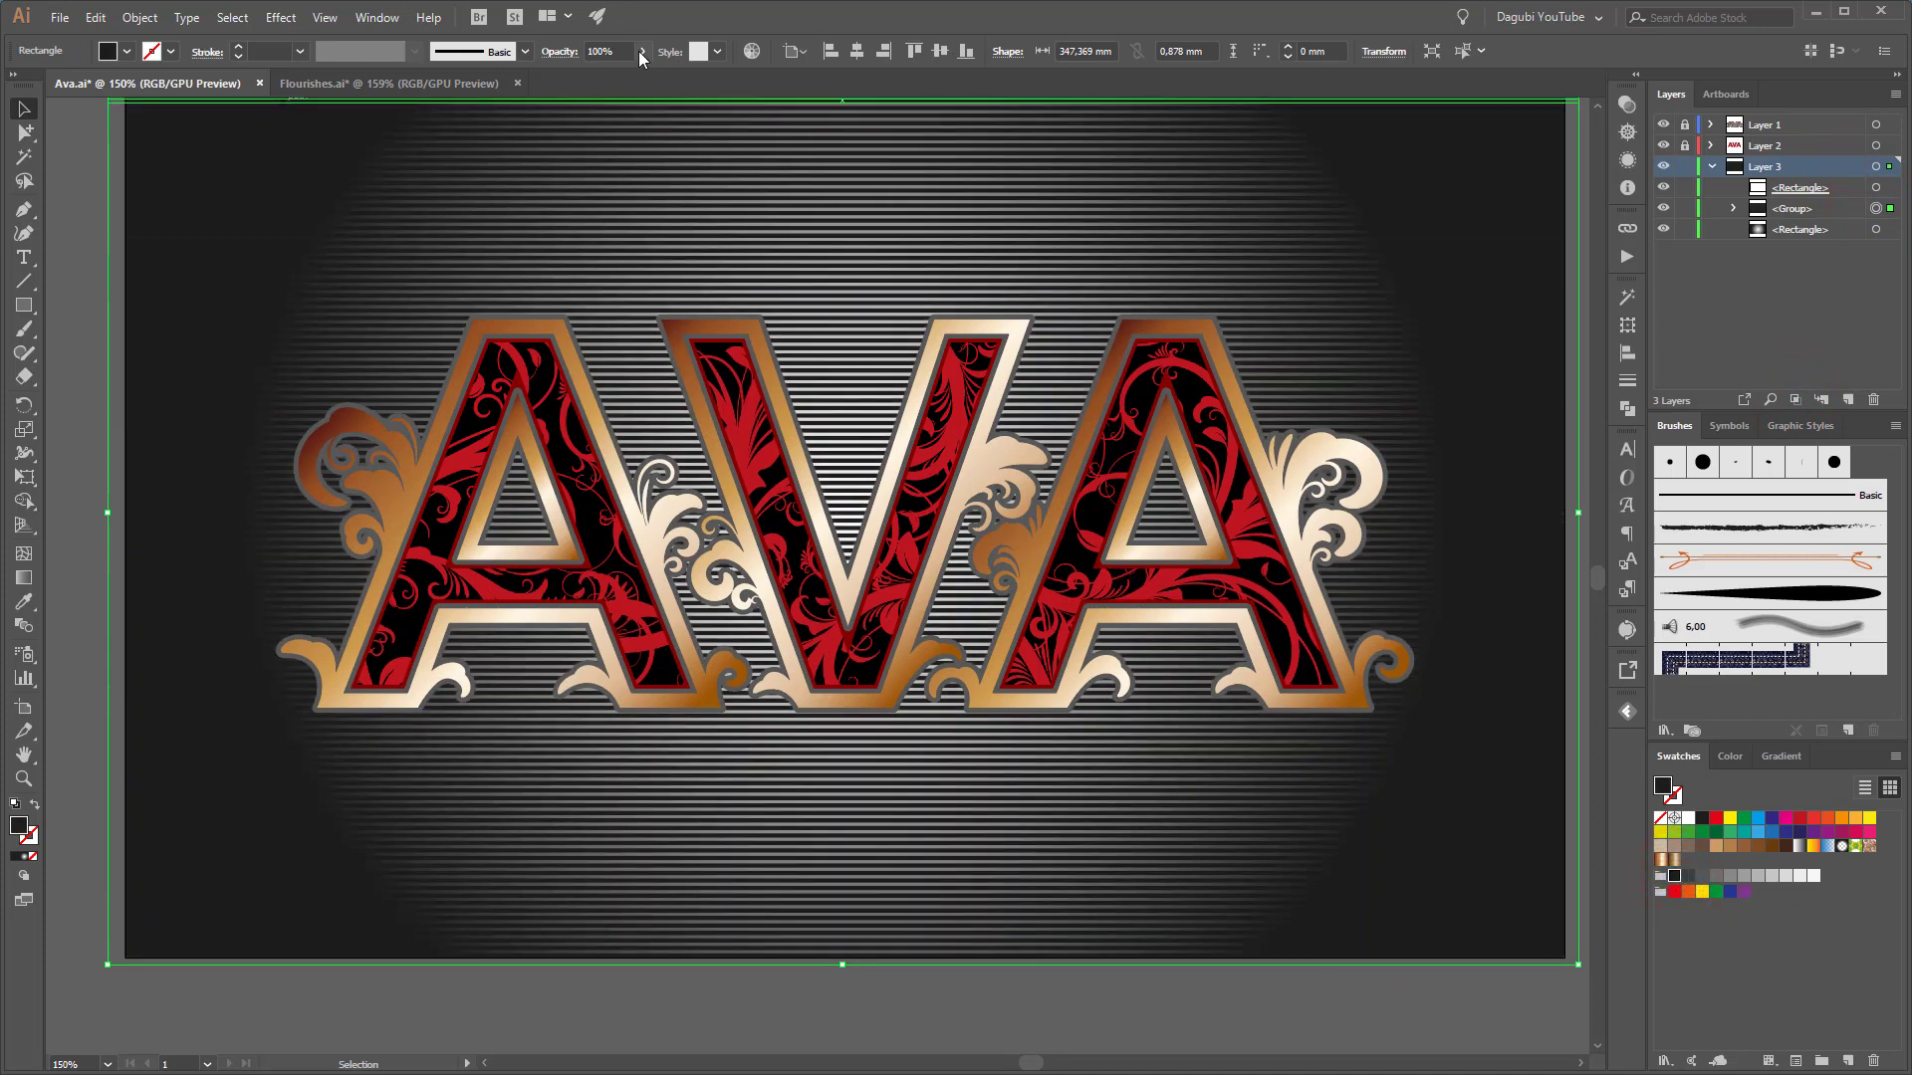
left_click_drag(623, 76, 593, 77)
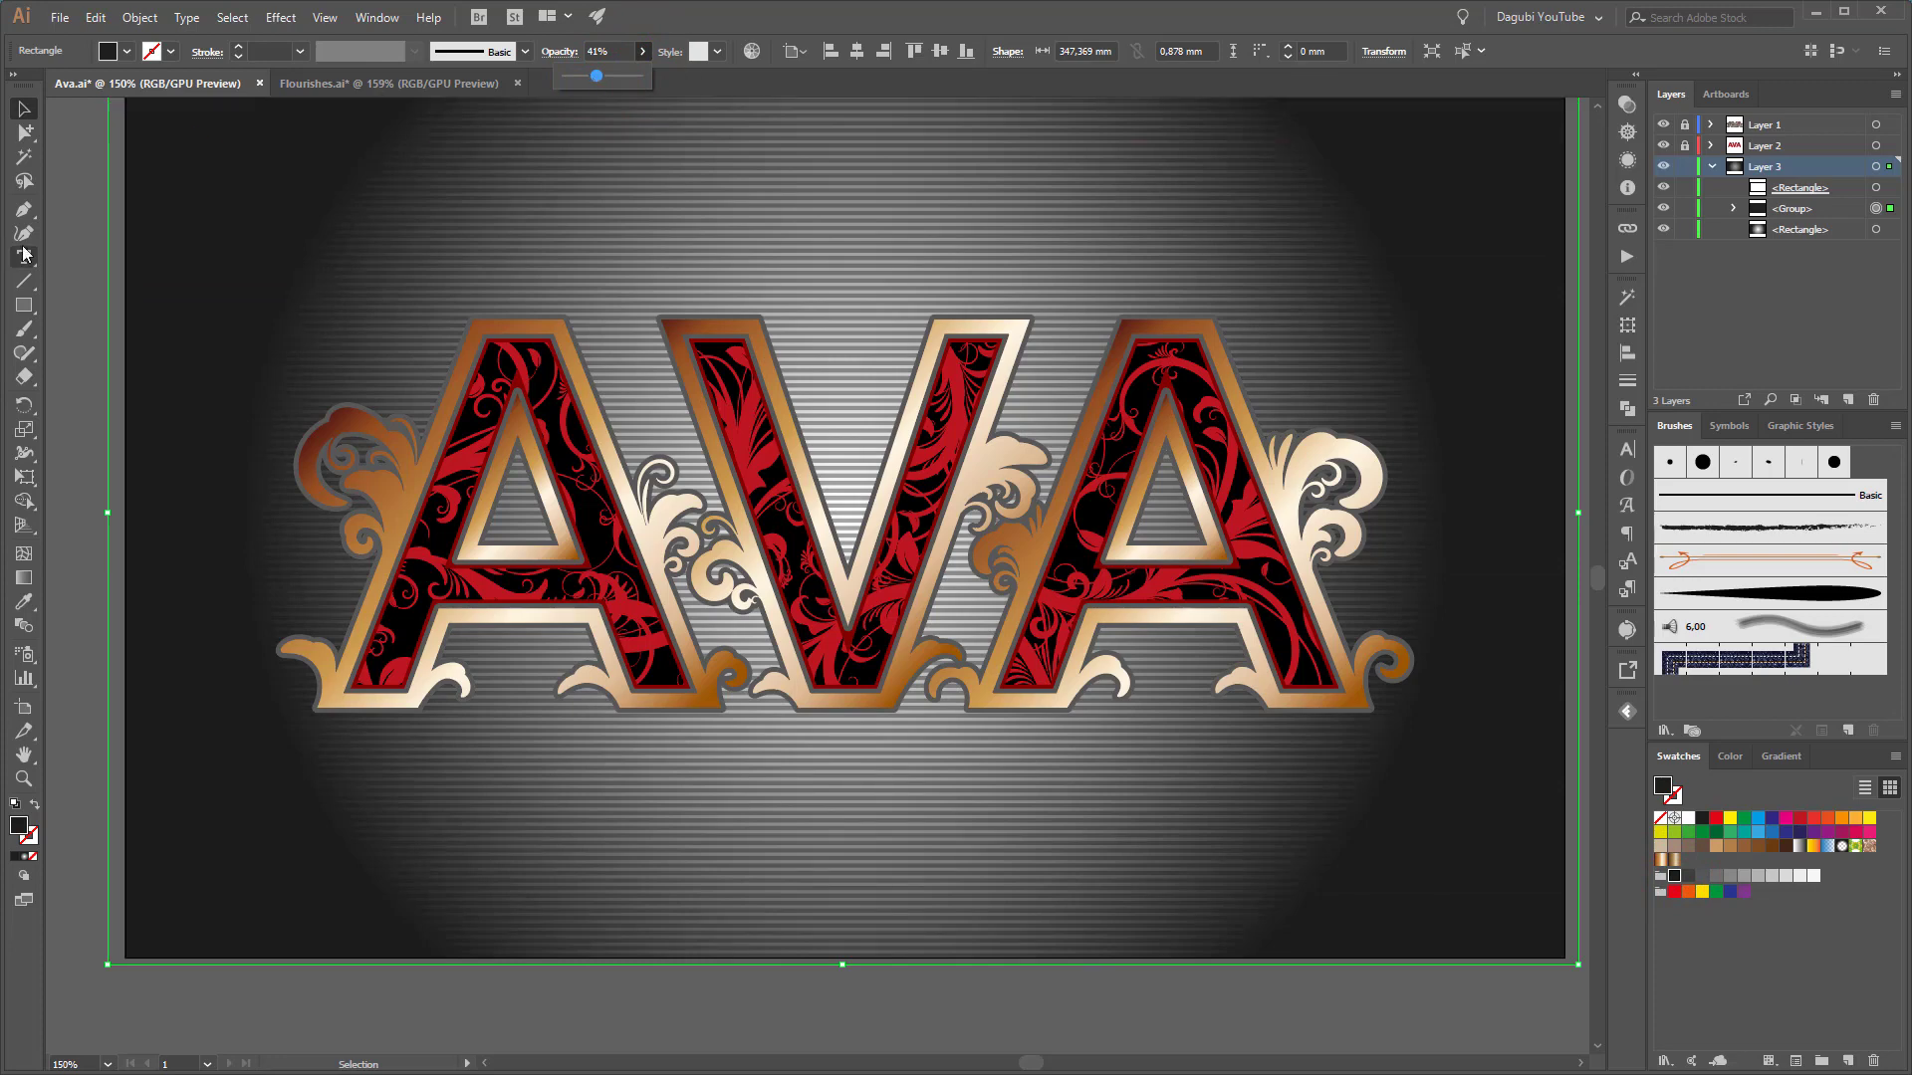
left_click(70, 204)
left_click(1712, 167)
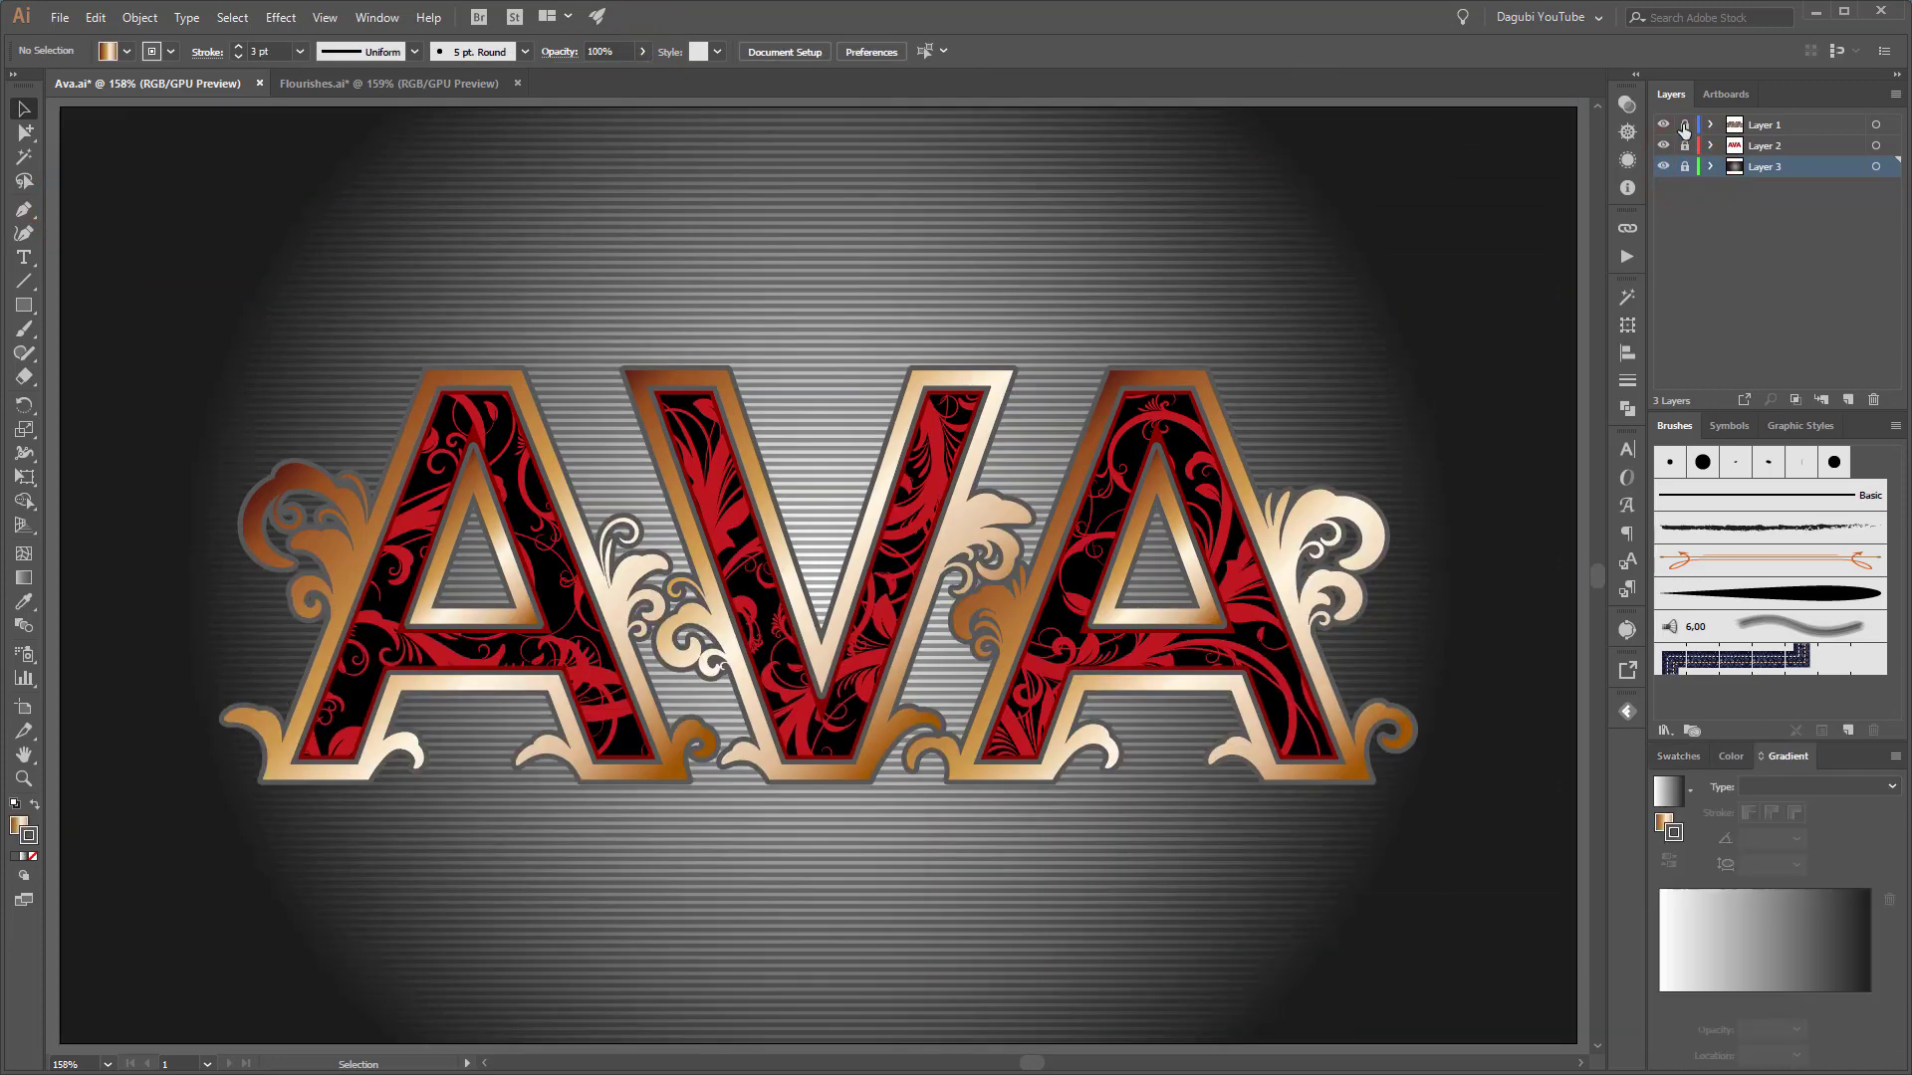
Unlock Layer 1 and apply a radial white-to-black gradient to the stroke of the gold lettering group
left_click(1685, 124)
left_click(1712, 125)
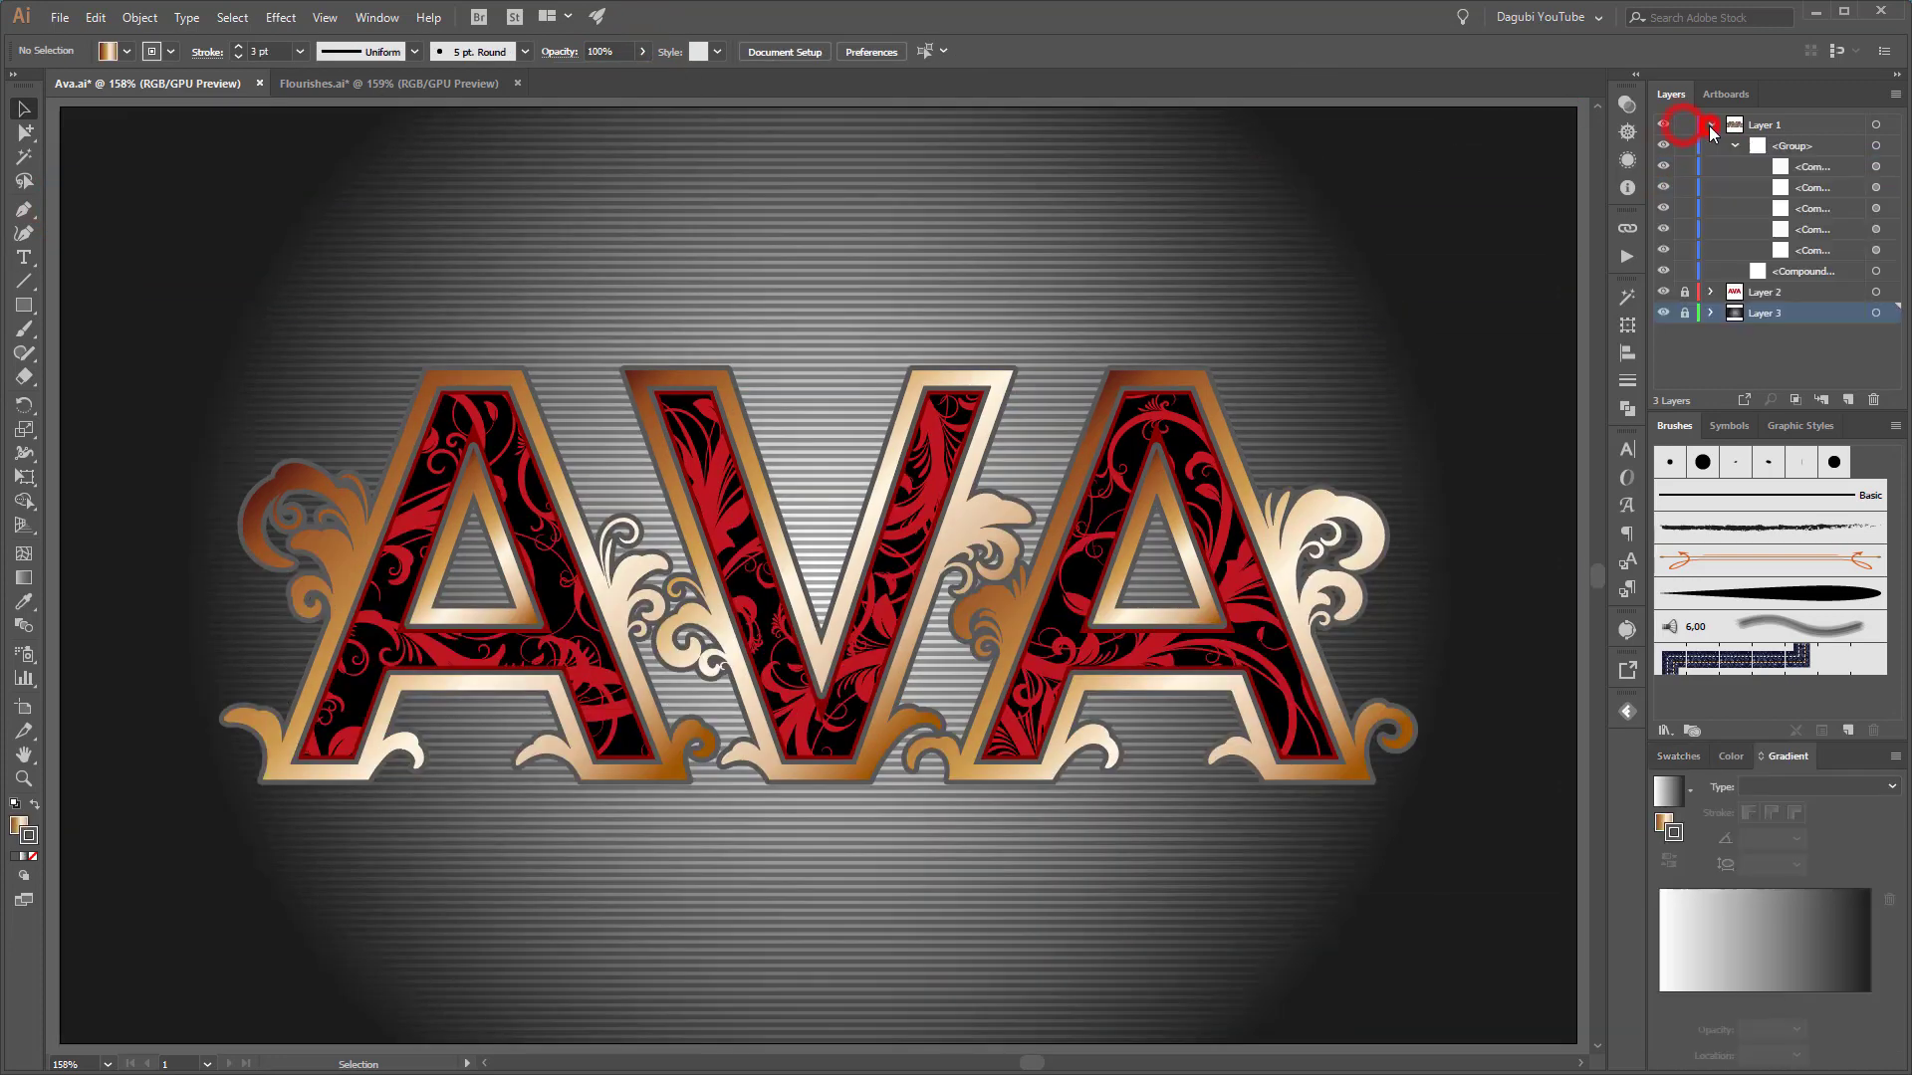
left_click(1874, 145)
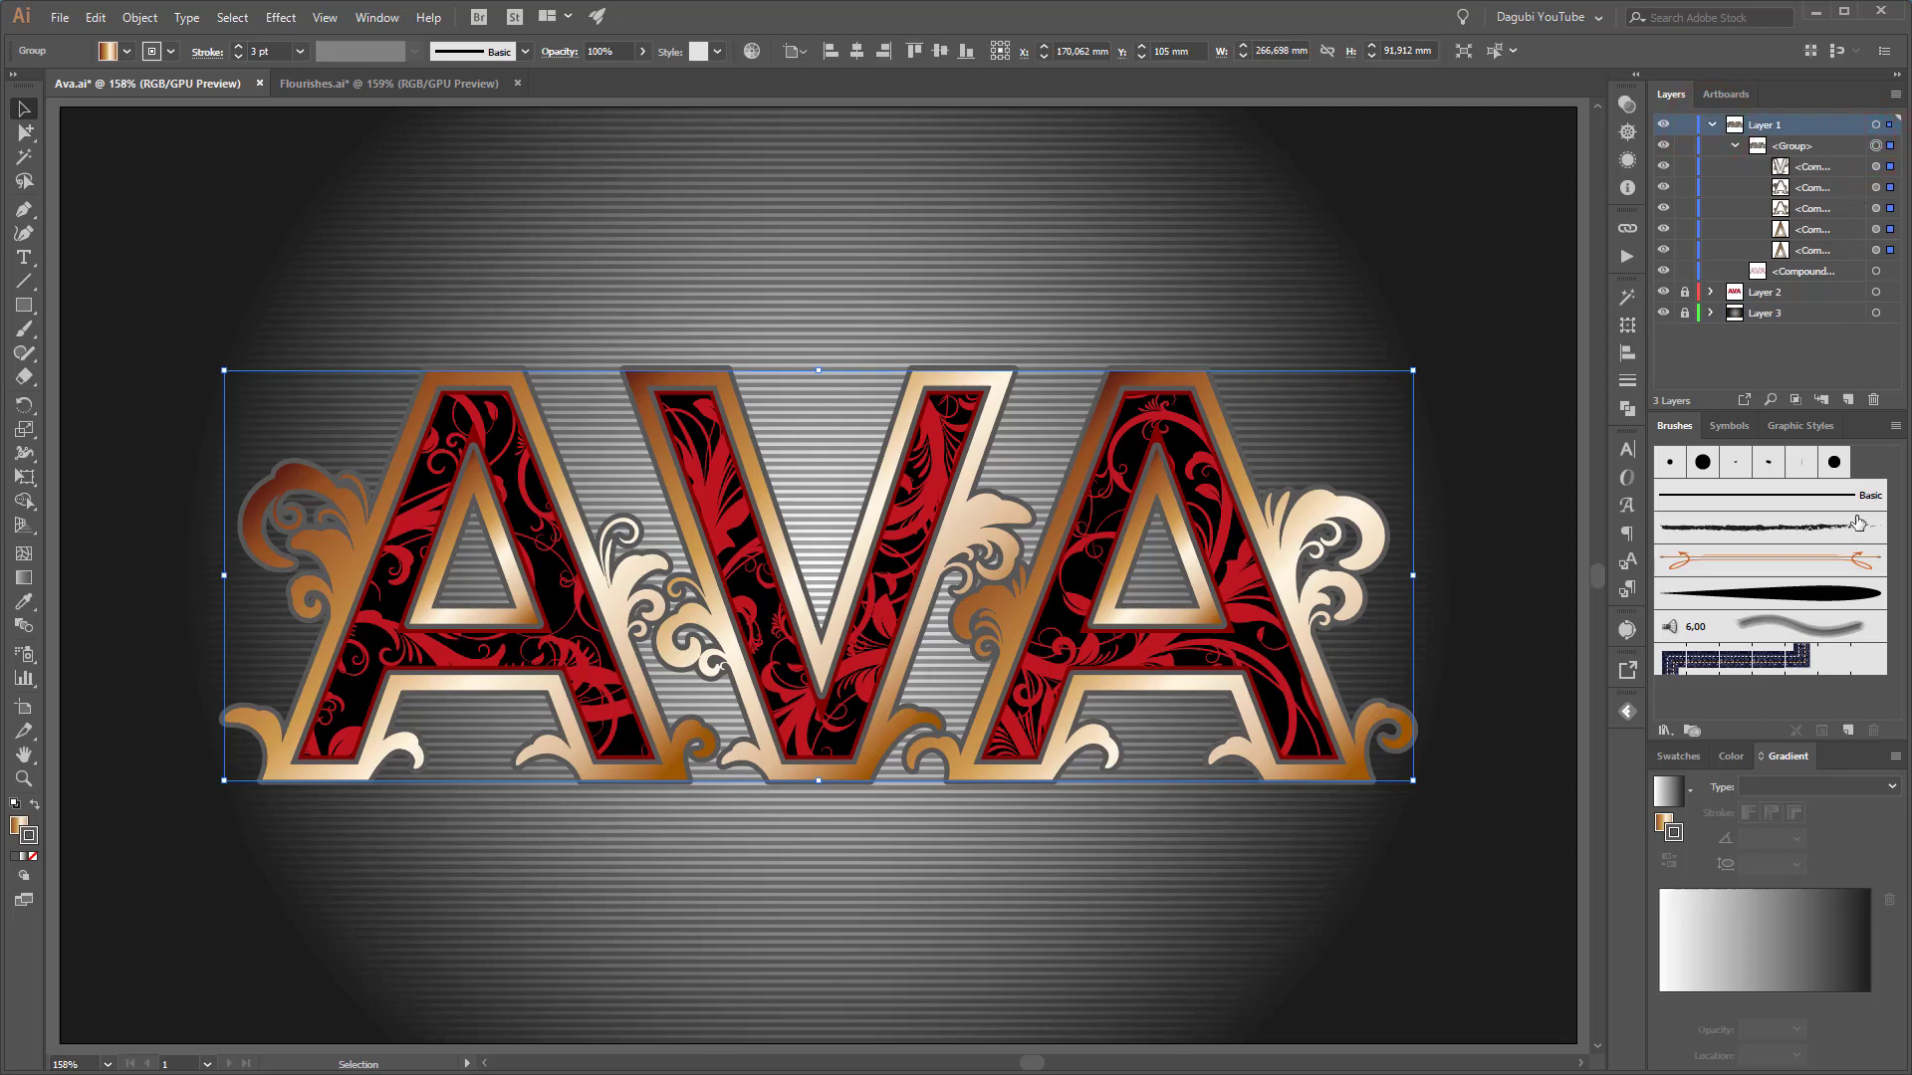
left_click(1667, 790)
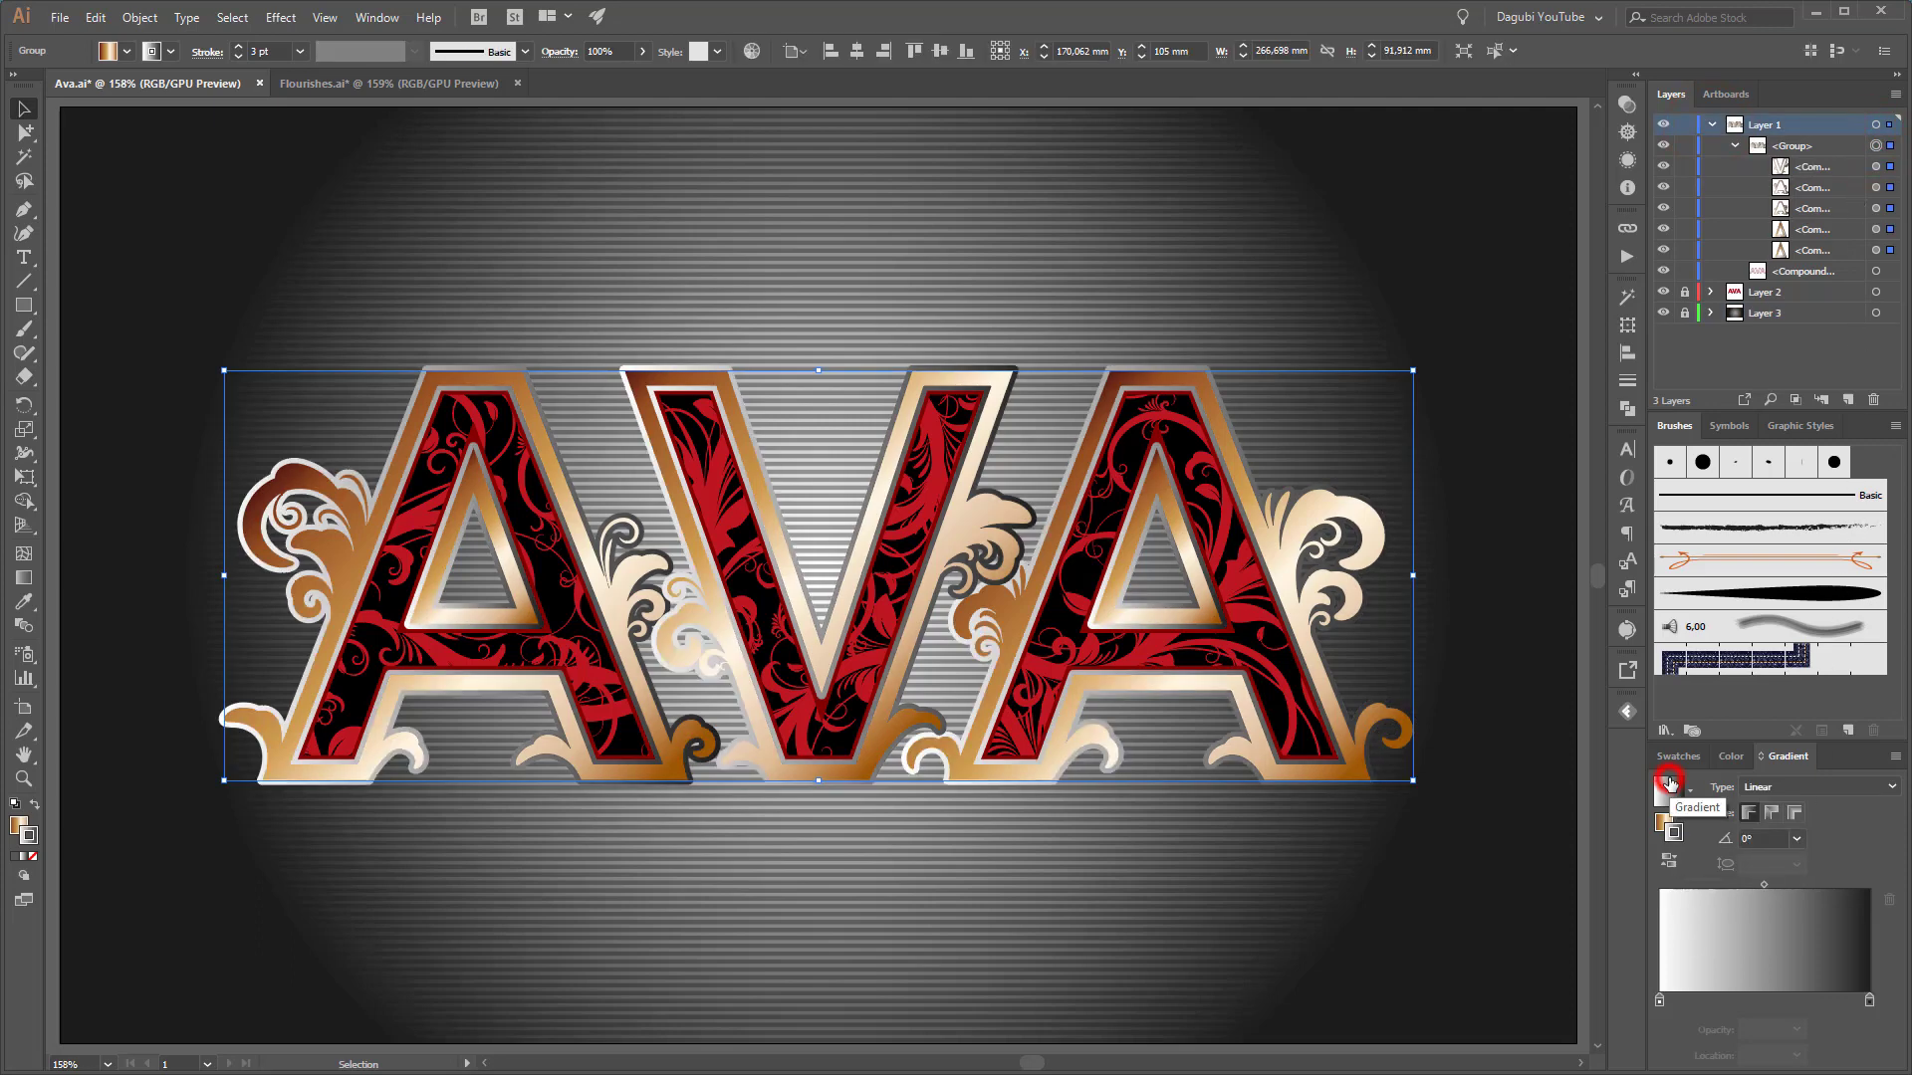
left_click(1783, 786)
left_click(1772, 830)
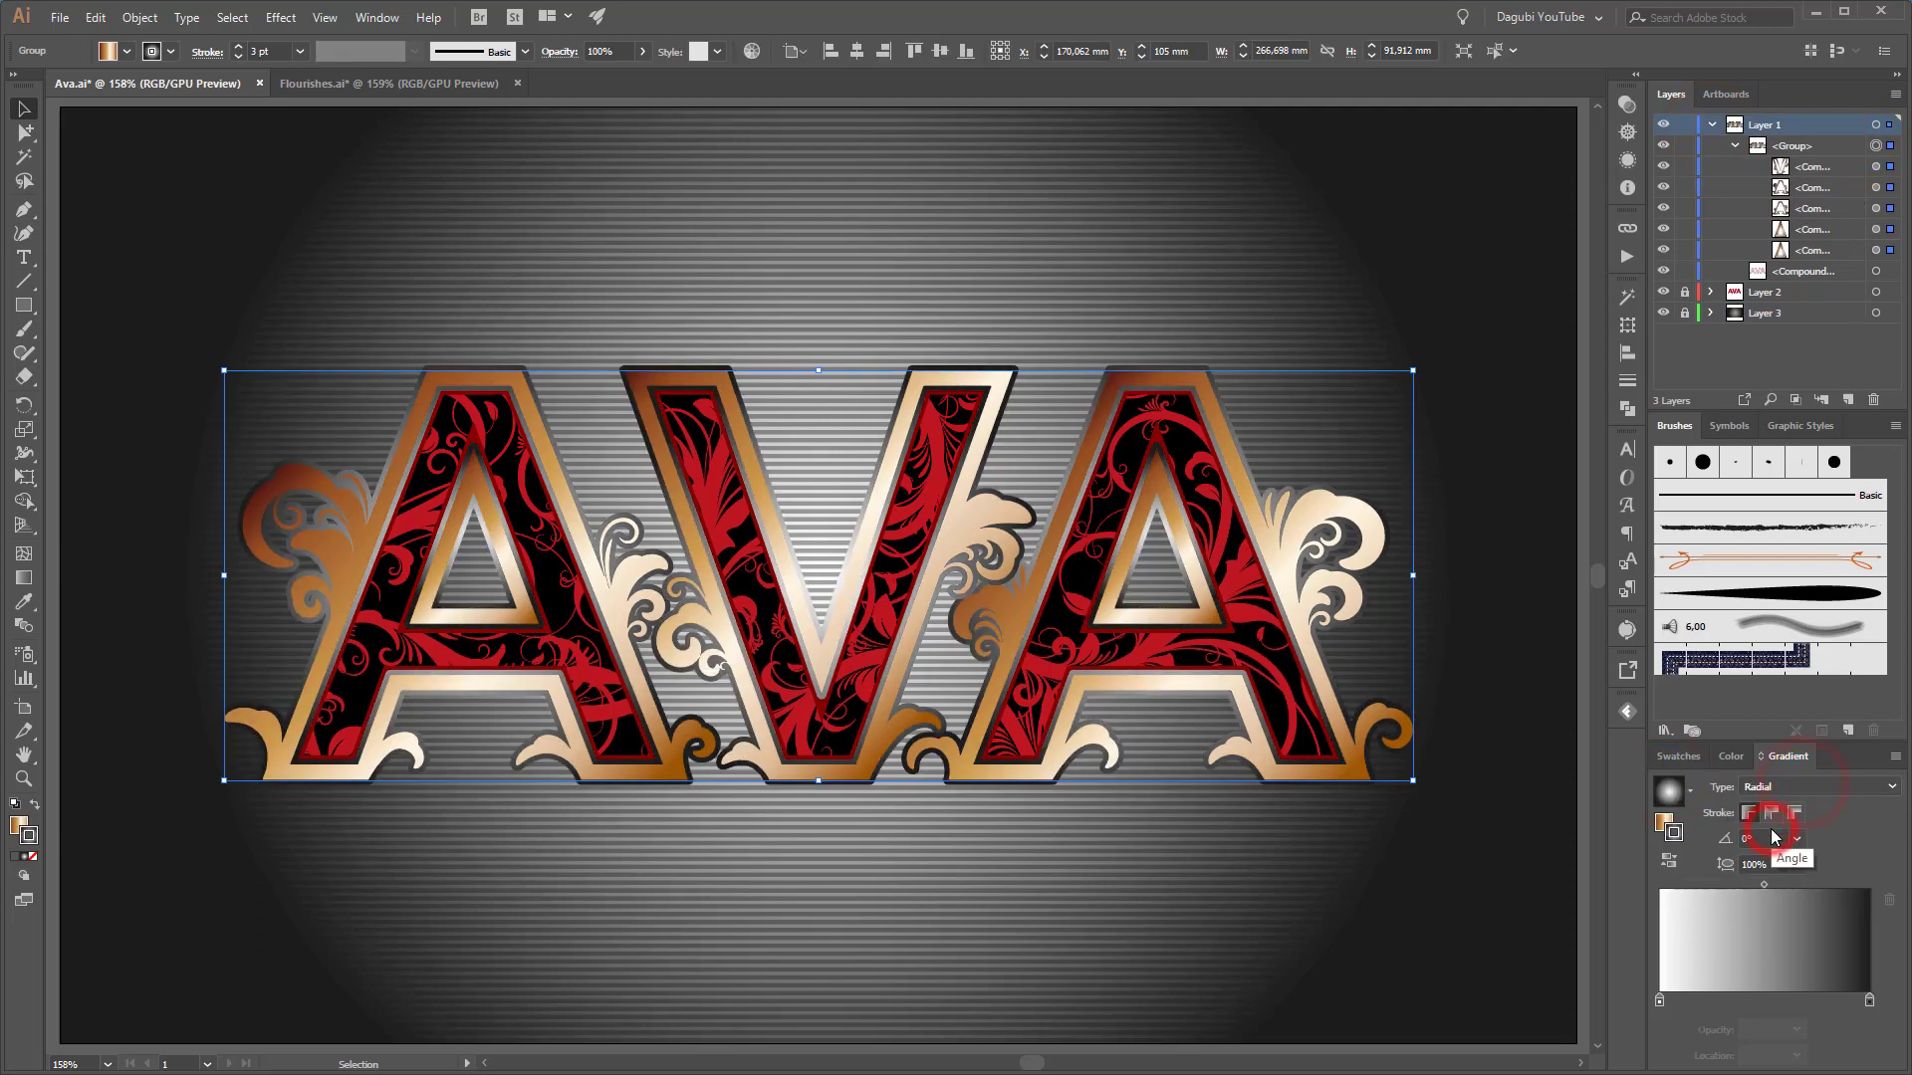
Collapse and lock Layer 1 and clear the selection
left_click(1711, 125)
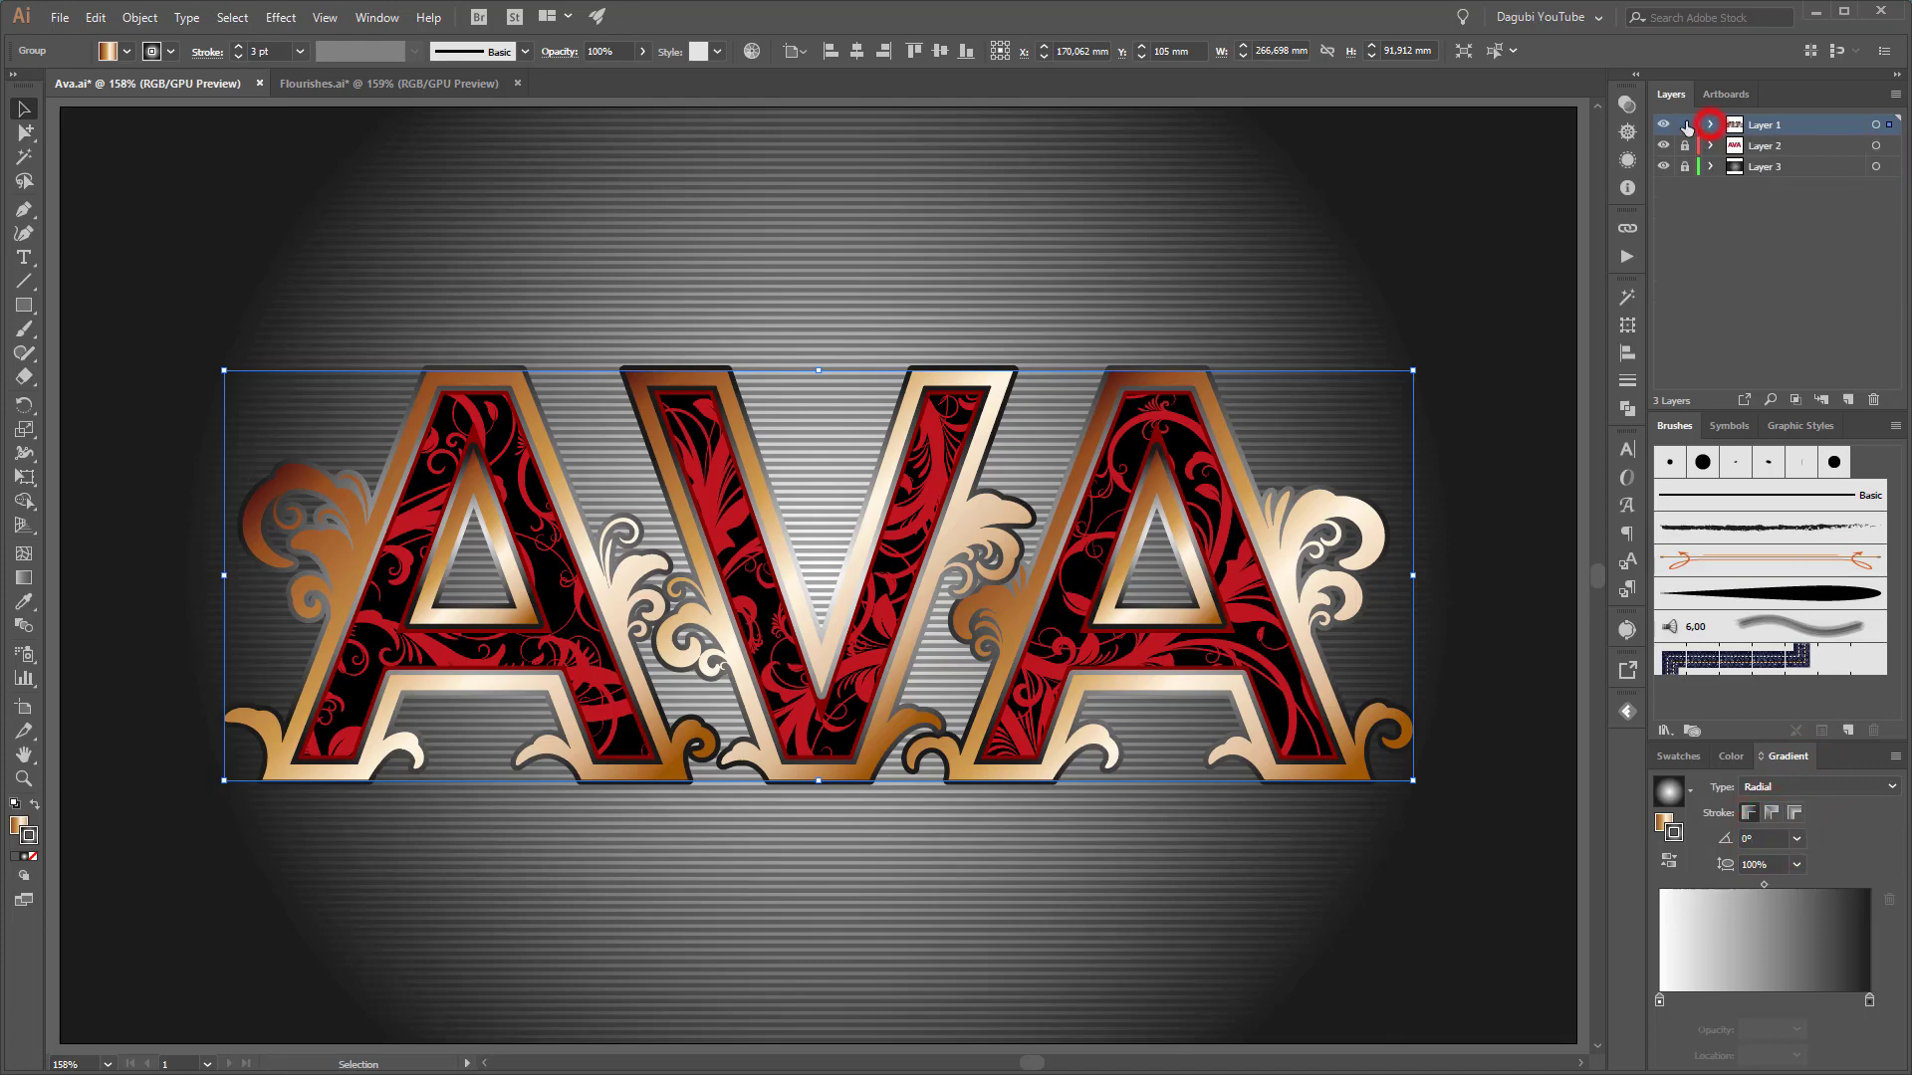
left_click(1685, 124)
left_click(1802, 281)
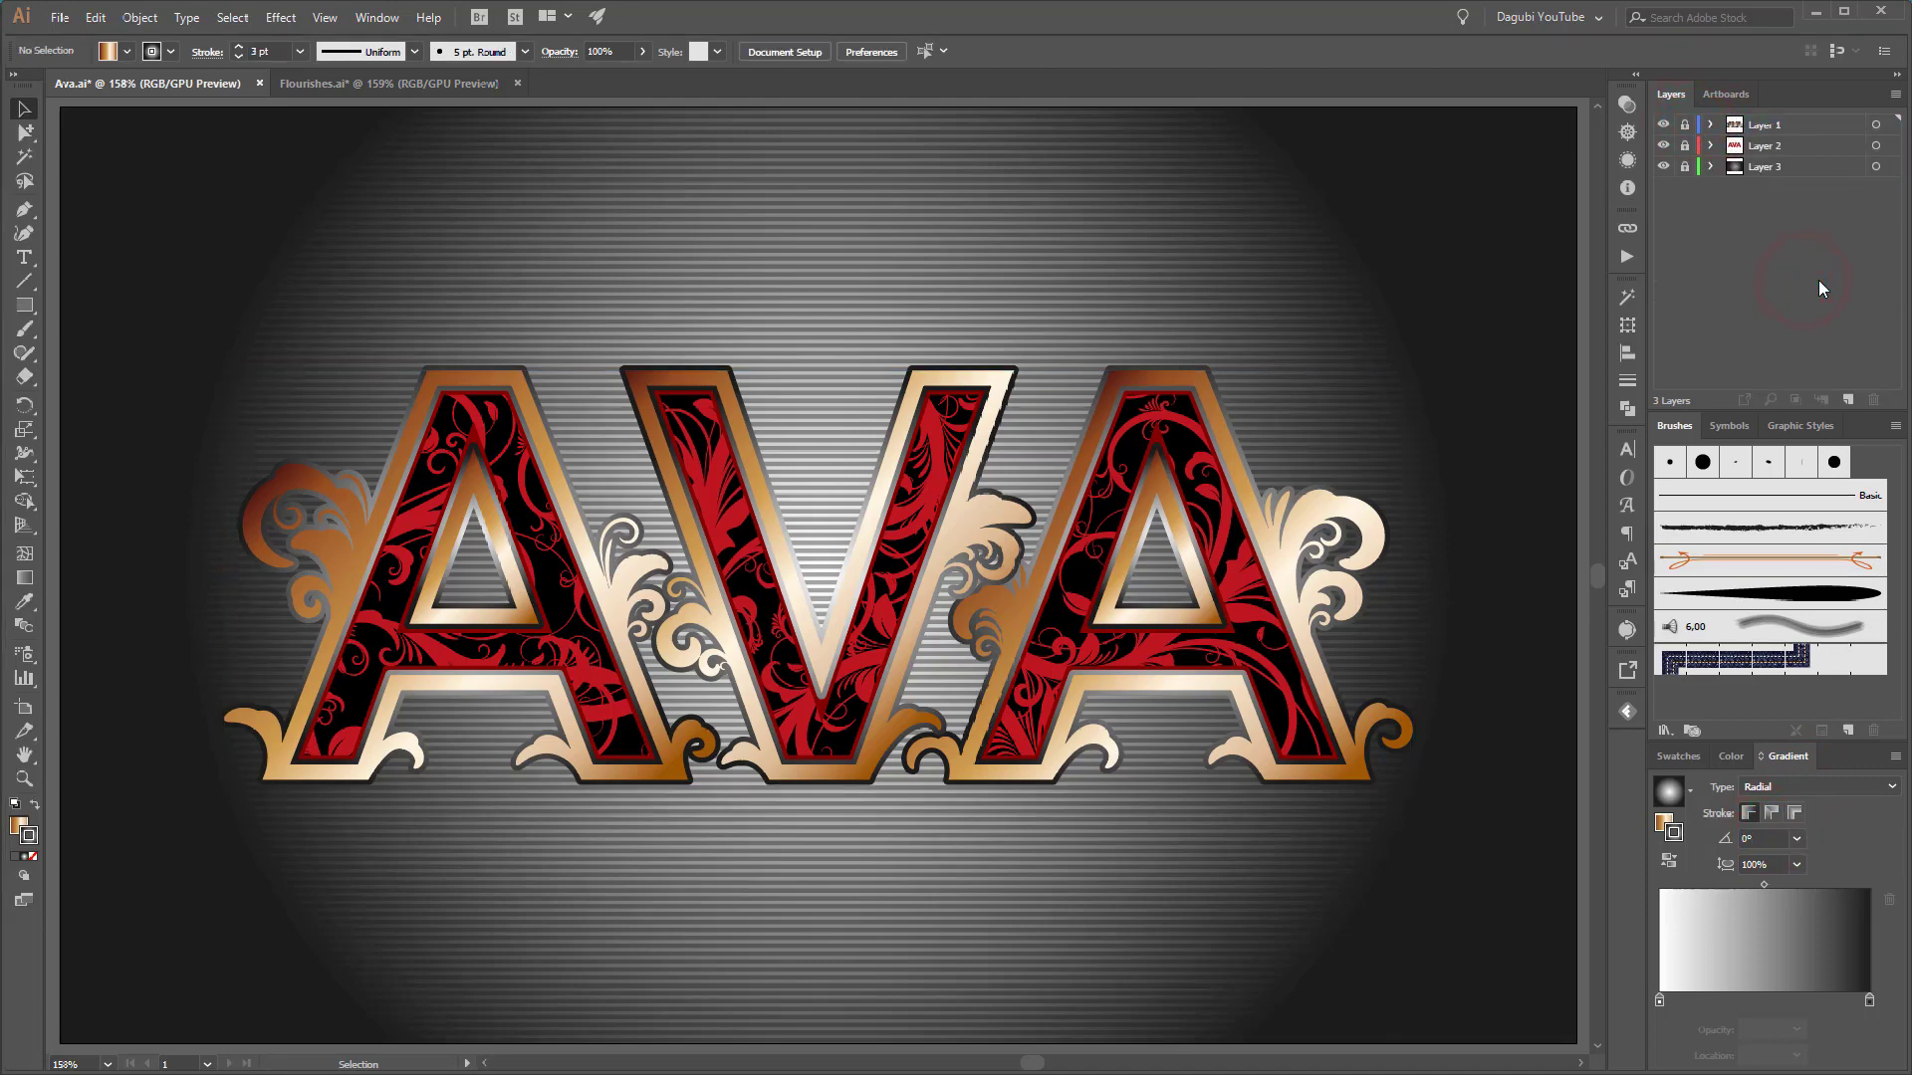